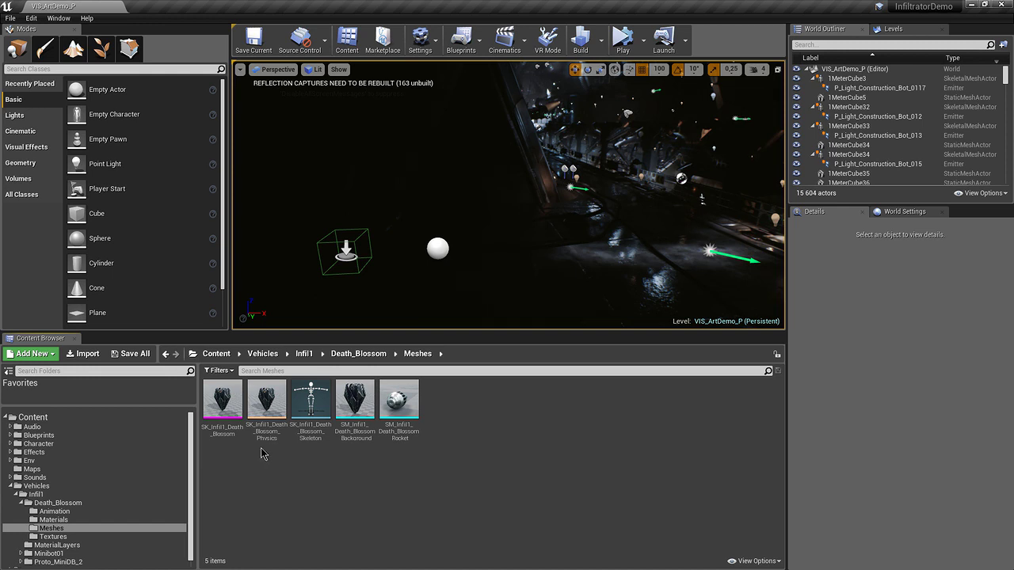
Open the SK_Infil1_Death_Blossom skeletal mesh, inspect it from several angles, and close its editor
{"action": "mouse_move", "coordinate": [227, 403]}
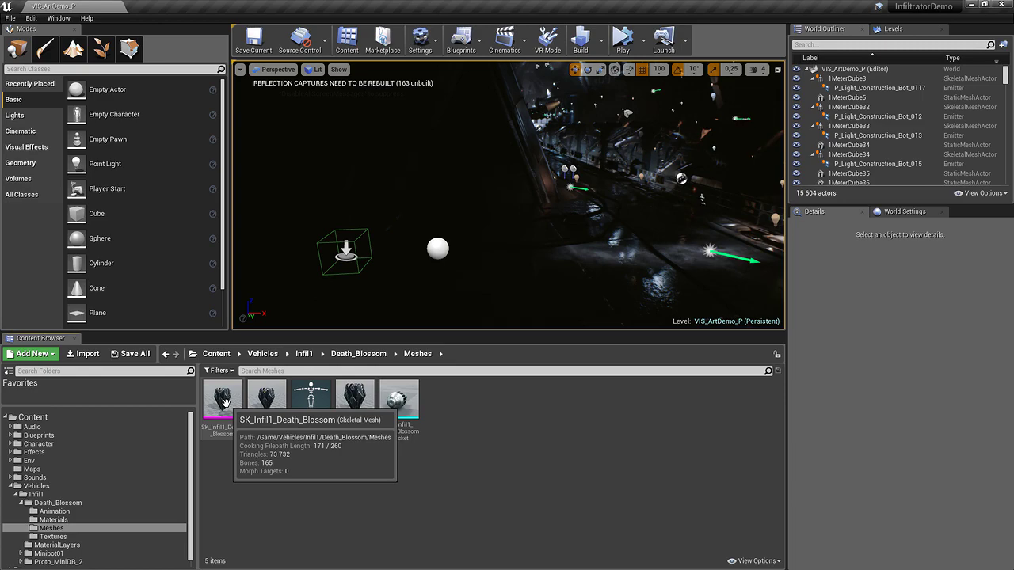
{"action": "double_click", "coordinate": [224, 402]}
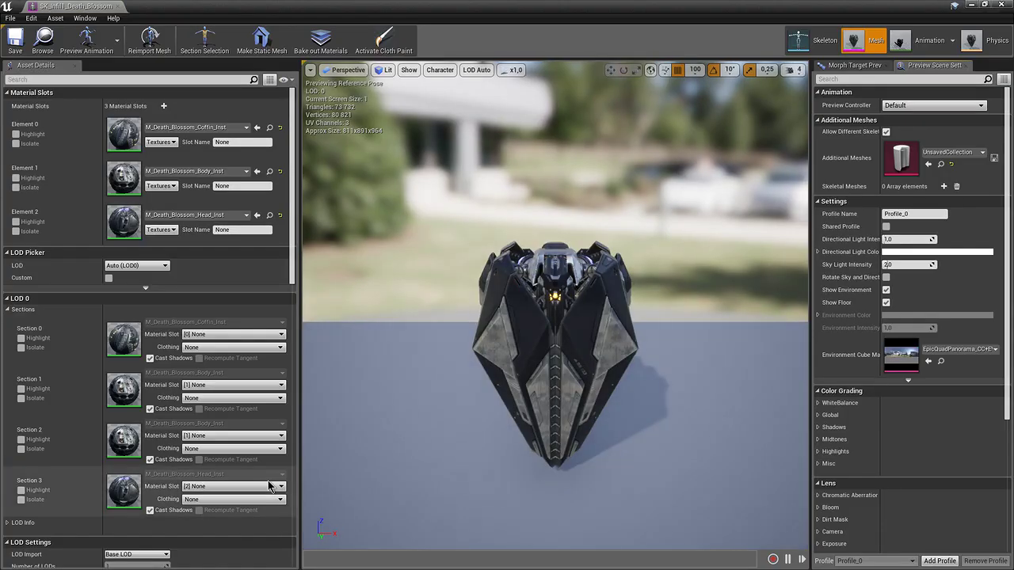
{"action": "scroll", "coordinate": [540, 356], "scroll_direction": "up", "scroll_amount": 2}
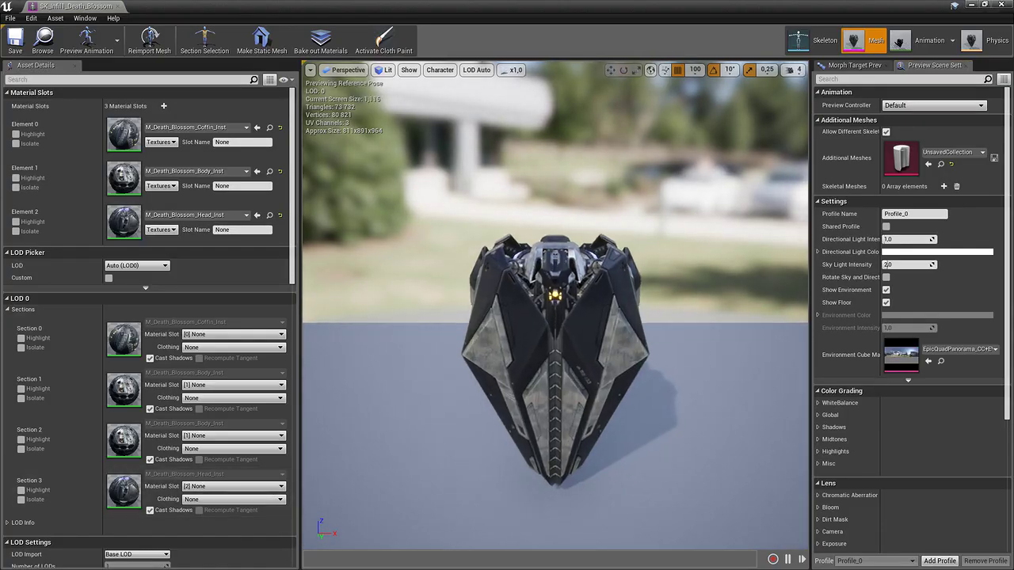
{"action": "scroll", "coordinate": [560, 367], "scroll_direction": "up", "scroll_amount": 1}
{"action": "left_click_drag", "start_coordinate": [560, 366], "coordinate": [516, 357]}
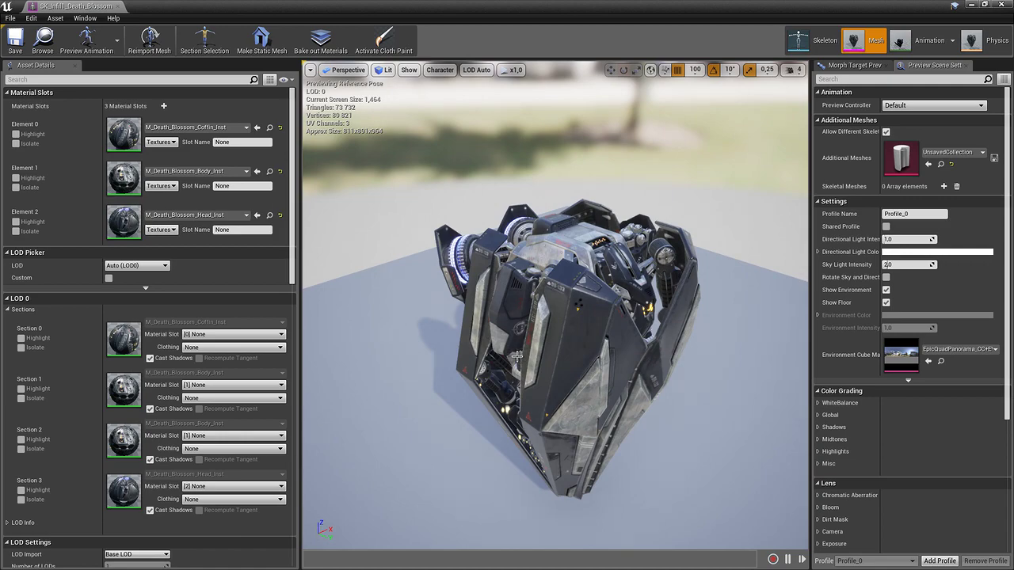
{"action": "left_click_drag", "start_coordinate": [504, 369], "coordinate": [401, 342]}
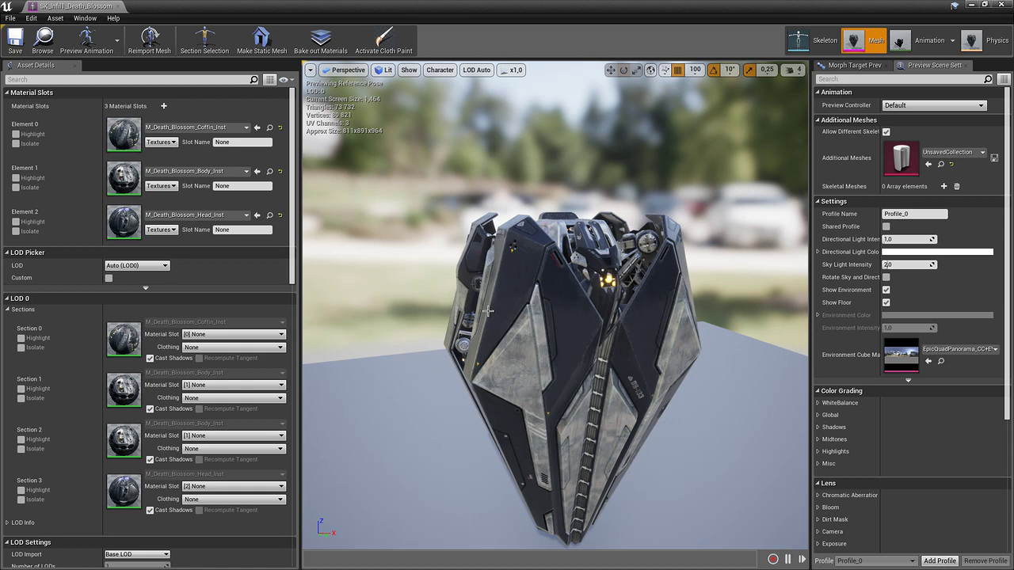
{"action": "left_click", "coordinate": [119, 6]}
{"action": "left_click", "coordinate": [327, 493]}
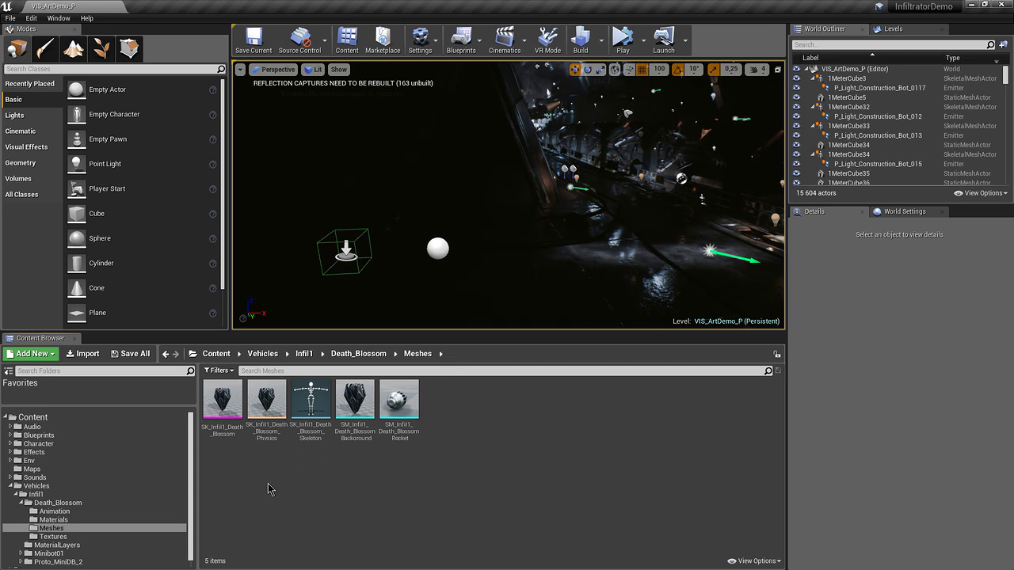
Preview the DeathBlossom_004 animation from the Death_Blossom Animation folder, and close its editor
{"action": "left_click", "coordinate": [90, 512]}
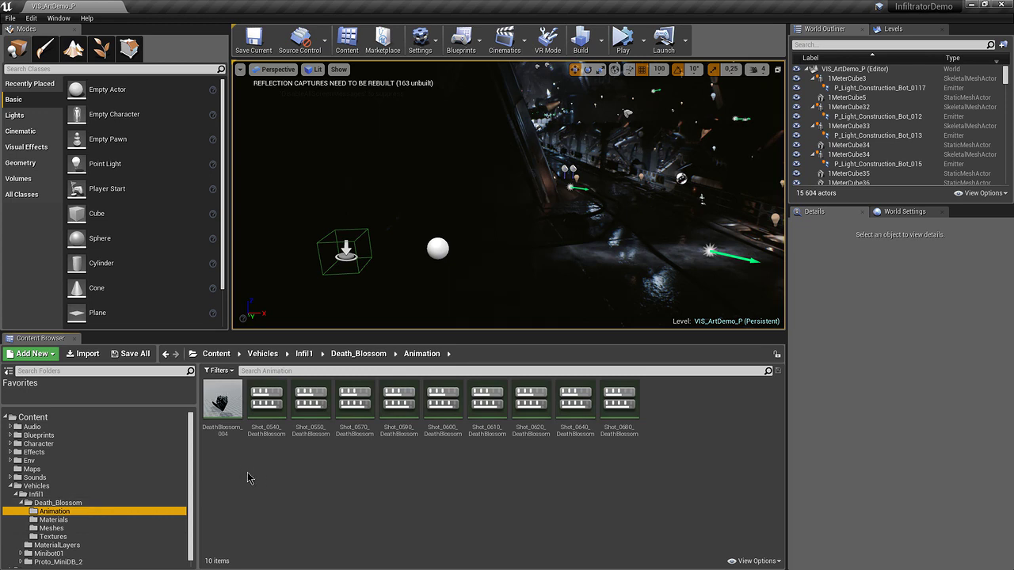
{"action": "double_click", "coordinate": [225, 409]}
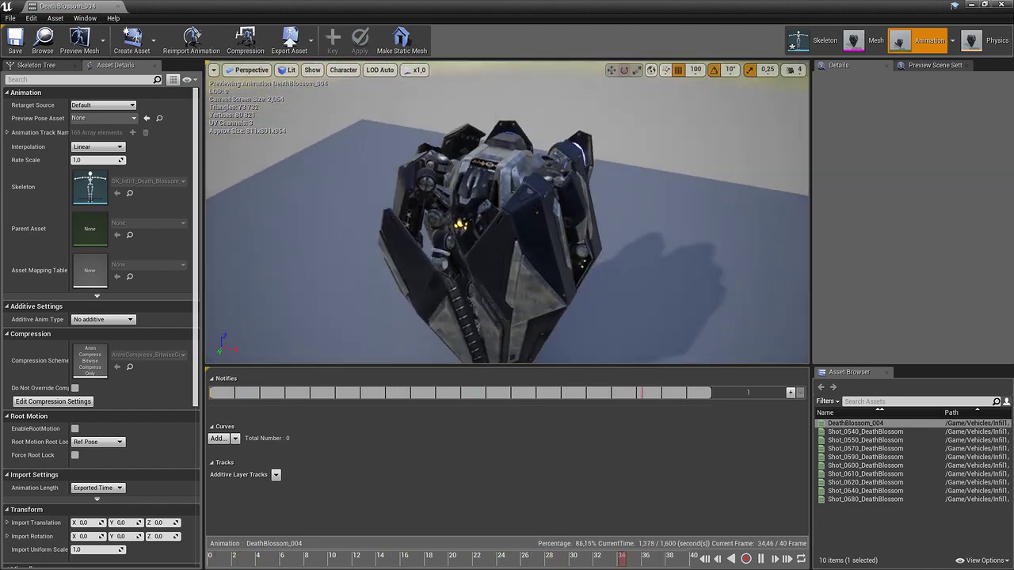
{"action": "left_click", "coordinate": [117, 7]}
{"action": "left_click", "coordinate": [290, 487]}
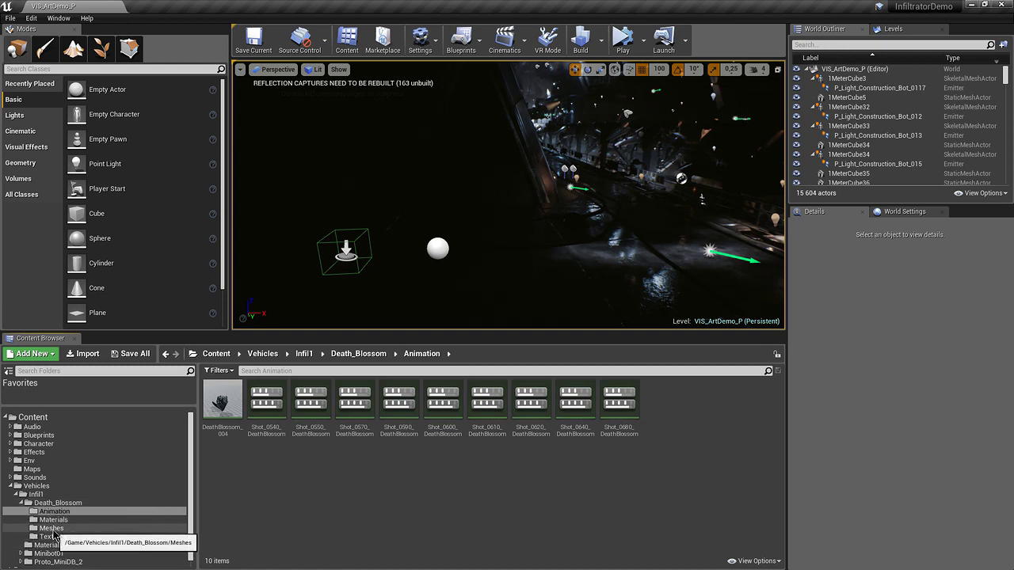
Export the SK_Infil1_Death_Blossom skeletal mesh from the Meshes folder as an FBX file to E:/TEMP with FBX 2013 compatibility
{"action": "left_click", "coordinate": [52, 527]}
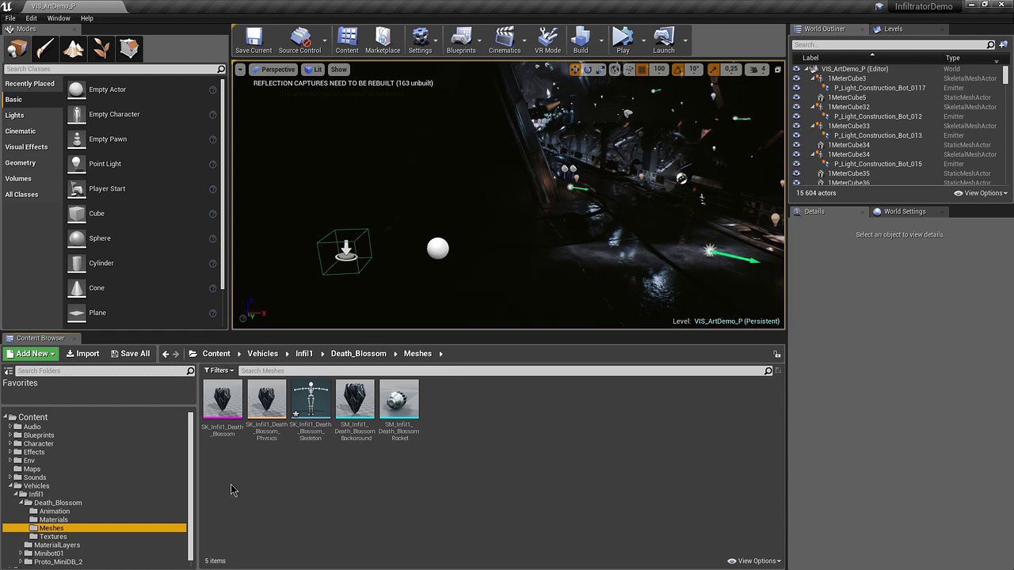
{"action": "left_click", "coordinate": [236, 485]}
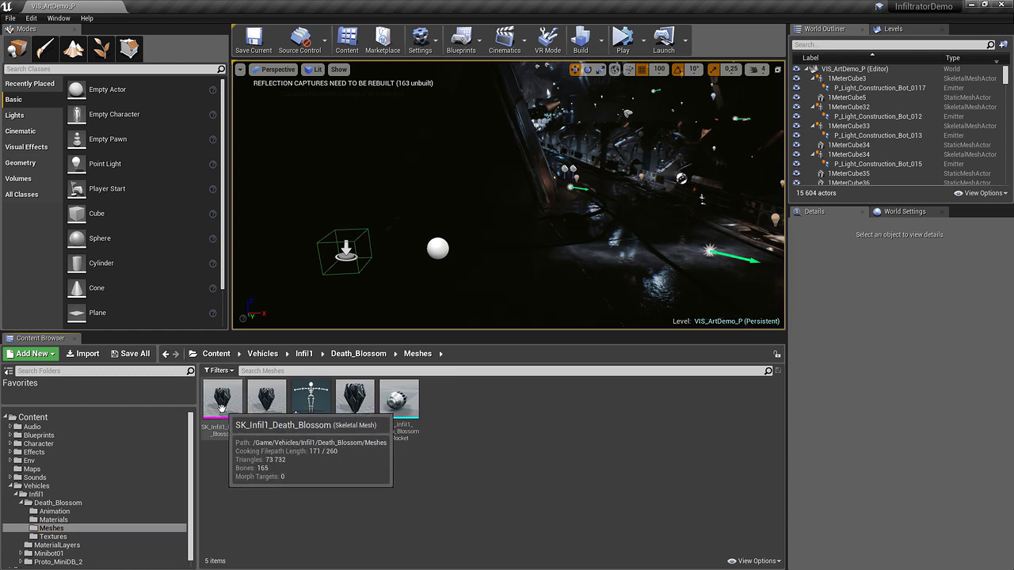
{"action": "right_click", "coordinate": [222, 407]}
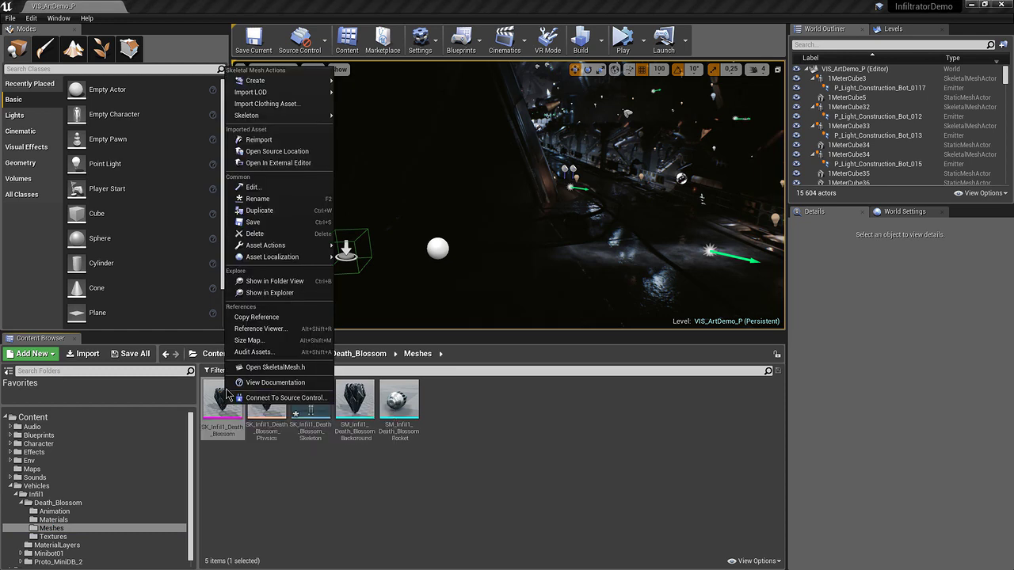
{"action": "mouse_move", "coordinate": [324, 246]}
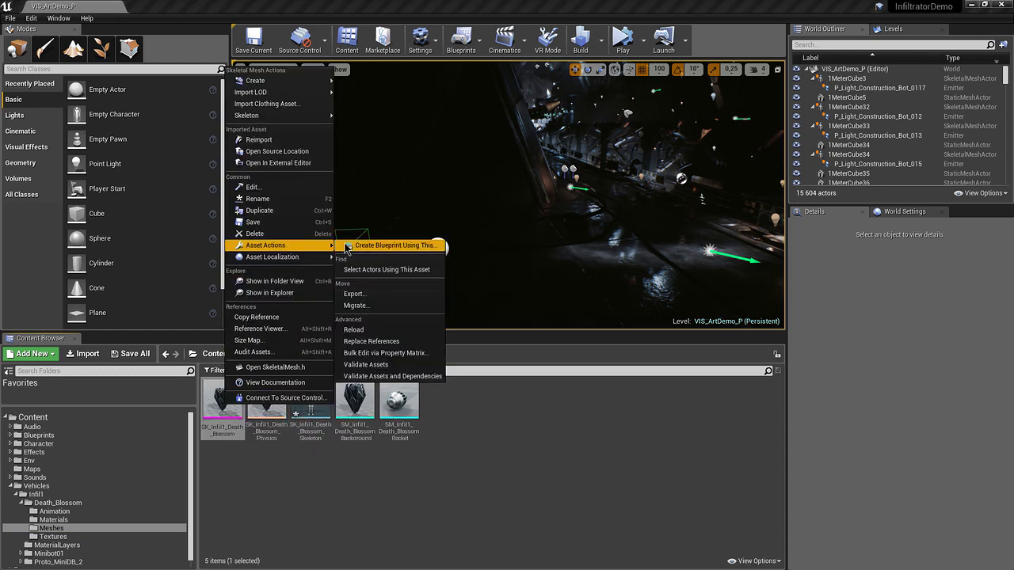
{"action": "left_click", "coordinate": [368, 295]}
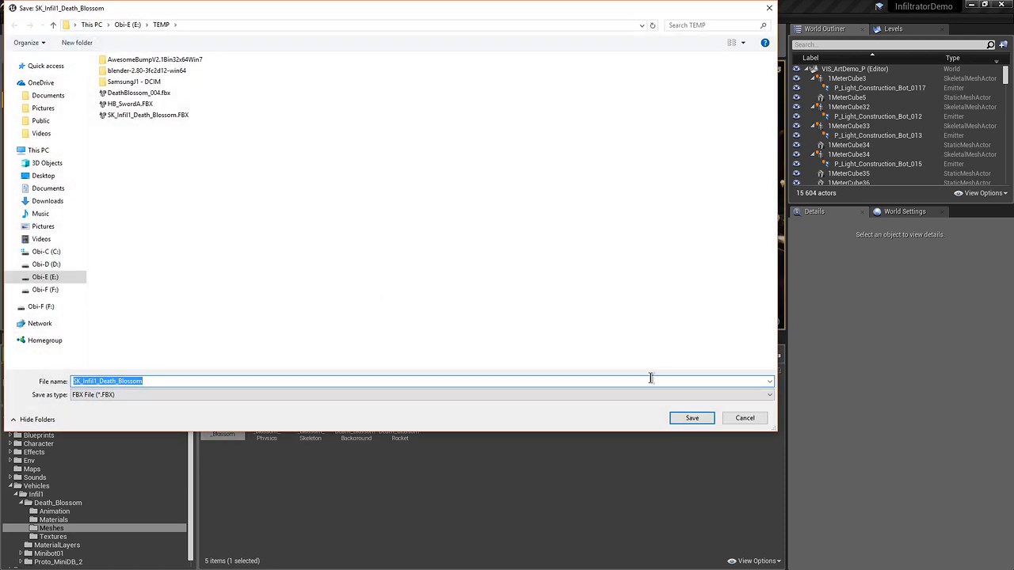
{"action": "left_click", "coordinate": [686, 420]}
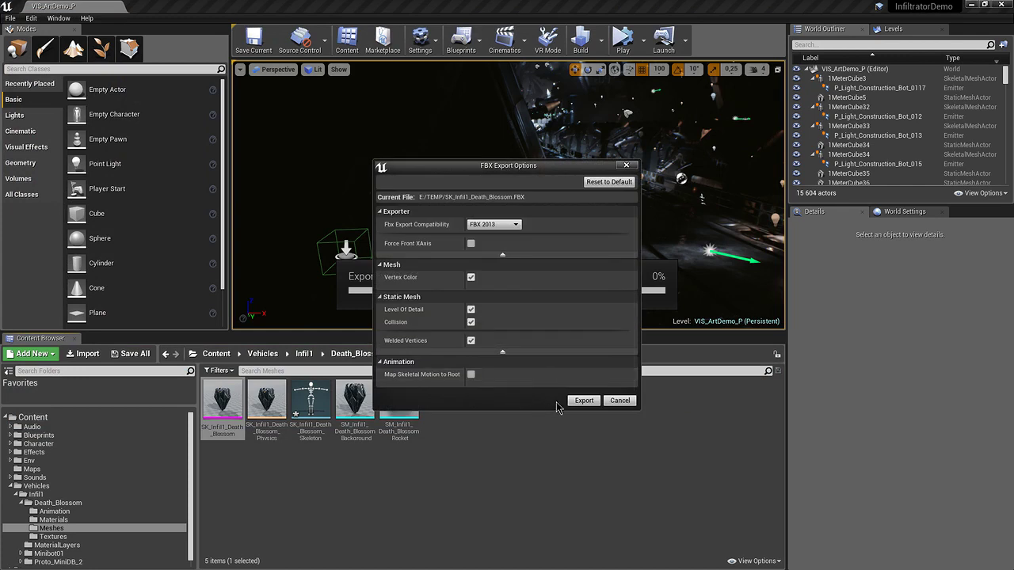
{"action": "left_click", "coordinate": [582, 400]}
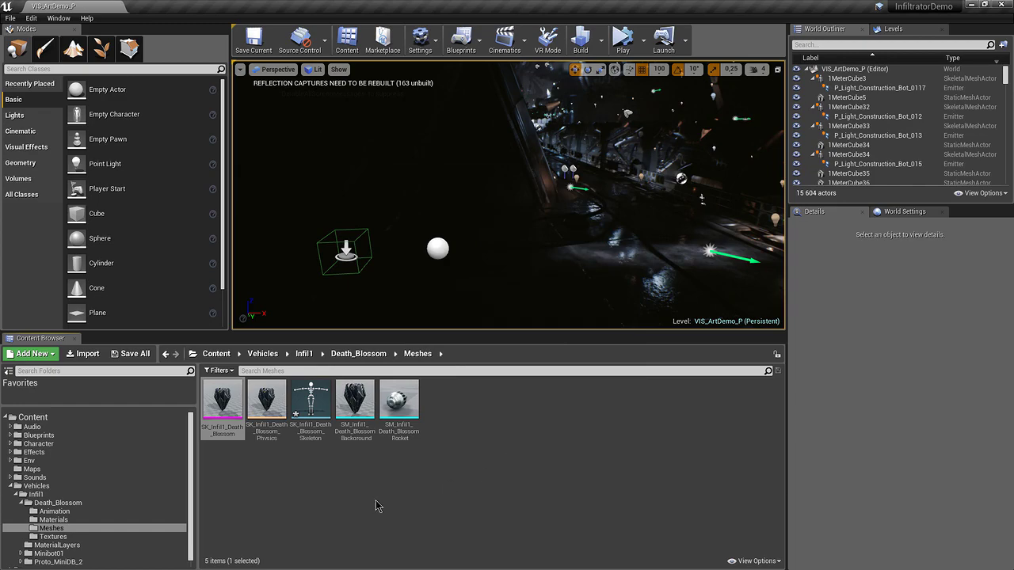
Switch to Blender and delete the default cube from the scene
{"action": "key", "text": "alt+Tab"}
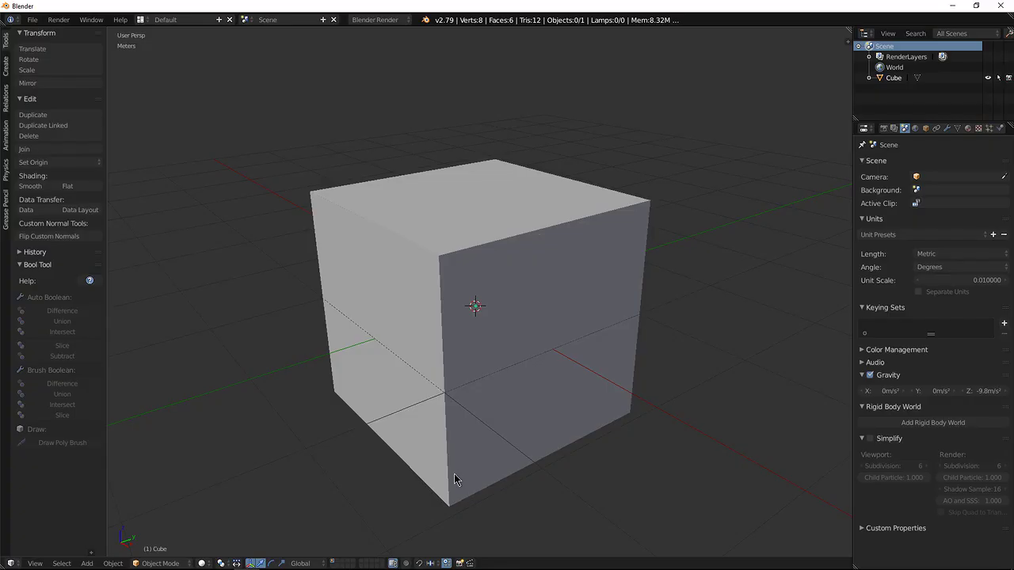
{"action": "right_click", "coordinate": [491, 425]}
{"action": "key", "text": "x"}
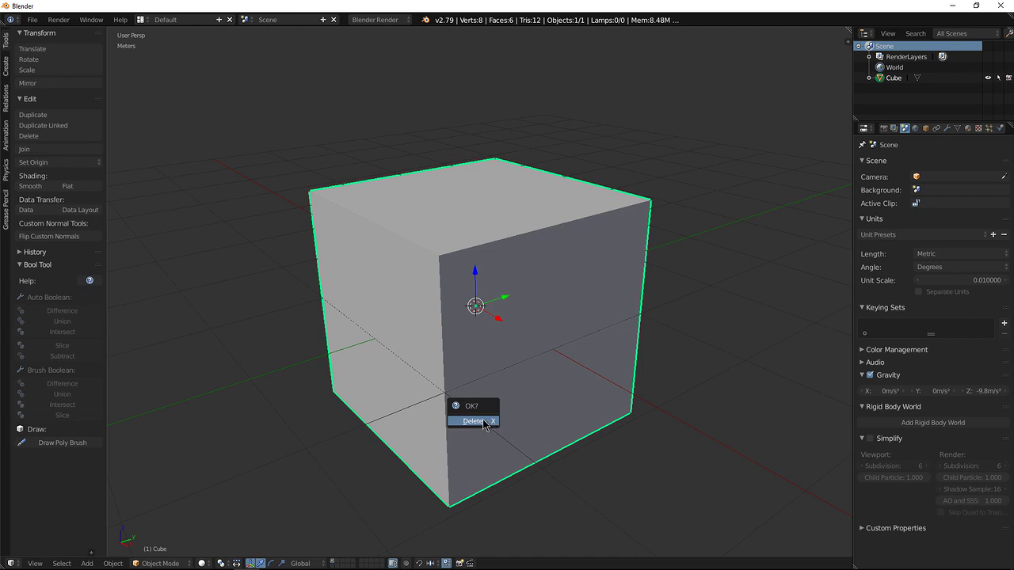
{"action": "left_click", "coordinate": [480, 424]}
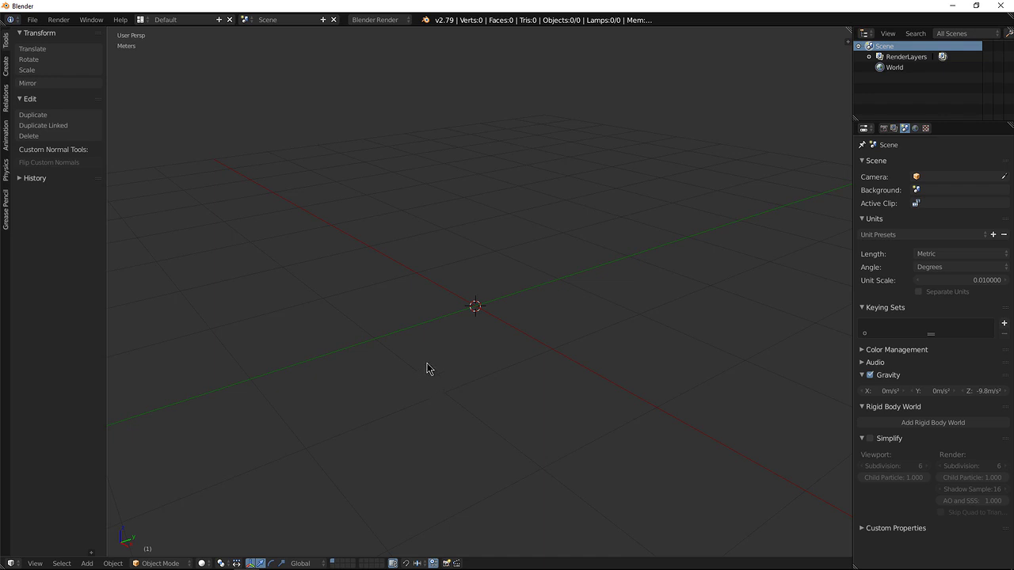
{"action": "mouse_move", "coordinate": [462, 346]}
{"action": "middle_mouse_down", "text": "shift"}
{"action": "mouse_move", "coordinate": [428, 332]}
{"action": "mouse_move", "coordinate": [466, 338]}
{"action": "middle_mouse_up", "text": "shift"}
{"action": "mouse_move", "coordinate": [457, 326]}
{"action": "middle_mouse_down"}
{"action": "mouse_move", "coordinate": [445, 351]}
{"action": "mouse_move", "coordinate": [452, 340]}
{"action": "middle_mouse_up"}
{"action": "mouse_move", "coordinate": [457, 313]}
{"action": "middle_mouse_down"}
{"action": "mouse_move", "coordinate": [463, 349]}
{"action": "mouse_move", "coordinate": [452, 285]}
{"action": "mouse_move", "coordinate": [453, 313]}
{"action": "mouse_move", "coordinate": [465, 302]}
{"action": "mouse_move", "coordinate": [454, 335]}
{"action": "mouse_move", "coordinate": [471, 303]}
{"action": "middle_mouse_up"}
{"action": "scroll", "coordinate": [462, 326], "scroll_direction": "down", "scroll_amount": 1}
{"action": "scroll", "coordinate": [466, 260], "scroll_direction": "up", "scroll_amount": 1}
{"action": "scroll", "coordinate": [447, 260], "scroll_direction": "up", "scroll_amount": 2}
{"action": "middle_click_drag", "start_coordinate": [452, 278], "coordinate": [449, 304]}
{"action": "scroll", "coordinate": [469, 309], "scroll_direction": "down", "scroll_amount": 5}
{"action": "middle_click_drag", "start_coordinate": [464, 298], "coordinate": [463, 319]}
{"action": "middle_click_drag", "start_coordinate": [457, 316], "coordinate": [464, 323]}
{"action": "mouse_move", "coordinate": [478, 324]}
{"action": "middle_mouse_down"}
{"action": "mouse_move", "coordinate": [491, 324]}
{"action": "mouse_move", "coordinate": [477, 337]}
{"action": "mouse_move", "coordinate": [471, 328]}
{"action": "middle_mouse_up"}
{"action": "middle_click_drag", "start_coordinate": [459, 310], "coordinate": [478, 325]}
{"action": "middle_click_drag", "start_coordinate": [457, 342], "coordinate": [489, 317]}
Import the FBX file SK_Infil1_Death_Blossom.FBX from E:/TEMP into the empty scene
{"action": "left_click", "coordinate": [32, 20]}
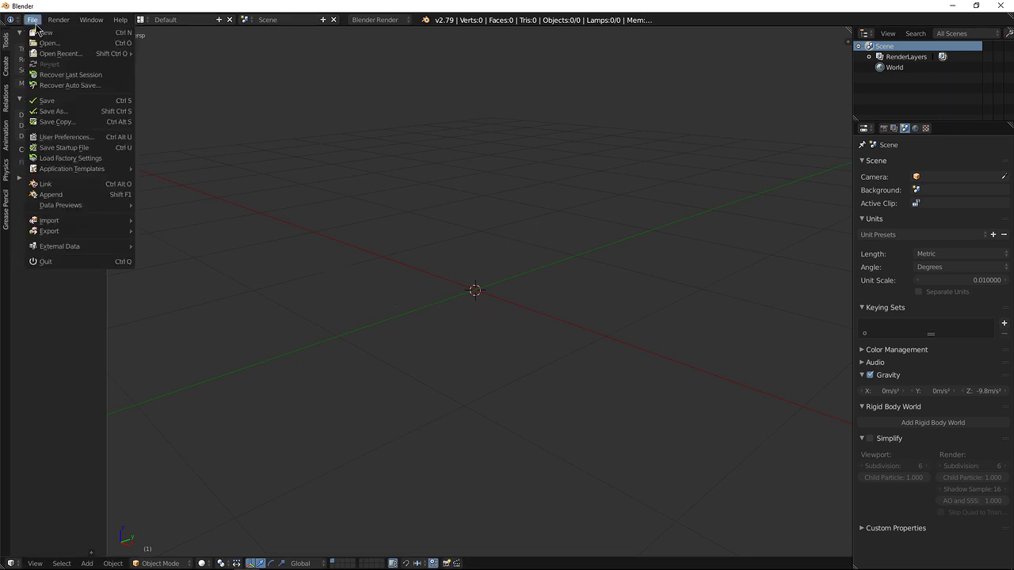
{"action": "mouse_move", "coordinate": [73, 223]}
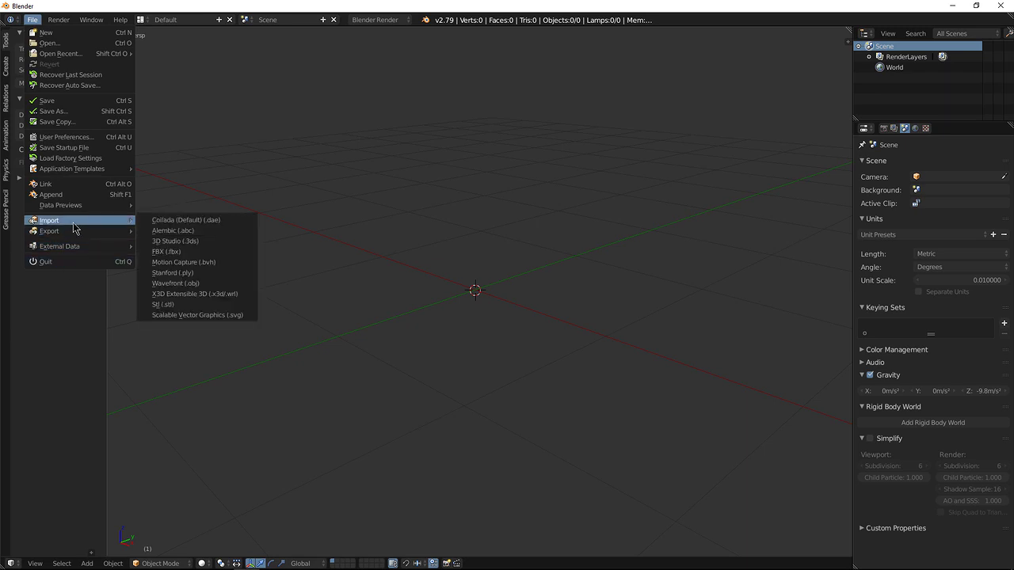
{"action": "left_click", "coordinate": [174, 252]}
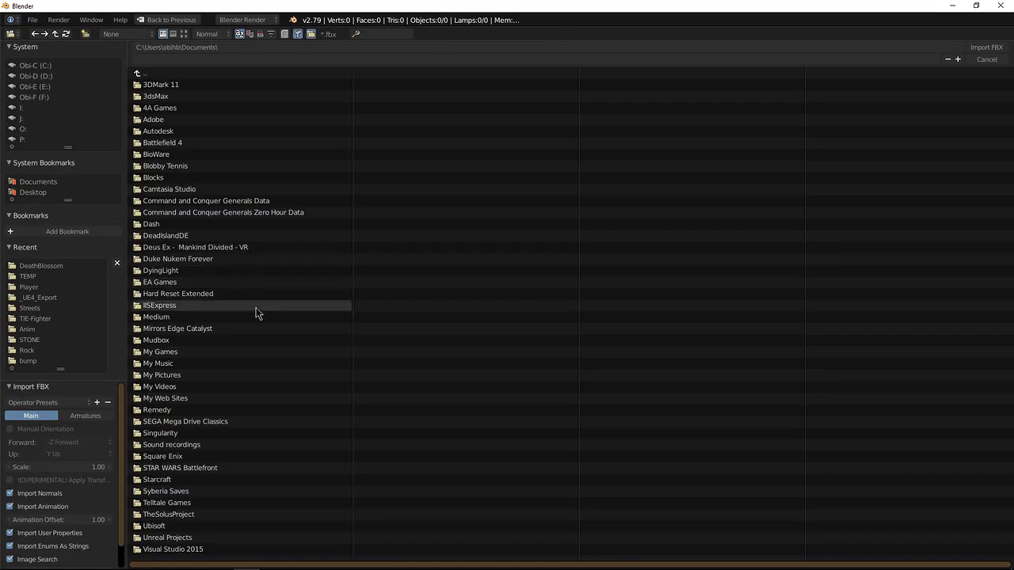
{"action": "left_click", "coordinate": [44, 87]}
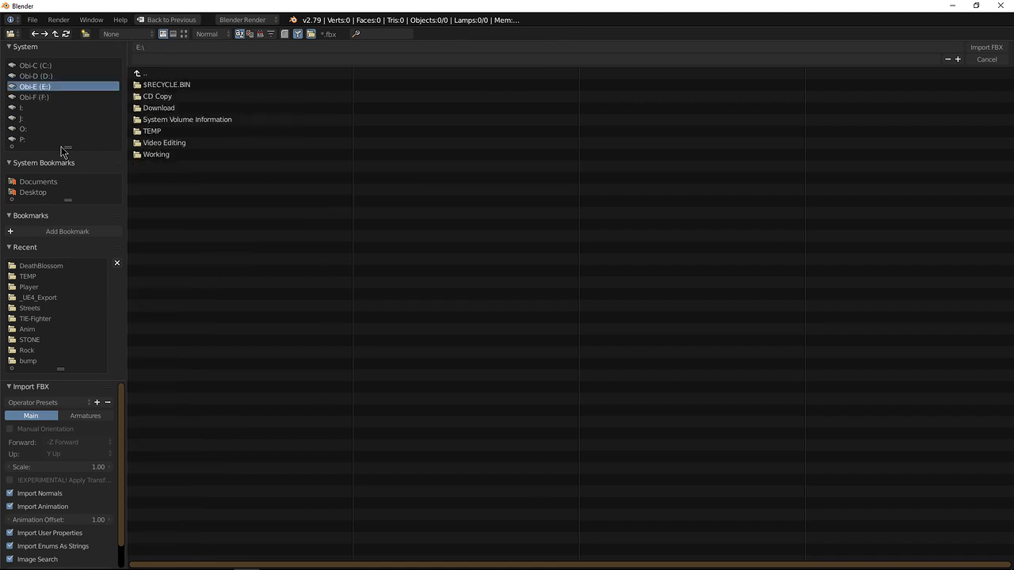
{"action": "left_click", "coordinate": [154, 131]}
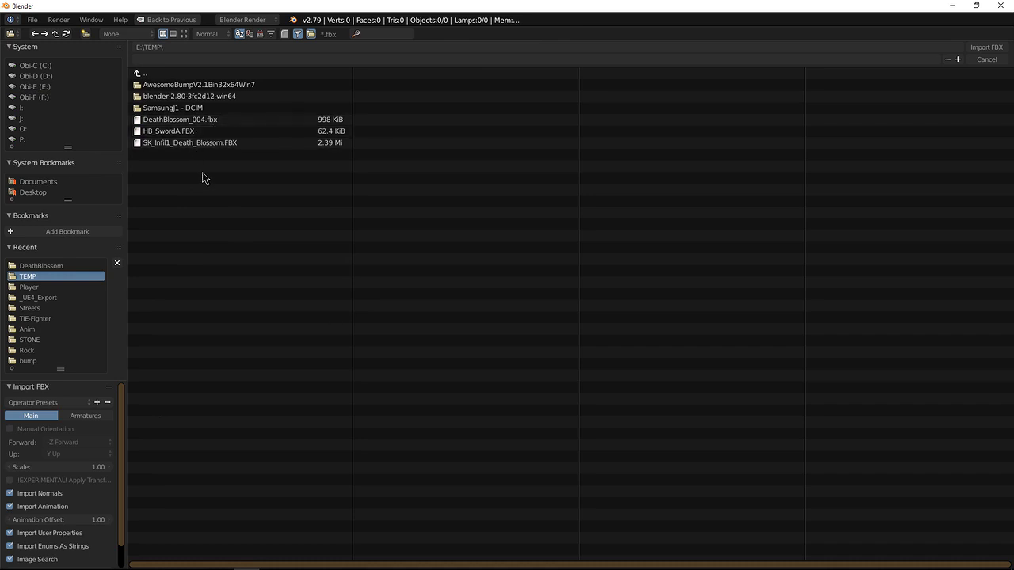
{"action": "left_click", "coordinate": [204, 144]}
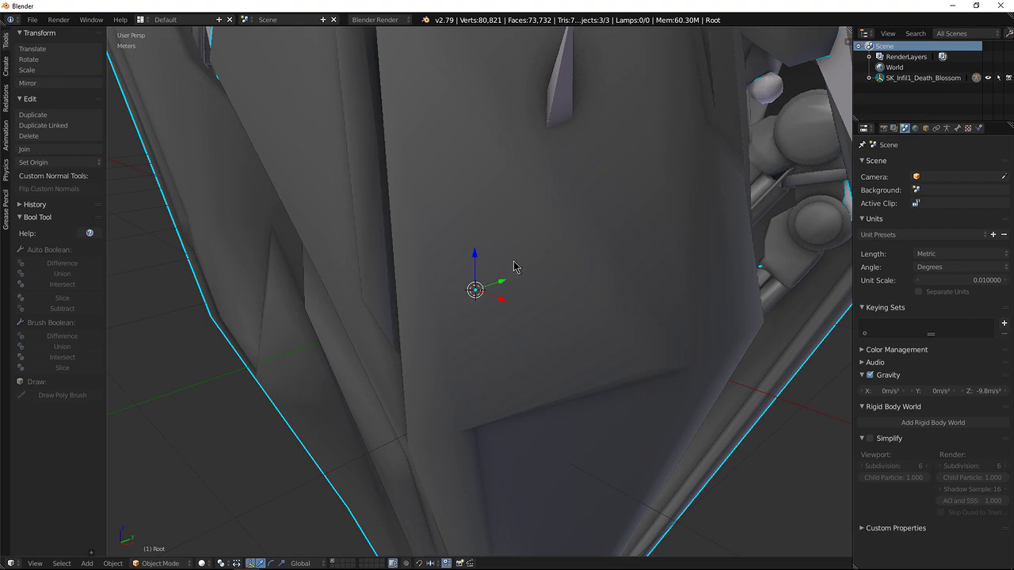
Deselect all imported objects and hide the Death Blossom mesh, leaving only its armature displayed
{"action": "scroll", "coordinate": [491, 289], "scroll_direction": "up", "scroll_amount": 3}
{"action": "scroll", "coordinate": [472, 311], "scroll_direction": "down", "scroll_amount": 6}
{"action": "middle_click_drag", "start_coordinate": [475, 310], "coordinate": [526, 316]}
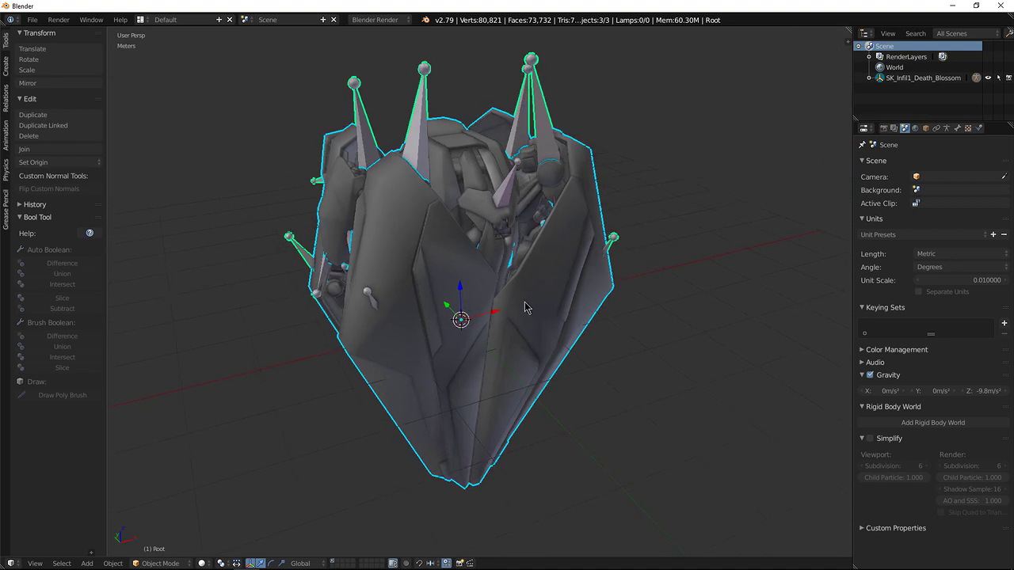
{"action": "key", "text": "a"}
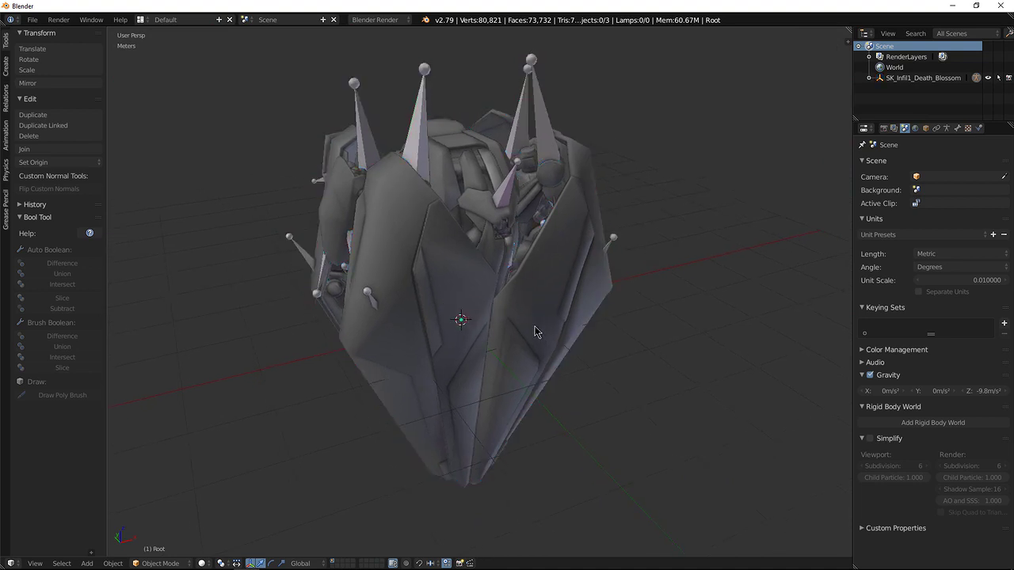
{"action": "middle_click_drag", "start_coordinate": [526, 318], "coordinate": [515, 316]}
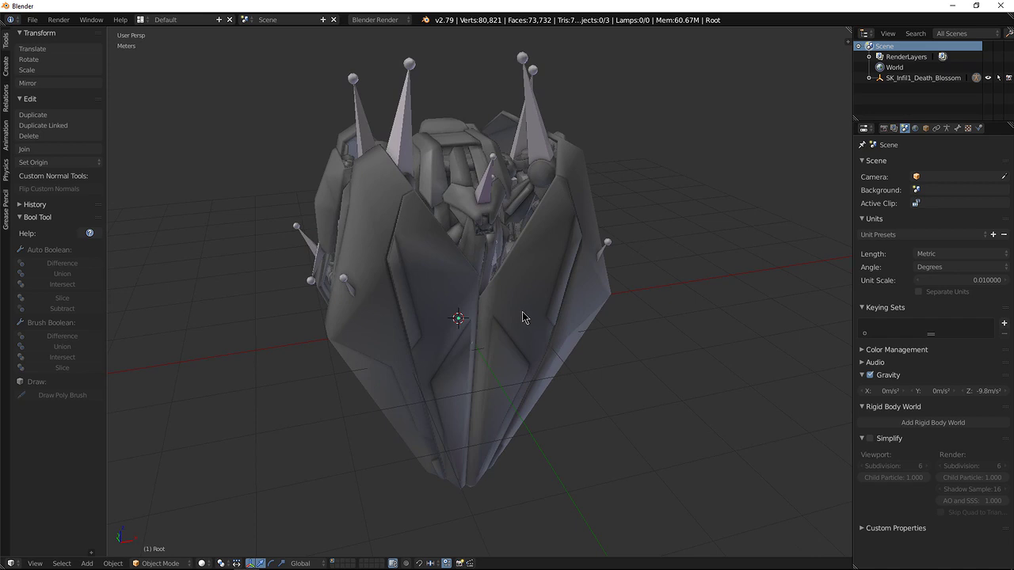
{"action": "right_click", "coordinate": [516, 291]}
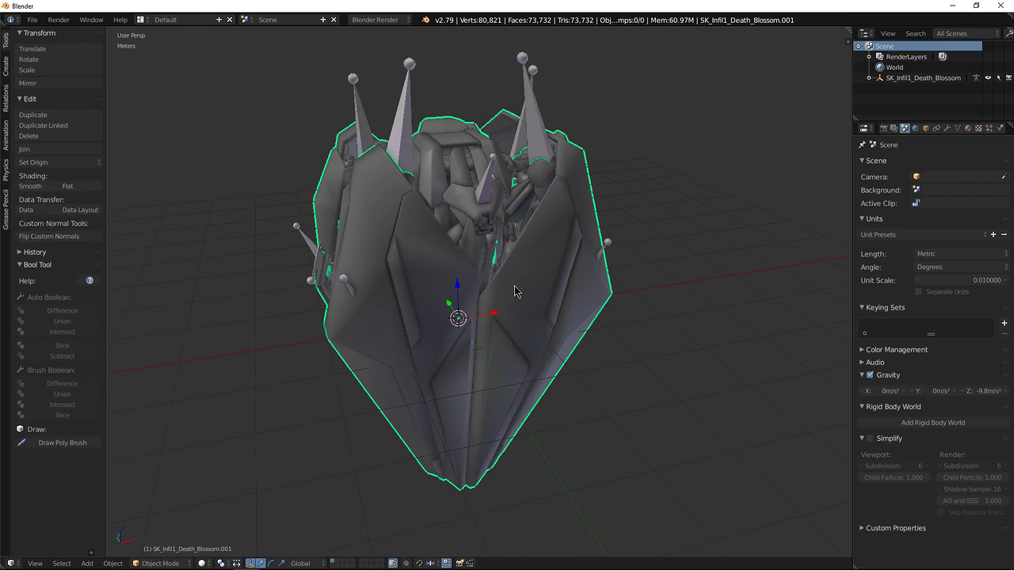
{"action": "key", "text": "h"}
Examine the layout and orientation of the imported armature's bones from several angles
{"action": "middle_click_drag", "start_coordinate": [507, 294], "coordinate": [481, 278]}
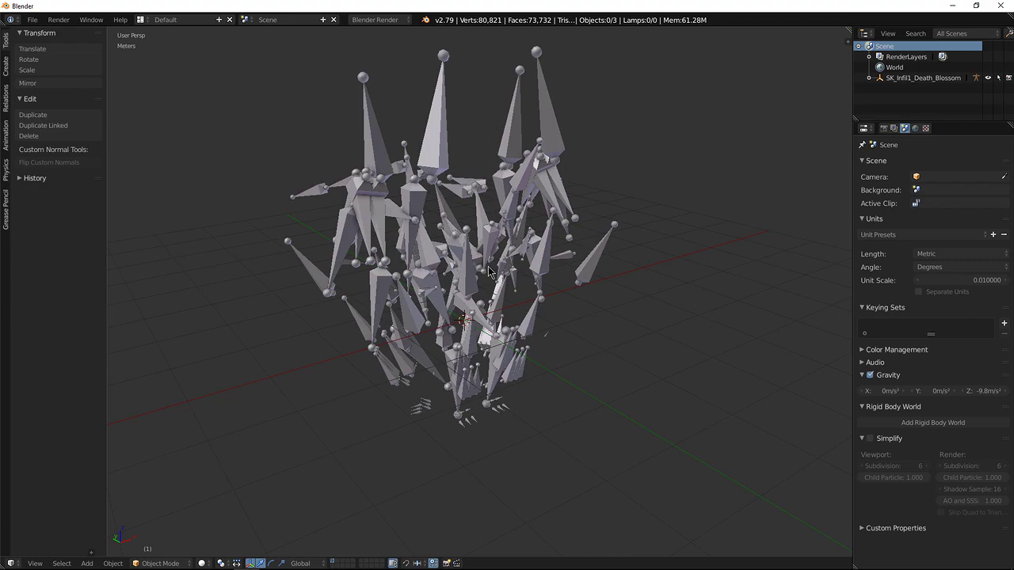
{"action": "scroll", "coordinate": [481, 266], "scroll_direction": "up", "scroll_amount": 2}
{"action": "mouse_move", "coordinate": [492, 262]}
{"action": "middle_mouse_down"}
{"action": "mouse_move", "coordinate": [557, 252]}
{"action": "mouse_move", "coordinate": [540, 268]}
{"action": "mouse_move", "coordinate": [507, 260]}
{"action": "middle_mouse_up"}
{"action": "middle_click_drag", "start_coordinate": [509, 210], "coordinate": [440, 254]}
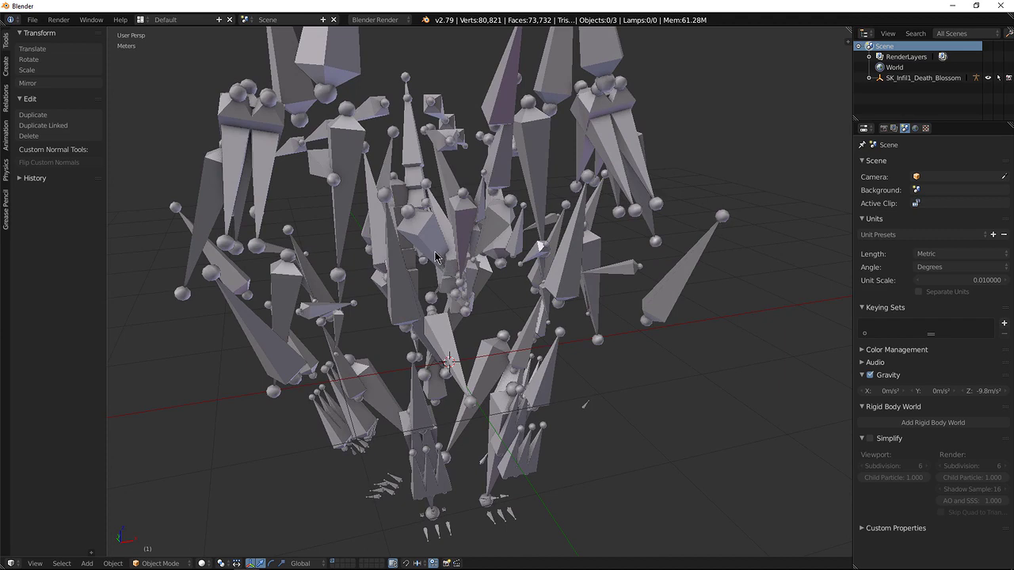
{"action": "mouse_move", "coordinate": [476, 278]}
{"action": "middle_mouse_down"}
{"action": "mouse_move", "coordinate": [417, 246]}
{"action": "mouse_move", "coordinate": [470, 254]}
{"action": "mouse_move", "coordinate": [463, 277]}
{"action": "middle_mouse_up"}
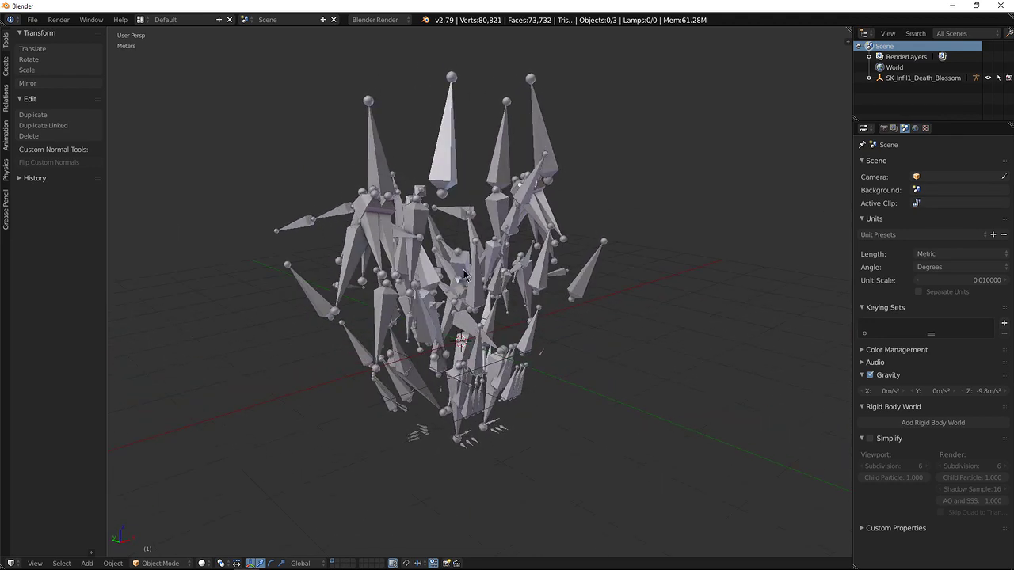
{"action": "middle_click_drag", "start_coordinate": [466, 277], "coordinate": [432, 271]}
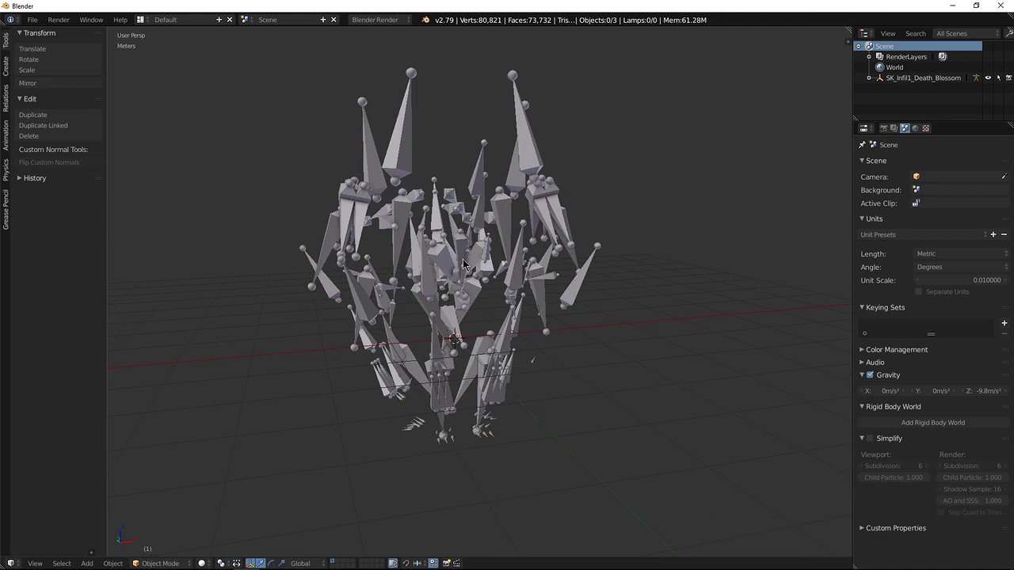
{"action": "middle_click_drag", "start_coordinate": [464, 248], "coordinate": [459, 284], "text": "shift"}
{"action": "scroll", "coordinate": [459, 283], "scroll_direction": "up", "scroll_amount": 2}
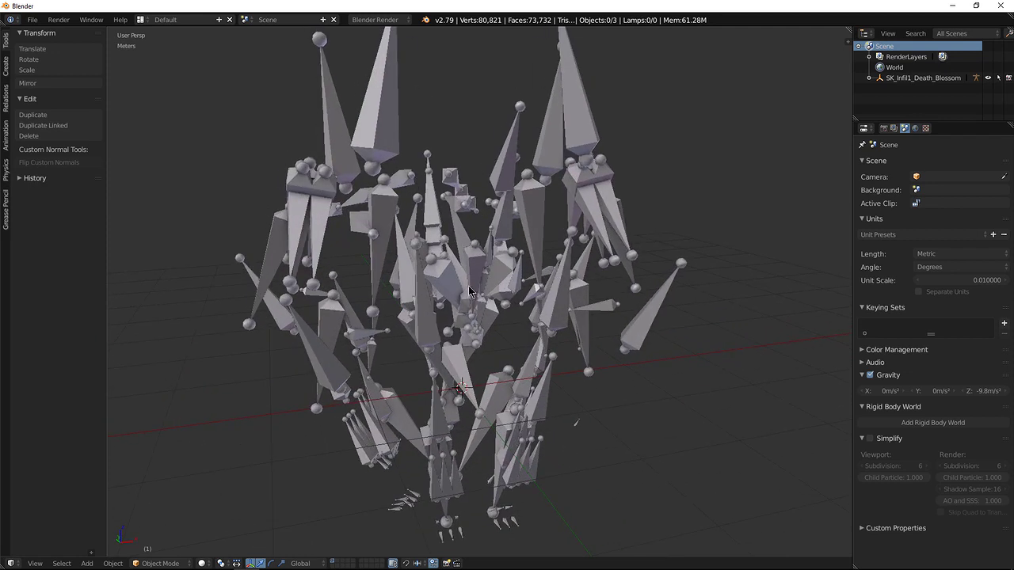
{"action": "mouse_move", "coordinate": [468, 290]}
{"action": "middle_mouse_down"}
{"action": "mouse_move", "coordinate": [456, 274]}
{"action": "mouse_move", "coordinate": [462, 285]}
{"action": "middle_mouse_up"}
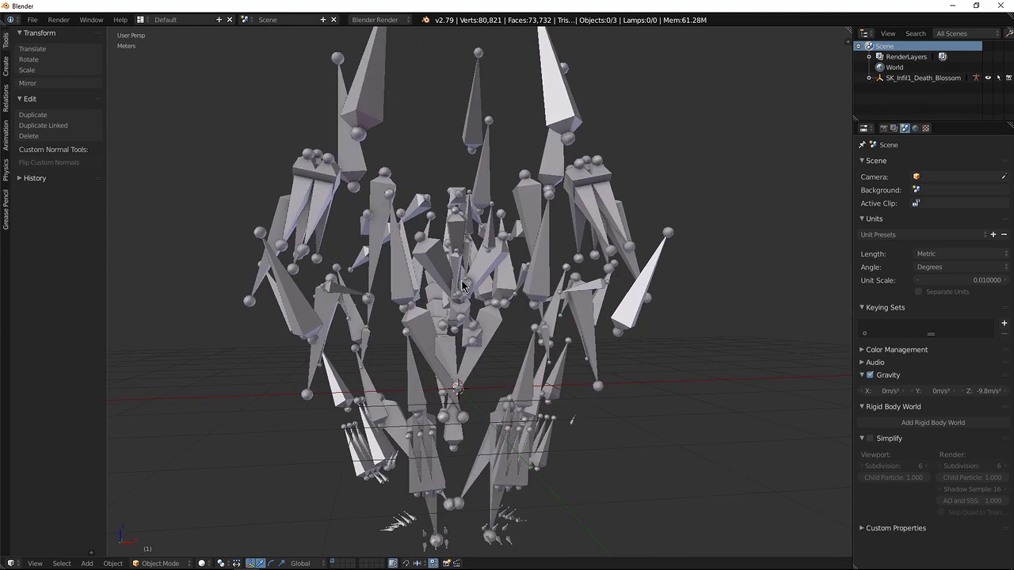
Apply the Centimeters unit preset to the scene
{"action": "mouse_move", "coordinate": [441, 281]}
{"action": "middle_mouse_down"}
{"action": "mouse_move", "coordinate": [483, 301]}
{"action": "mouse_move", "coordinate": [447, 240]}
{"action": "mouse_move", "coordinate": [455, 279]}
{"action": "middle_mouse_up"}
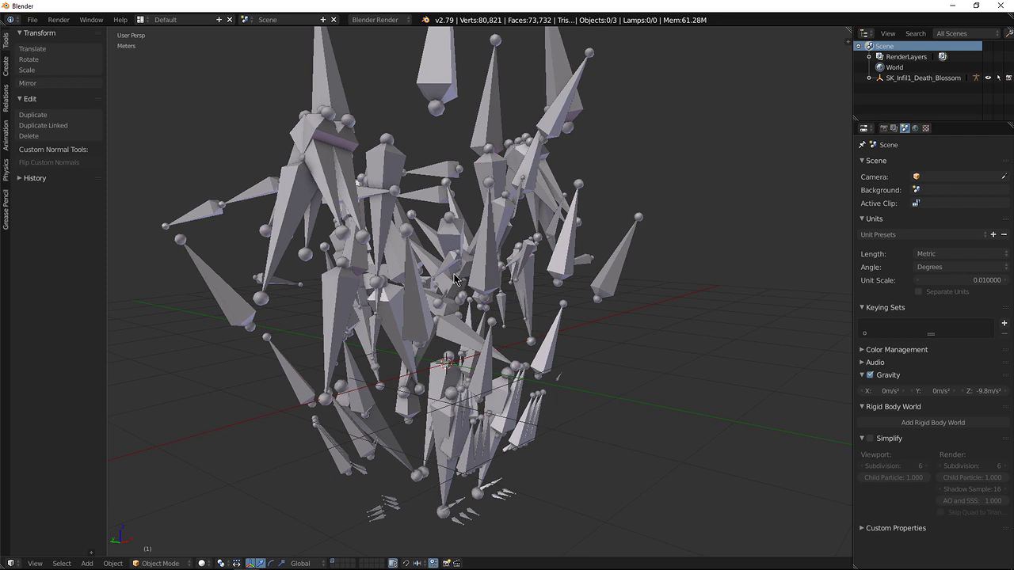
{"action": "middle_click_drag", "start_coordinate": [468, 282], "coordinate": [460, 287]}
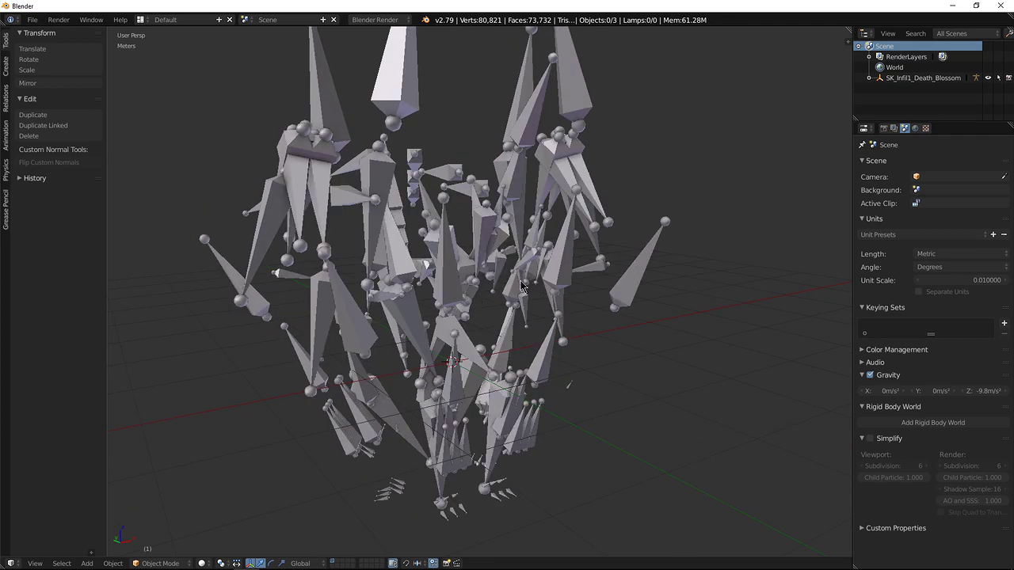
{"action": "scroll", "coordinate": [523, 305], "scroll_direction": "up", "scroll_amount": 3}
{"action": "middle_click_drag", "start_coordinate": [530, 306], "coordinate": [529, 300]}
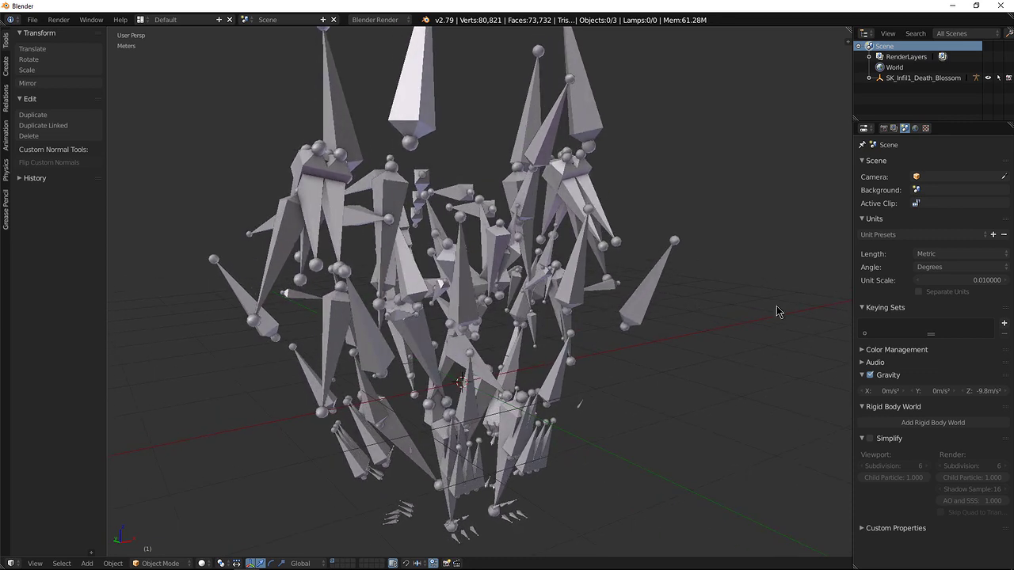
{"action": "left_click", "coordinate": [902, 238]}
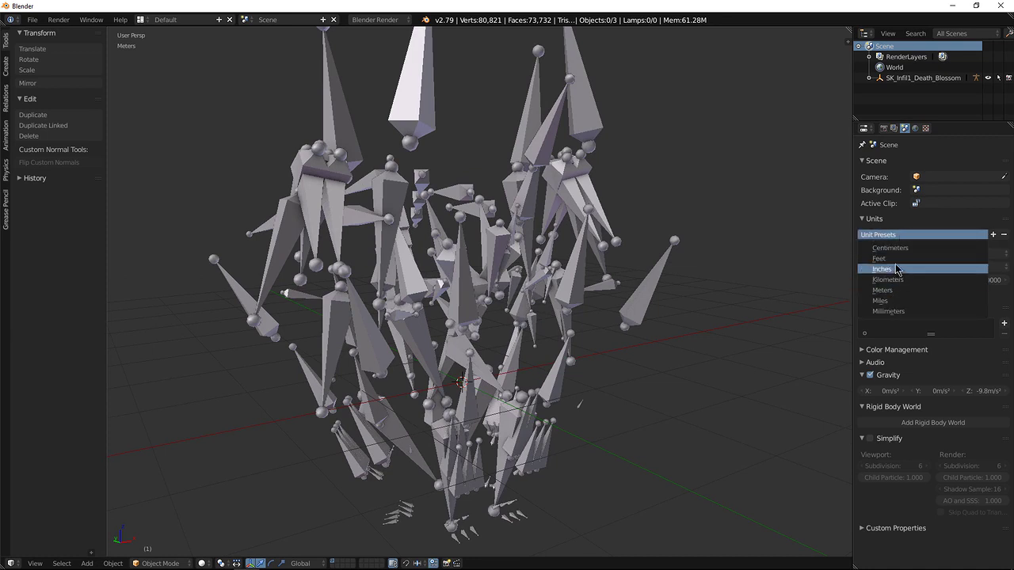
{"action": "left_click", "coordinate": [892, 249]}
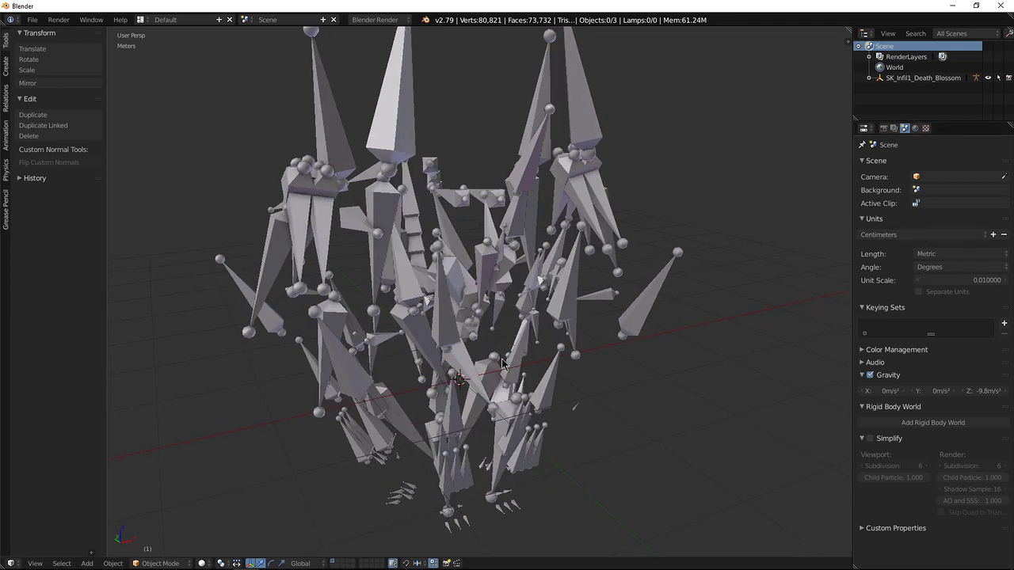
Unhide the Death Blossom mesh so it displays together with its armature, leaving nothing selected
{"action": "middle_click_drag", "start_coordinate": [504, 351], "coordinate": [487, 330]}
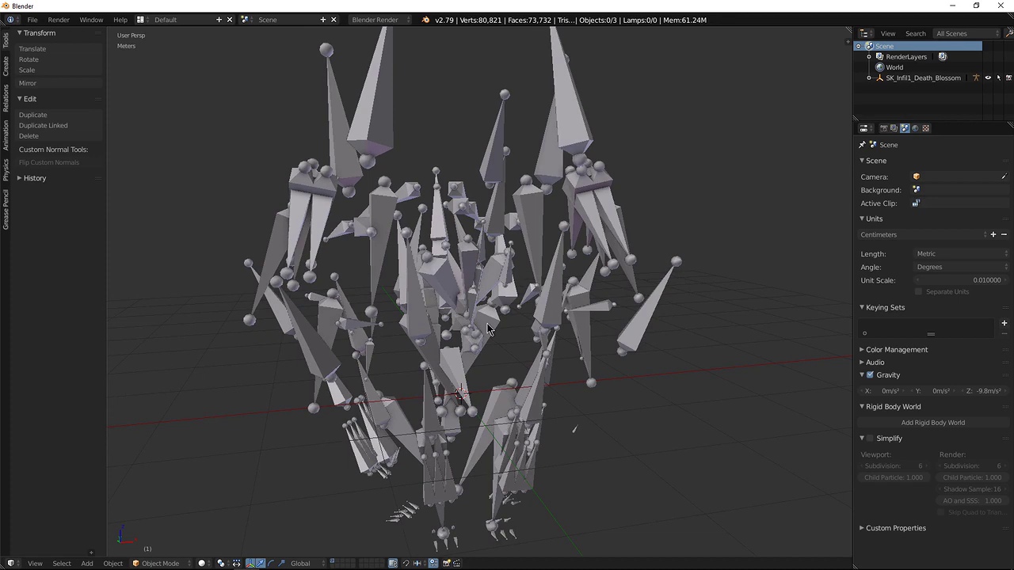
{"action": "mouse_move", "coordinate": [497, 312]}
{"action": "middle_mouse_down"}
{"action": "mouse_move", "coordinate": [492, 299]}
{"action": "mouse_move", "coordinate": [504, 309]}
{"action": "mouse_move", "coordinate": [486, 319]}
{"action": "middle_mouse_up"}
{"action": "key", "text": "alt+h"}
{"action": "scroll", "coordinate": [486, 318], "scroll_direction": "down", "scroll_amount": 4}
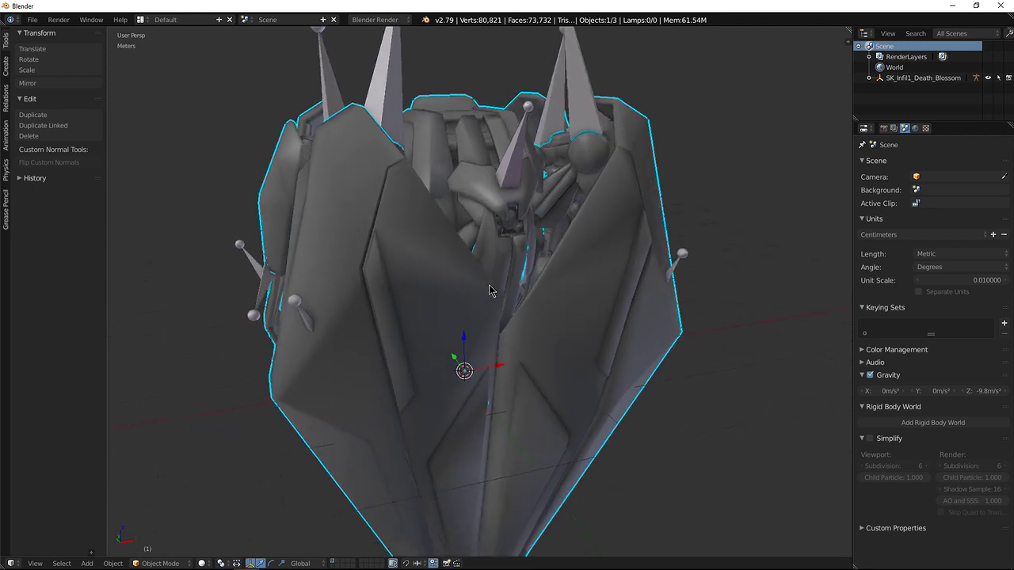
{"action": "key", "text": "a"}
{"action": "scroll", "coordinate": [481, 286], "scroll_direction": "up", "scroll_amount": 2}
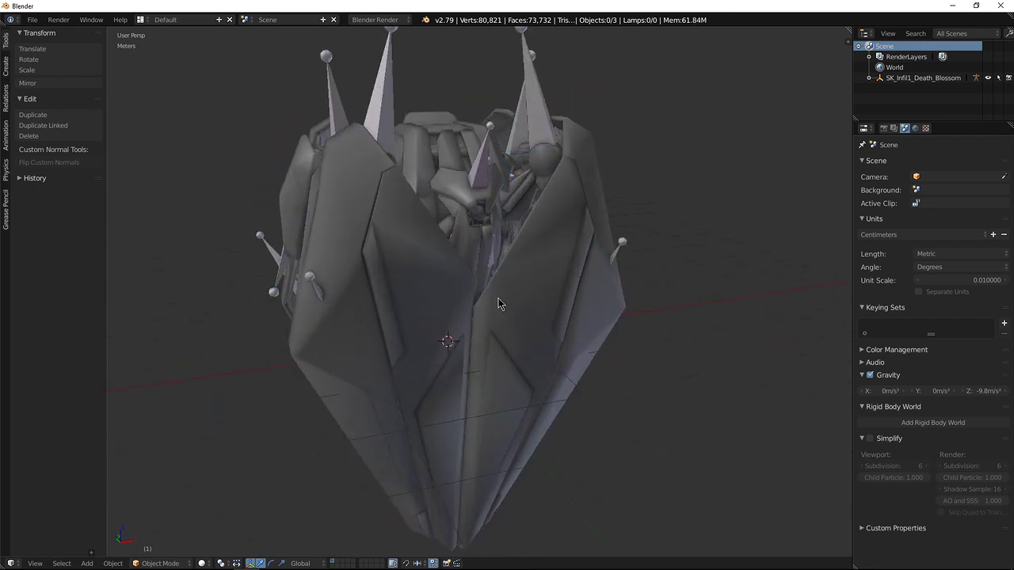
Select the Death Blossom mesh object and look over its closed front plates
{"action": "right_click", "coordinate": [513, 287]}
{"action": "middle_click_drag", "start_coordinate": [504, 294], "coordinate": [489, 321]}
{"action": "middle_click_drag", "start_coordinate": [554, 363], "coordinate": [487, 335]}
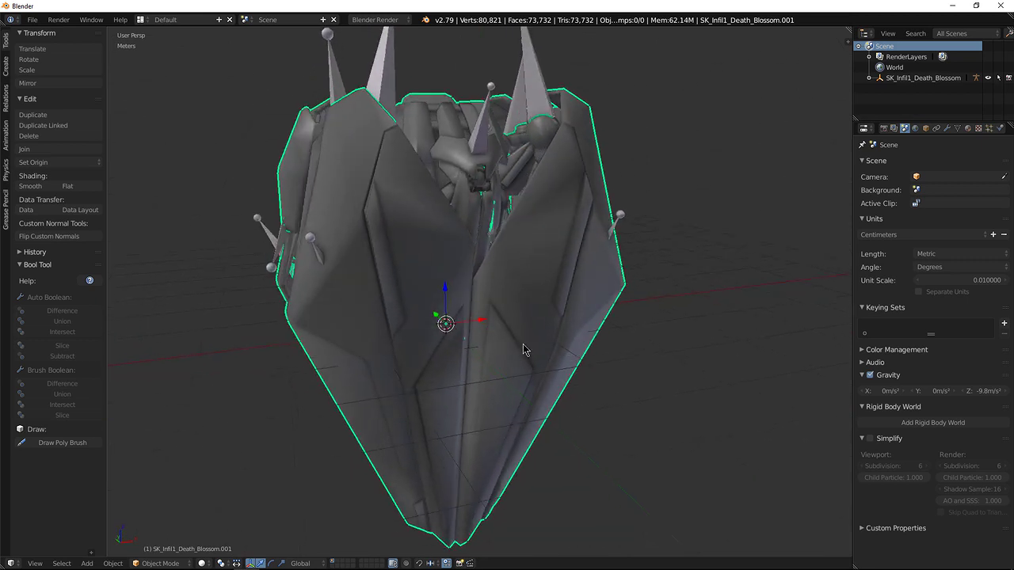
{"action": "key", "text": "a"}
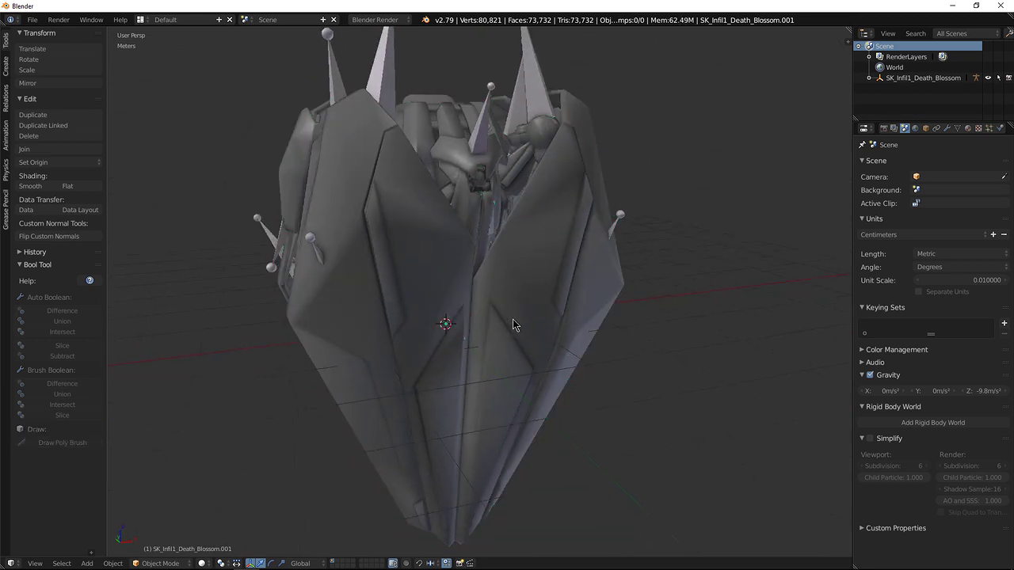
{"action": "middle_click_drag", "start_coordinate": [513, 316], "coordinate": [527, 253]}
{"action": "right_click", "coordinate": [529, 260]}
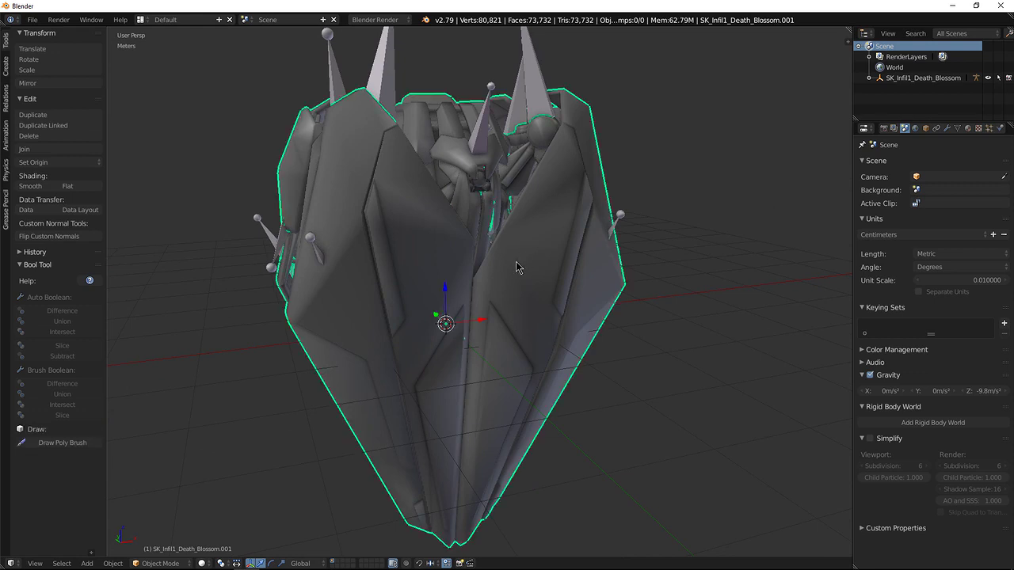
{"action": "middle_click_drag", "start_coordinate": [518, 264], "coordinate": [499, 283]}
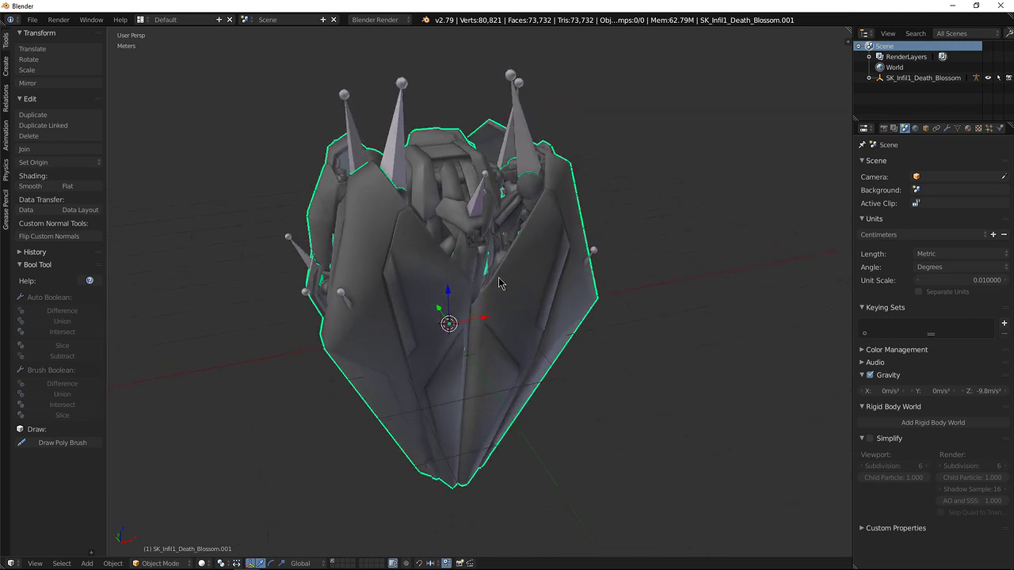
{"action": "mouse_move", "coordinate": [497, 279]}
{"action": "middle_mouse_down"}
{"action": "mouse_move", "coordinate": [462, 322]}
{"action": "mouse_move", "coordinate": [497, 285]}
{"action": "mouse_move", "coordinate": [501, 296]}
{"action": "middle_mouse_up"}
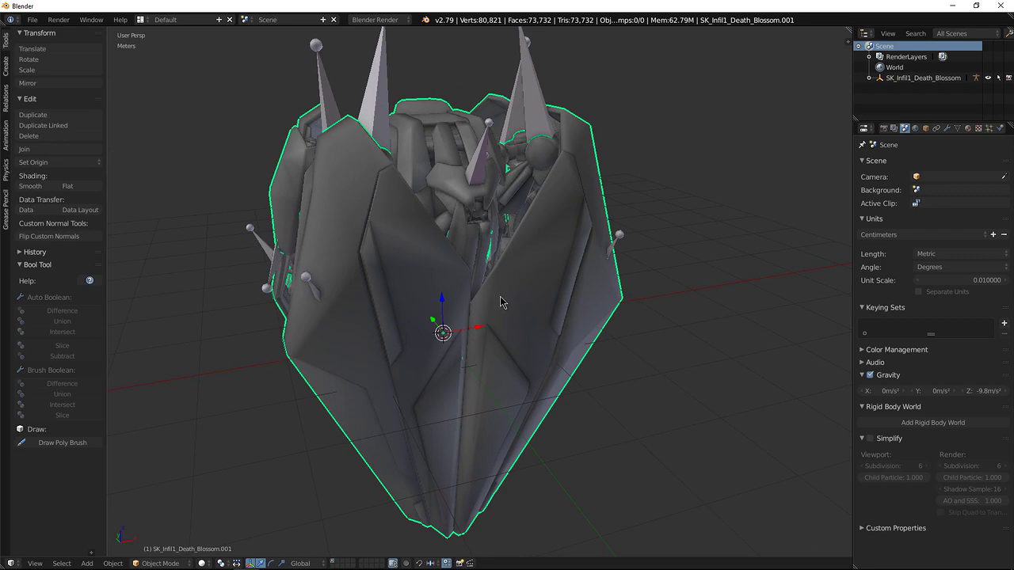
Enter Edit Mode on the Death Blossom mesh, clear its selection and switch to face selection
{"action": "key", "text": "Tab"}
{"action": "middle_click_drag", "start_coordinate": [497, 317], "coordinate": [480, 333]}
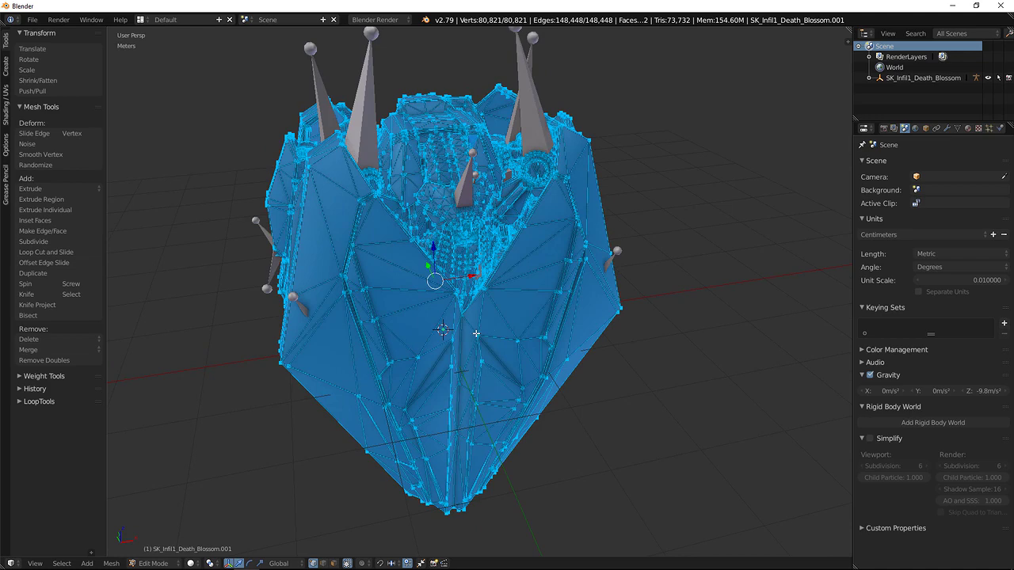
{"action": "key", "text": "a"}
{"action": "right_click", "coordinate": [416, 358]}
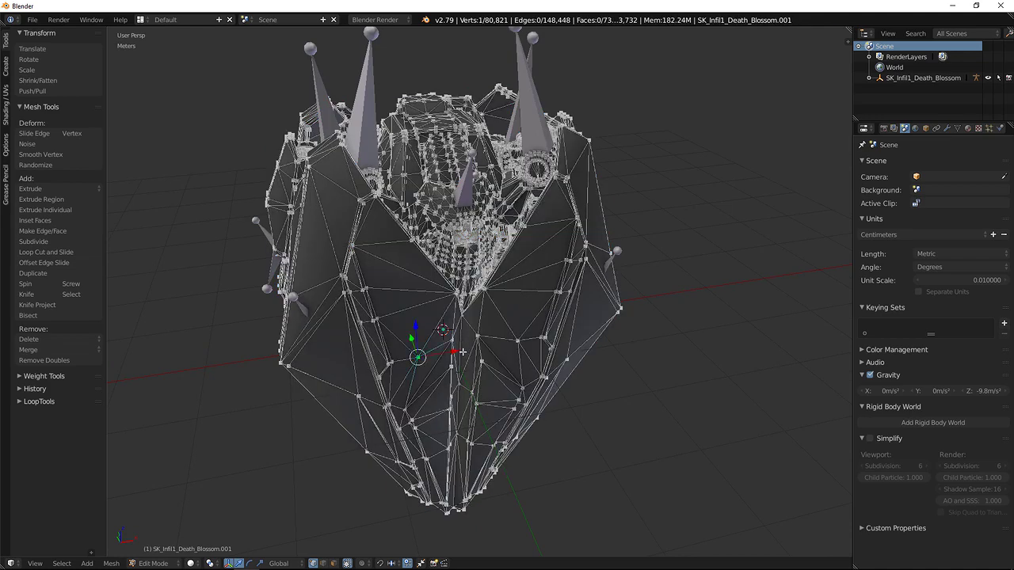
{"action": "left_click", "coordinate": [334, 563]}
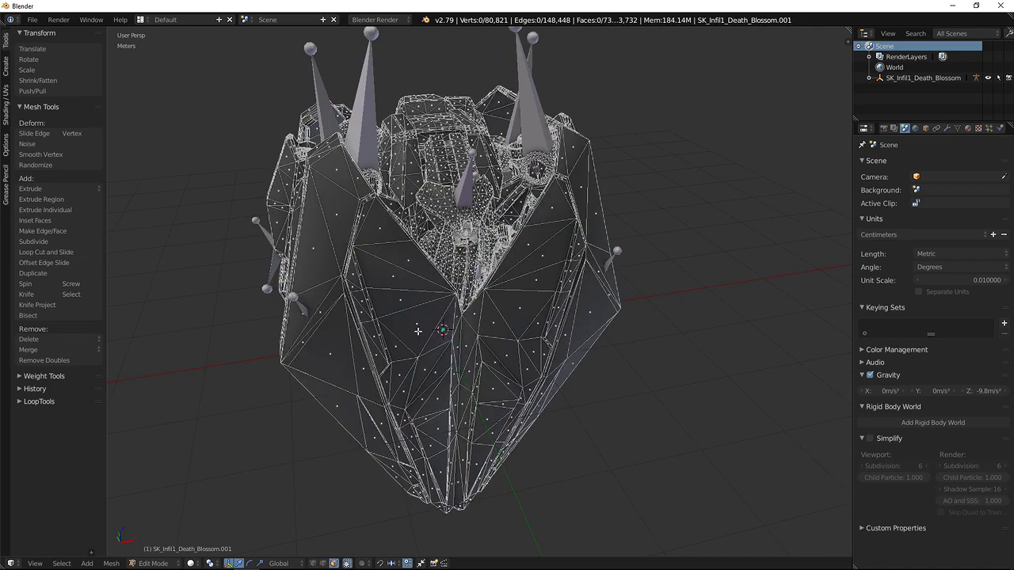
Pick one face on the front armour plate and use Select Similar by Material to extend the selection
{"action": "right_click", "coordinate": [415, 325]}
{"action": "key", "text": "space"}
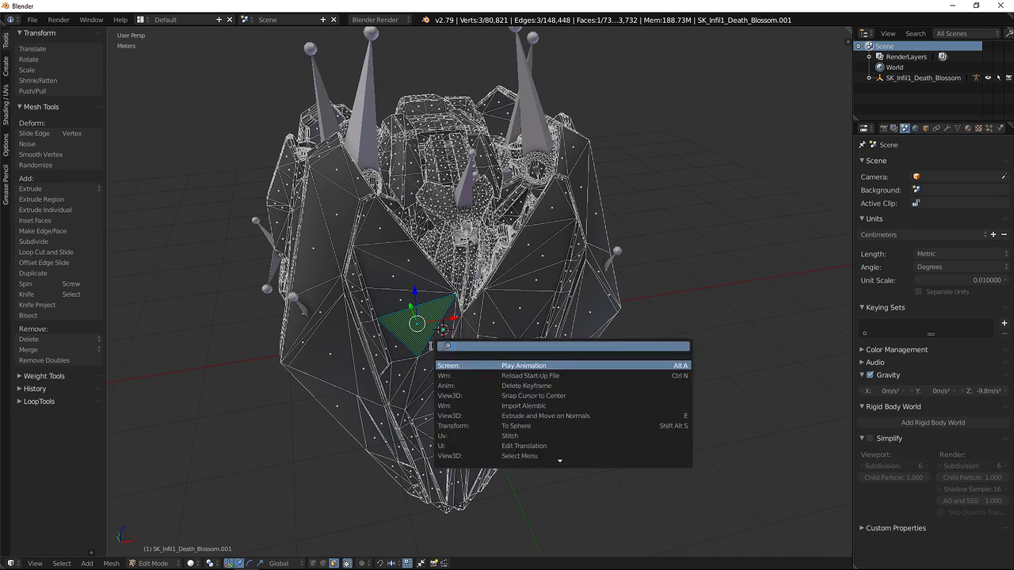
{"action": "type", "text": "simil"}
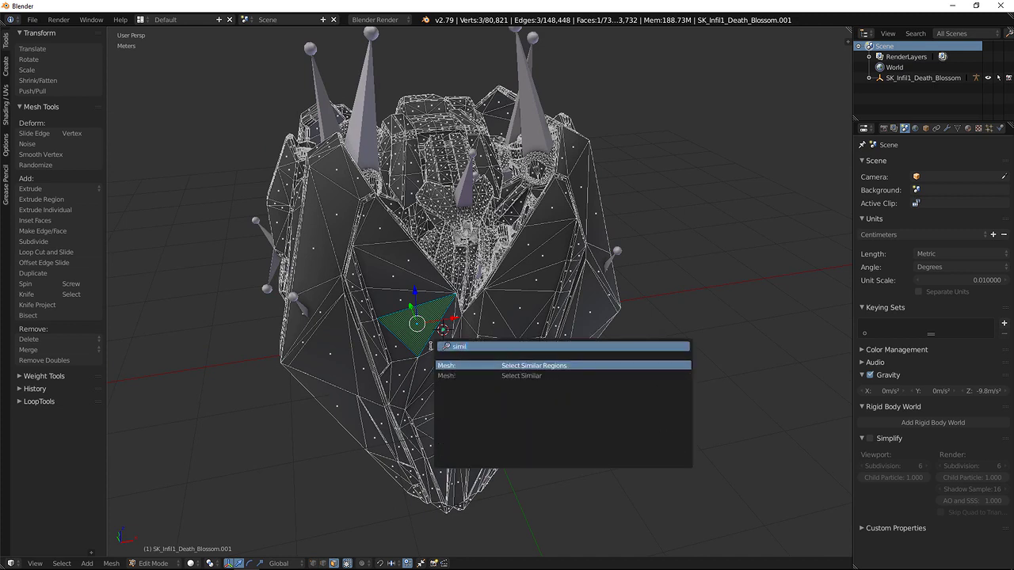
{"action": "key", "text": "Down"}
{"action": "key", "text": "Return"}
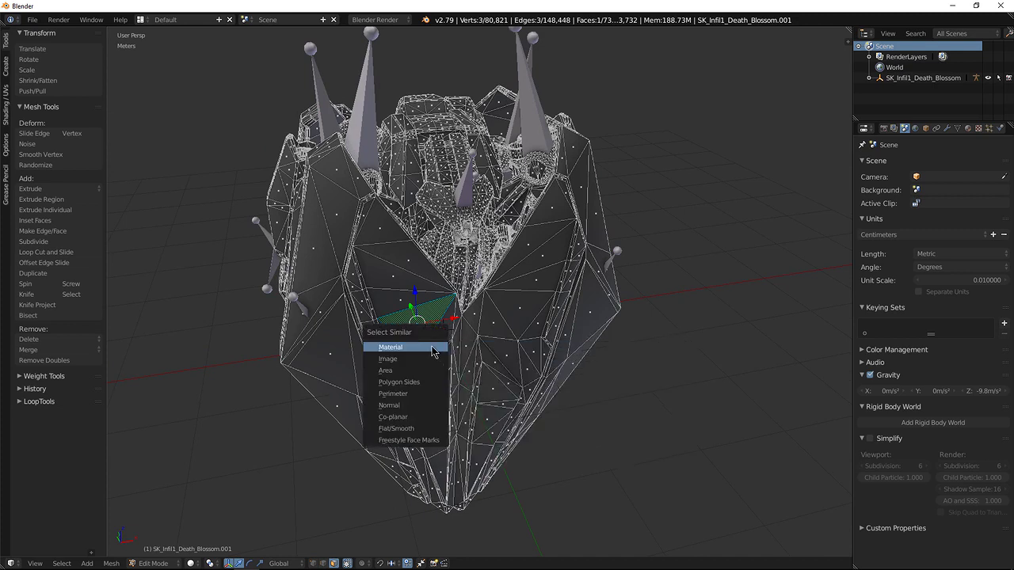
{"action": "left_click", "coordinate": [432, 346]}
{"action": "middle_click_drag", "start_coordinate": [523, 305], "coordinate": [456, 315]}
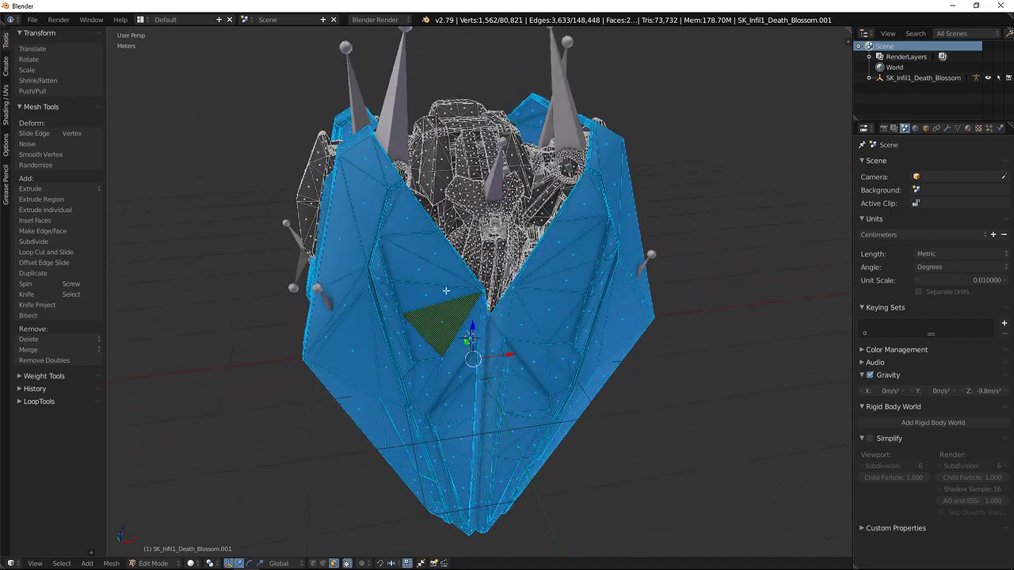
Select a single triangular face on the front armour plate and grow the selection five times across the connected faces
{"action": "right_click", "coordinate": [449, 315]}
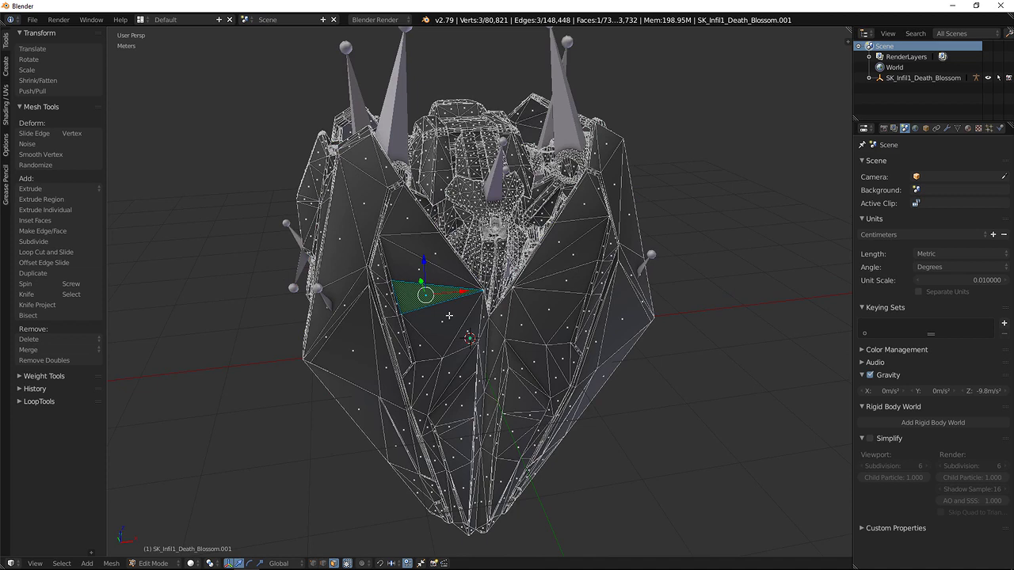
{"action": "key", "text": "ctrl+KP_Add"}
{"action": "key", "text": "ctrl+KP_Add"}
{"action": "key", "text": "ctrl+KP_Add"}
{"action": "key", "text": "ctrl+KP_Add"}
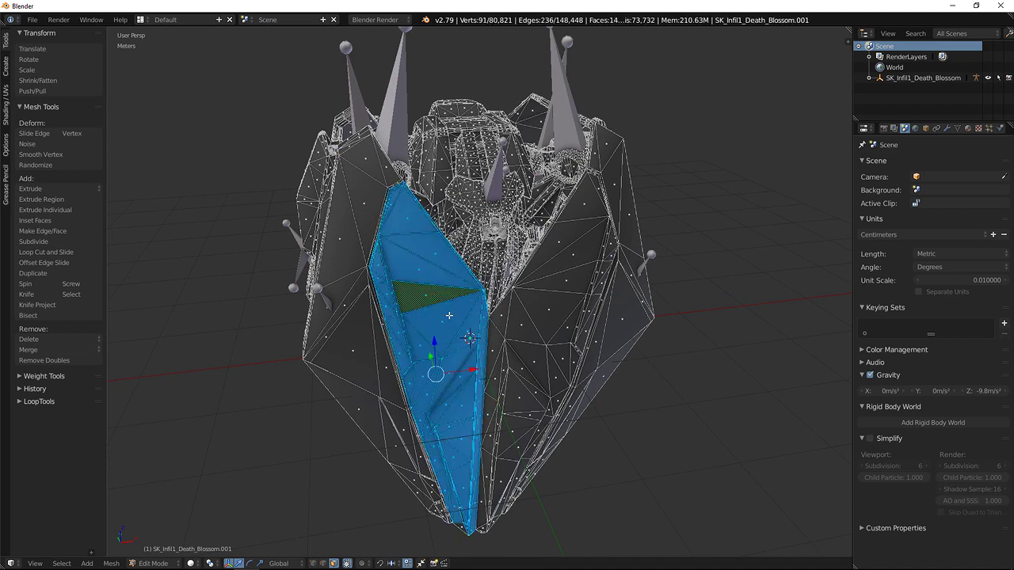
{"action": "key", "text": "ctrl+KP_Add"}
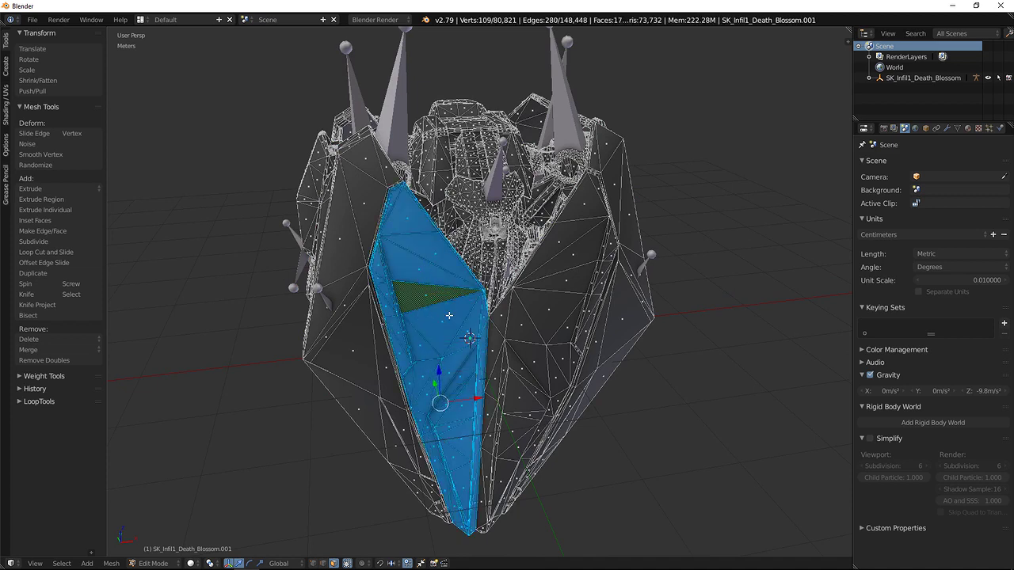
Inspect the selected plate from several angles, then select one triangular face near the mesh's lower tip and try moving it
{"action": "mouse_move", "coordinate": [467, 322]}
{"action": "middle_mouse_down"}
{"action": "mouse_move", "coordinate": [447, 353]}
{"action": "mouse_move", "coordinate": [467, 396]}
{"action": "mouse_move", "coordinate": [473, 339]}
{"action": "middle_mouse_up"}
{"action": "scroll", "coordinate": [473, 342], "scroll_direction": "up", "scroll_amount": 3}
{"action": "scroll", "coordinate": [511, 369], "scroll_direction": "up", "scroll_amount": 1, "text": "alt"}
{"action": "middle_click_drag", "start_coordinate": [511, 369], "coordinate": [498, 353], "text": "alt"}
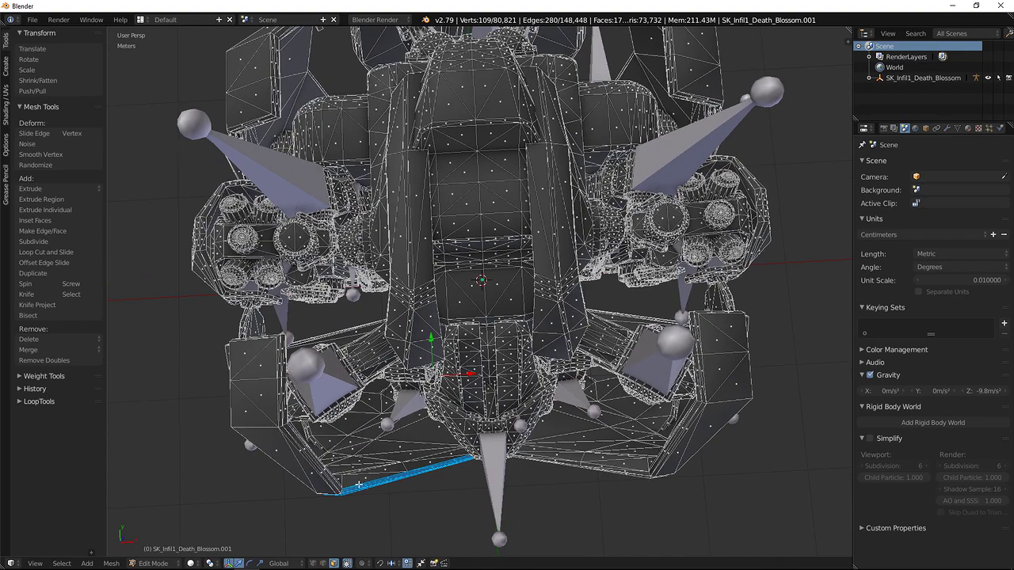
{"action": "middle_click_drag", "start_coordinate": [454, 462], "coordinate": [497, 334]}
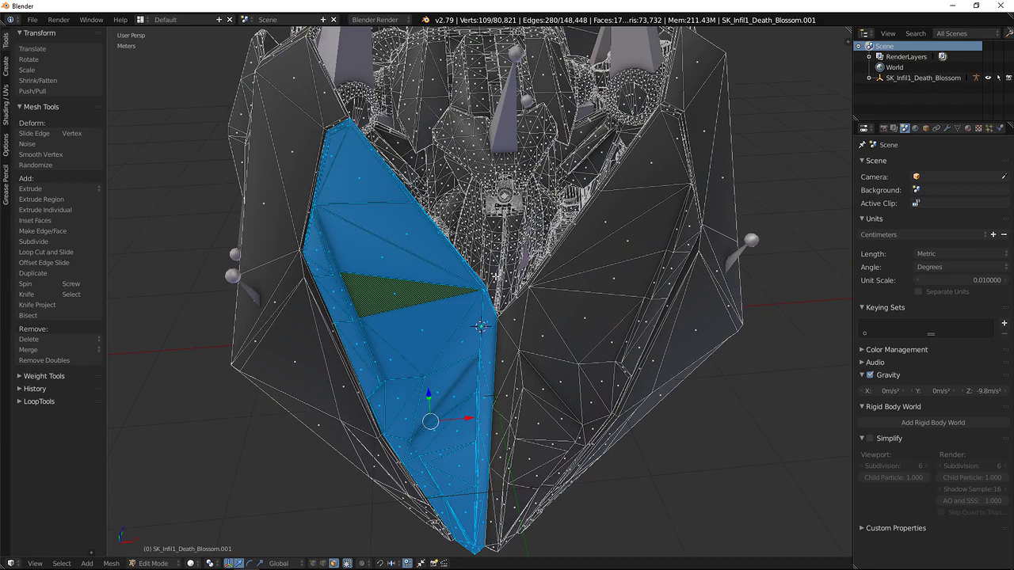
{"action": "mouse_move", "coordinate": [486, 306]}
{"action": "middle_mouse_down"}
{"action": "mouse_move", "coordinate": [484, 268]}
{"action": "mouse_move", "coordinate": [499, 261]}
{"action": "mouse_move", "coordinate": [502, 230]}
{"action": "mouse_move", "coordinate": [512, 278]}
{"action": "mouse_move", "coordinate": [528, 246]}
{"action": "mouse_move", "coordinate": [505, 233]}
{"action": "mouse_move", "coordinate": [486, 273]}
{"action": "mouse_move", "coordinate": [512, 280]}
{"action": "mouse_move", "coordinate": [522, 268]}
{"action": "mouse_move", "coordinate": [503, 305]}
{"action": "middle_mouse_up"}
{"action": "right_click", "coordinate": [494, 314]}
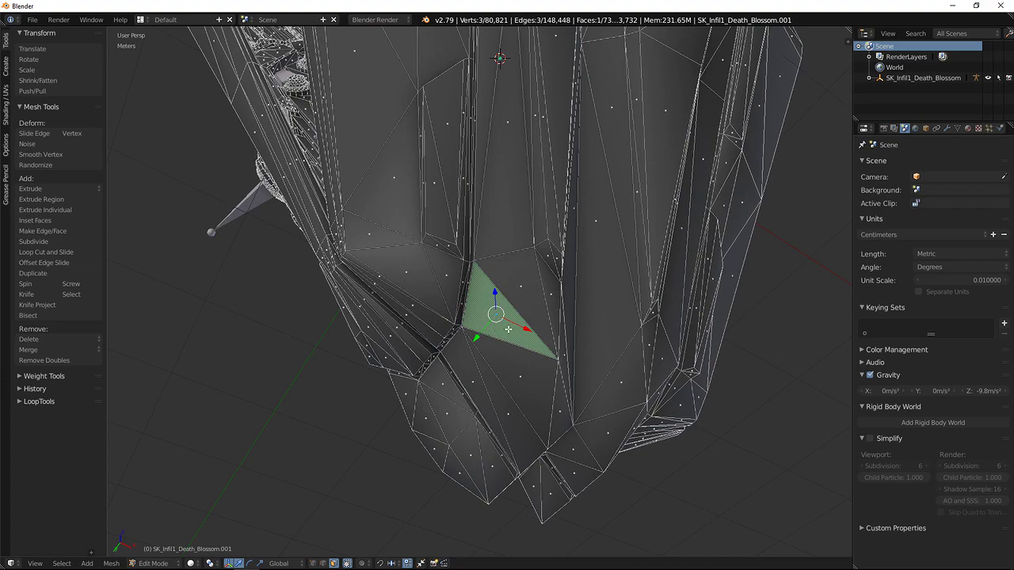
{"action": "key", "text": "g"}
{"action": "key", "text": "Escape"}
Switch to vertex selection, select the entire mesh and run Remove Doubles on its vertices
{"action": "middle_click_drag", "start_coordinate": [550, 254], "coordinate": [485, 310]}
{"action": "scroll", "coordinate": [494, 272], "scroll_direction": "down", "scroll_amount": 3}
{"action": "scroll", "coordinate": [498, 298], "scroll_direction": "down", "scroll_amount": 3}
{"action": "middle_click_drag", "start_coordinate": [497, 297], "coordinate": [495, 314]}
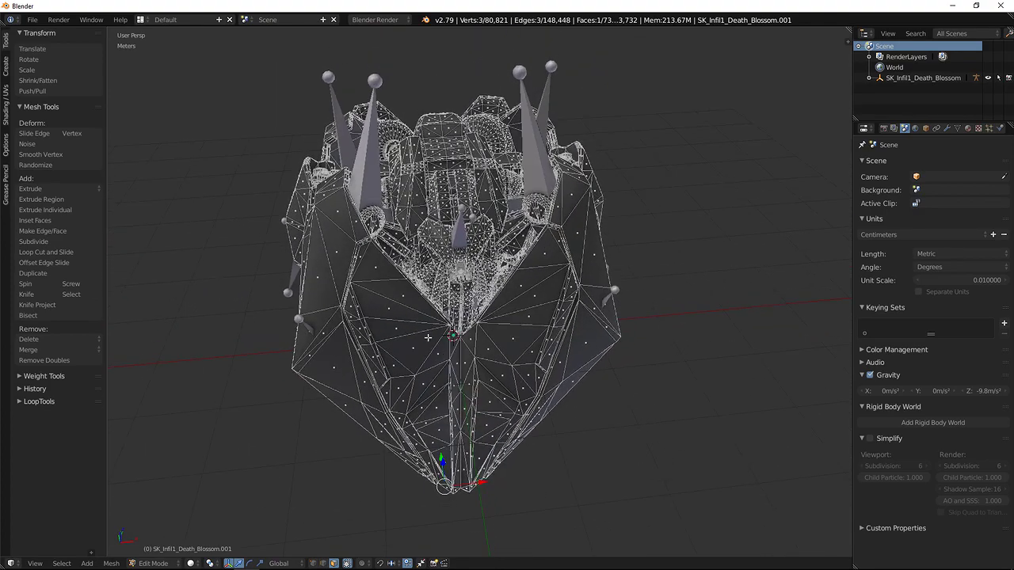
{"action": "key", "text": "ctrl+Tab"}
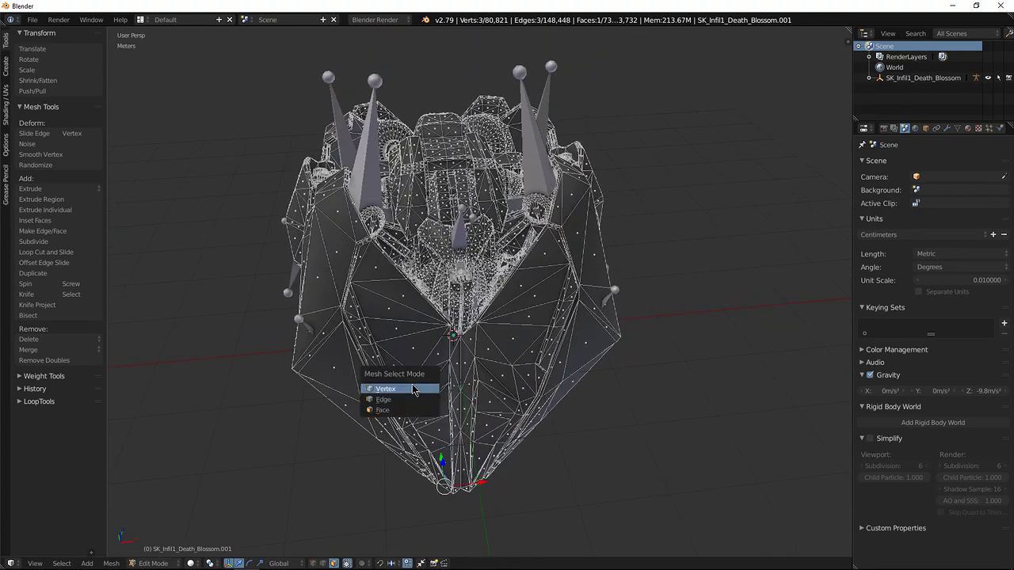
{"action": "left_click", "coordinate": [415, 381]}
{"action": "key", "text": "a"}
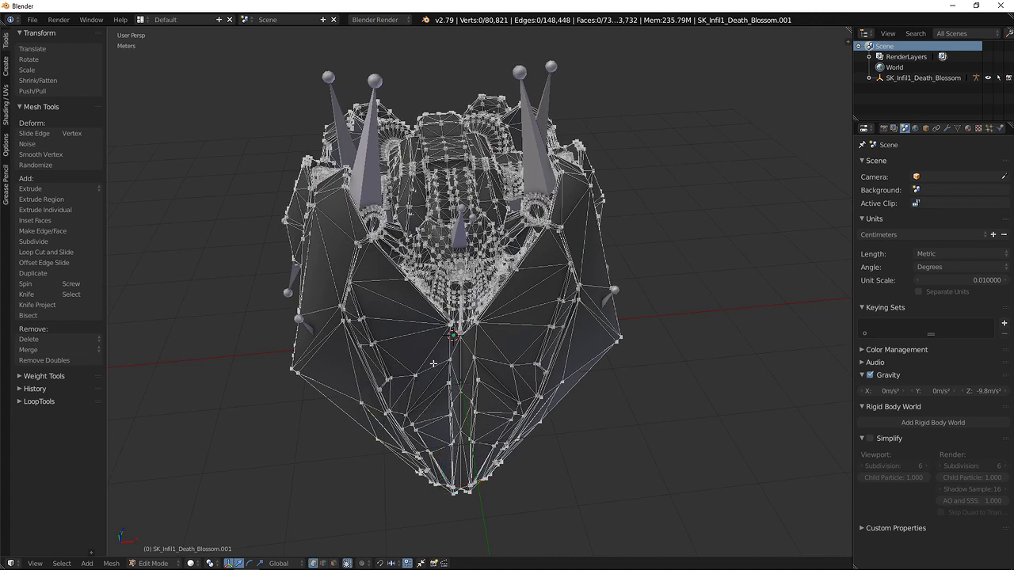
{"action": "key", "text": "a"}
{"action": "key", "text": "ctrl+v"}
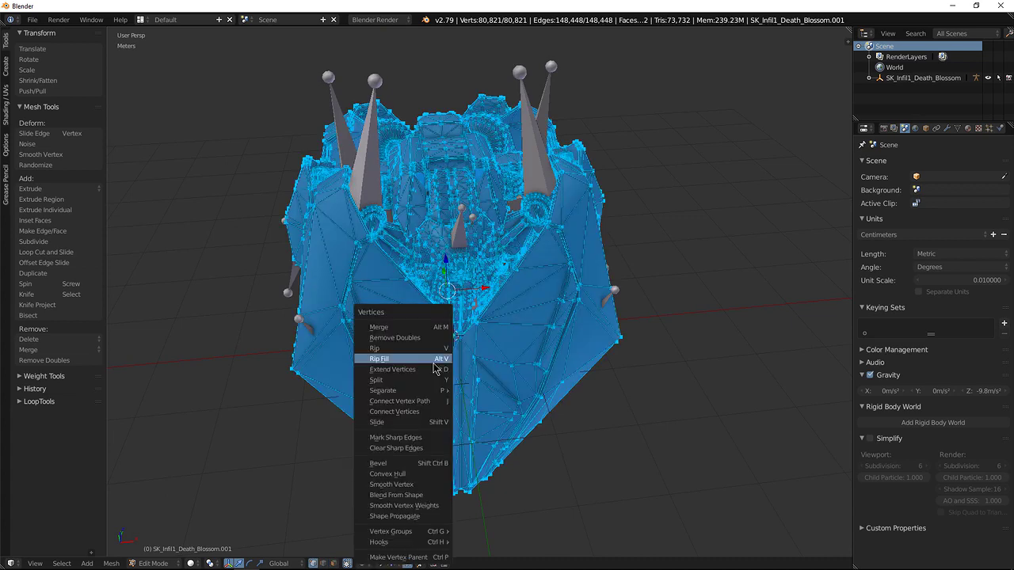
{"action": "left_click", "coordinate": [404, 338]}
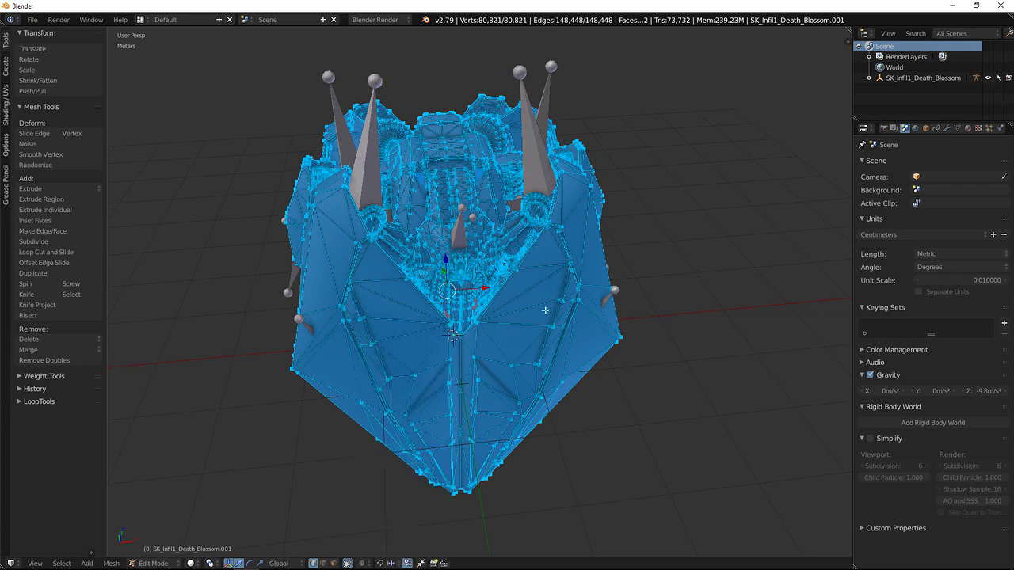
Deselect the whole mesh and switch back to face selection
{"action": "key", "text": "a"}
{"action": "middle_click_drag", "start_coordinate": [485, 343], "coordinate": [485, 319]}
{"action": "scroll", "coordinate": [465, 283], "scroll_direction": "up", "scroll_amount": 1}
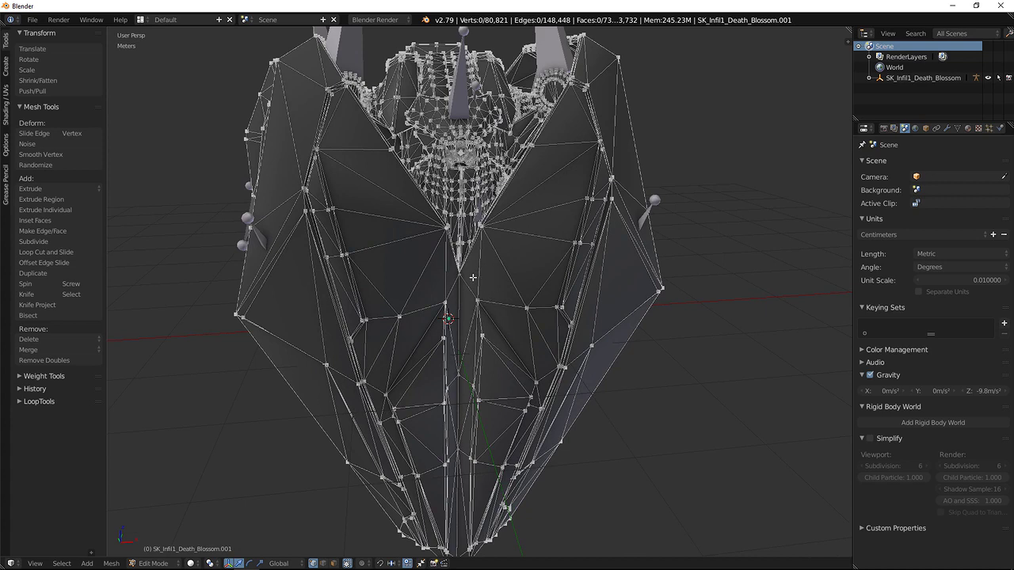
{"action": "middle_click_drag", "start_coordinate": [473, 250], "coordinate": [438, 276]}
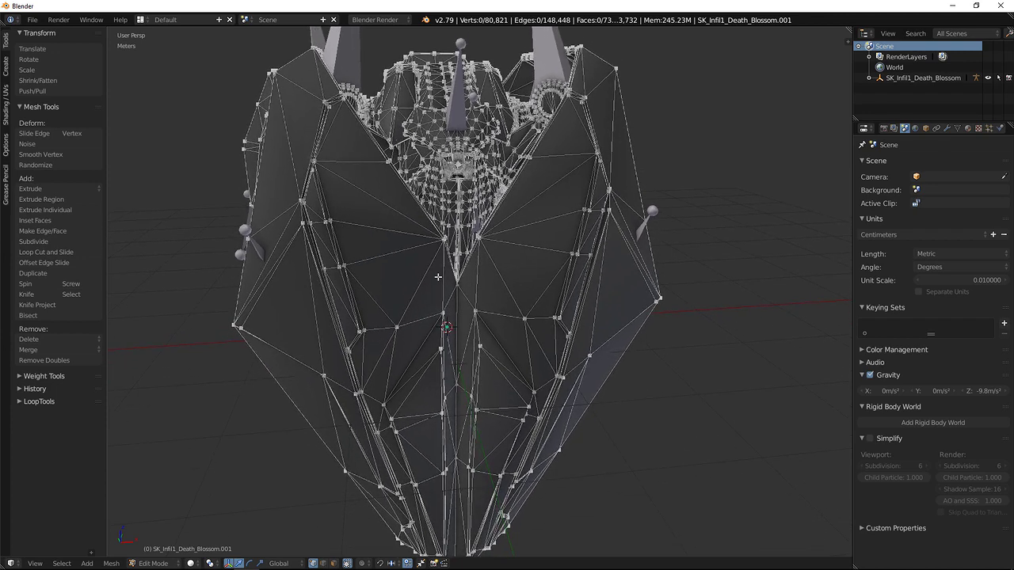
{"action": "key", "text": "ctrl+Tab"}
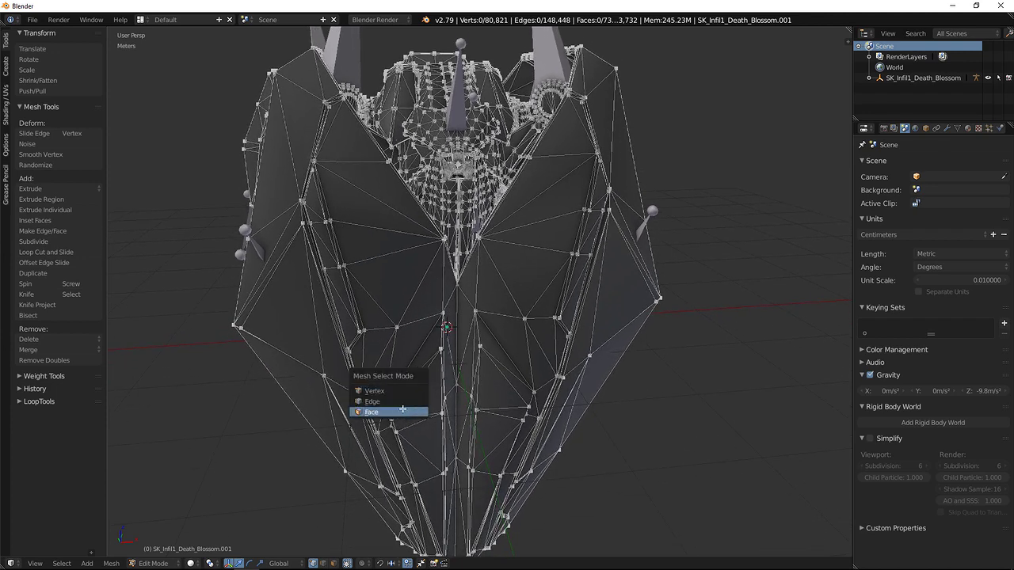
{"action": "left_click", "coordinate": [403, 412]}
{"action": "scroll", "coordinate": [449, 281], "scroll_direction": "down", "scroll_amount": 5}
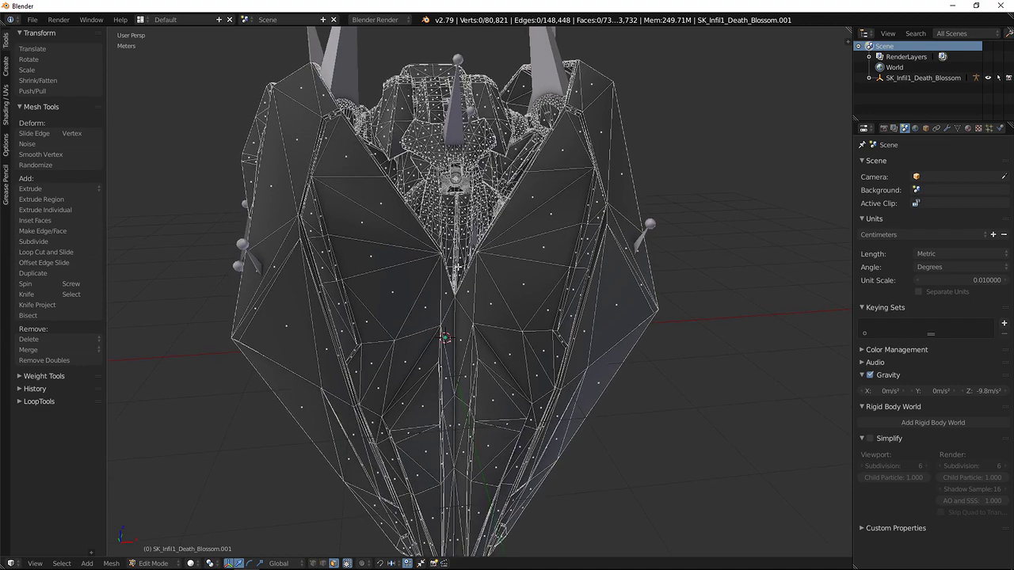
{"action": "mouse_move", "coordinate": [465, 300]}
{"action": "middle_mouse_down"}
{"action": "mouse_move", "coordinate": [475, 290]}
{"action": "mouse_move", "coordinate": [477, 313]}
{"action": "mouse_move", "coordinate": [477, 304]}
{"action": "middle_mouse_up"}
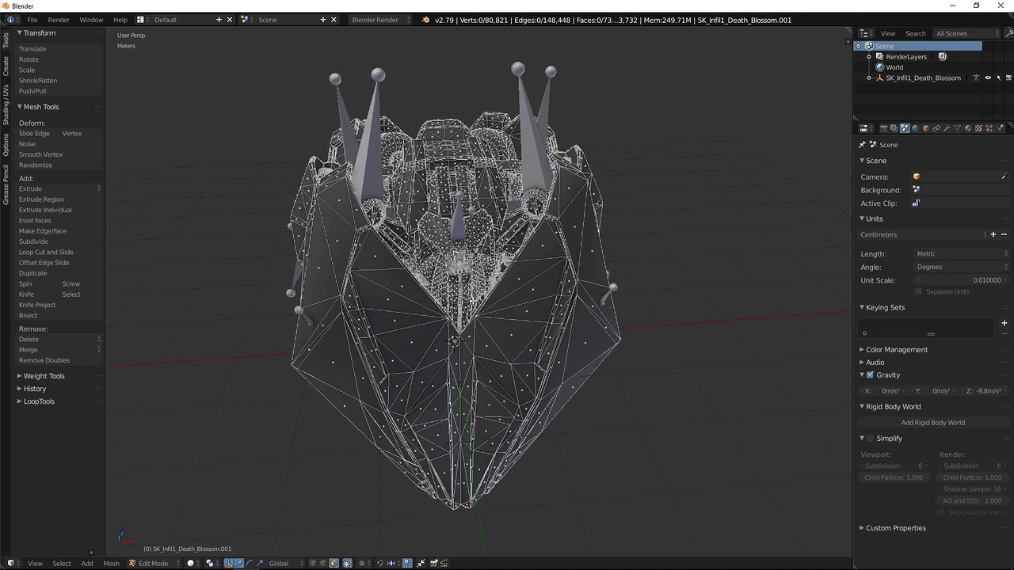
{"action": "scroll", "coordinate": [475, 302], "scroll_direction": "up", "scroll_amount": 2}
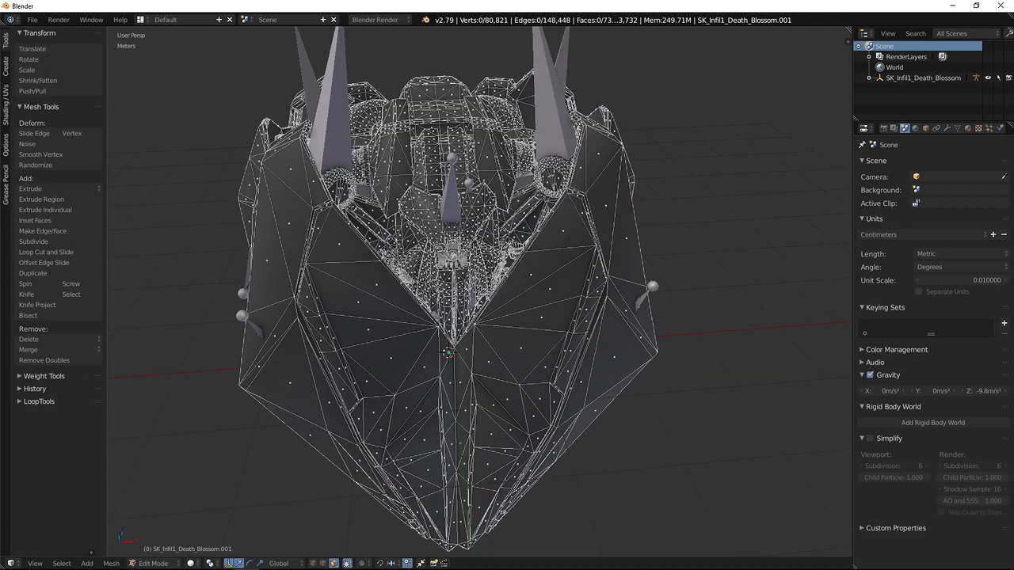
{"action": "middle_click_drag", "start_coordinate": [477, 301], "coordinate": [479, 298]}
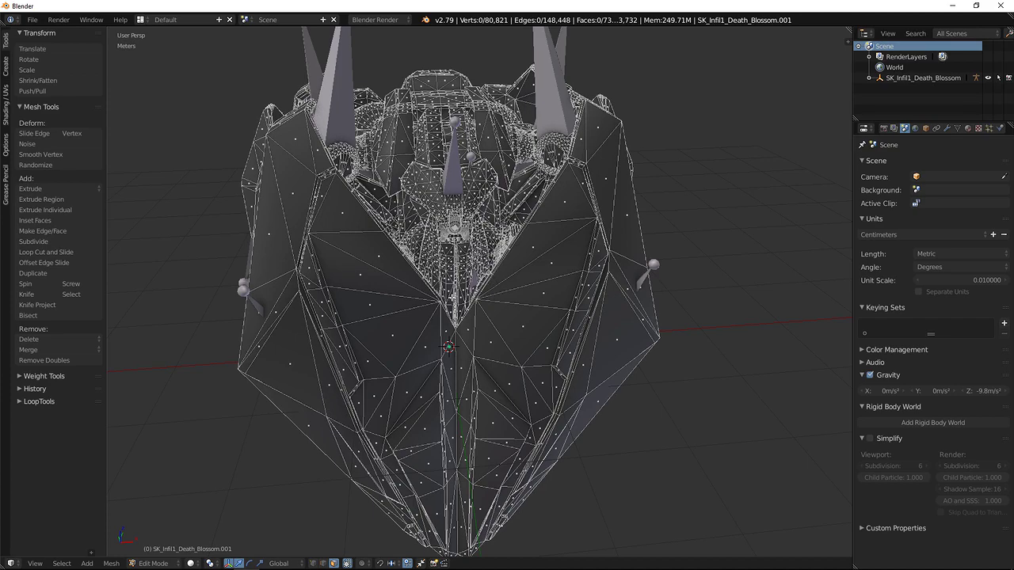
{"action": "mouse_move", "coordinate": [437, 314]}
{"action": "middle_mouse_down"}
{"action": "mouse_move", "coordinate": [475, 311]}
{"action": "mouse_move", "coordinate": [416, 318]}
{"action": "mouse_move", "coordinate": [426, 322]}
{"action": "middle_mouse_up"}
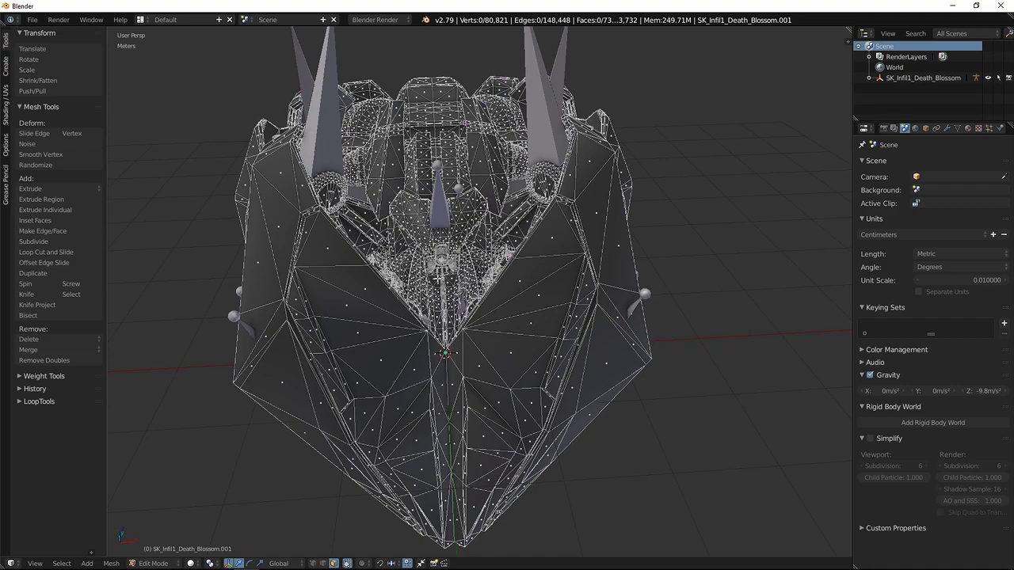
{"action": "mouse_move", "coordinate": [467, 326]}
{"action": "middle_mouse_down"}
{"action": "mouse_move", "coordinate": [477, 314]}
{"action": "mouse_move", "coordinate": [467, 322]}
{"action": "middle_mouse_up"}
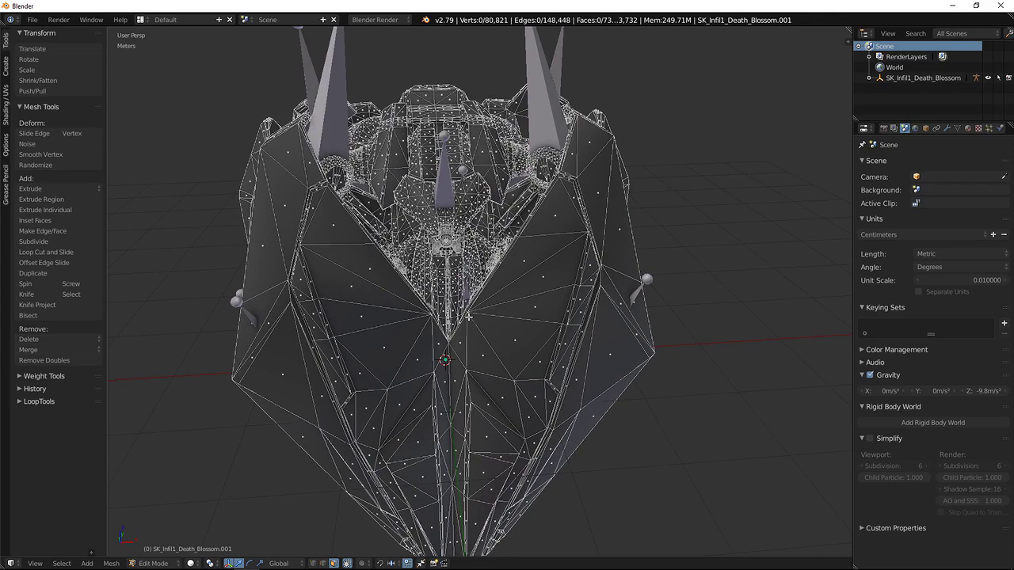
{"action": "middle_click_drag", "start_coordinate": [472, 319], "coordinate": [504, 334]}
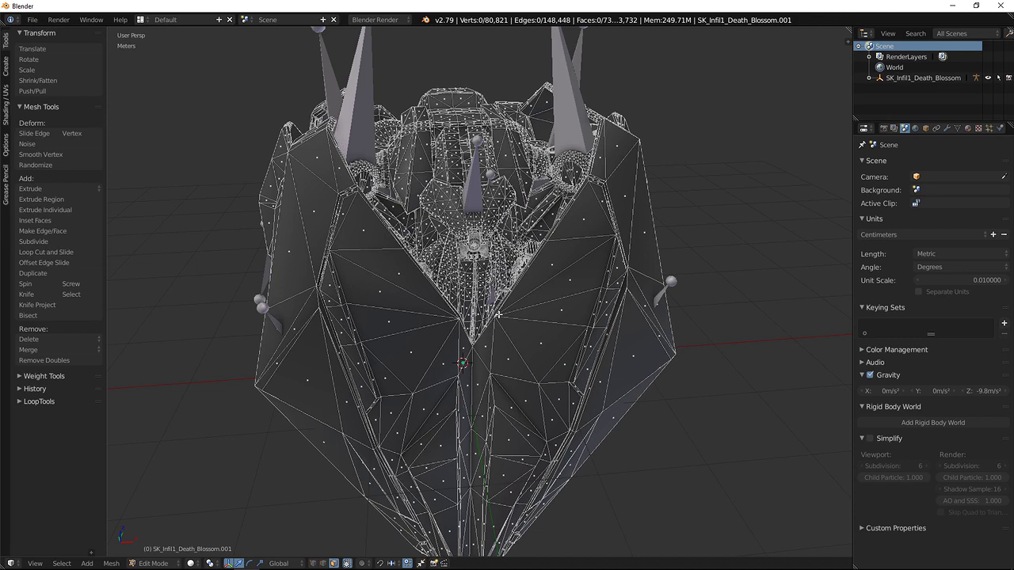
Select a triangular face on the front armour plate and extend the selection with Select Similar by Material
{"action": "scroll", "coordinate": [514, 312], "scroll_direction": "down", "scroll_amount": 3}
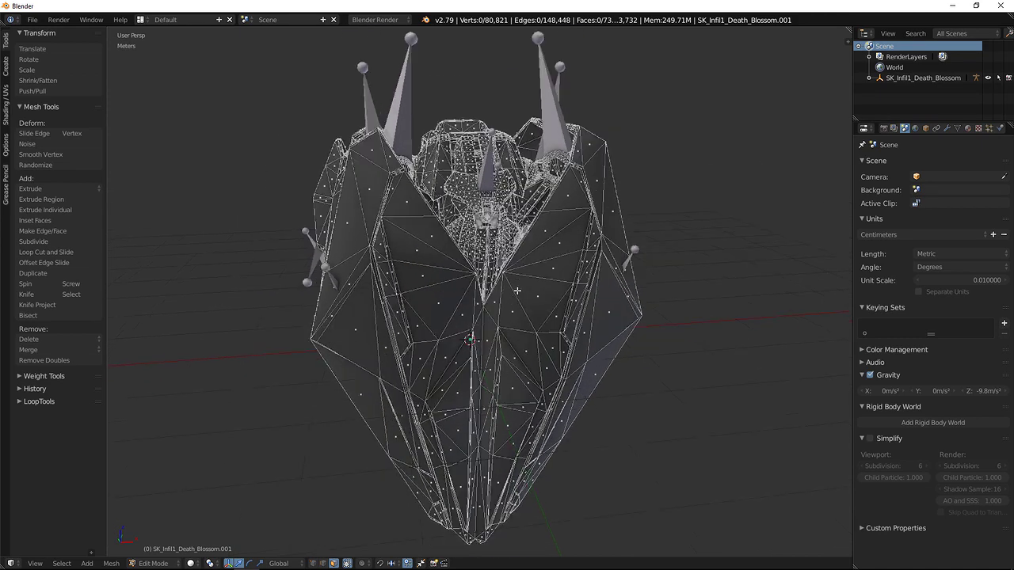
{"action": "right_click", "coordinate": [451, 302]}
{"action": "scroll", "coordinate": [524, 300], "scroll_direction": "up", "scroll_amount": 3}
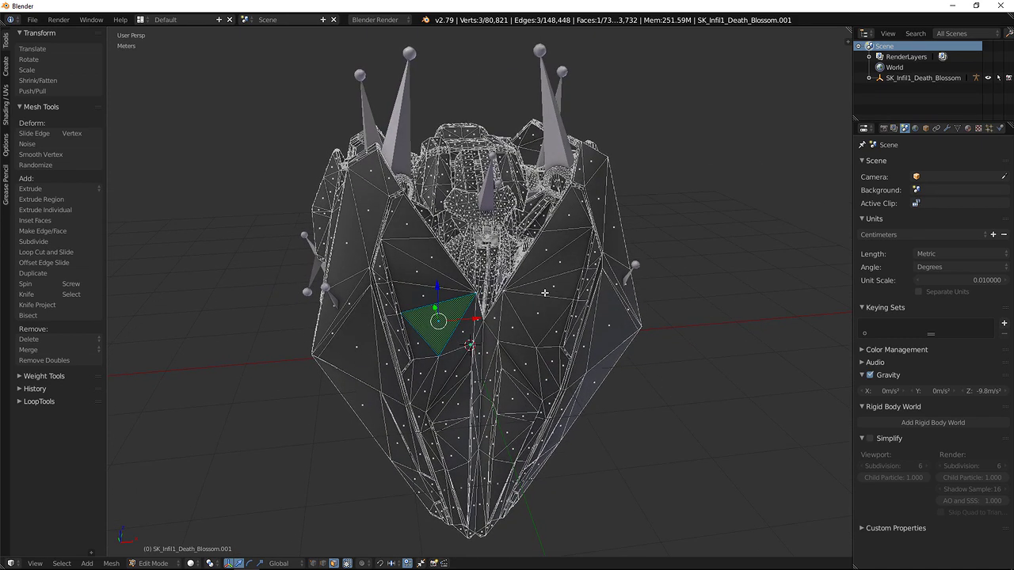
{"action": "key", "text": "space"}
{"action": "type", "text": "simi"}
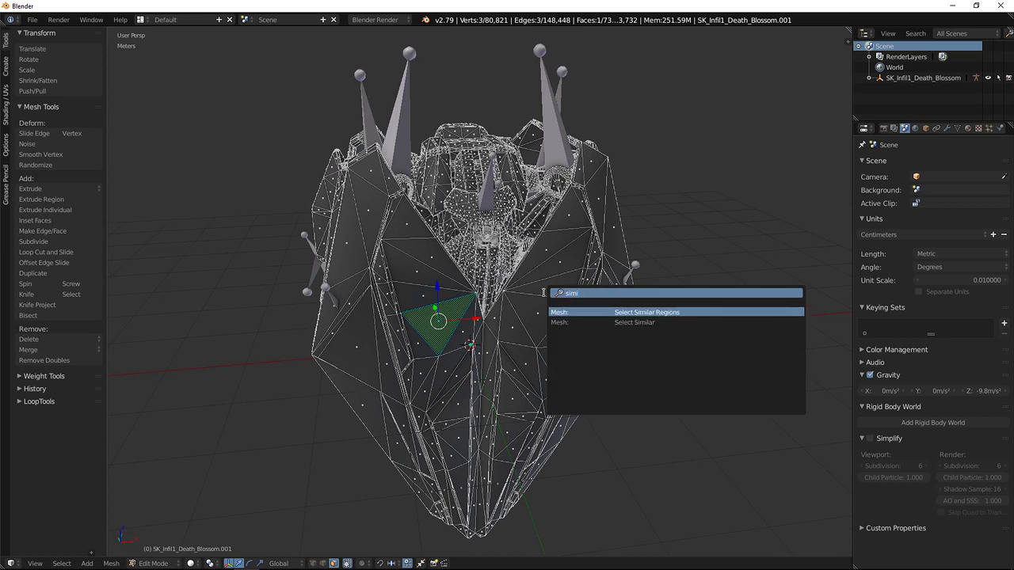
{"action": "key", "text": "Down"}
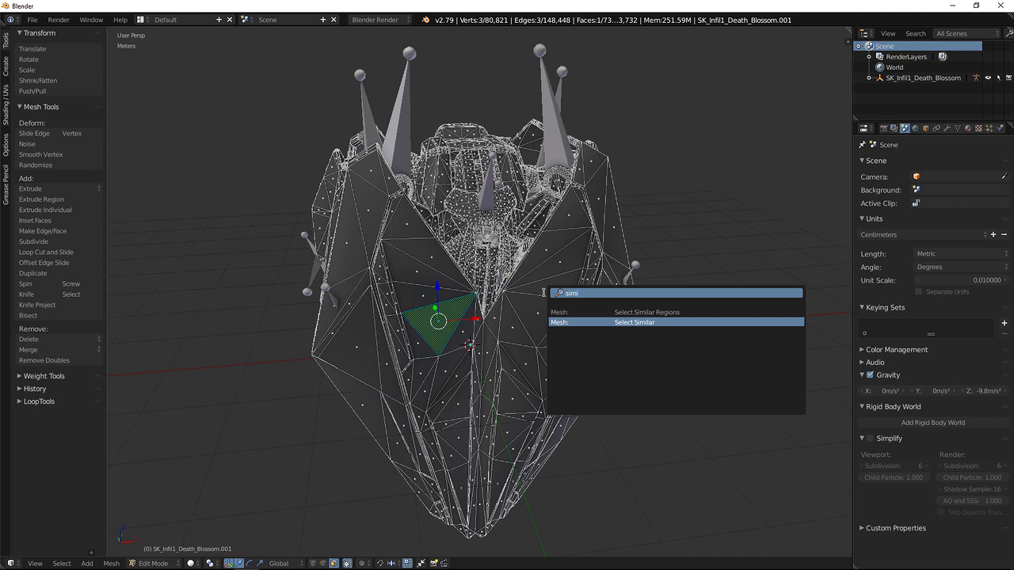
{"action": "key", "text": "Return"}
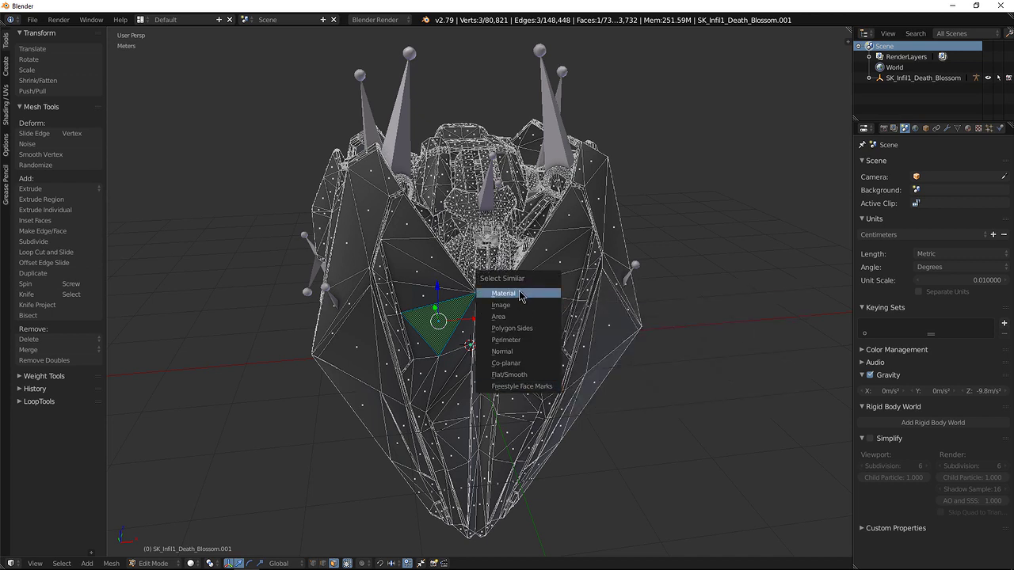
{"action": "left_click", "coordinate": [520, 294]}
{"action": "mouse_move", "coordinate": [511, 293]}
{"action": "middle_mouse_down"}
{"action": "mouse_move", "coordinate": [452, 293]}
{"action": "mouse_move", "coordinate": [523, 317]}
{"action": "mouse_move", "coordinate": [608, 263]}
{"action": "mouse_move", "coordinate": [626, 332]}
{"action": "mouse_move", "coordinate": [527, 372]}
{"action": "mouse_move", "coordinate": [504, 290]}
{"action": "mouse_move", "coordinate": [506, 308]}
{"action": "middle_mouse_up"}
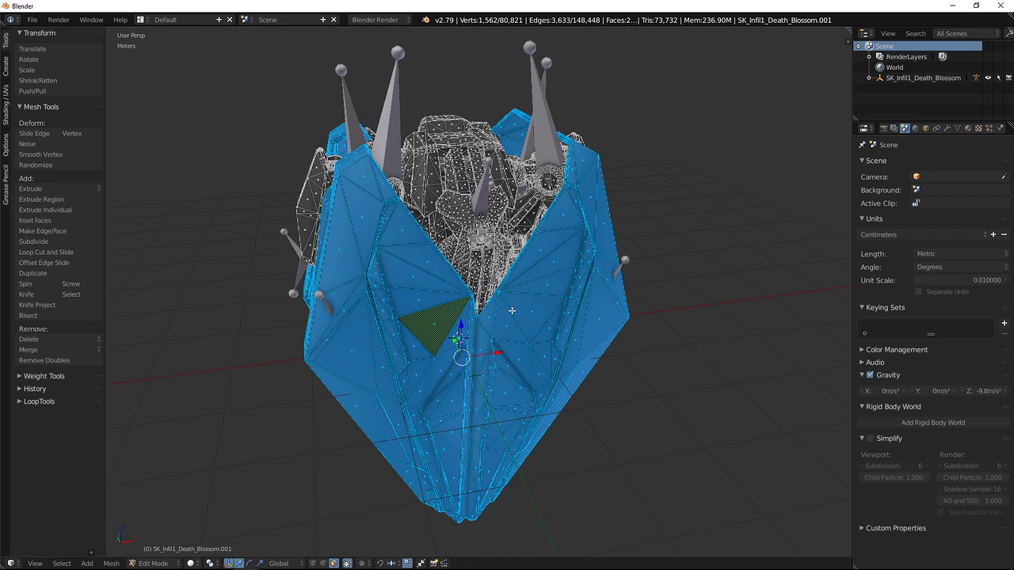
Separate the selected armour faces into their own object and leave Edit Mode
{"action": "key", "text": "ctrl+p"}
{"action": "key", "text": "p"}
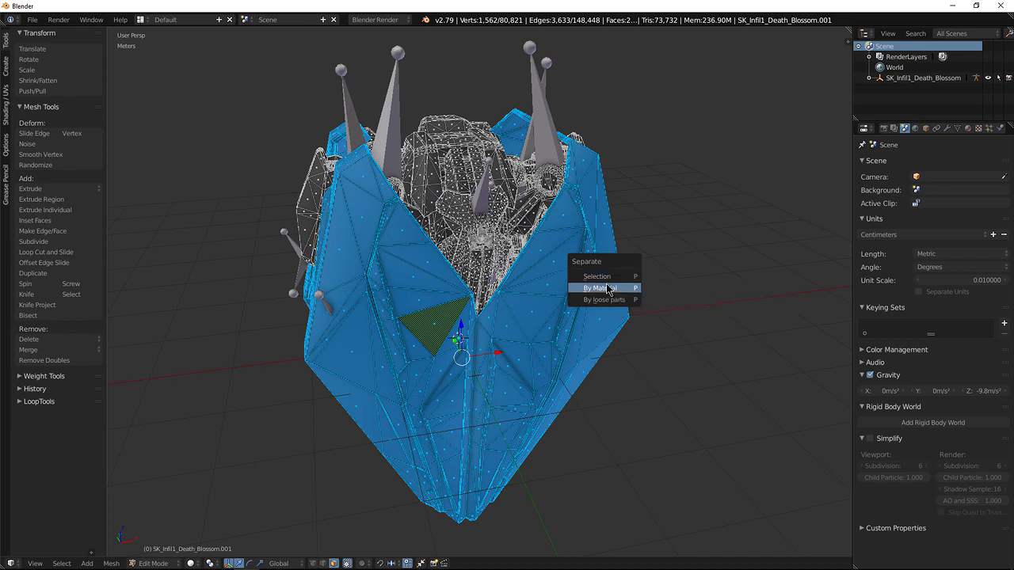
{"action": "left_click", "coordinate": [604, 276]}
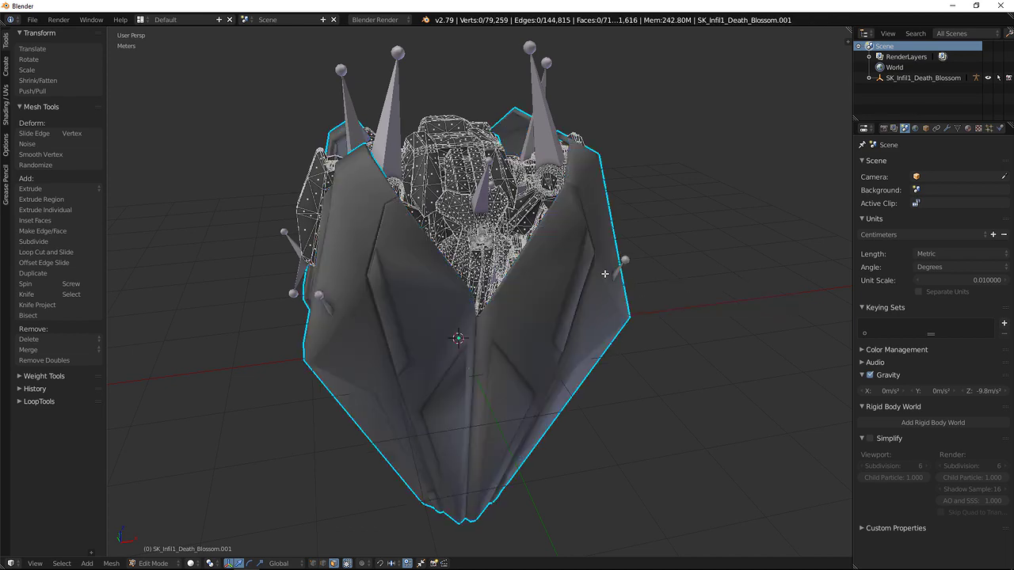
{"action": "middle_click_drag", "start_coordinate": [548, 306], "coordinate": [538, 303]}
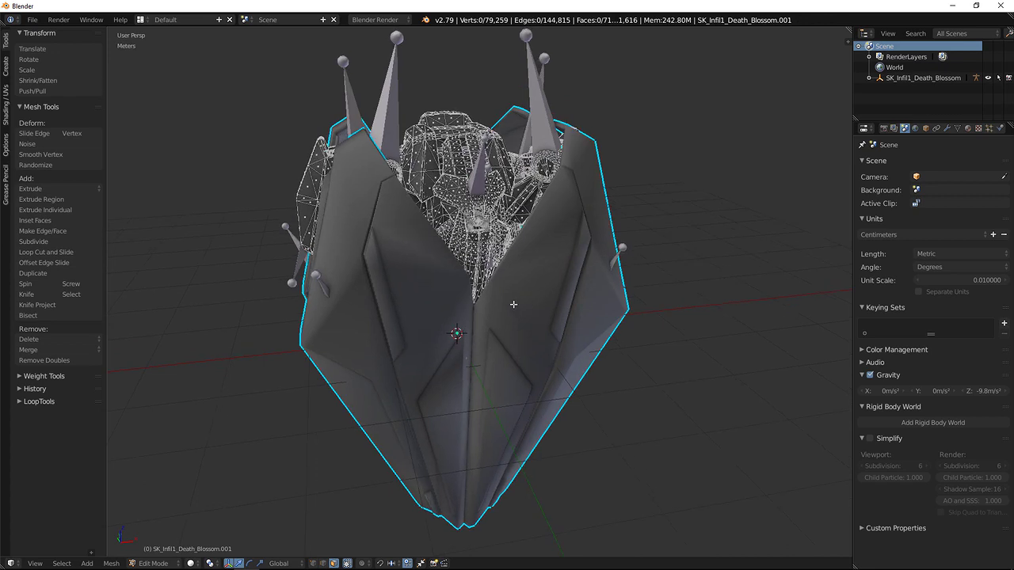
{"action": "key", "text": "Tab"}
{"action": "middle_click_drag", "start_coordinate": [524, 316], "coordinate": [391, 193]}
Put the armature in Pose Mode and try rotating the r_chaingun_arm_elbow_a bone
{"action": "right_click", "coordinate": [536, 302]}
{"action": "key", "text": "ctrl+Tab"}
{"action": "right_click", "coordinate": [391, 190]}
{"action": "key", "text": "r"}
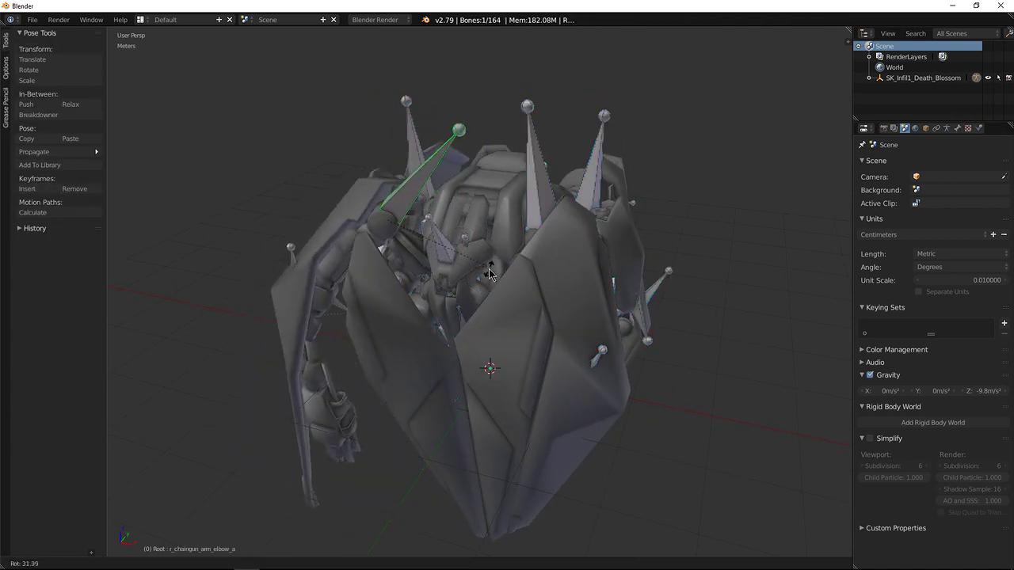
{"action": "right_click", "coordinate": [493, 266]}
Return the armature to Object Mode, then select the separated armour plate object and hide it
{"action": "middle_click_drag", "start_coordinate": [493, 349], "coordinate": [488, 293]}
{"action": "key", "text": "ctrl+Tab"}
{"action": "right_click", "coordinate": [430, 322]}
{"action": "key", "text": "h"}
Set the viewport ambient occlusion strength to 4 and its distance to 20
{"action": "scroll", "coordinate": [474, 250], "scroll_direction": "up", "scroll_amount": 3}
{"action": "scroll", "coordinate": [483, 261], "scroll_direction": "up", "scroll_amount": 2}
{"action": "scroll", "coordinate": [482, 287], "scroll_direction": "down", "scroll_amount": 2}
{"action": "scroll", "coordinate": [479, 296], "scroll_direction": "up", "scroll_amount": 2}
{"action": "scroll", "coordinate": [500, 294], "scroll_direction": "down", "scroll_amount": 1, "text": "shift"}
{"action": "key", "text": "n"}
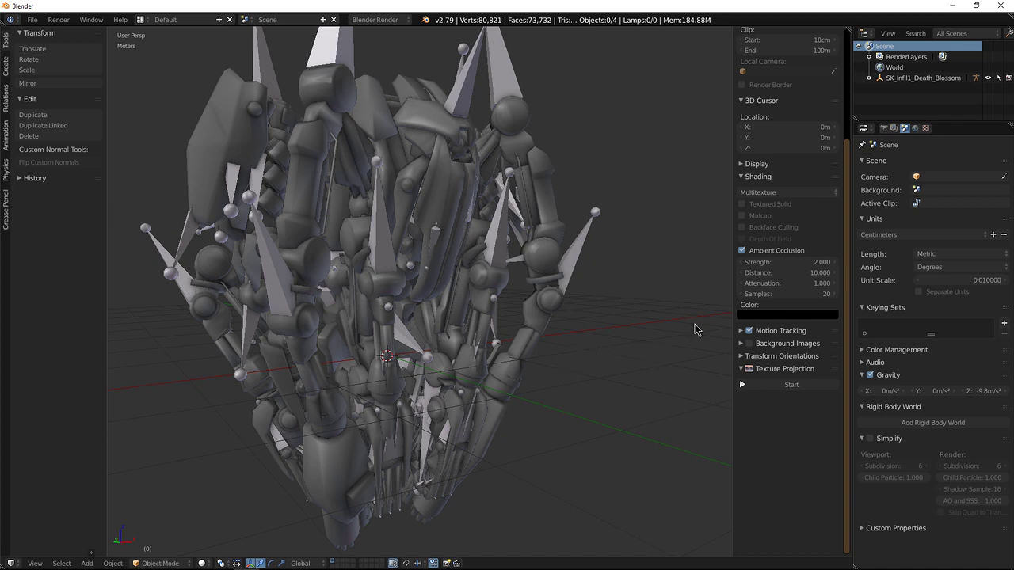
{"action": "left_click", "coordinate": [787, 261]}
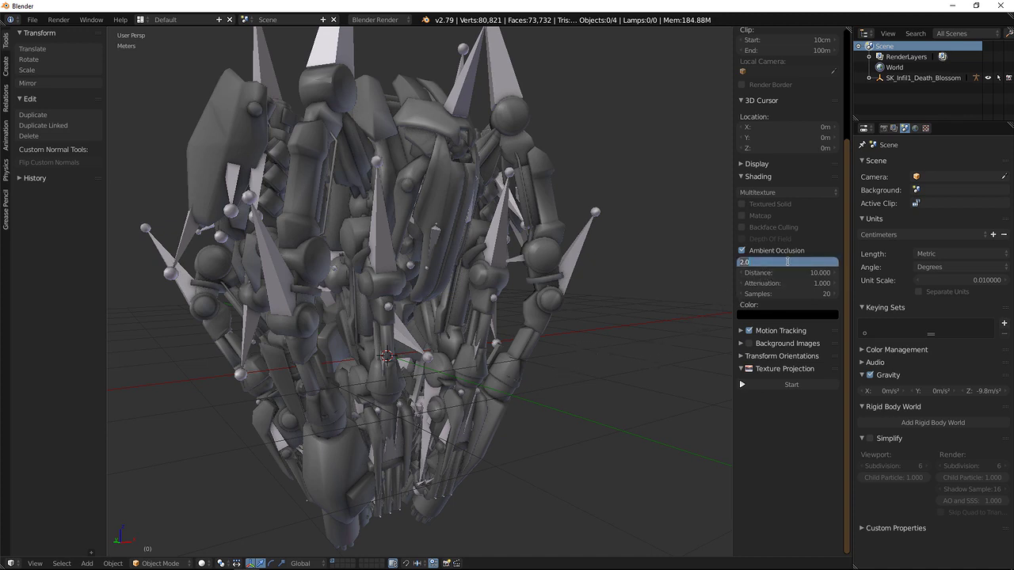
{"action": "type", "text": "4"}
{"action": "key", "text": "Return"}
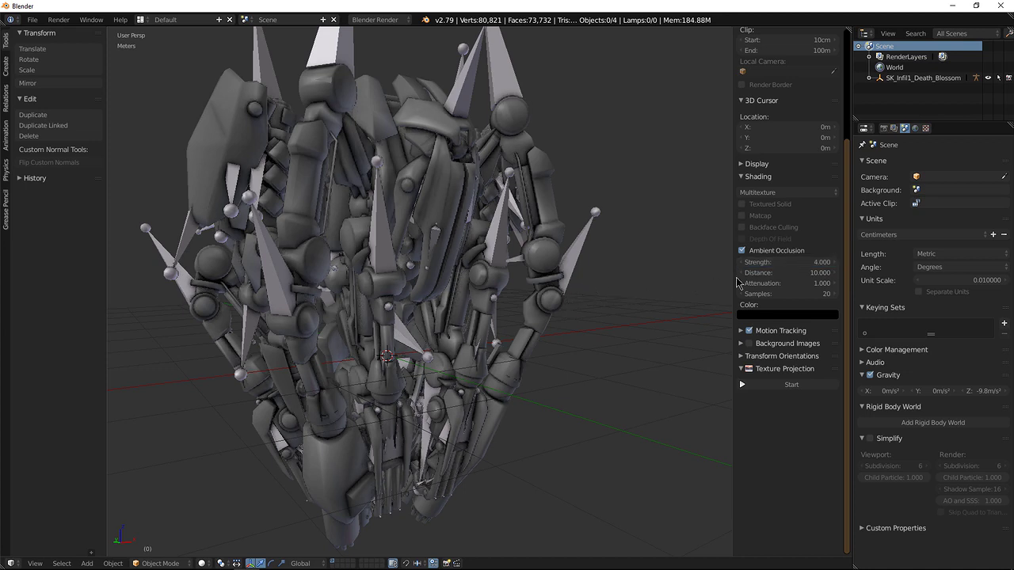
{"action": "left_click", "coordinate": [788, 272]}
{"action": "type", "text": "20"}
{"action": "key", "text": "Return"}
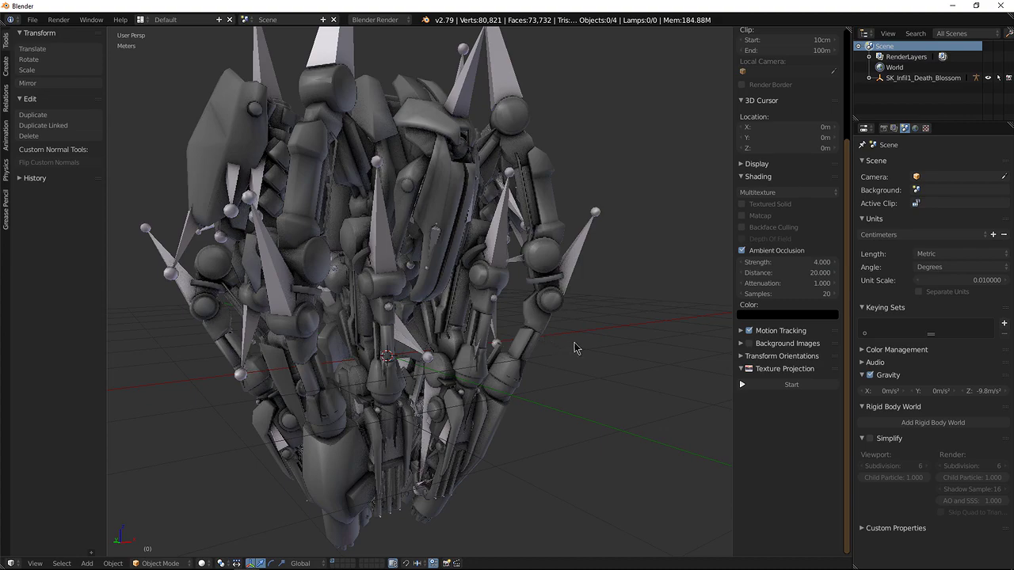
{"action": "key", "text": "n"}
Select the armature, enter Pose Mode and centre the view on the r_front_robo_arm_elbow_c bone
{"action": "middle_click_drag", "start_coordinate": [520, 342], "coordinate": [445, 241]}
{"action": "scroll", "coordinate": [465, 296], "scroll_direction": "up", "scroll_amount": 4}
{"action": "right_click", "coordinate": [455, 160]}
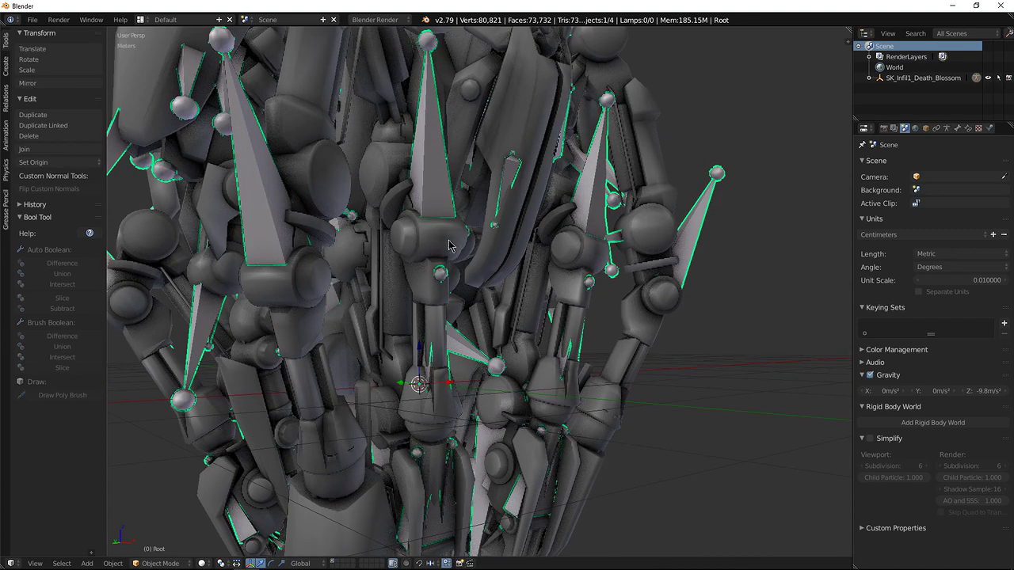
{"action": "scroll", "coordinate": [449, 266], "scroll_direction": "down", "scroll_amount": 2}
{"action": "middle_click_drag", "start_coordinate": [460, 272], "coordinate": [412, 257]}
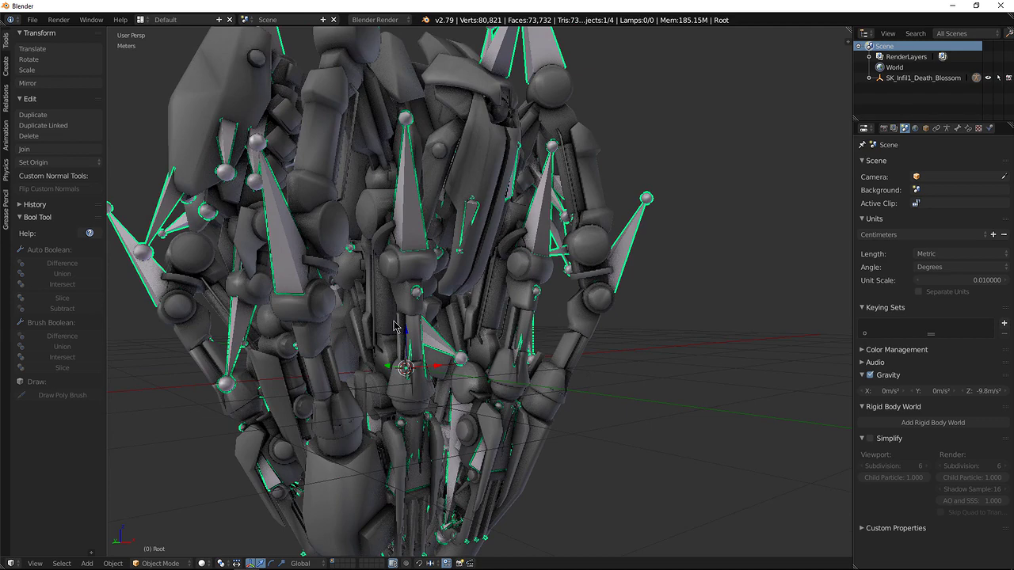
{"action": "middle_click_drag", "start_coordinate": [418, 338], "coordinate": [406, 291]}
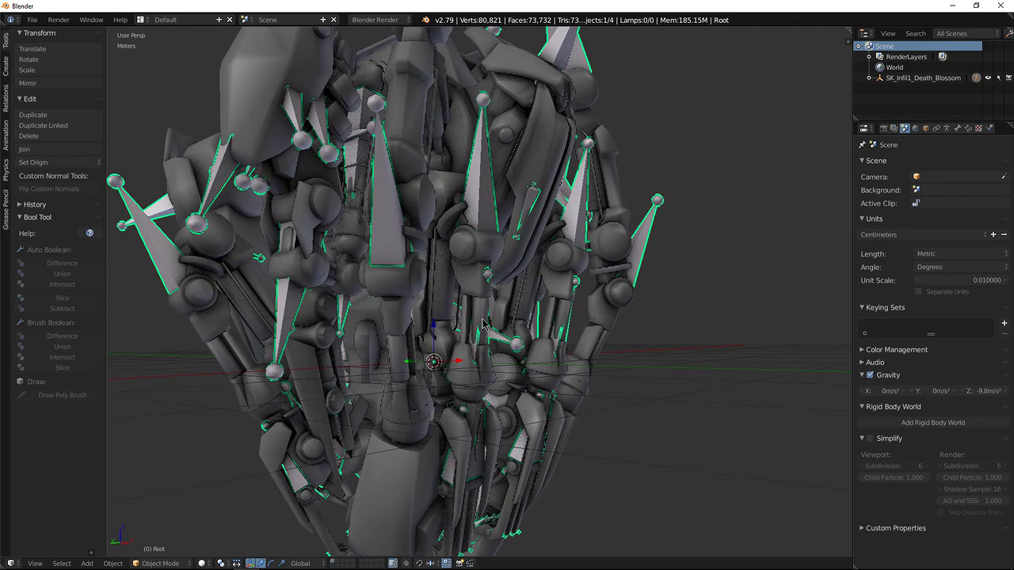
{"action": "middle_click_drag", "start_coordinate": [467, 312], "coordinate": [510, 299]}
{"action": "middle_click_drag", "start_coordinate": [496, 344], "coordinate": [453, 265]}
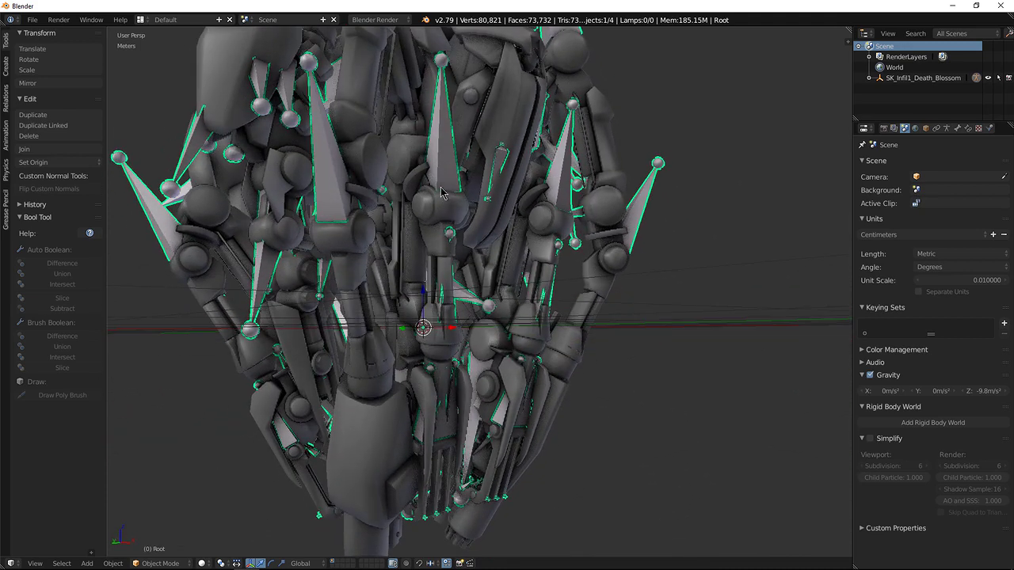
{"action": "key", "text": "ctrl+Tab"}
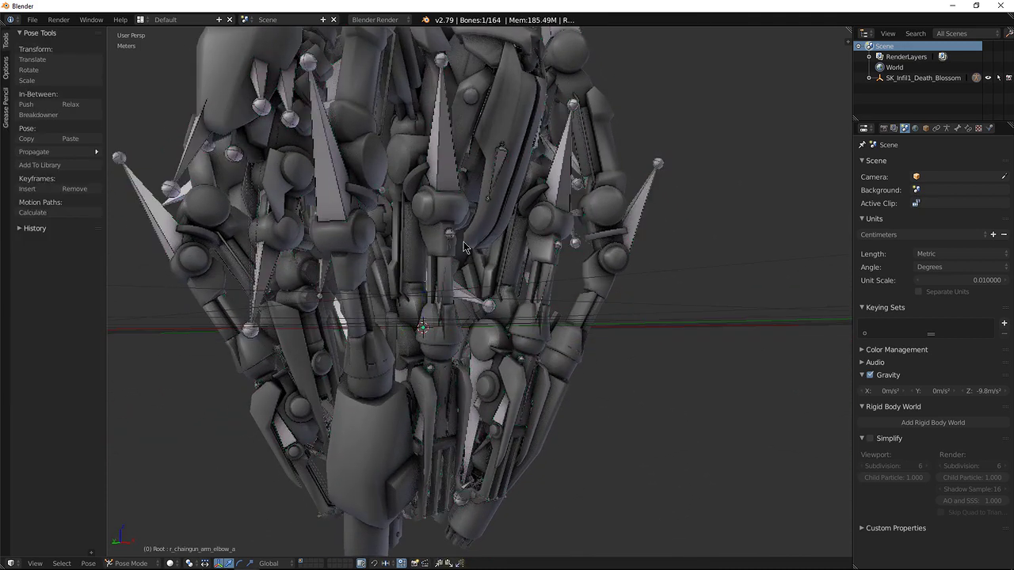
{"action": "key", "text": "KP_Decimal"}
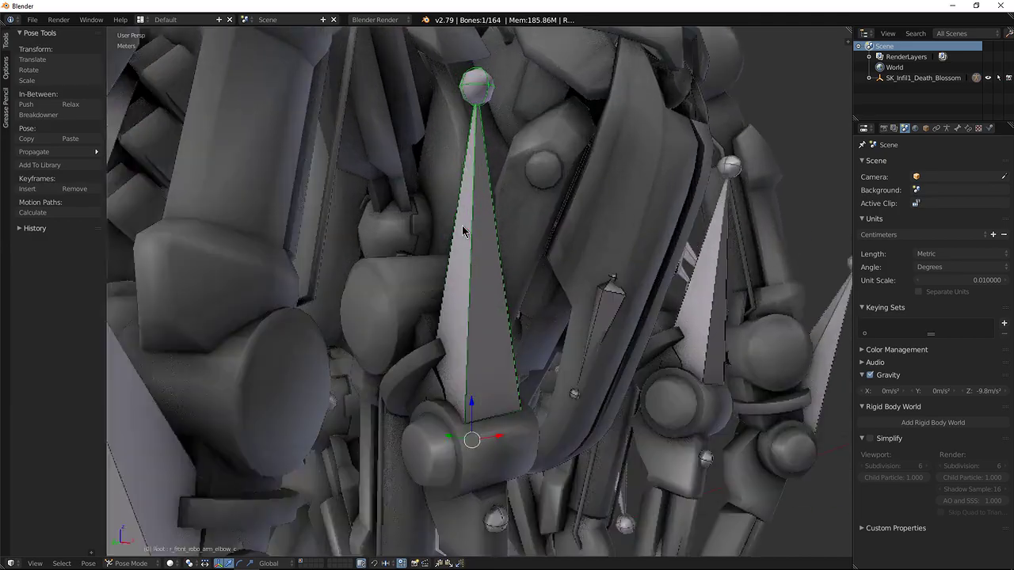
Switch the armature to Edit Mode and select the tip of the r_front_robo_arm_elbow_c bone
{"action": "scroll", "coordinate": [477, 262], "scroll_direction": "down", "scroll_amount": 3}
{"action": "middle_click_drag", "start_coordinate": [539, 346], "coordinate": [549, 245], "text": "shift"}
{"action": "scroll", "coordinate": [506, 248], "scroll_direction": "up", "scroll_amount": 2}
{"action": "middle_click_drag", "start_coordinate": [468, 249], "coordinate": [543, 311]}
{"action": "middle_click_drag", "start_coordinate": [481, 317], "coordinate": [460, 323], "text": "shift"}
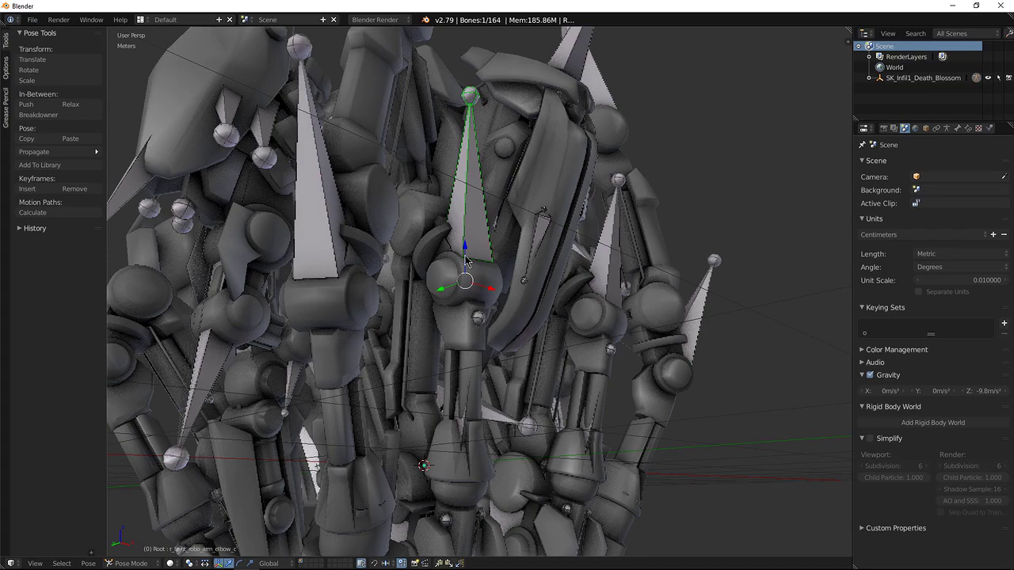
{"action": "middle_click_drag", "start_coordinate": [453, 337], "coordinate": [465, 361]}
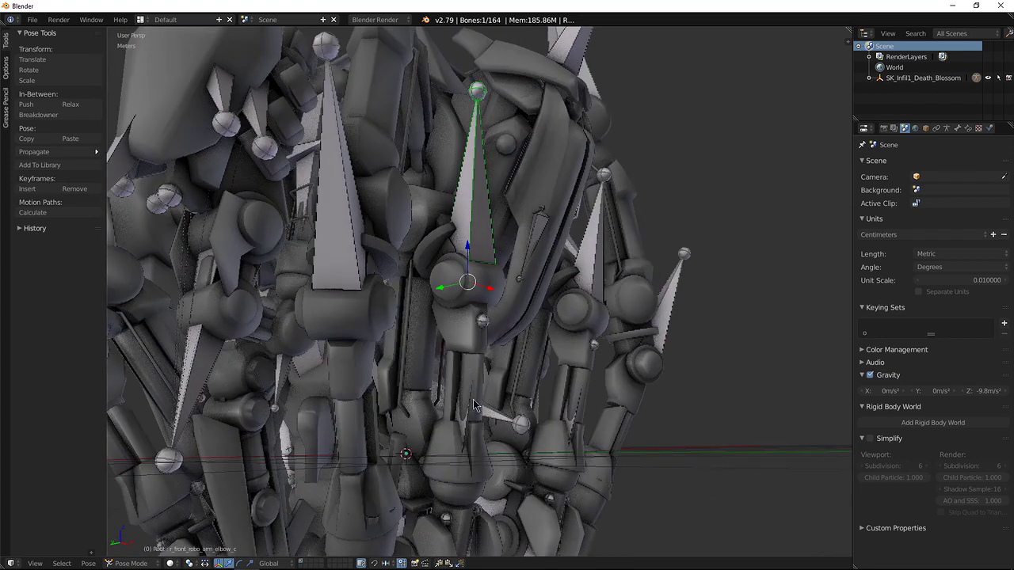
{"action": "key", "text": "Tab"}
{"action": "right_click", "coordinate": [476, 91]}
{"action": "middle_click_drag", "start_coordinate": [491, 232], "coordinate": [477, 182]}
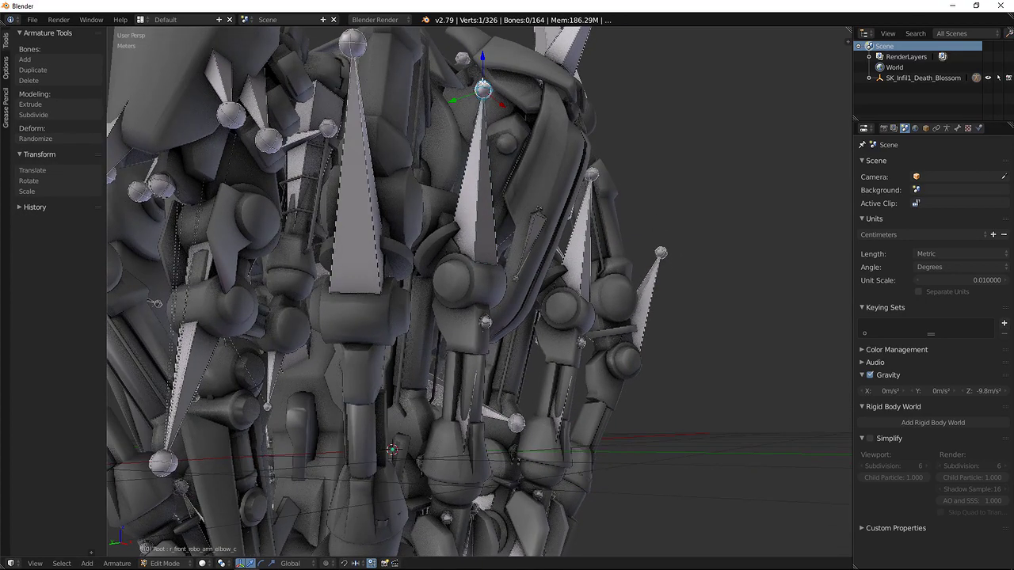
Examine the r_front_robo_arm_elbow_b bone and its surroundings in wireframe display, then return to solid shading
{"action": "middle_click_drag", "start_coordinate": [444, 293], "coordinate": [412, 294]}
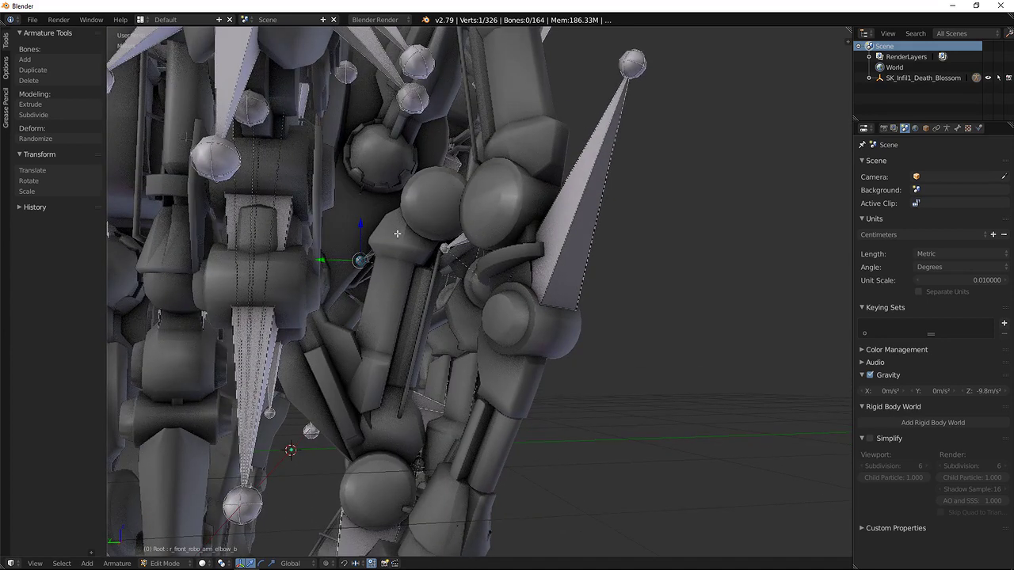
{"action": "key", "text": "z"}
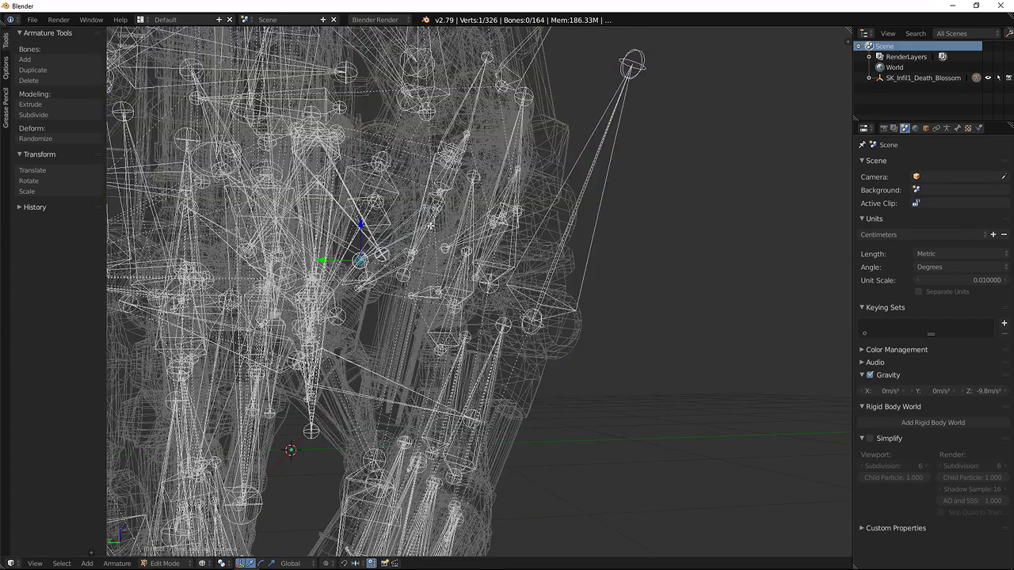
{"action": "middle_click_drag", "start_coordinate": [424, 249], "coordinate": [426, 219]}
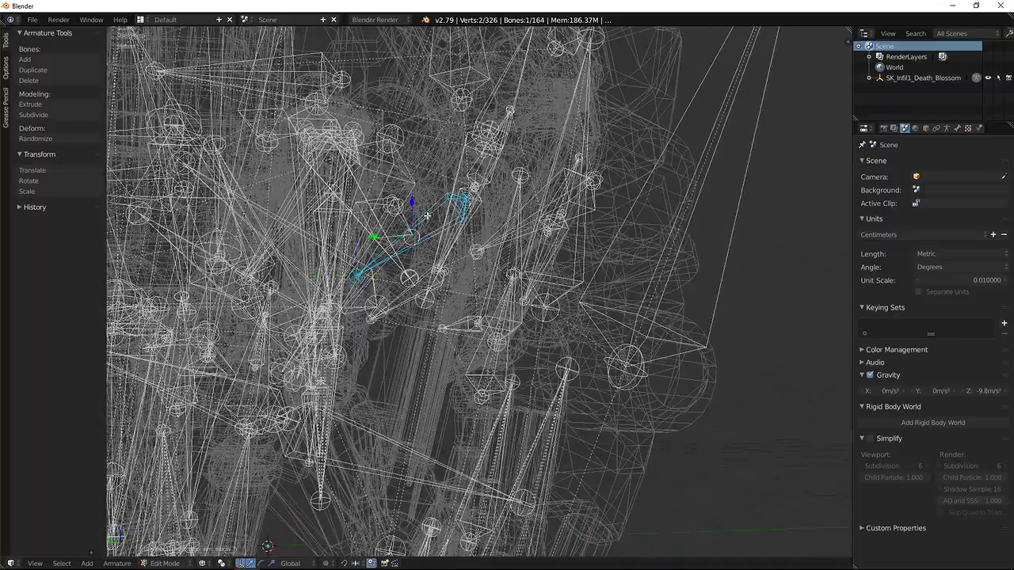
{"action": "middle_click_drag", "start_coordinate": [477, 274], "coordinate": [487, 275]}
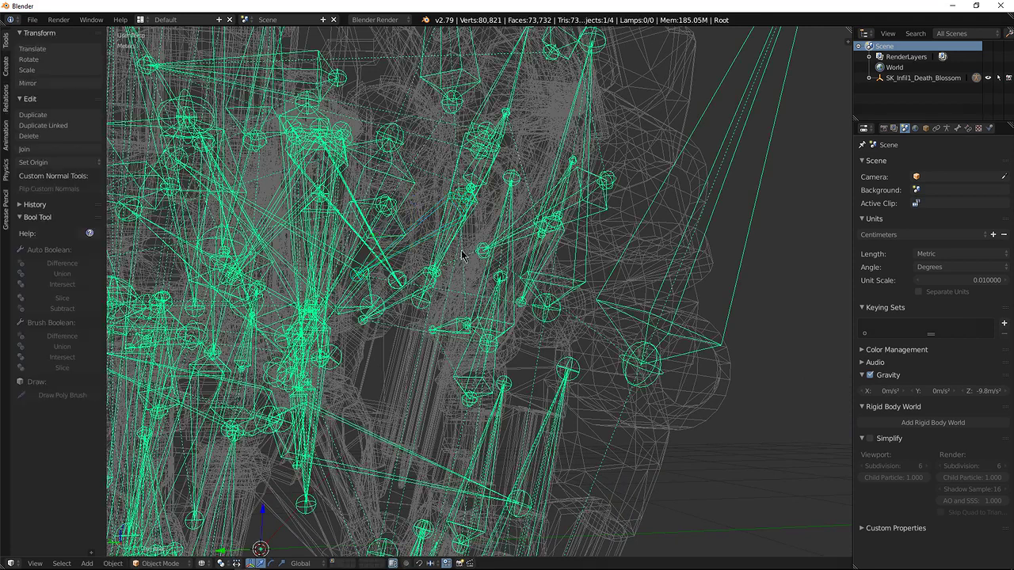
{"action": "key", "text": "z"}
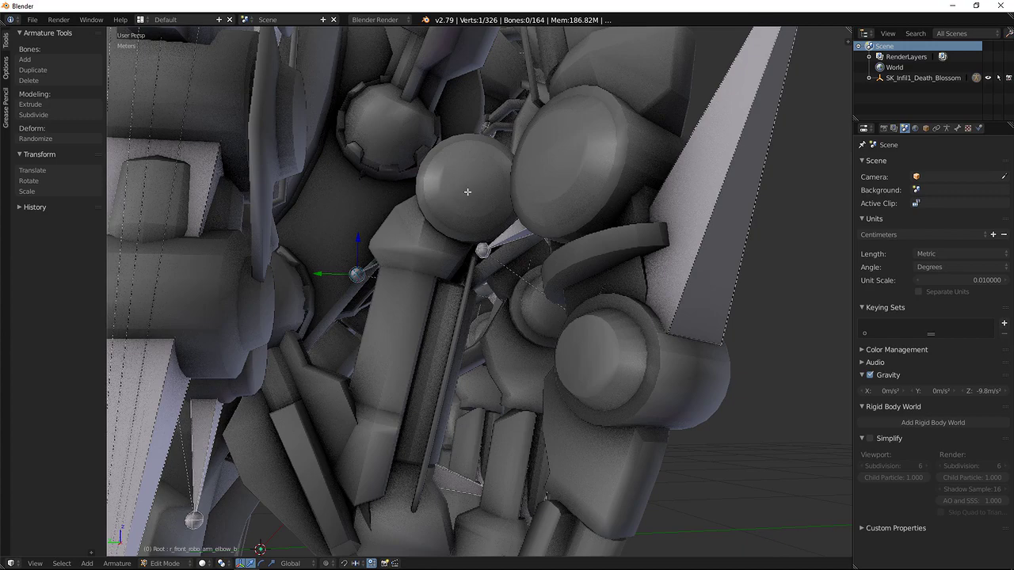
{"action": "scroll", "coordinate": [435, 273], "scroll_direction": "down", "scroll_amount": 8}
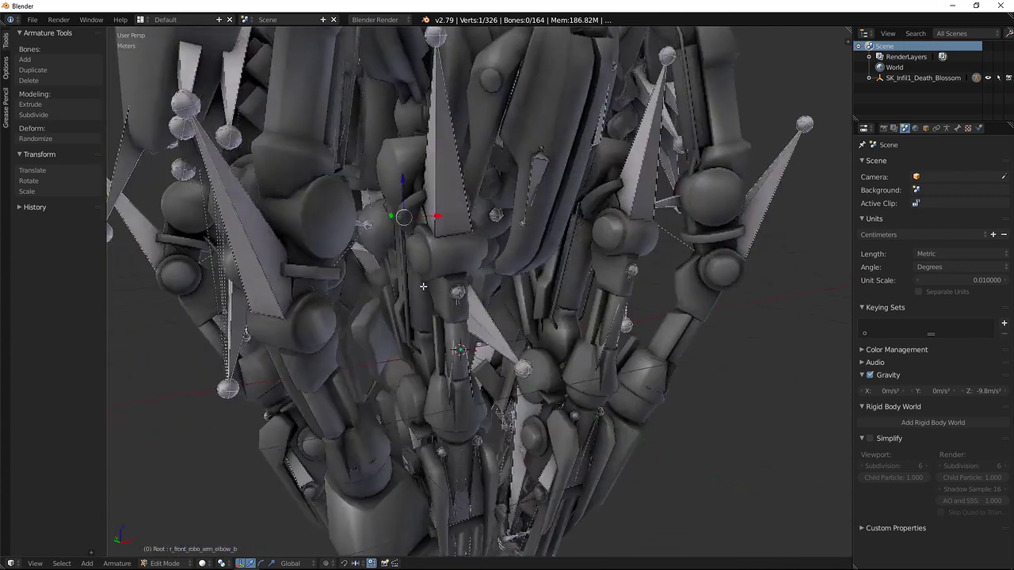
Leave Edit Mode and hide the SK_Infil1_Death_Blossom.001 mesh so only the armature shows
{"action": "middle_click_drag", "start_coordinate": [423, 286], "coordinate": [483, 303]}
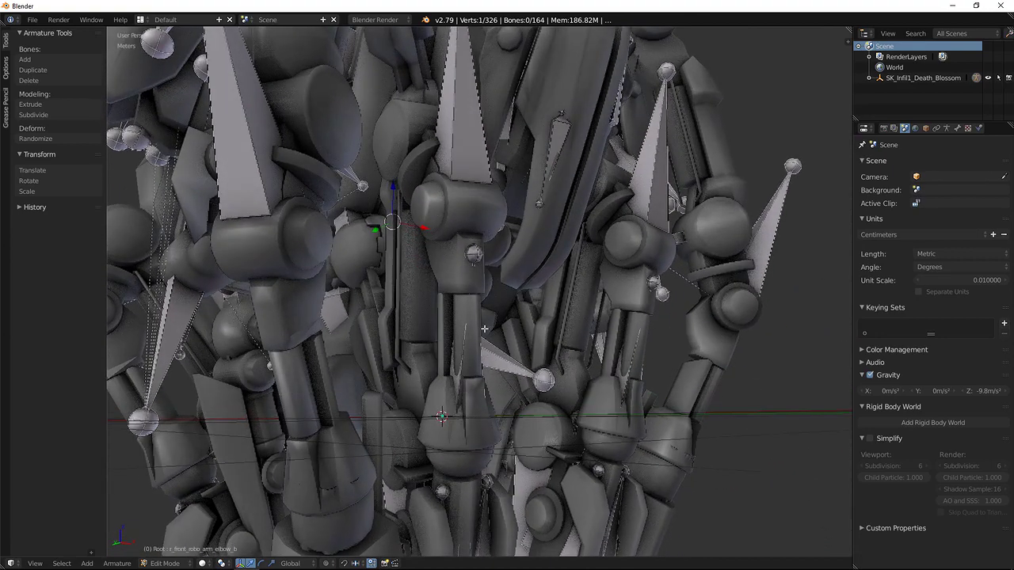
{"action": "middle_click_drag", "start_coordinate": [471, 283], "coordinate": [492, 280]}
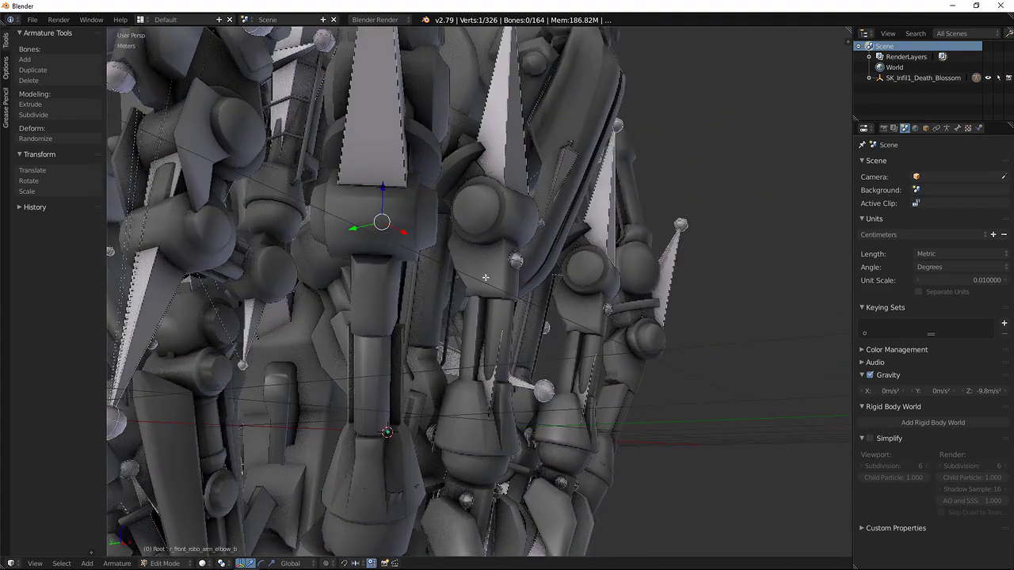
{"action": "middle_click_drag", "start_coordinate": [425, 283], "coordinate": [471, 267]}
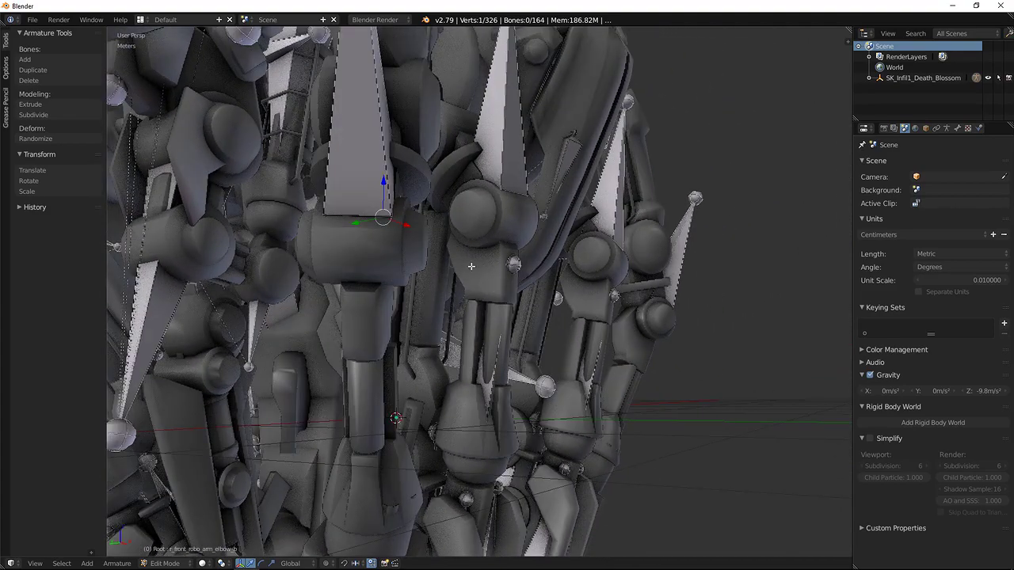
{"action": "key", "text": "Tab"}
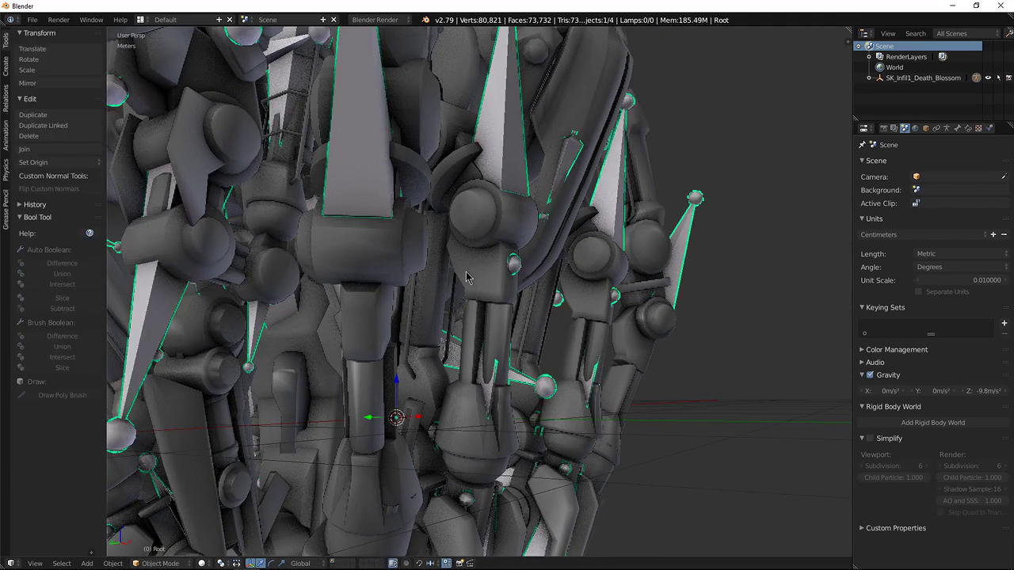
{"action": "right_click", "coordinate": [471, 281]}
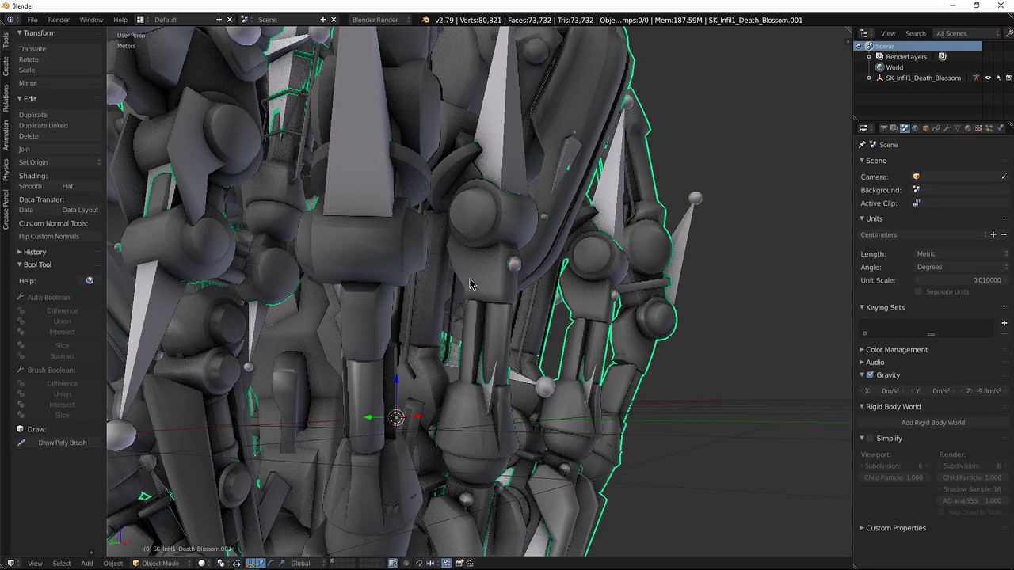
{"action": "key", "text": "h"}
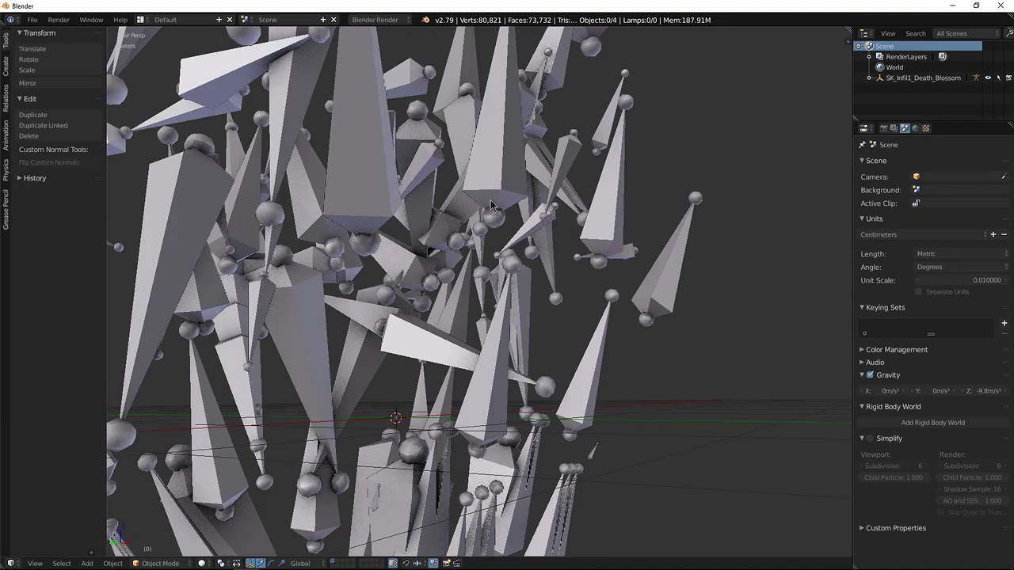
Put the armature in Pose Mode and select the six right front arm bones from r_front_robo_arm_ball_a to r_front_mid_finger_1
{"action": "right_click", "coordinate": [489, 193]}
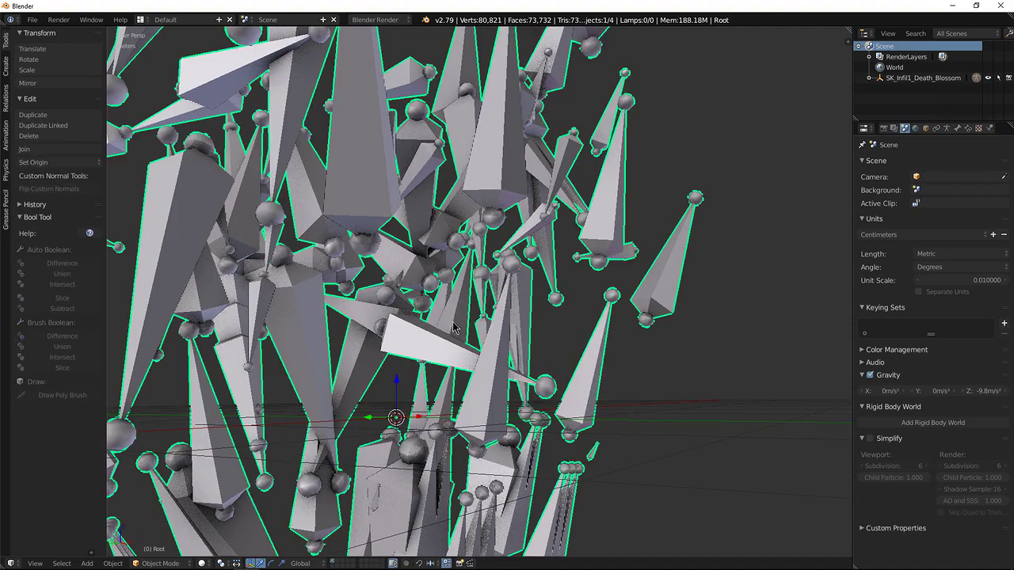
{"action": "key", "text": "ctrl+Tab"}
{"action": "middle_click_drag", "start_coordinate": [455, 338], "coordinate": [405, 259]}
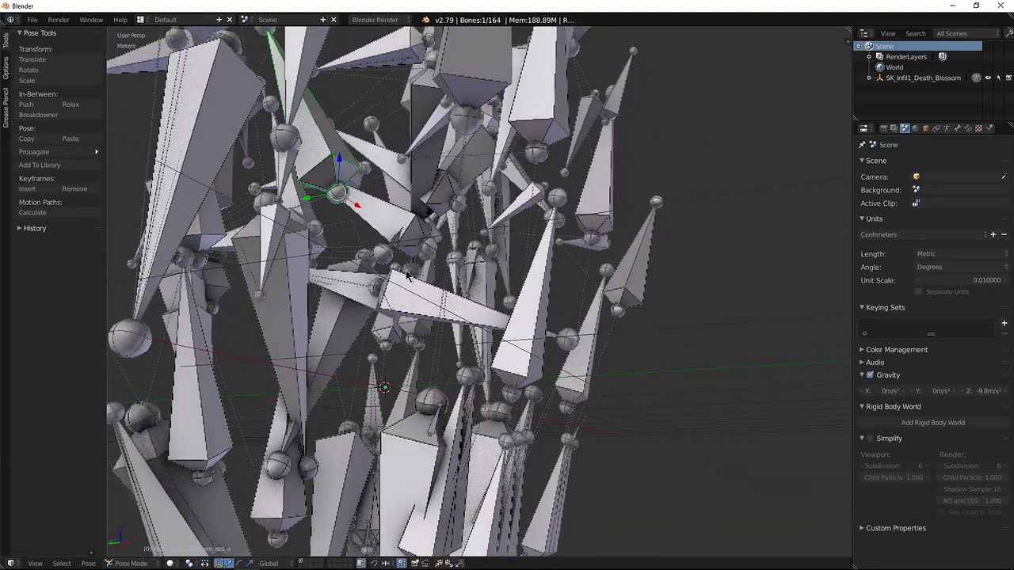
{"action": "middle_click_drag", "start_coordinate": [494, 292], "coordinate": [552, 277]}
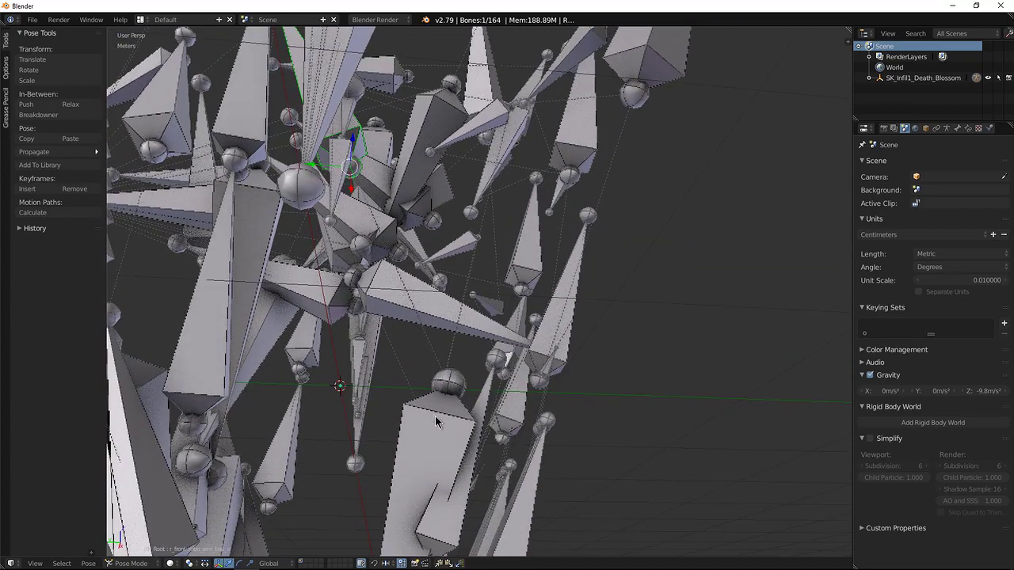
{"action": "middle_click_drag", "start_coordinate": [462, 366], "coordinate": [474, 346]}
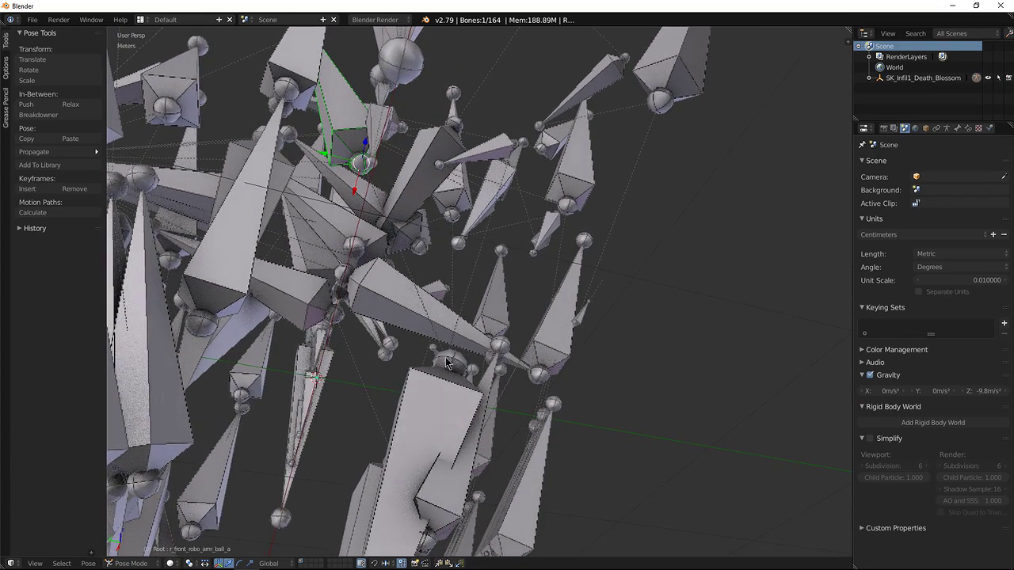
{"action": "middle_click_drag", "start_coordinate": [427, 399], "coordinate": [486, 243]}
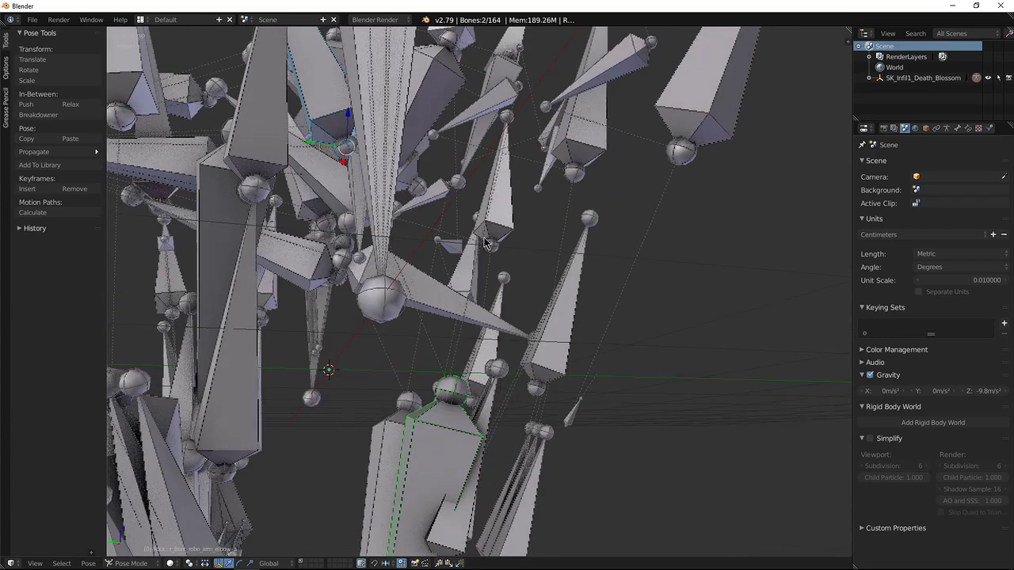
{"action": "middle_click_drag", "start_coordinate": [531, 186], "coordinate": [557, 282]}
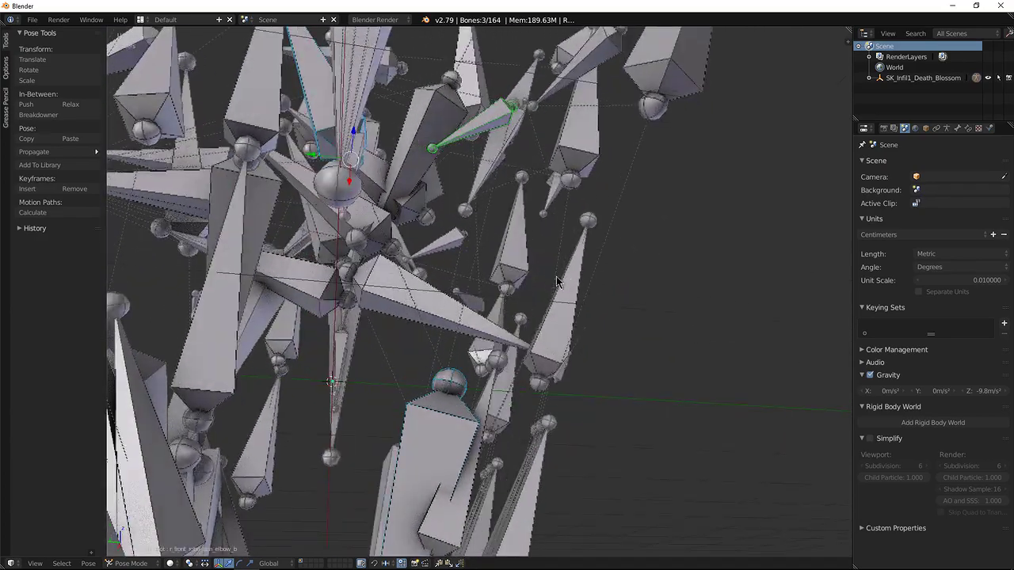
{"action": "middle_click_drag", "start_coordinate": [580, 147], "coordinate": [541, 339]}
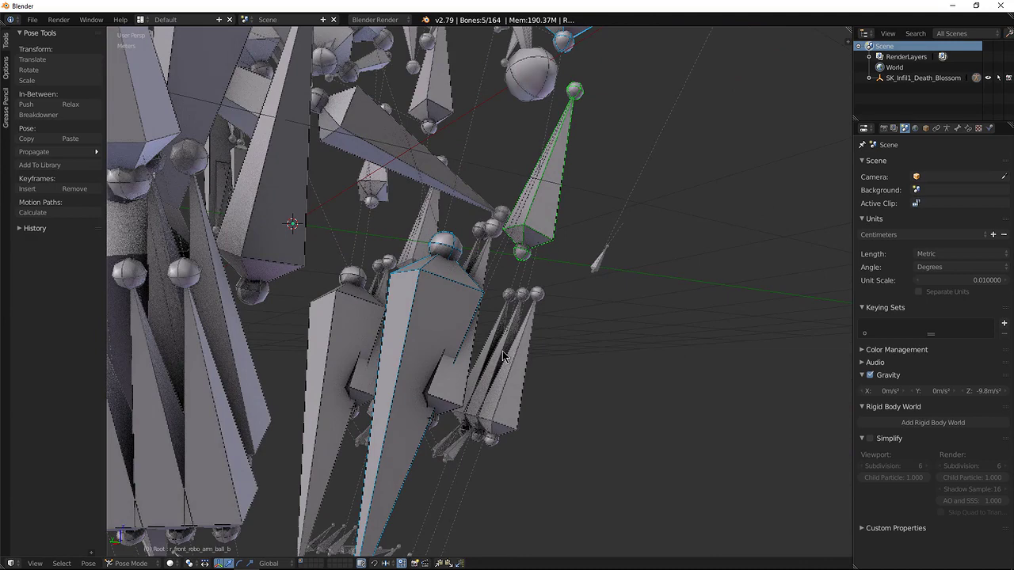
{"action": "middle_click_drag", "start_coordinate": [507, 361], "coordinate": [466, 335]}
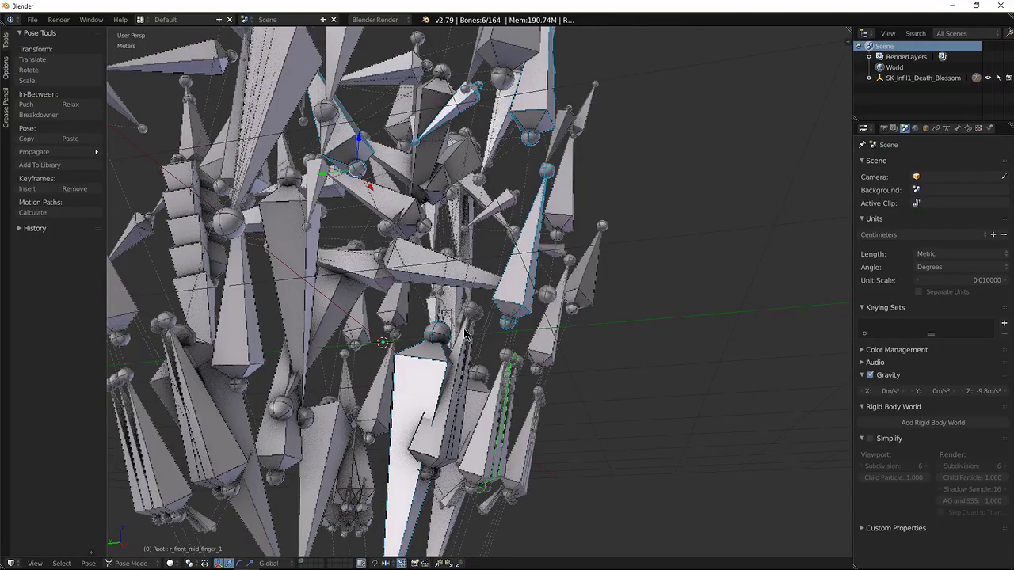
Hide every bone except the six selected right front arm bones
{"action": "middle_click_drag", "start_coordinate": [470, 360], "coordinate": [501, 349]}
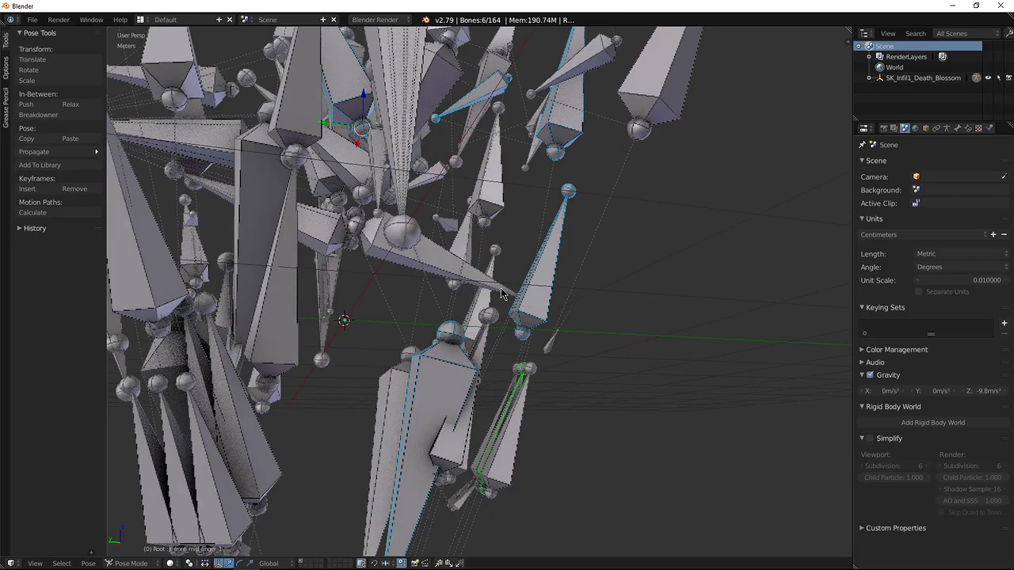
{"action": "middle_click_drag", "start_coordinate": [505, 290], "coordinate": [525, 318]}
{"action": "middle_click_drag", "start_coordinate": [507, 427], "coordinate": [532, 364]}
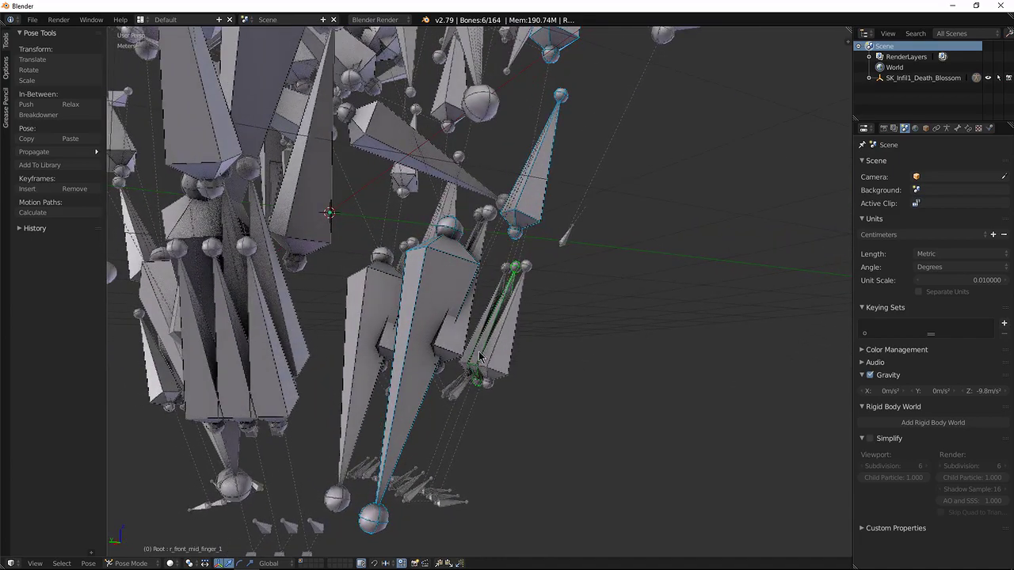
{"action": "middle_click_drag", "start_coordinate": [493, 307], "coordinate": [531, 207]}
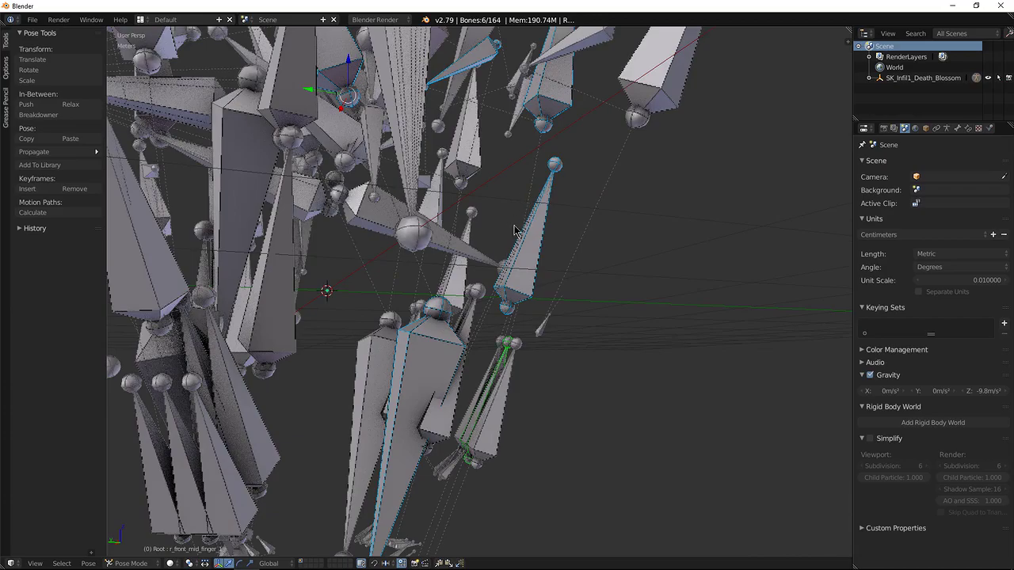
{"action": "middle_click_drag", "start_coordinate": [514, 230], "coordinate": [447, 290]}
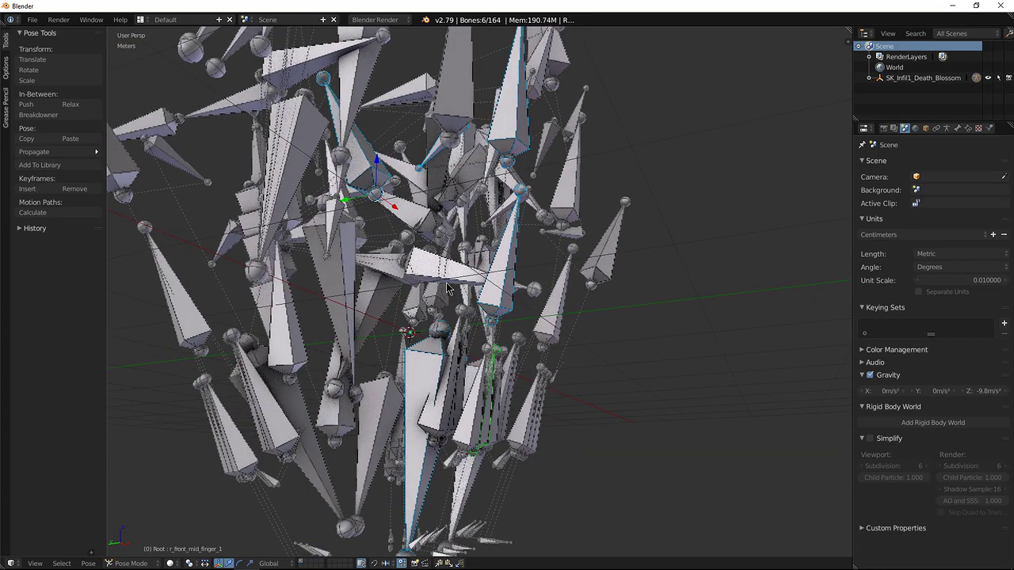
{"action": "key", "text": "shift+h"}
{"action": "middle_click_drag", "start_coordinate": [444, 303], "coordinate": [474, 274]}
Try rotating the r_front_robo_arm_ball_a bone and examine the isolated arm chain
{"action": "right_click", "coordinate": [348, 190]}
{"action": "key", "text": "r"}
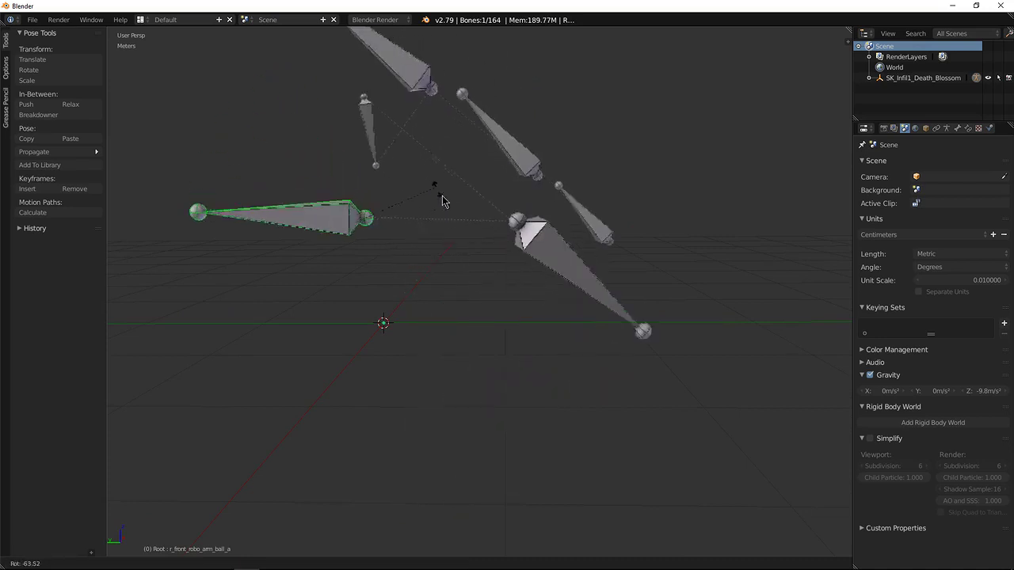
{"action": "right_click", "coordinate": [468, 228]}
{"action": "middle_click_drag", "start_coordinate": [459, 271], "coordinate": [450, 269]}
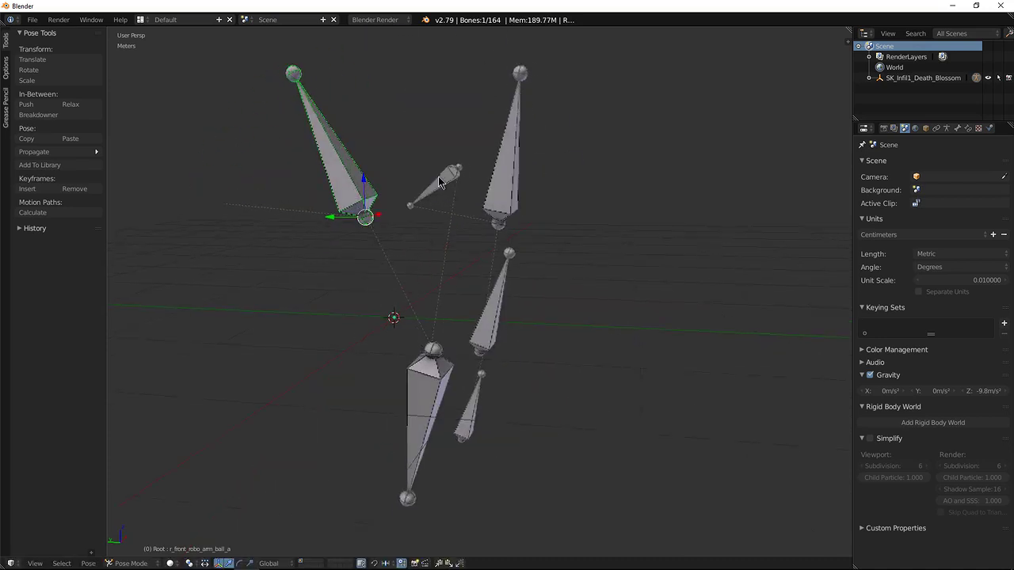
{"action": "mouse_move", "coordinate": [452, 310]}
{"action": "middle_mouse_down"}
{"action": "mouse_move", "coordinate": [444, 290]}
{"action": "mouse_move", "coordinate": [461, 293]}
{"action": "middle_mouse_up"}
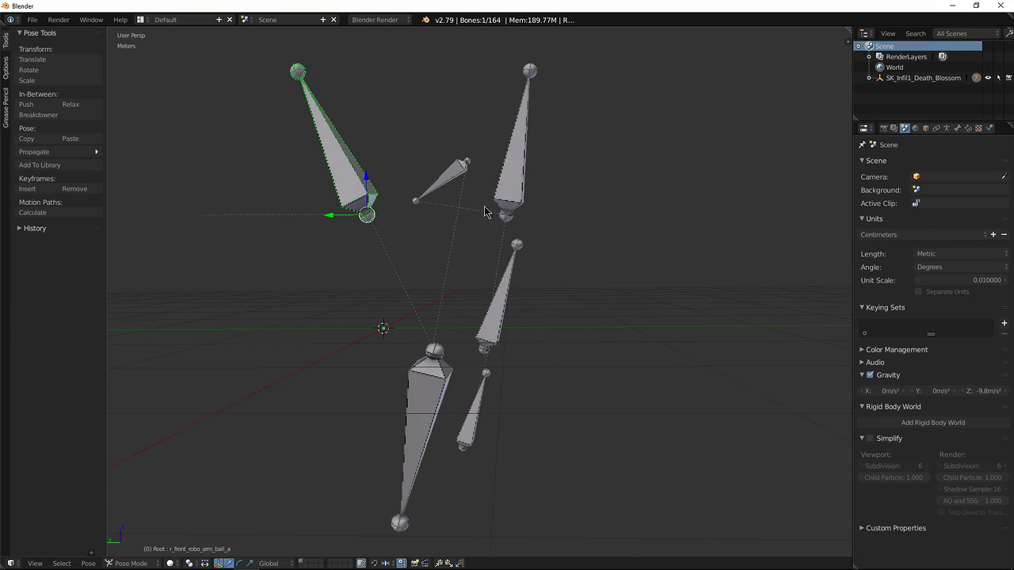
{"action": "mouse_move", "coordinate": [459, 288]}
{"action": "middle_mouse_down"}
{"action": "mouse_move", "coordinate": [441, 301]}
{"action": "mouse_move", "coordinate": [423, 277]}
{"action": "mouse_move", "coordinate": [475, 297]}
{"action": "mouse_move", "coordinate": [472, 274]}
{"action": "mouse_move", "coordinate": [462, 287]}
{"action": "middle_mouse_up"}
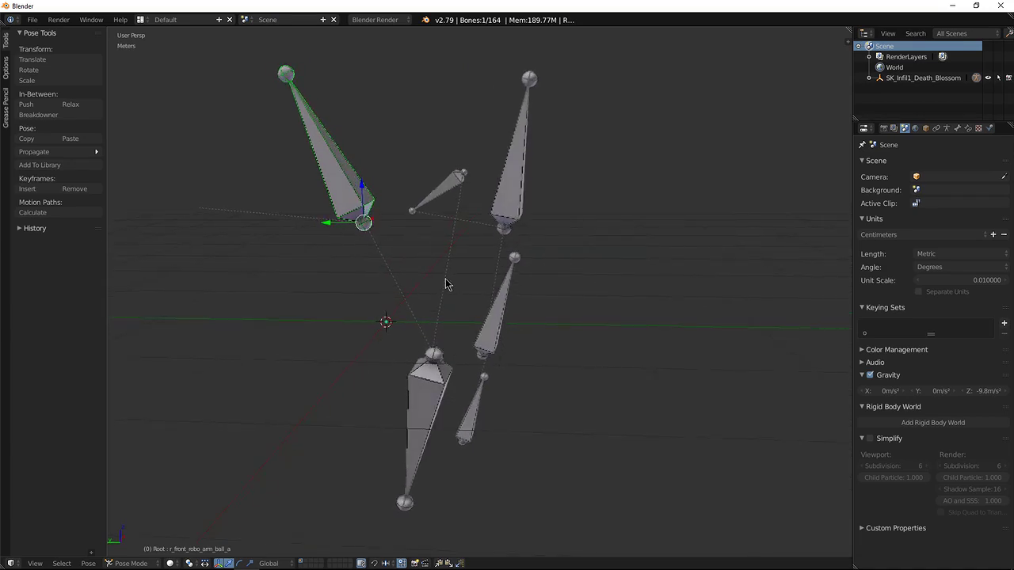
{"action": "middle_click_drag", "start_coordinate": [452, 293], "coordinate": [441, 283]}
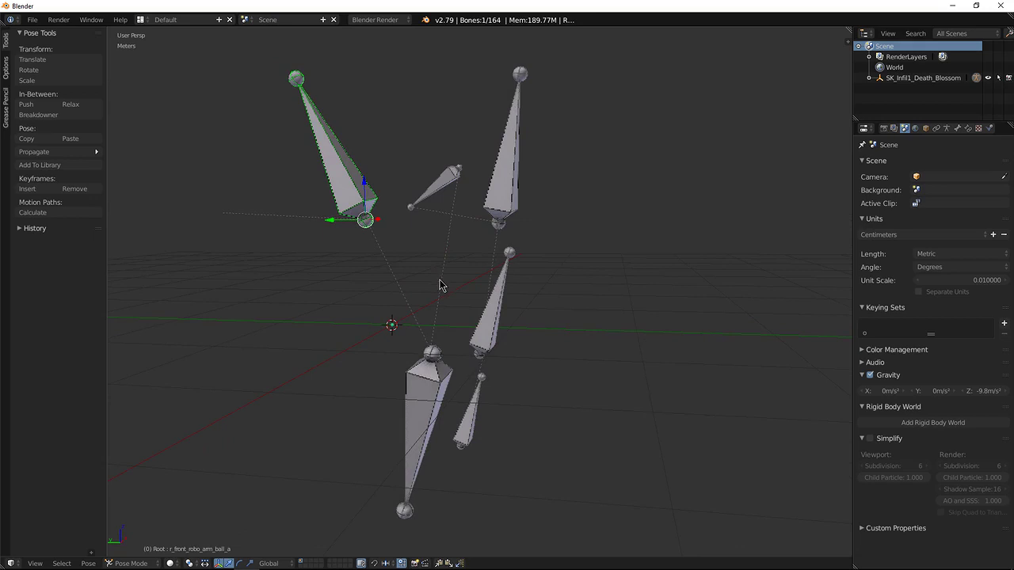
{"action": "key", "text": "Tab"}
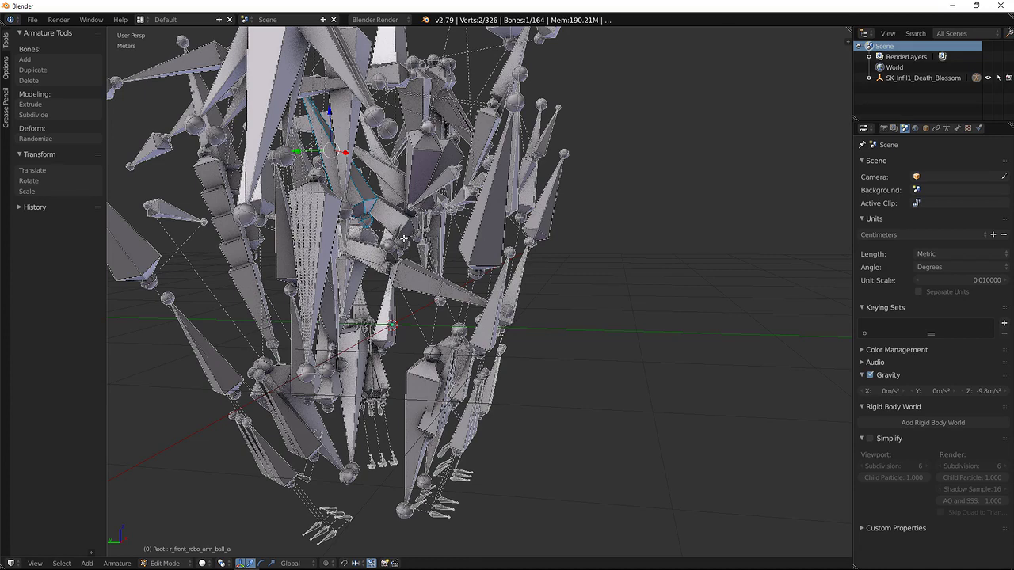
{"action": "key", "text": "Tab"}
{"action": "key", "text": "a"}
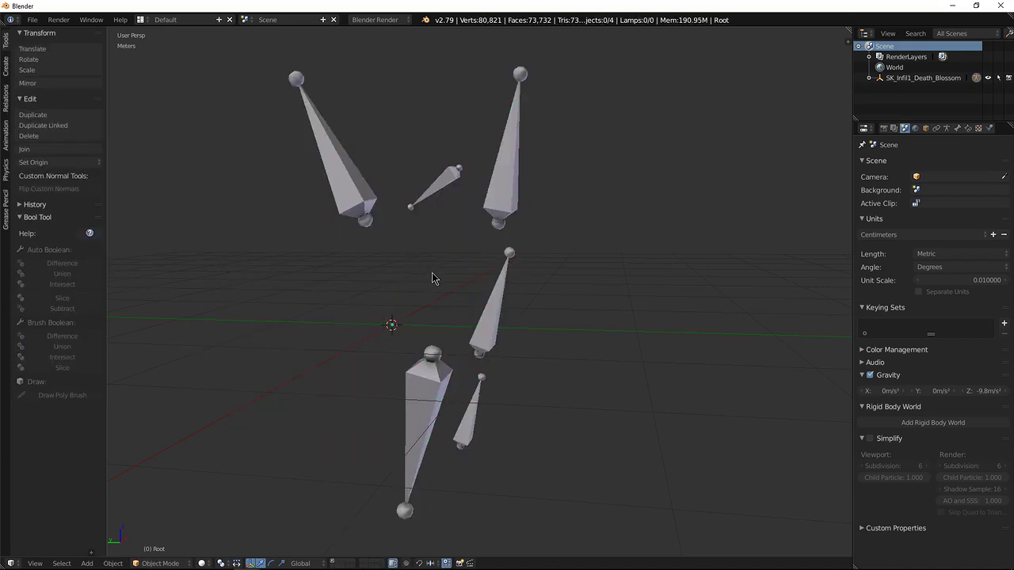
{"action": "key", "text": "a"}
{"action": "key", "text": "ctrl+Tab"}
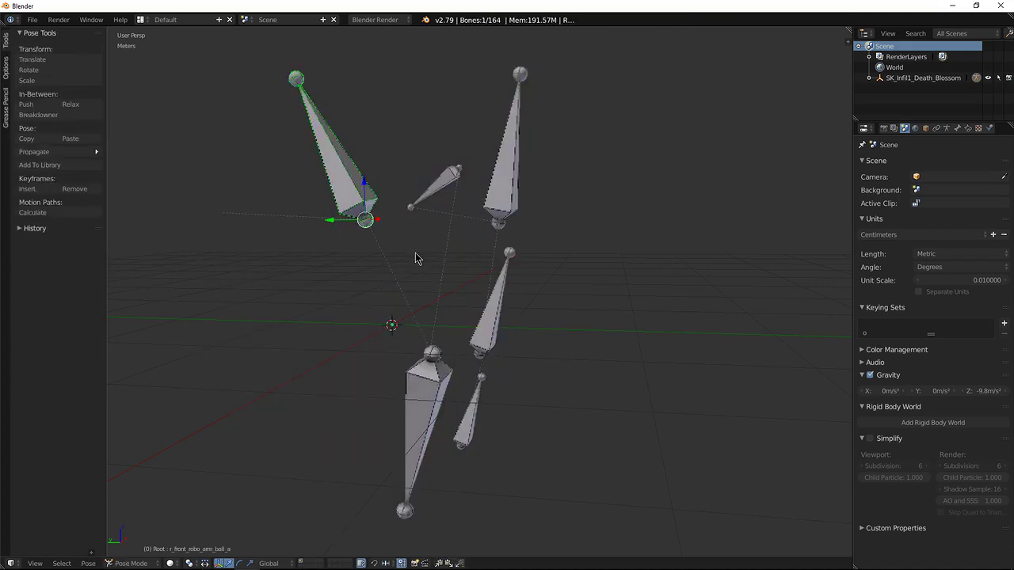
Select all six visible arm bones, switch the armature to Edit Mode and hide the unselected bones there
{"action": "key", "text": "a"}
{"action": "key", "text": "Tab"}
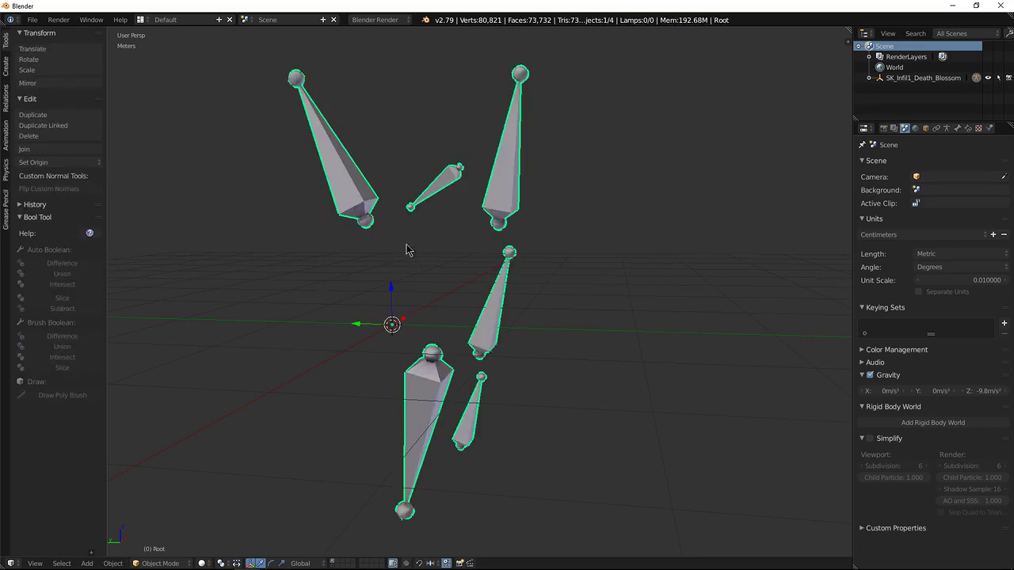
{"action": "key", "text": "alt+h"}
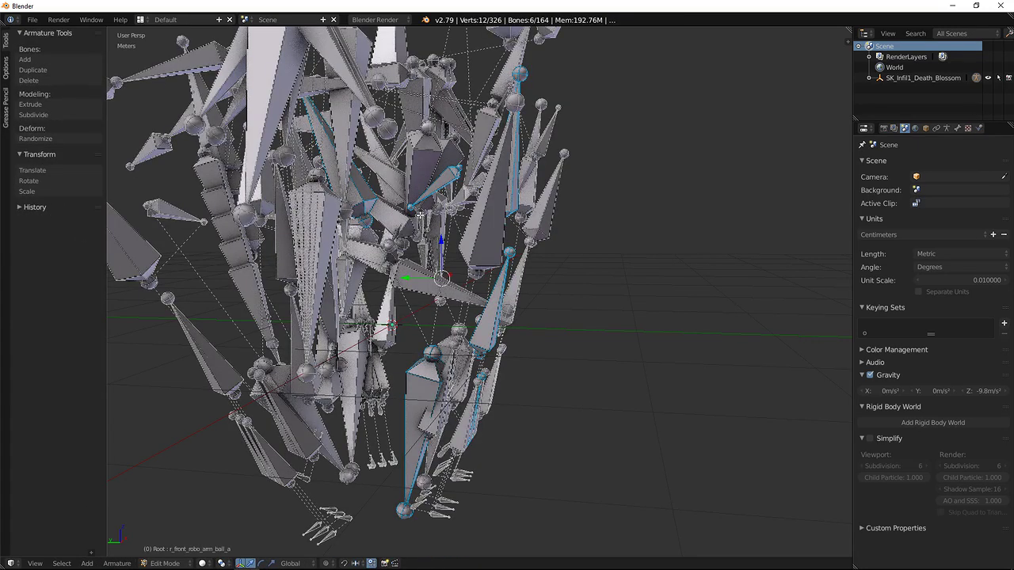
{"action": "key", "text": "shift+h"}
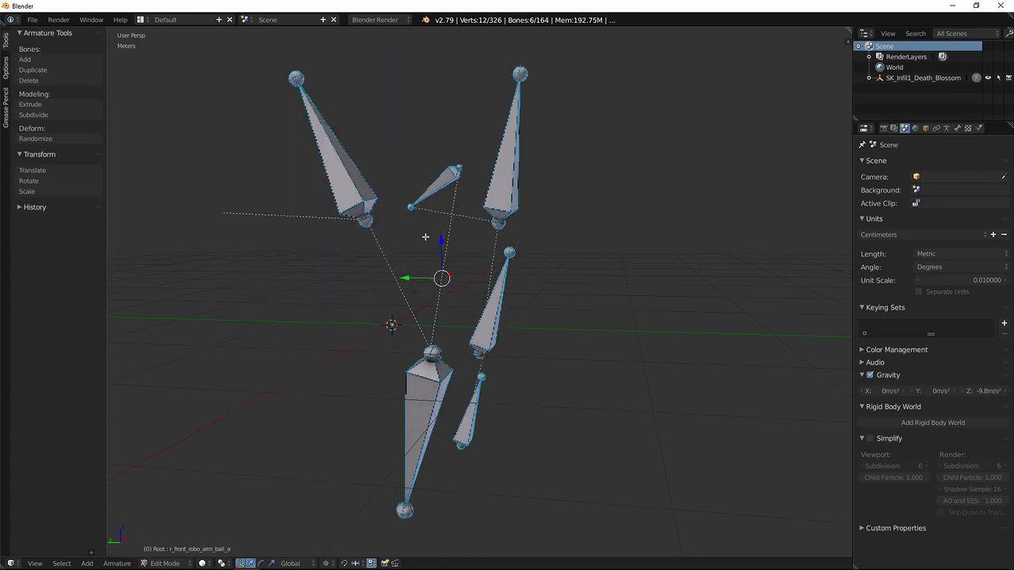
Duplicate the six isolated arm bones, leaving the copies in the same place as the originals
{"action": "middle_click_drag", "start_coordinate": [411, 222], "coordinate": [438, 228]}
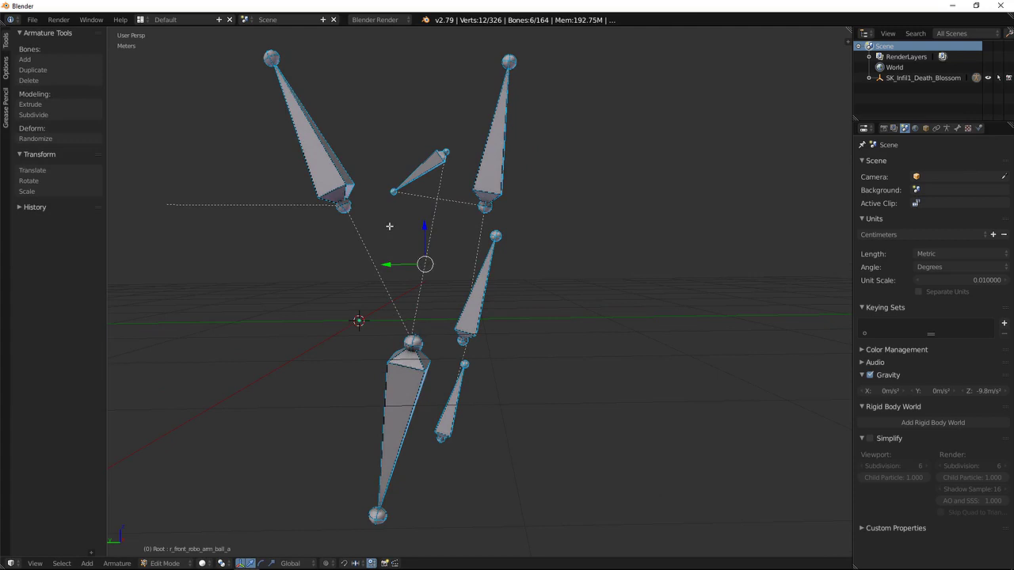
{"action": "key", "text": "a"}
{"action": "key", "text": "a"}
{"action": "middle_click_drag", "start_coordinate": [441, 244], "coordinate": [421, 251]}
{"action": "key", "text": "shift+d"}
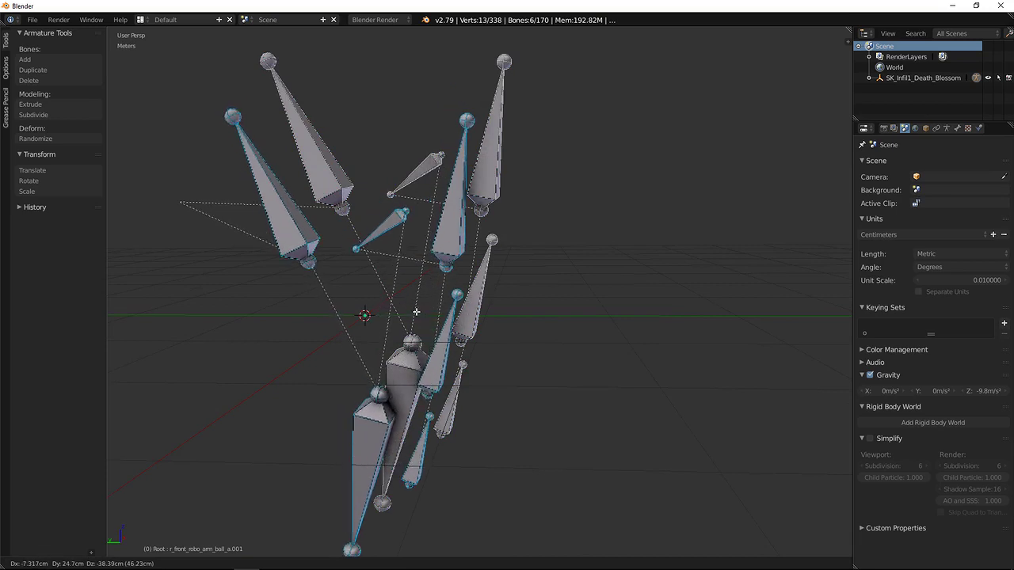
{"action": "right_click", "coordinate": [415, 316]}
Try to clear the parent relations of the duplicated arm bones
{"action": "middle_click_drag", "start_coordinate": [437, 308], "coordinate": [439, 295]}
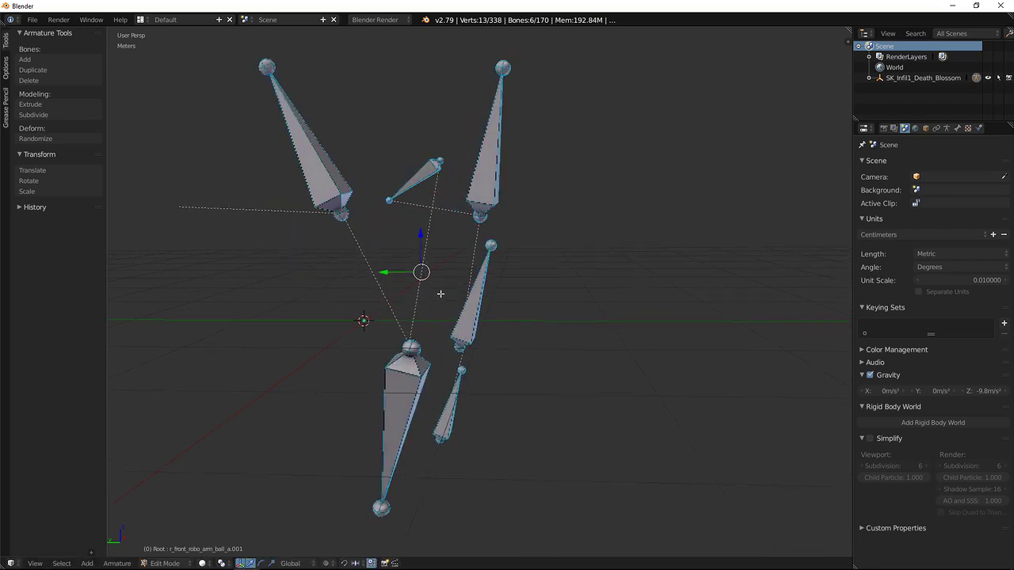
{"action": "key", "text": "ctrl+p"}
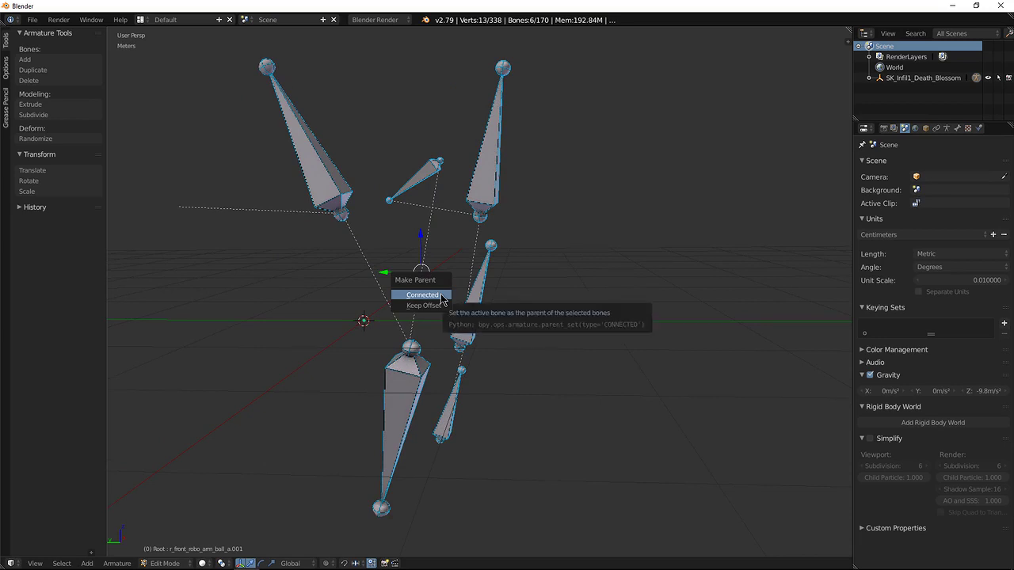
{"action": "key", "text": "alt+p"}
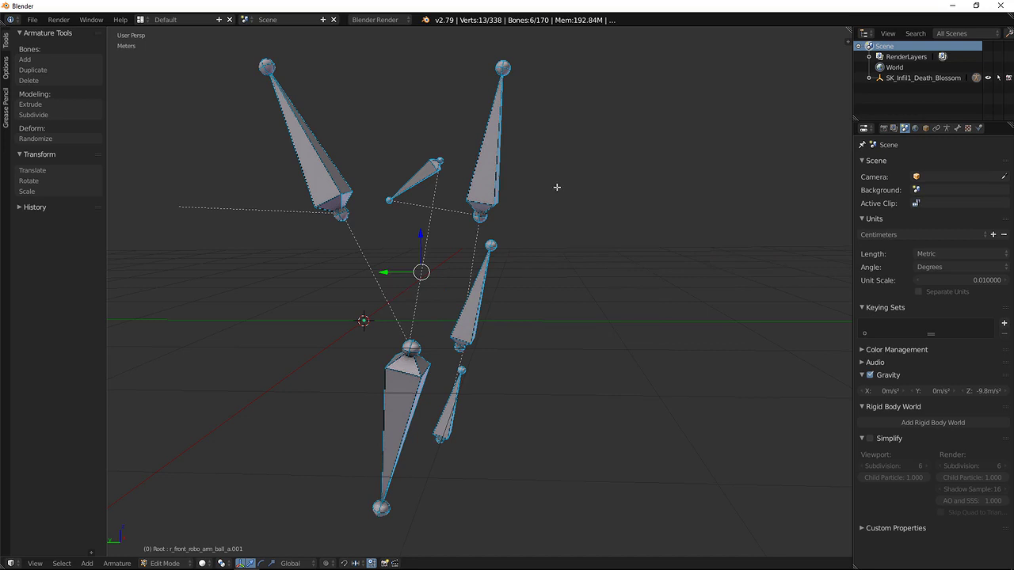
{"action": "middle_click_drag", "start_coordinate": [498, 250], "coordinate": [455, 276]}
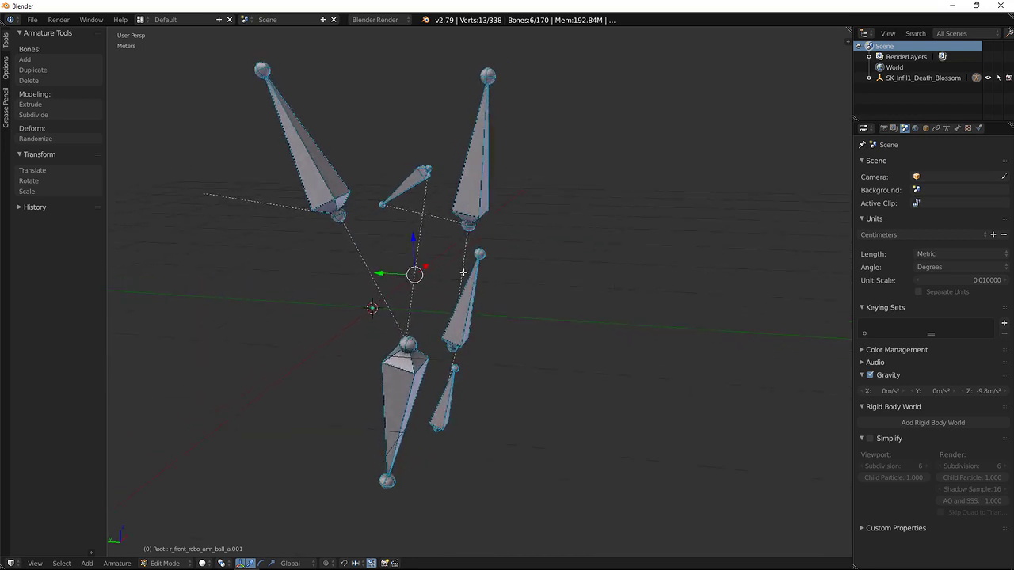
Retry Clear Parent on the six duplicated arm bones
{"action": "key", "text": "alt+p"}
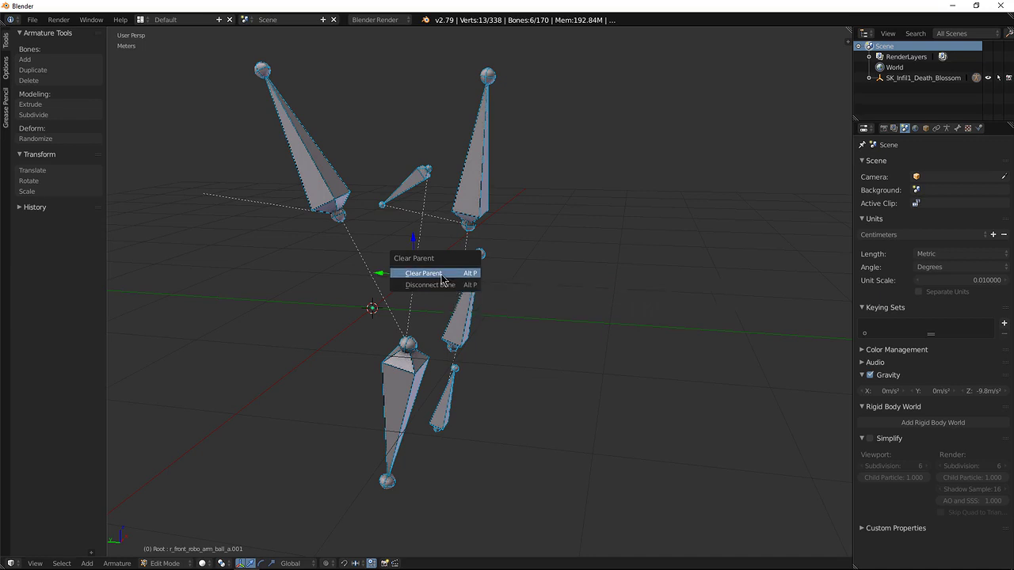
{"action": "left_click", "coordinate": [442, 275]}
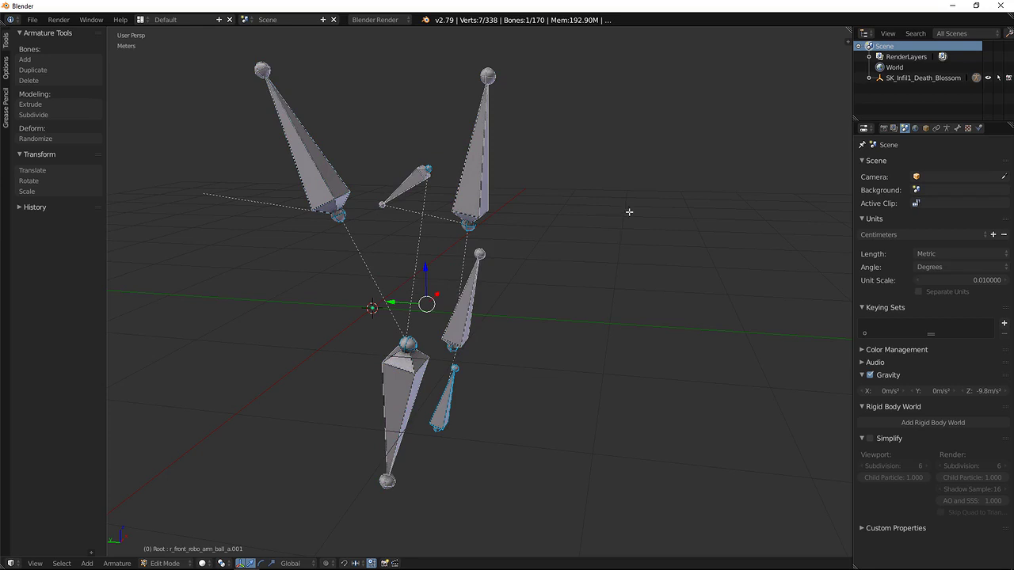
Expand the SK_Infil1_Death_Blossom hierarchy down to its meshes, select SK_Infil1_Death_Blossom.002 and widen the outliner to show full names
{"action": "left_click", "coordinate": [869, 78]}
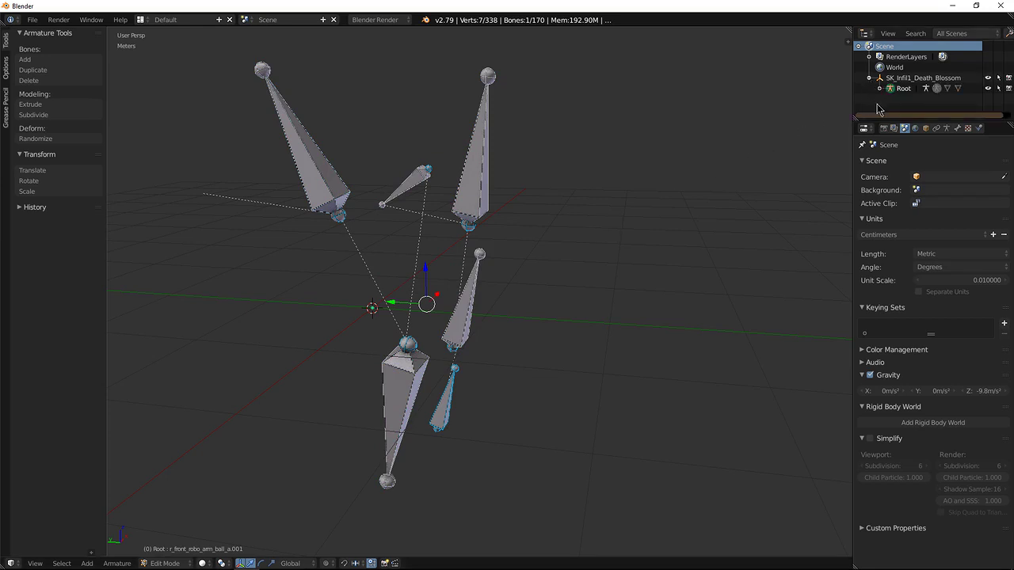
{"action": "left_click", "coordinate": [879, 88]}
{"action": "scroll", "coordinate": [876, 97], "scroll_direction": "down", "scroll_amount": 1}
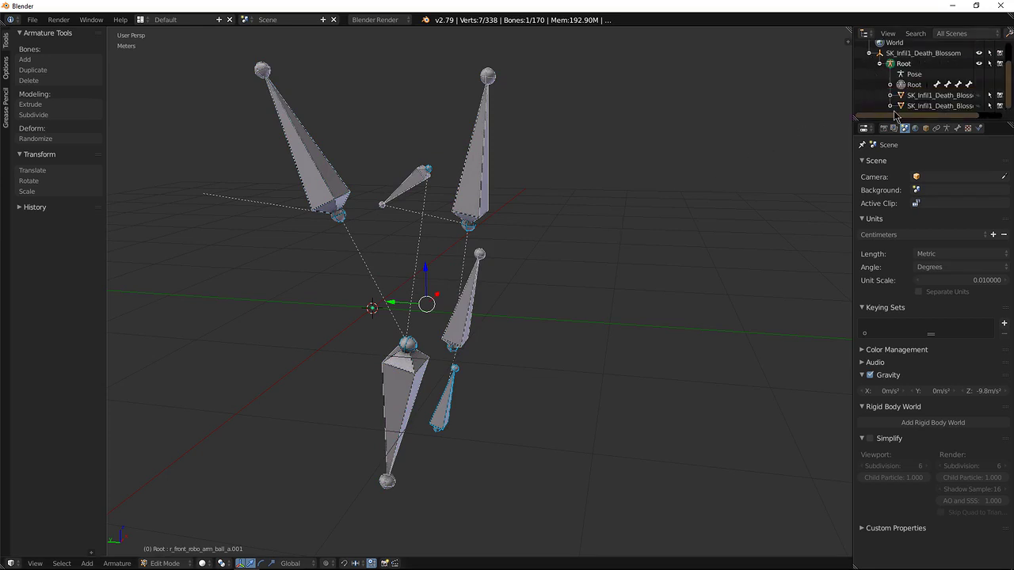
{"action": "left_click", "coordinate": [934, 106]}
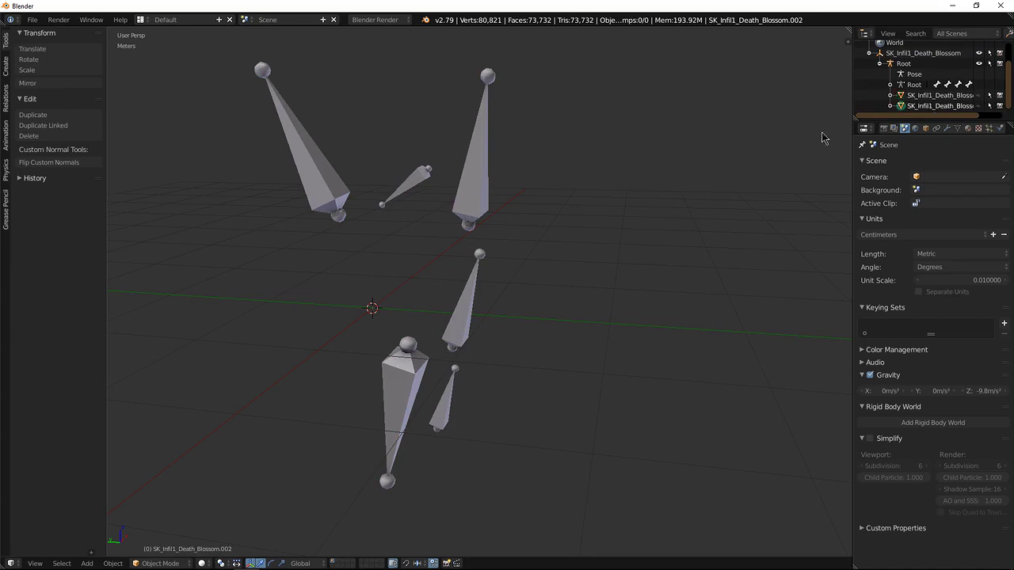
{"action": "middle_click_drag", "start_coordinate": [672, 229], "coordinate": [625, 225]}
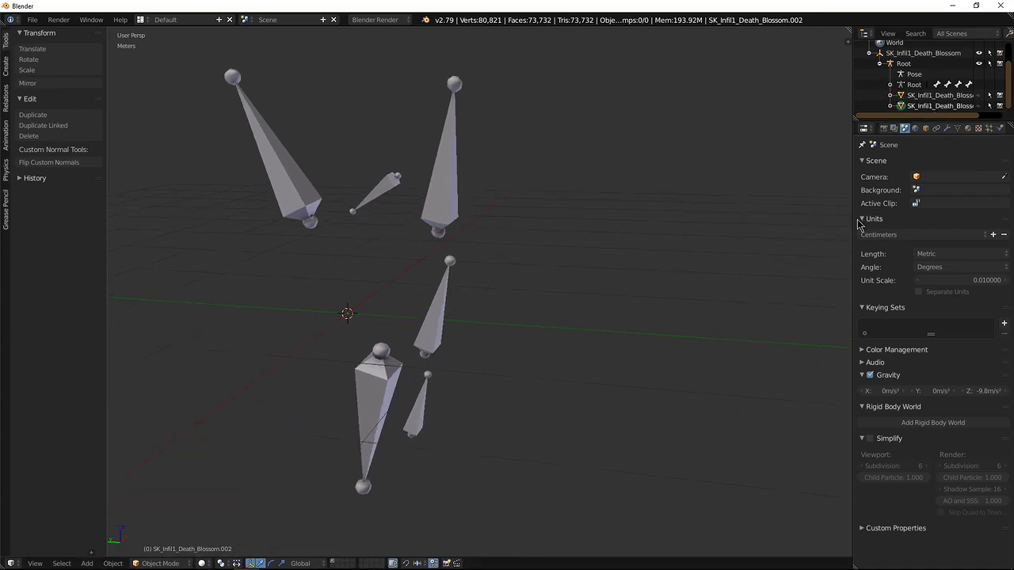
{"action": "left_click_drag", "start_coordinate": [854, 225], "coordinate": [782, 227]}
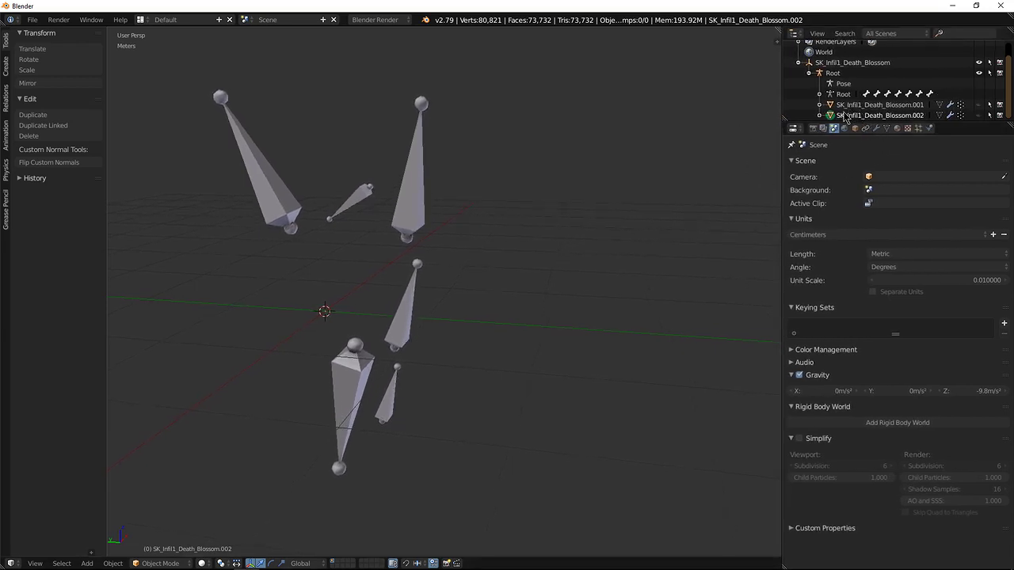
Select the Root armature in Object Mode and examine the isolated arm bones
{"action": "middle_click_drag", "start_coordinate": [432, 224], "coordinate": [562, 206]}
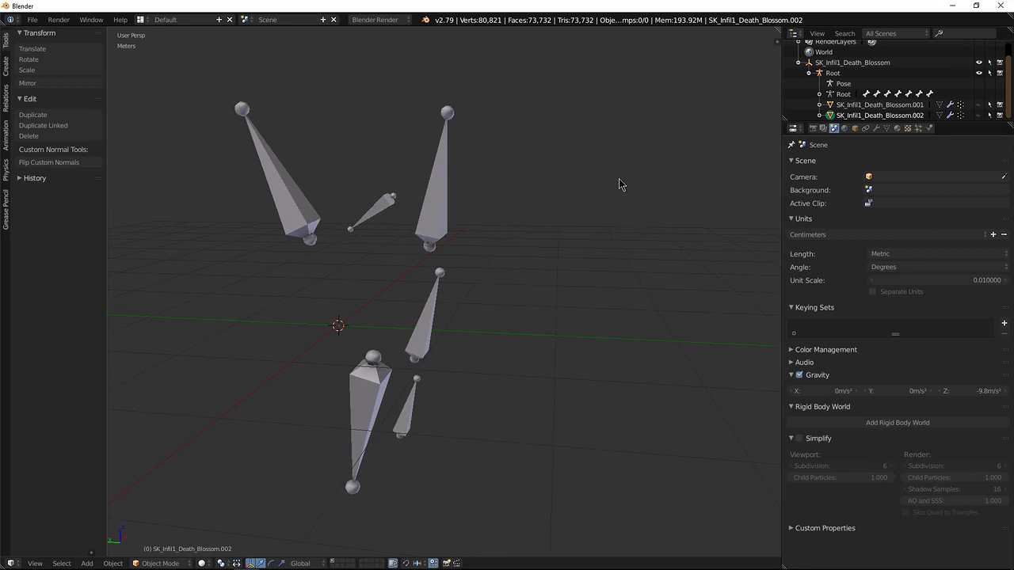
{"action": "left_click", "coordinate": [433, 225]}
{"action": "middle_click_drag", "start_coordinate": [400, 281], "coordinate": [441, 277]}
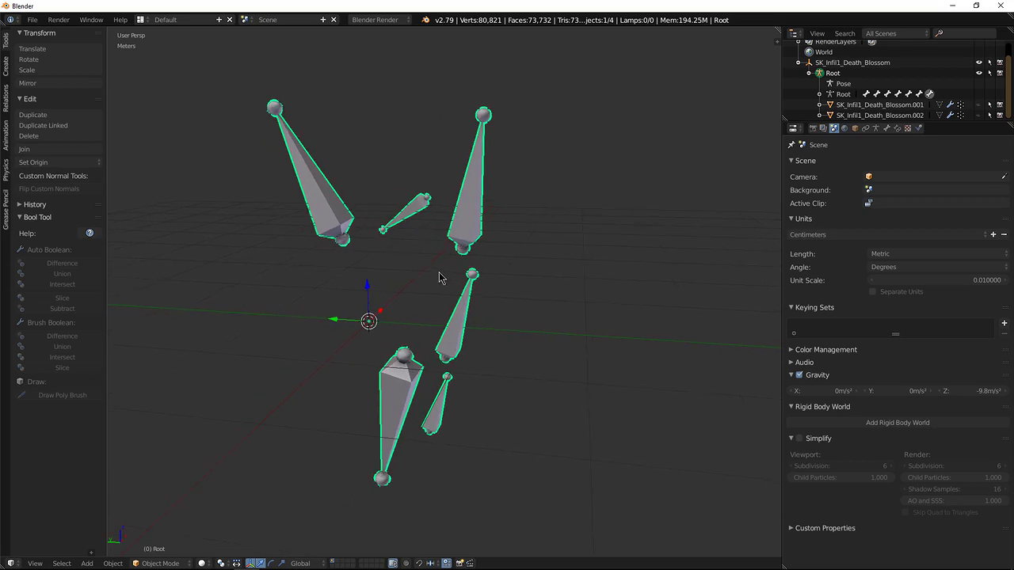
{"action": "scroll", "coordinate": [428, 266], "scroll_direction": "up", "scroll_amount": 1}
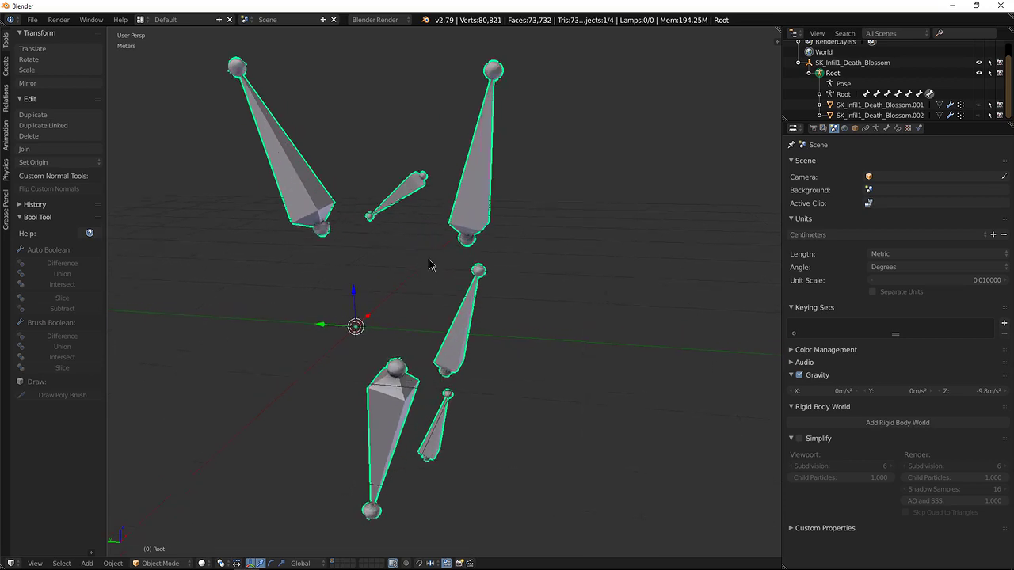
{"action": "middle_click_drag", "start_coordinate": [446, 268], "coordinate": [470, 296]}
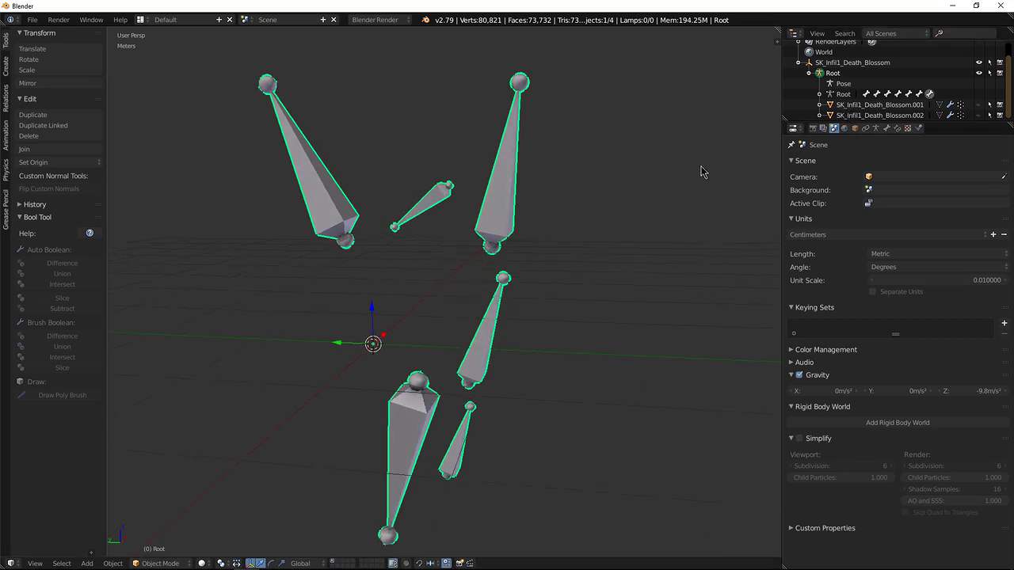
{"action": "middle_click_drag", "start_coordinate": [463, 281], "coordinate": [465, 294]}
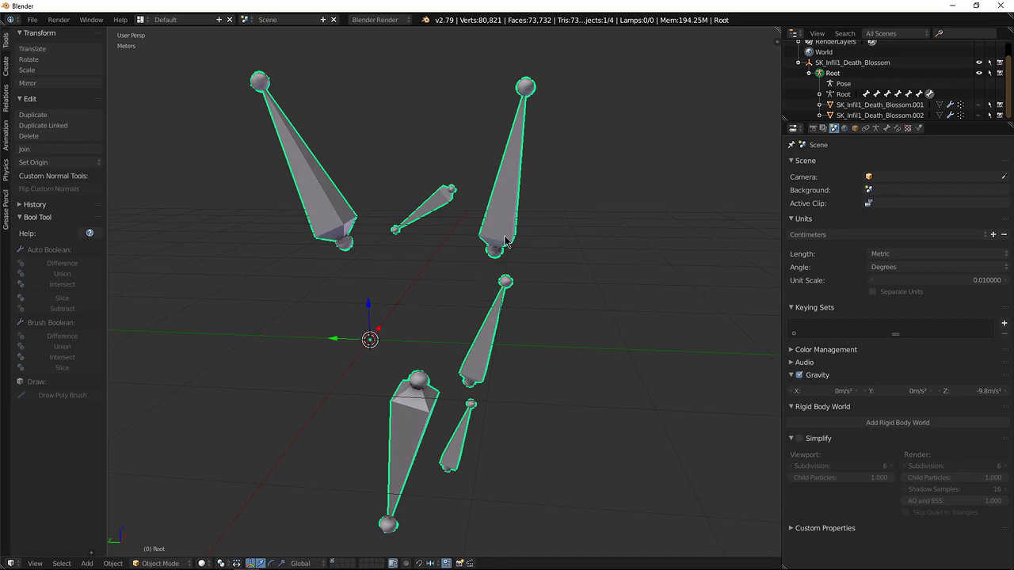
{"action": "middle_click_drag", "start_coordinate": [506, 268], "coordinate": [502, 273]}
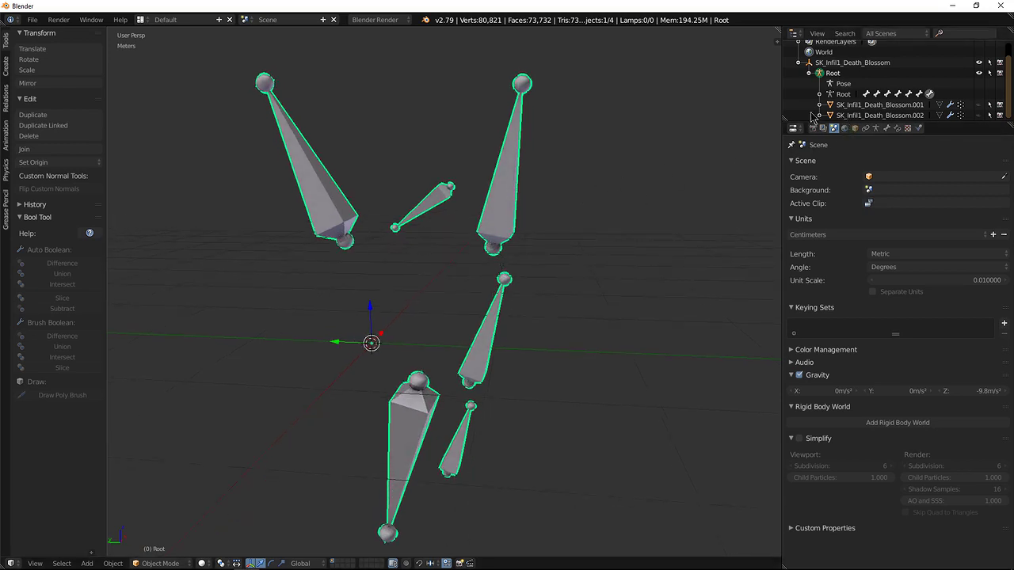
Look through the contents of the SK_Infil1_Death_Blossom.001 mesh and return to editing the Root armature's bones
{"action": "left_click", "coordinate": [861, 105]}
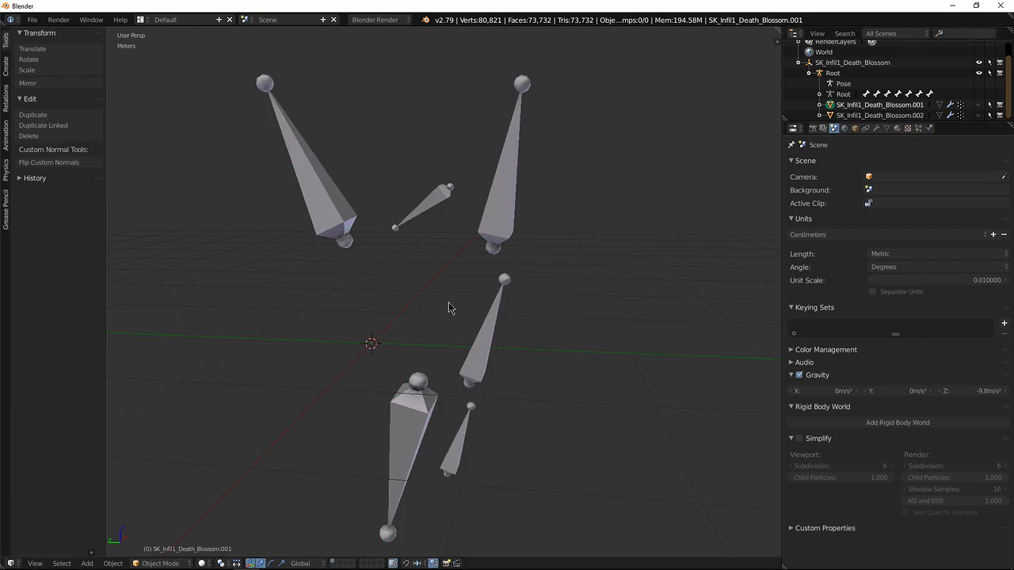
{"action": "left_click", "coordinate": [820, 104]}
{"action": "scroll", "coordinate": [854, 117], "scroll_direction": "down", "scroll_amount": 2}
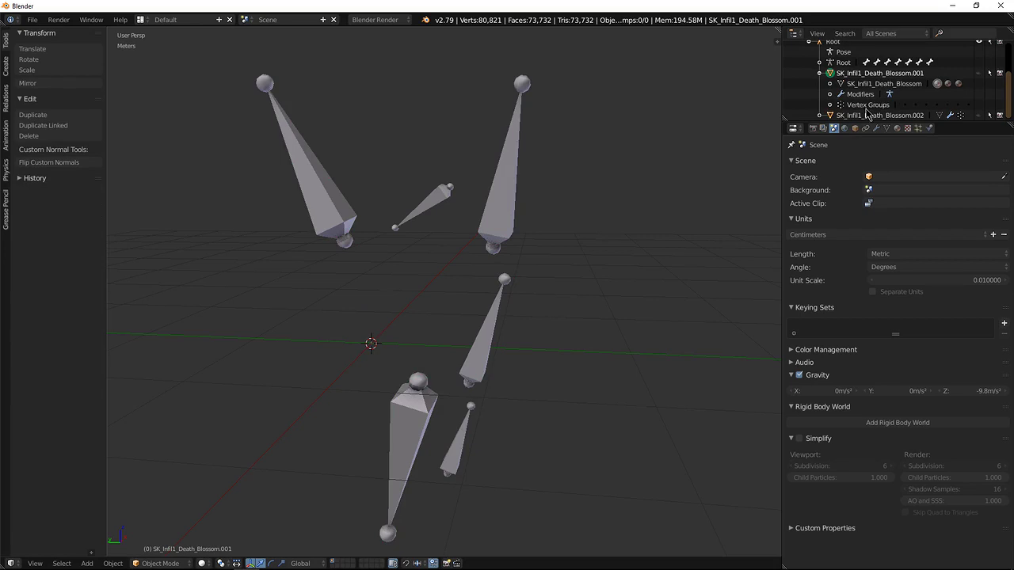
{"action": "left_click", "coordinate": [819, 73]}
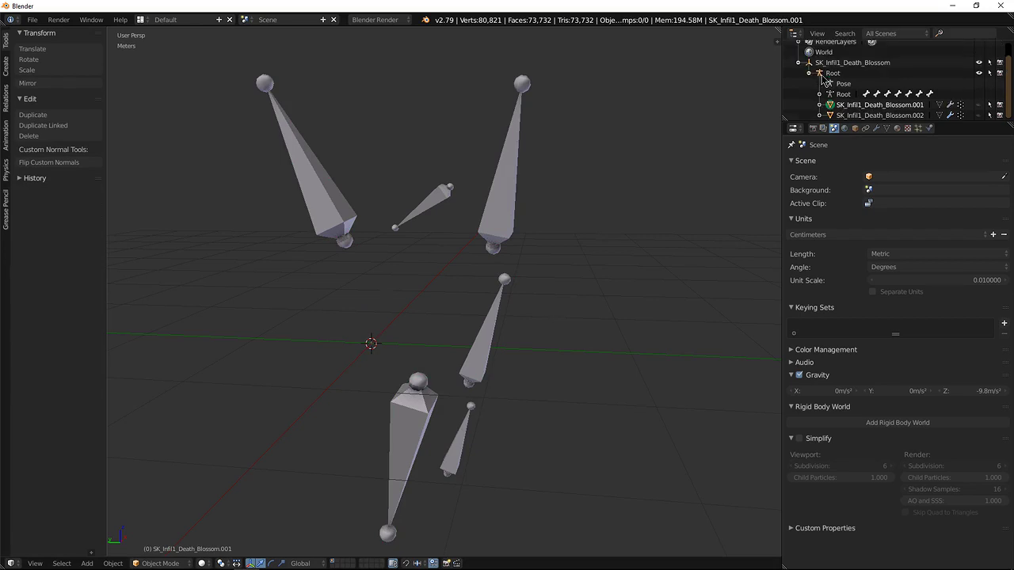
{"action": "left_click", "coordinate": [841, 94]}
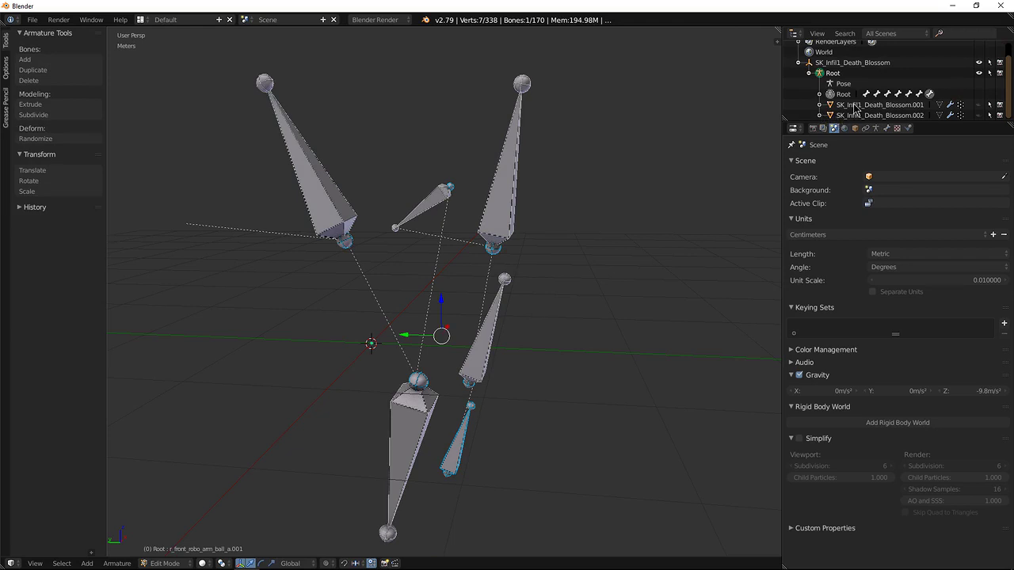
Undo the recent armature edits back to the state before the arm bones were duplicated
{"action": "right_click", "coordinate": [506, 203]}
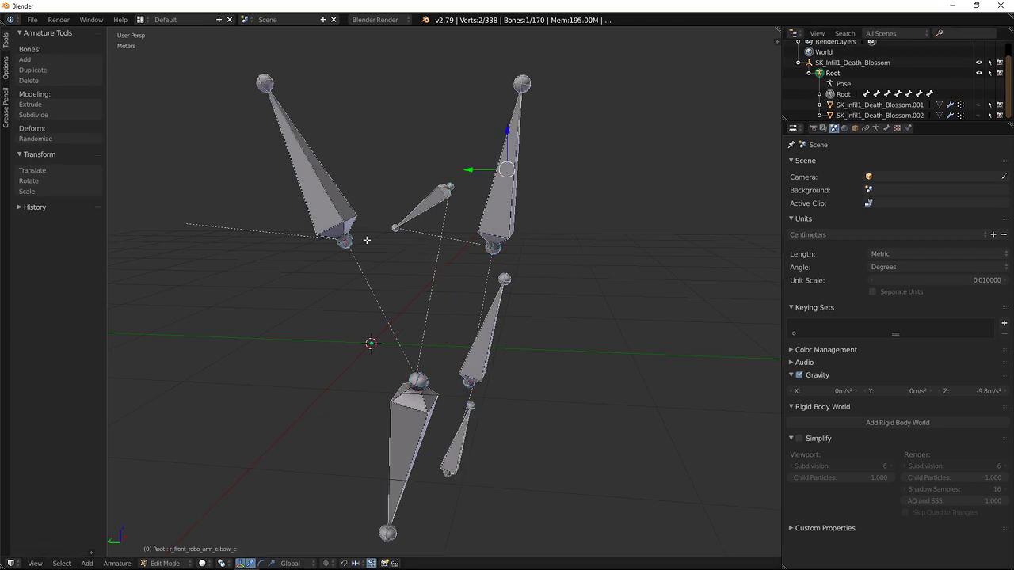
{"action": "key", "text": "ctrl+z"}
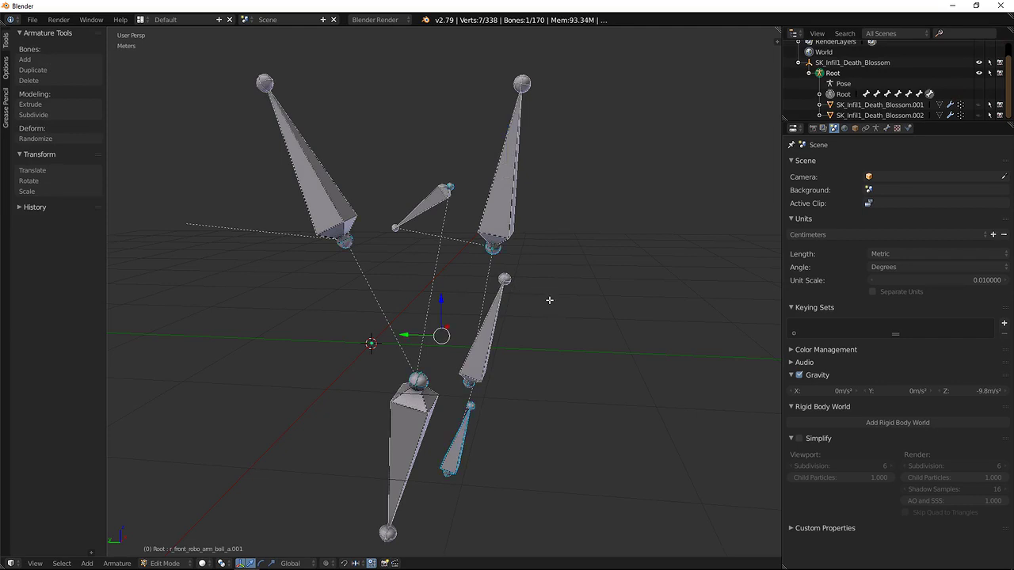
{"action": "middle_click_drag", "start_coordinate": [502, 297], "coordinate": [492, 288], "text": "shift"}
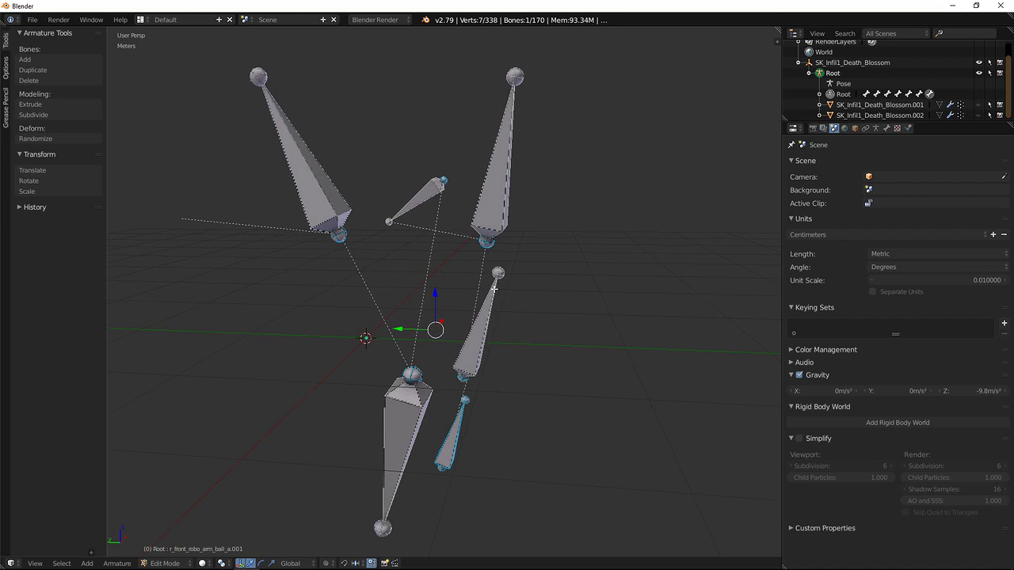
{"action": "key", "text": "a"}
{"action": "key", "text": "a"}
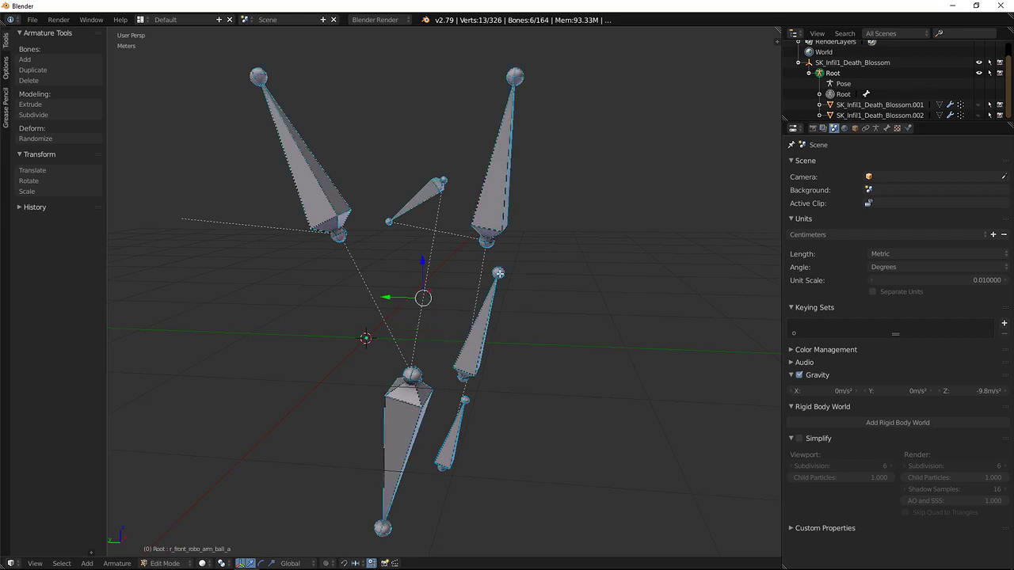
{"action": "middle_click_drag", "start_coordinate": [521, 279], "coordinate": [515, 281], "text": "shift"}
{"action": "key", "text": "a"}
{"action": "key", "text": "a"}
{"action": "key", "text": "r"}
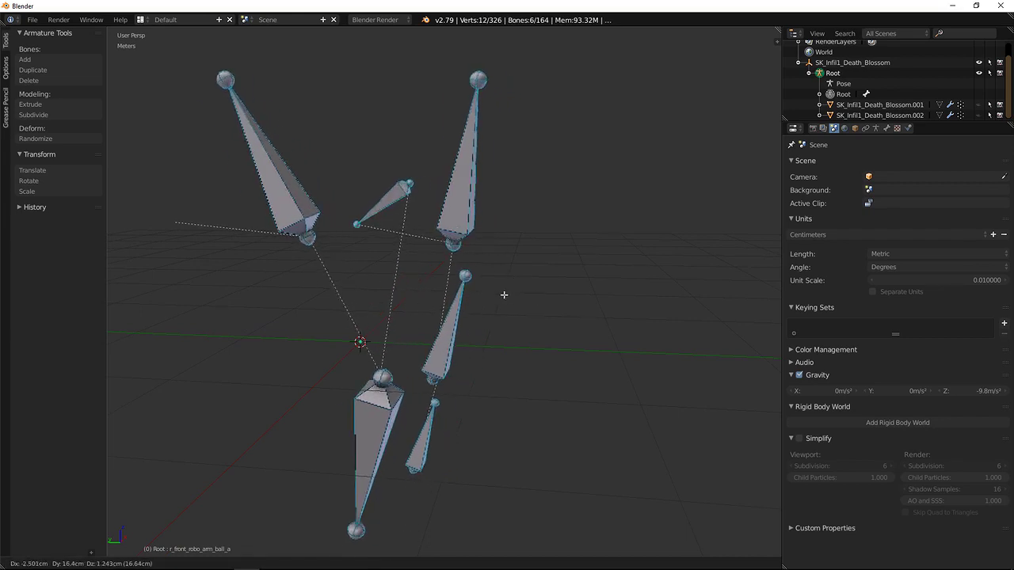
{"action": "key", "text": "Escape"}
Reveal the armature's hidden bones, and run the Redo command to return to the six isolated arm bones
{"action": "key", "text": "alt+h"}
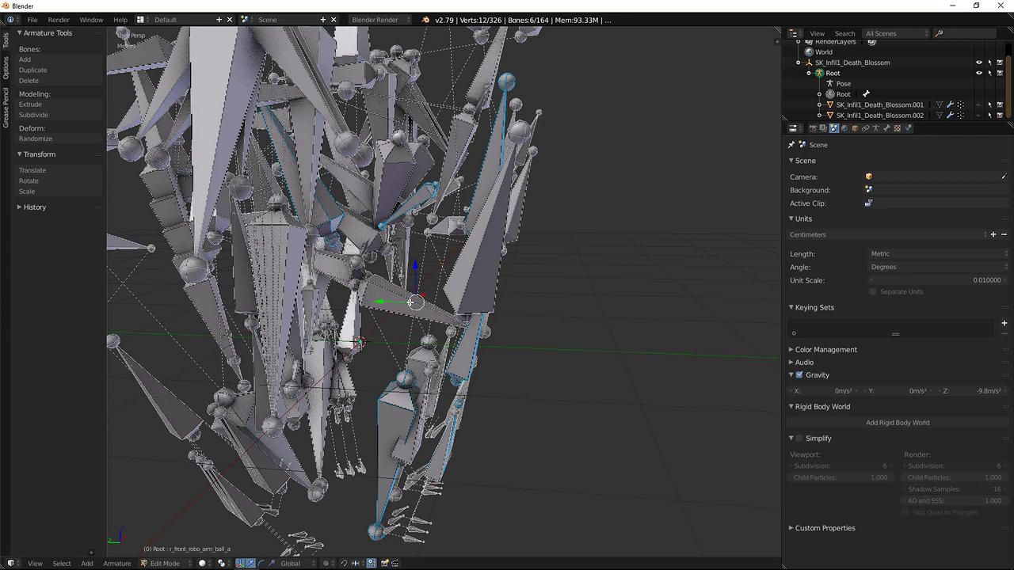
{"action": "key", "text": "space"}
{"action": "type", "text": "redo"}
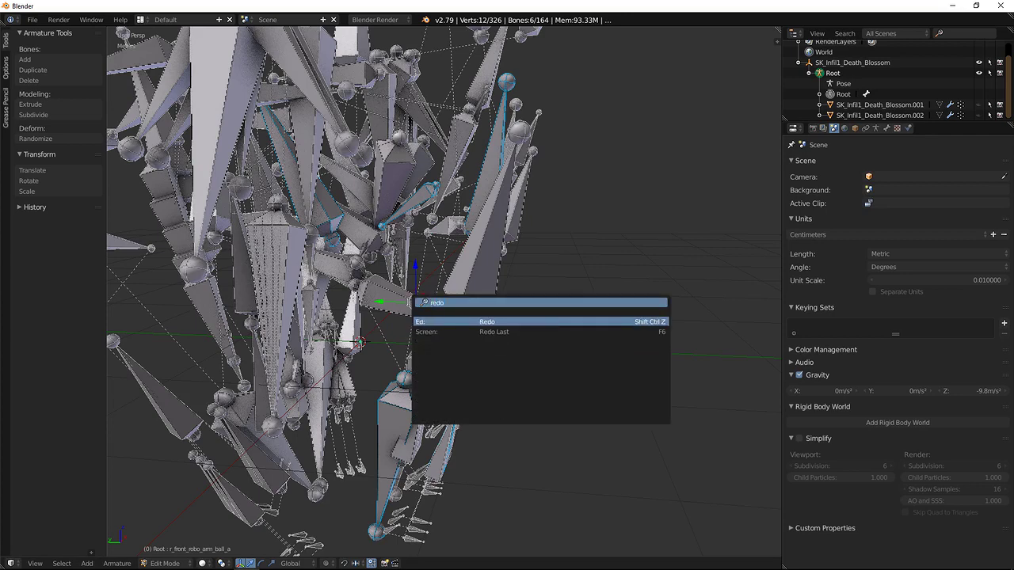
{"action": "key", "text": "Return"}
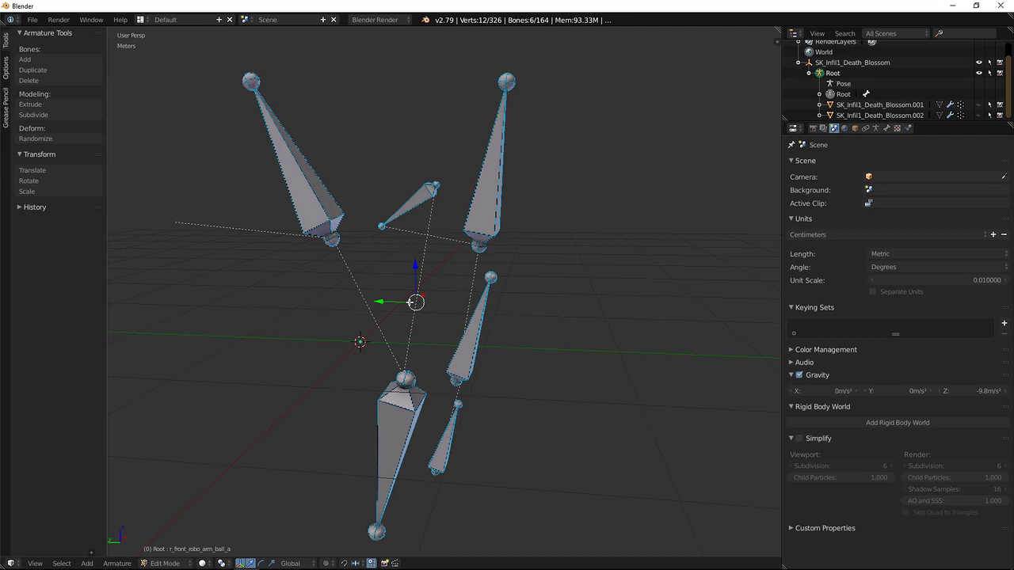
{"action": "middle_click_drag", "start_coordinate": [483, 280], "coordinate": [485, 262]}
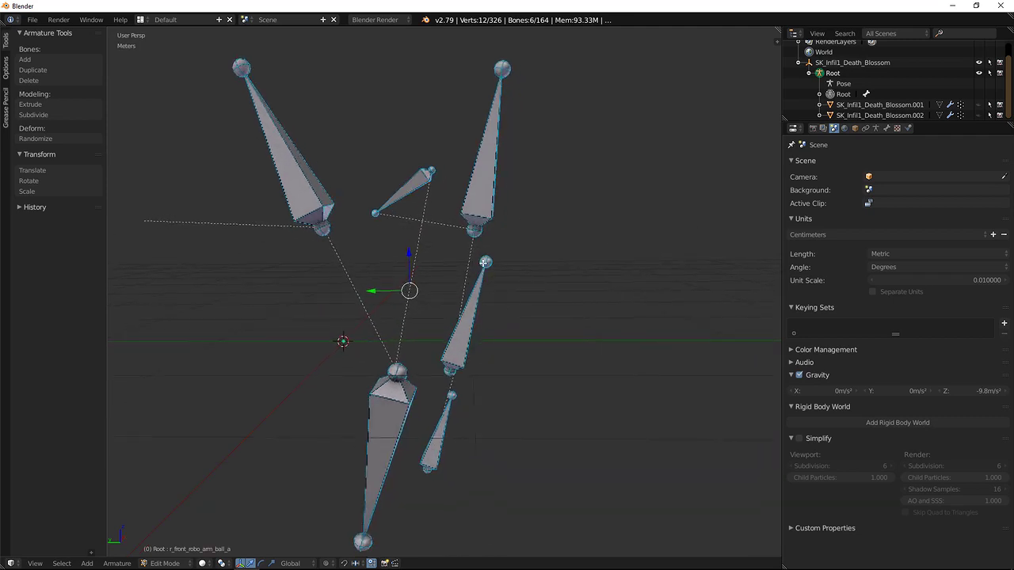
{"action": "key", "text": "space"}
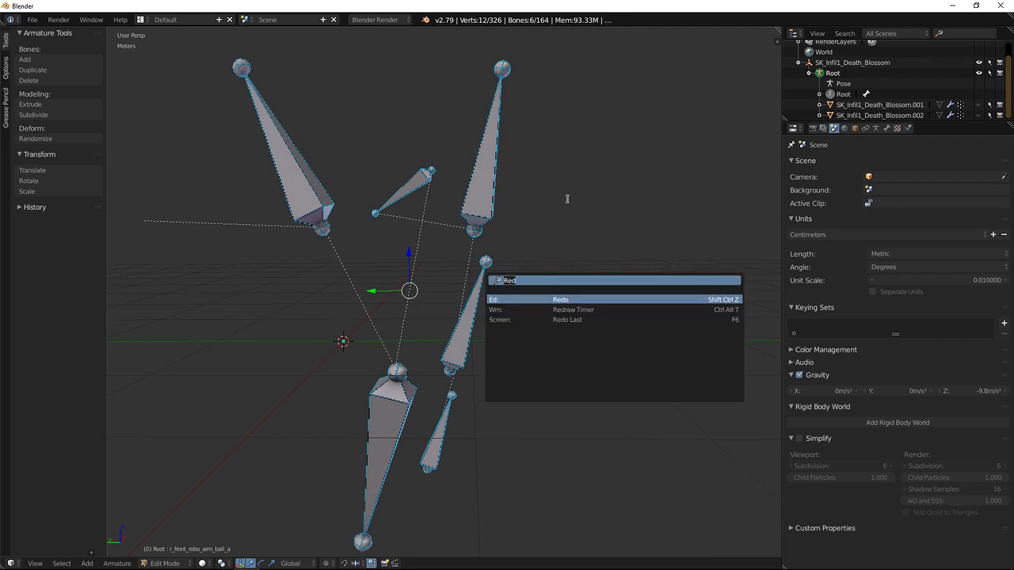
{"action": "key", "text": "Escape"}
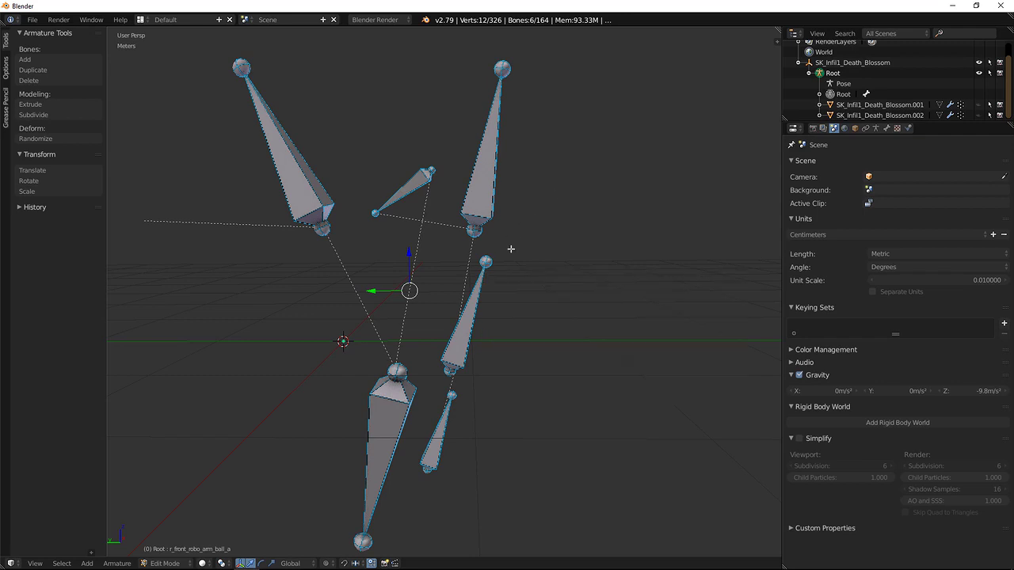
Duplicate the six selected arm bones again, keeping the copies exactly at the originals' positions
{"action": "middle_click_drag", "start_coordinate": [484, 283], "coordinate": [466, 246], "text": "shift"}
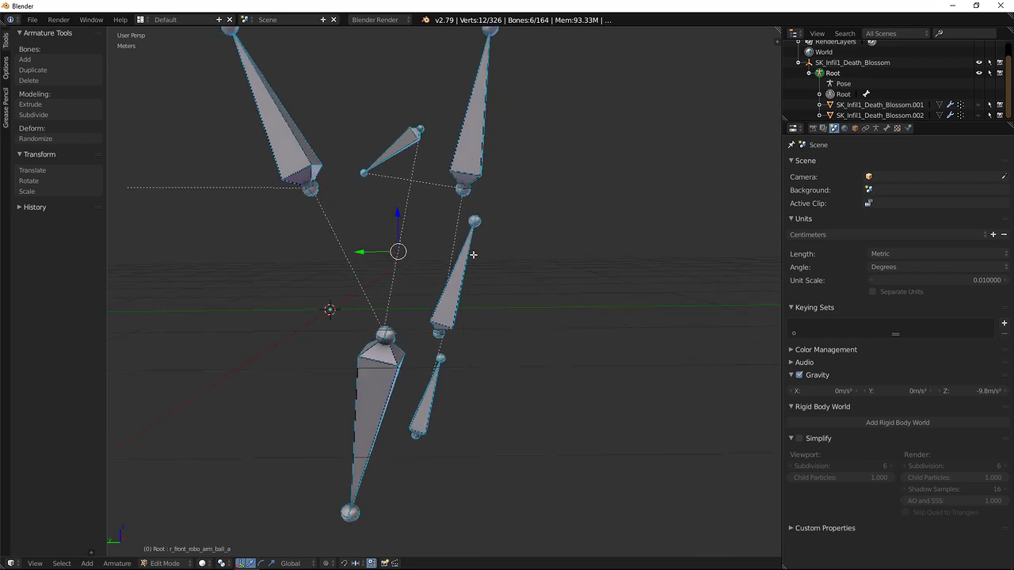
{"action": "key", "text": "shift+d"}
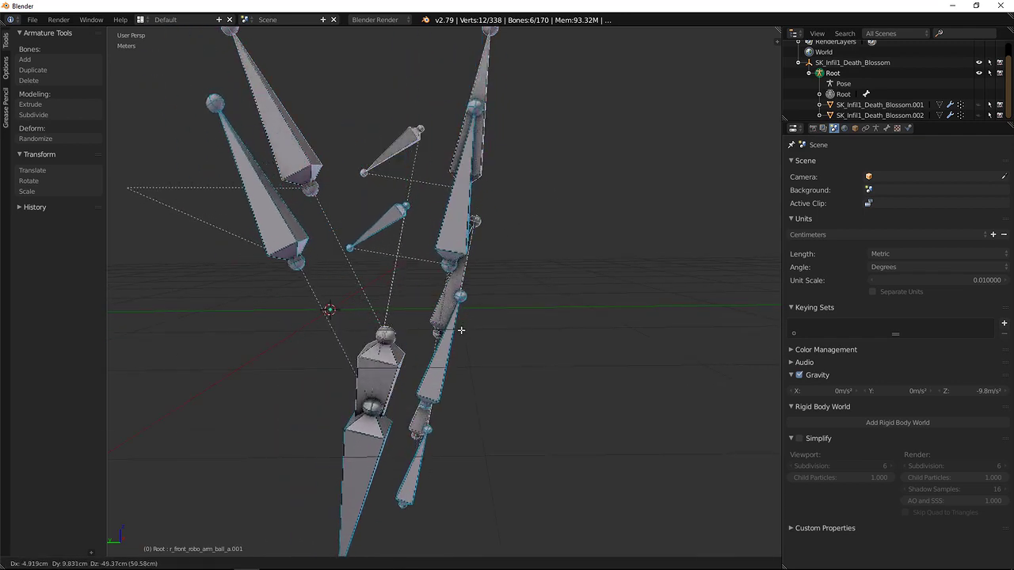
{"action": "right_click", "coordinate": [463, 337]}
{"action": "mouse_move", "coordinate": [449, 324]}
{"action": "middle_mouse_down"}
{"action": "mouse_move", "coordinate": [396, 309]}
{"action": "mouse_move", "coordinate": [373, 281]}
{"action": "mouse_move", "coordinate": [424, 333]}
{"action": "mouse_move", "coordinate": [457, 322]}
{"action": "middle_mouse_up"}
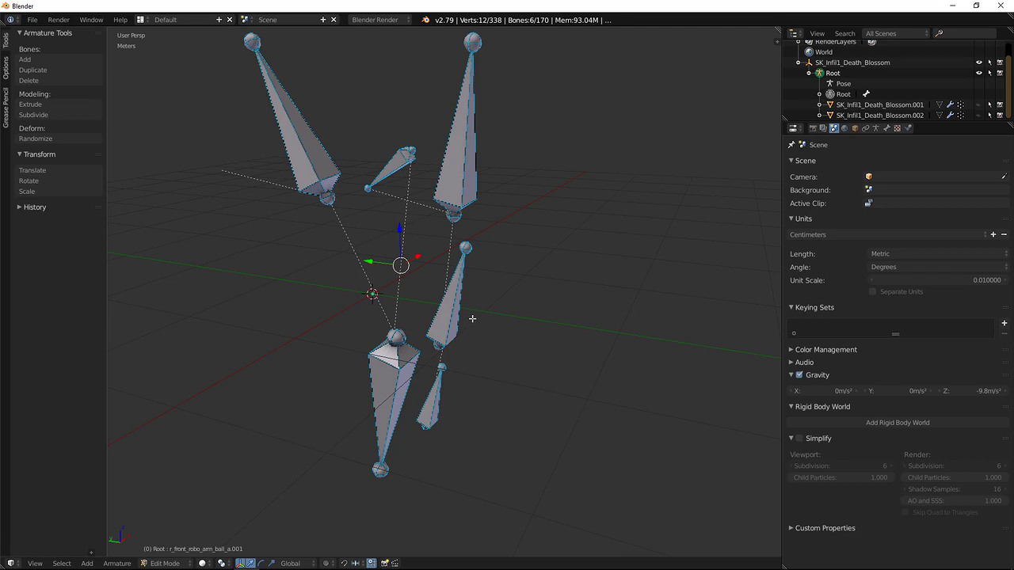
Separate the six duplicated bones into their own armature and select that new armature in Object Mode
{"action": "key", "text": "p"}
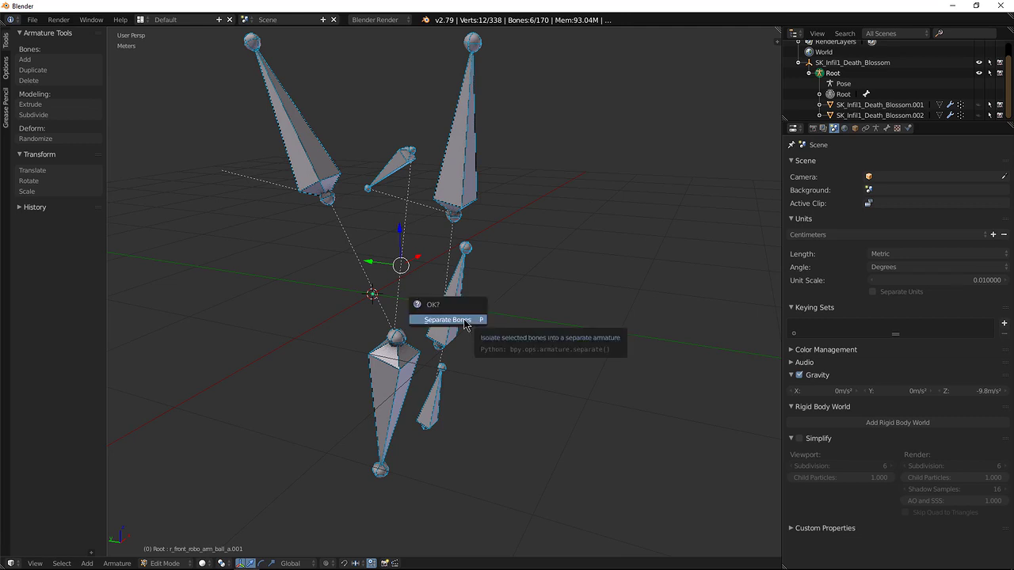
{"action": "left_click", "coordinate": [473, 321]}
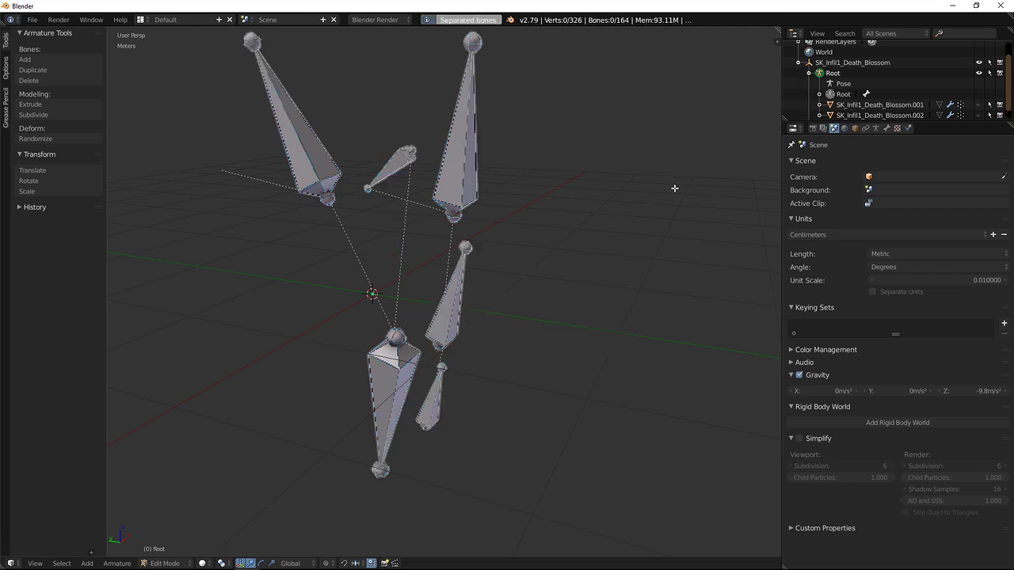
{"action": "scroll", "coordinate": [900, 87], "scroll_direction": "down", "scroll_amount": 1}
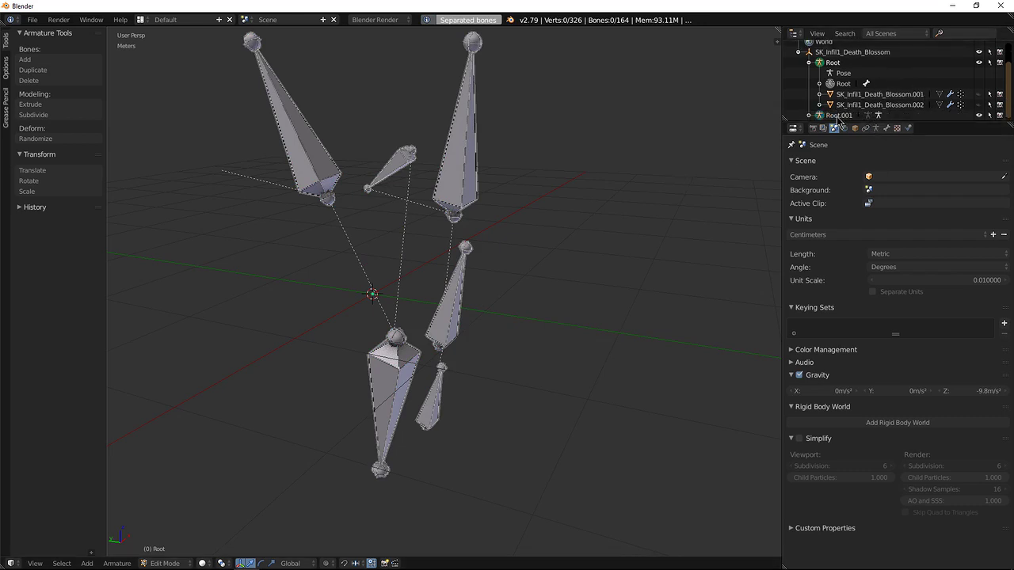
{"action": "left_click", "coordinate": [838, 116]}
{"action": "mouse_move", "coordinate": [510, 294]}
{"action": "middle_mouse_down"}
{"action": "mouse_move", "coordinate": [502, 269]}
{"action": "mouse_move", "coordinate": [503, 280]}
{"action": "mouse_move", "coordinate": [470, 274]}
{"action": "mouse_move", "coordinate": [489, 278]}
{"action": "mouse_move", "coordinate": [496, 305]}
{"action": "middle_mouse_up"}
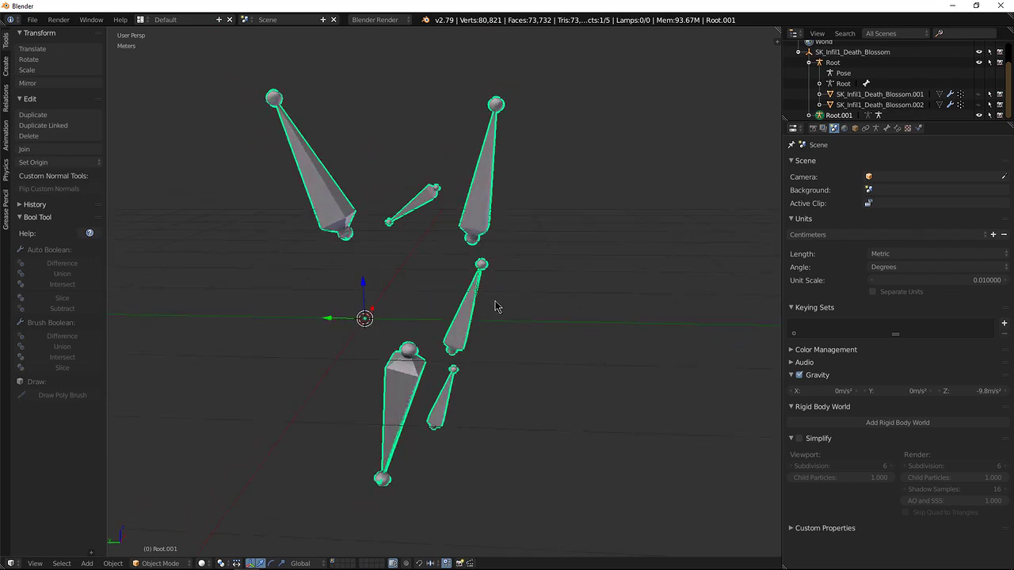
Clear the parent of the original Root armature so it no longer sits under the SK_Infil1_Death_Blossom empty
{"action": "left_click", "coordinate": [809, 64]}
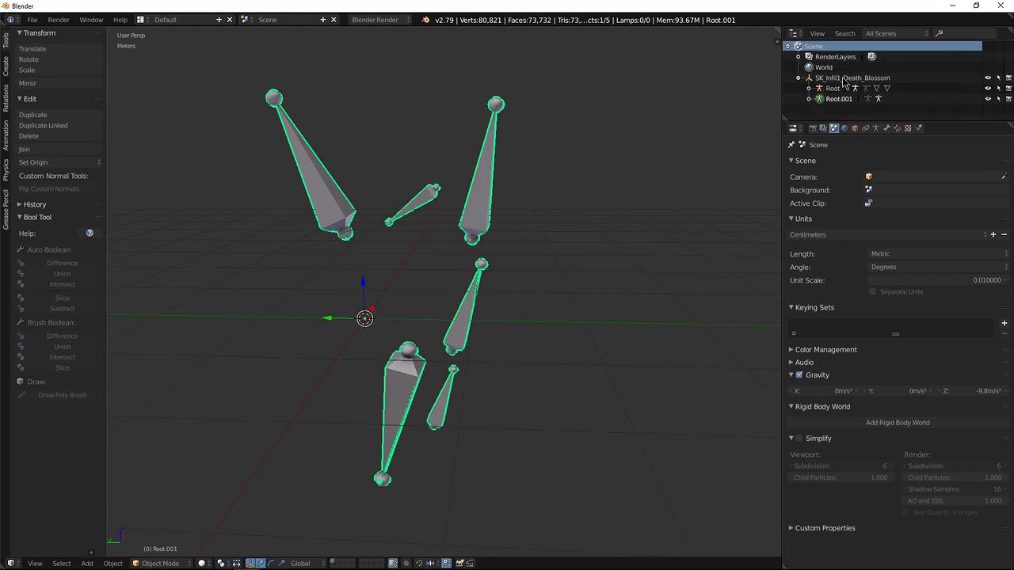
{"action": "left_click", "coordinate": [829, 78]}
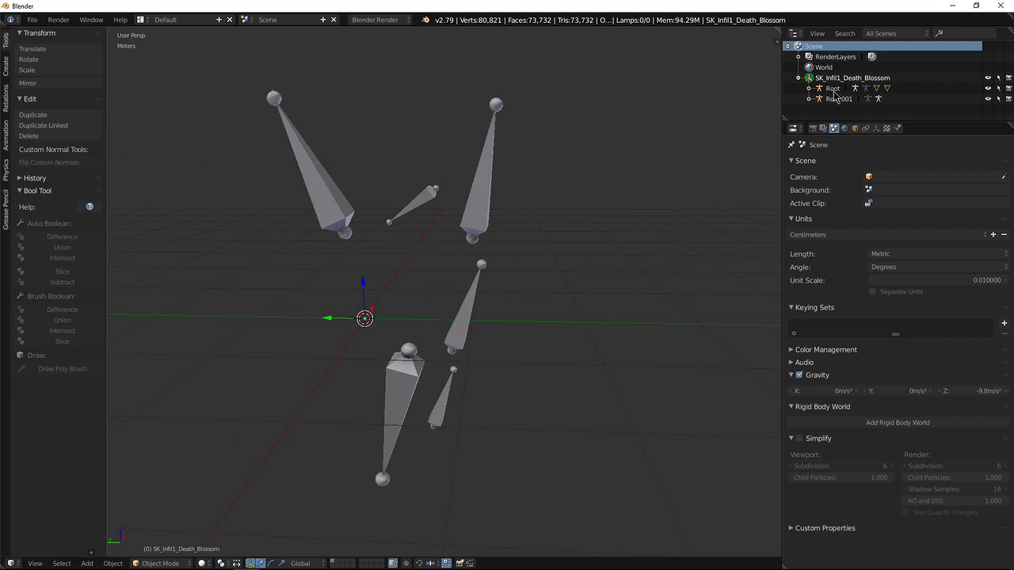
{"action": "left_click", "coordinate": [833, 89]}
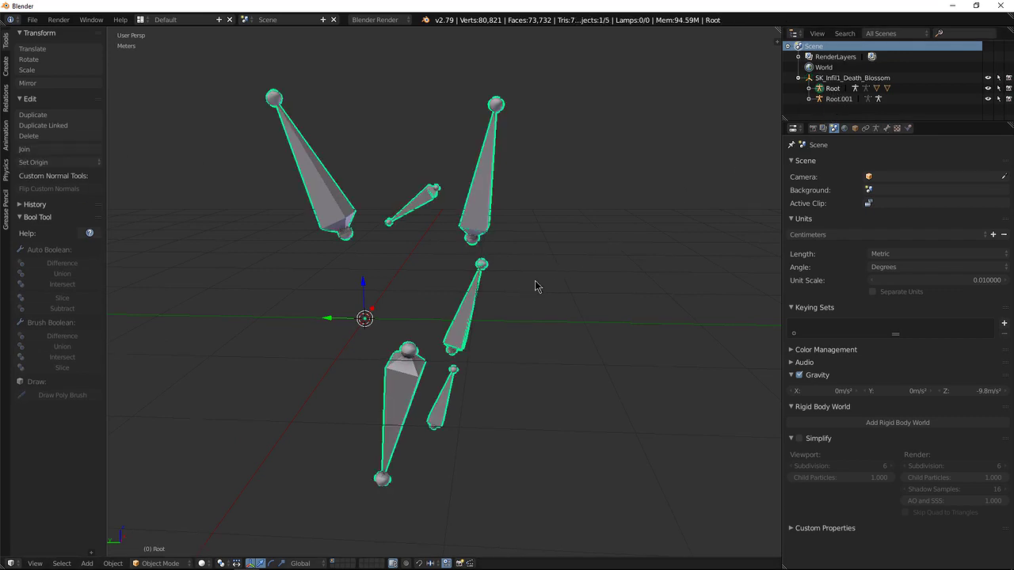
{"action": "middle_click_drag", "start_coordinate": [534, 308], "coordinate": [474, 300]}
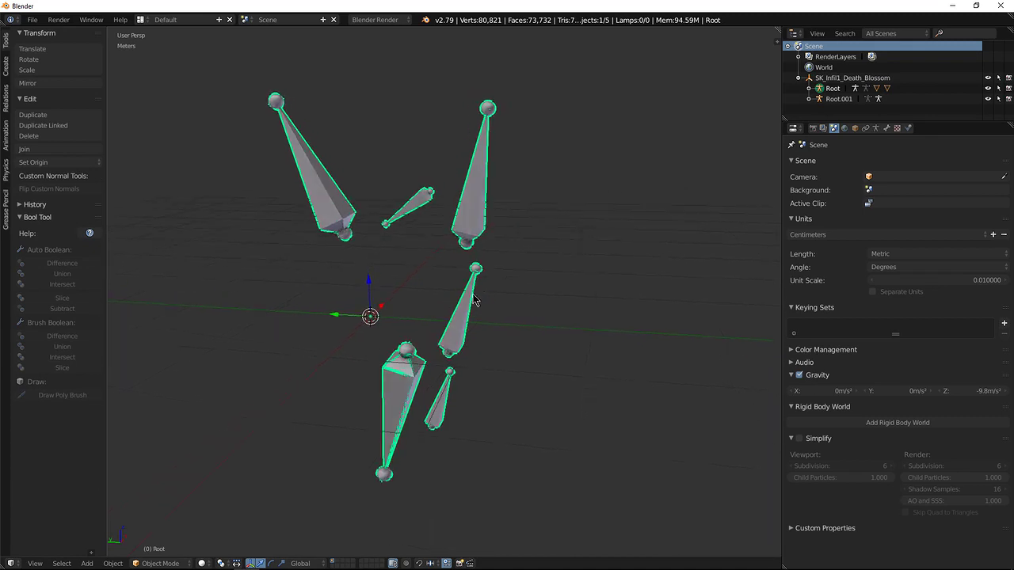
{"action": "left_click", "coordinate": [838, 79]}
{"action": "left_click", "coordinate": [833, 88]}
{"action": "left_click", "coordinate": [838, 80]}
{"action": "left_click", "coordinate": [833, 89]}
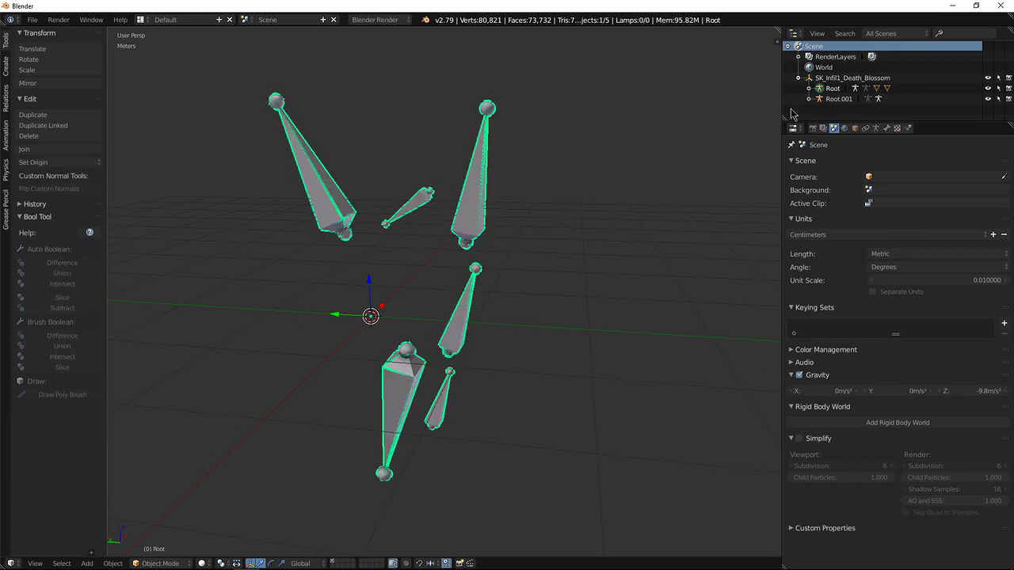
{"action": "key", "text": "alt+p"}
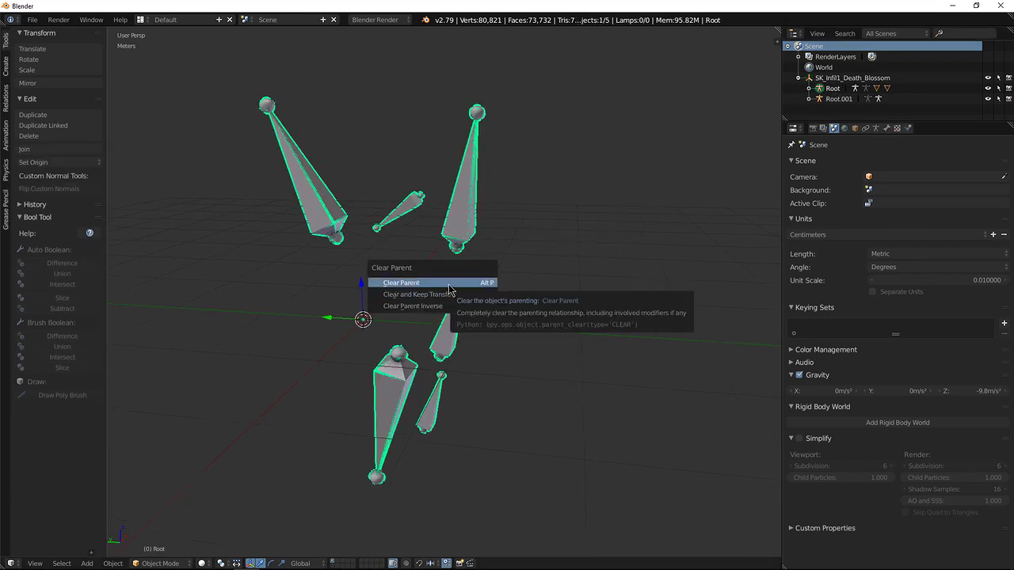
{"action": "left_click", "coordinate": [449, 290]}
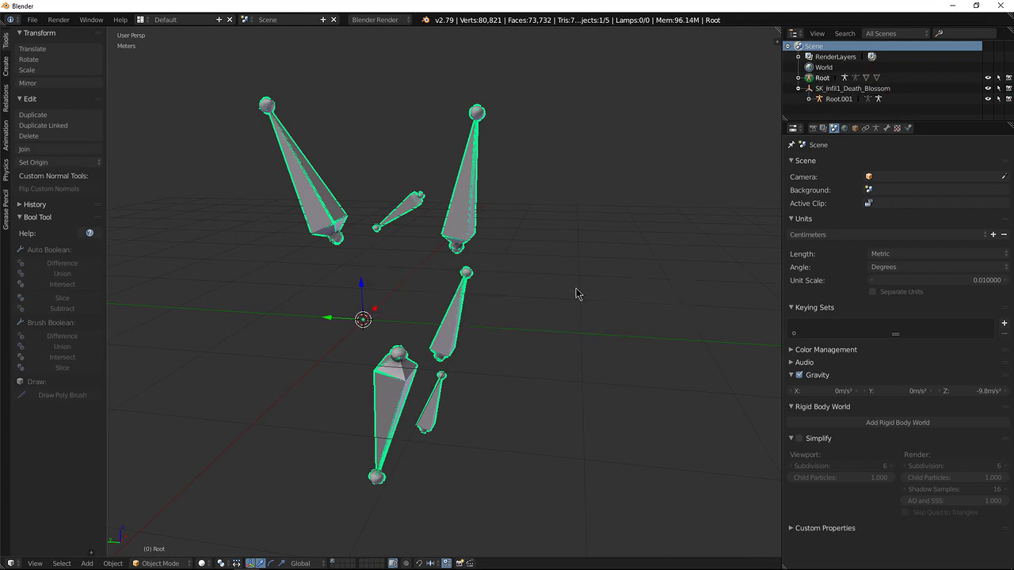
Clear the Root.001 armature's parent while keeping its transformation
{"action": "left_click", "coordinate": [838, 101]}
{"action": "key", "text": "alt+p"}
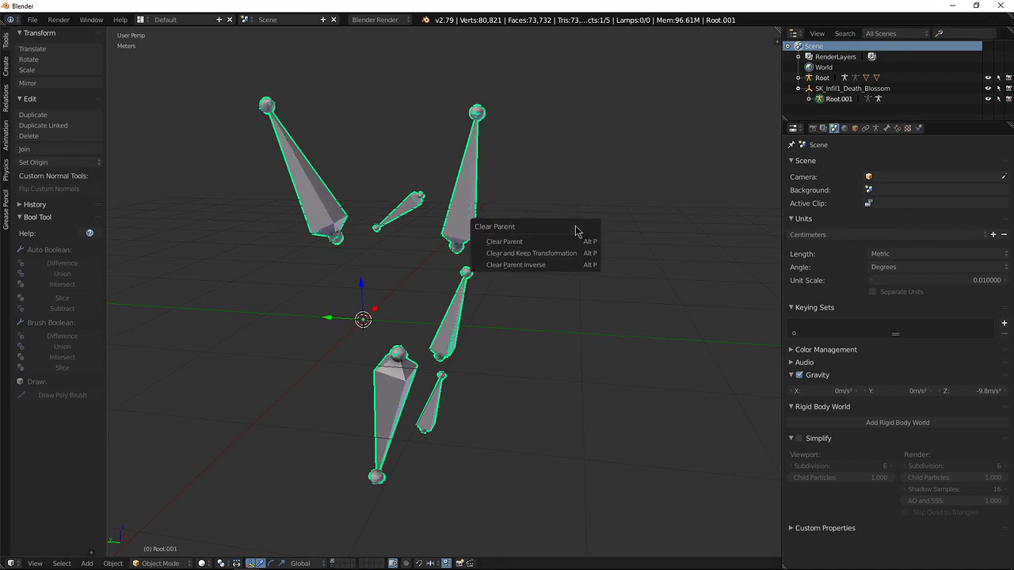
{"action": "left_click", "coordinate": [531, 252]}
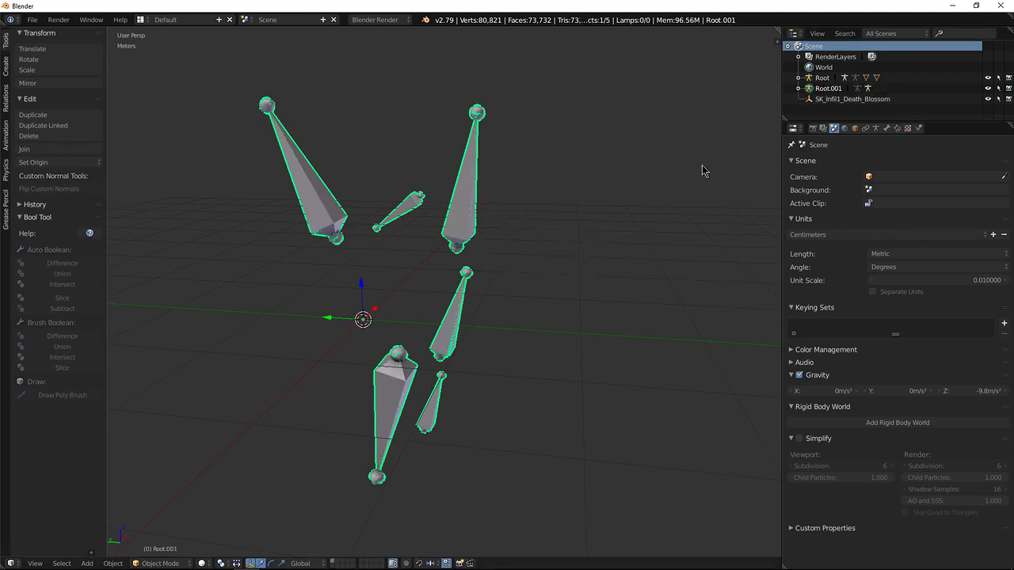
Delete the SK_Infil1_Death_Blossom empty from the scene
{"action": "left_click", "coordinate": [827, 102]}
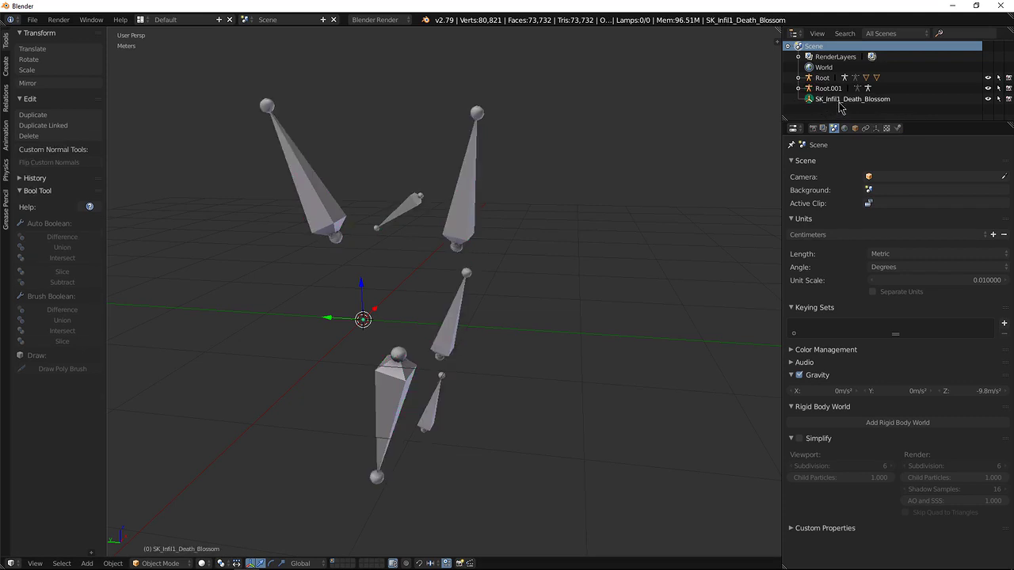
{"action": "middle_click_drag", "start_coordinate": [468, 285], "coordinate": [469, 270]}
{"action": "key", "text": "x"}
{"action": "left_click", "coordinate": [467, 271]}
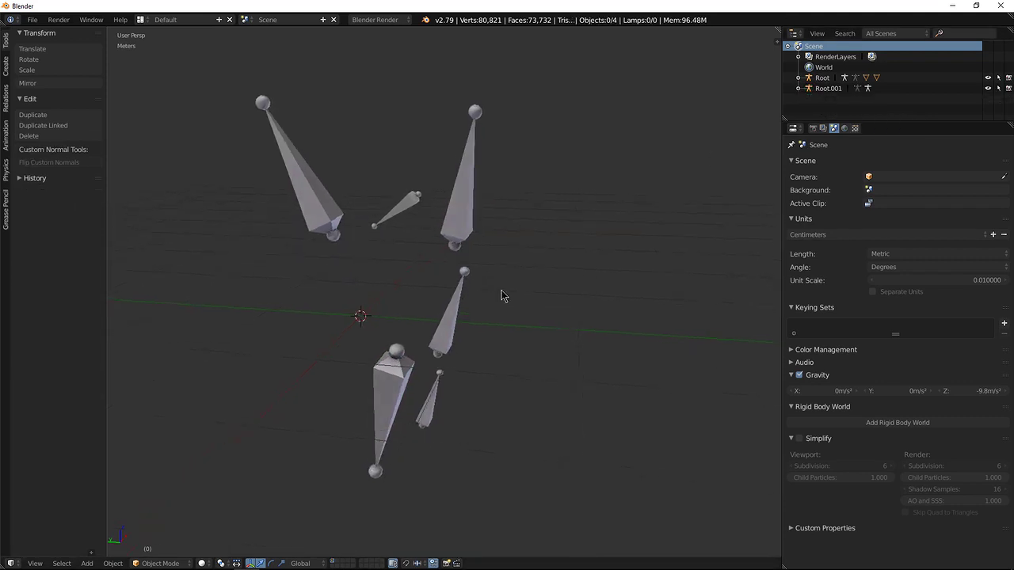
Select the separated Root.001 armature
{"action": "left_click", "coordinate": [826, 92]}
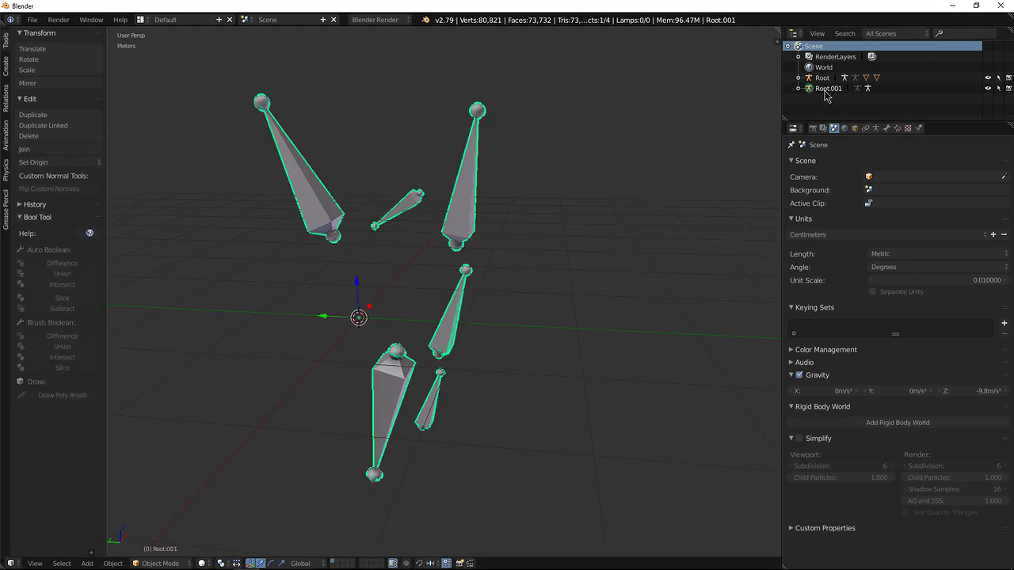
{"action": "middle_click_drag", "start_coordinate": [510, 242], "coordinate": [524, 233]}
{"action": "middle_click_drag", "start_coordinate": [471, 253], "coordinate": [494, 246]}
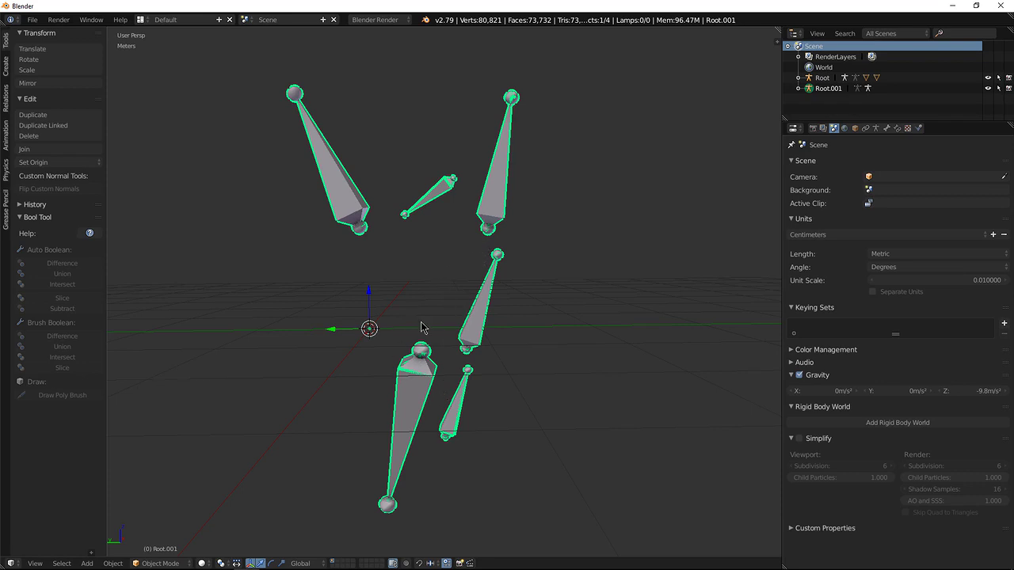
{"action": "key", "text": "shift+d"}
{"action": "right_click", "coordinate": [406, 353]}
{"action": "middle_click_drag", "start_coordinate": [448, 299], "coordinate": [438, 312]}
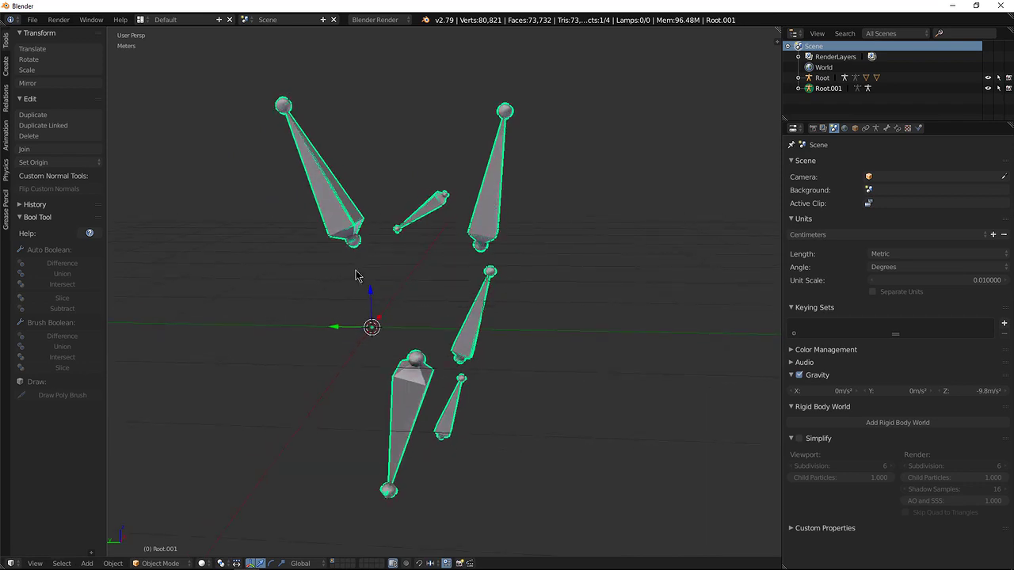
{"action": "middle_click_drag", "start_coordinate": [416, 280], "coordinate": [430, 267]}
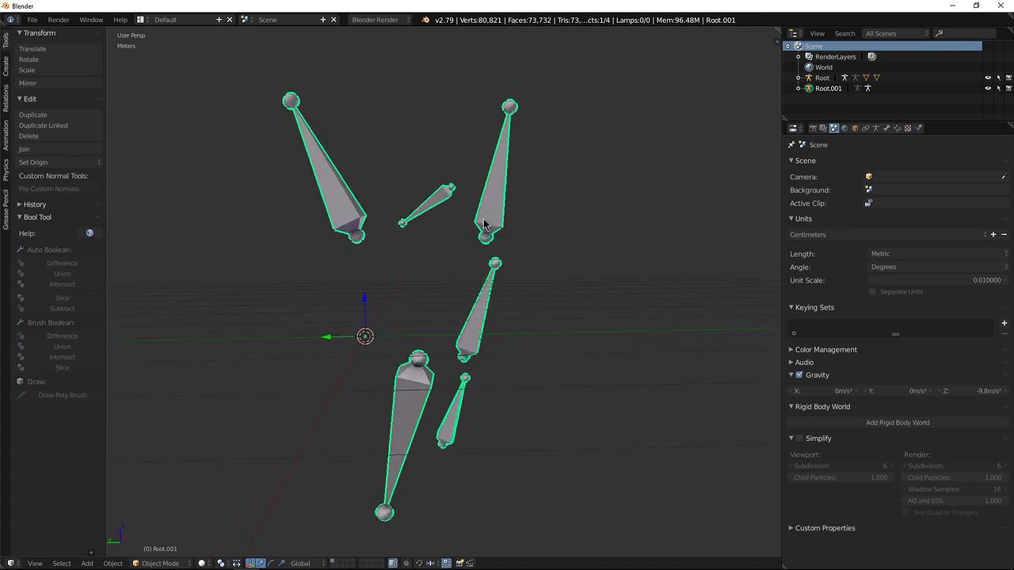
{"action": "middle_click_drag", "start_coordinate": [431, 268], "coordinate": [436, 274]}
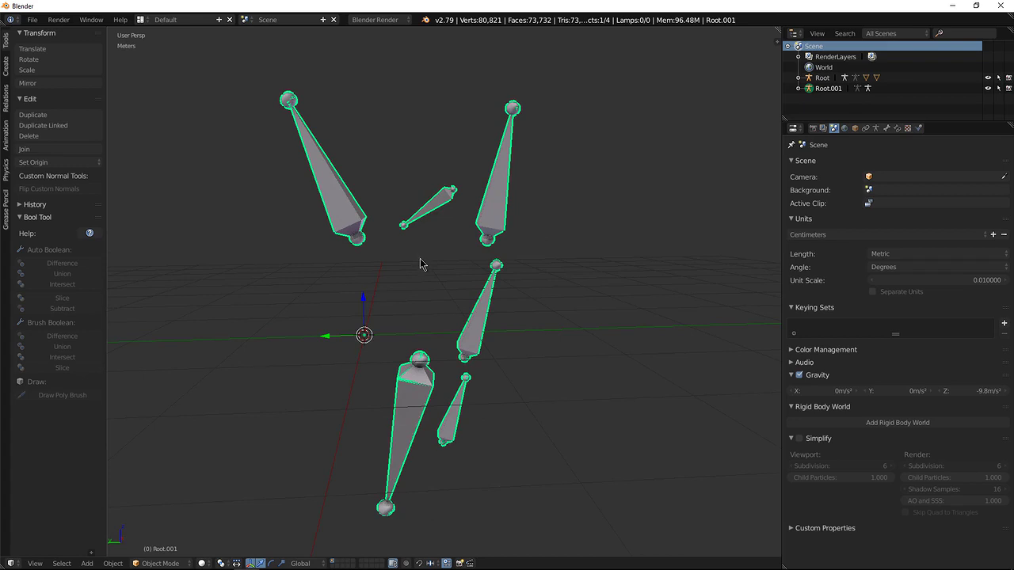
{"action": "middle_click_drag", "start_coordinate": [433, 282], "coordinate": [429, 277]}
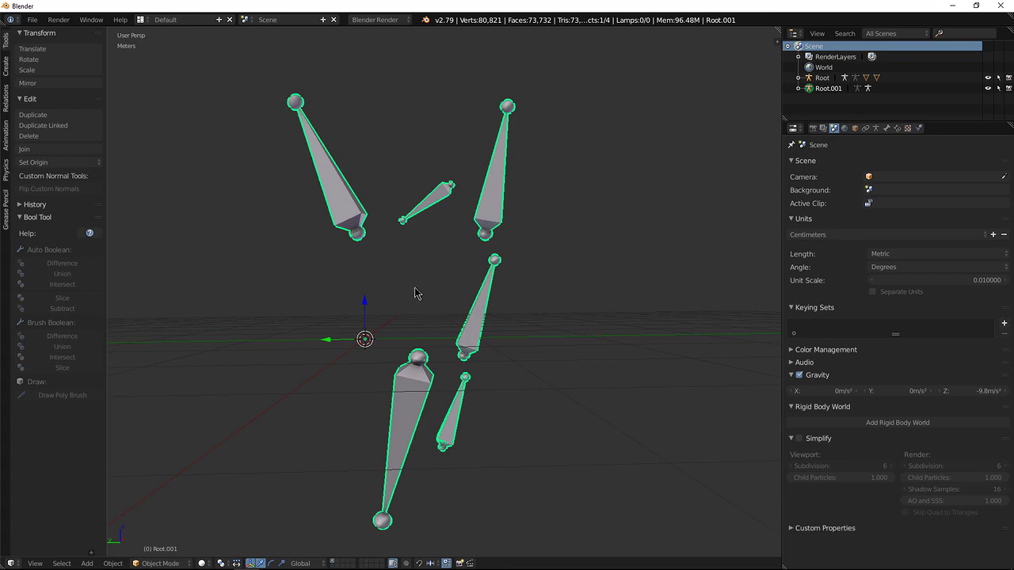
Switch the Root.001 armature to Pose Mode and select only the r_front_robo_arm_ball_a.001 bone
{"action": "key", "text": "ctrl+Tab"}
{"action": "mouse_move", "coordinate": [422, 301]}
{"action": "middle_mouse_down"}
{"action": "mouse_move", "coordinate": [443, 310]}
{"action": "mouse_move", "coordinate": [436, 294]}
{"action": "middle_mouse_up"}
{"action": "middle_click_drag", "start_coordinate": [385, 249], "coordinate": [410, 272]}
{"action": "key", "text": "a"}
{"action": "right_click", "coordinate": [378, 249]}
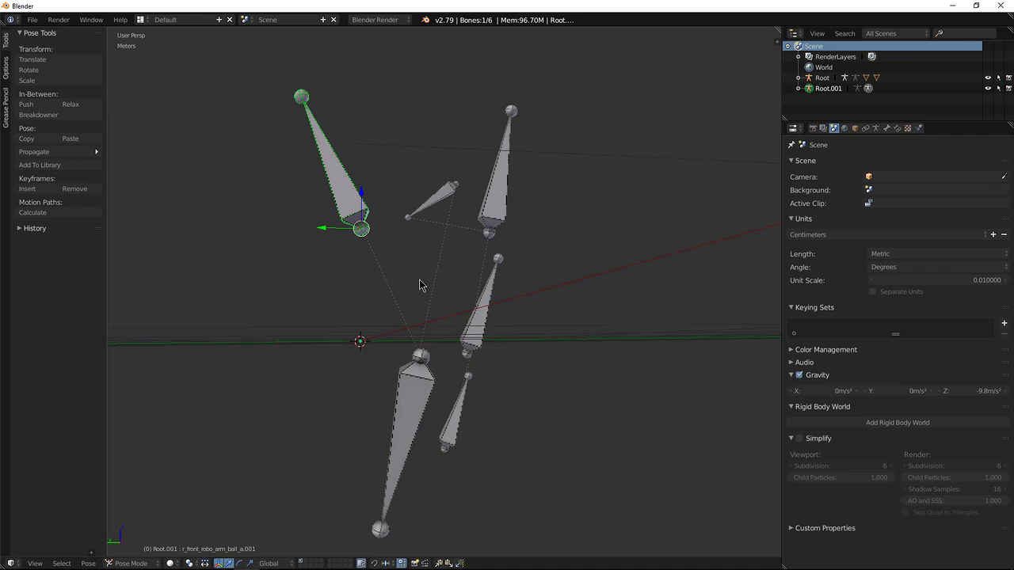
Align the orthographic view to the selected ball bone so the arm is seen side-on with that bone lying horizontally
{"action": "key", "text": "shift+KP_1"}
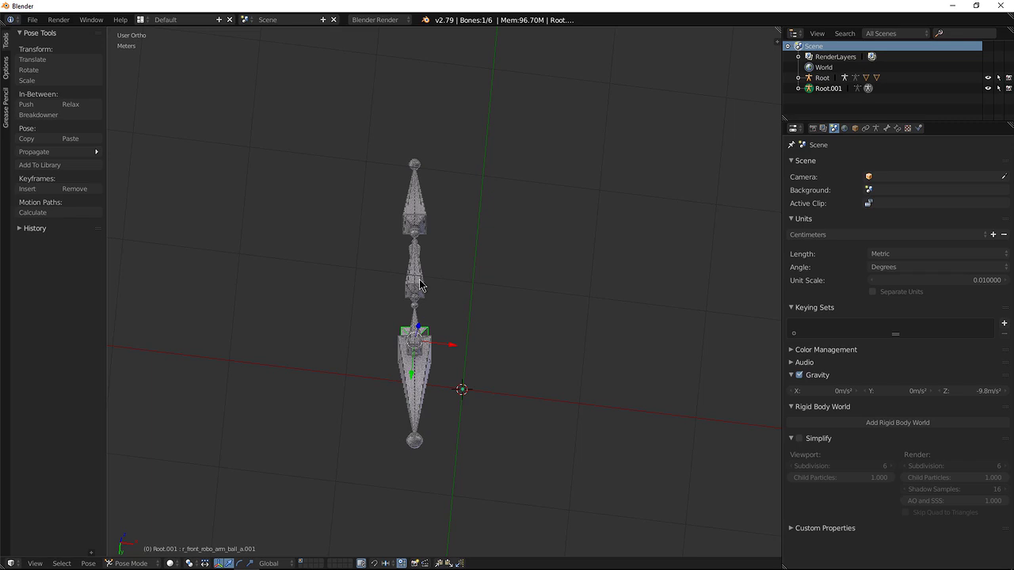
{"action": "key", "text": "KP_7"}
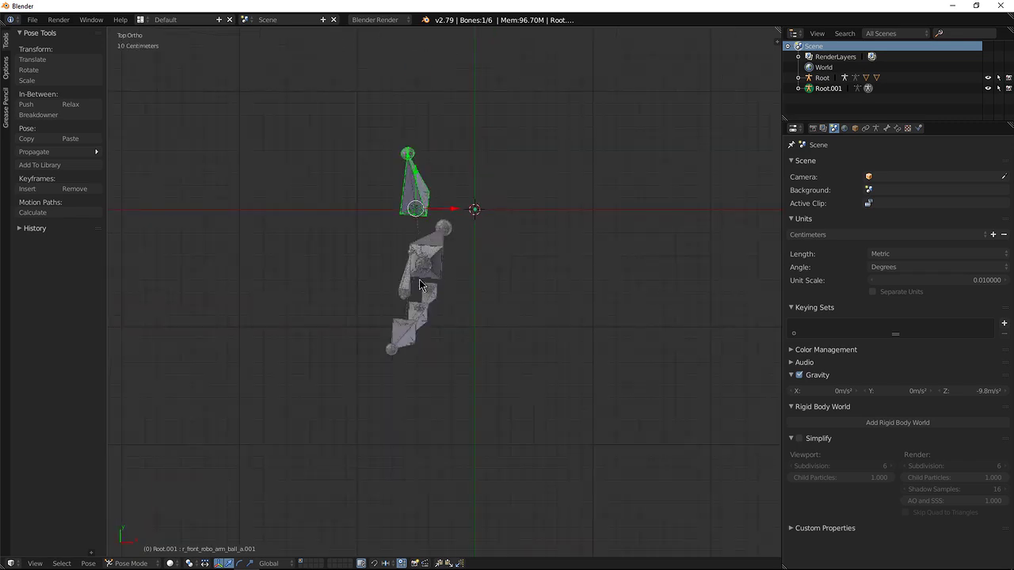
{"action": "key", "text": "KP_1"}
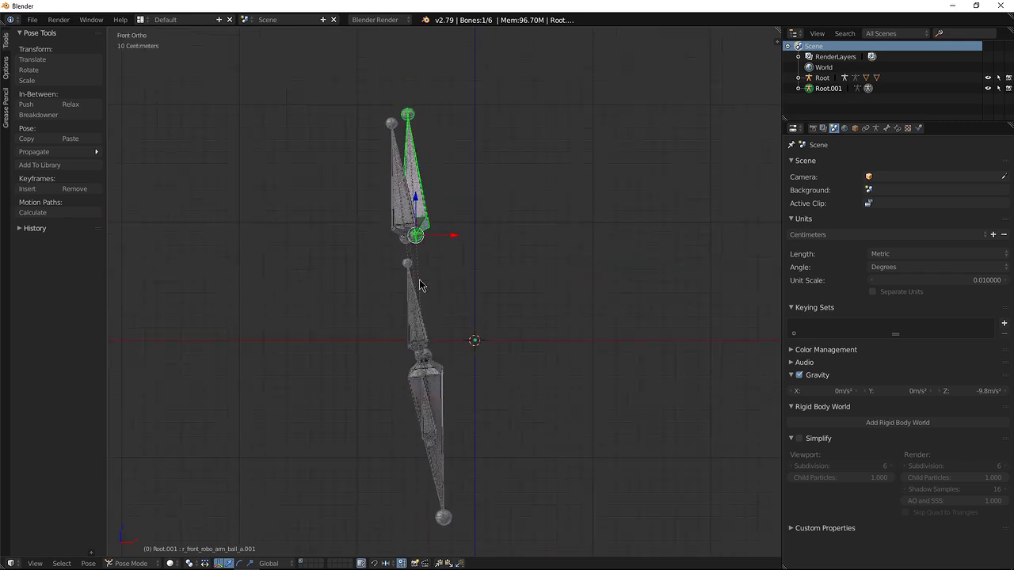
{"action": "key", "text": "ctrl+KP_3"}
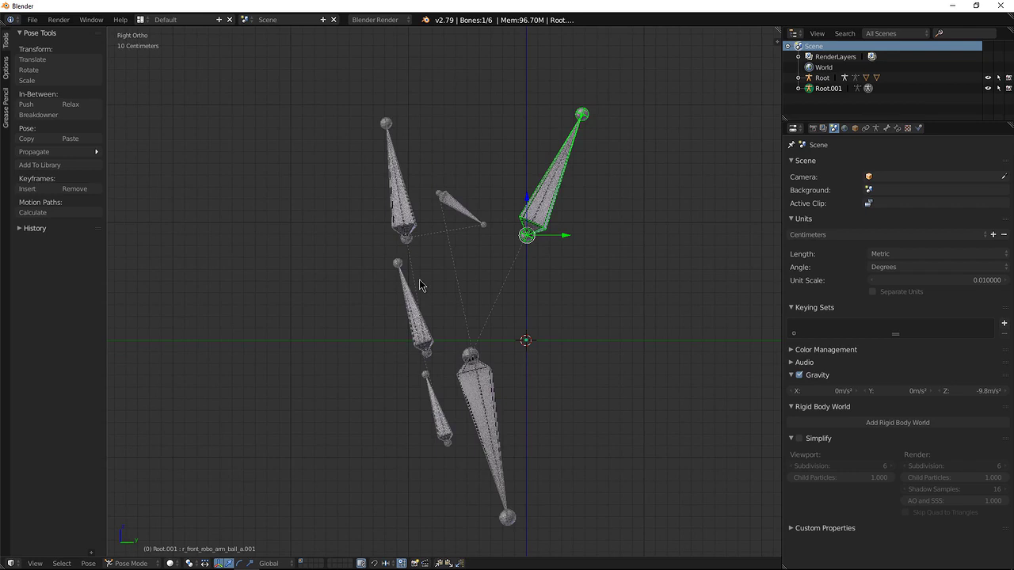
{"action": "key", "text": "KP_7"}
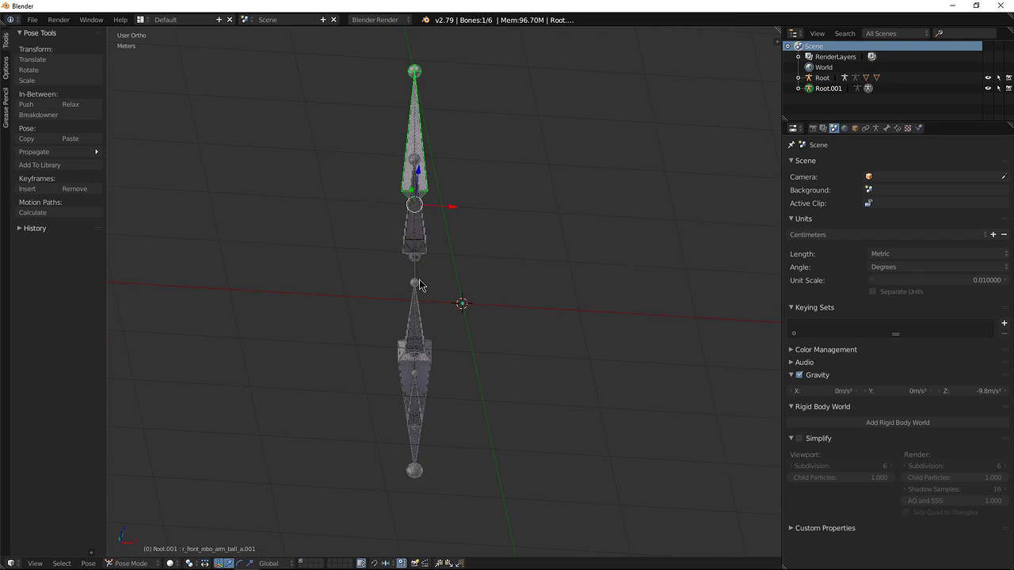
{"action": "key", "text": "KP_8"}
{"action": "key", "text": "KP_4"}
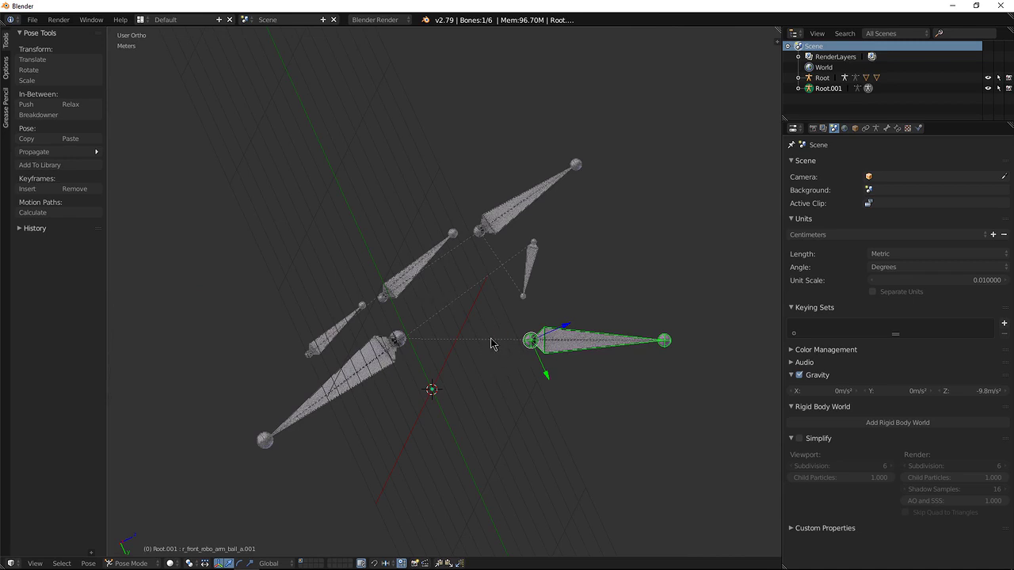
{"action": "middle_click_drag", "start_coordinate": [491, 344], "coordinate": [446, 279], "text": "shift"}
{"action": "scroll", "coordinate": [449, 284], "scroll_direction": "up", "scroll_amount": 2}
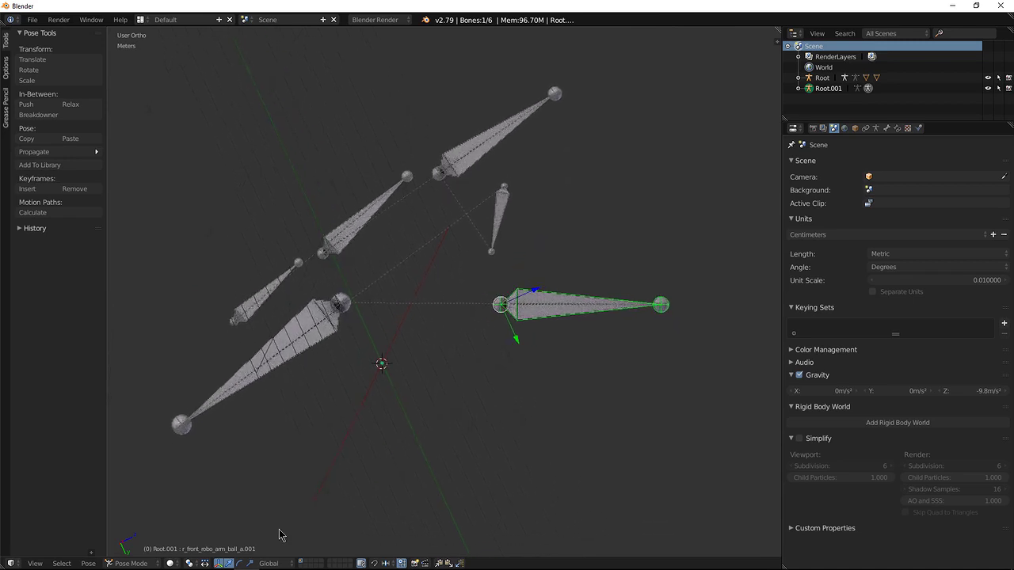
Set the transform orientation to View
{"action": "left_click", "coordinate": [269, 564]}
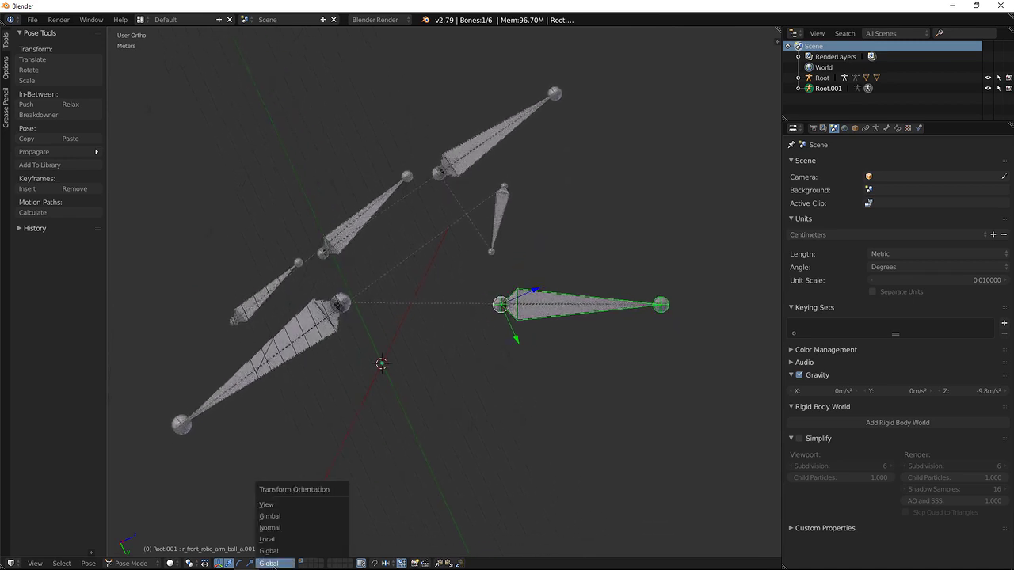
{"action": "left_click", "coordinate": [282, 506]}
{"action": "middle_click_drag", "start_coordinate": [451, 334], "coordinate": [441, 339], "text": "shift"}
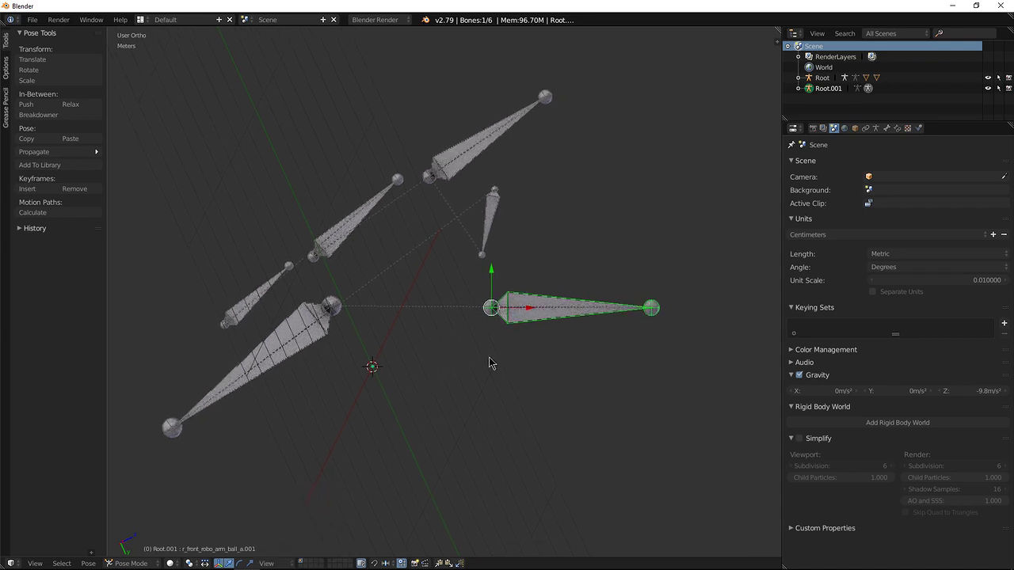
Switch the Root.001 armature to Edit Mode and turn on the display of its bone axes
{"action": "key", "text": "ctrl+Tab"}
{"action": "key", "text": "Tab"}
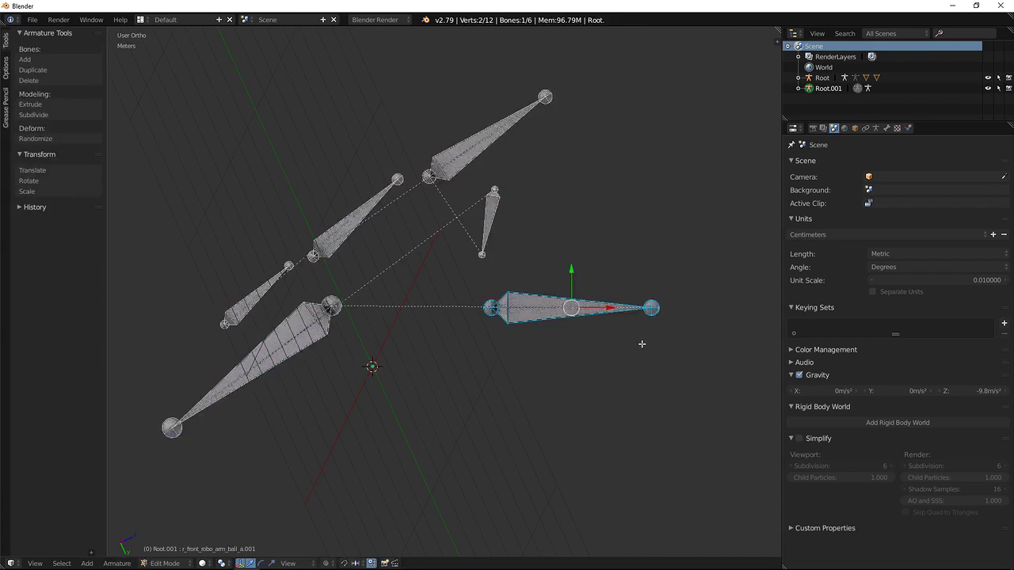
{"action": "left_click", "coordinate": [876, 128]}
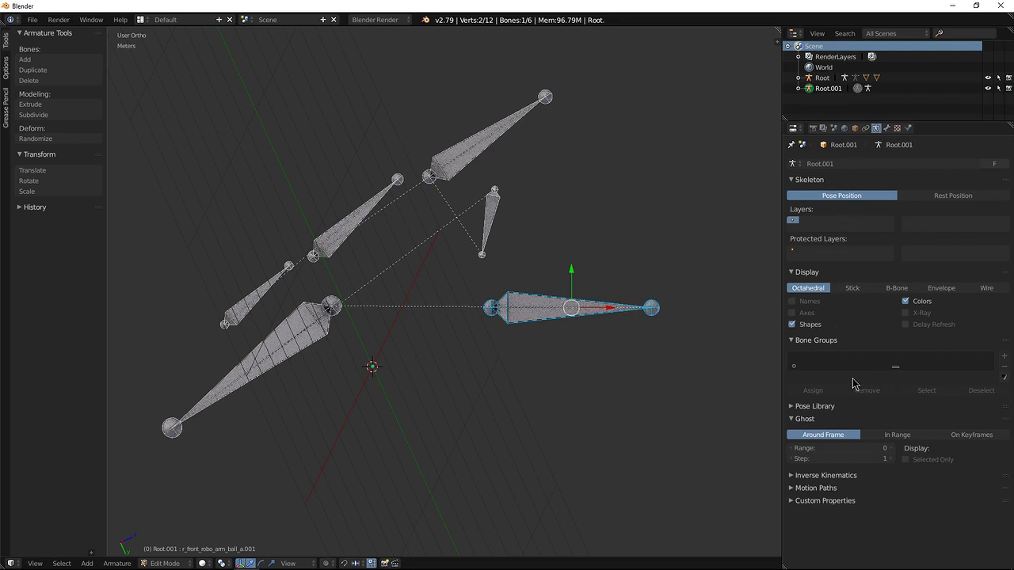
{"action": "left_click", "coordinate": [793, 314]}
{"action": "middle_click_drag", "start_coordinate": [515, 336], "coordinate": [530, 336], "text": "shift"}
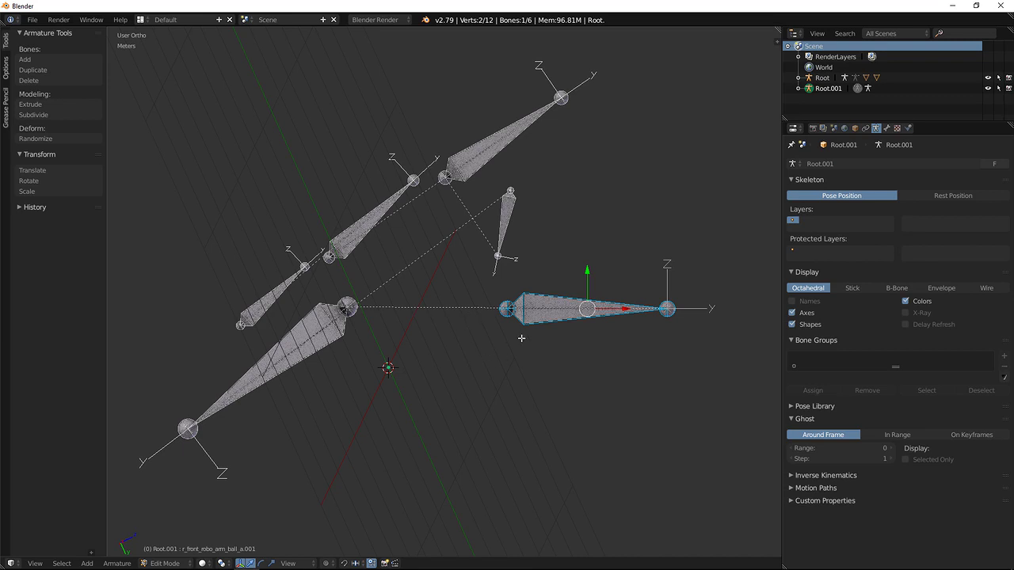
{"action": "middle_click_drag", "start_coordinate": [553, 351], "coordinate": [554, 356], "text": "shift"}
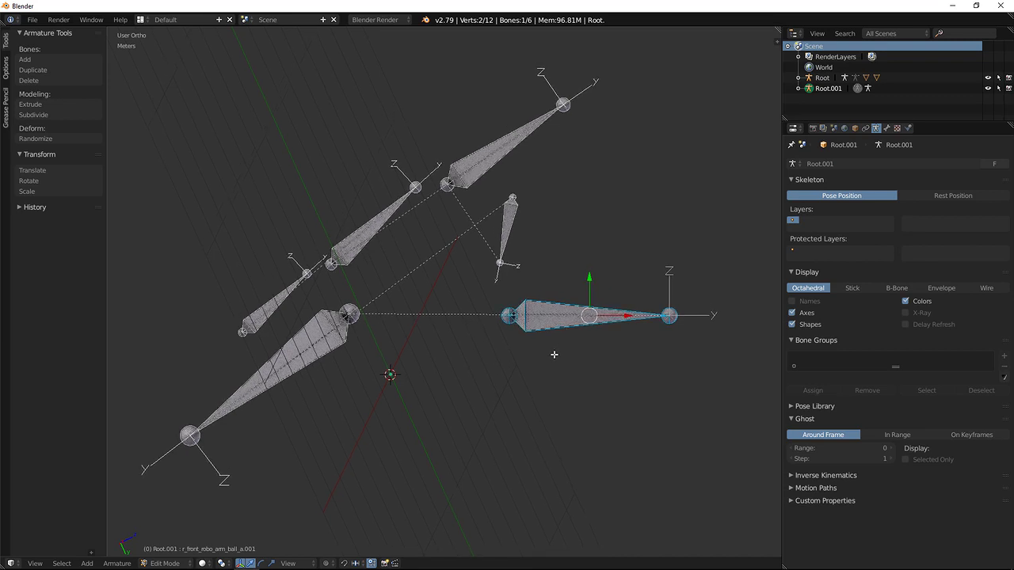
Select the tail joint of the r_front_robo_arm_ball_a.001 bone and set the snap element to Vertex
{"action": "right_click", "coordinate": [670, 316]}
{"action": "key", "text": "g"}
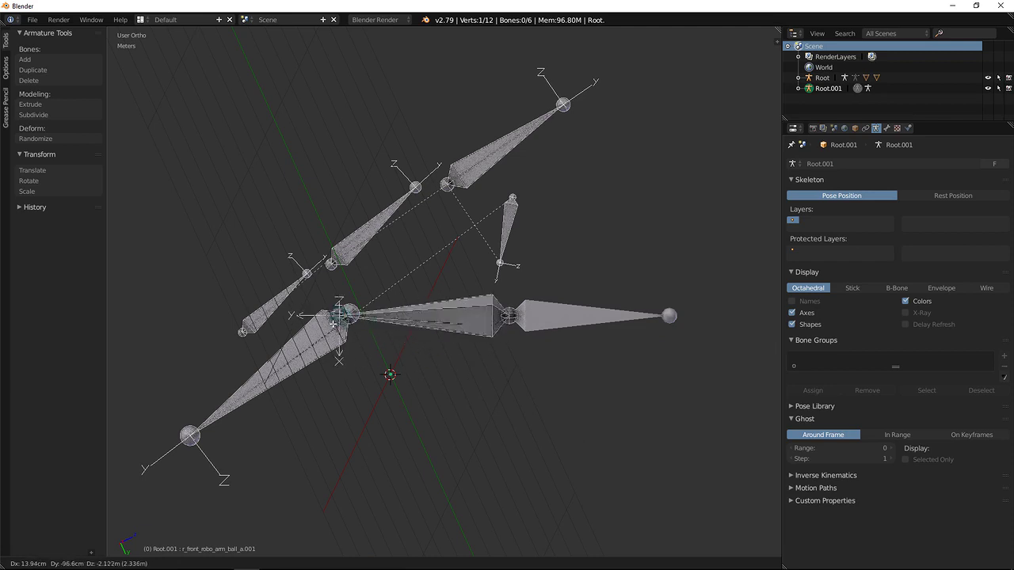
{"action": "key", "text": "Escape"}
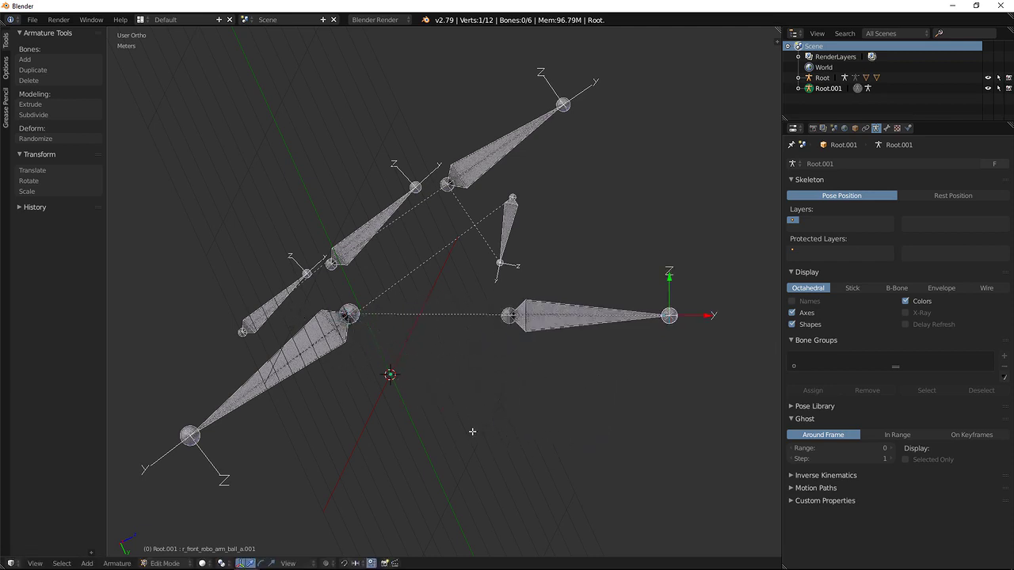
{"action": "left_click", "coordinate": [356, 563]}
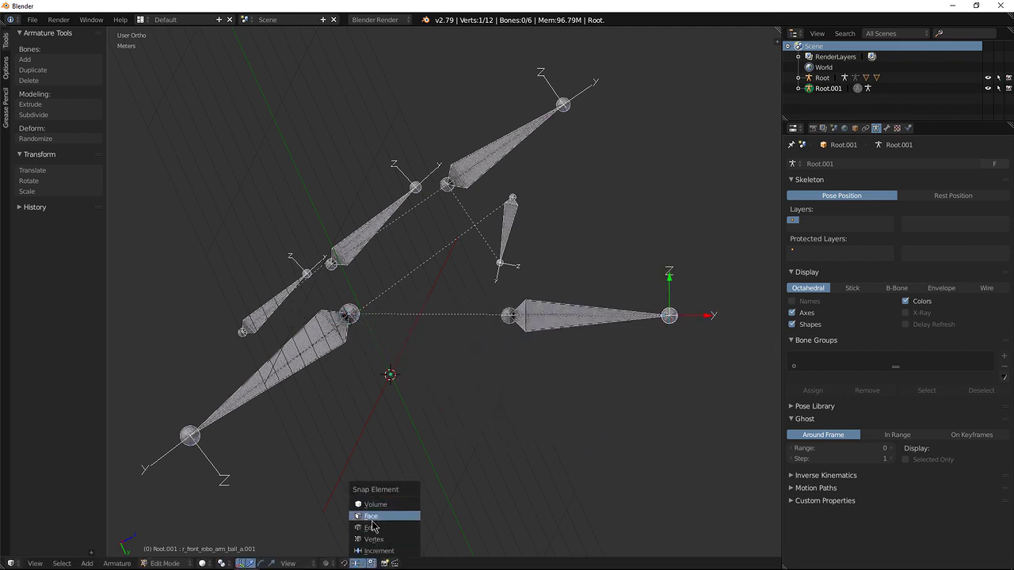
{"action": "left_click", "coordinate": [377, 542]}
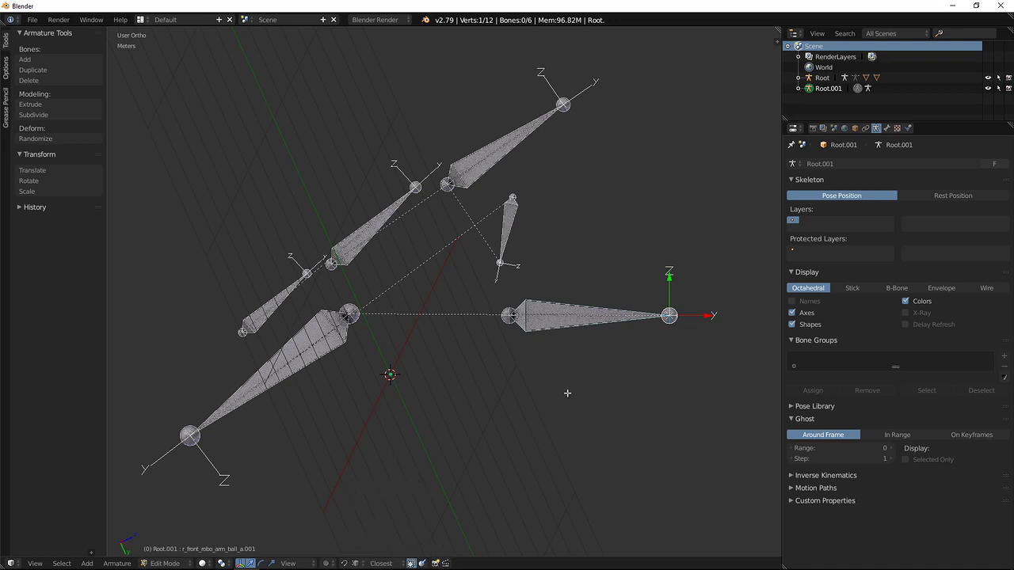
Snap the tail of the r_front_robo_arm_ball_a.001 bone onto the head joint of the r_front_robo_arm_elbow_a.001 bone
{"action": "key", "text": "g"}
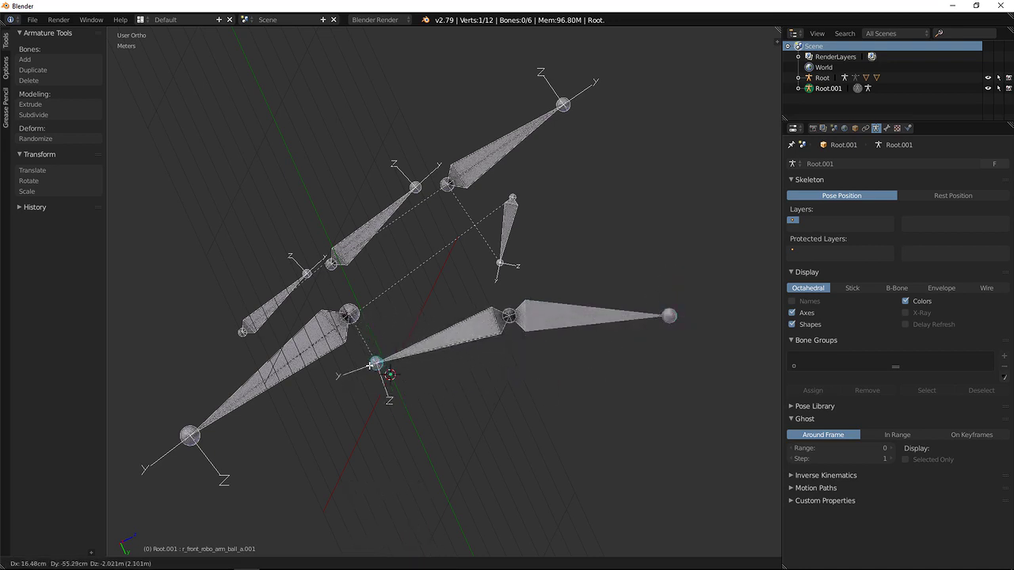
{"action": "left_click", "coordinate": [349, 314]}
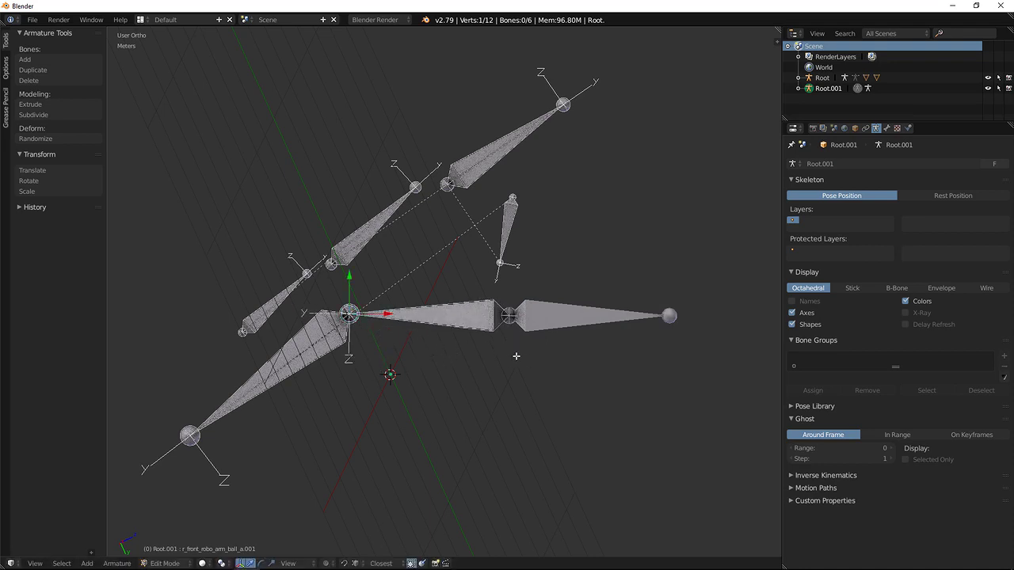
Hide the original Root armature in Object Mode and reopen the Root.001 armature in Edit Mode
{"action": "key", "text": "Tab"}
{"action": "left_click", "coordinate": [551, 325]}
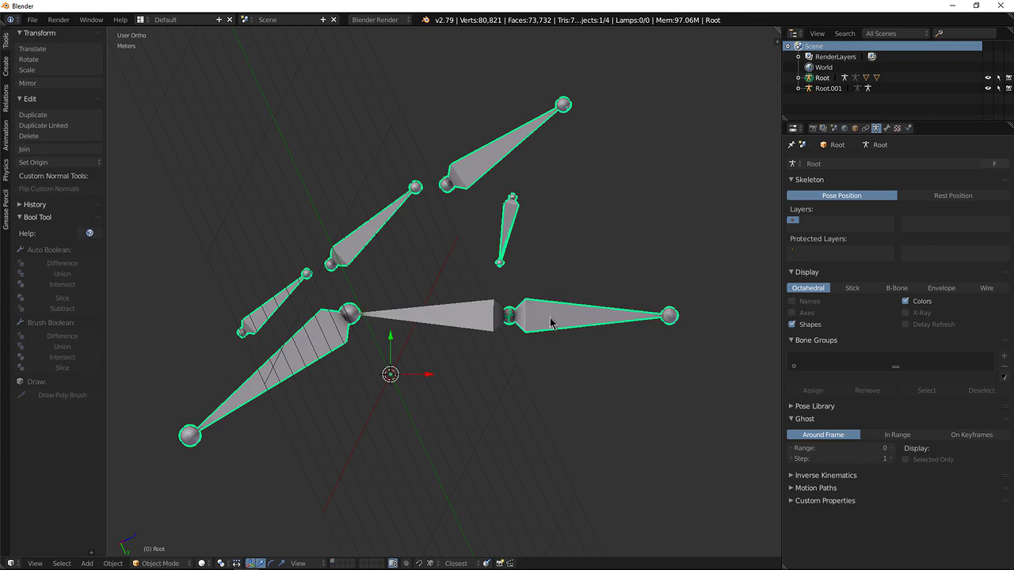
{"action": "key", "text": "h"}
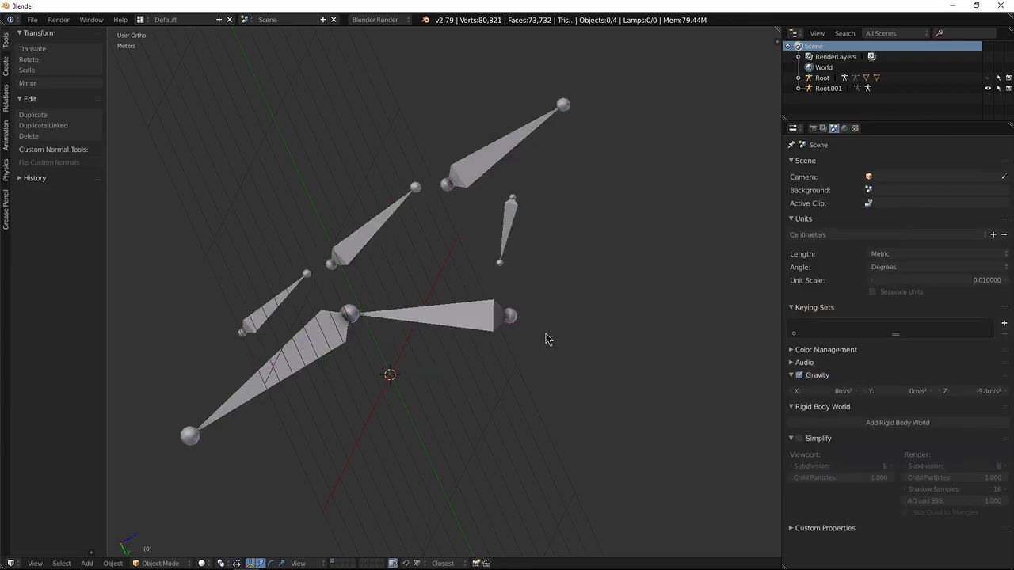
{"action": "left_click", "coordinate": [459, 325]}
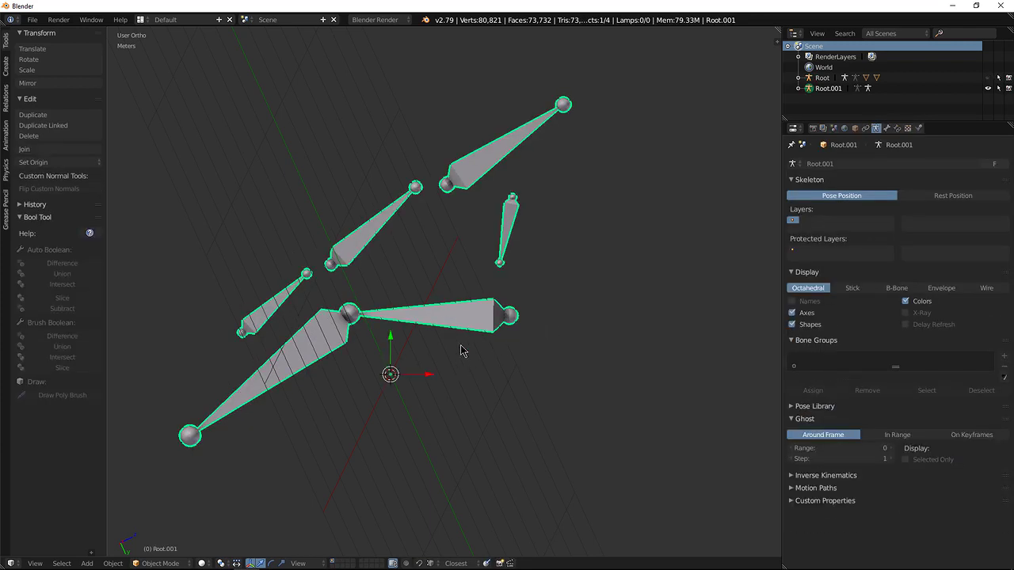
{"action": "key", "text": "Tab"}
Snap the r_front_robo_arm_elbow_a.001 tail onto the elbow_b.001 head, and the elbow_b.001 tail onto the elbow_c.001 head
{"action": "middle_click_drag", "start_coordinate": [410, 348], "coordinate": [428, 365], "text": "shift"}
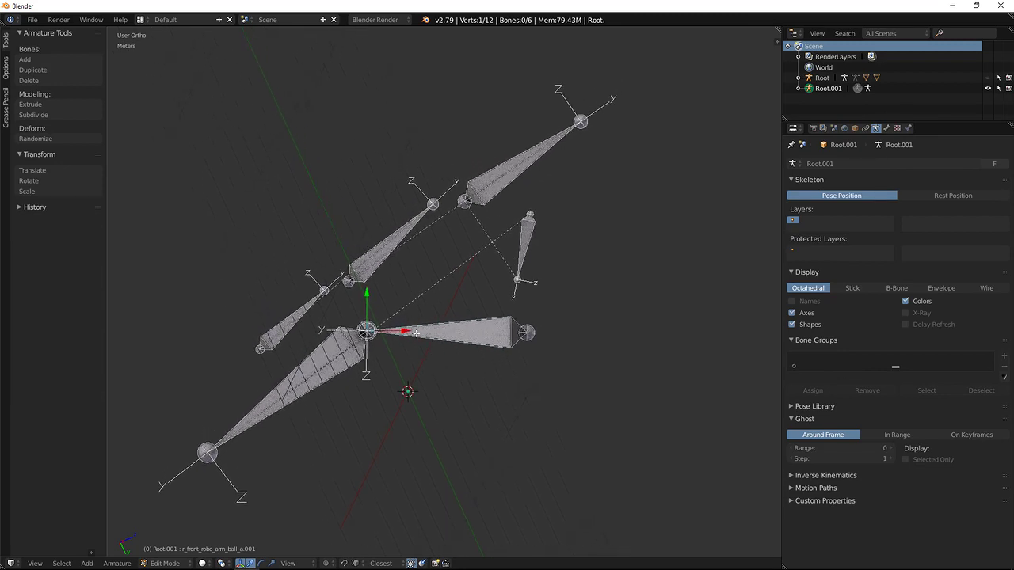
{"action": "left_click", "coordinate": [208, 455]}
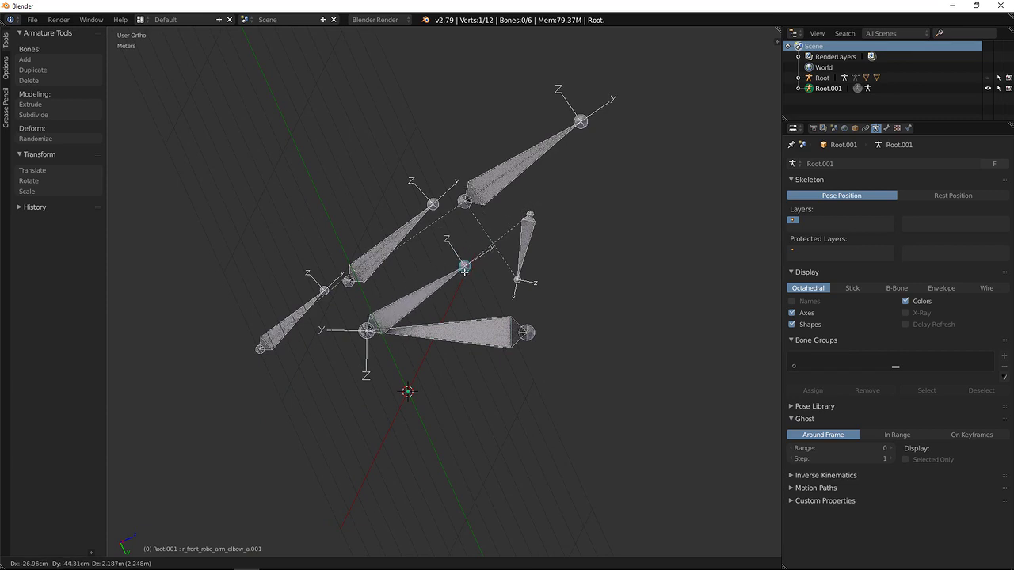
{"action": "left_click", "coordinate": [527, 215]}
{"action": "right_click", "coordinate": [518, 279]}
{"action": "key", "text": "g"}
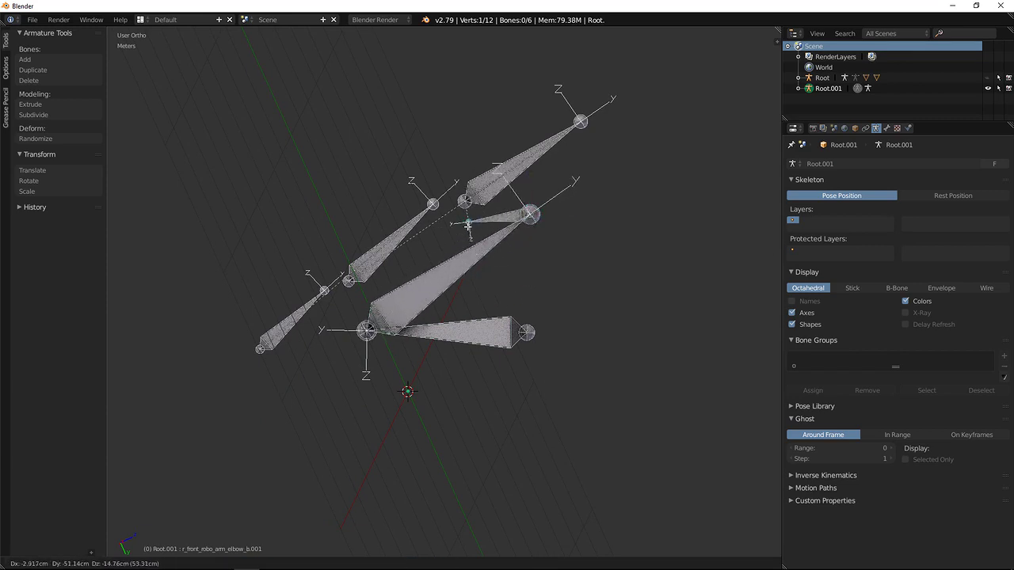
{"action": "left_click", "coordinate": [466, 209]}
Snap the r_front_robo_arm_elbow_c.001 tail onto the r_front_robo_arm_ball_b.001 head, and the ball_b.001 tail onto the finger bone's head
{"action": "right_click", "coordinate": [582, 121]}
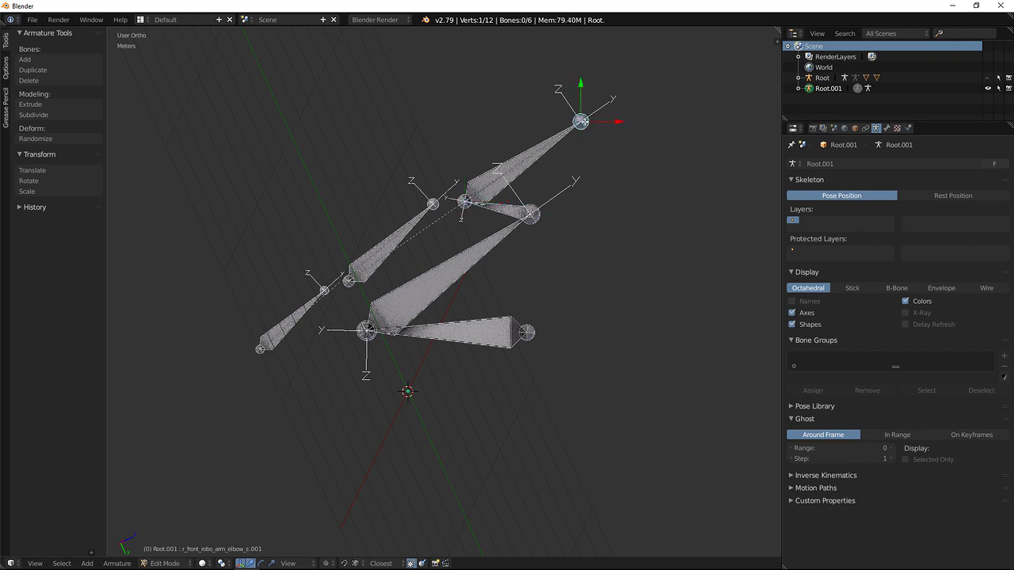
{"action": "key", "text": "g"}
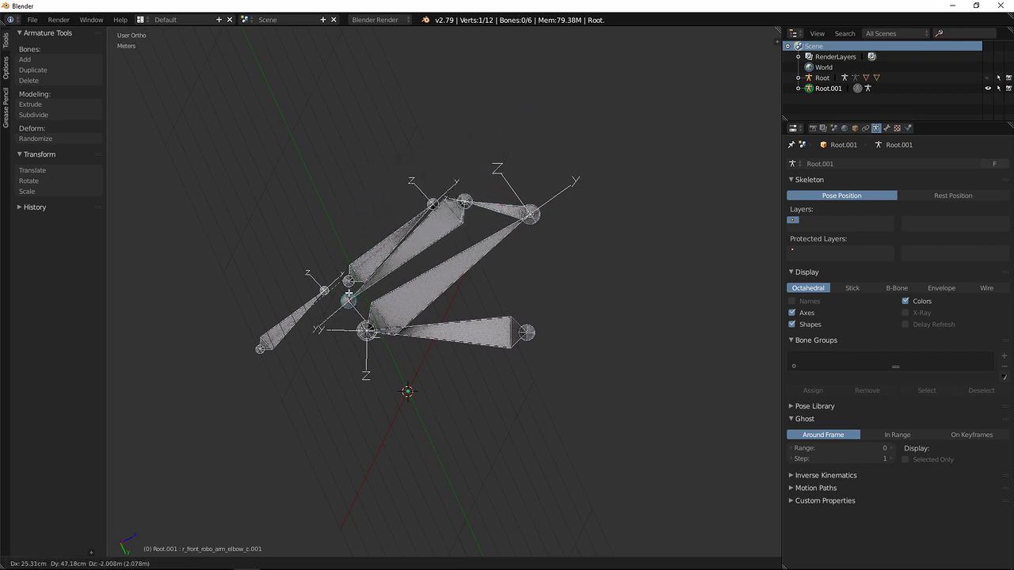
{"action": "left_click", "coordinate": [349, 280]}
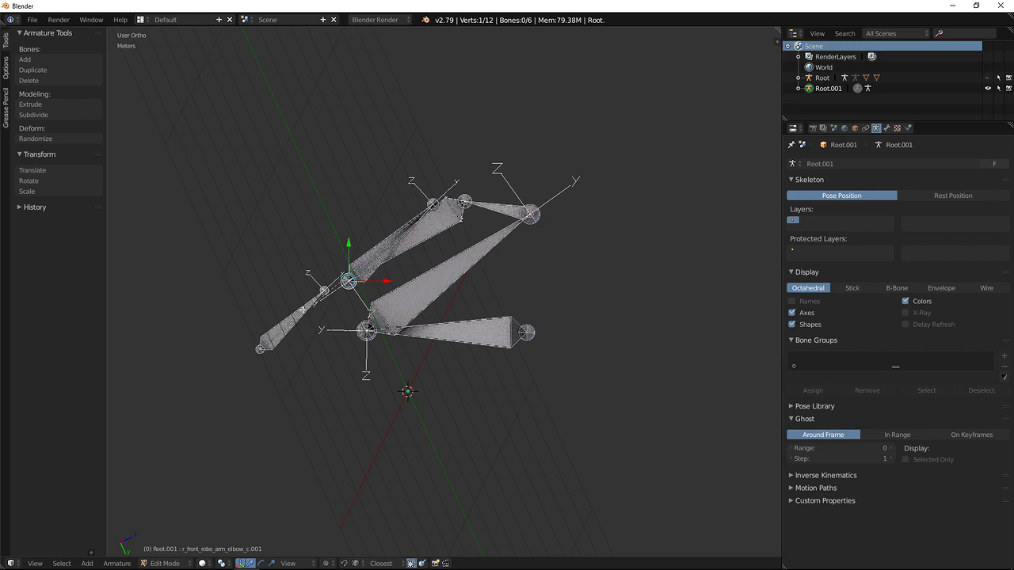
{"action": "right_click", "coordinate": [432, 203]}
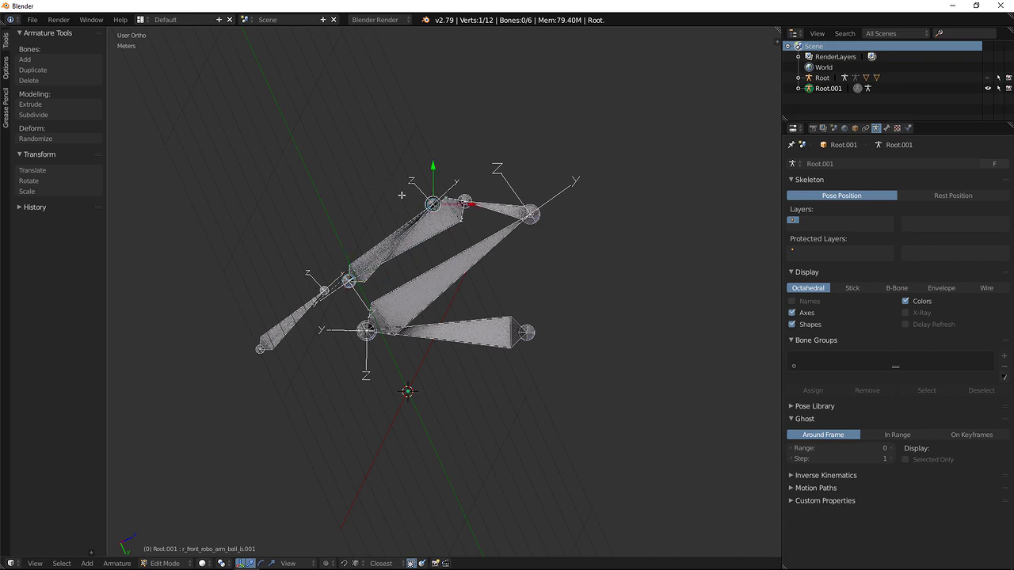
{"action": "key", "text": "g"}
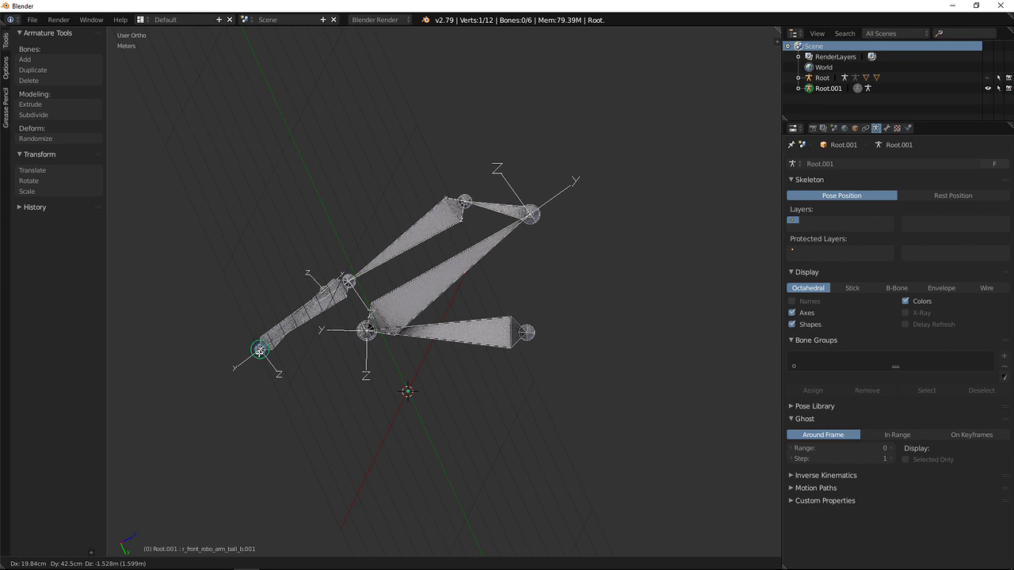
{"action": "left_click", "coordinate": [259, 351]}
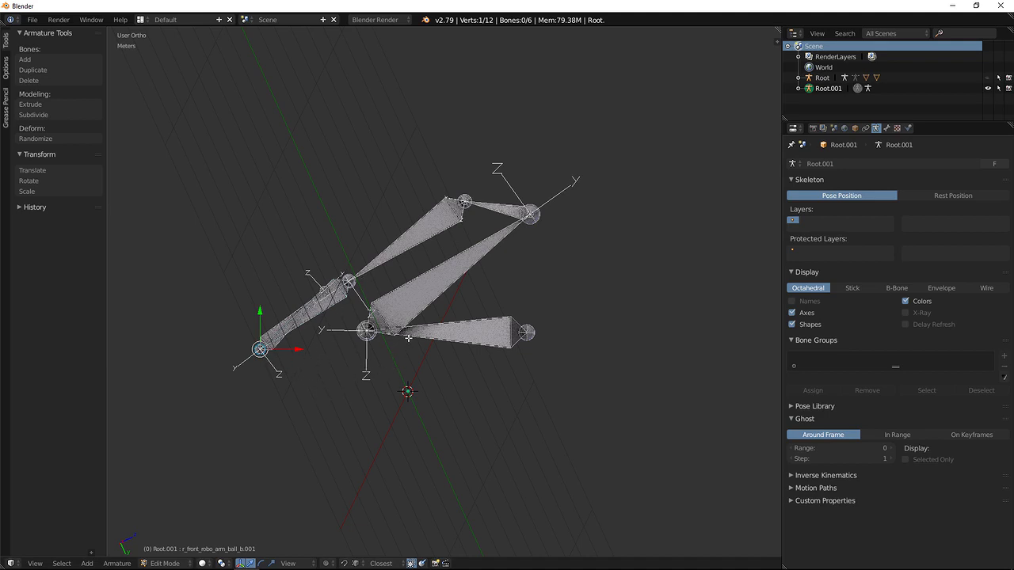
Delete the r_front_mid_finger_1.001 bone from the Root.001 armature
{"action": "middle_click_drag", "start_coordinate": [427, 337], "coordinate": [443, 356]}
{"action": "right_click", "coordinate": [434, 405]}
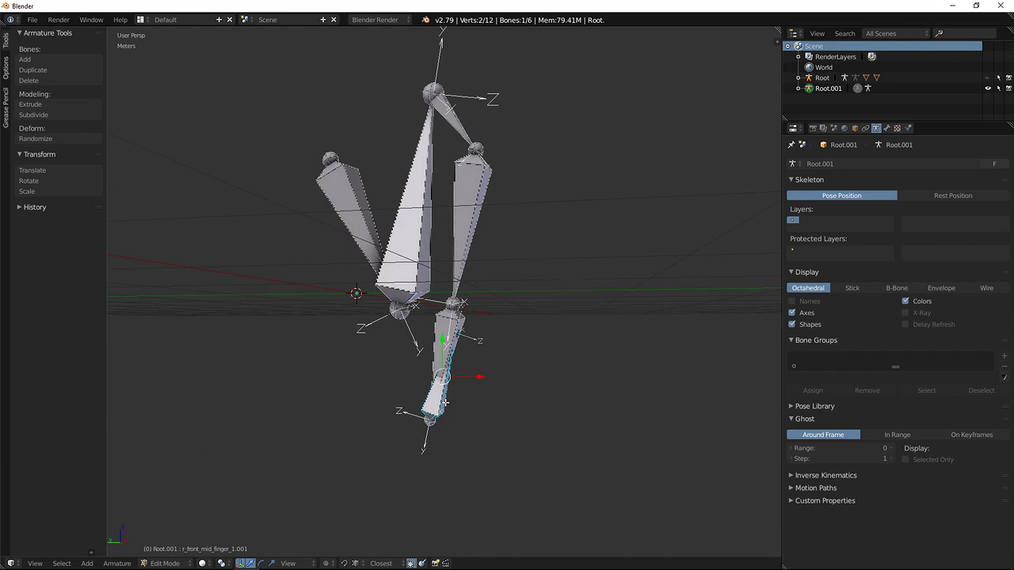
{"action": "left_click", "coordinate": [445, 404]}
{"action": "middle_click_drag", "start_coordinate": [474, 324], "coordinate": [341, 317]}
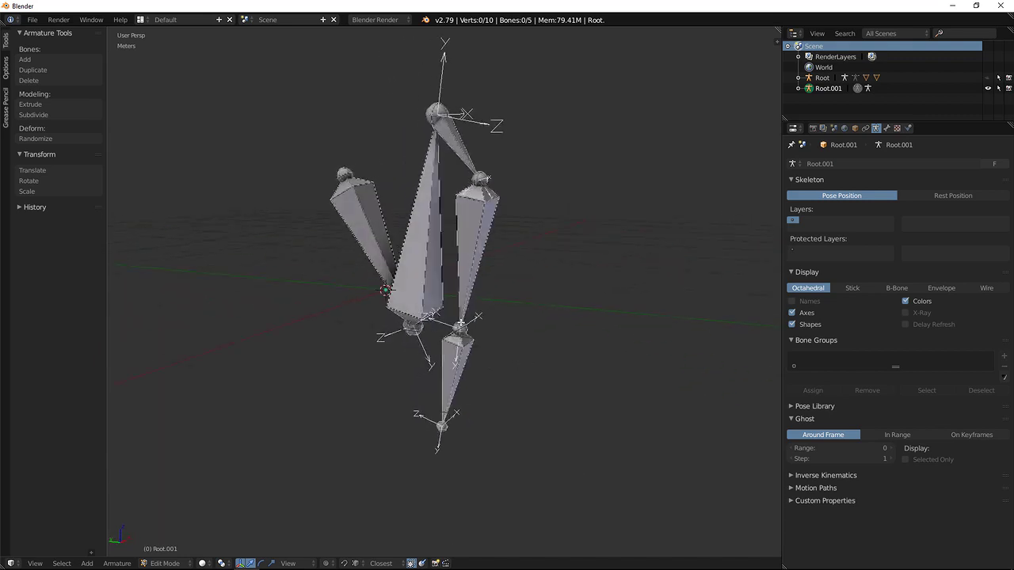
Switch Root.001 to Pose Mode and try rotating the r_front_robo_arm_elbow_c.001 bone freely and about the X and Y axes
{"action": "key", "text": "Tab"}
{"action": "key", "text": "ctrl+Tab"}
{"action": "mouse_move", "coordinate": [457, 301]}
{"action": "middle_mouse_down"}
{"action": "mouse_move", "coordinate": [480, 280]}
{"action": "mouse_move", "coordinate": [448, 292]}
{"action": "middle_mouse_up"}
{"action": "right_click", "coordinate": [458, 262]}
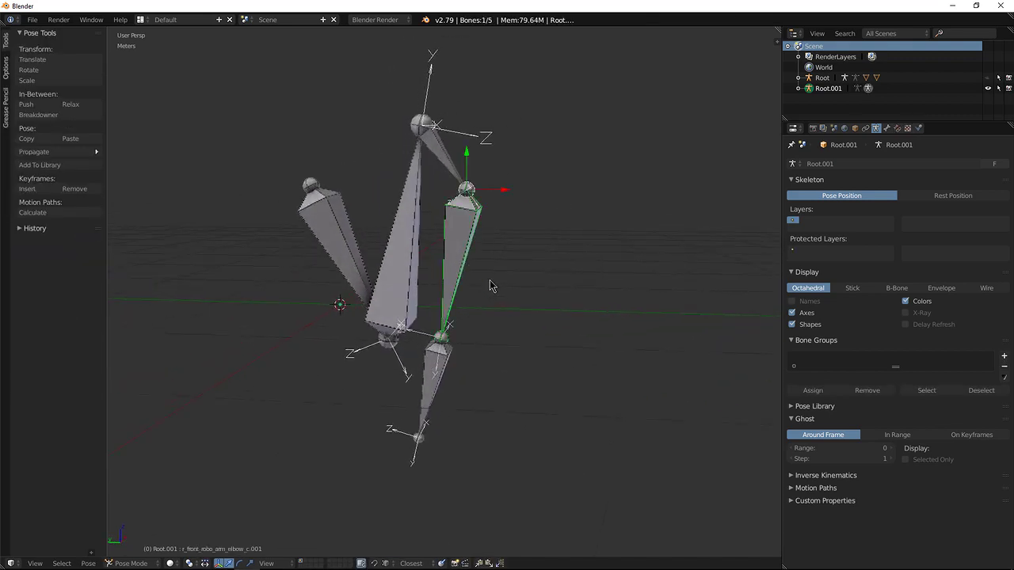
{"action": "key", "text": "r"}
{"action": "key", "text": "r"}
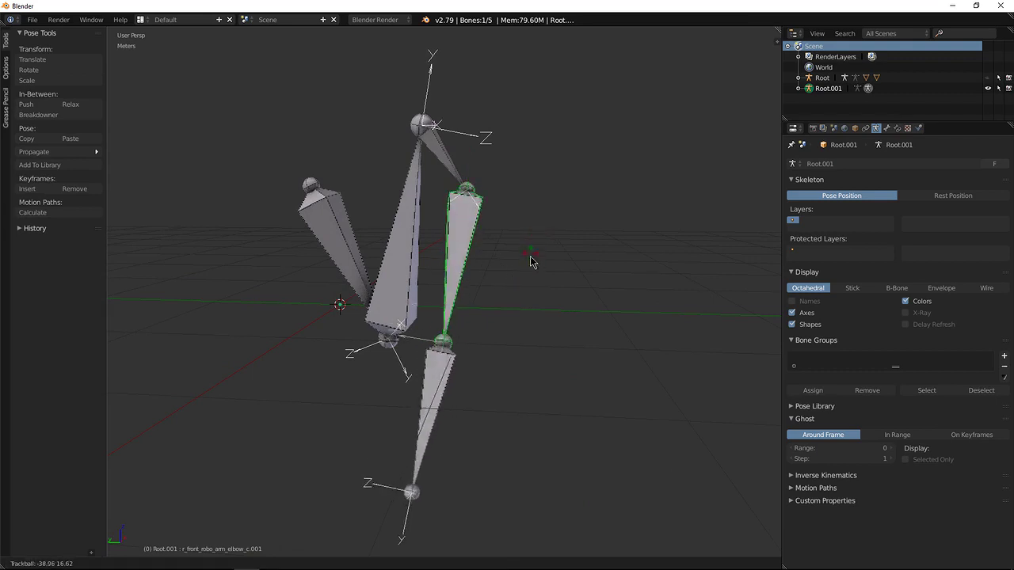
{"action": "key", "text": "x"}
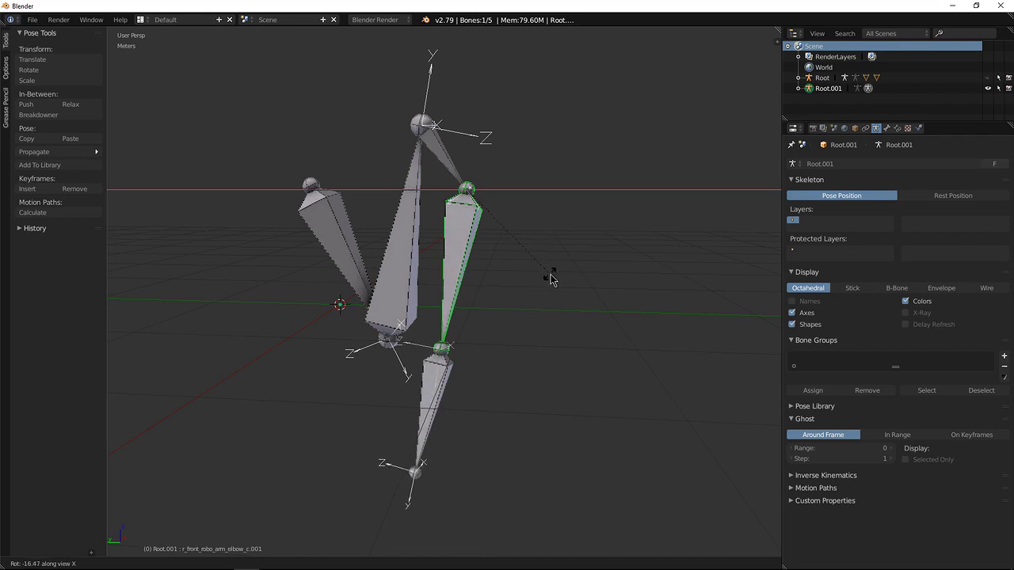
{"action": "key", "text": "x"}
{"action": "key", "text": "x"}
{"action": "key", "text": "y"}
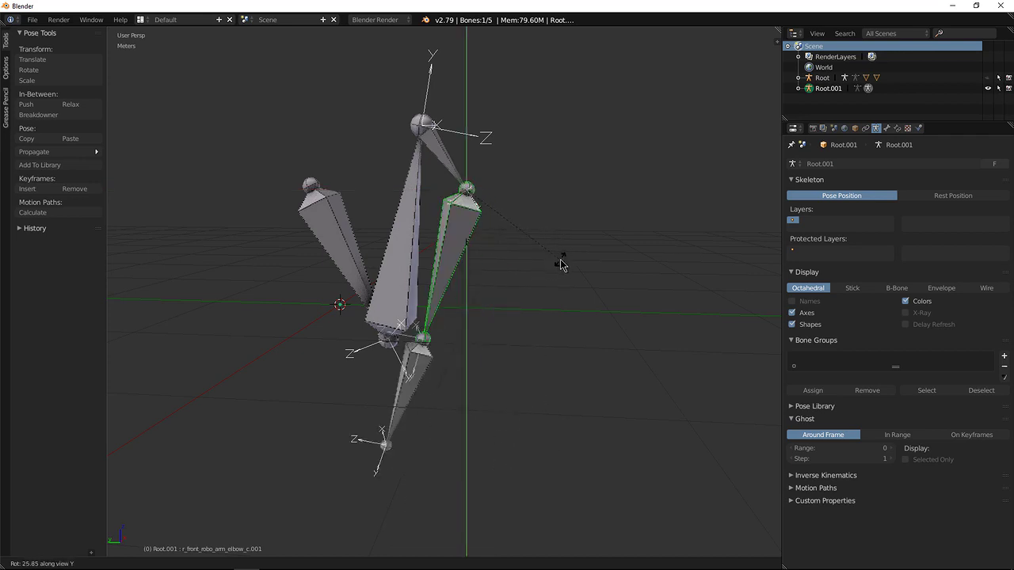
{"action": "key", "text": "x"}
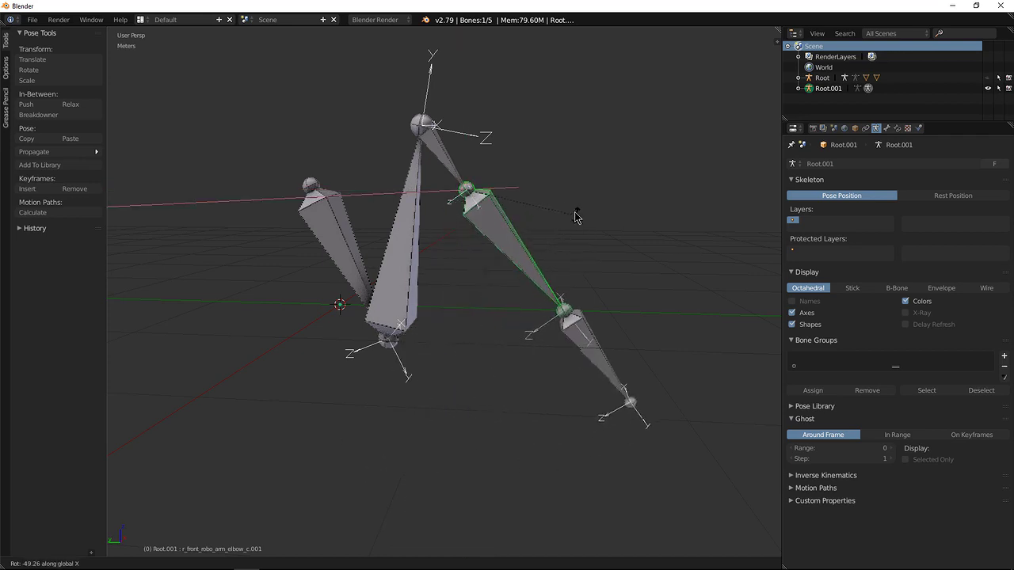
{"action": "left_click", "coordinate": [577, 210]}
Try rotating the r_front_robo_arm_elbow_c.001 bone about the view's X axis from another angle
{"action": "middle_click_drag", "start_coordinate": [576, 210], "coordinate": [476, 298]}
{"action": "key", "text": "r"}
{"action": "key", "text": "x"}
{"action": "key", "text": "x"}
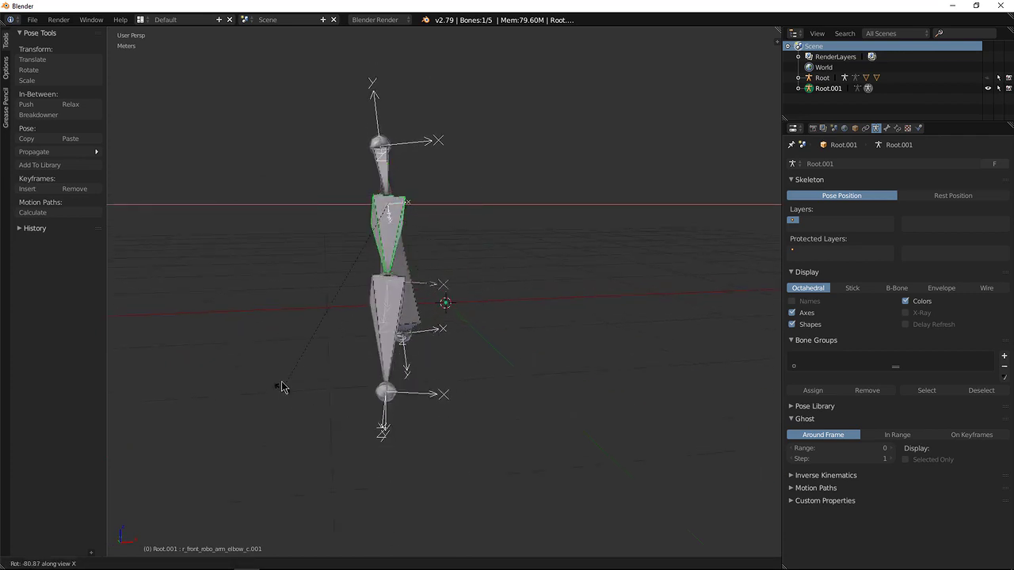
{"action": "left_click", "coordinate": [351, 380]}
{"action": "middle_click_drag", "start_coordinate": [350, 381], "coordinate": [452, 356]}
Set the transform orientation to Local and test rotating the r_front_robo_arm_elbow_c.001 bone about the X axis
{"action": "left_click", "coordinate": [288, 561]}
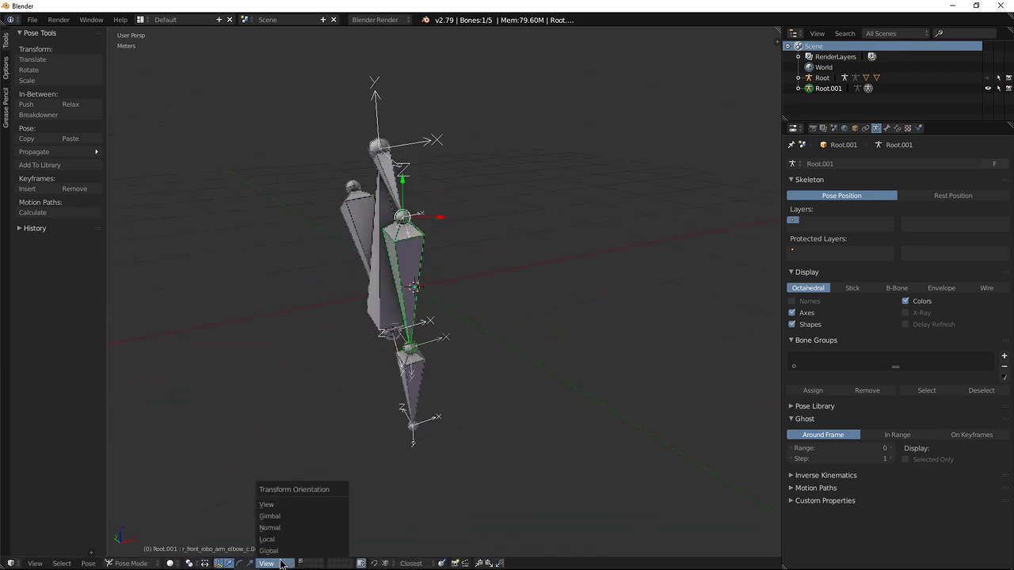
{"action": "left_click", "coordinate": [294, 538]}
{"action": "middle_click_drag", "start_coordinate": [441, 316], "coordinate": [472, 307]}
{"action": "key", "text": "r"}
{"action": "key", "text": "x"}
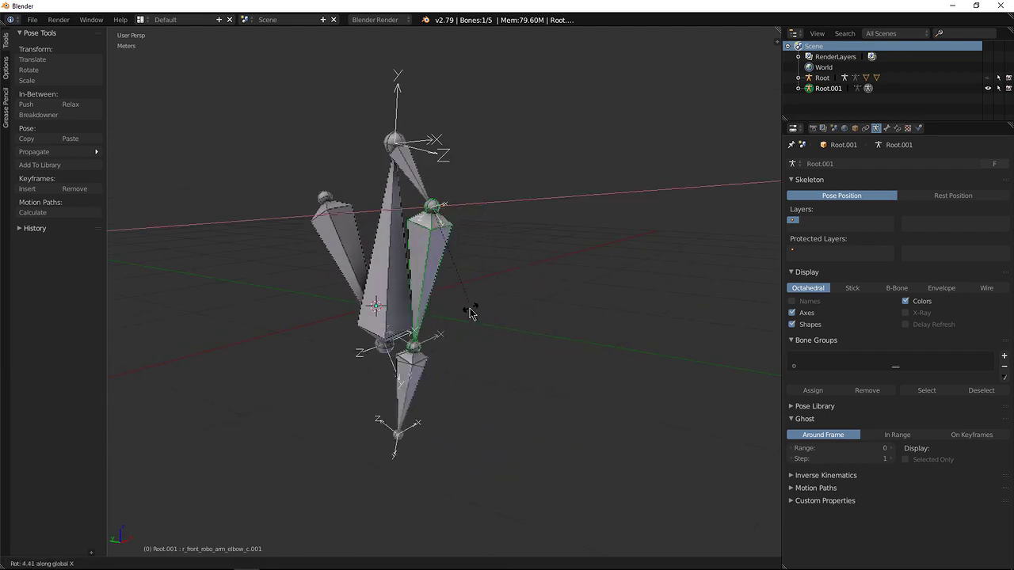
{"action": "left_click", "coordinate": [584, 235]}
{"action": "middle_click_drag", "start_coordinate": [583, 235], "coordinate": [475, 309]}
Deselect all bones of the Root.001 armature and leave Pose Mode
{"action": "middle_click_drag", "start_coordinate": [429, 252], "coordinate": [337, 200]}
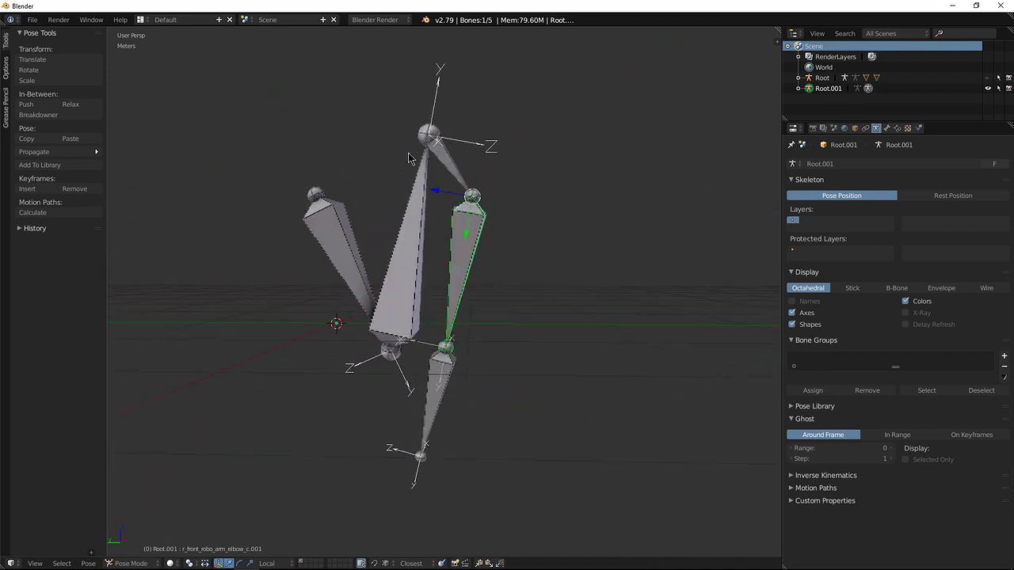
{"action": "middle_click_drag", "start_coordinate": [525, 262], "coordinate": [484, 290]}
{"action": "key", "text": "a"}
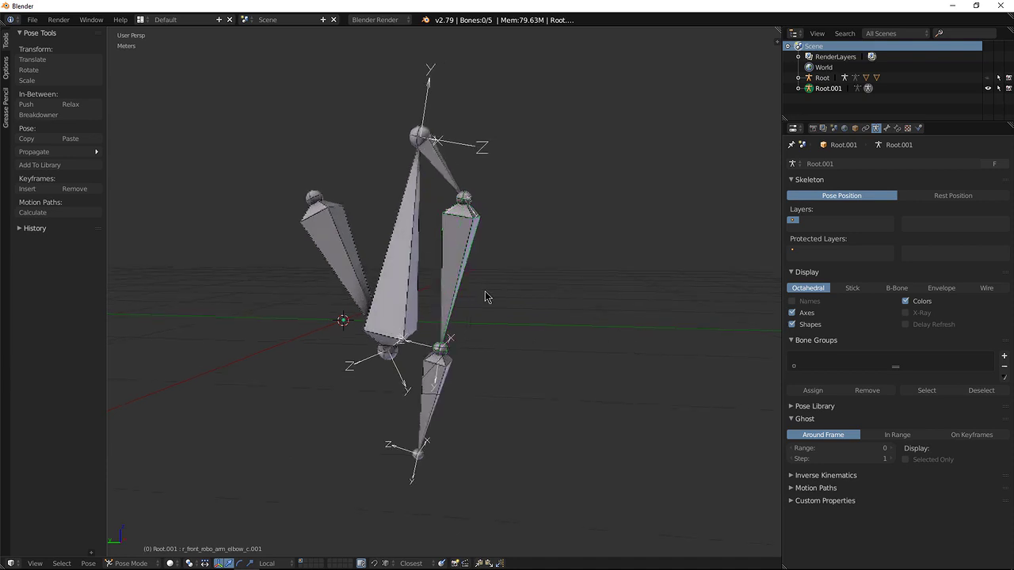
{"action": "key", "text": "ctrl+Tab"}
Unhide the original Root armature to compare its bones with the realigned arm chain
{"action": "middle_click_drag", "start_coordinate": [485, 296], "coordinate": [420, 339]}
{"action": "key", "text": "alt+h"}
{"action": "right_click", "coordinate": [421, 244]}
{"action": "key", "text": "h"}
{"action": "right_click", "coordinate": [420, 339]}
{"action": "key", "text": "h"}
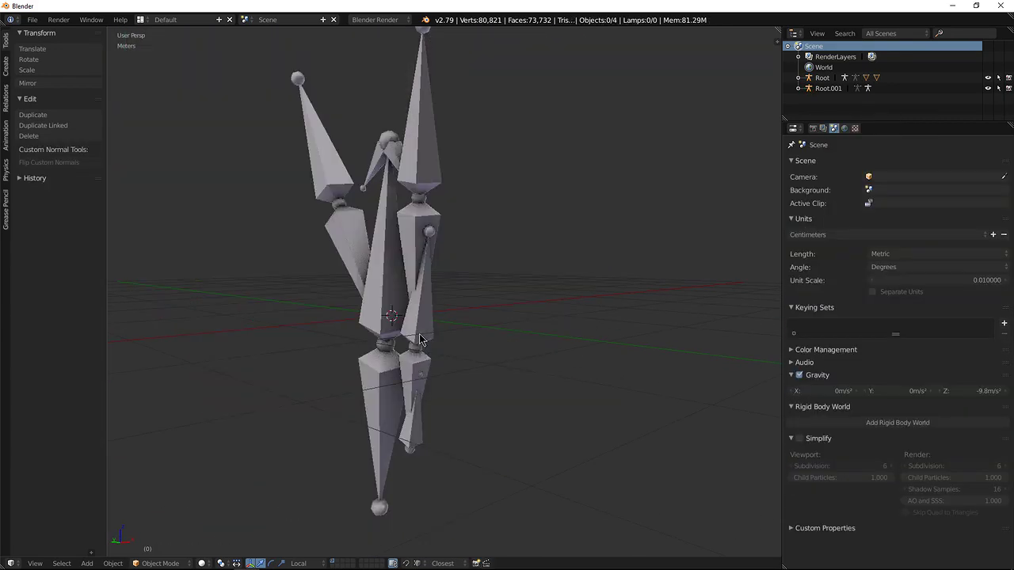
{"action": "middle_click_drag", "start_coordinate": [443, 330], "coordinate": [407, 313]}
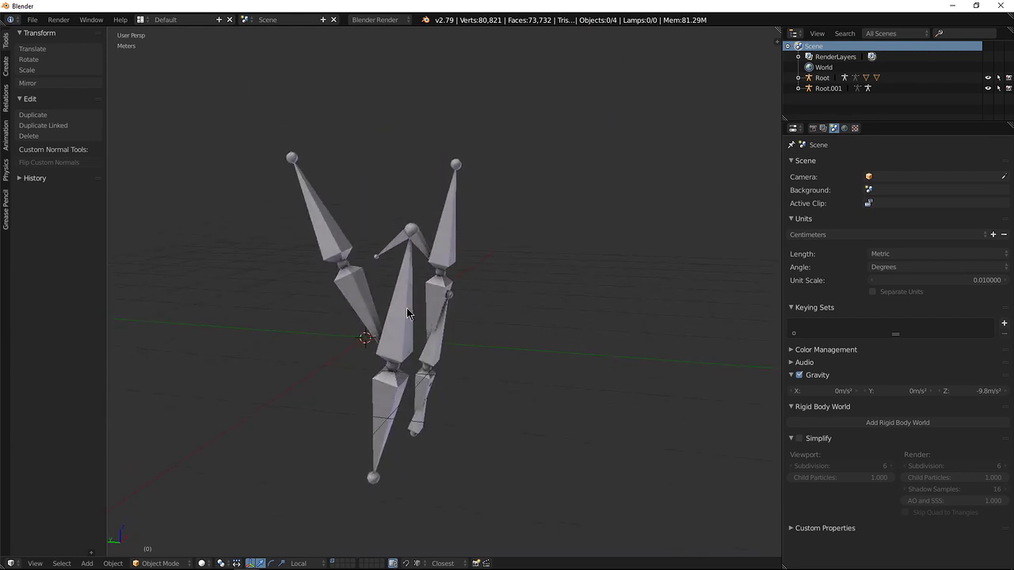
Hide the original Root armature again and select the Root.001 armature
{"action": "right_click", "coordinate": [358, 287]}
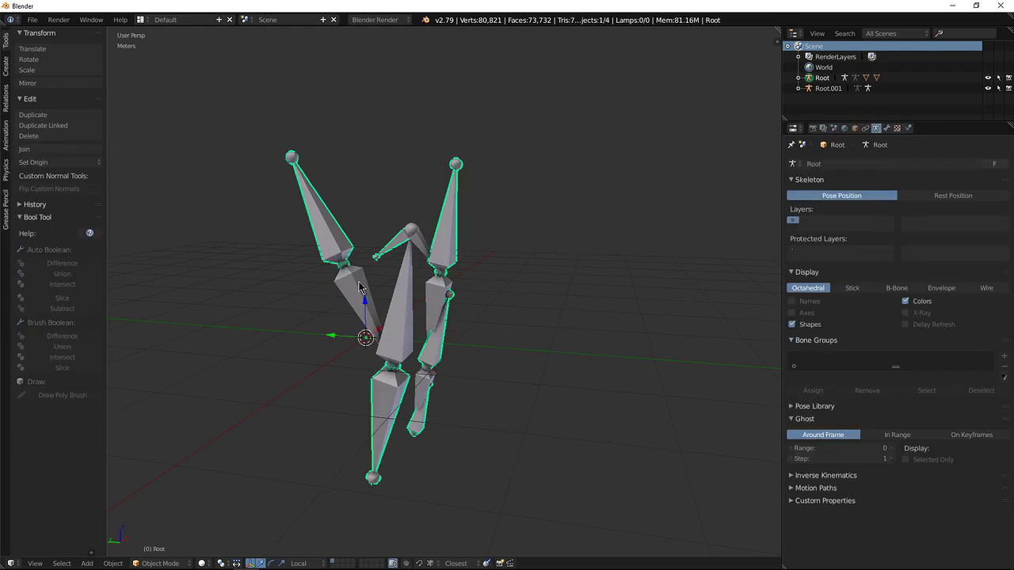
{"action": "key", "text": "h"}
{"action": "right_click", "coordinate": [360, 292]}
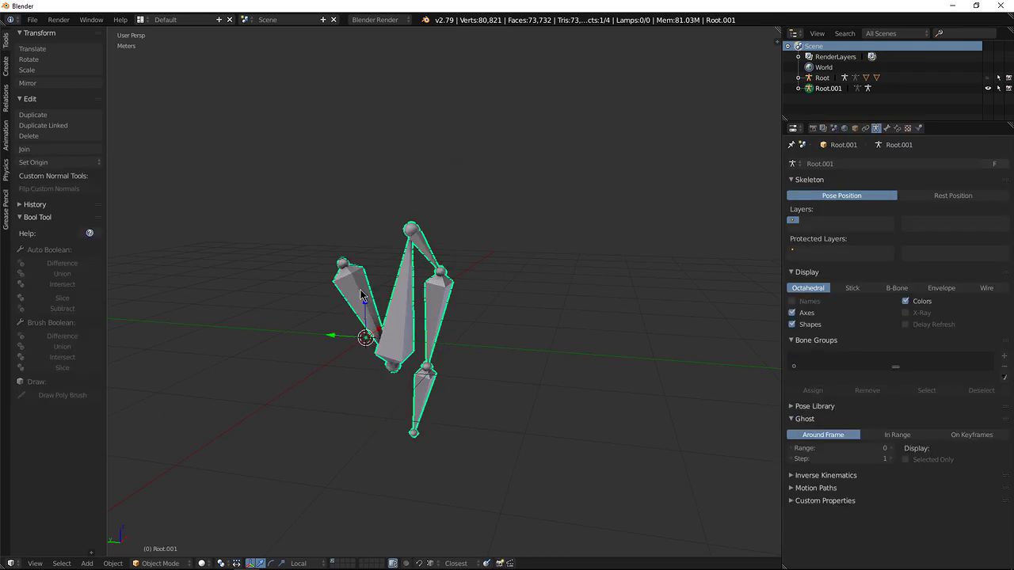
{"action": "scroll", "coordinate": [361, 293], "scroll_direction": "up", "scroll_amount": 4}
{"action": "middle_click_drag", "start_coordinate": [509, 264], "coordinate": [417, 264]}
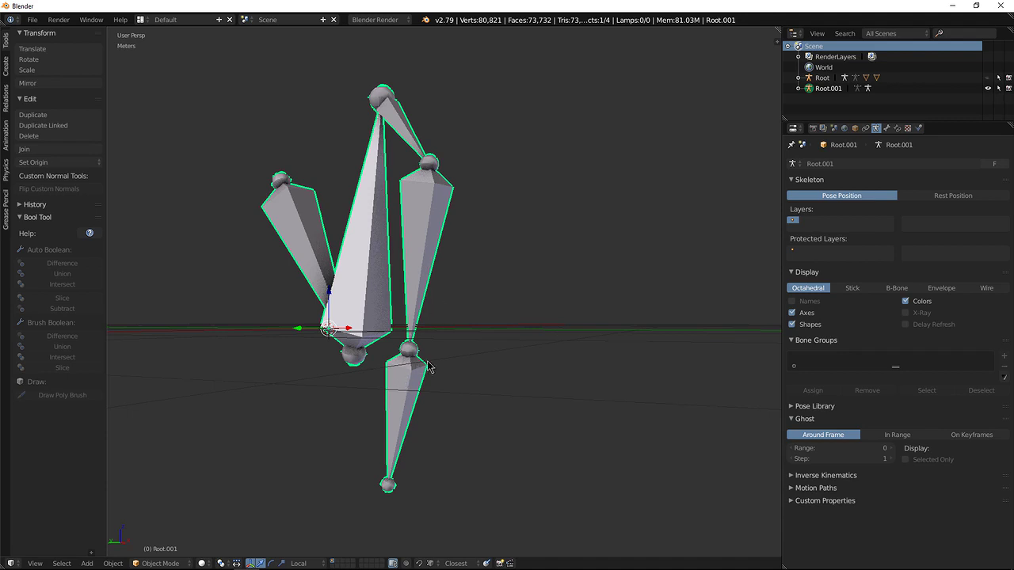
{"action": "middle_click_drag", "start_coordinate": [464, 371], "coordinate": [472, 331]}
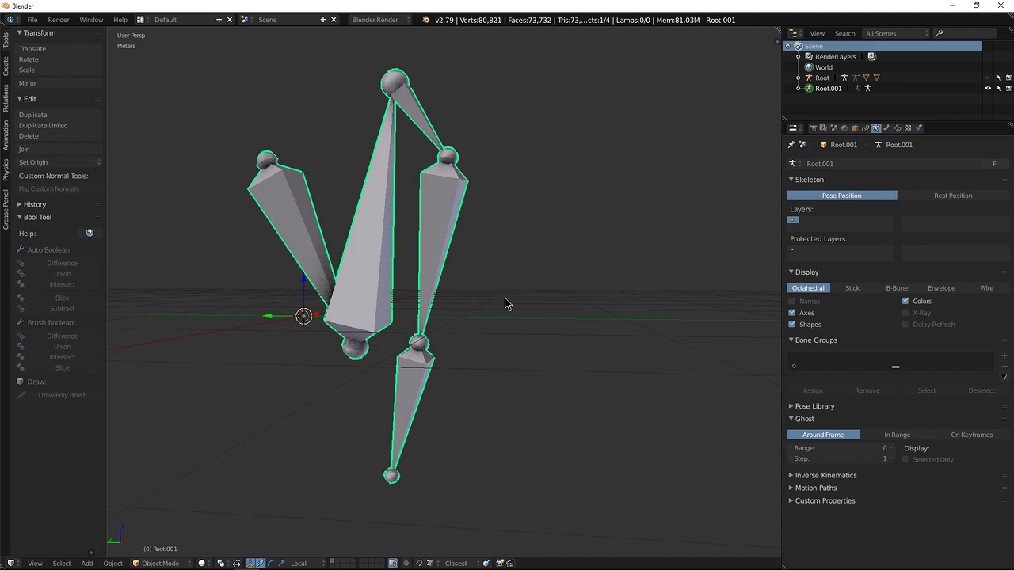
{"action": "middle_click_drag", "start_coordinate": [468, 318], "coordinate": [438, 354]}
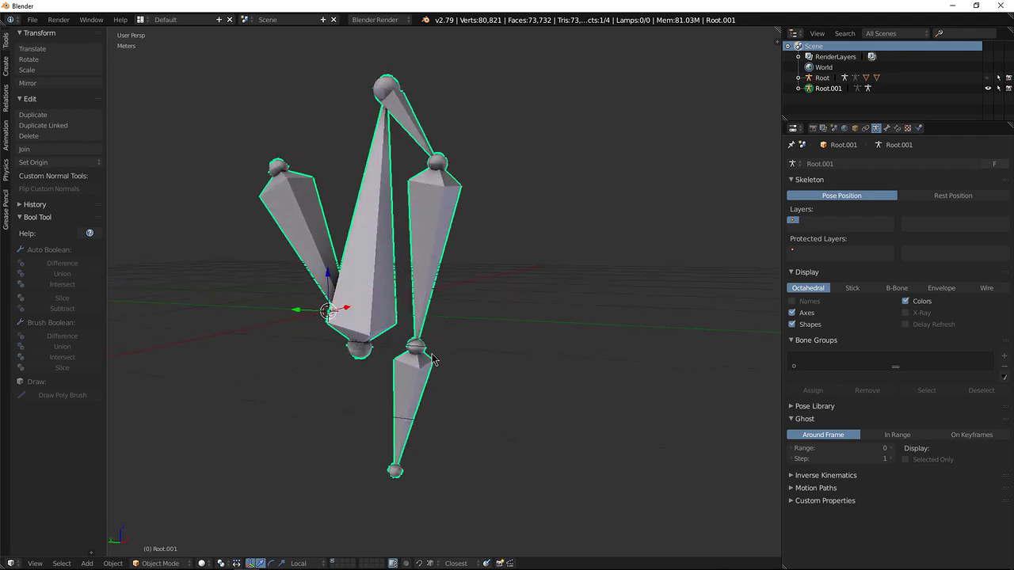
{"action": "middle_click_drag", "start_coordinate": [418, 360], "coordinate": [450, 354], "text": "shift"}
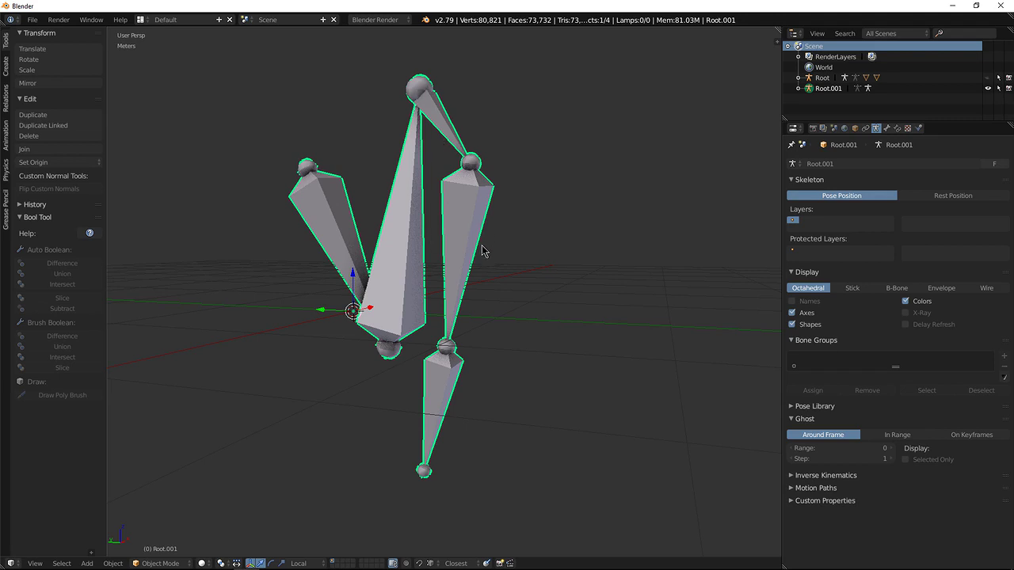
{"action": "middle_click_drag", "start_coordinate": [432, 315], "coordinate": [438, 315]}
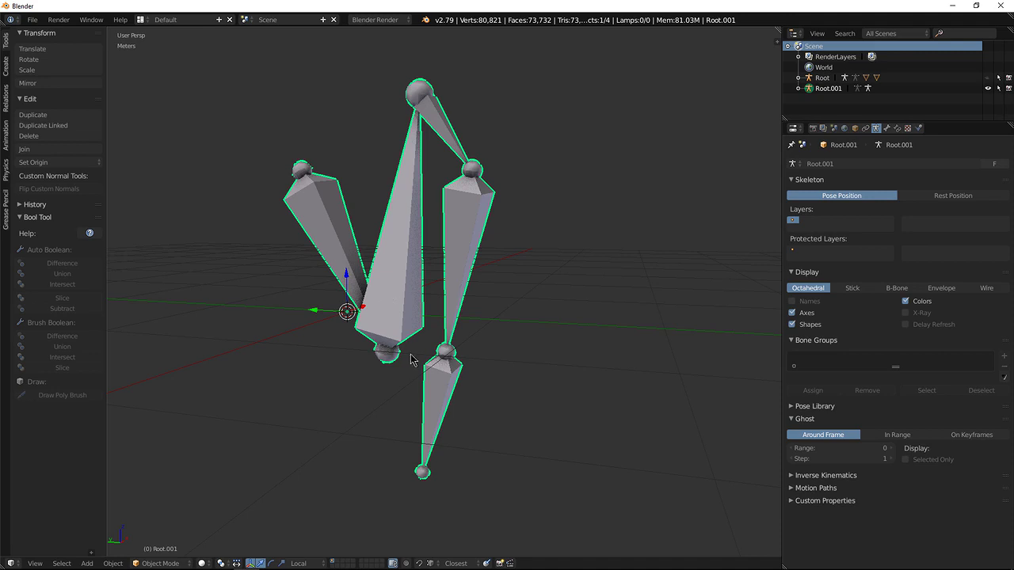
Enter Edit Mode on the Root.001 armature and select the joint sphere between its lowest bone and the bone above it
{"action": "key", "text": "Tab"}
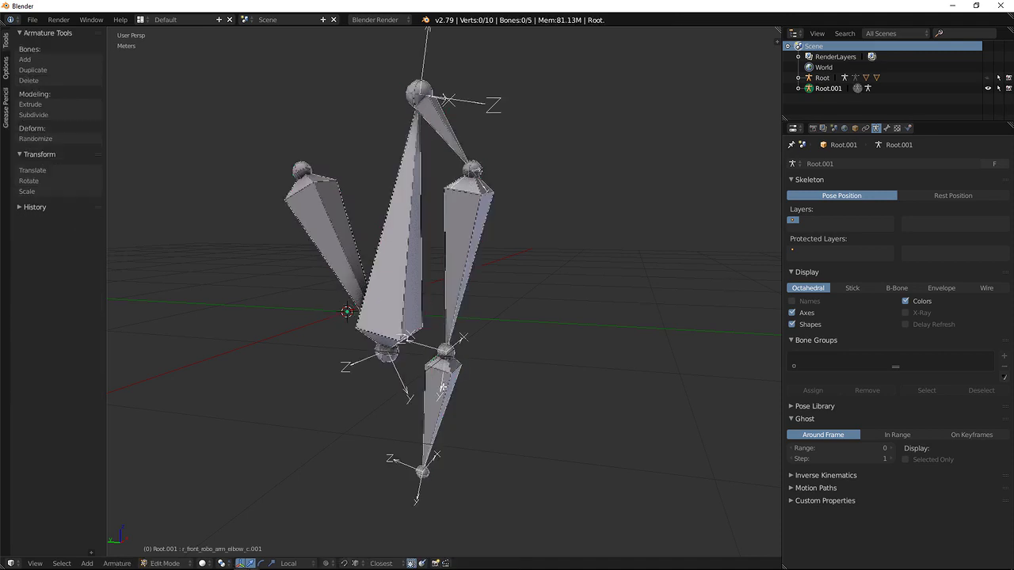
{"action": "right_click", "coordinate": [448, 356]}
{"action": "mouse_move", "coordinate": [457, 397]}
{"action": "middle_mouse_down"}
{"action": "mouse_move", "coordinate": [436, 390]}
{"action": "mouse_move", "coordinate": [446, 385]}
{"action": "middle_mouse_up"}
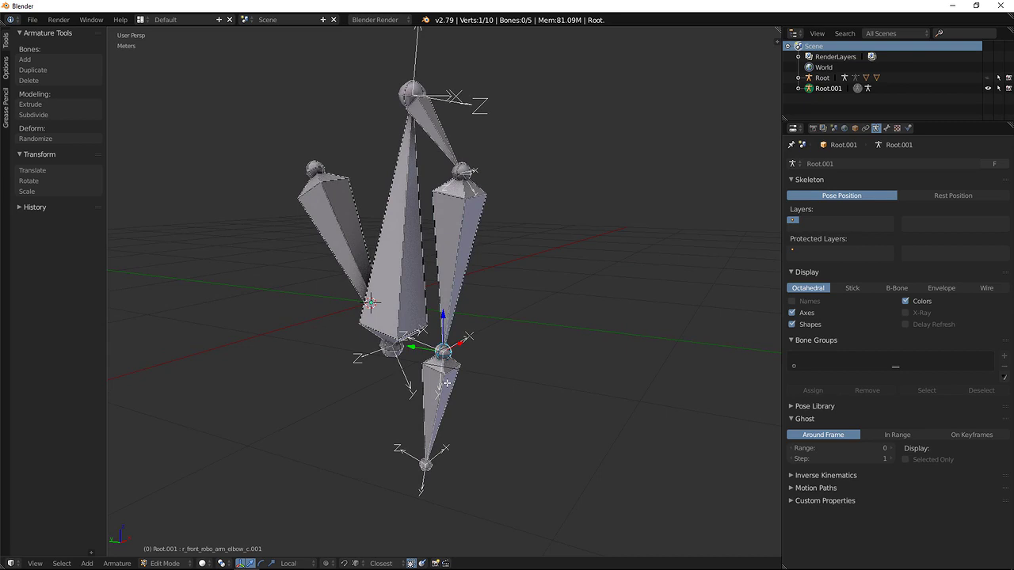
{"action": "middle_click_drag", "start_coordinate": [447, 360], "coordinate": [433, 361]}
{"action": "mouse_move", "coordinate": [447, 368]}
{"action": "middle_mouse_down"}
{"action": "mouse_move", "coordinate": [460, 356]}
{"action": "mouse_move", "coordinate": [445, 366]}
{"action": "mouse_move", "coordinate": [451, 380]}
{"action": "mouse_move", "coordinate": [441, 358]}
{"action": "mouse_move", "coordinate": [448, 344]}
{"action": "mouse_move", "coordinate": [442, 356]}
{"action": "middle_mouse_up"}
{"action": "scroll", "coordinate": [444, 370], "scroll_direction": "up", "scroll_amount": 1}
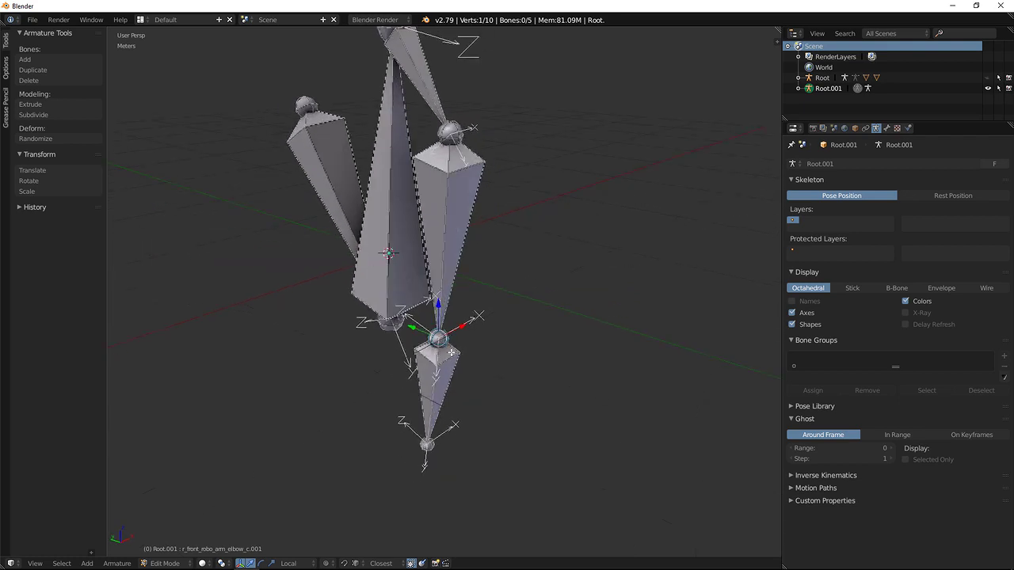
{"action": "middle_click_drag", "start_coordinate": [441, 310], "coordinate": [446, 346]}
{"action": "middle_click_drag", "start_coordinate": [438, 297], "coordinate": [452, 346]}
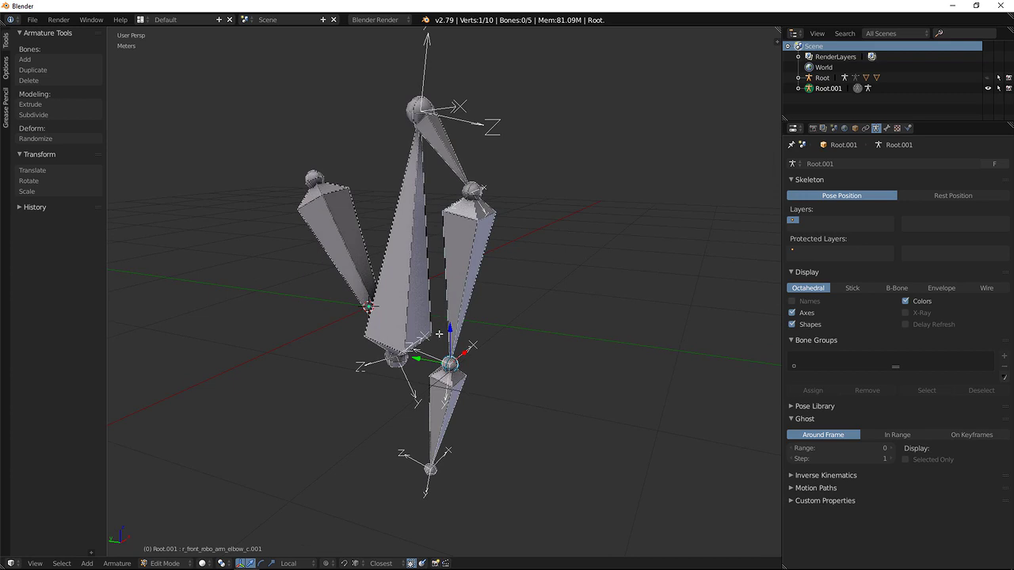
Examine the head and tail transform values of the r_front_robo_arm_elbow_c.001 bone and the axes at the selected joint
{"action": "key", "text": "n"}
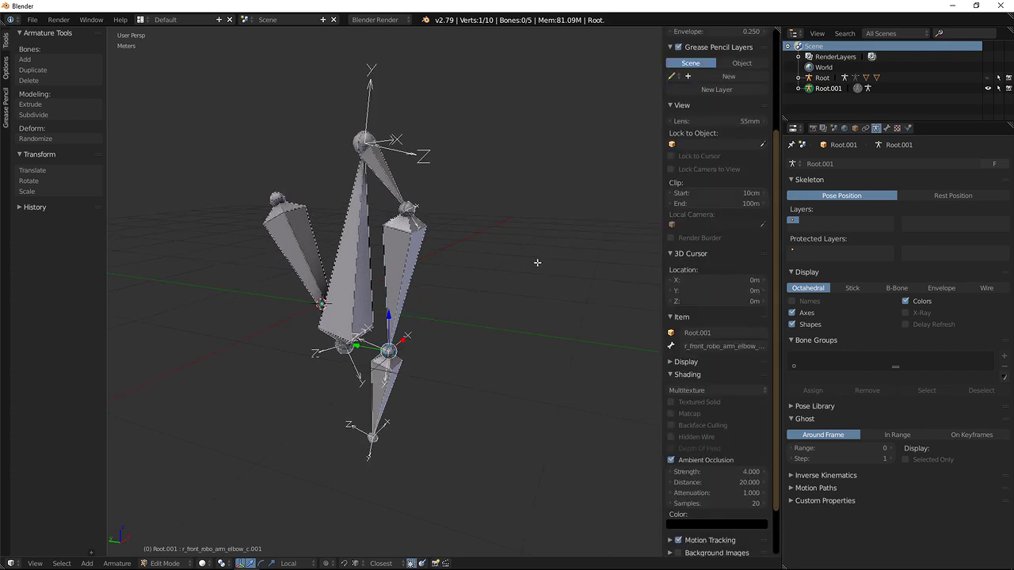
{"action": "scroll", "coordinate": [572, 208], "scroll_direction": "up", "scroll_amount": 8}
{"action": "scroll", "coordinate": [580, 199], "scroll_direction": "down", "scroll_amount": 4}
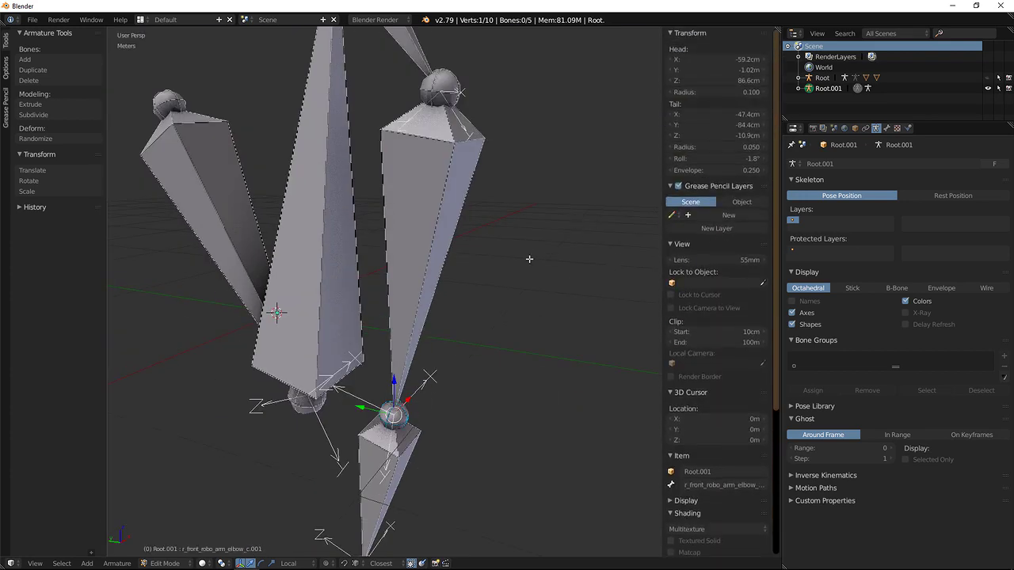
{"action": "middle_click_drag", "start_coordinate": [503, 244], "coordinate": [494, 198]}
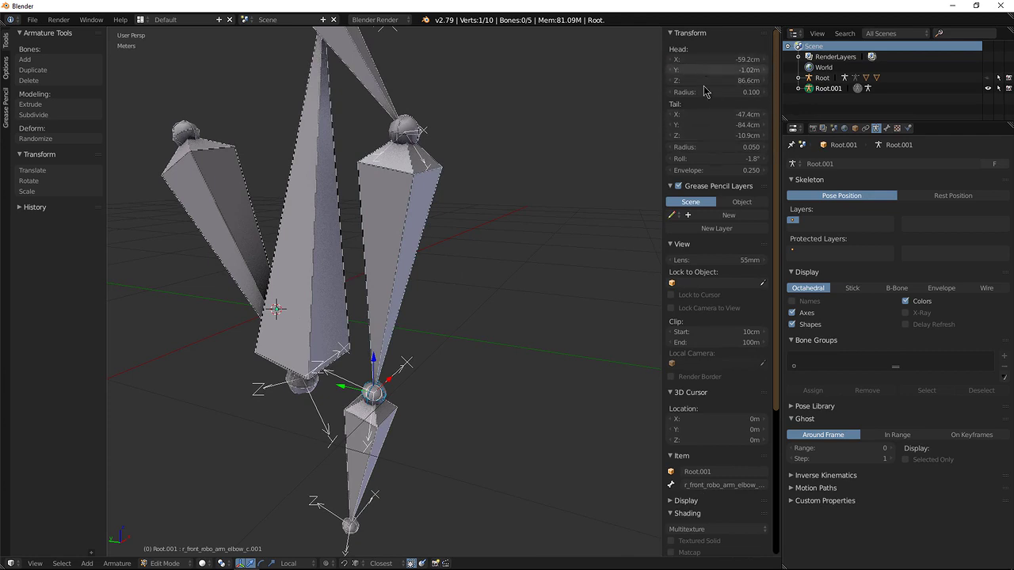
{"action": "middle_click_drag", "start_coordinate": [432, 314], "coordinate": [443, 291], "text": "shift"}
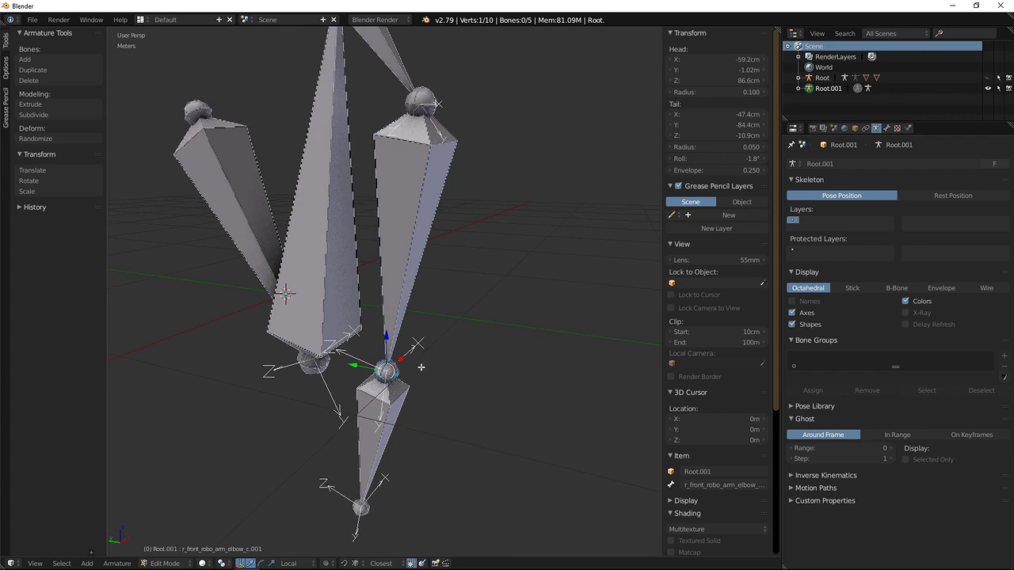
{"action": "scroll", "coordinate": [444, 289], "scroll_direction": "down", "scroll_amount": 2}
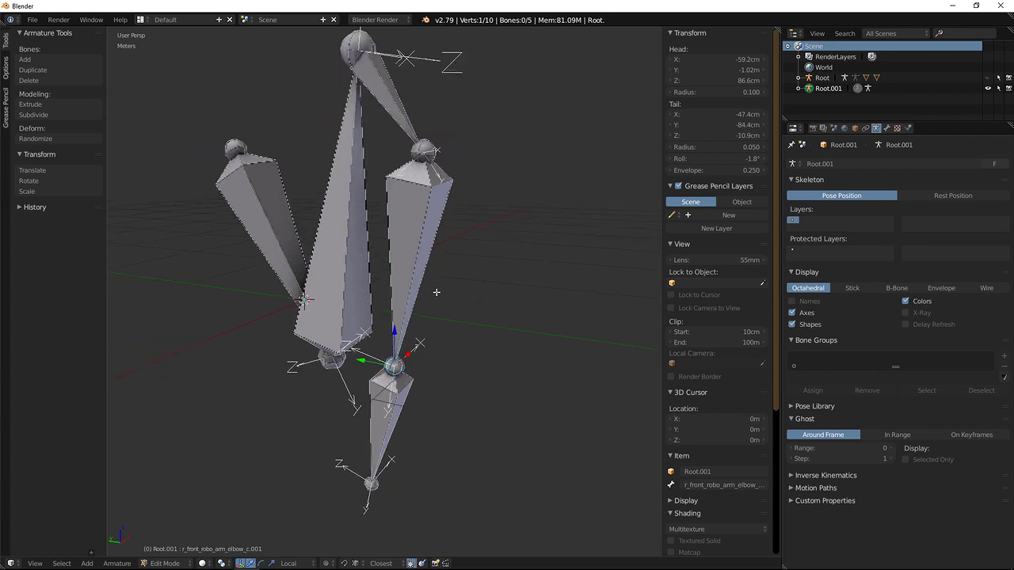
{"action": "middle_click_drag", "start_coordinate": [429, 300], "coordinate": [436, 340]}
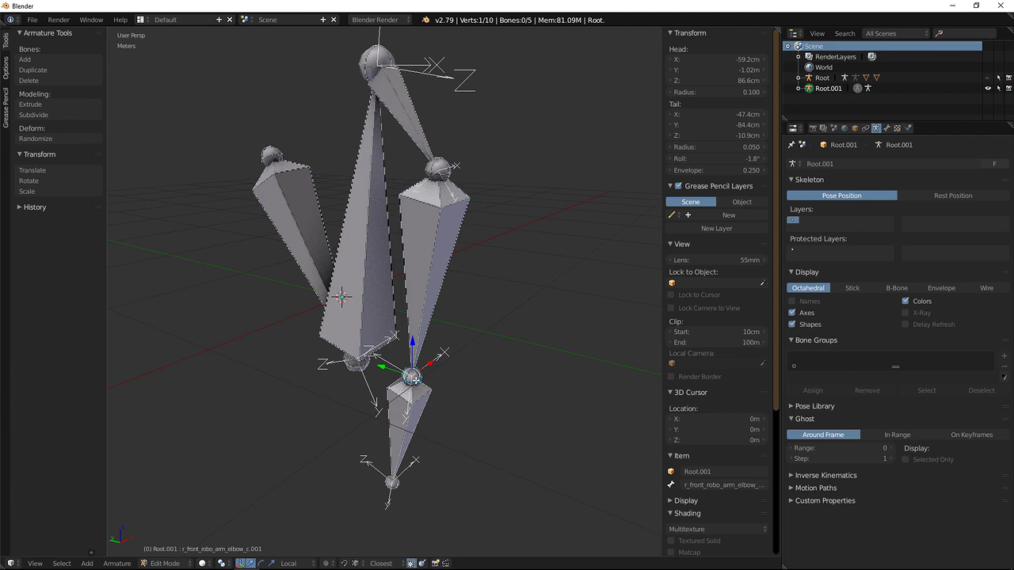
{"action": "middle_click_drag", "start_coordinate": [426, 342], "coordinate": [363, 353]}
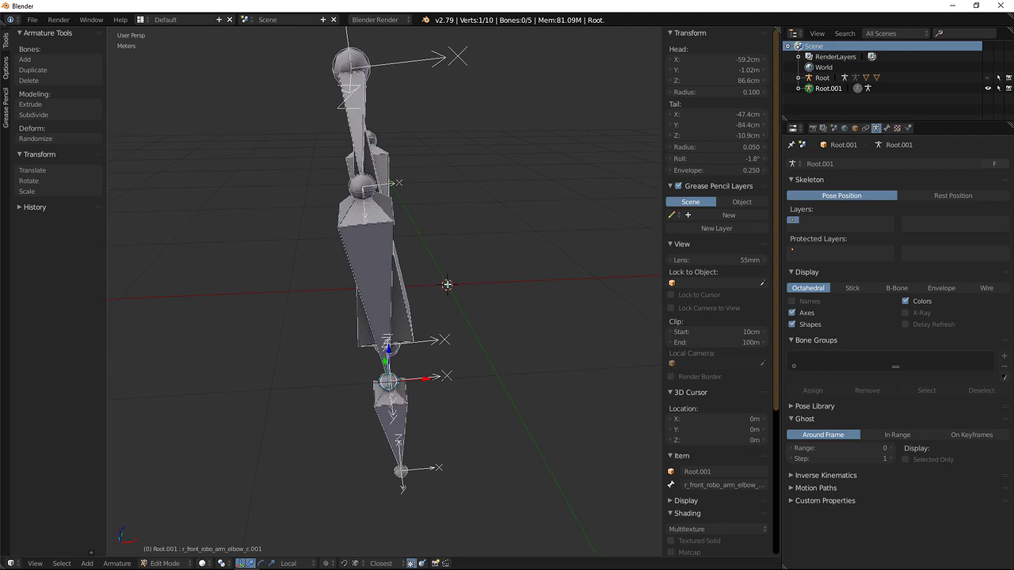
{"action": "middle_click_drag", "start_coordinate": [401, 317], "coordinate": [438, 352]}
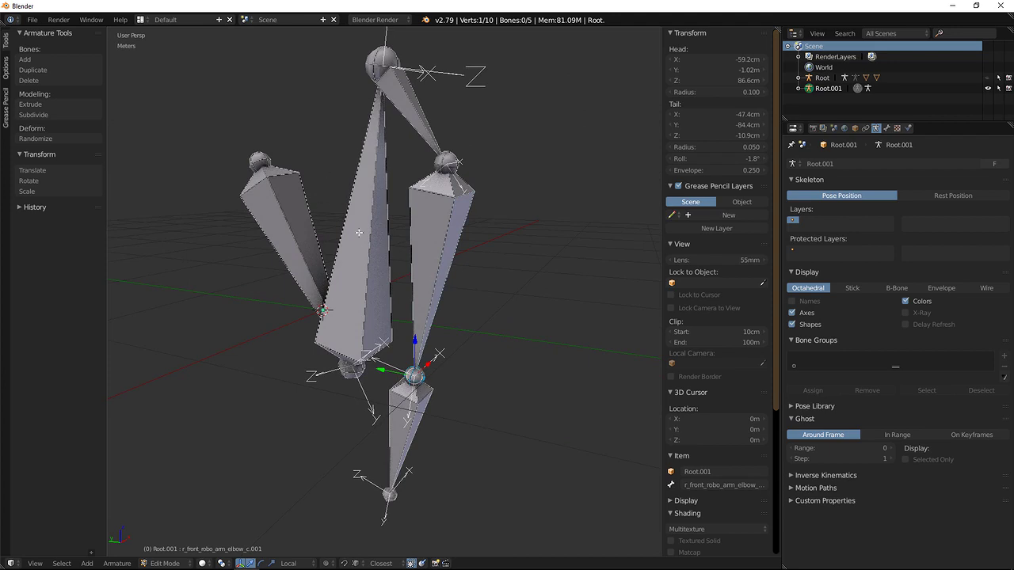
{"action": "middle_click_drag", "start_coordinate": [459, 340], "coordinate": [475, 325]}
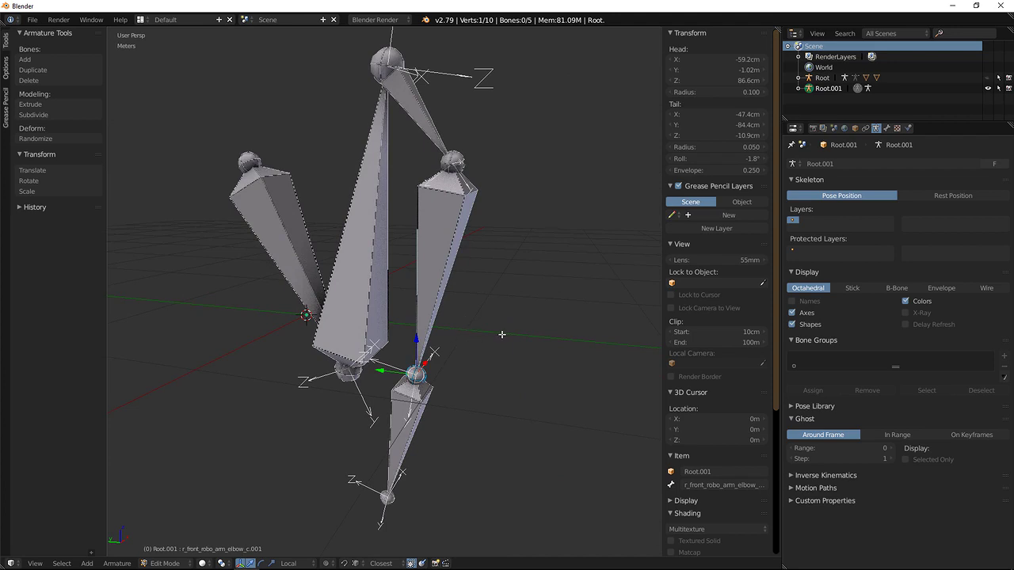
{"action": "key", "text": "n"}
Snap the 3D cursor to the selected joint above the lowest arm bone
{"action": "scroll", "coordinate": [476, 261], "scroll_direction": "down", "scroll_amount": 2}
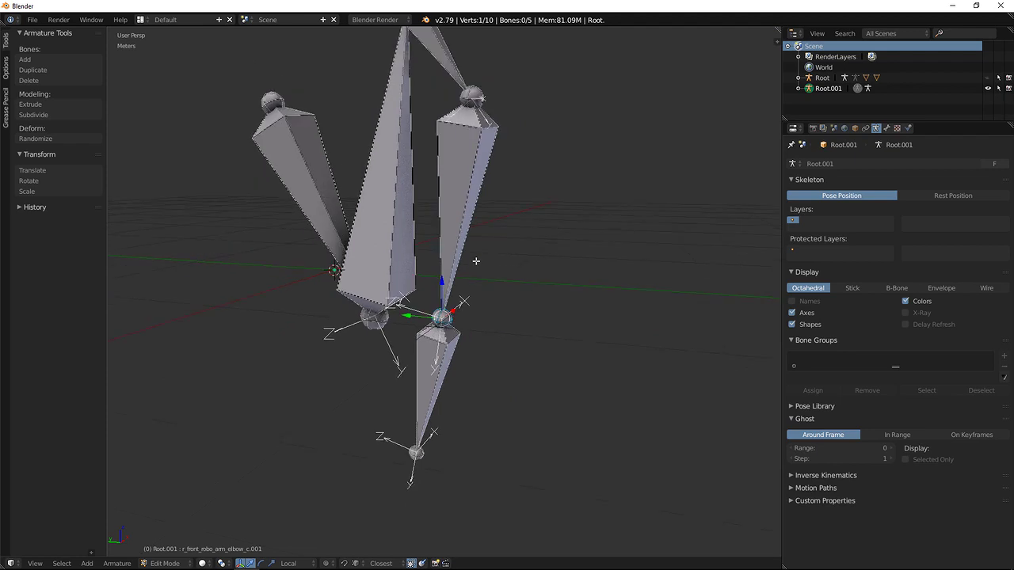
{"action": "scroll", "coordinate": [479, 271], "scroll_direction": "up", "scroll_amount": 1}
{"action": "middle_click_drag", "start_coordinate": [478, 272], "coordinate": [461, 349]}
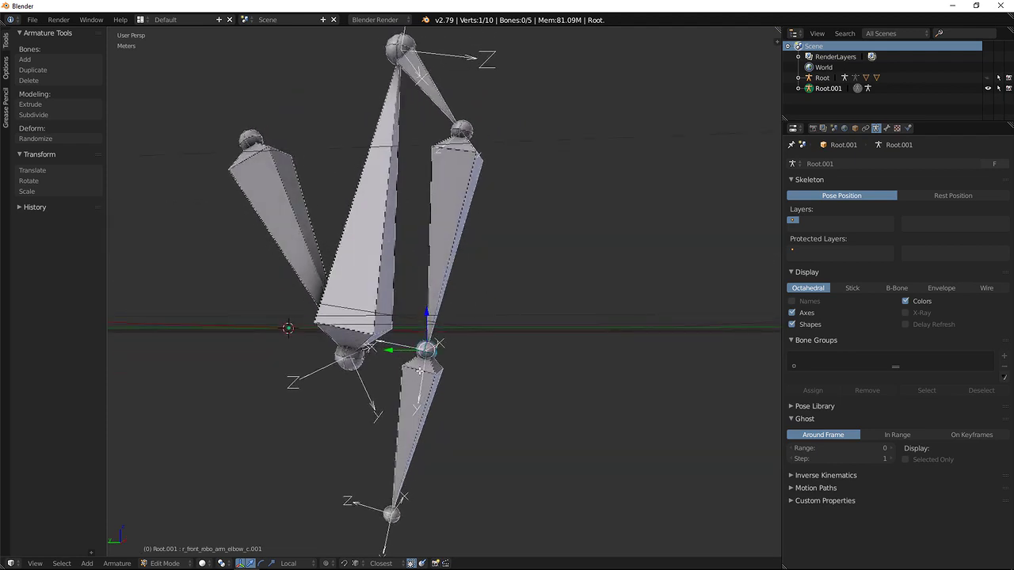
{"action": "middle_click_drag", "start_coordinate": [438, 369], "coordinate": [407, 369]}
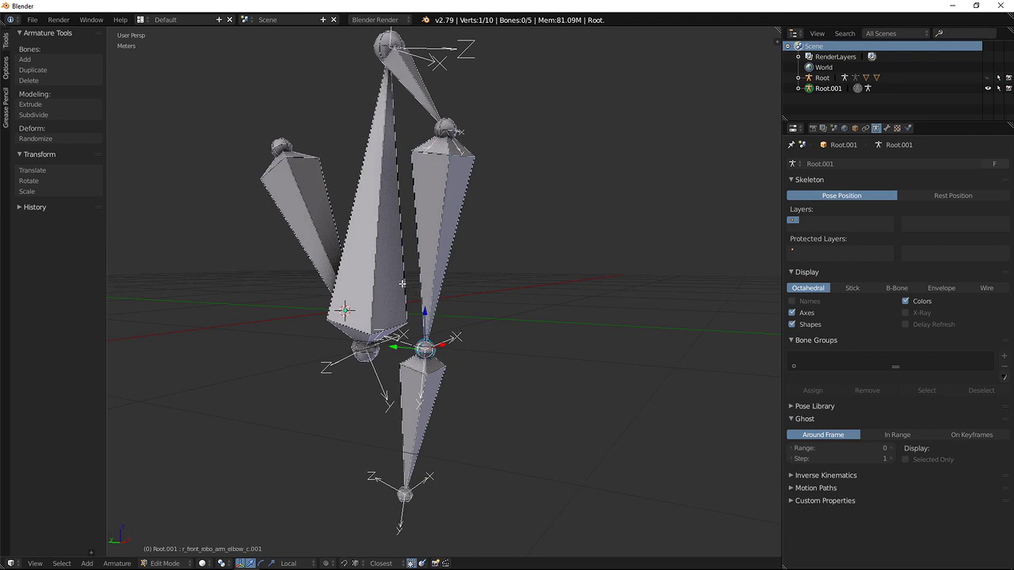
{"action": "scroll", "coordinate": [409, 286], "scroll_direction": "down", "scroll_amount": 1}
{"action": "mouse_move", "coordinate": [428, 298]}
{"action": "middle_mouse_down"}
{"action": "mouse_move", "coordinate": [448, 299]}
{"action": "mouse_move", "coordinate": [433, 284]}
{"action": "mouse_move", "coordinate": [437, 294]}
{"action": "middle_mouse_up"}
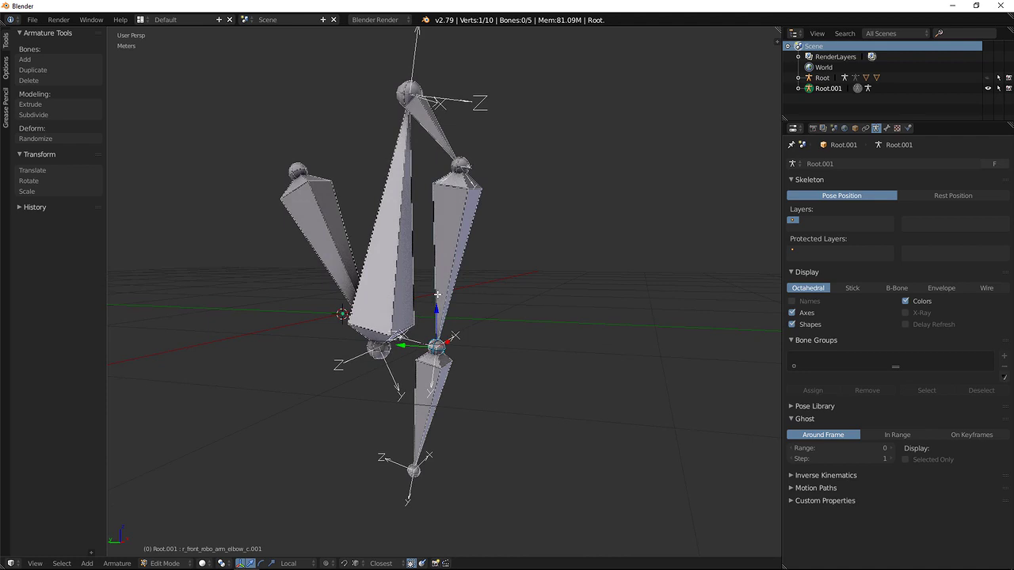
{"action": "mouse_move", "coordinate": [417, 291]}
{"action": "middle_mouse_down"}
{"action": "mouse_move", "coordinate": [430, 298]}
{"action": "mouse_move", "coordinate": [384, 326]}
{"action": "mouse_move", "coordinate": [335, 333]}
{"action": "mouse_move", "coordinate": [426, 306]}
{"action": "middle_mouse_up"}
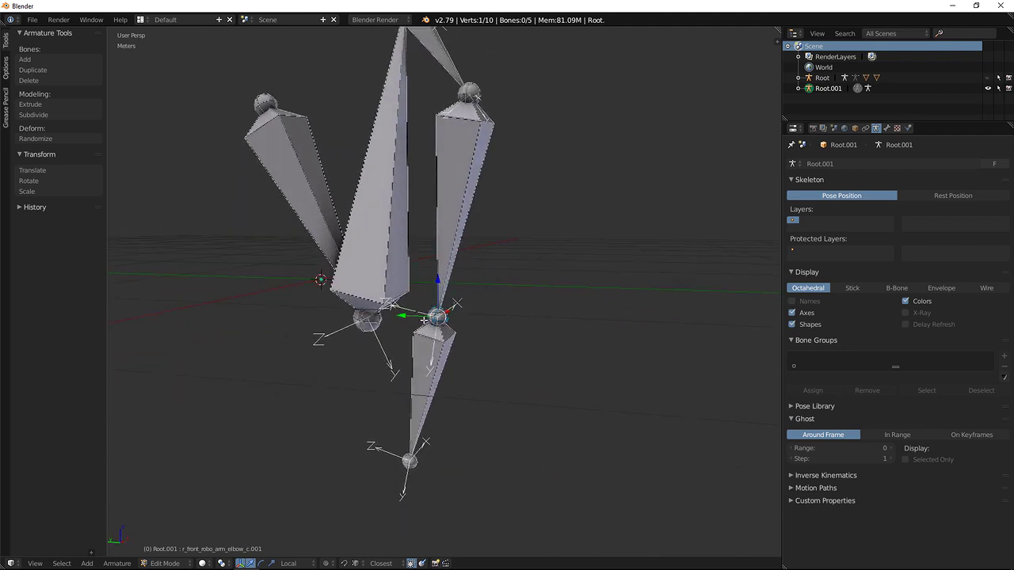
{"action": "key", "text": "shift+s"}
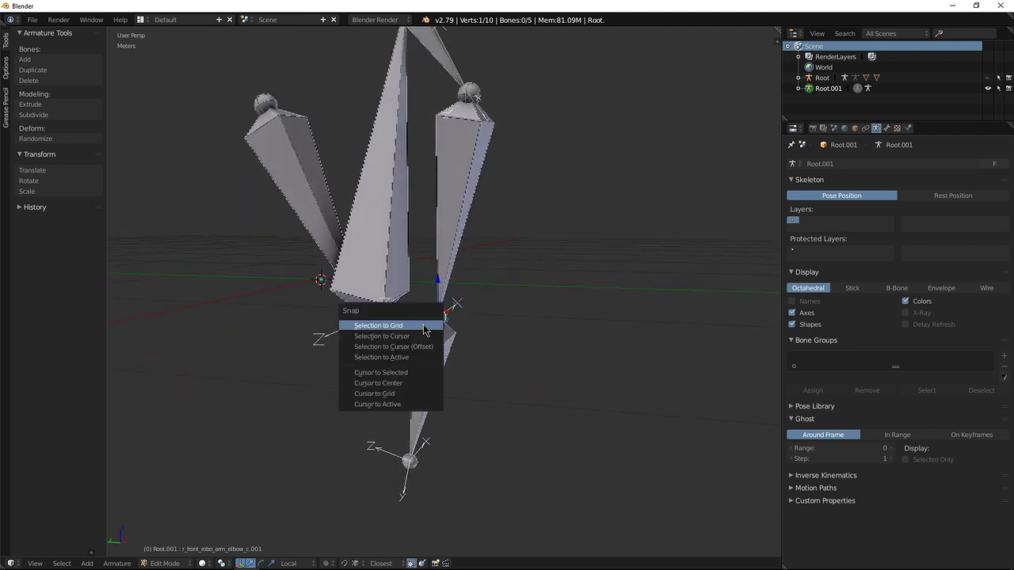
{"action": "left_click", "coordinate": [405, 372]}
{"action": "middle_click_drag", "start_coordinate": [405, 371], "coordinate": [434, 346]}
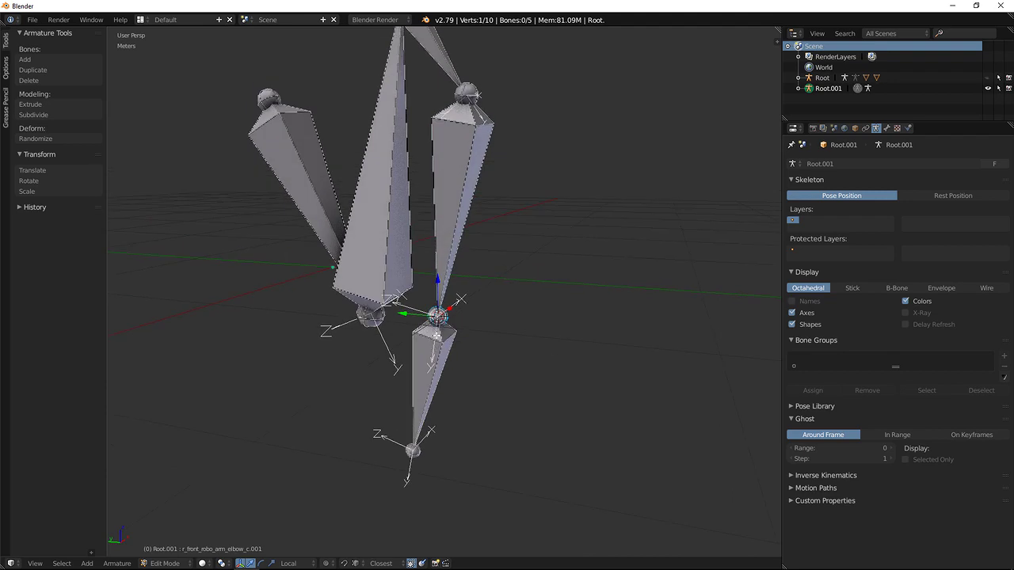
{"action": "key", "text": "e"}
{"action": "mouse_move", "coordinate": [437, 335]}
{"action": "middle_mouse_down"}
{"action": "mouse_move", "coordinate": [418, 342]}
{"action": "mouse_move", "coordinate": [442, 340]}
{"action": "middle_mouse_up"}
{"action": "key", "text": "a"}
{"action": "key", "text": "a"}
{"action": "key", "text": "a"}
{"action": "key", "text": "shift+a"}
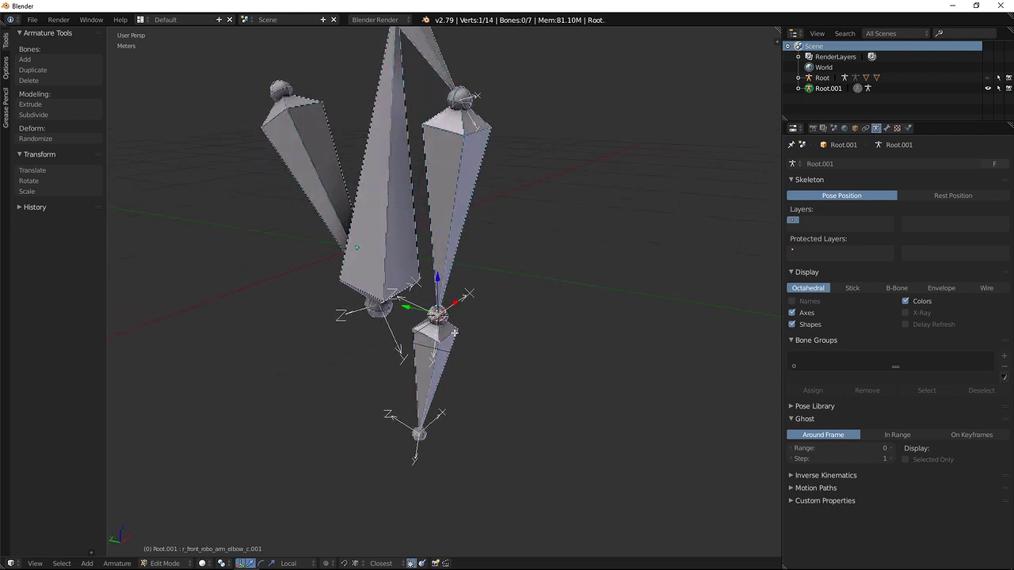
Return to Object Mode, deselect the armature and add a Sphere empty at the 3D cursor
{"action": "key", "text": "Tab"}
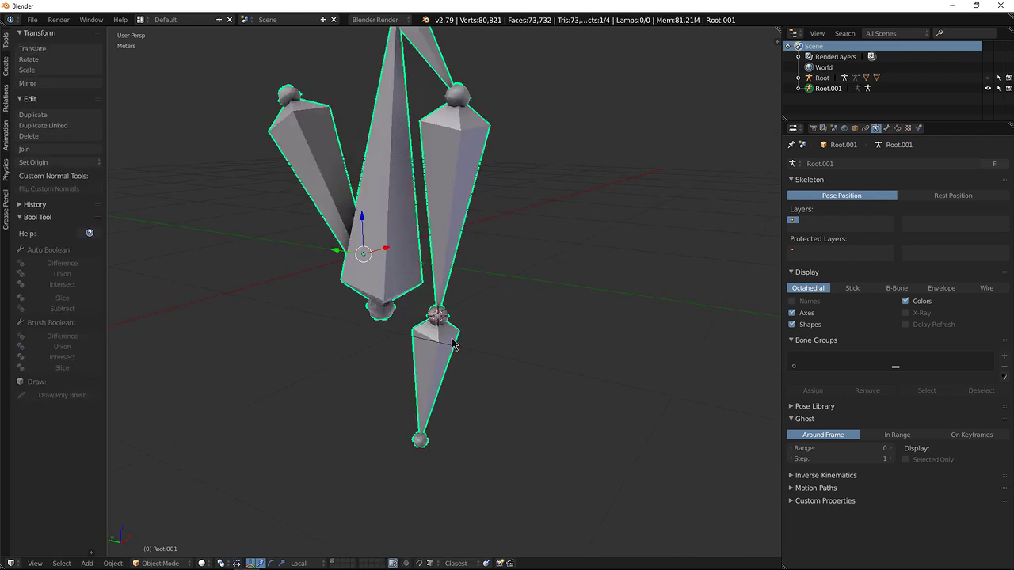
{"action": "key", "text": "a"}
{"action": "key", "text": "shift+a"}
{"action": "mouse_move", "coordinate": [462, 346]}
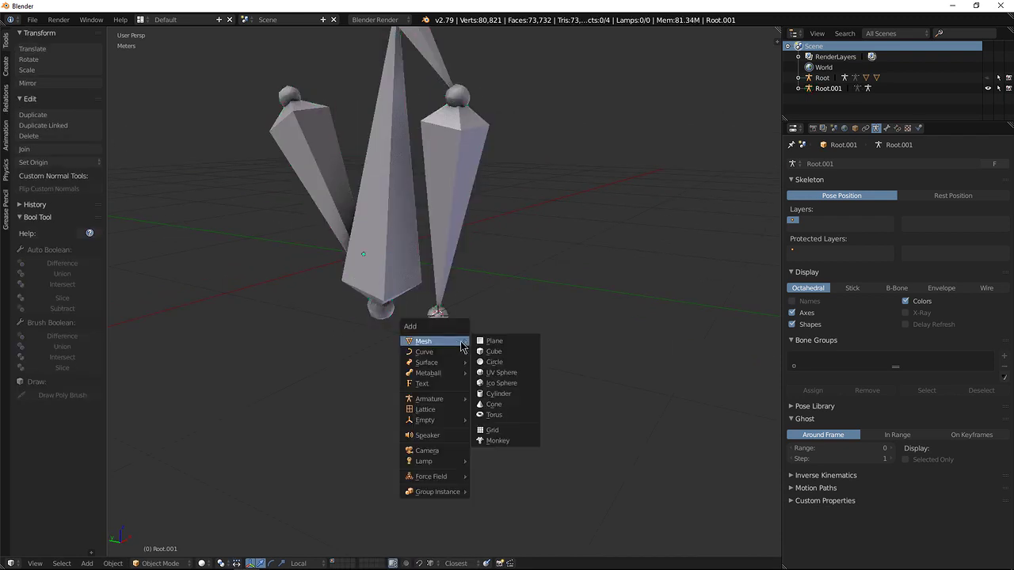
{"action": "mouse_move", "coordinate": [452, 420]}
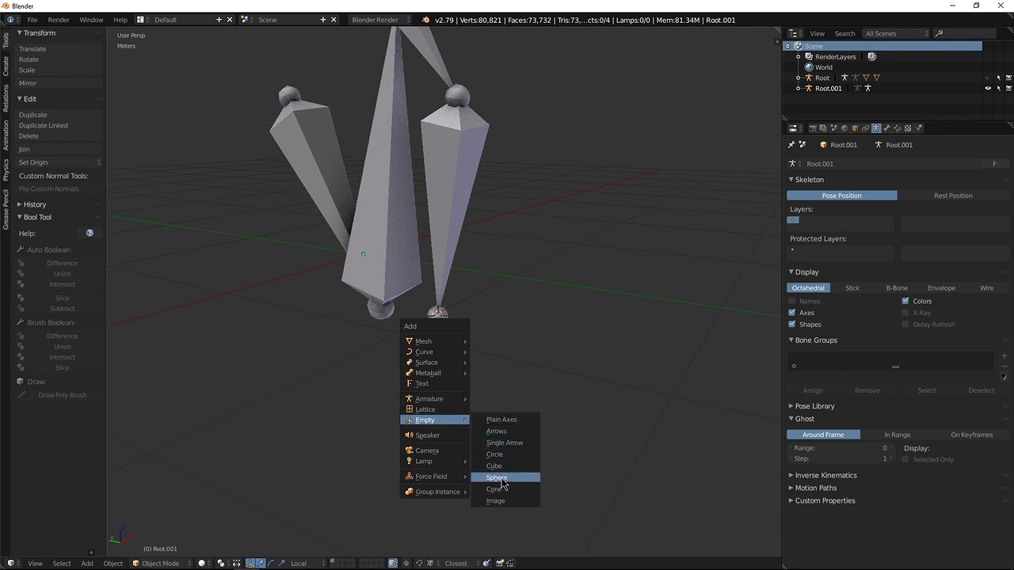
{"action": "left_click", "coordinate": [497, 478]}
{"action": "middle_click_drag", "start_coordinate": [452, 351], "coordinate": [464, 364]}
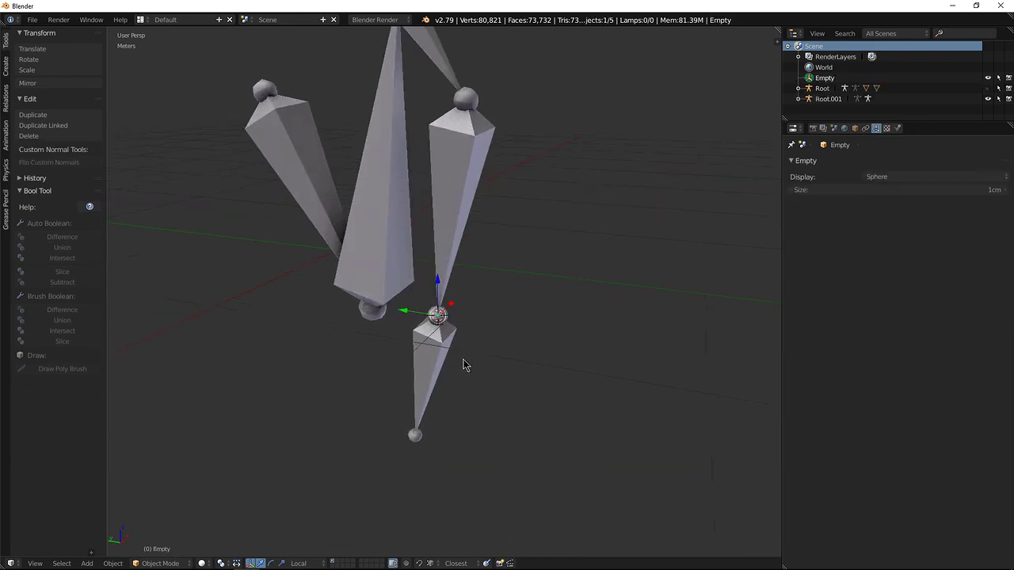
Scale the sphere empty up by a factor of about 3.66 around the joint
{"action": "key", "text": "s"}
{"action": "key", "text": "Escape"}
{"action": "key", "text": "s"}
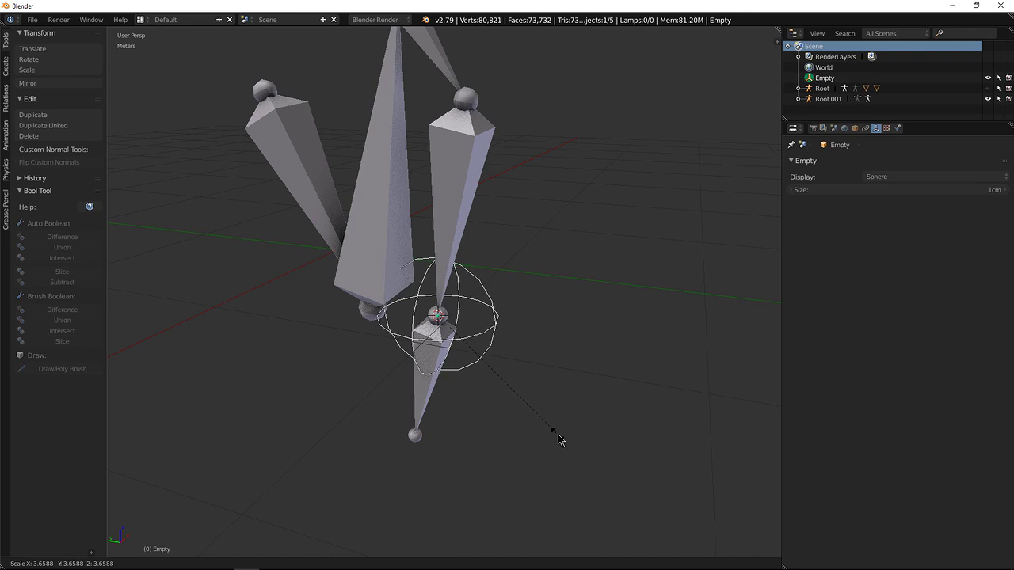
{"action": "left_click", "coordinate": [558, 441]}
Examine the sphere empty's placement around the arm joint from several angles
{"action": "middle_click_drag", "start_coordinate": [482, 398], "coordinate": [438, 357]}
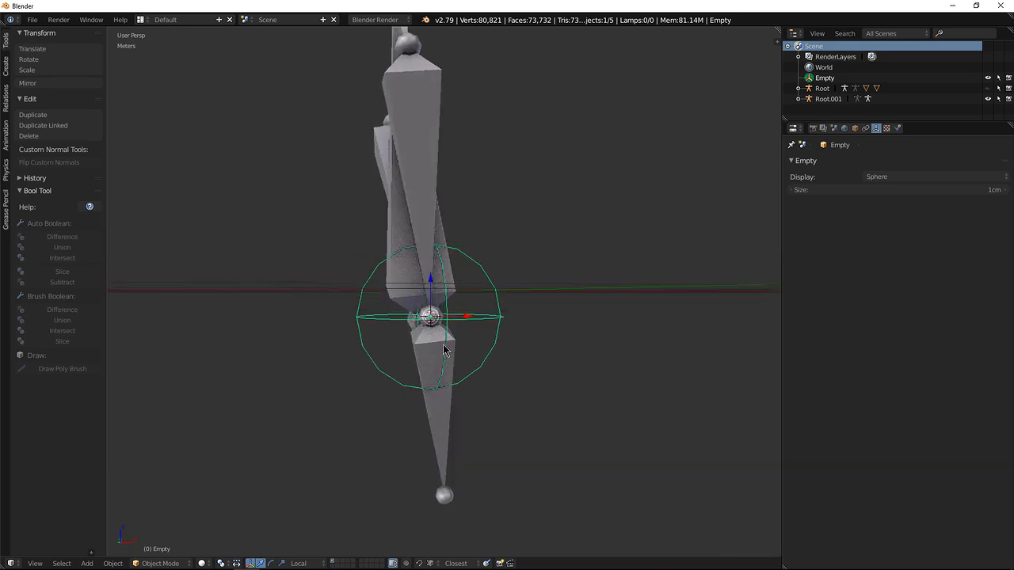
{"action": "middle_click_drag", "start_coordinate": [433, 364], "coordinate": [464, 364]}
{"action": "middle_click_drag", "start_coordinate": [440, 324], "coordinate": [400, 357]}
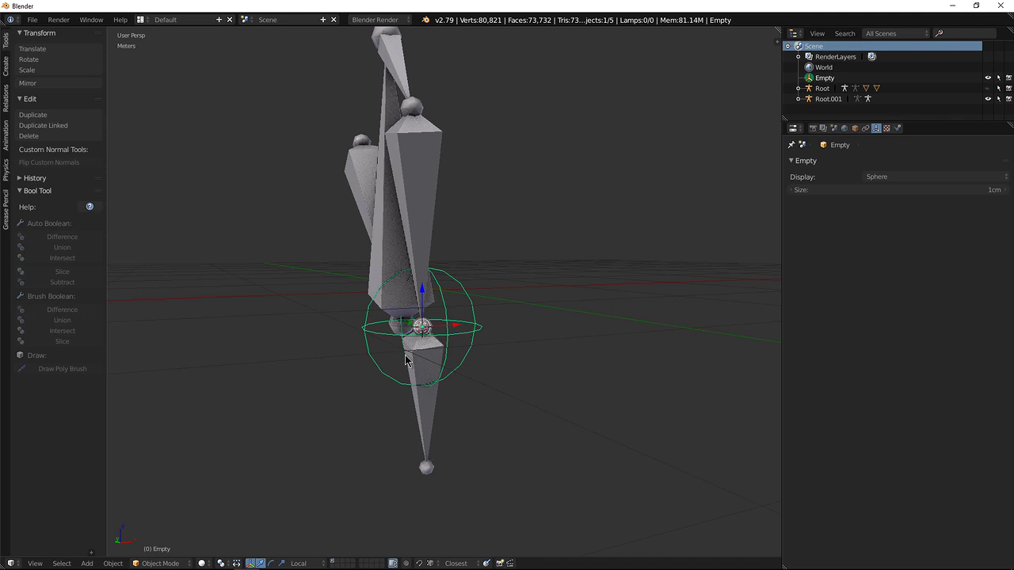
{"action": "middle_click_drag", "start_coordinate": [440, 334], "coordinate": [479, 319]}
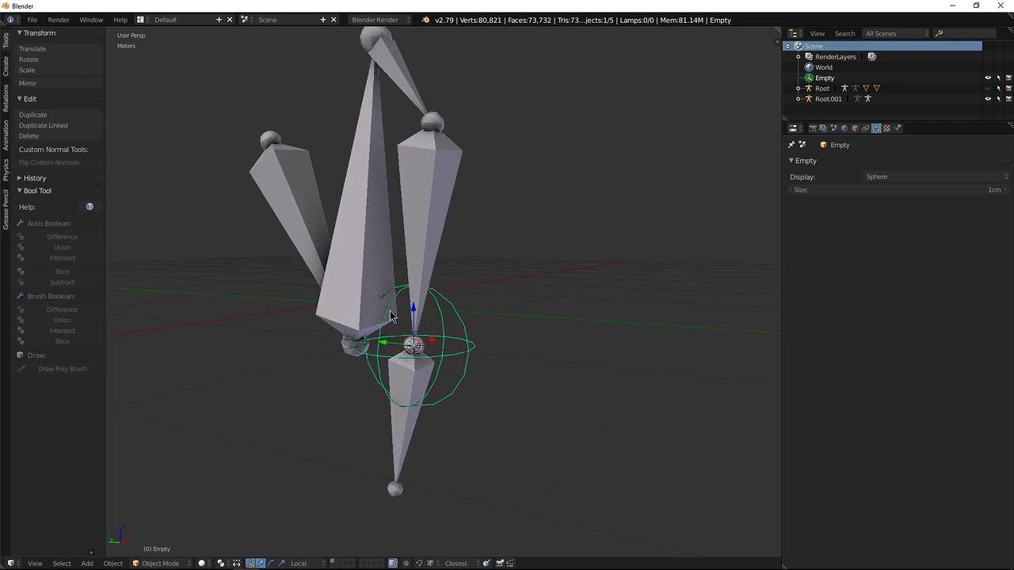
{"action": "middle_click_drag", "start_coordinate": [391, 319], "coordinate": [417, 327]}
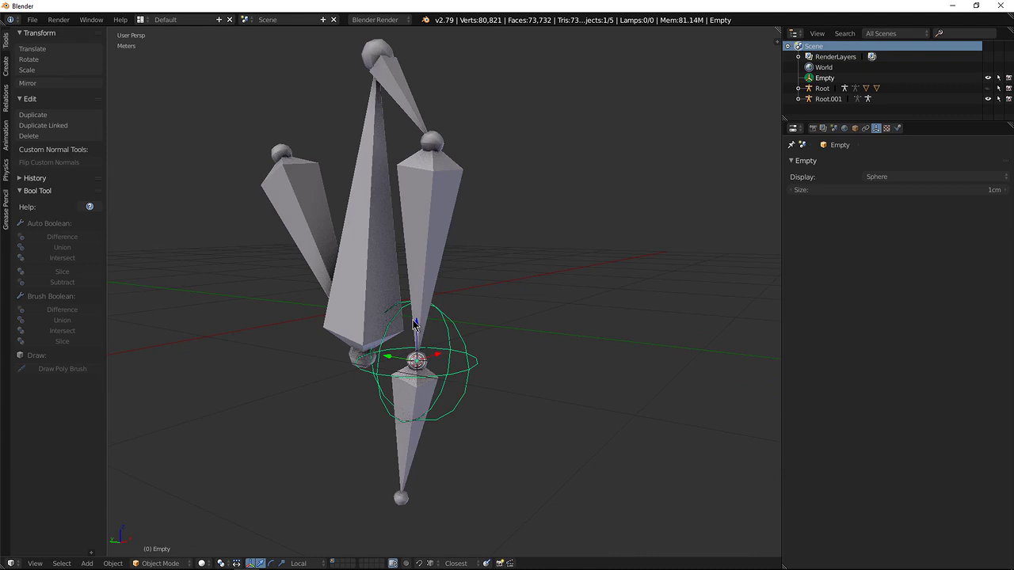
{"action": "mouse_move", "coordinate": [408, 321]}
{"action": "middle_mouse_down"}
{"action": "mouse_move", "coordinate": [410, 330]}
{"action": "mouse_move", "coordinate": [431, 300]}
{"action": "mouse_move", "coordinate": [437, 310]}
{"action": "mouse_move", "coordinate": [406, 317]}
{"action": "middle_mouse_up"}
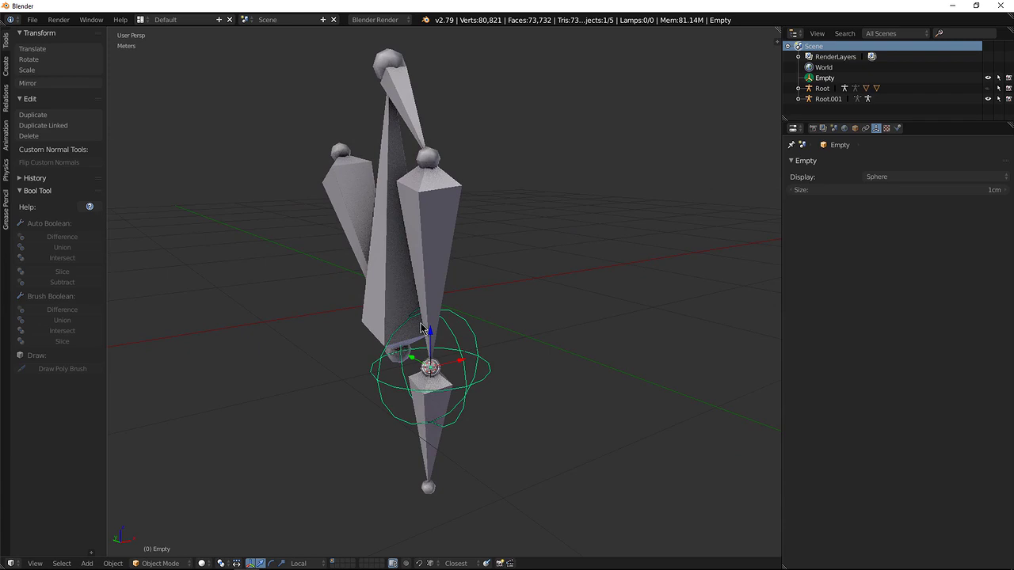
{"action": "middle_click_drag", "start_coordinate": [459, 290], "coordinate": [438, 294]}
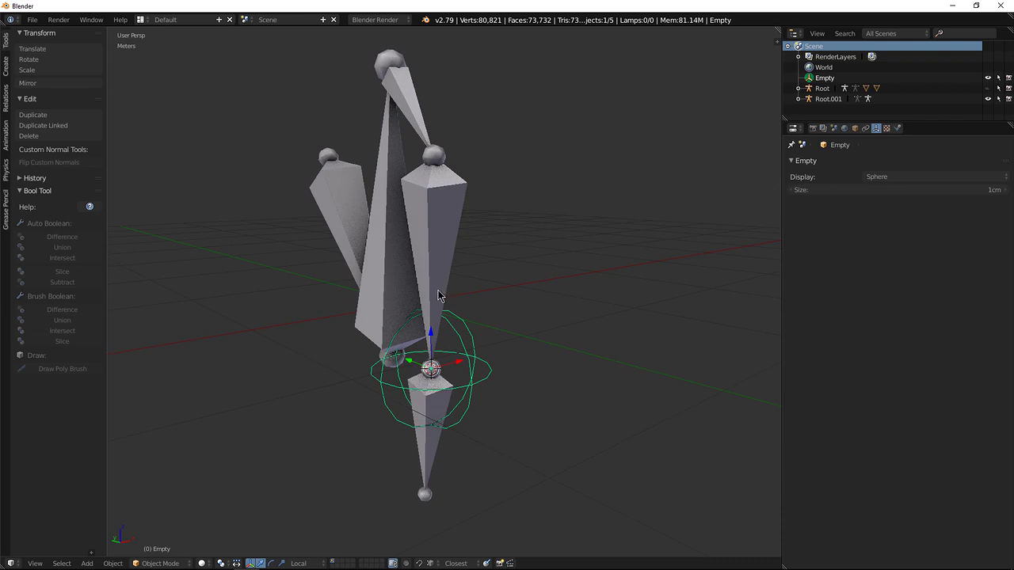
{"action": "middle_click_drag", "start_coordinate": [436, 291], "coordinate": [457, 285]}
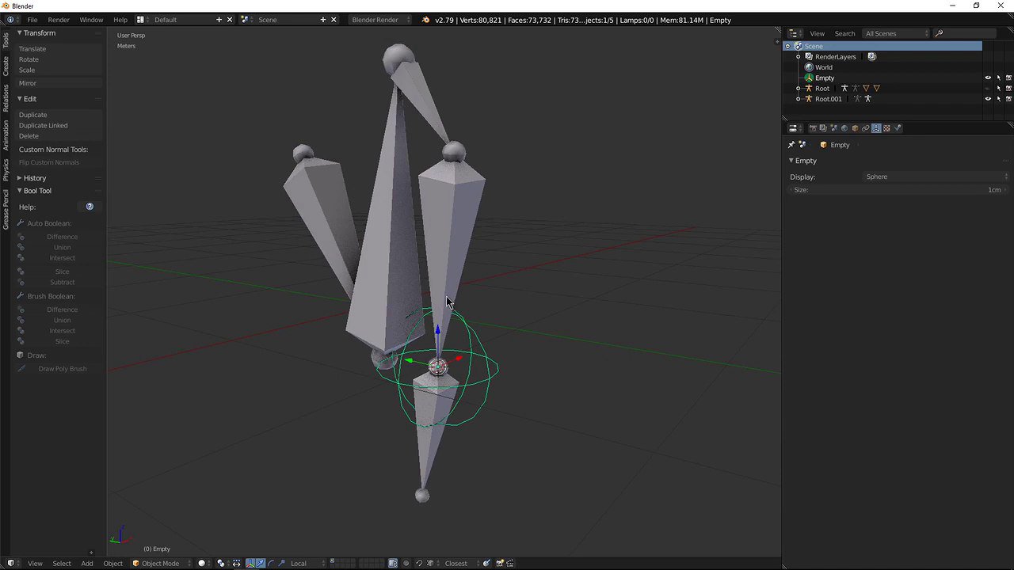
{"action": "middle_click_drag", "start_coordinate": [403, 309], "coordinate": [434, 312]}
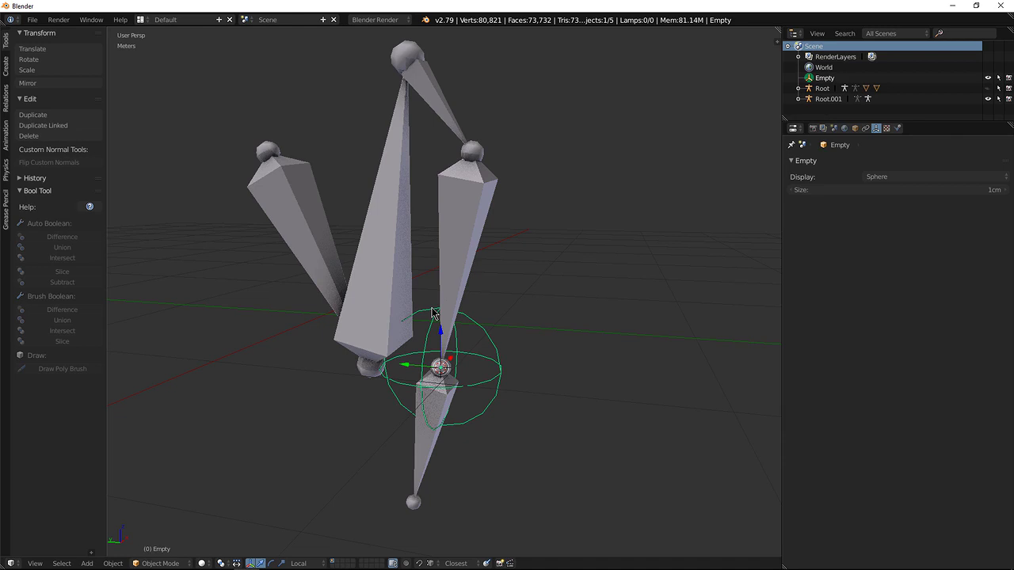
{"action": "middle_click_drag", "start_coordinate": [444, 301], "coordinate": [451, 369]}
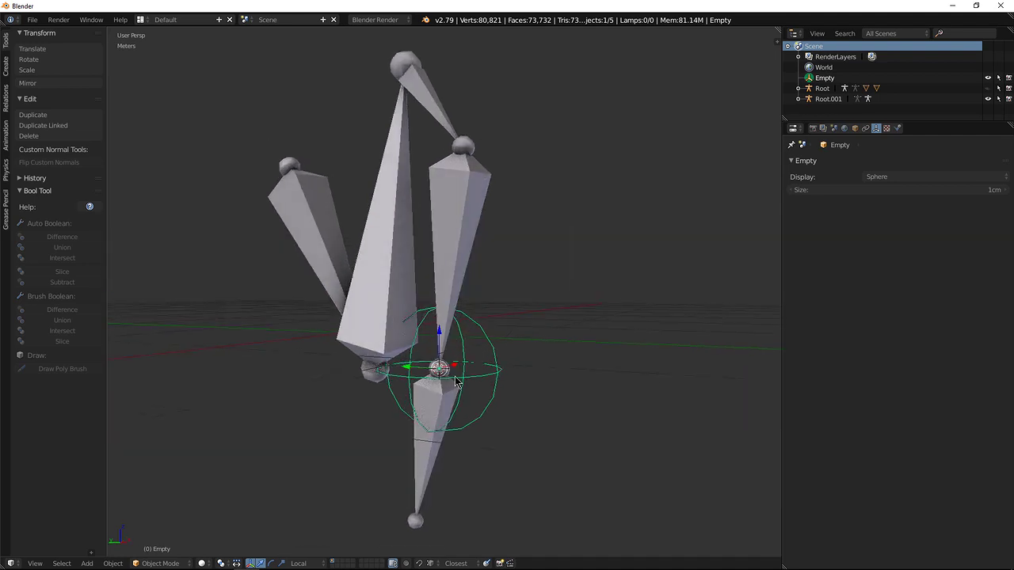
Switch the Root.001 armature to Pose Mode and select its lowest arm bone
{"action": "middle_click_drag", "start_coordinate": [402, 347], "coordinate": [445, 332]}
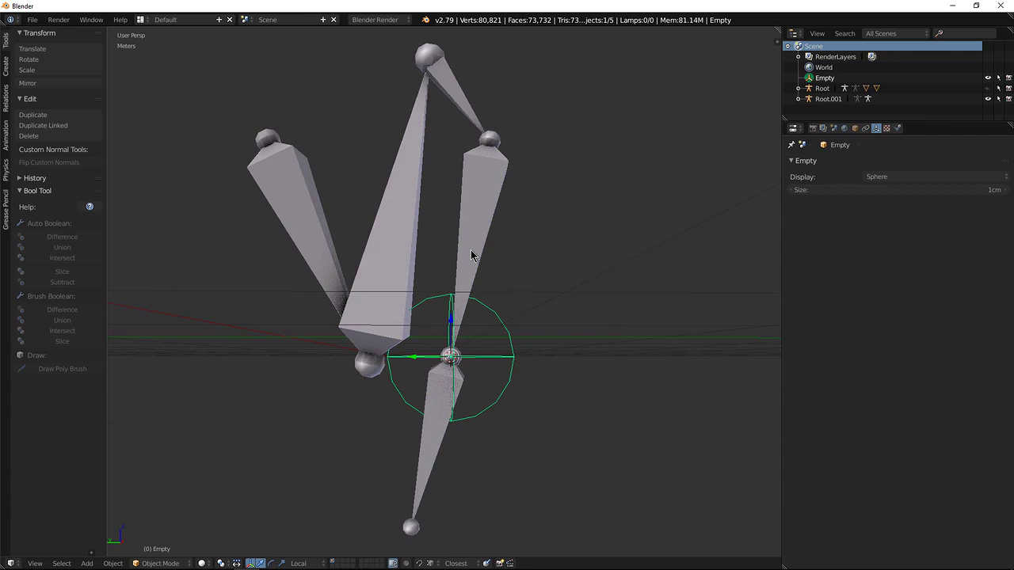
{"action": "right_click", "coordinate": [471, 255]}
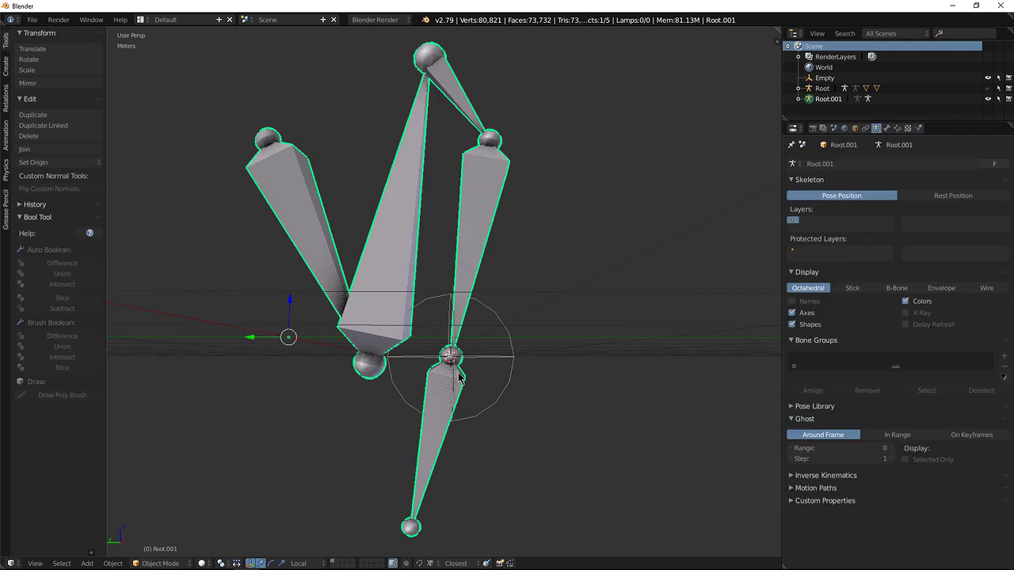
{"action": "middle_click_drag", "start_coordinate": [487, 357], "coordinate": [435, 372]}
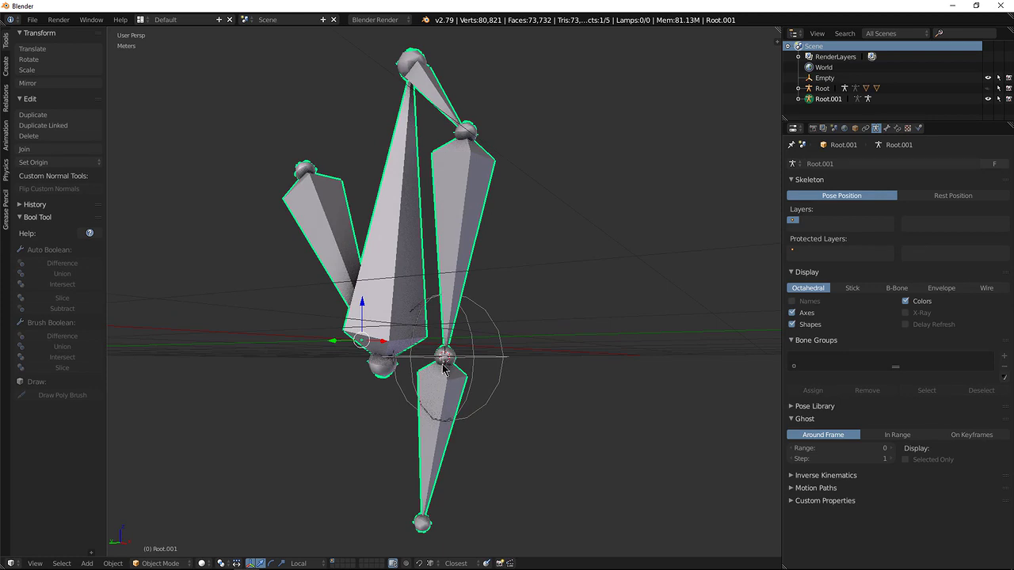
{"action": "middle_click_drag", "start_coordinate": [448, 376], "coordinate": [465, 354]}
{"action": "key", "text": "ctrl+Tab"}
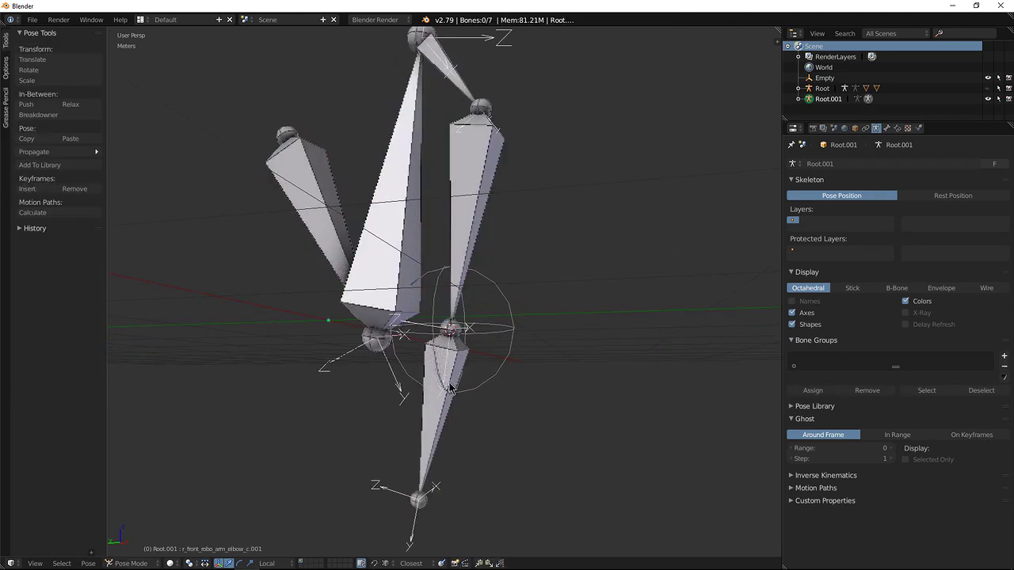
{"action": "right_click", "coordinate": [457, 368]}
{"action": "middle_click_drag", "start_coordinate": [466, 388], "coordinate": [485, 358]}
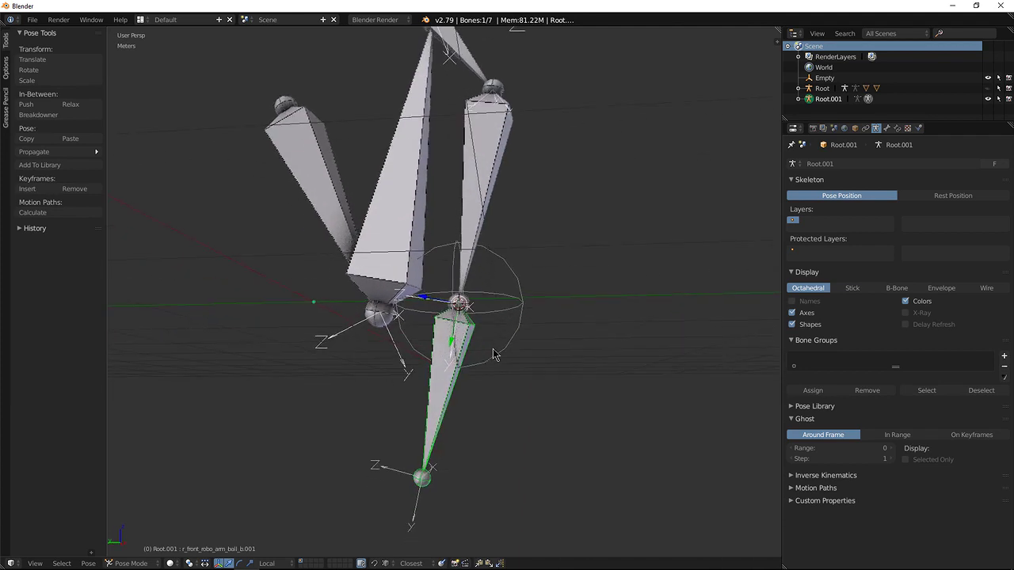
Align the view to the lowest arm bone's local front axis and select the sphere empty
{"action": "key", "text": "shift+KP_1"}
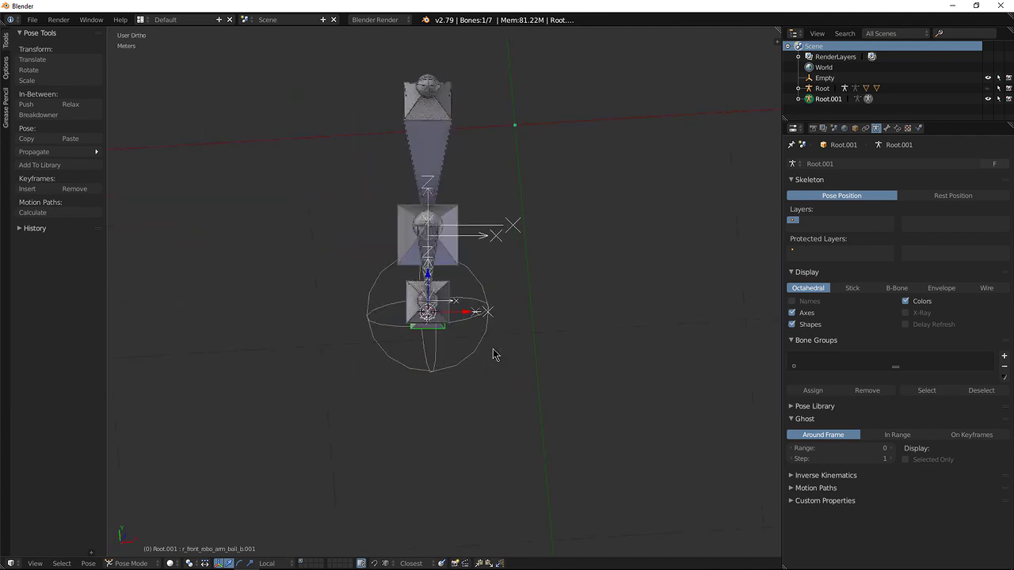
{"action": "key", "text": "shift+KP_3"}
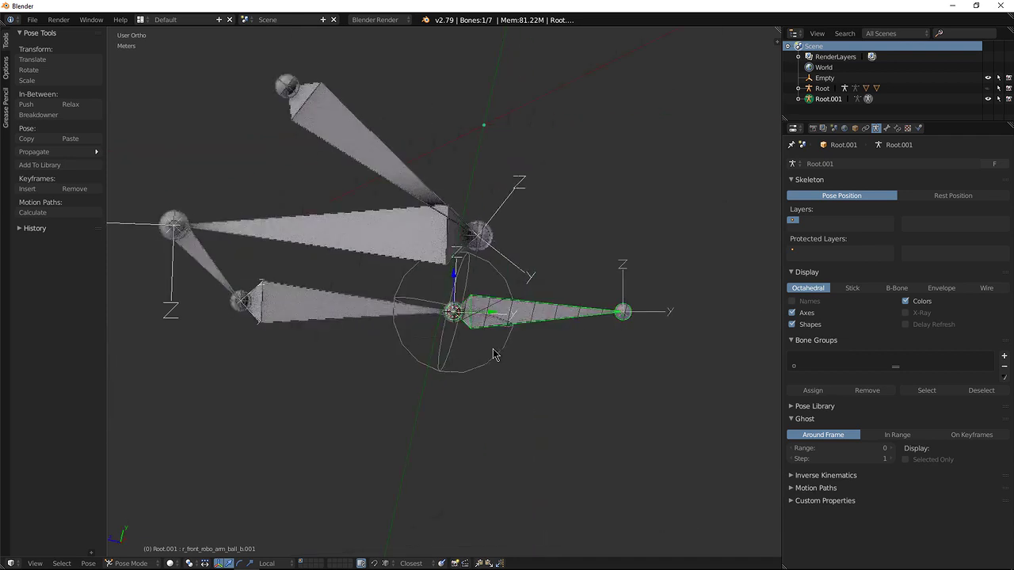
{"action": "key", "text": "shift+KP_1"}
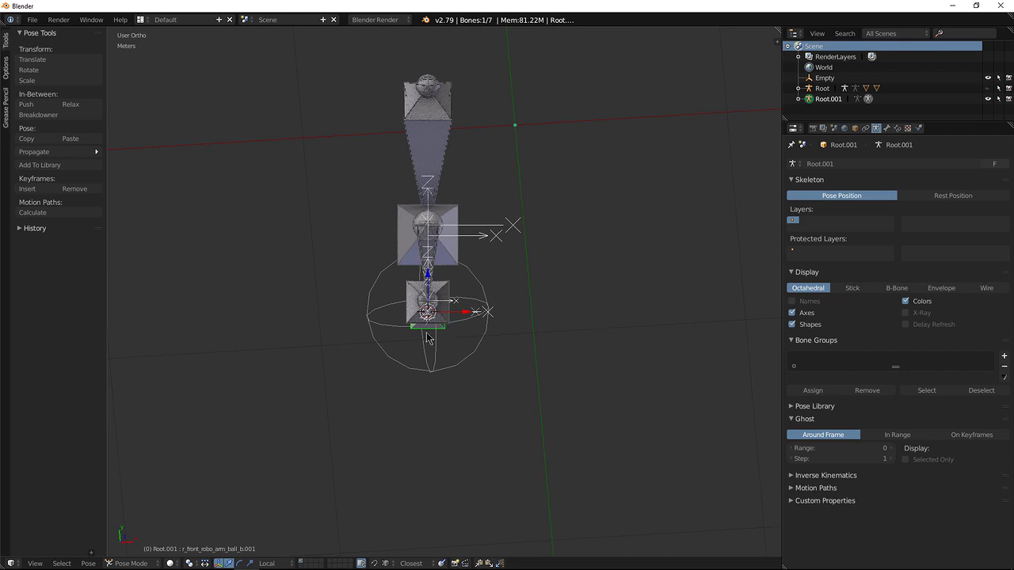
{"action": "scroll", "coordinate": [446, 336], "scroll_direction": "up", "scroll_amount": 2}
{"action": "middle_click_drag", "start_coordinate": [453, 338], "coordinate": [462, 318], "text": "shift"}
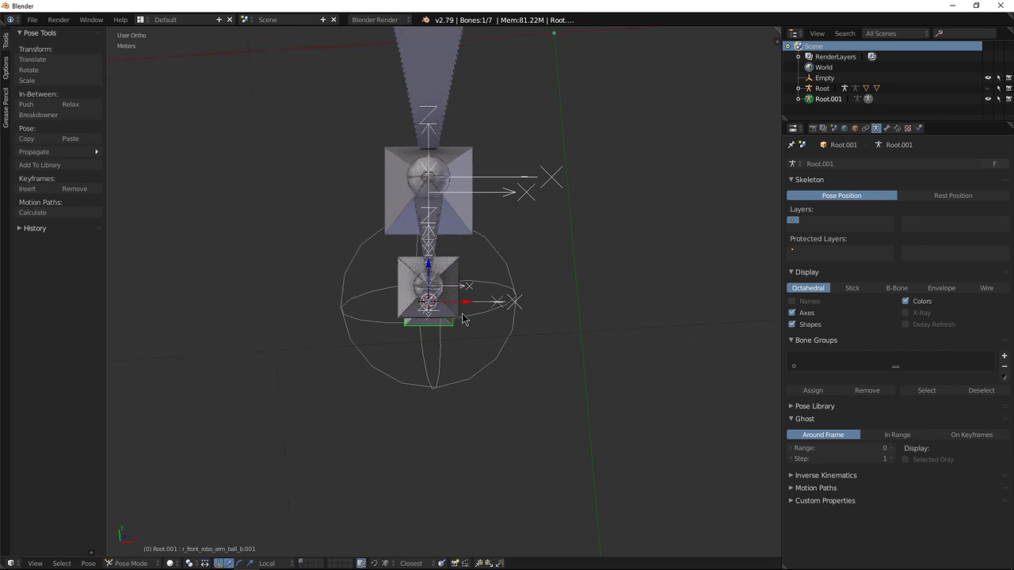
{"action": "right_click", "coordinate": [493, 362]}
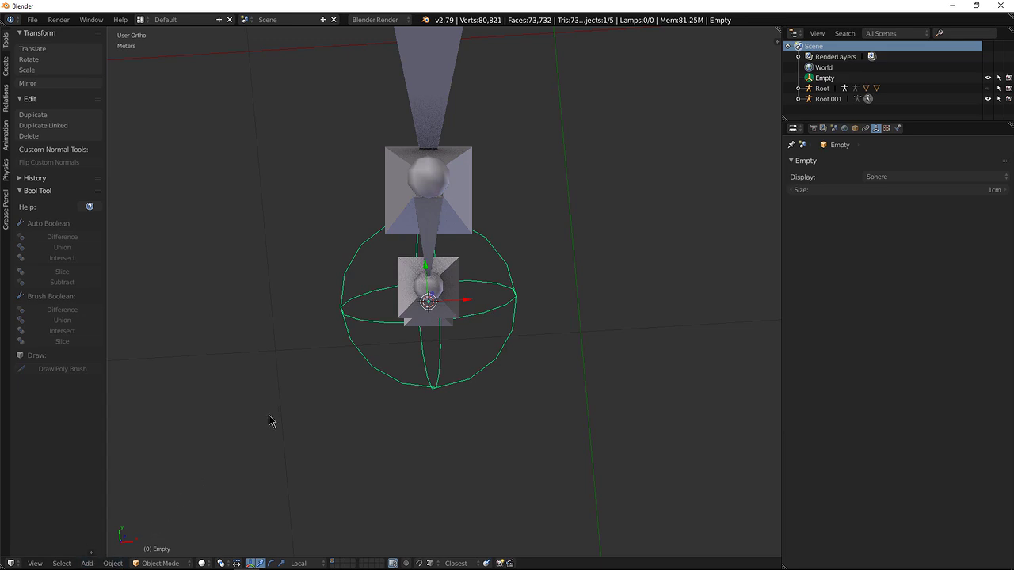
Try to align the sphere empty with Align to Transform Orientation using the Local orientation
{"action": "left_click", "coordinate": [114, 563]}
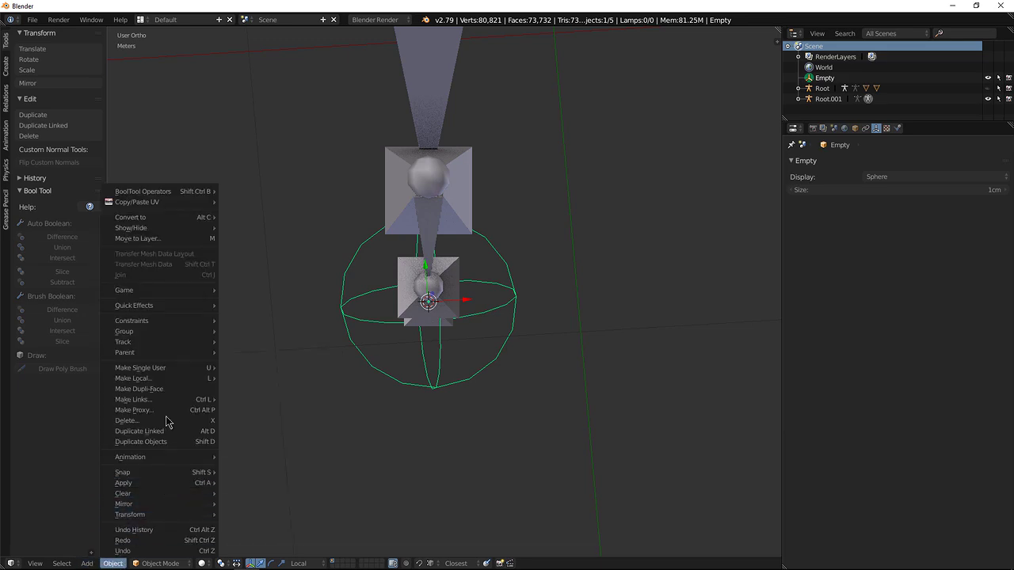
{"action": "mouse_move", "coordinate": [168, 515]}
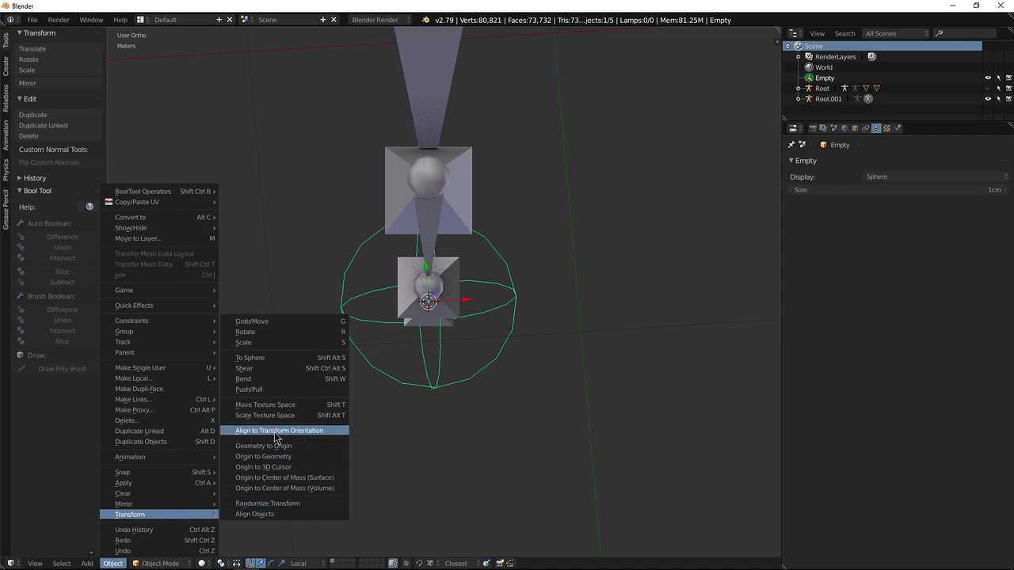
{"action": "right_click", "coordinate": [287, 432]}
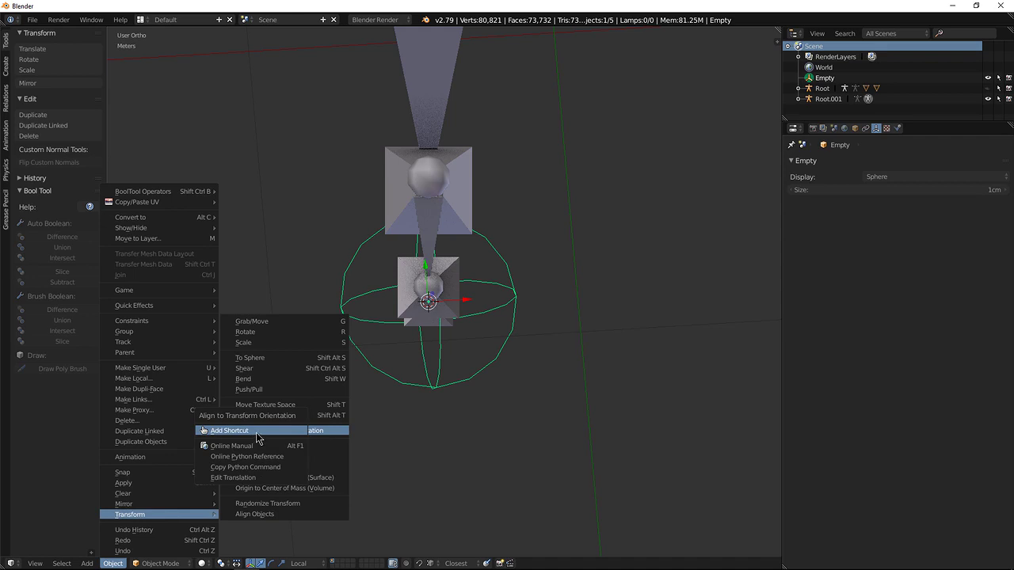
{"action": "left_click", "coordinate": [113, 563]}
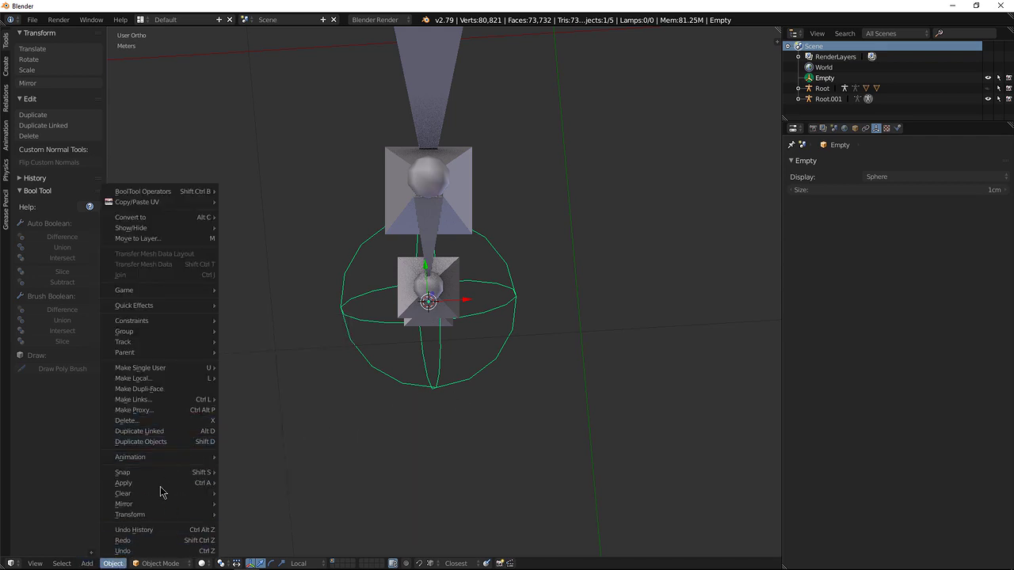
{"action": "mouse_move", "coordinate": [166, 517]}
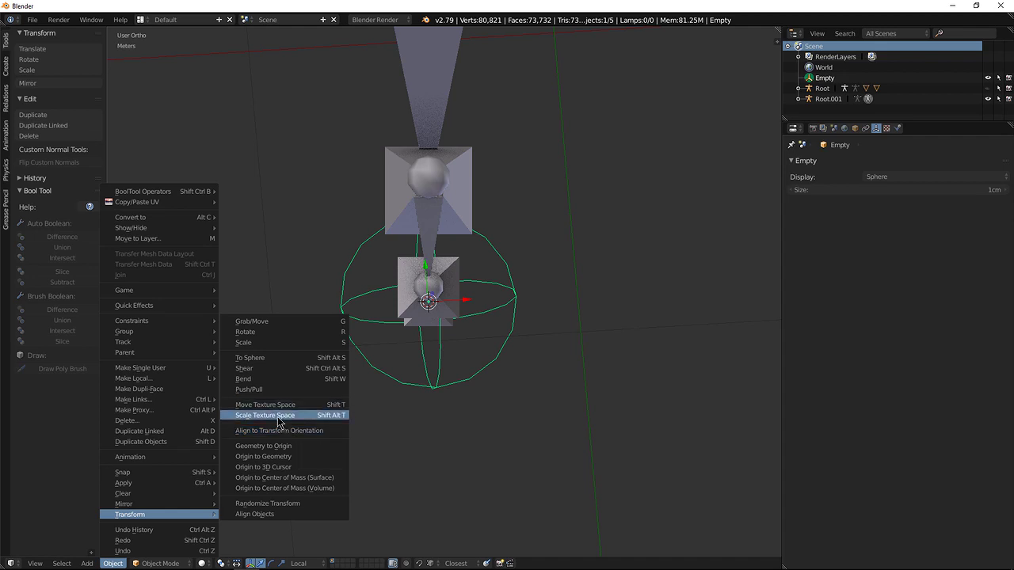
{"action": "left_click", "coordinate": [278, 435]}
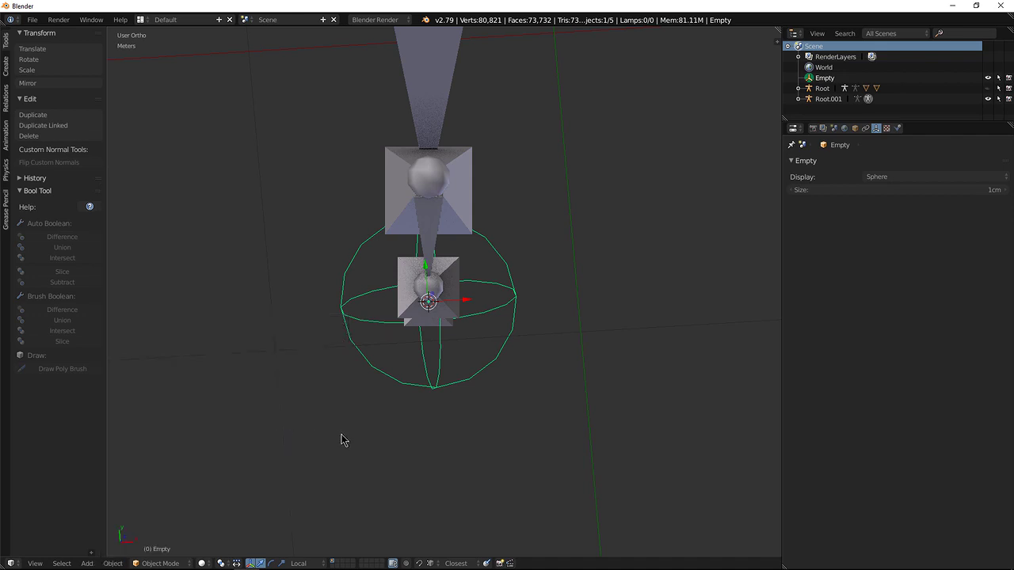
Set the transform orientation to View and align the sphere empty to it
{"action": "middle_click_drag", "start_coordinate": [432, 374], "coordinate": [402, 388], "text": "shift"}
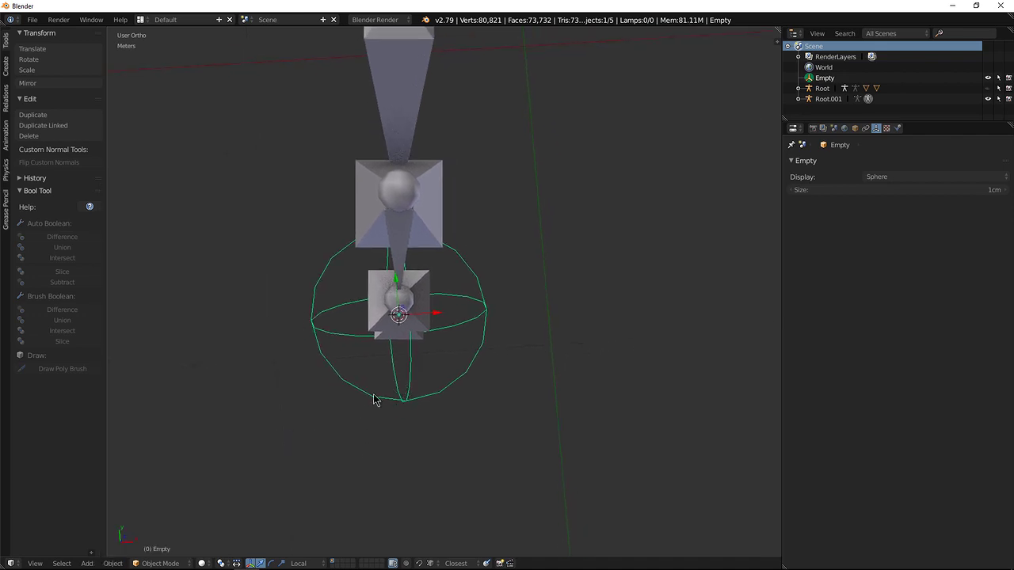
{"action": "left_click", "coordinate": [300, 563]}
{"action": "left_click", "coordinate": [308, 509]}
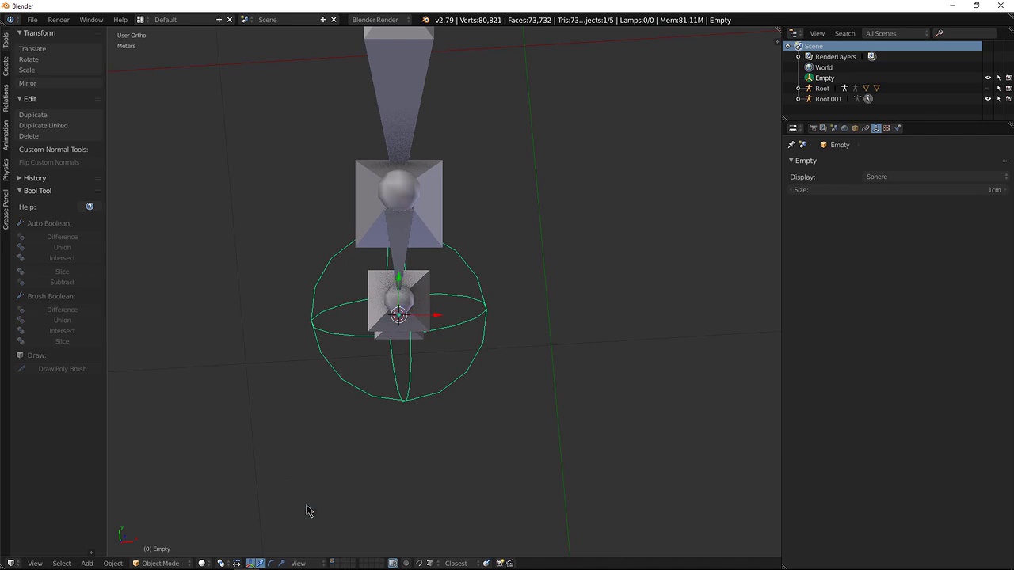
{"action": "left_click", "coordinate": [112, 564]}
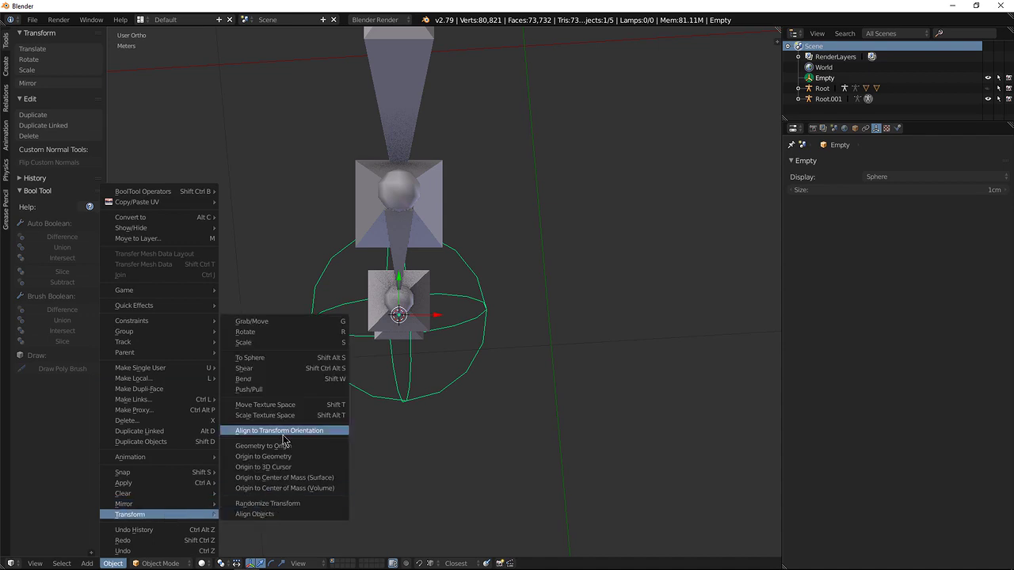
{"action": "left_click", "coordinate": [282, 435]}
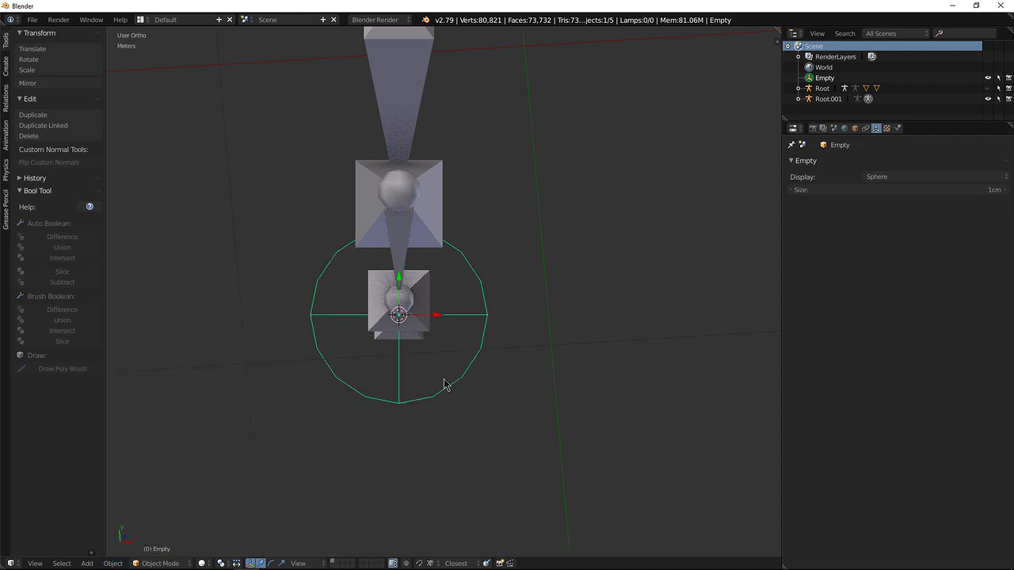
Examine the sphere empty's rotation against the lowest arm bone from the top and several other angles
{"action": "key", "text": "KP_7"}
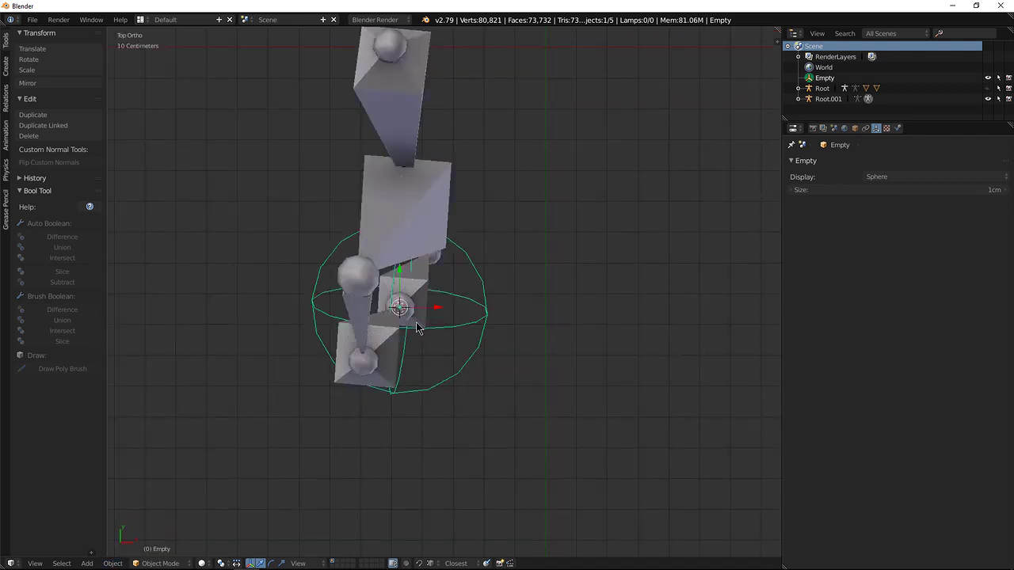
{"action": "middle_click_drag", "start_coordinate": [441, 380], "coordinate": [490, 252]}
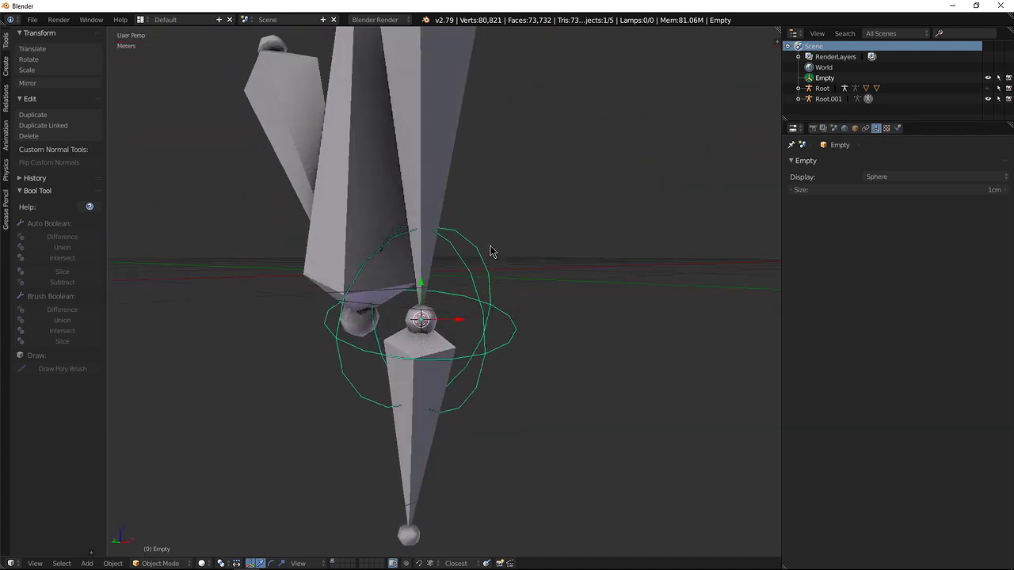
{"action": "middle_click_drag", "start_coordinate": [437, 230], "coordinate": [457, 317]}
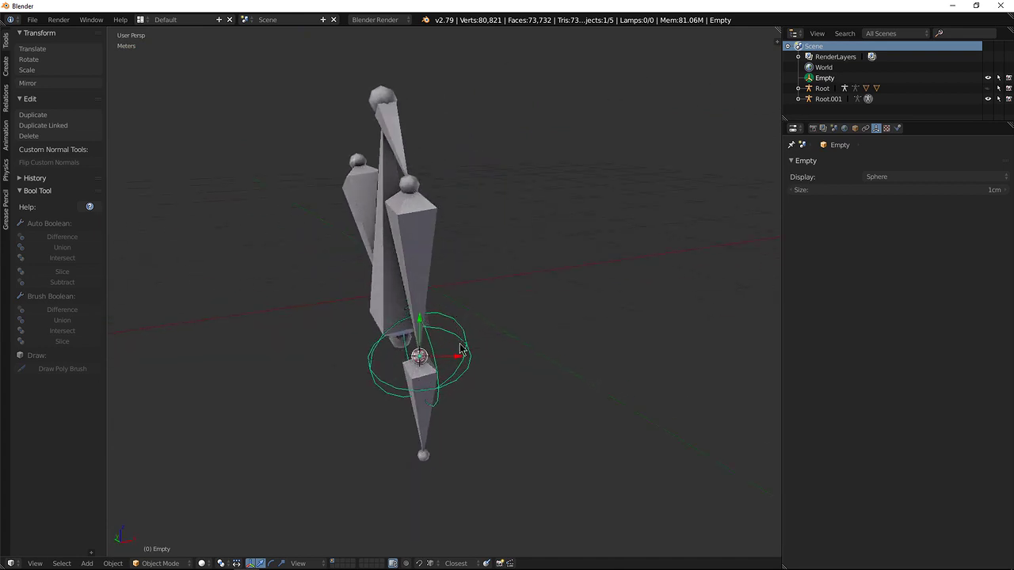
{"action": "middle_click_drag", "start_coordinate": [456, 352], "coordinate": [446, 321]}
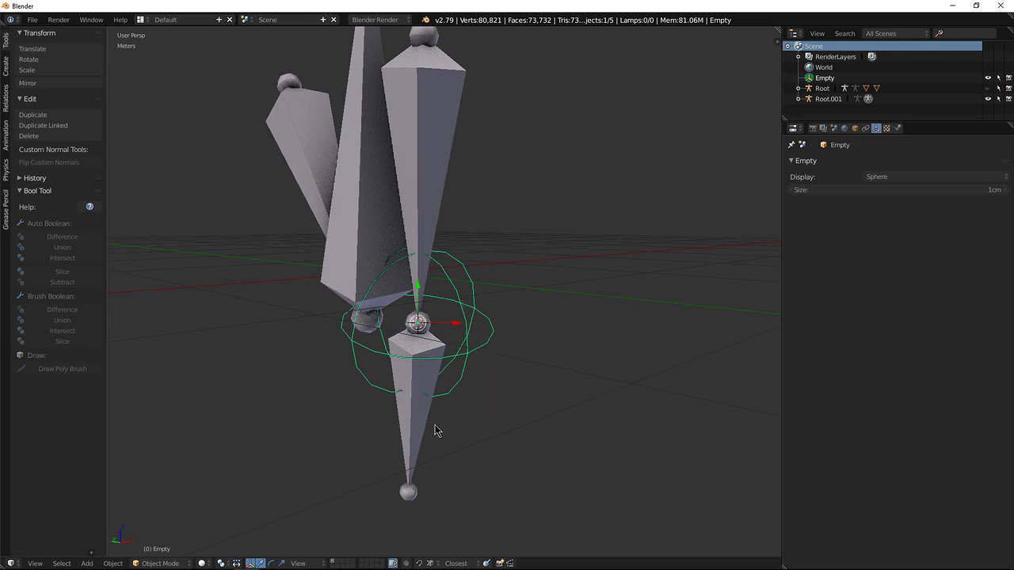
{"action": "middle_click_drag", "start_coordinate": [437, 407], "coordinate": [432, 368]}
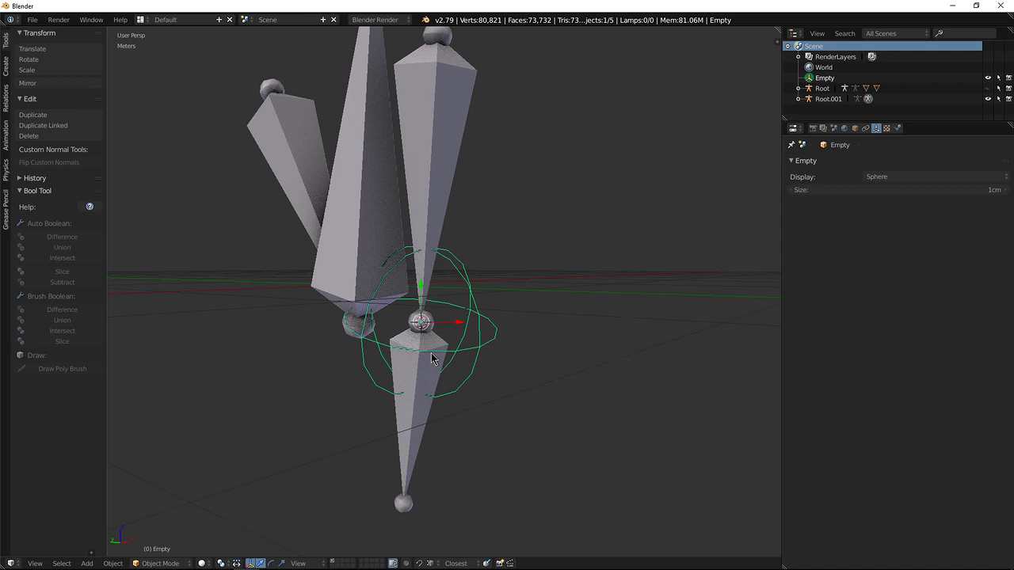
Add a Cube empty at the 3D cursor on the arm joint
{"action": "middle_click_drag", "start_coordinate": [424, 282], "coordinate": [403, 342]}
{"action": "key", "text": "shift+a"}
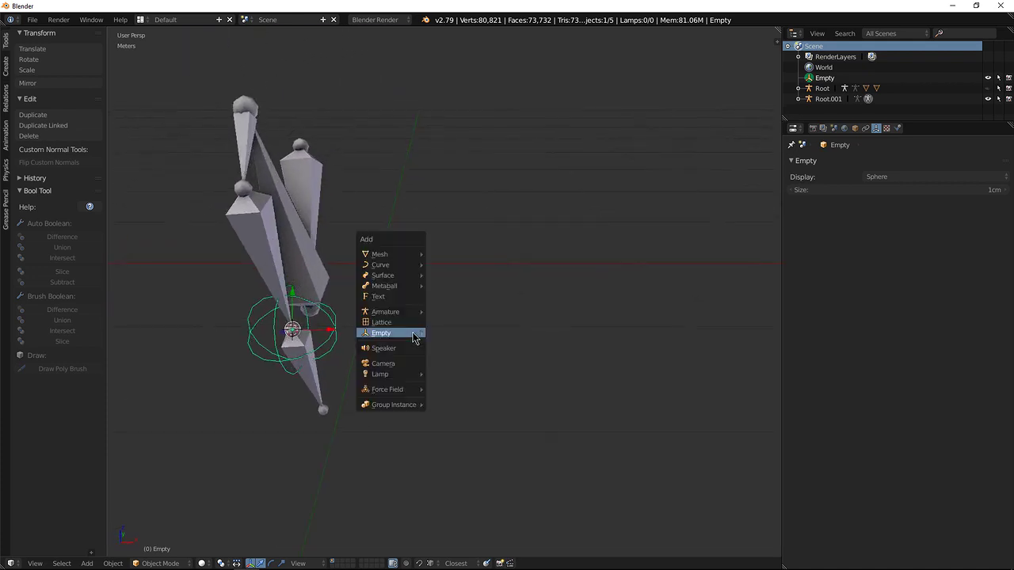
{"action": "mouse_move", "coordinate": [415, 337]}
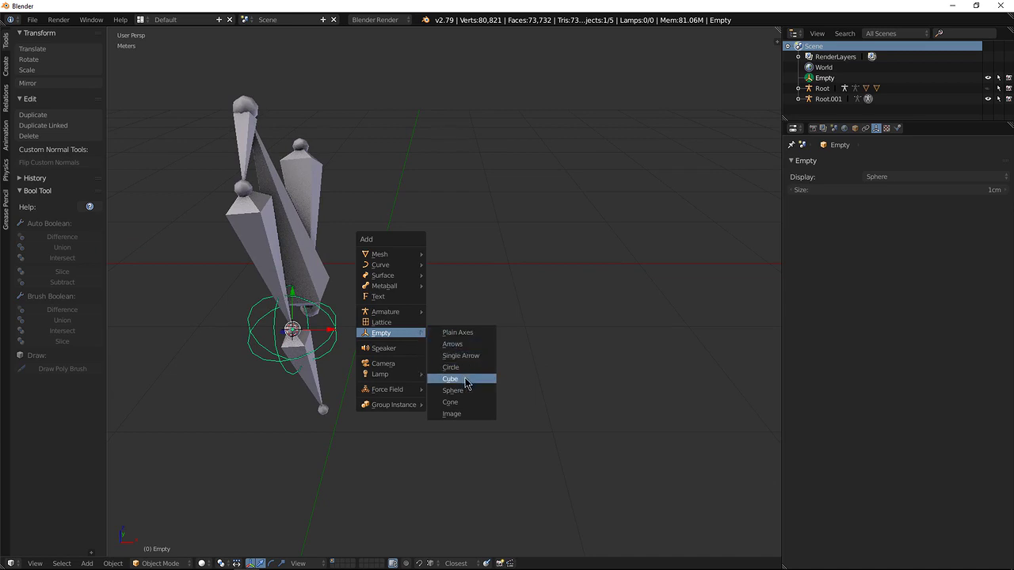
{"action": "left_click", "coordinate": [450, 379]}
{"action": "middle_click_drag", "start_coordinate": [367, 324], "coordinate": [404, 353]}
Scale the cube empty up and move it out to one side, clear of the arm
{"action": "key", "text": "s"}
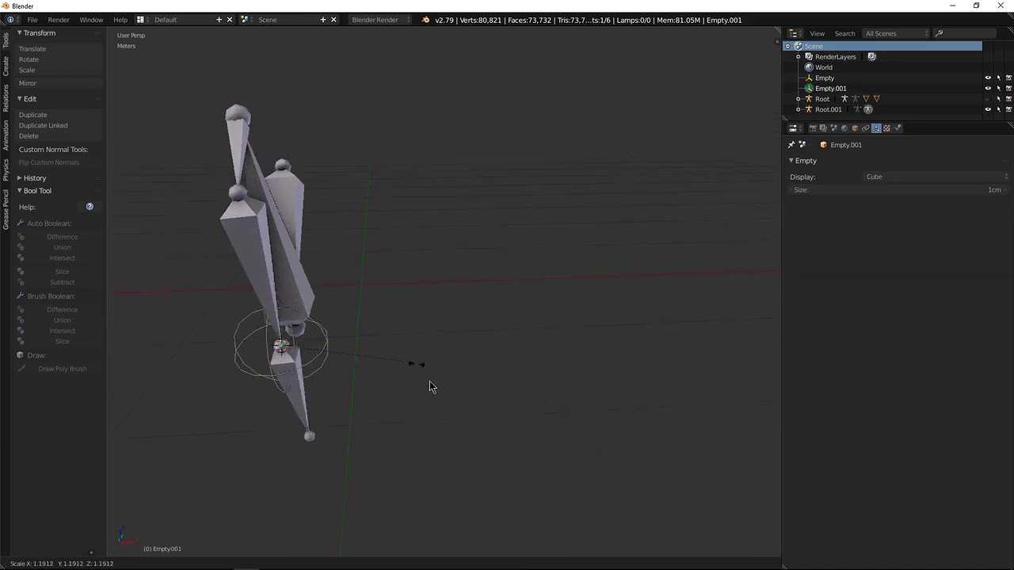
{"action": "left_click", "coordinate": [442, 358]}
{"action": "key", "text": "s"}
{"action": "left_click", "coordinate": [464, 358]}
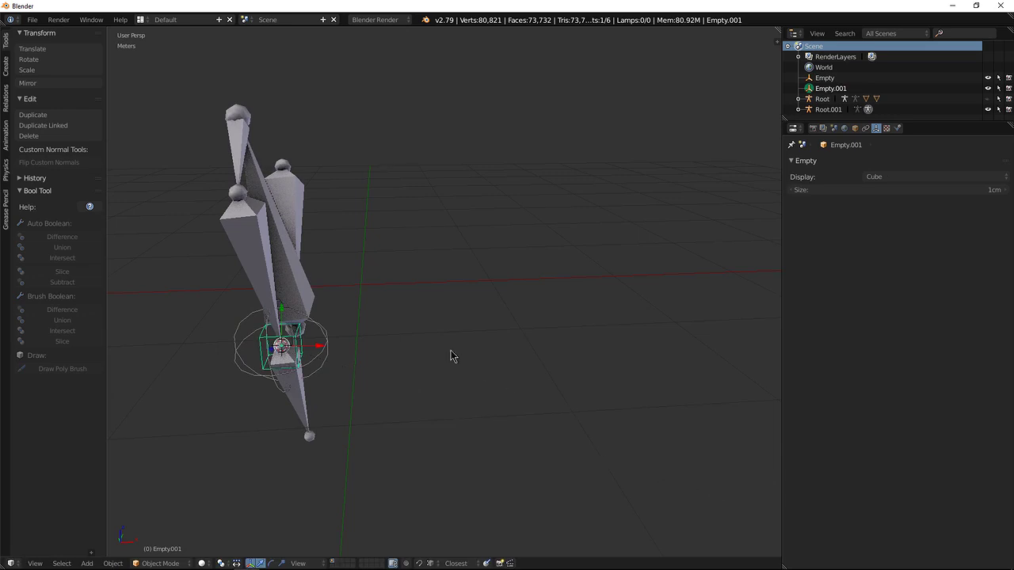
{"action": "key", "text": "g"}
{"action": "left_click", "coordinate": [456, 347]}
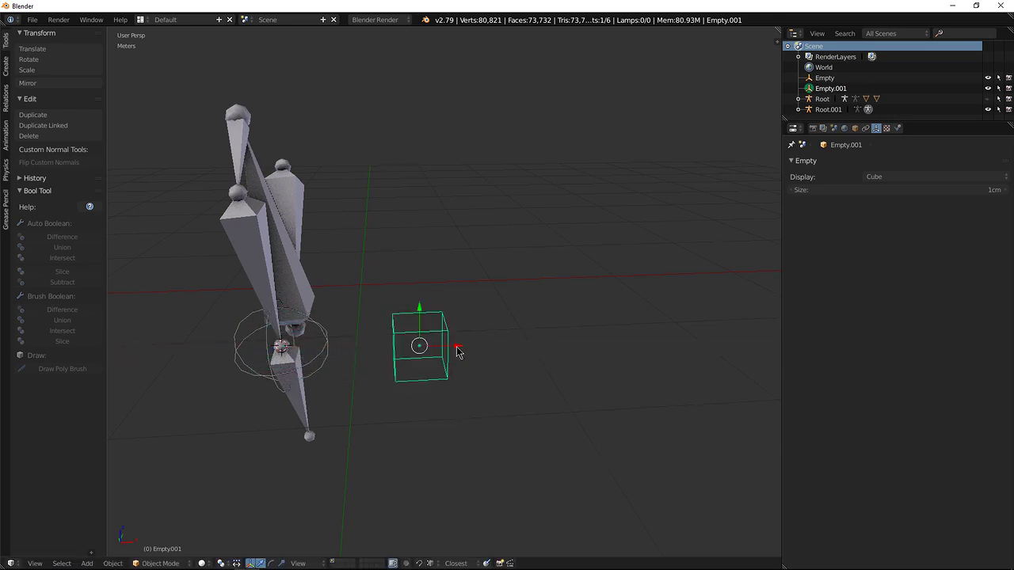
Duplicate the cube empty and place the copy farther from the arm, rotated to a tilted angle
{"action": "key", "text": "shift+s"}
{"action": "key", "text": "shift+d"}
{"action": "left_click", "coordinate": [599, 330]}
{"action": "middle_click_drag", "start_coordinate": [544, 398], "coordinate": [472, 400]}
{"action": "key", "text": "g"}
{"action": "left_click", "coordinate": [527, 332]}
{"action": "key", "text": "r"}
{"action": "left_click", "coordinate": [531, 336]}
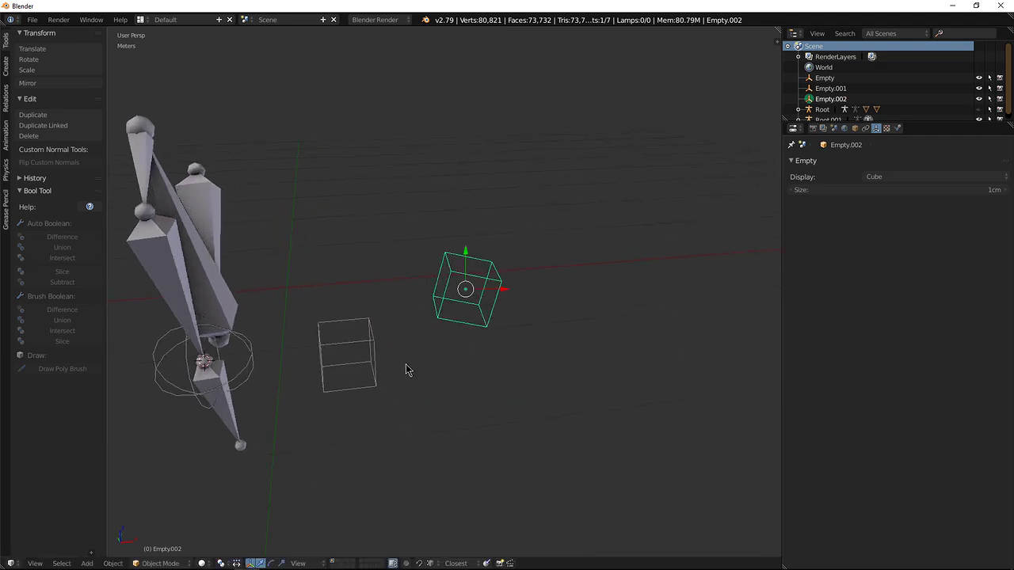
Select both cube empties and search the available operators for "ali"
{"action": "middle_click_drag", "start_coordinate": [407, 372], "coordinate": [407, 354]}
{"action": "right_click", "coordinate": [369, 346]}
{"action": "right_click", "coordinate": [442, 328], "text": "shift"}
{"action": "key", "text": "space"}
{"action": "type", "text": "Red"}
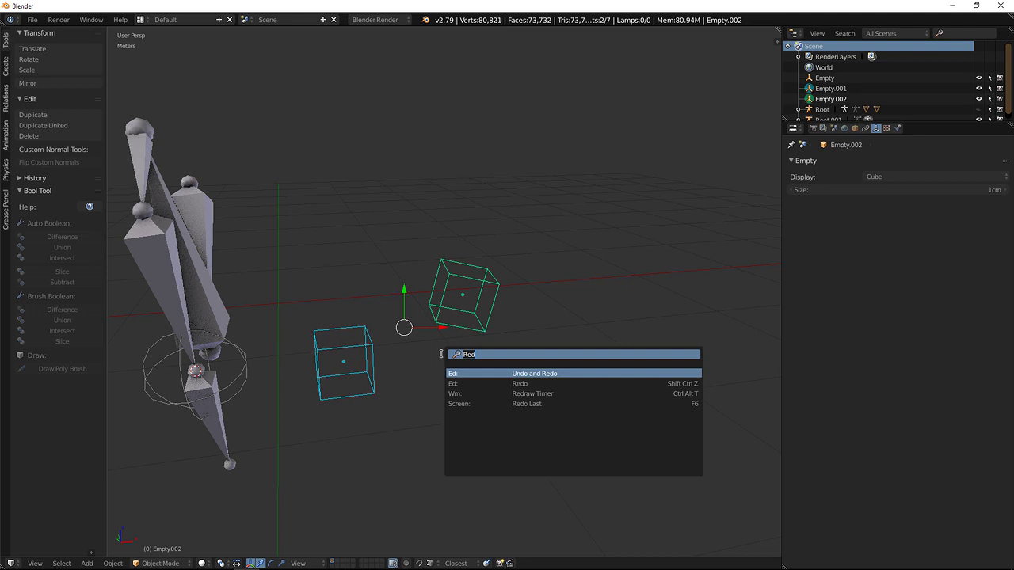
{"action": "type", "text": "all"}
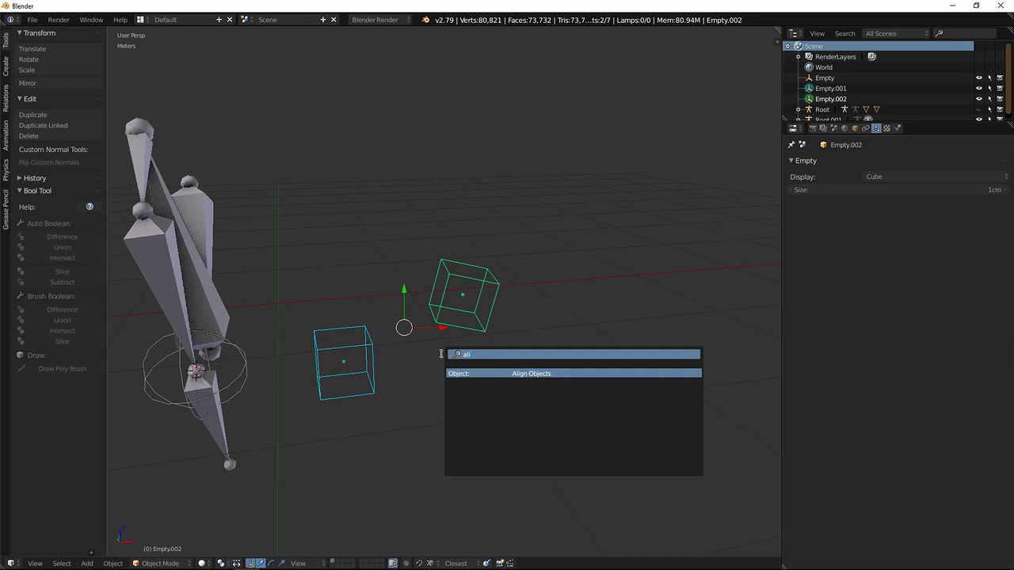
{"action": "key", "text": "Escape"}
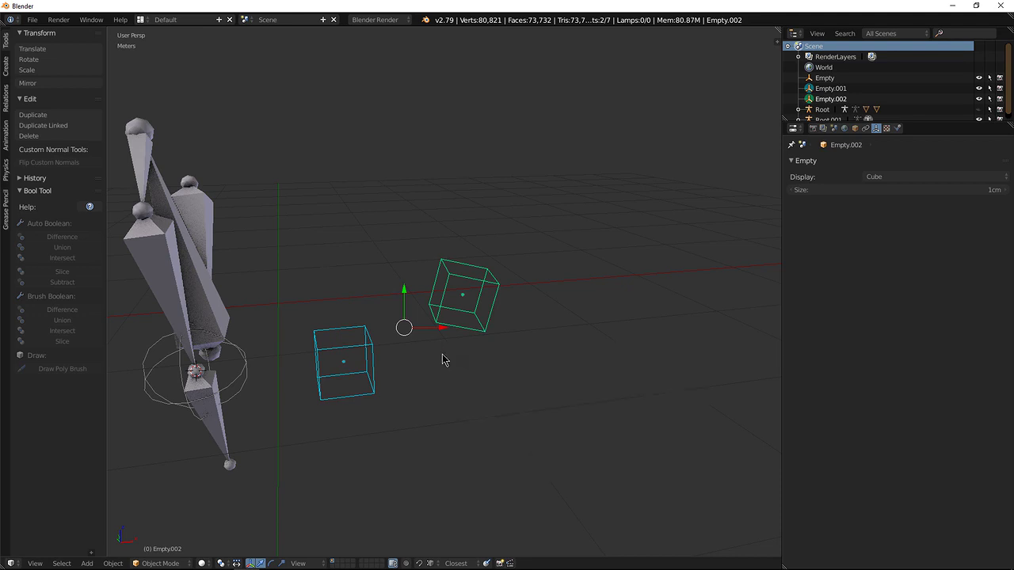
Reselect both cube empties with the tilted copy as the active object
{"action": "middle_click_drag", "start_coordinate": [452, 356], "coordinate": [474, 362]}
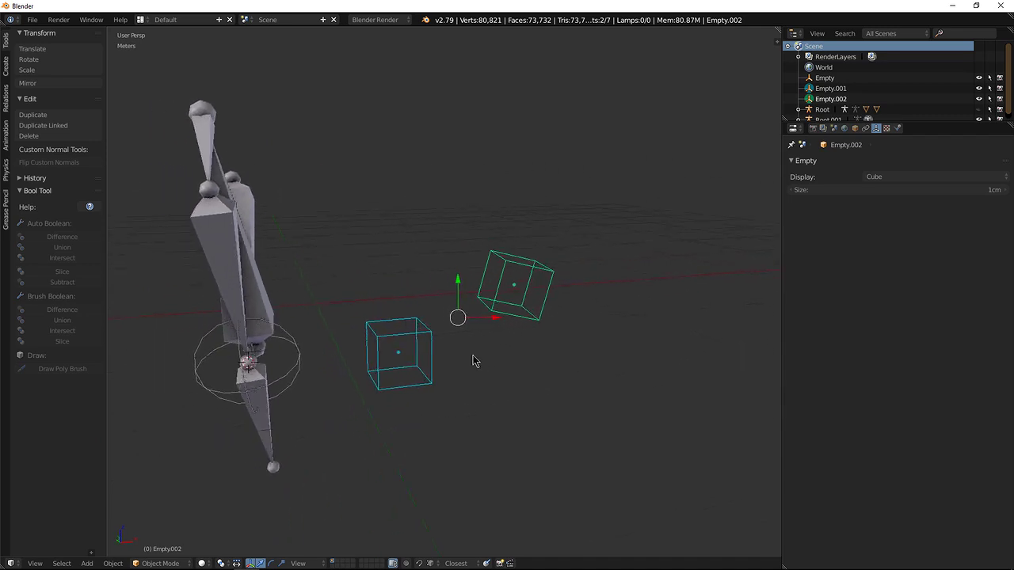
{"action": "right_click", "coordinate": [439, 333]}
{"action": "right_click", "coordinate": [492, 314], "text": "shift"}
{"action": "middle_click_drag", "start_coordinate": [447, 342], "coordinate": [470, 349]}
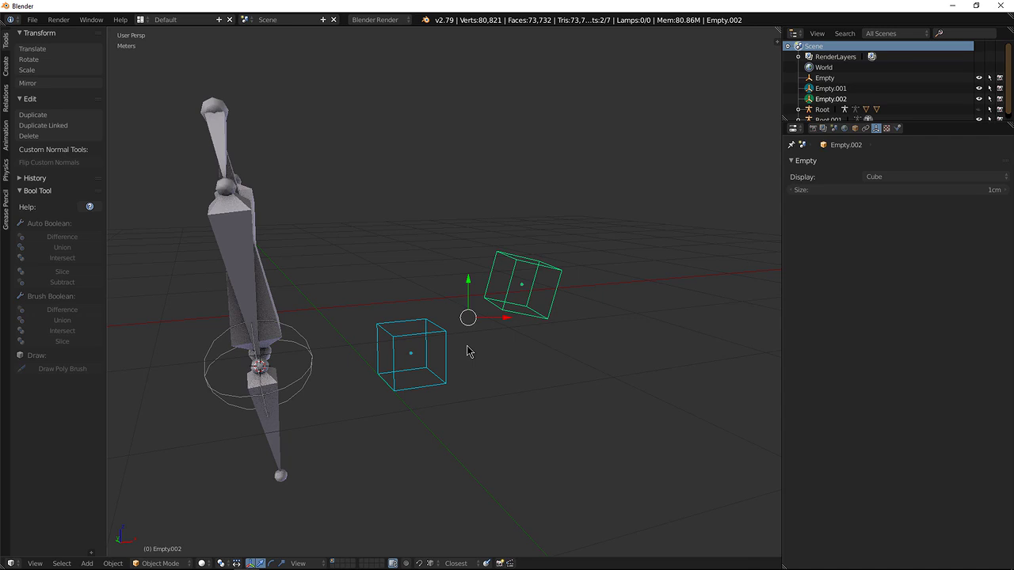
Delete the two cube-shaped empties beside the armature
{"action": "right_click", "coordinate": [443, 344]}
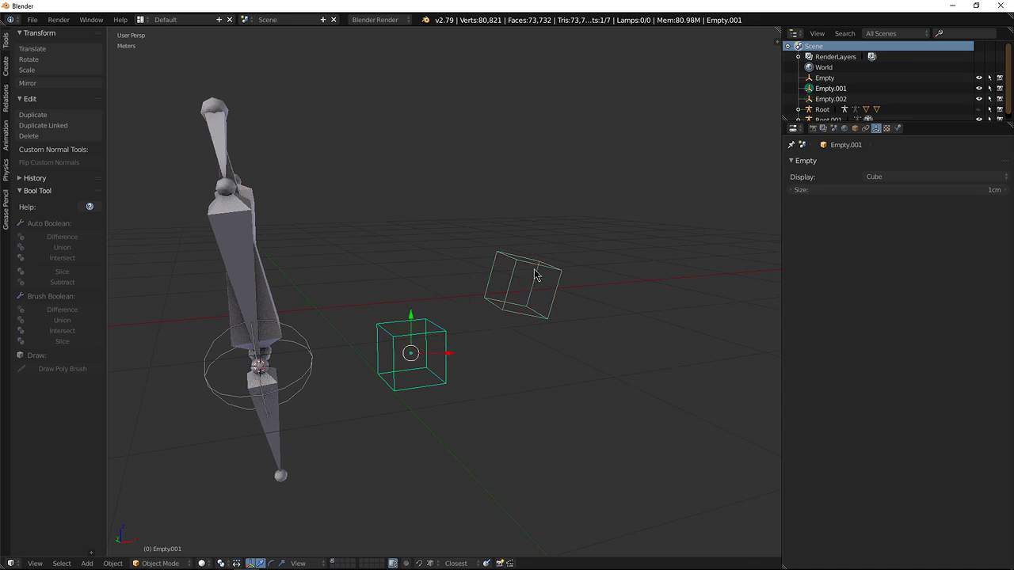
{"action": "right_click", "coordinate": [505, 320], "text": "shift"}
{"action": "key", "text": "x"}
{"action": "left_click", "coordinate": [458, 331]}
Apply the scale of the sphere empty at the lower arm joint and show its transform properties
{"action": "middle_click_drag", "start_coordinate": [353, 353], "coordinate": [535, 335]}
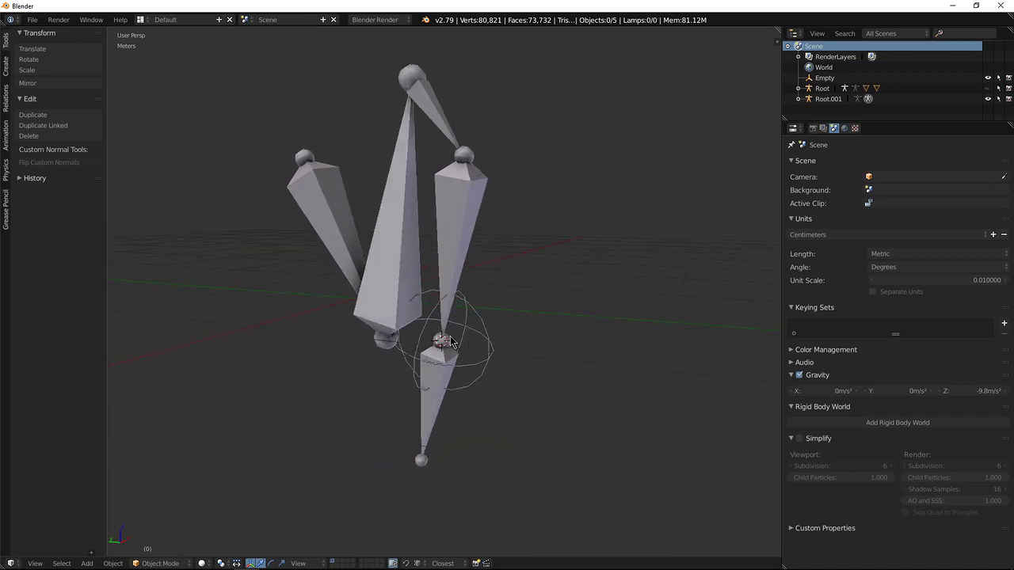
{"action": "scroll", "coordinate": [452, 340], "scroll_direction": "up", "scroll_amount": 1}
{"action": "middle_click_drag", "start_coordinate": [476, 340], "coordinate": [510, 331]}
{"action": "right_click", "coordinate": [476, 323]}
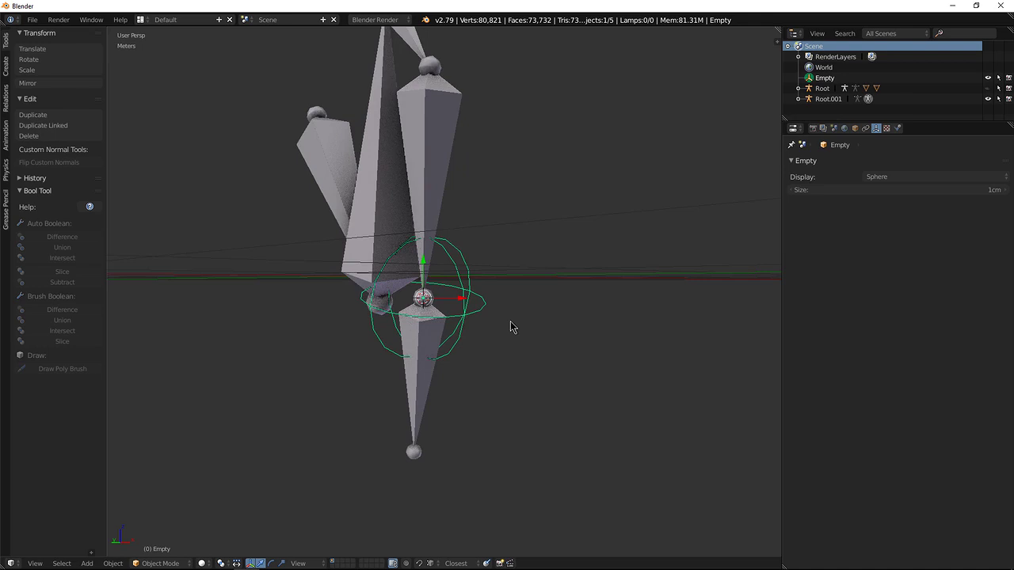
{"action": "key", "text": "ctrl+a"}
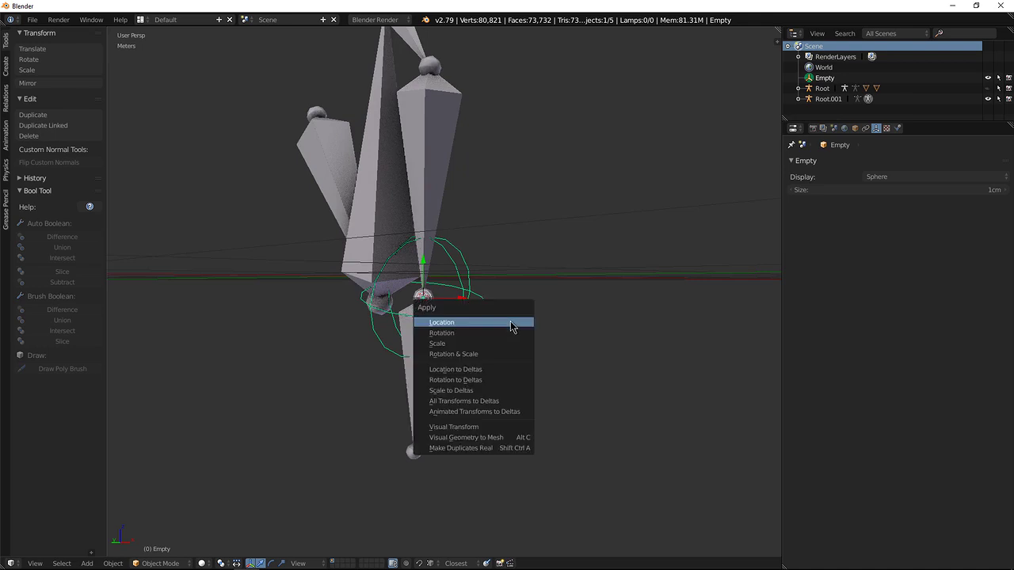
{"action": "left_click", "coordinate": [456, 352]}
{"action": "key", "text": "n"}
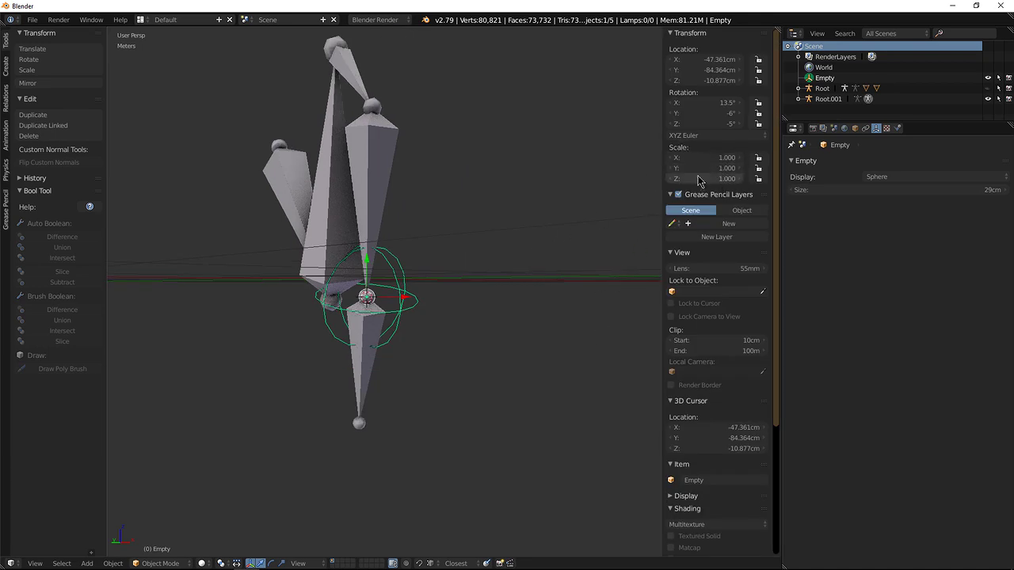
Set the transform orientation to Local
{"action": "middle_click_drag", "start_coordinate": [457, 291], "coordinate": [367, 389]}
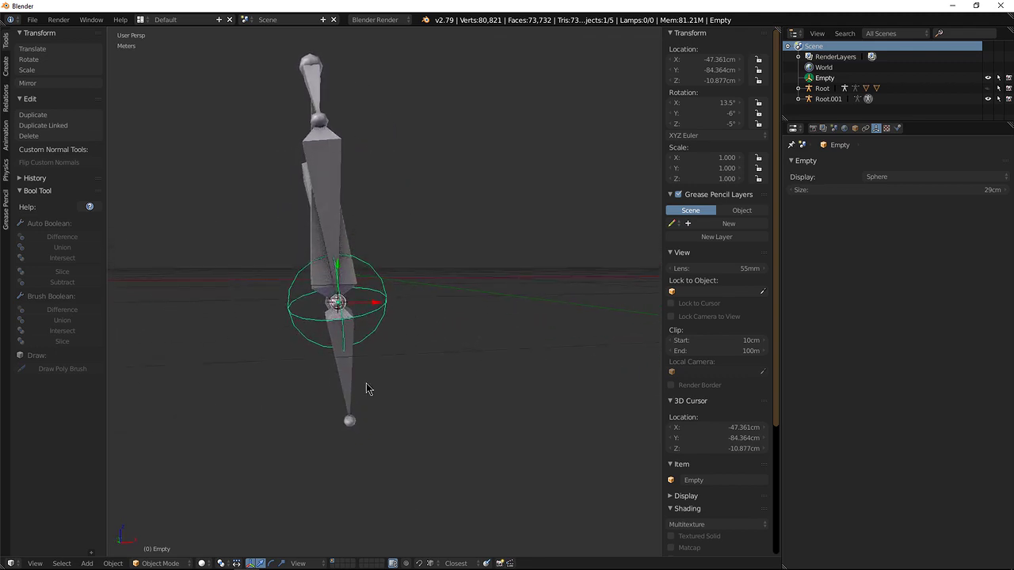
{"action": "left_click", "coordinate": [302, 557]}
{"action": "left_click", "coordinate": [358, 536]}
Duplicate the sphere empty and place the copy about 59 cm lower along the Z axis, near the lowest bone's tip
{"action": "middle_click_drag", "start_coordinate": [418, 342], "coordinate": [406, 281]}
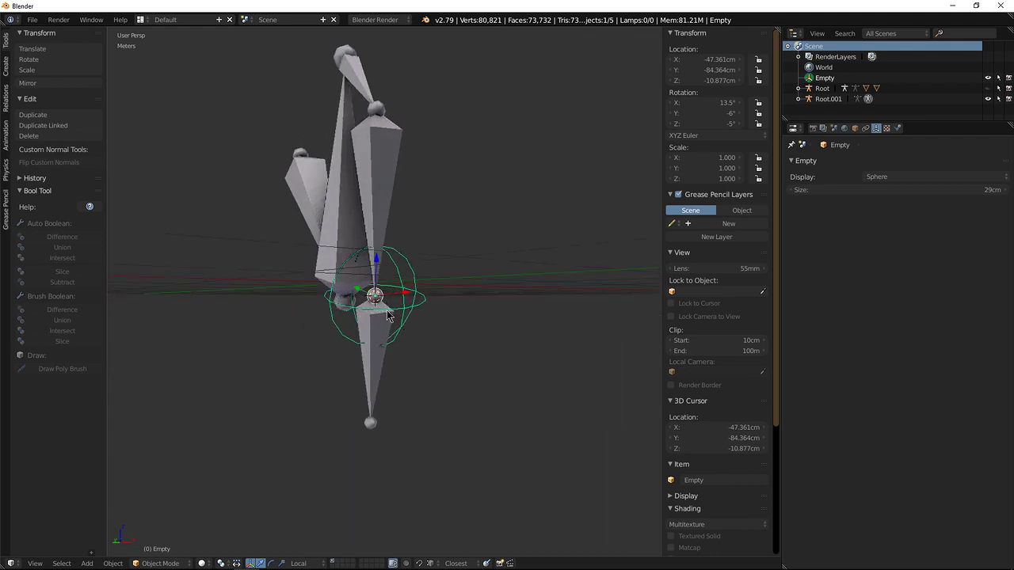
{"action": "key", "text": "shift+d"}
{"action": "key", "text": "z"}
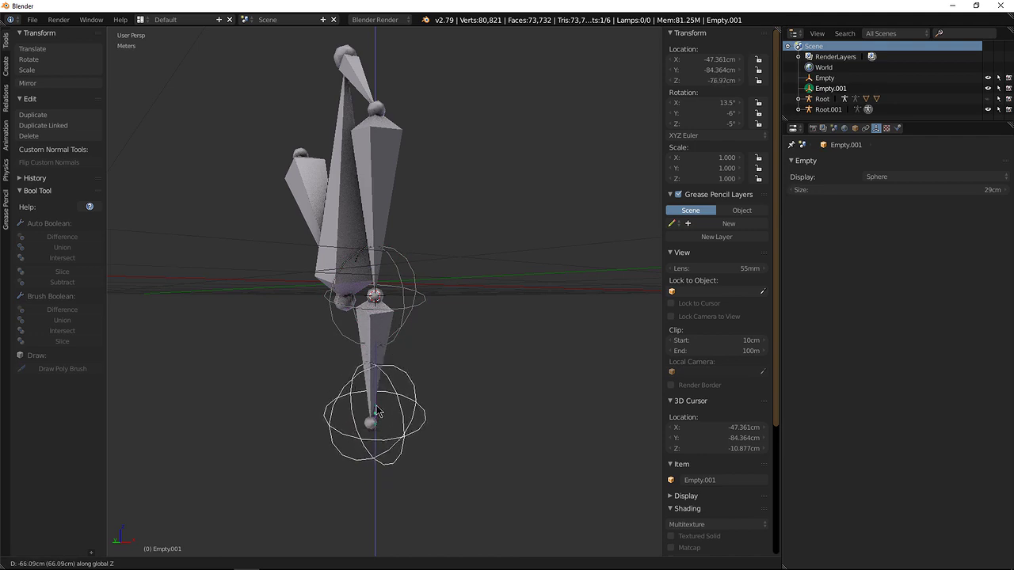
{"action": "left_click", "coordinate": [386, 409]}
{"action": "middle_click_drag", "start_coordinate": [419, 428], "coordinate": [444, 420]}
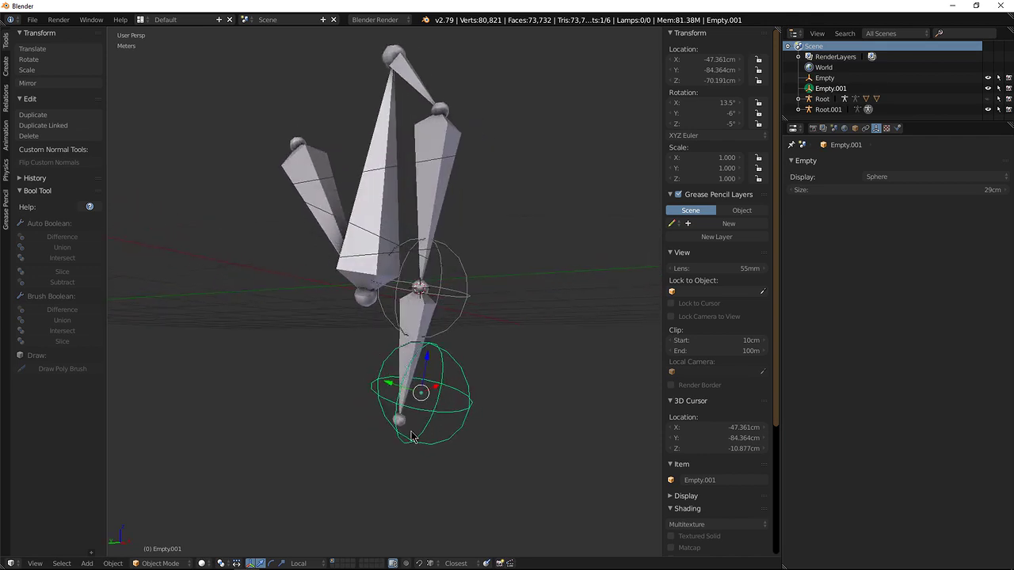
{"action": "middle_click_drag", "start_coordinate": [449, 426], "coordinate": [437, 410]}
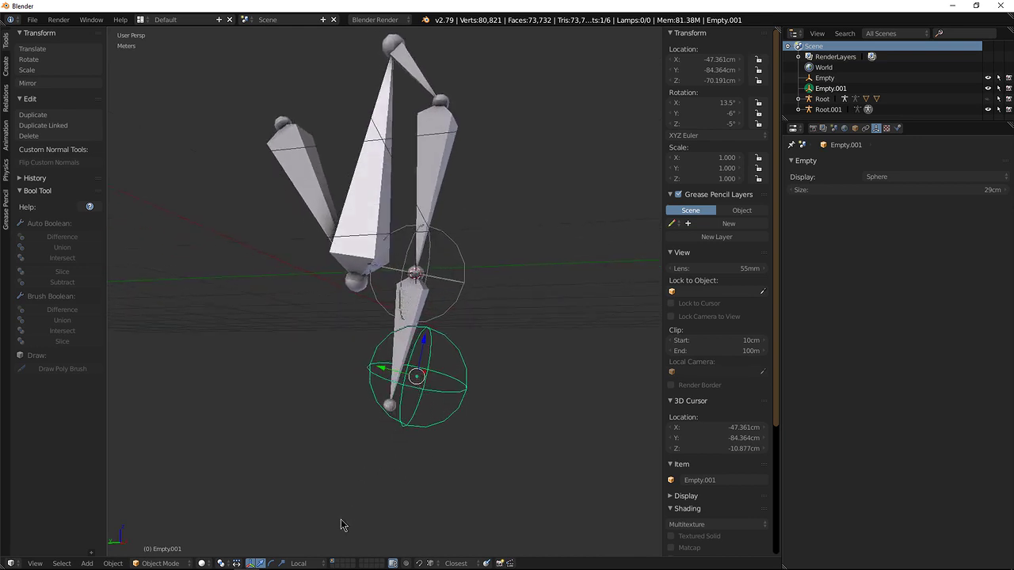
{"action": "key", "text": "z"}
{"action": "key", "text": "z"}
{"action": "key", "text": "g"}
{"action": "key", "text": "z"}
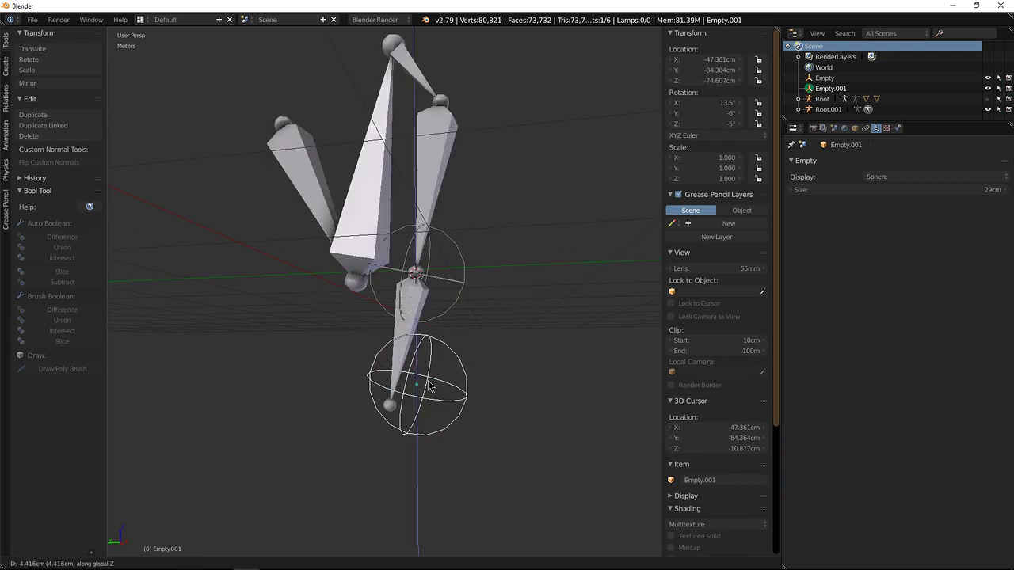
{"action": "key", "text": "z"}
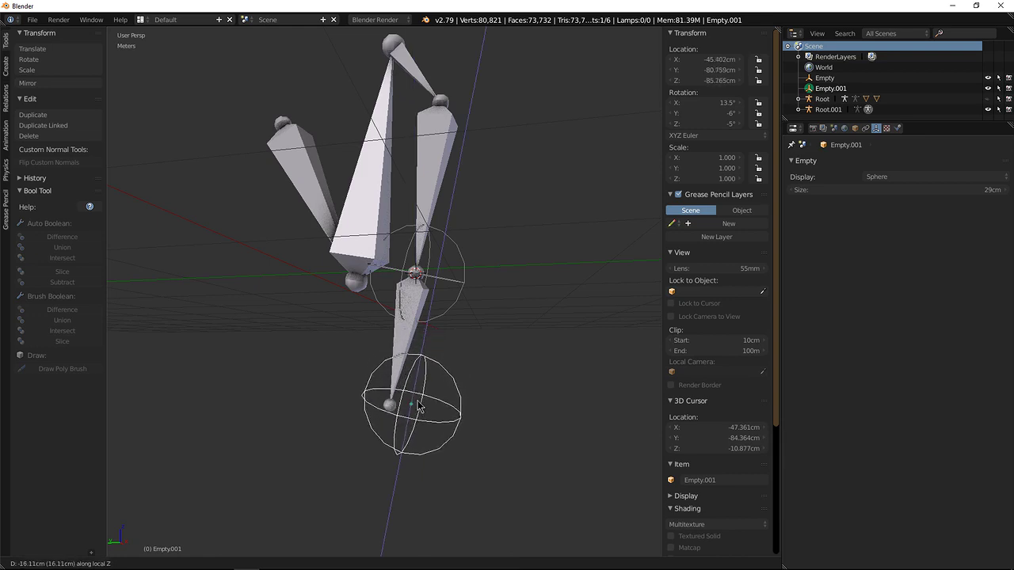
{"action": "key", "text": "Escape"}
Move the duplicated sphere empty freely onto the tip of the lowest bone
{"action": "middle_click_drag", "start_coordinate": [435, 409], "coordinate": [366, 398]}
{"action": "key", "text": "g"}
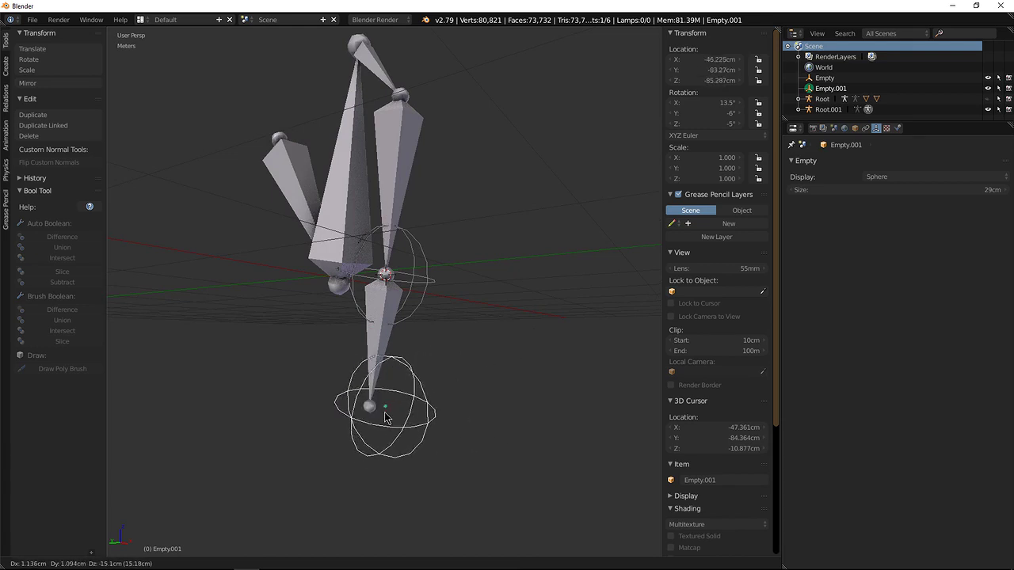
{"action": "left_click", "coordinate": [376, 417]}
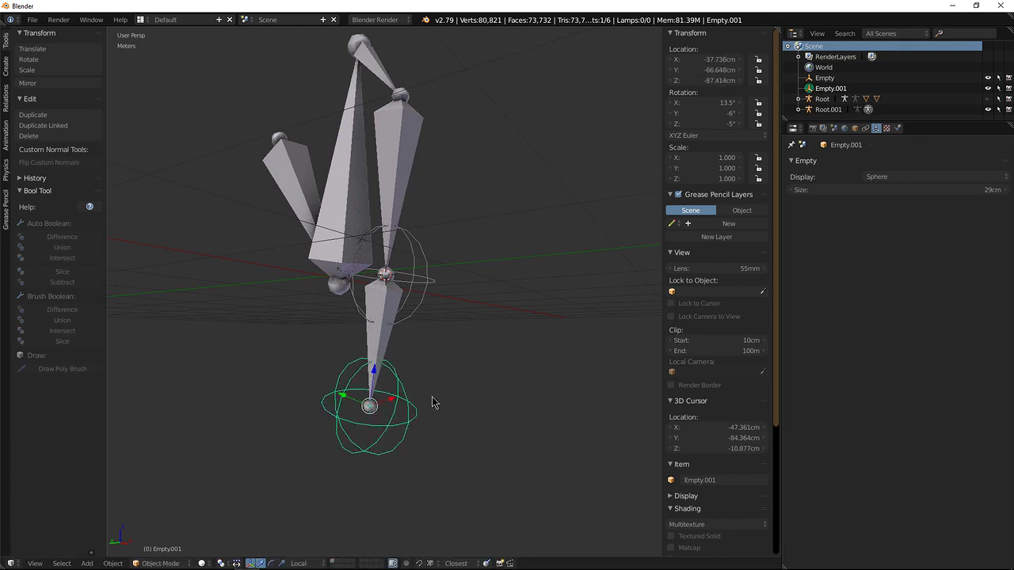
Scale the sphere empty at the bone tip down to about 0.358
{"action": "middle_click_drag", "start_coordinate": [433, 402], "coordinate": [394, 418]}
{"action": "middle_click_drag", "start_coordinate": [404, 383], "coordinate": [430, 396]}
{"action": "key", "text": "s"}
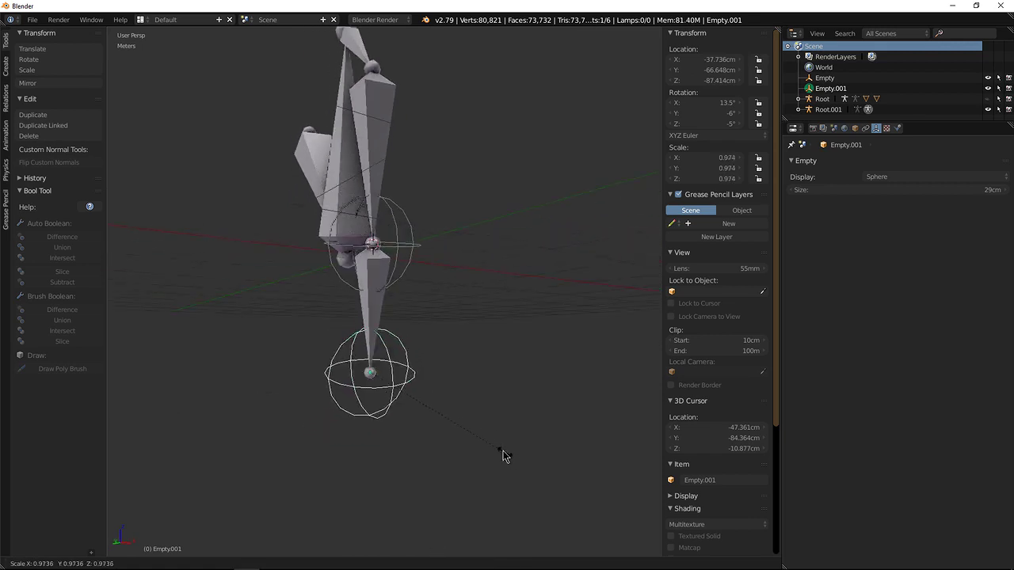
{"action": "left_click", "coordinate": [425, 394]}
Apply the scale of the small sphere empty at the lowest bone's tip
{"action": "middle_click_drag", "start_coordinate": [422, 363], "coordinate": [385, 382]}
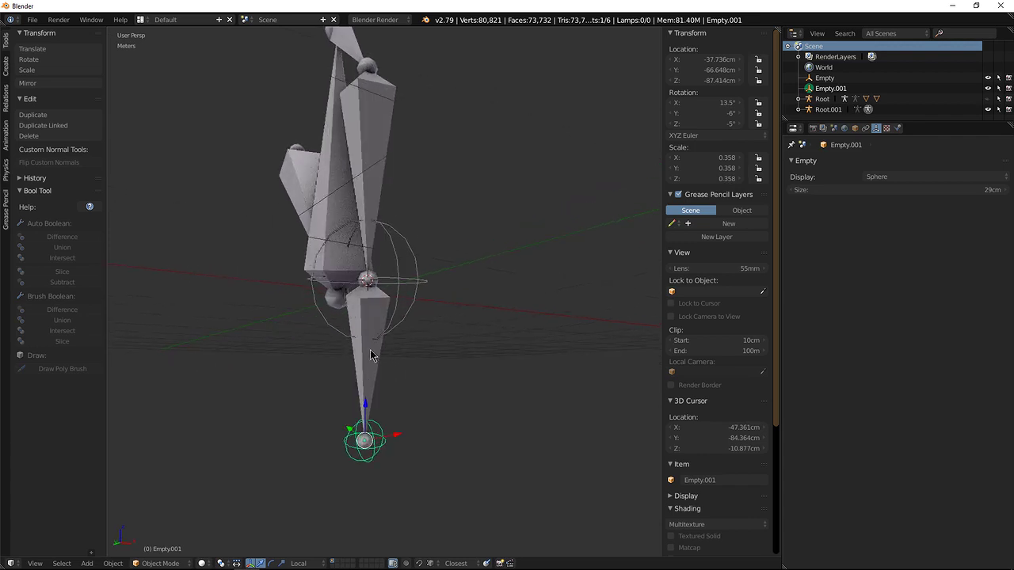
{"action": "right_click", "coordinate": [372, 361]}
{"action": "right_click", "coordinate": [387, 445]}
{"action": "middle_click_drag", "start_coordinate": [441, 396], "coordinate": [419, 359]}
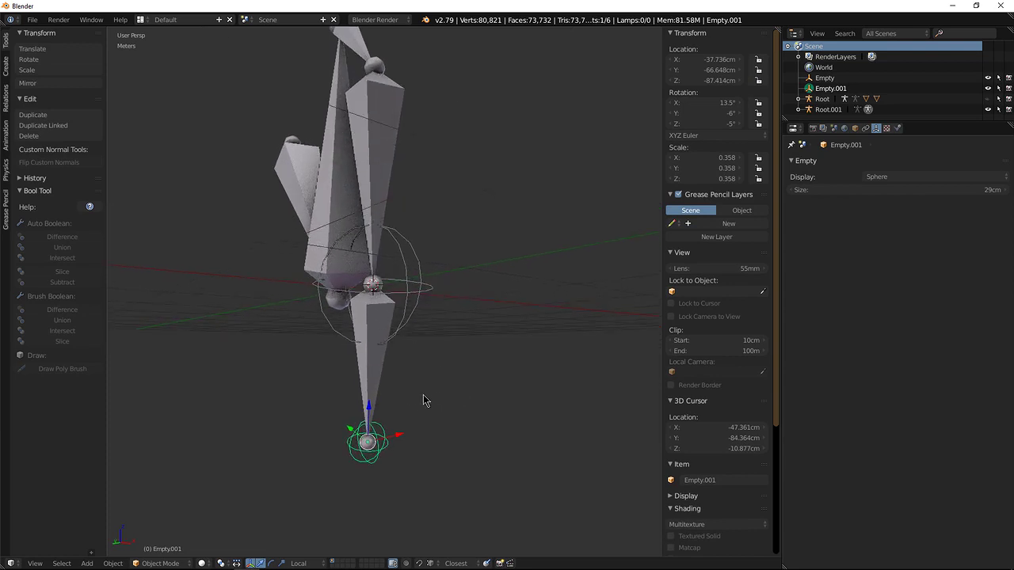
{"action": "mouse_move", "coordinate": [415, 377]}
{"action": "middle_mouse_down"}
{"action": "mouse_move", "coordinate": [402, 394]}
{"action": "mouse_move", "coordinate": [414, 389]}
{"action": "middle_mouse_up"}
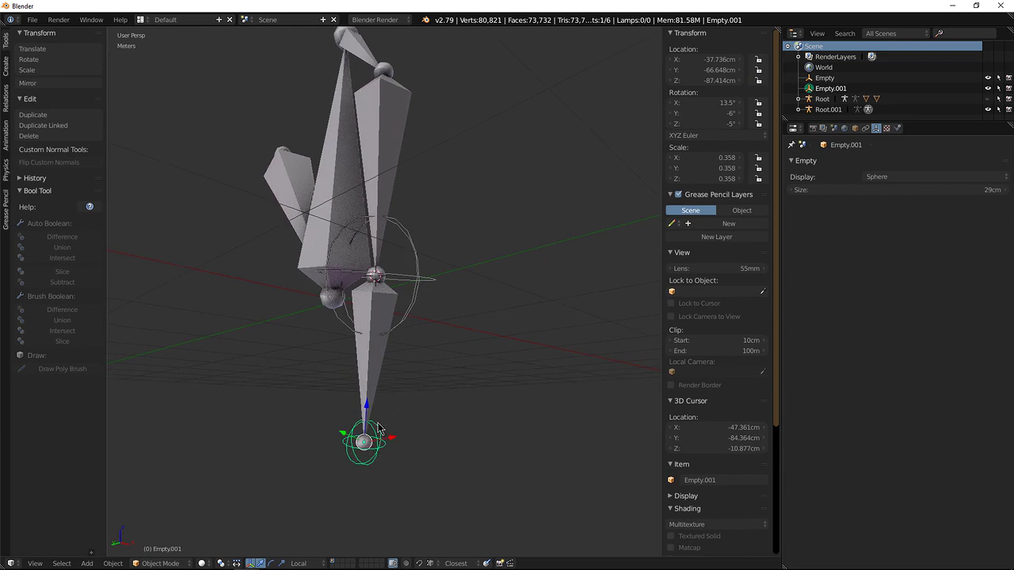
{"action": "middle_click_drag", "start_coordinate": [412, 359], "coordinate": [410, 361]}
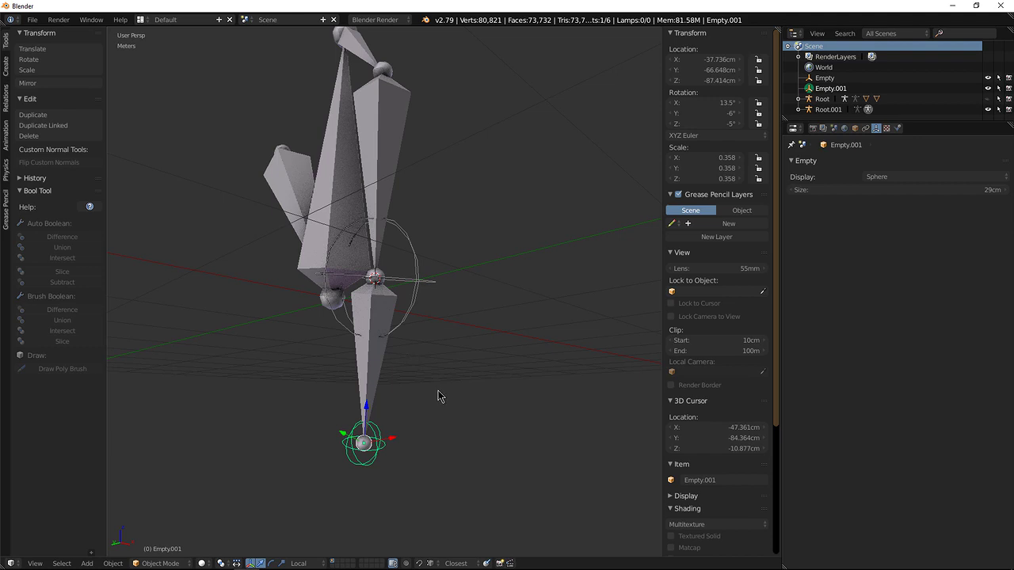
{"action": "key", "text": "ctrl+a"}
{"action": "left_click", "coordinate": [419, 387]}
{"action": "middle_click_drag", "start_coordinate": [464, 402], "coordinate": [482, 369]}
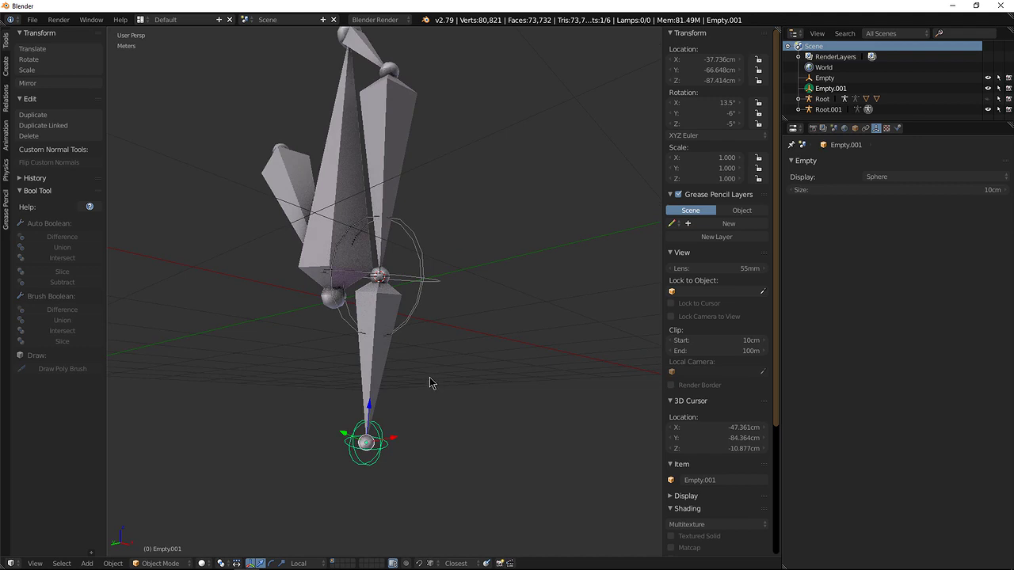
Duplicate the large sphere empty and place the copy about 45 cm to its side along the local X axis
{"action": "middle_click_drag", "start_coordinate": [453, 365], "coordinate": [395, 391]}
{"action": "right_click", "coordinate": [378, 310]}
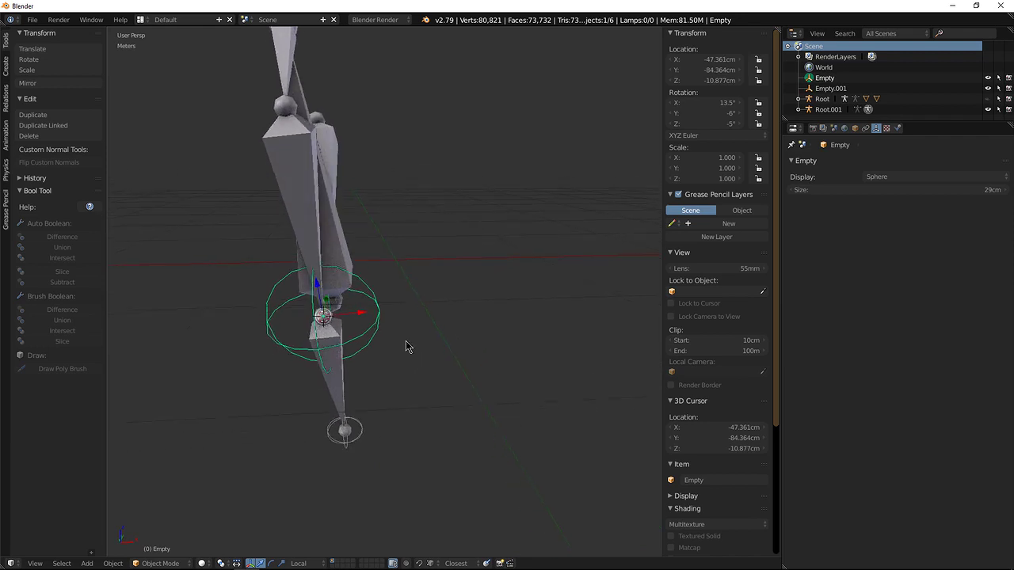
{"action": "key", "text": "shift+d"}
{"action": "key", "text": "x"}
{"action": "key", "text": "x"}
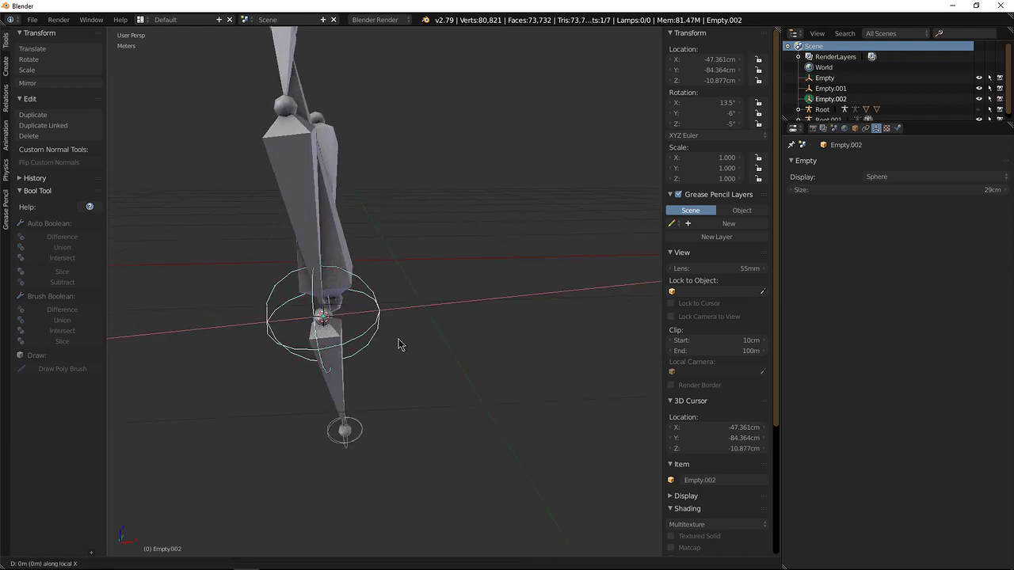
{"action": "left_click", "coordinate": [488, 343]}
Scale the side sphere empty down to about 0.507 and shift it slightly closer to the large empty along local X
{"action": "key", "text": "s"}
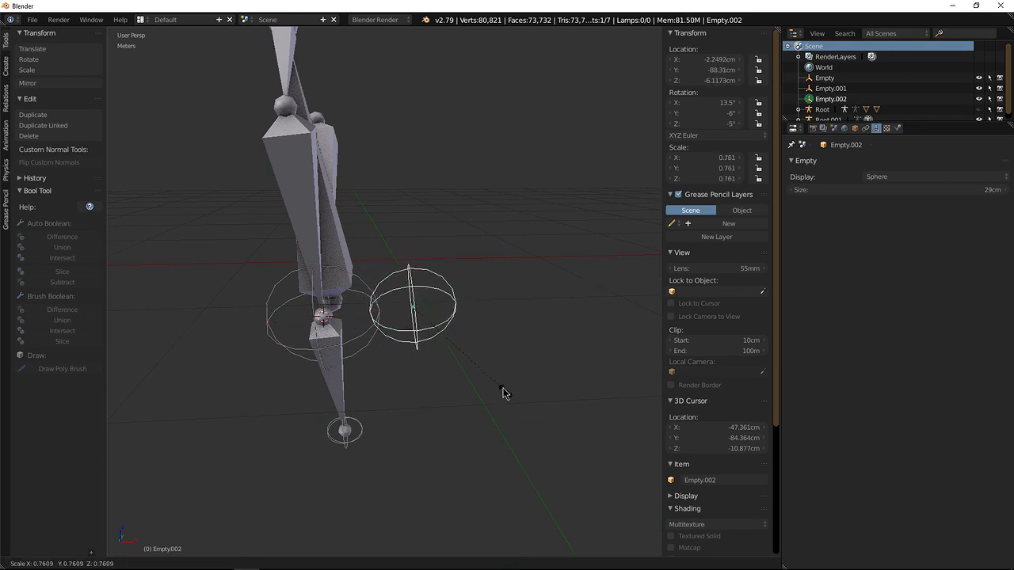
{"action": "left_click", "coordinate": [472, 361]}
{"action": "key", "text": "g"}
{"action": "key", "text": "x"}
{"action": "key", "text": "x"}
{"action": "left_click", "coordinate": [444, 356]}
Parent the small sphere empty at the bone tip to the large sphere empty with the Object option
{"action": "middle_click_drag", "start_coordinate": [446, 356], "coordinate": [333, 361]}
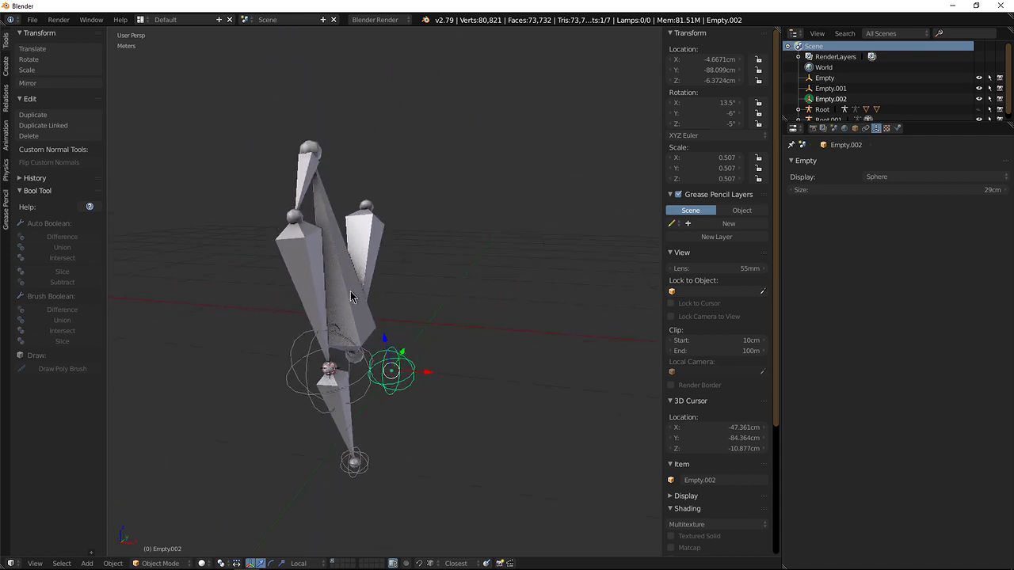
{"action": "middle_click_drag", "start_coordinate": [396, 325], "coordinate": [306, 295]}
{"action": "middle_click_drag", "start_coordinate": [419, 351], "coordinate": [363, 362]}
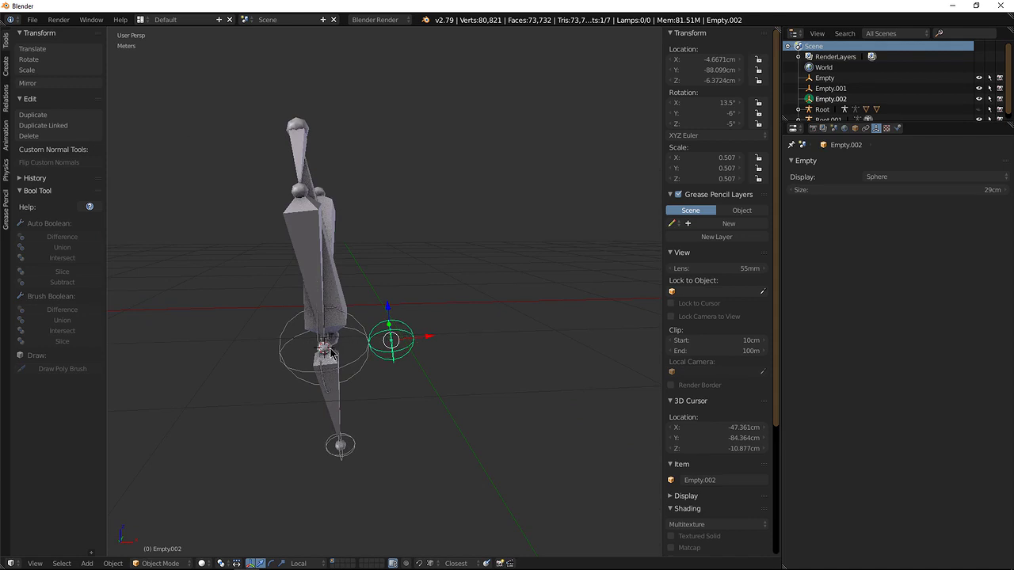
{"action": "mouse_move", "coordinate": [366, 370]}
{"action": "middle_mouse_down"}
{"action": "mouse_move", "coordinate": [363, 381]}
{"action": "mouse_move", "coordinate": [375, 358]}
{"action": "mouse_move", "coordinate": [372, 368]}
{"action": "middle_mouse_up"}
{"action": "middle_click_drag", "start_coordinate": [316, 251], "coordinate": [351, 321]}
{"action": "right_click", "coordinate": [362, 358]}
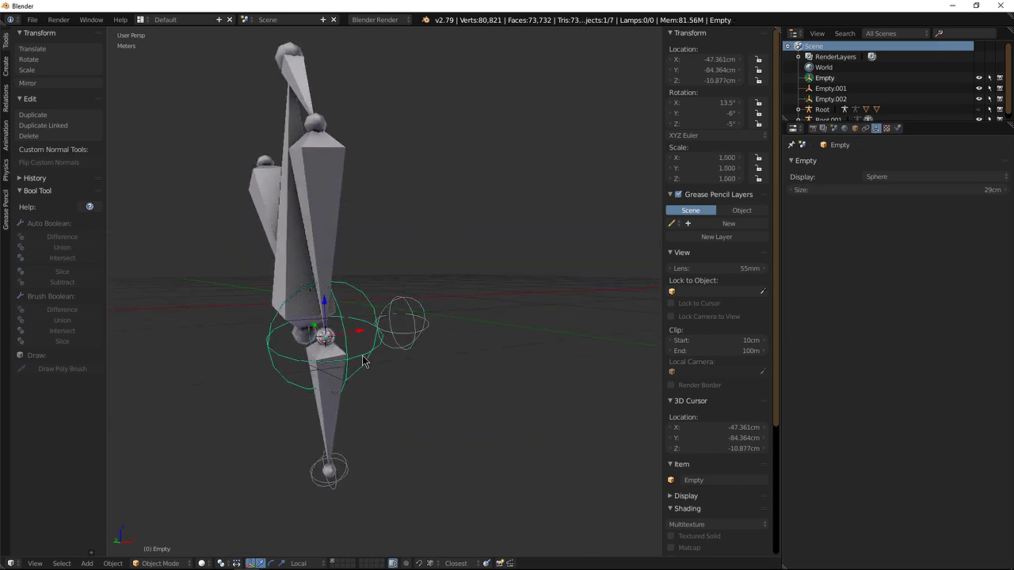
{"action": "right_click", "coordinate": [349, 471]}
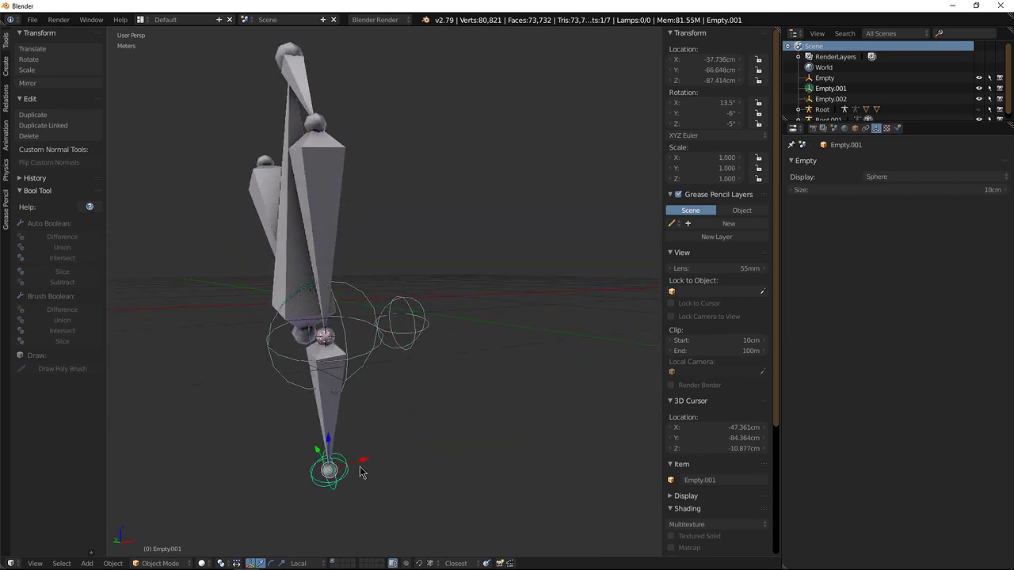
{"action": "right_click", "coordinate": [365, 363], "text": "shift"}
{"action": "key", "text": "ctrl+p"}
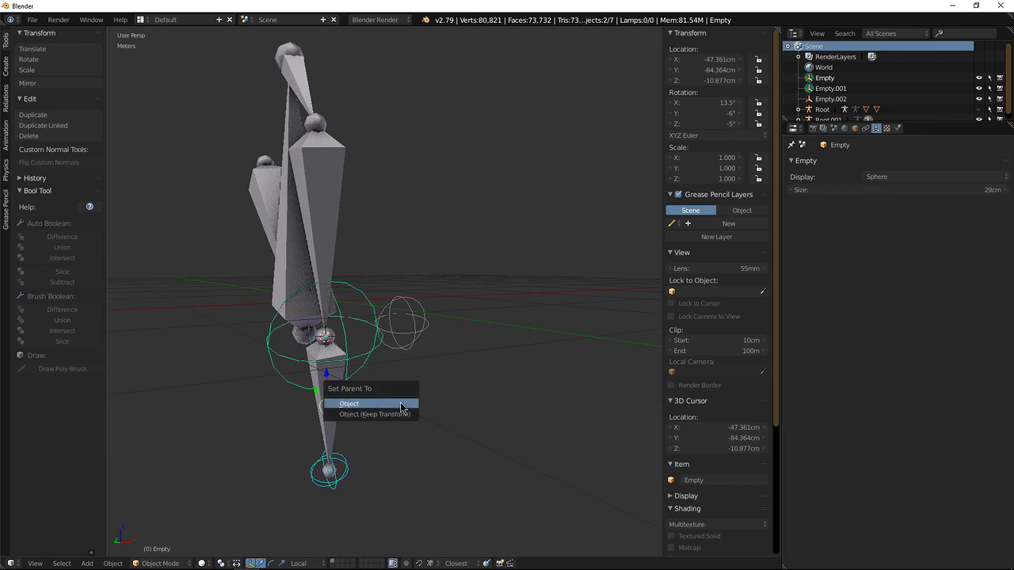
{"action": "left_click", "coordinate": [400, 405]}
Parent the side sphere empty to the large sphere empty as Object
{"action": "right_click", "coordinate": [415, 338]}
{"action": "key", "text": "ctrl+p"}
{"action": "left_click", "coordinate": [386, 400]}
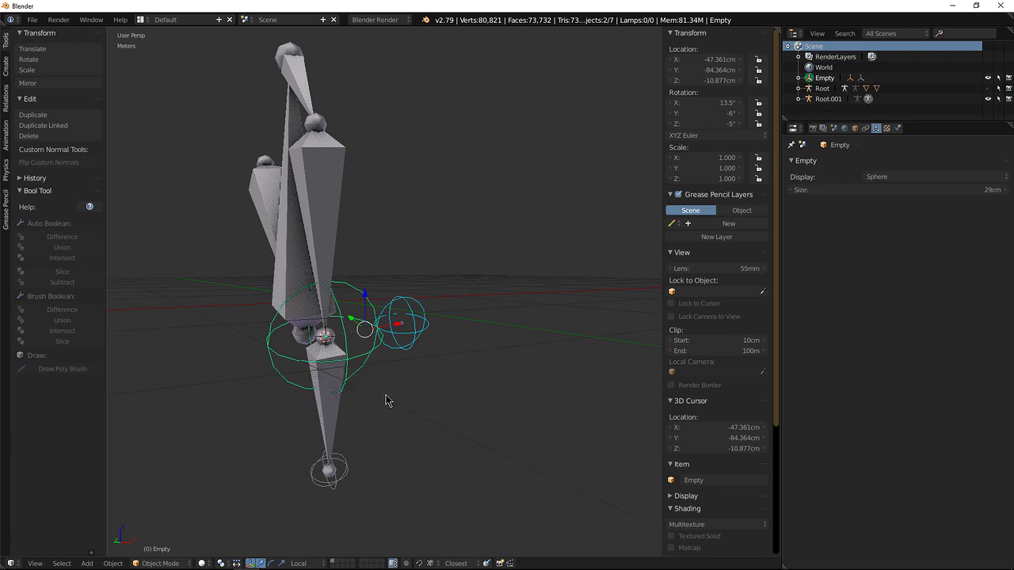
Test the parenting by moving the large sphere empty with its children, and cancel the move
{"action": "middle_click_drag", "start_coordinate": [392, 394], "coordinate": [341, 363]}
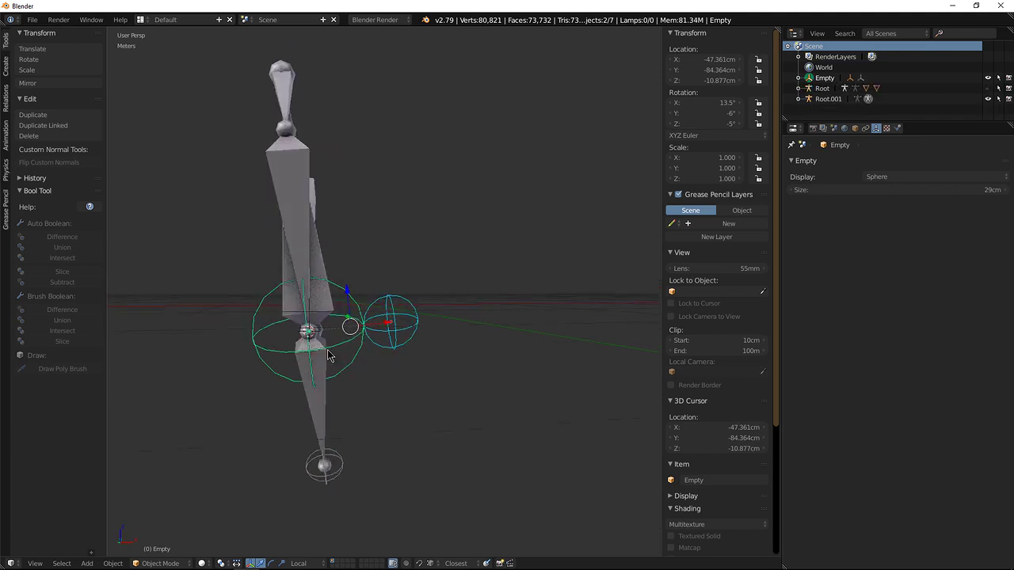
{"action": "right_click", "coordinate": [324, 364]}
{"action": "key", "text": "g"}
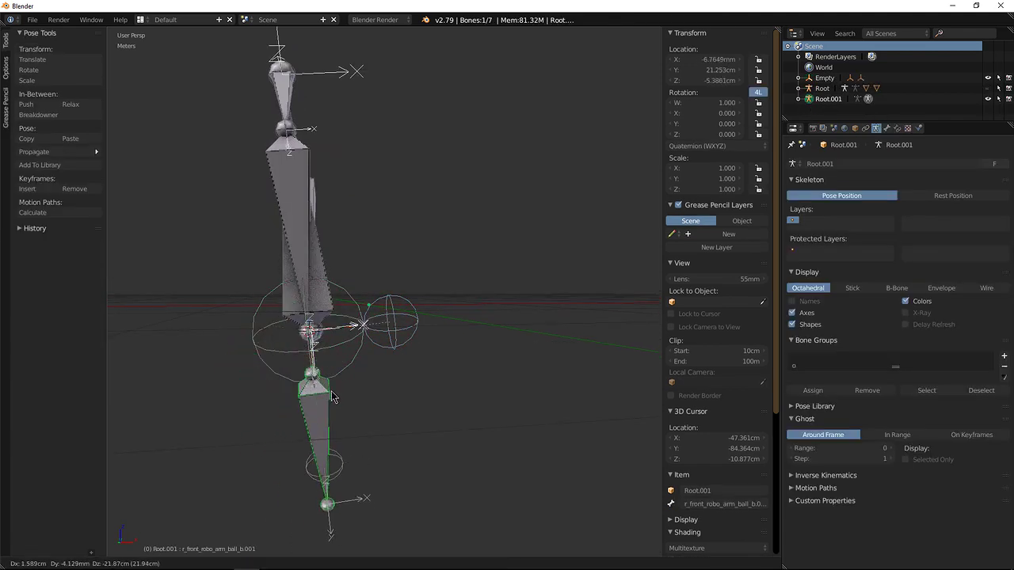
{"action": "key", "text": "Escape"}
{"action": "right_click", "coordinate": [354, 363]}
{"action": "key", "text": "g"}
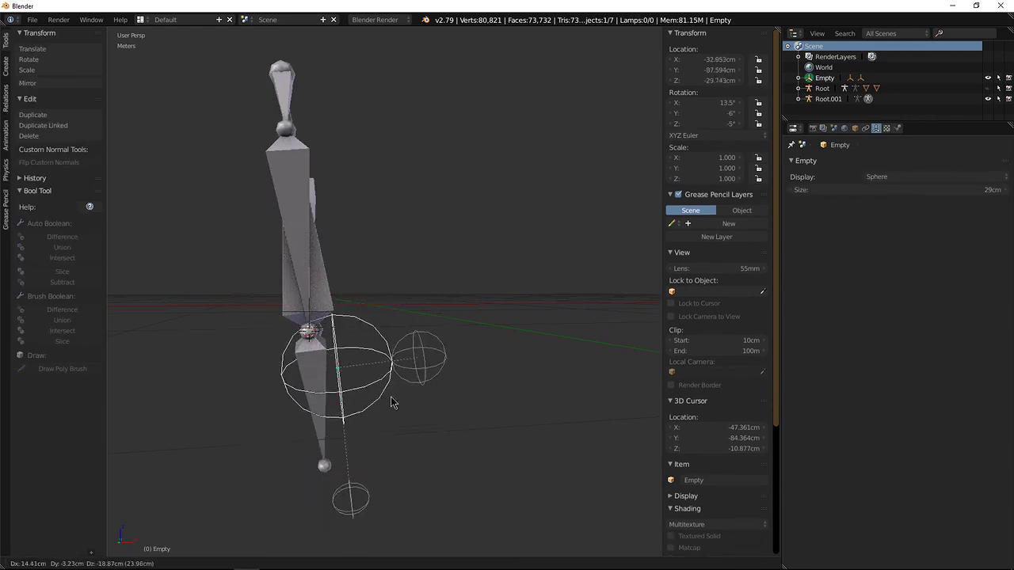
{"action": "key", "text": "Escape"}
{"action": "mouse_move", "coordinate": [383, 360]}
{"action": "middle_mouse_down"}
{"action": "mouse_move", "coordinate": [401, 399]}
{"action": "mouse_move", "coordinate": [367, 366]}
{"action": "middle_mouse_up"}
{"action": "middle_click_drag", "start_coordinate": [408, 331], "coordinate": [358, 394]}
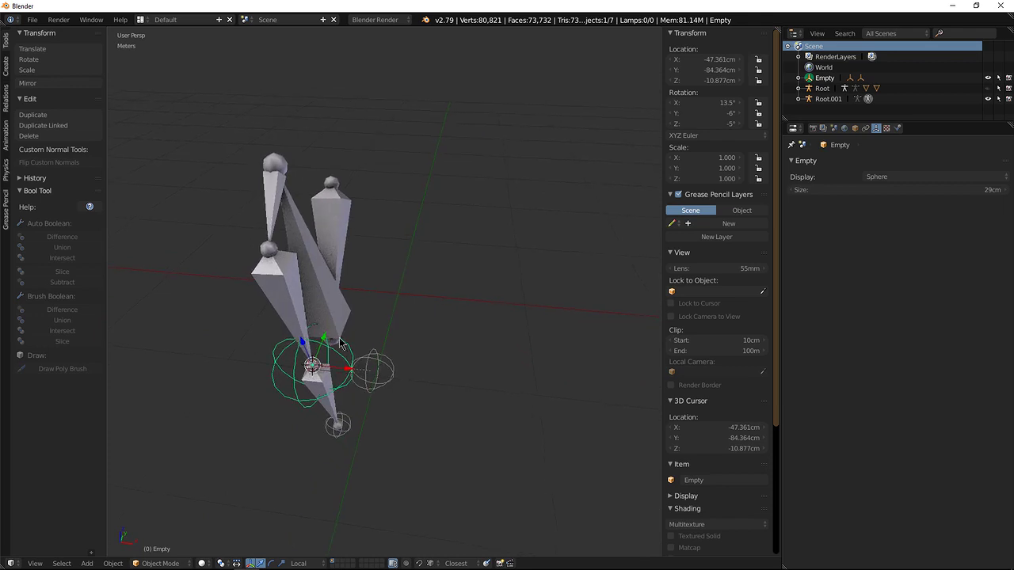
{"action": "middle_click_drag", "start_coordinate": [354, 385], "coordinate": [383, 248]}
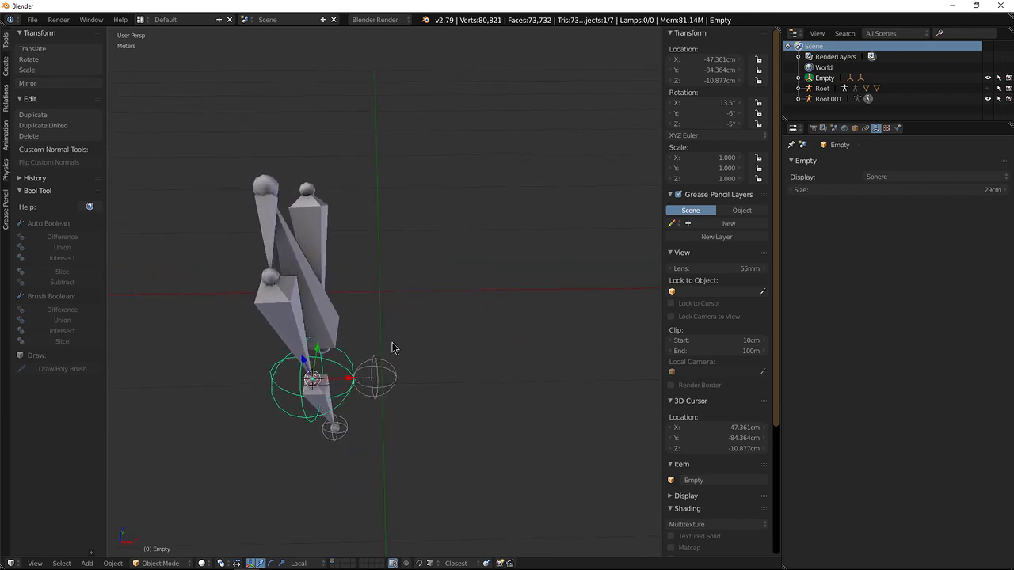
{"action": "middle_click_drag", "start_coordinate": [362, 326], "coordinate": [375, 347]}
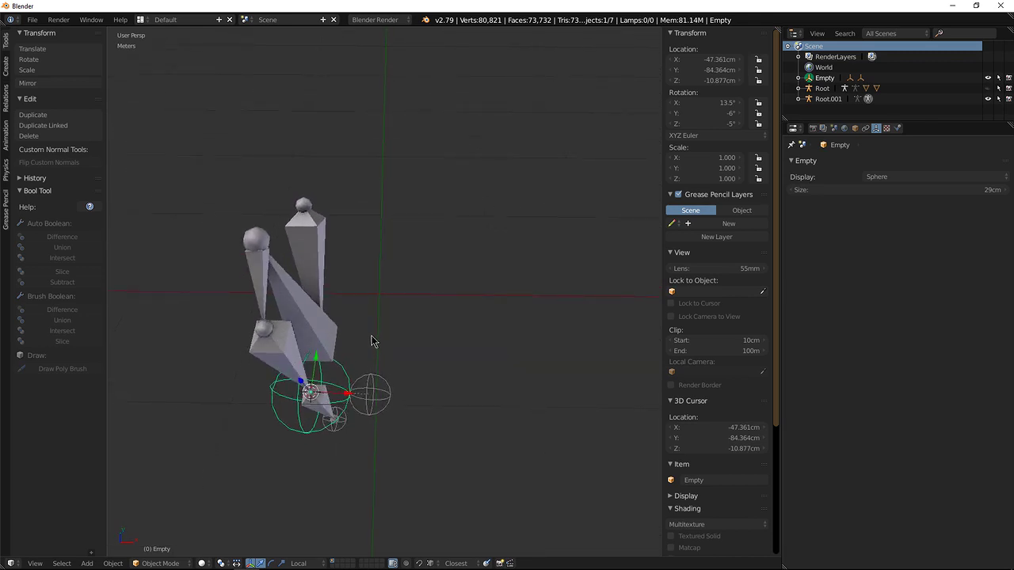
Deselect everything, snap the 3D cursor to the scene center and add a cube empty there
{"action": "key", "text": "a"}
{"action": "middle_click_drag", "start_coordinate": [373, 346], "coordinate": [386, 325]}
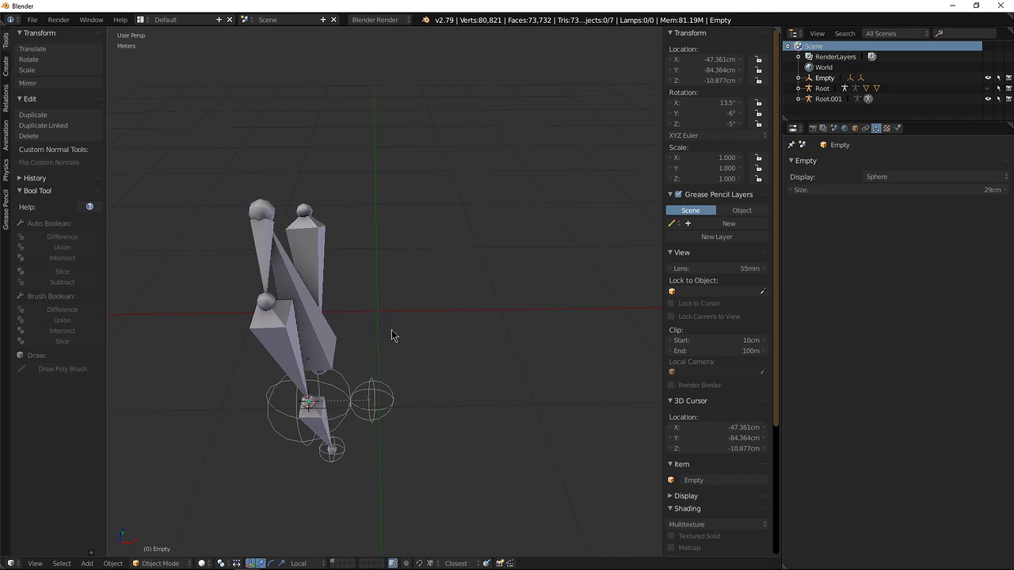
{"action": "key", "text": "shift+s"}
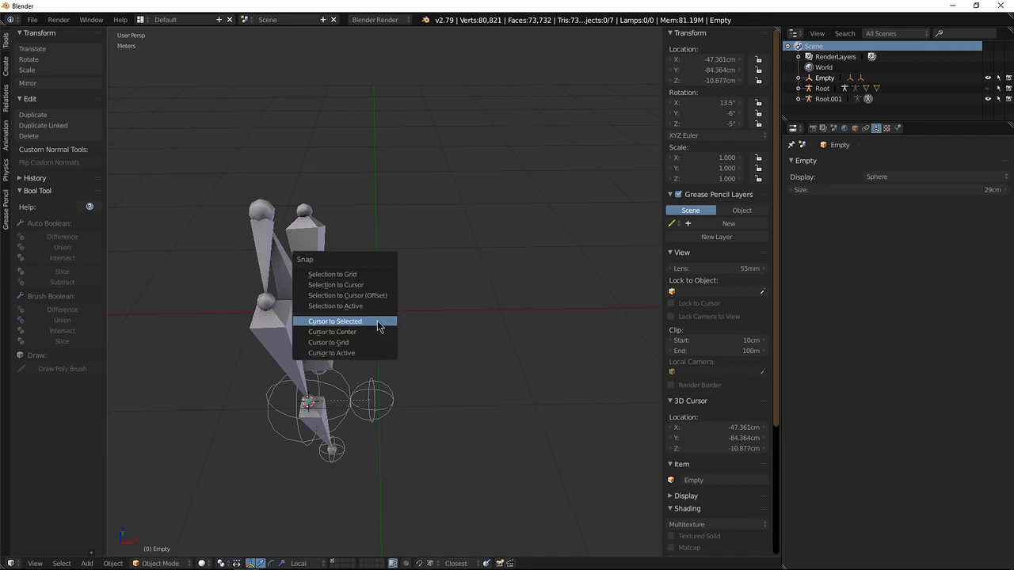
{"action": "left_click", "coordinate": [371, 333]}
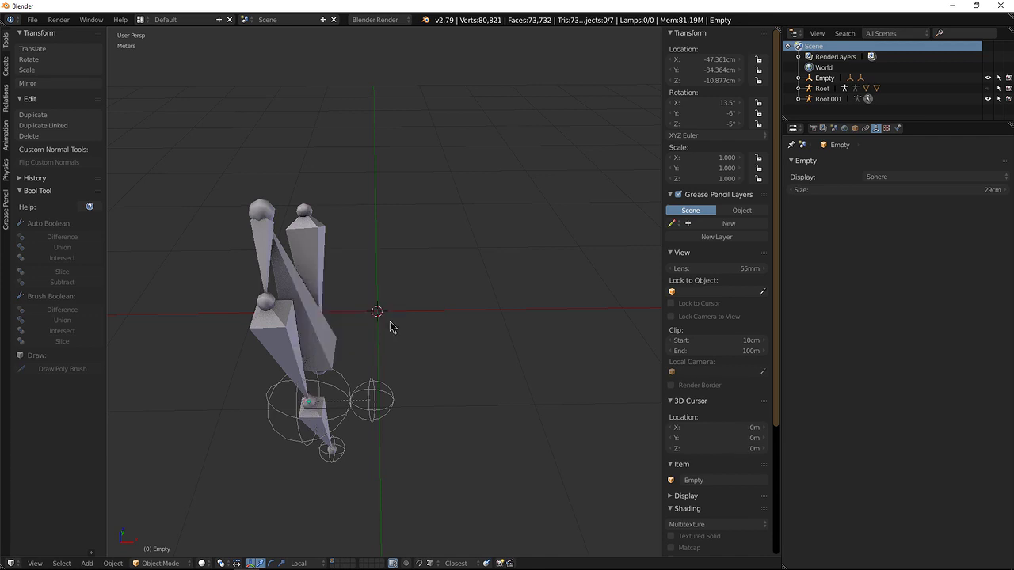
{"action": "key", "text": "shift+a"}
{"action": "mouse_move", "coordinate": [389, 322]}
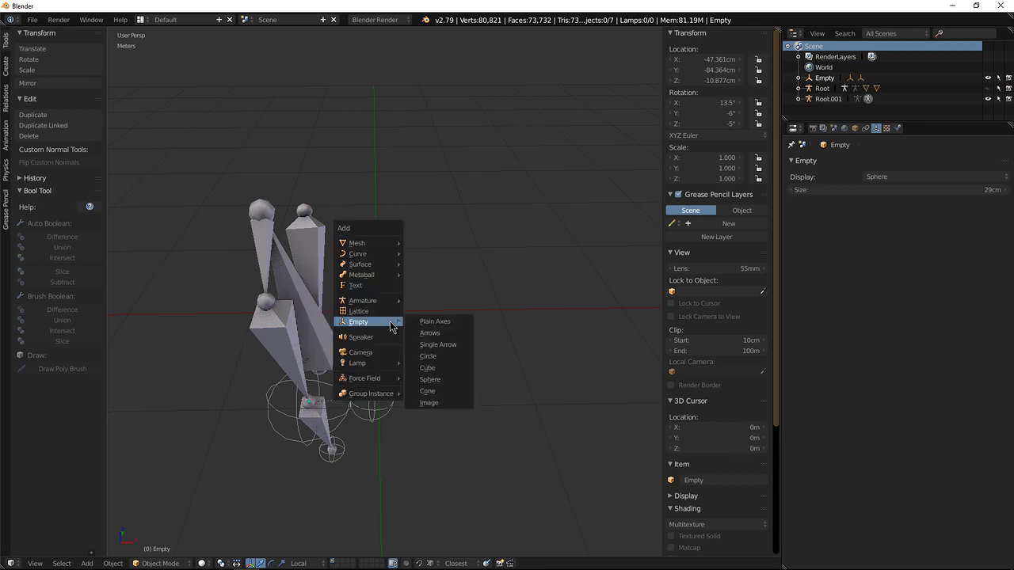
{"action": "left_click", "coordinate": [432, 367]}
Scale the cube empty up about 17 times and apply its scale
{"action": "middle_click_drag", "start_coordinate": [443, 378], "coordinate": [431, 338]}
{"action": "key", "text": "s"}
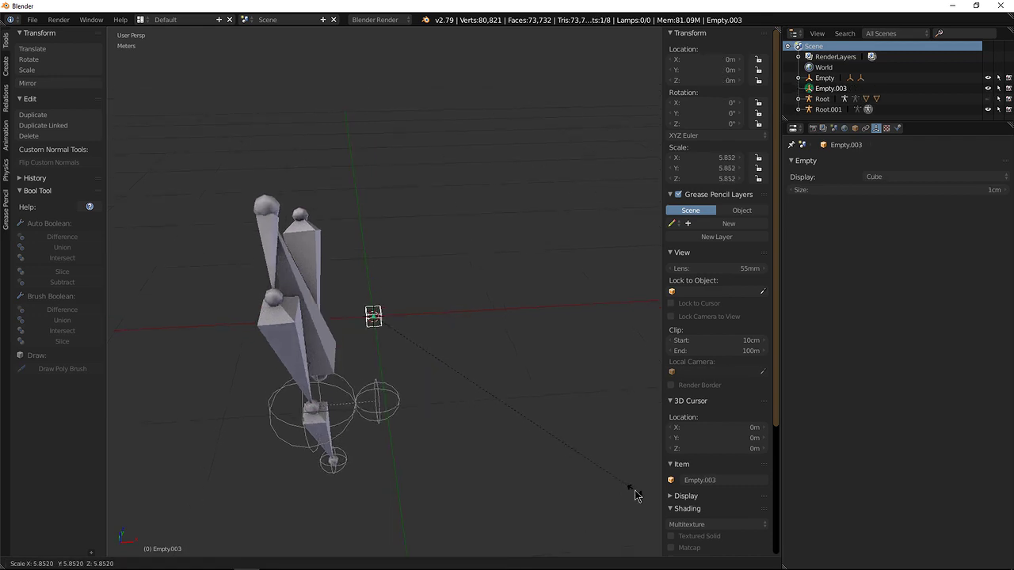
{"action": "left_click", "coordinate": [636, 496]}
{"action": "key", "text": "s"}
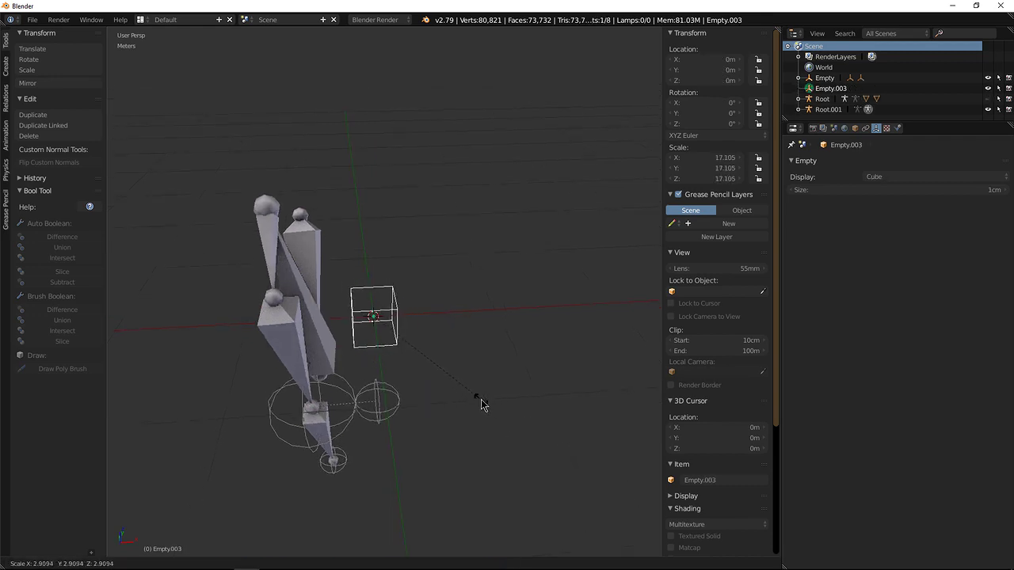
{"action": "left_click", "coordinate": [467, 395]}
{"action": "key", "text": "ctrl+a"}
{"action": "left_click", "coordinate": [456, 389]}
Parent the arm armature and the large sphere empty to the cube empty with the Object option
{"action": "middle_click_drag", "start_coordinate": [444, 372], "coordinate": [348, 269]}
{"action": "right_click", "coordinate": [323, 247]}
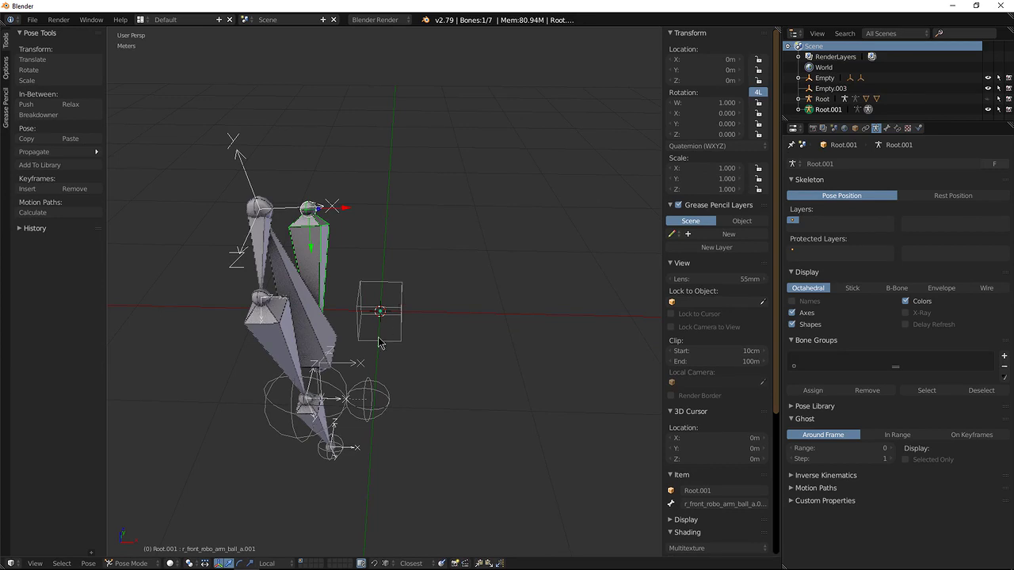
{"action": "right_click", "coordinate": [341, 381], "text": "shift"}
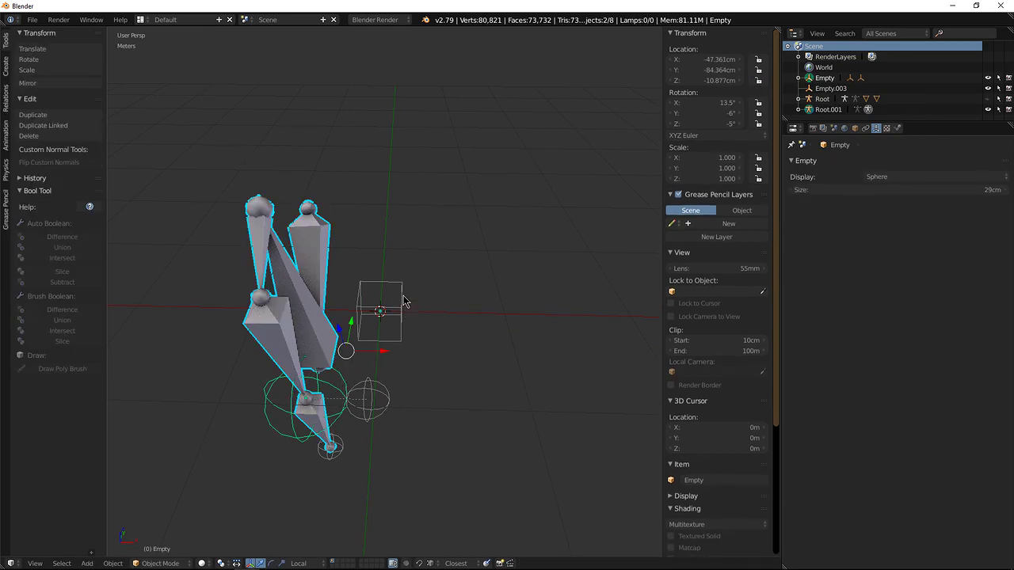
{"action": "right_click", "coordinate": [402, 298], "text": "shift"}
{"action": "key", "text": "ctrl+p"}
{"action": "left_click", "coordinate": [454, 313]}
Test the parenting by moving the cube empty with its children, and cancel the move
{"action": "middle_click_drag", "start_coordinate": [459, 312], "coordinate": [407, 318]}
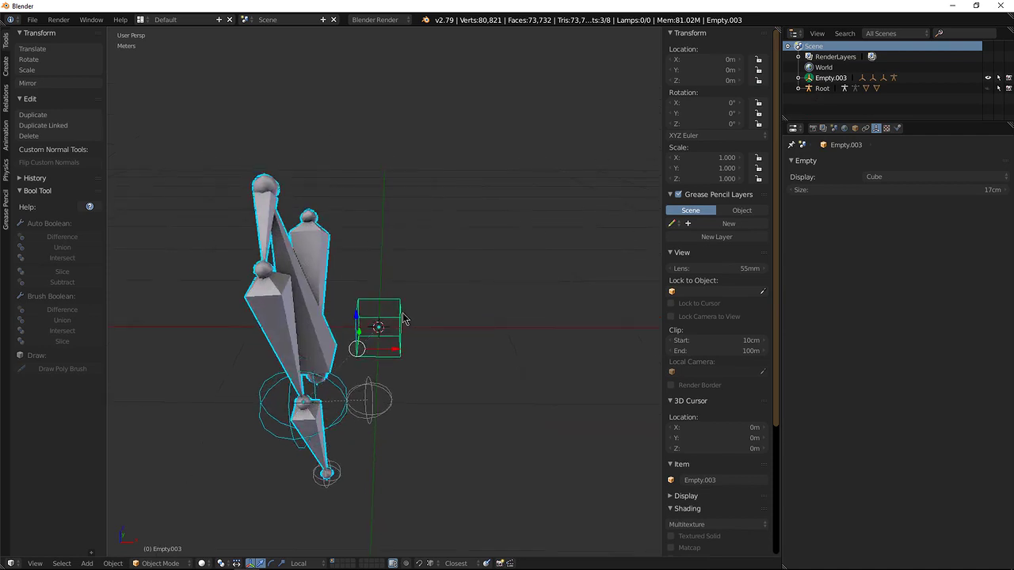
{"action": "right_click", "coordinate": [402, 318]}
{"action": "key", "text": "g"}
{"action": "right_click", "coordinate": [409, 319]}
Duplicate the cube and sphere empties without the armature, cancel the move and delete the copies
{"action": "middle_click_drag", "start_coordinate": [454, 344], "coordinate": [447, 364]}
{"action": "key", "text": "a"}
{"action": "key", "text": "a"}
{"action": "key", "text": "shift+d"}
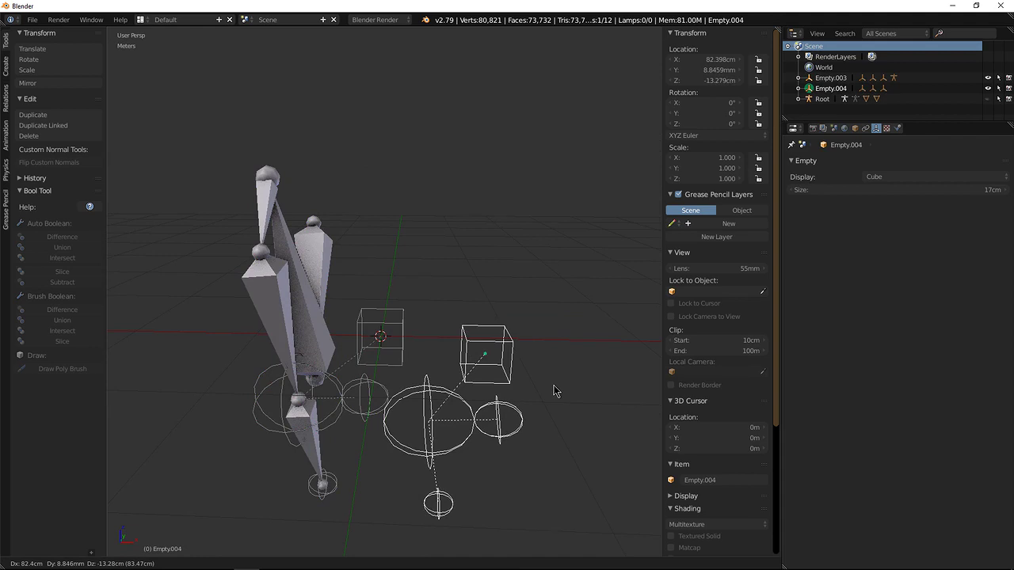
{"action": "key", "text": "Escape"}
{"action": "key", "text": "x"}
{"action": "left_click", "coordinate": [455, 388]}
Switch the arm armature from Pose Mode to Object Mode and select it as an object
{"action": "right_click", "coordinate": [324, 274]}
{"action": "key", "text": "ctrl+Tab"}
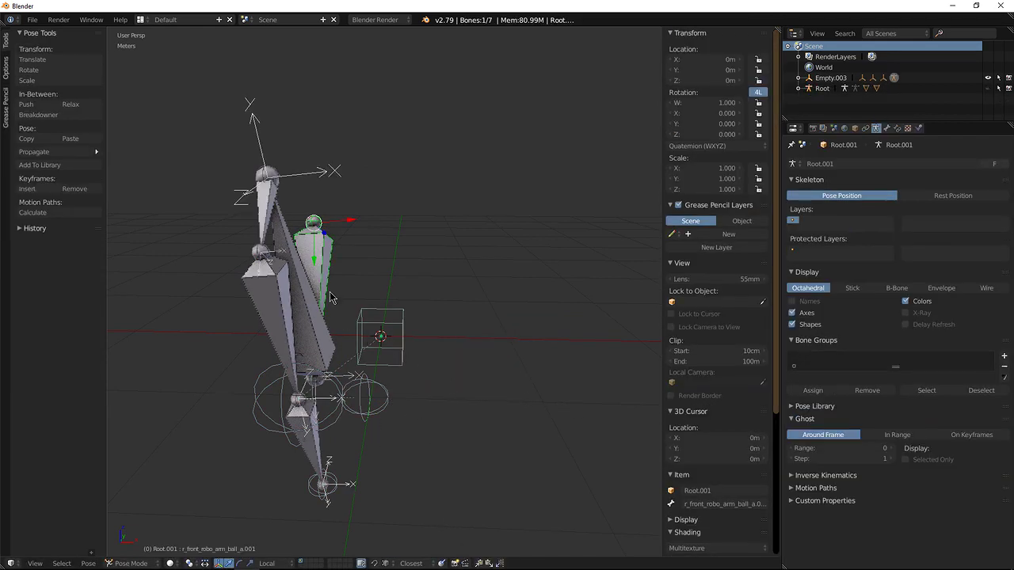
{"action": "key", "text": "ctrl+Tab"}
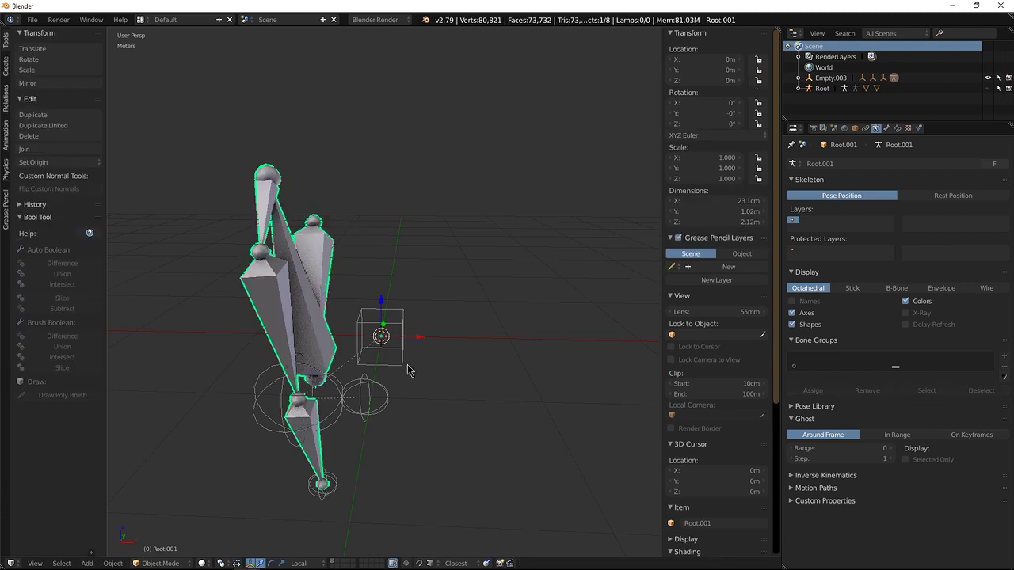
{"action": "right_click", "coordinate": [369, 316]}
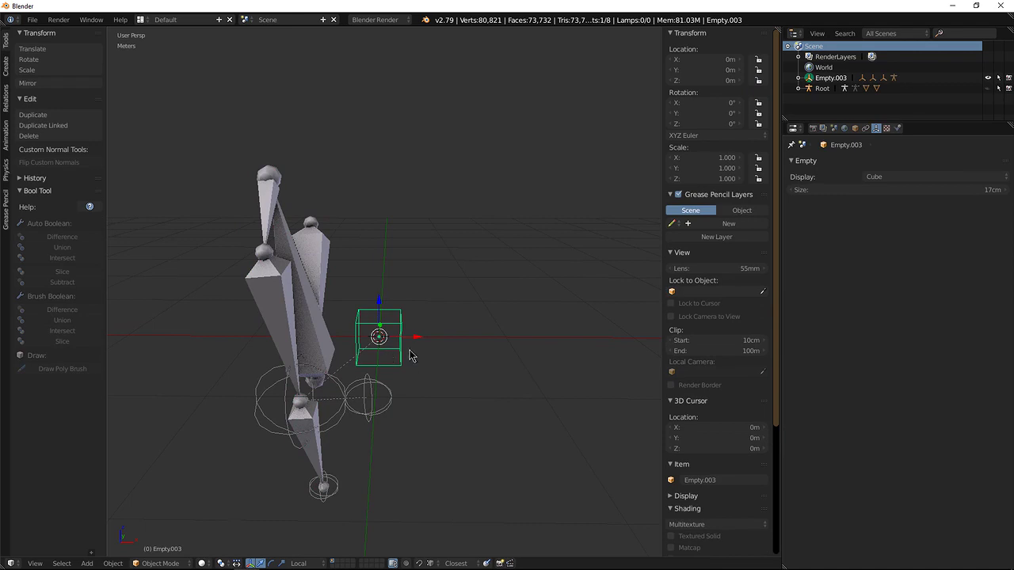
{"action": "right_click", "coordinate": [321, 265]}
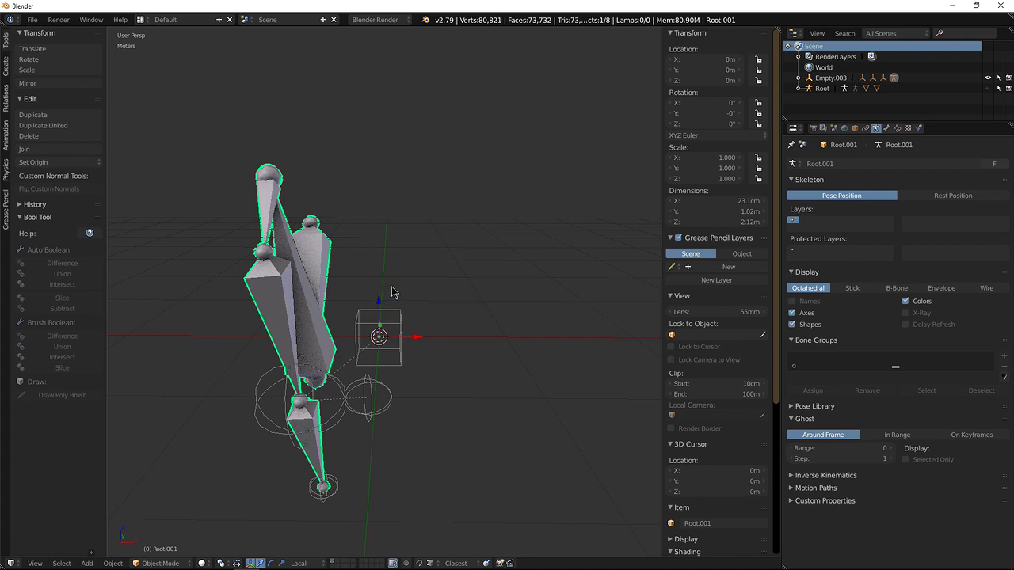
Select the armature together with all empties and duplicate them in place
{"action": "key", "text": "a"}
{"action": "key", "text": "a"}
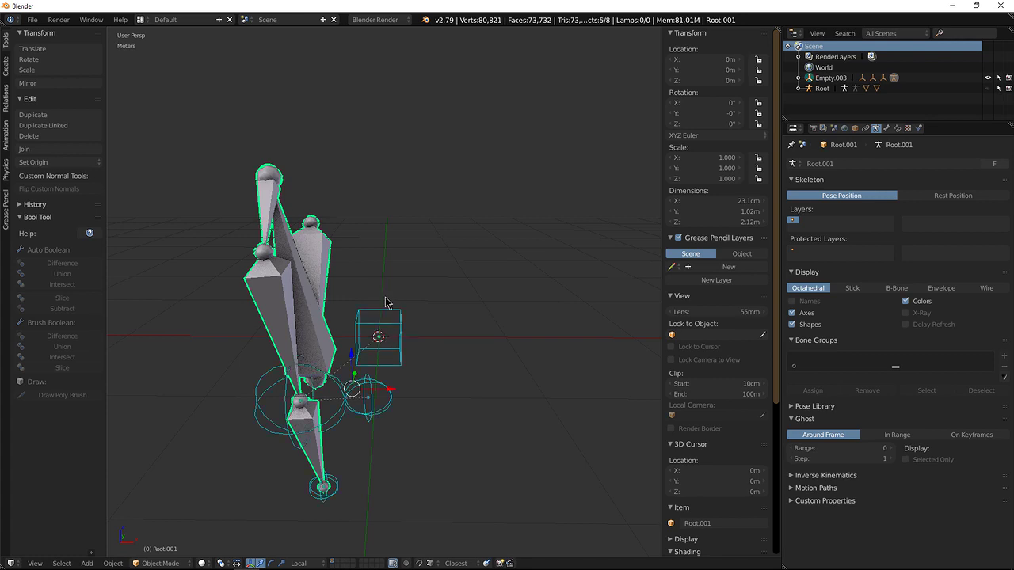
{"action": "mouse_move", "coordinate": [392, 296]}
{"action": "middle_mouse_down"}
{"action": "mouse_move", "coordinate": [391, 317]}
{"action": "mouse_move", "coordinate": [390, 296]}
{"action": "middle_mouse_up"}
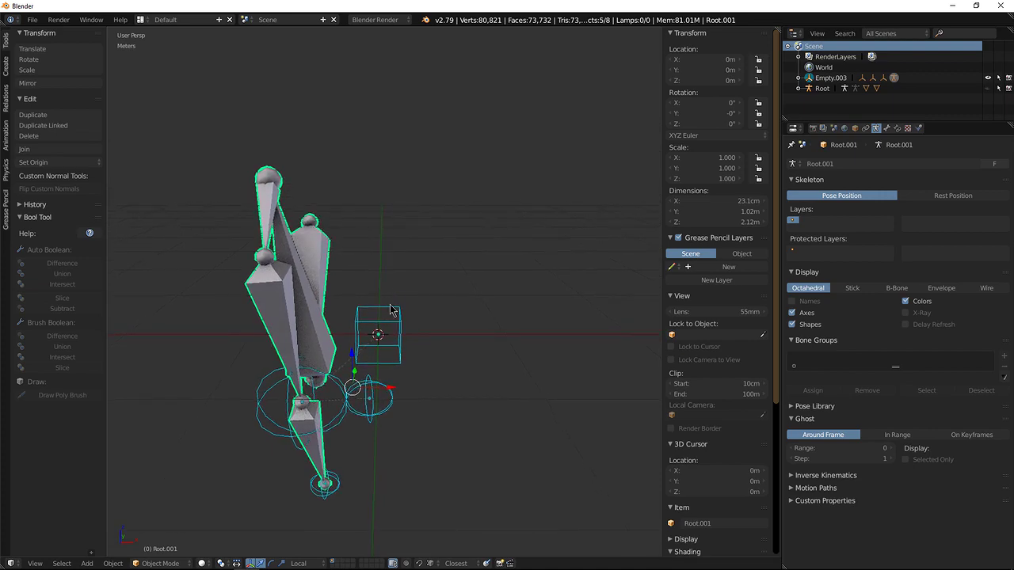
{"action": "key", "text": "shift+d"}
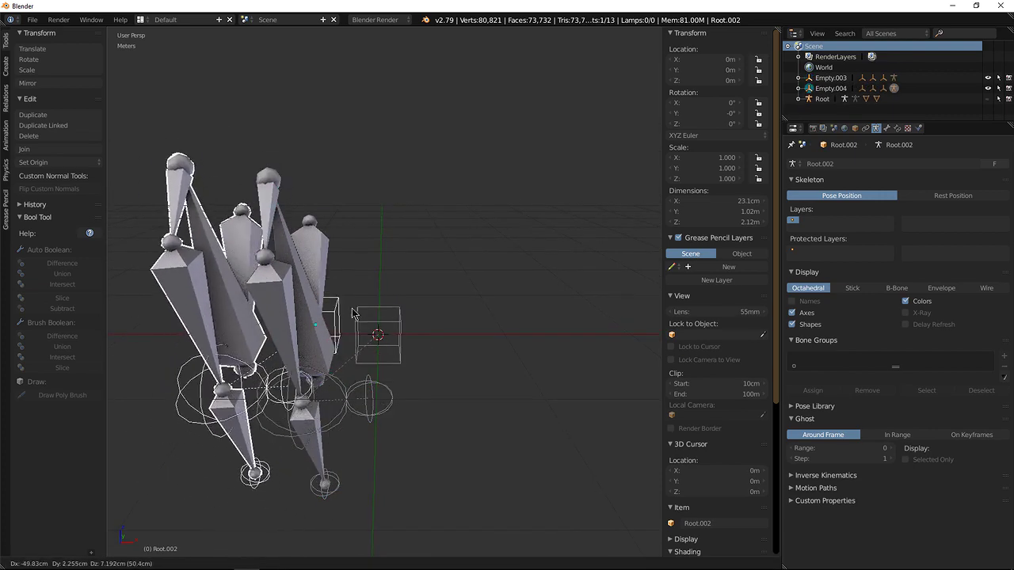
{"action": "right_click", "coordinate": [378, 331]}
Mirror the duplicated armature and empties along the global X axis
{"action": "middle_click_drag", "start_coordinate": [437, 364], "coordinate": [421, 387]}
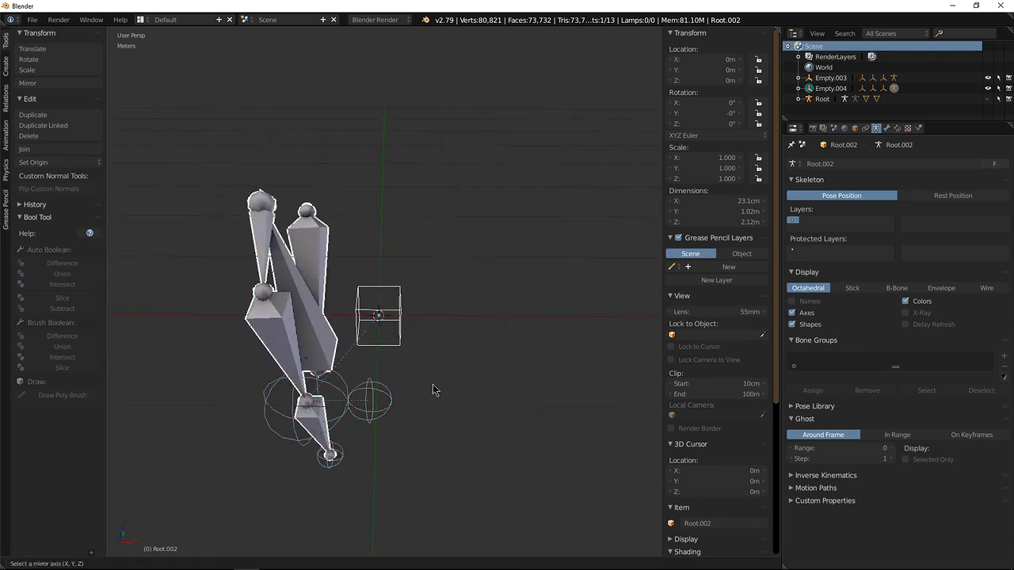
{"action": "key", "text": "ctrl+m"}
{"action": "key", "text": "x"}
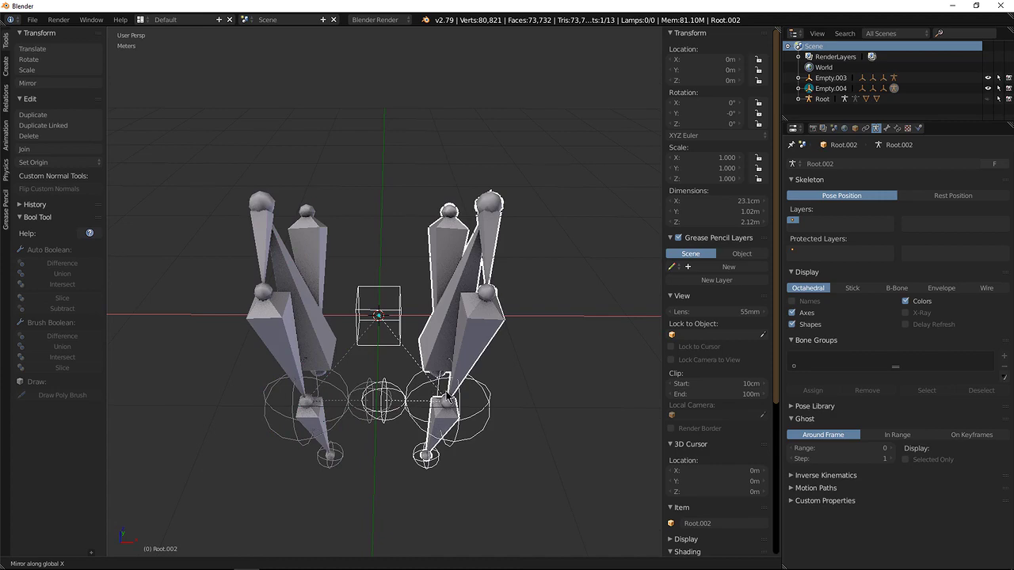
{"action": "left_click", "coordinate": [437, 392]}
Test-move the mirrored rig by its cube empty, and cancel the move
{"action": "middle_click_drag", "start_coordinate": [443, 396], "coordinate": [432, 344]}
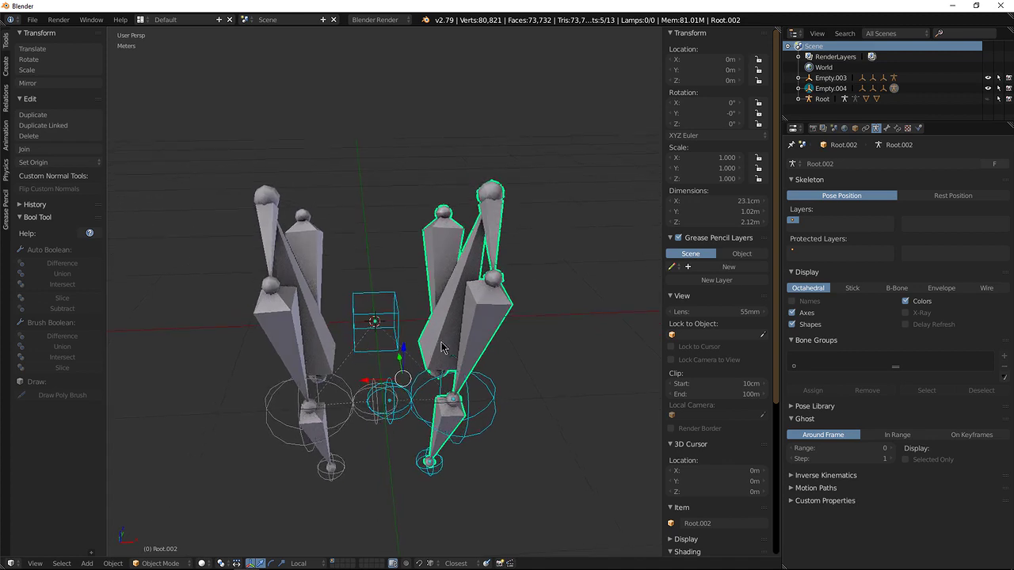
{"action": "right_click", "coordinate": [398, 323]}
{"action": "key", "text": "g"}
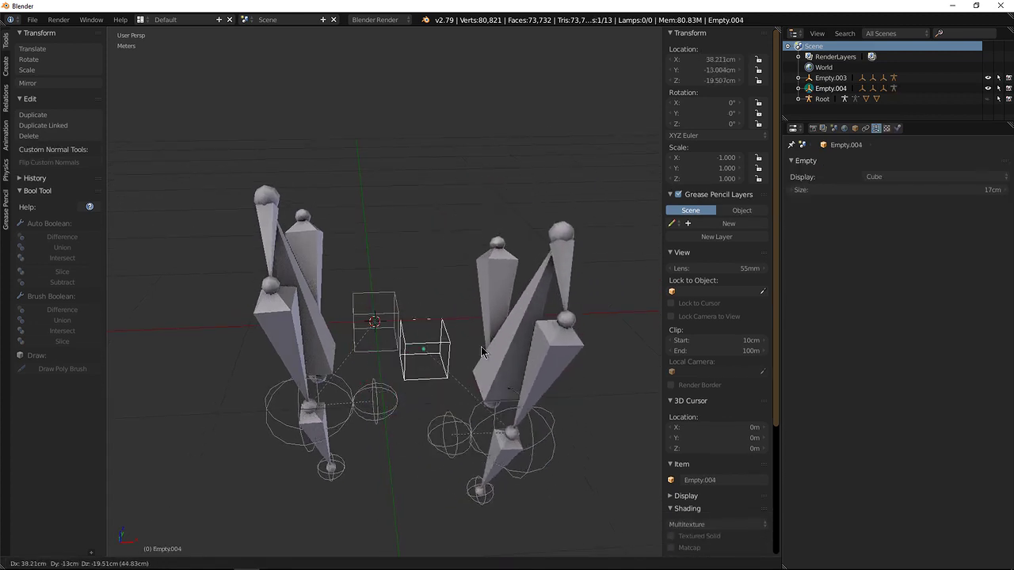
{"action": "right_click", "coordinate": [468, 328]}
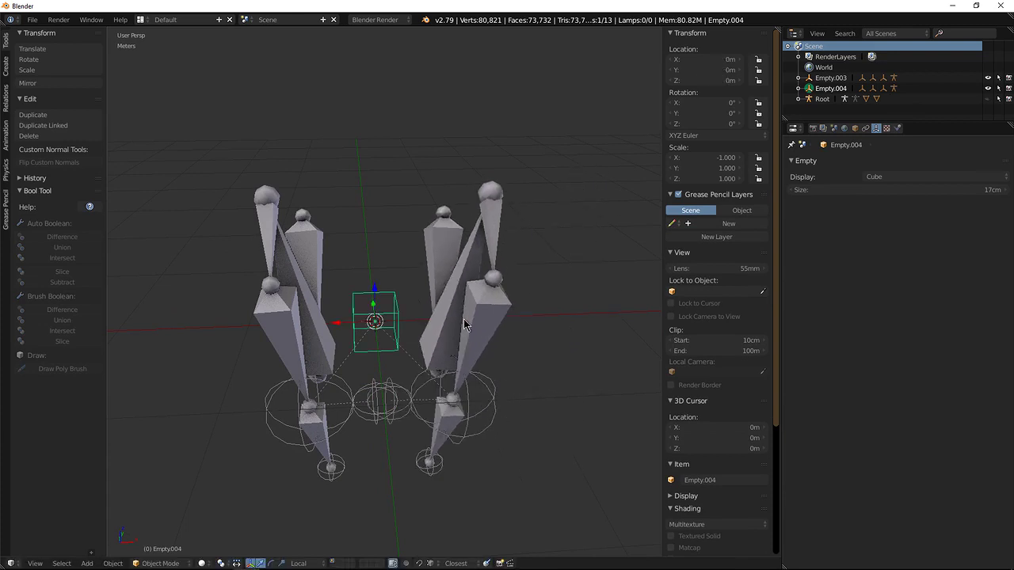
Move the mirrored cube empty along its local X axis to an X location of about -20.7 cm
{"action": "key", "text": "g"}
{"action": "key", "text": "x"}
{"action": "key", "text": "x"}
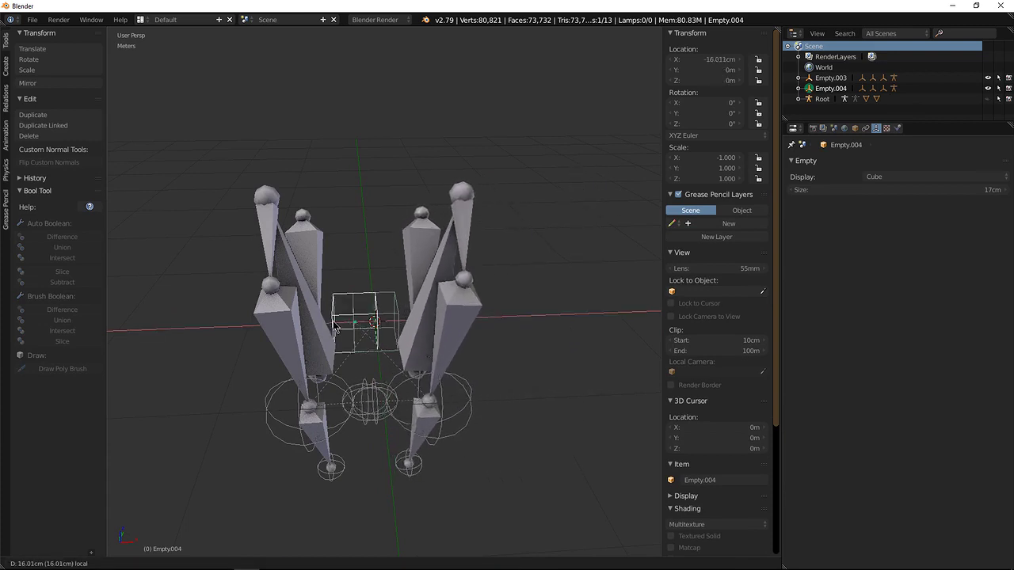
{"action": "left_click", "coordinate": [328, 325]}
{"action": "middle_click_drag", "start_coordinate": [328, 326], "coordinate": [372, 408]}
{"action": "middle_click_drag", "start_coordinate": [356, 315], "coordinate": [381, 300]}
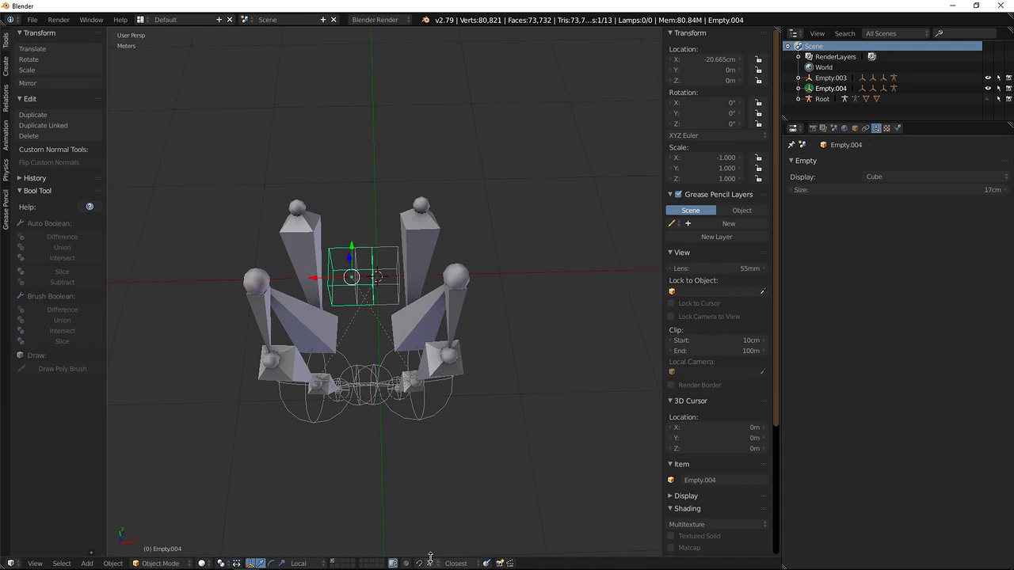
Set the snap element to Increment and move the mirrored cube empty along X to about 48.6 cm
{"action": "left_click", "coordinate": [431, 563]}
{"action": "left_click", "coordinate": [454, 551]}
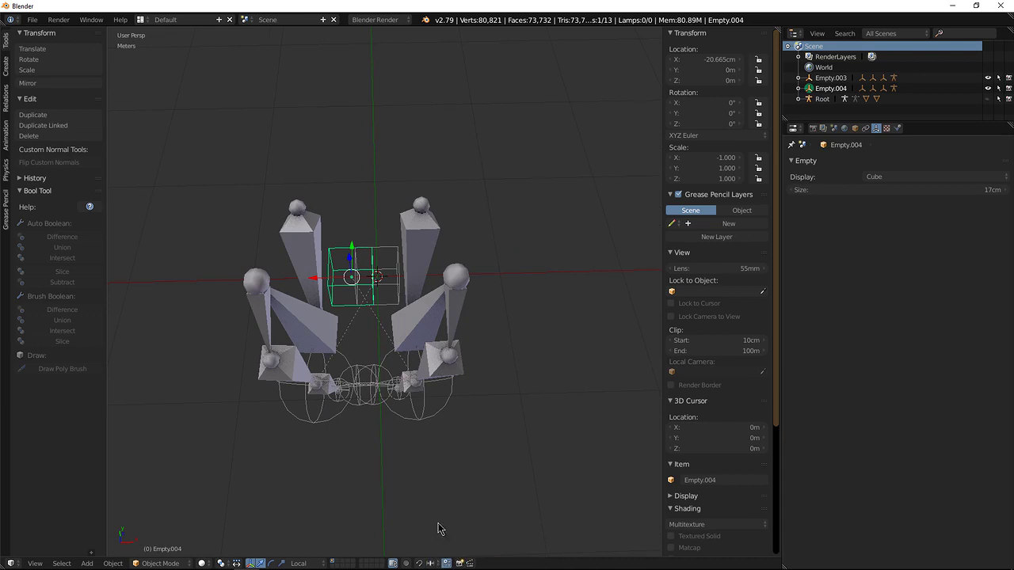
{"action": "left_click_drag", "start_coordinate": [324, 286], "coordinate": [363, 290]}
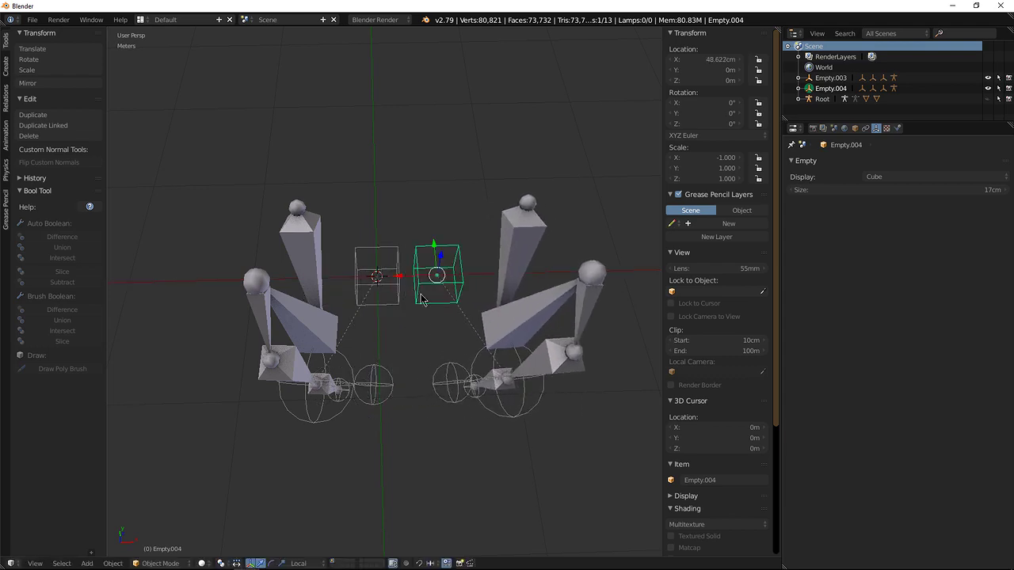
Move the mirrored cube empty back along local X to about -2.76 cm, nearly over the original cube
{"action": "middle_click_drag", "start_coordinate": [468, 412], "coordinate": [476, 389]}
{"action": "scroll", "coordinate": [425, 320], "scroll_direction": "down", "scroll_amount": 3}
{"action": "scroll", "coordinate": [426, 321], "scroll_direction": "up", "scroll_amount": 3}
{"action": "key", "text": "g"}
{"action": "key", "text": "x"}
{"action": "key", "text": "x"}
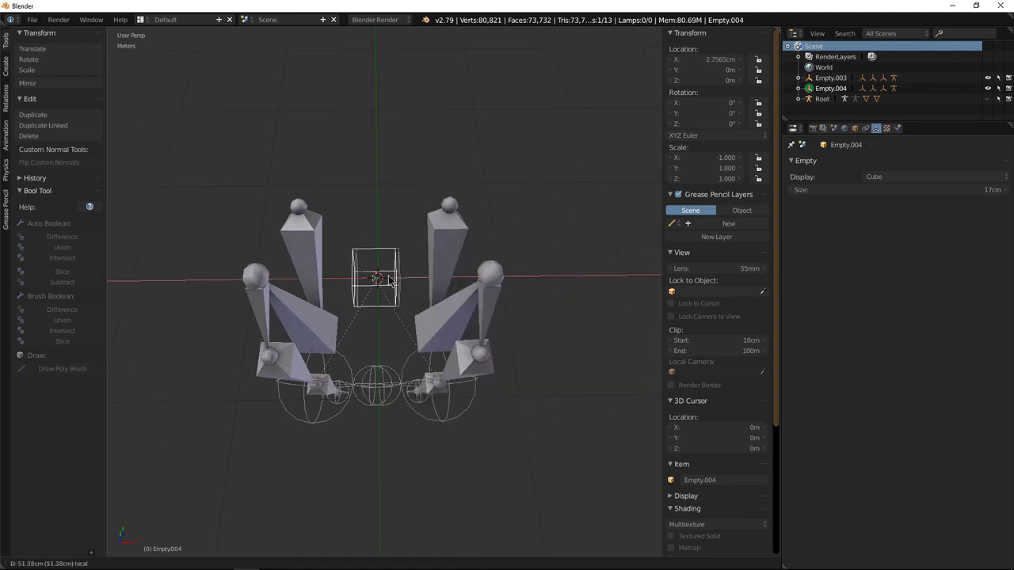
{"action": "left_click", "coordinate": [396, 284]}
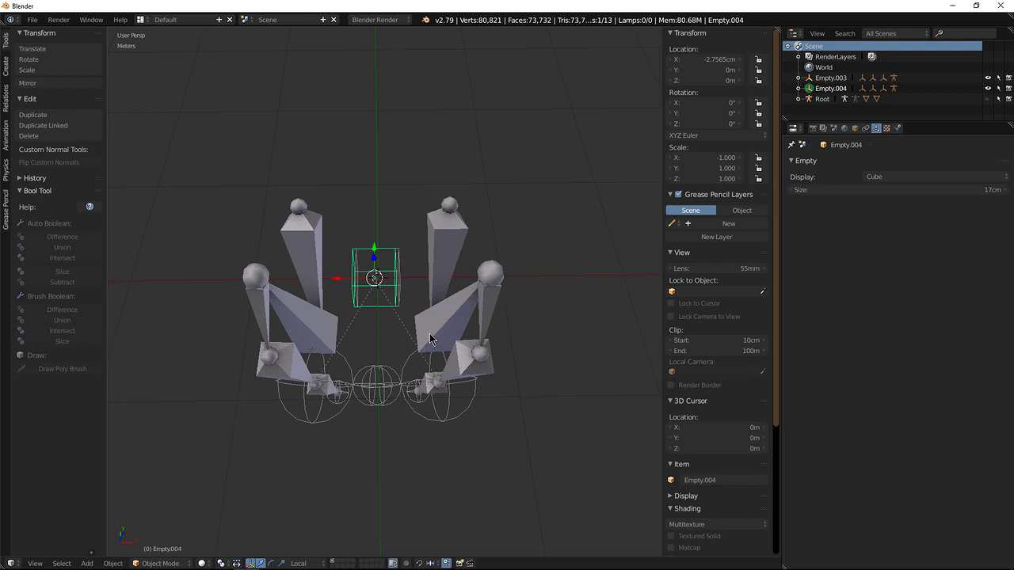
In top view, move the mirrored cube empty along local X to about 34.5 cm, beside the original cube
{"action": "key", "text": "KP_7"}
{"action": "key", "text": "g"}
{"action": "key", "text": "x"}
{"action": "key", "text": "x"}
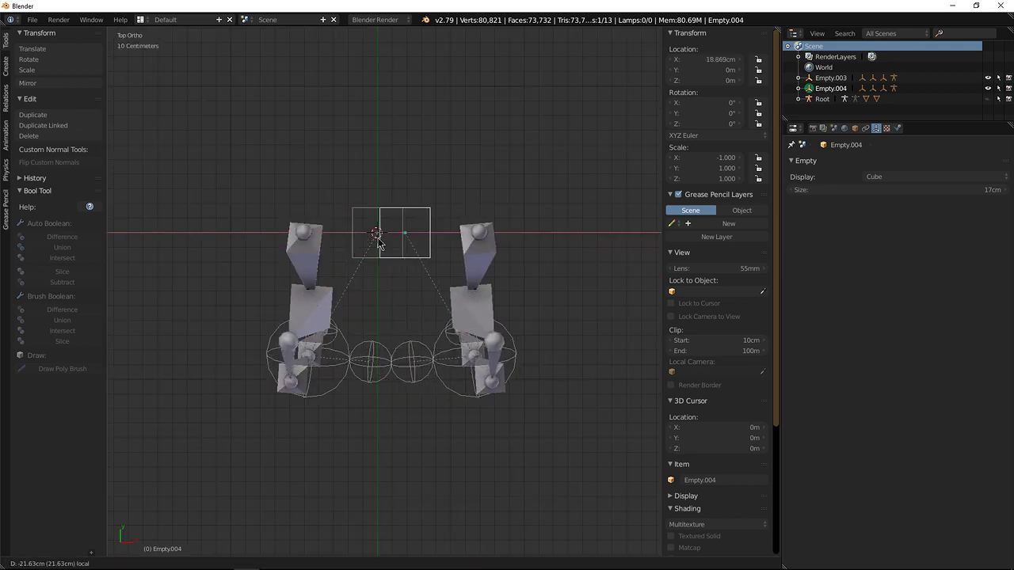
{"action": "left_click", "coordinate": [400, 241]}
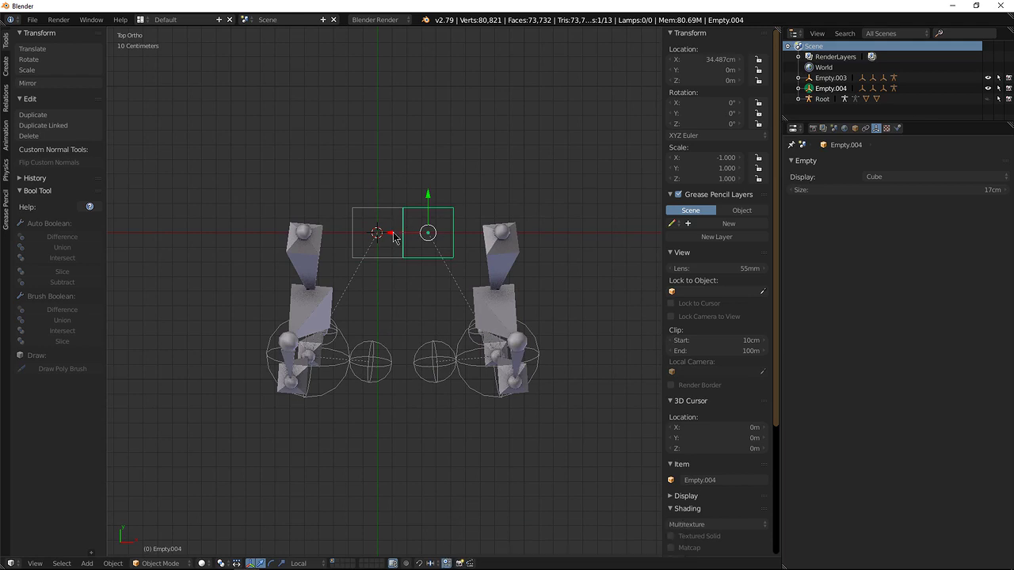
Move the mirrored cube empty along local X to about 39 cm
{"action": "key", "text": "g"}
{"action": "key", "text": "x"}
{"action": "key", "text": "x"}
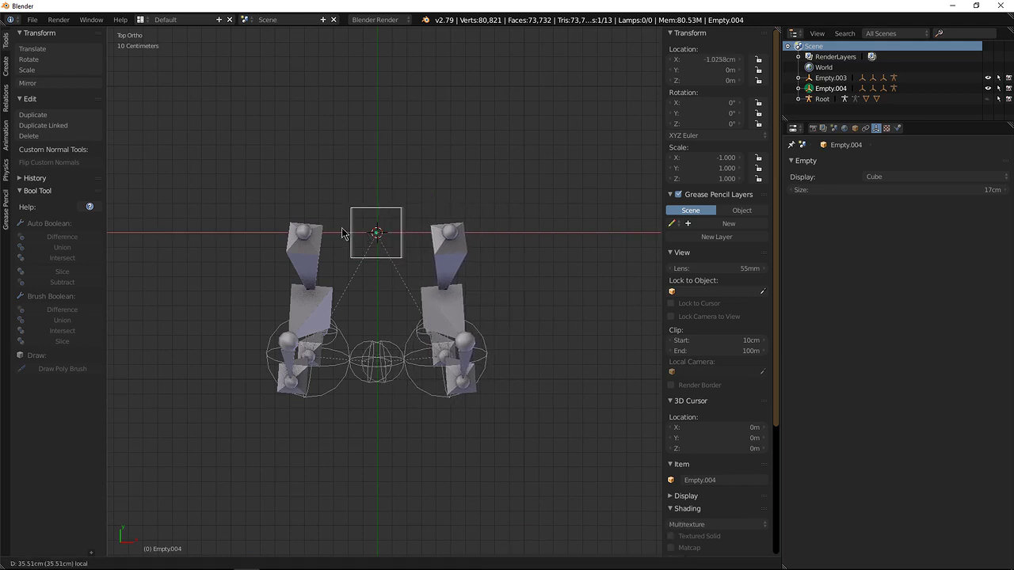
{"action": "left_click", "coordinate": [404, 235]}
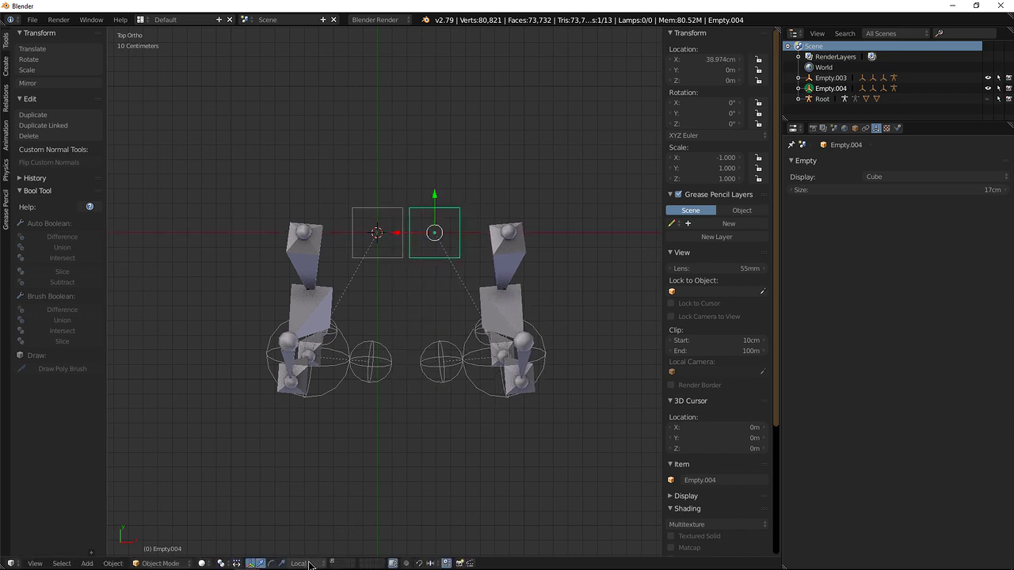
Set the transform orientation to Global and move the mirrored cube empty along X with snapping to 0
{"action": "left_click", "coordinate": [317, 562]}
{"action": "left_click", "coordinate": [300, 551]}
{"action": "key", "text": "g"}
{"action": "key", "text": "x"}
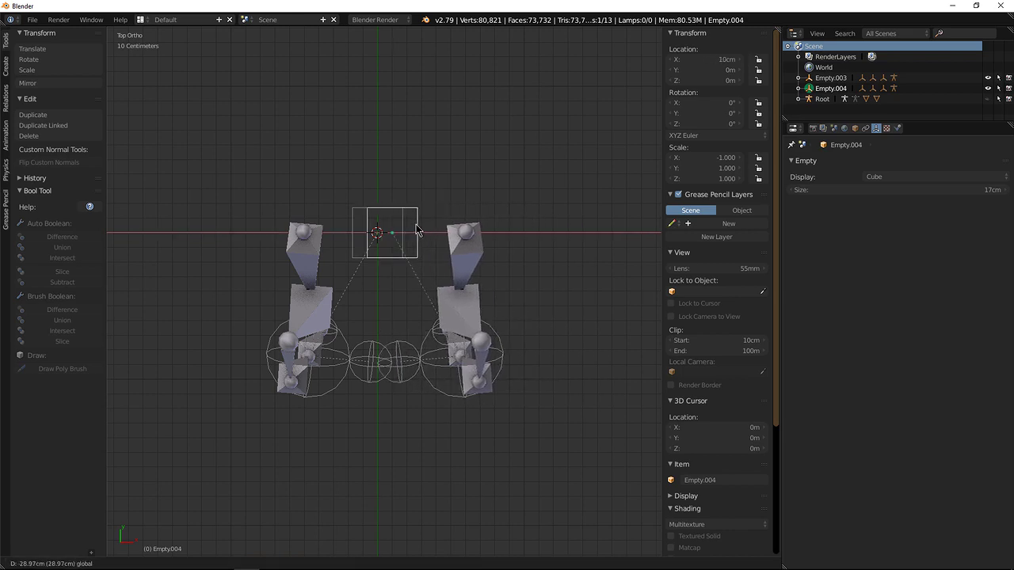
{"action": "left_click", "coordinate": [408, 233]}
{"action": "middle_click_drag", "start_coordinate": [422, 346], "coordinate": [396, 360]}
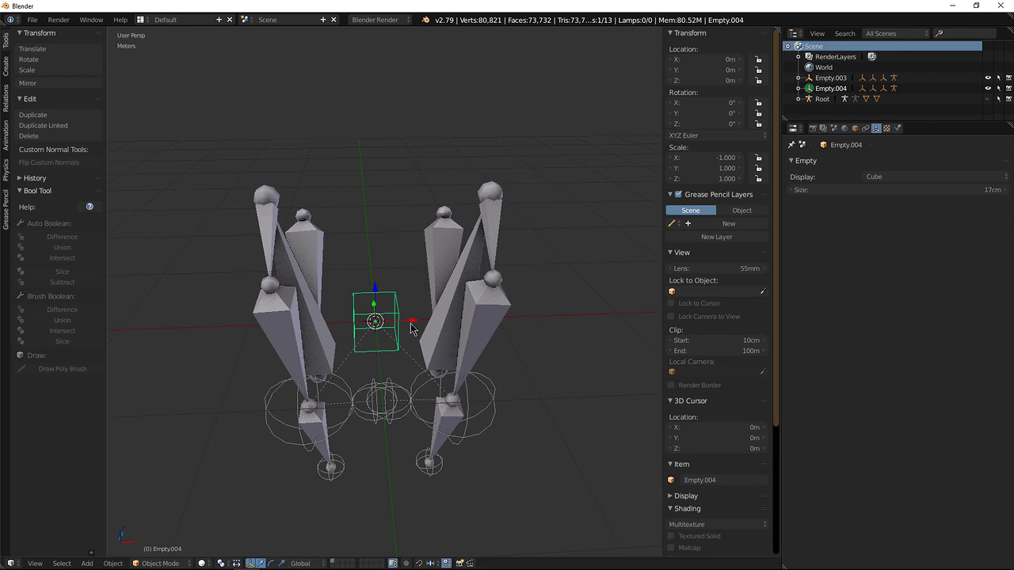
{"action": "middle_click_drag", "start_coordinate": [422, 356], "coordinate": [388, 289]}
{"action": "scroll", "coordinate": [424, 331], "scroll_direction": "up", "scroll_amount": 2}
{"action": "middle_click_drag", "start_coordinate": [419, 341], "coordinate": [393, 292]}
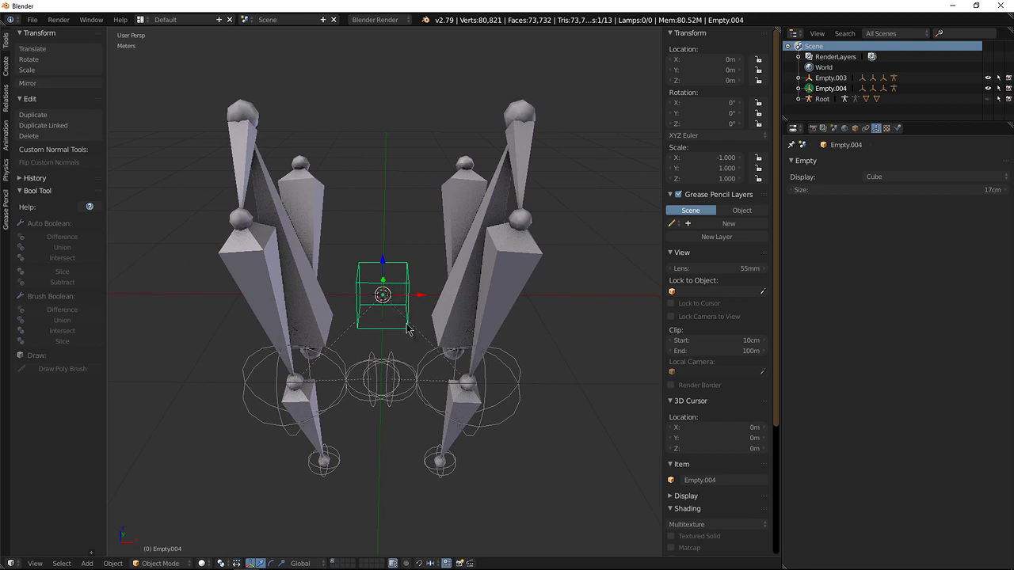
Try moving the mirrored cube empty together with its arm along X, away from the original cube
{"action": "mouse_move", "coordinate": [418, 329]}
{"action": "middle_mouse_down"}
{"action": "mouse_move", "coordinate": [426, 319]}
{"action": "mouse_move", "coordinate": [419, 331]}
{"action": "middle_mouse_up"}
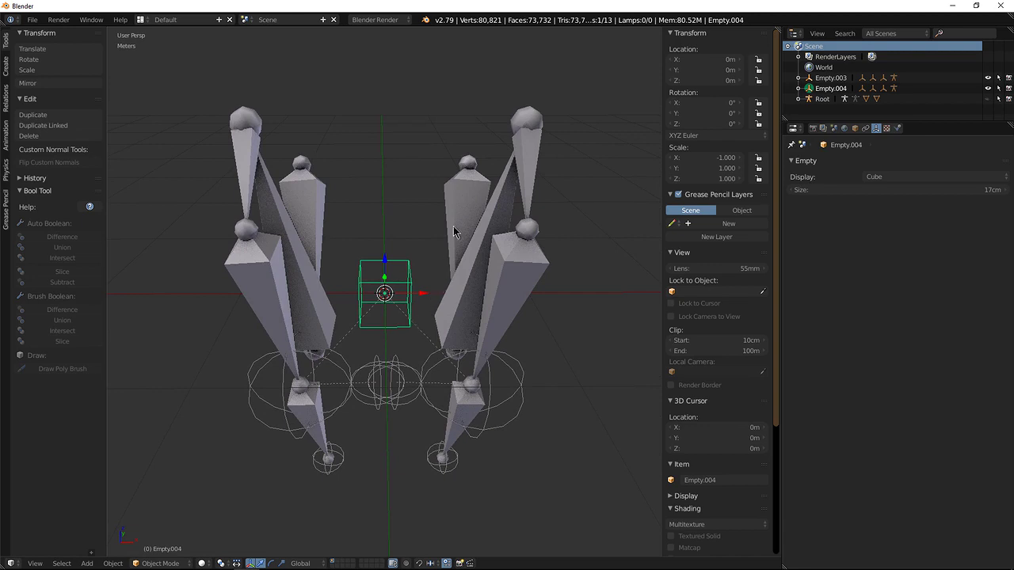
{"action": "key", "text": "g"}
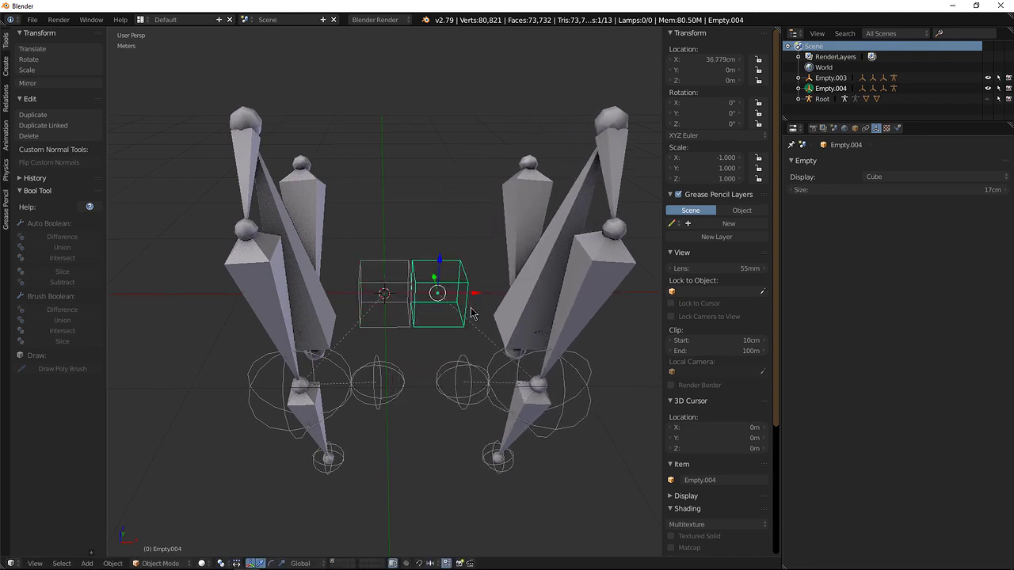
{"action": "key", "text": "Escape"}
Delete the mirrored cube empty and undo the deletion
{"action": "key", "text": "x"}
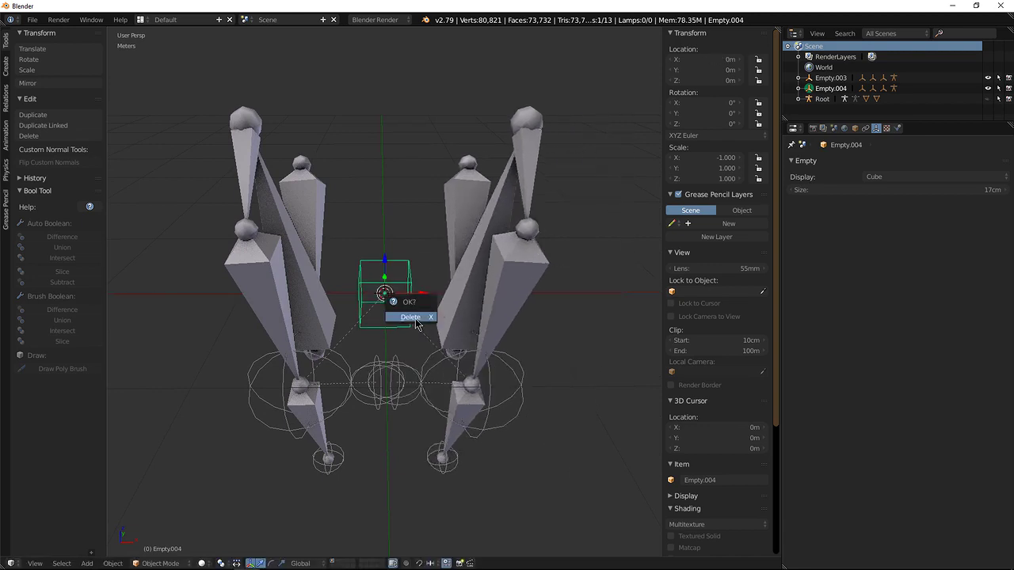
{"action": "left_click", "coordinate": [410, 318]}
{"action": "key", "text": "ctrl+z"}
{"action": "key", "text": "ctrl+z"}
{"action": "key", "text": "ctrl+z"}
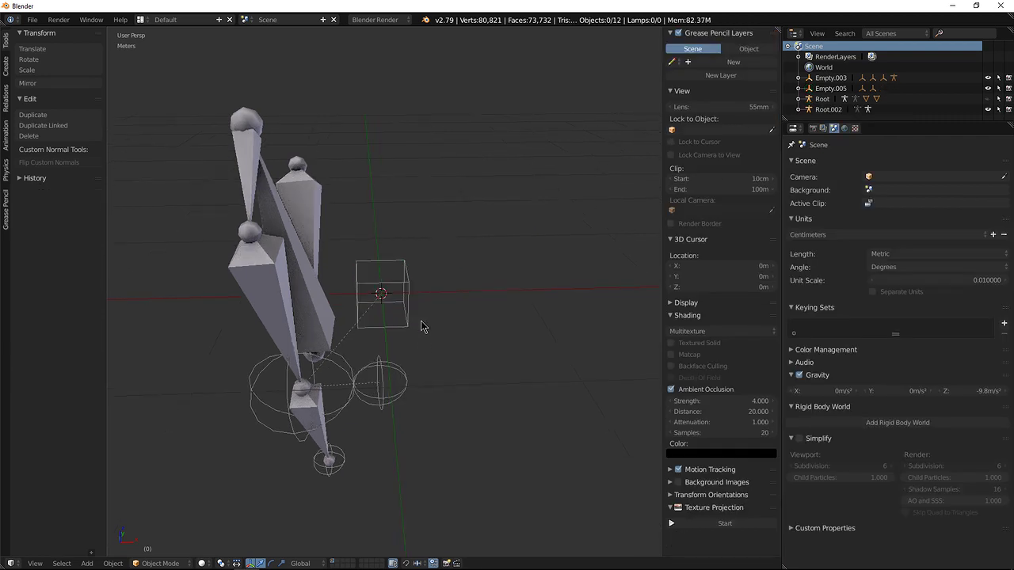
Clear the parent of the mirrored arm armature Root.002 while keeping its transformation
{"action": "right_click", "coordinate": [463, 210]}
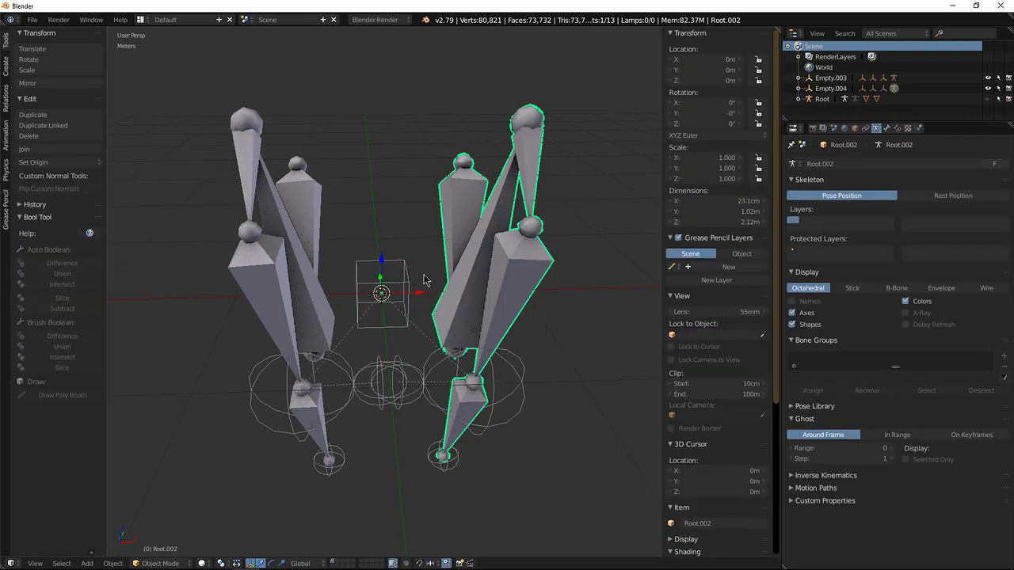
{"action": "middle_click_drag", "start_coordinate": [419, 285], "coordinate": [412, 309]}
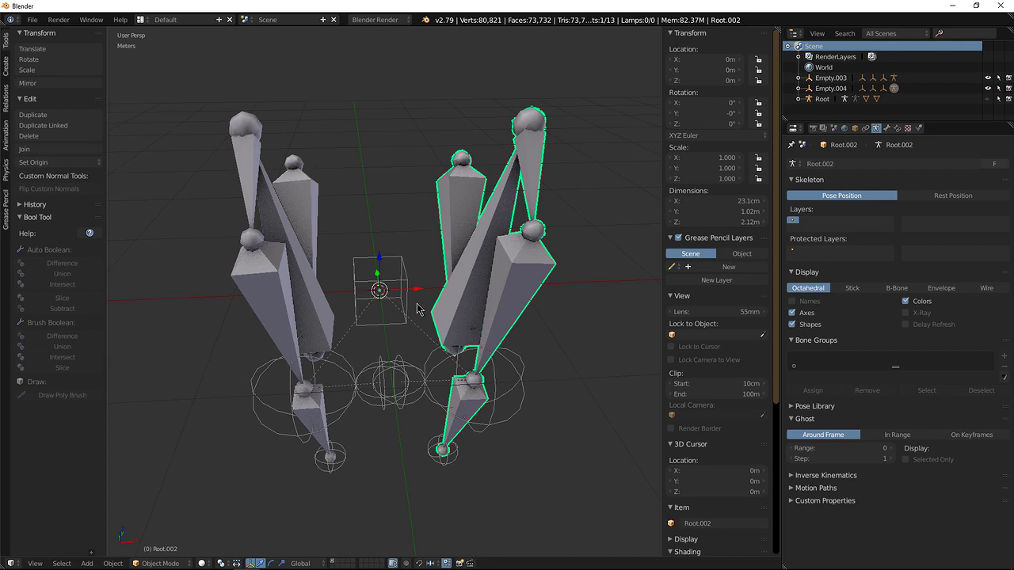
{"action": "key", "text": "alt+p"}
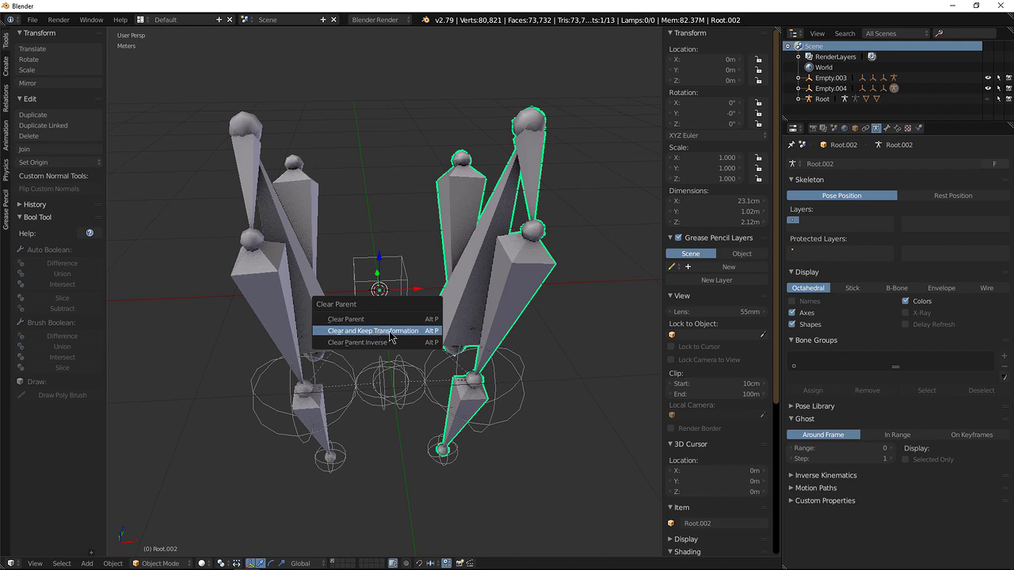
{"action": "left_click", "coordinate": [389, 332]}
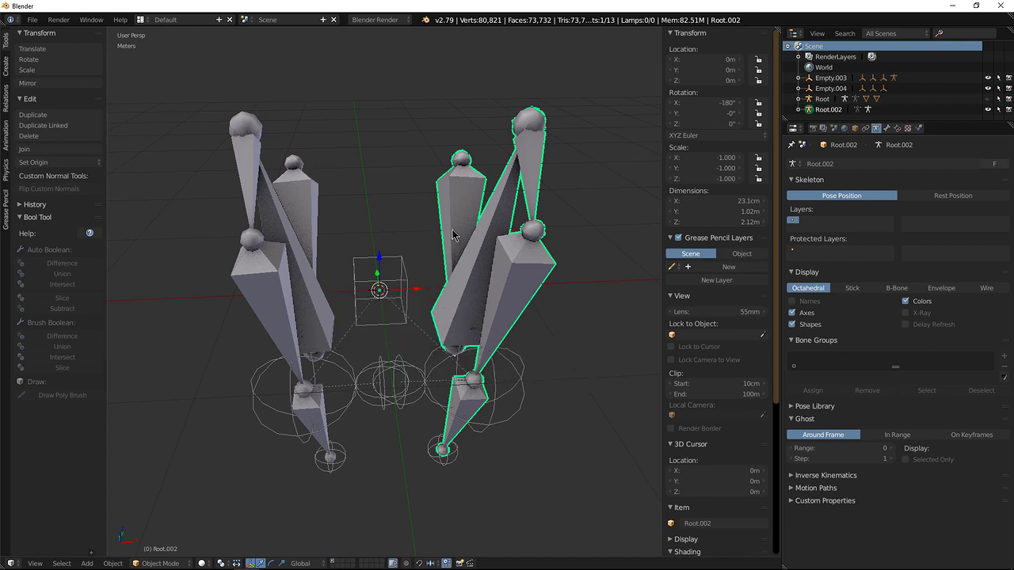
Clear the parent of the mirrored large sphere empty Empty.005 while keeping its transformation
{"action": "right_click", "coordinate": [404, 281]}
{"action": "key", "text": "g"}
{"action": "right_click", "coordinate": [399, 287]}
{"action": "right_click", "coordinate": [511, 368]}
{"action": "key", "text": "alt+p"}
{"action": "left_click", "coordinate": [545, 391]}
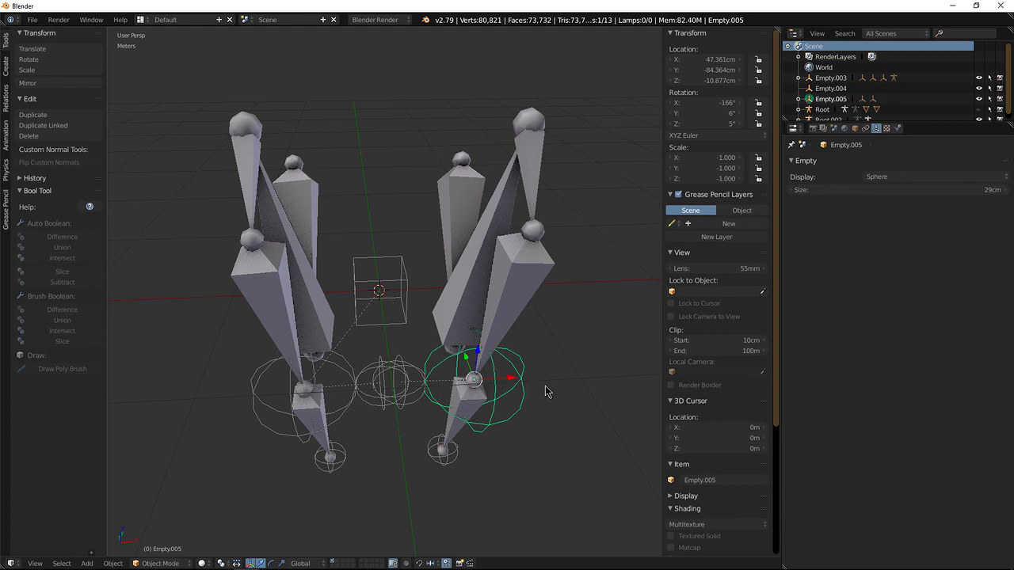
Move the mirrored cube empty away from the original cube, delete it, and enlarge the outliner
{"action": "right_click", "coordinate": [410, 290]}
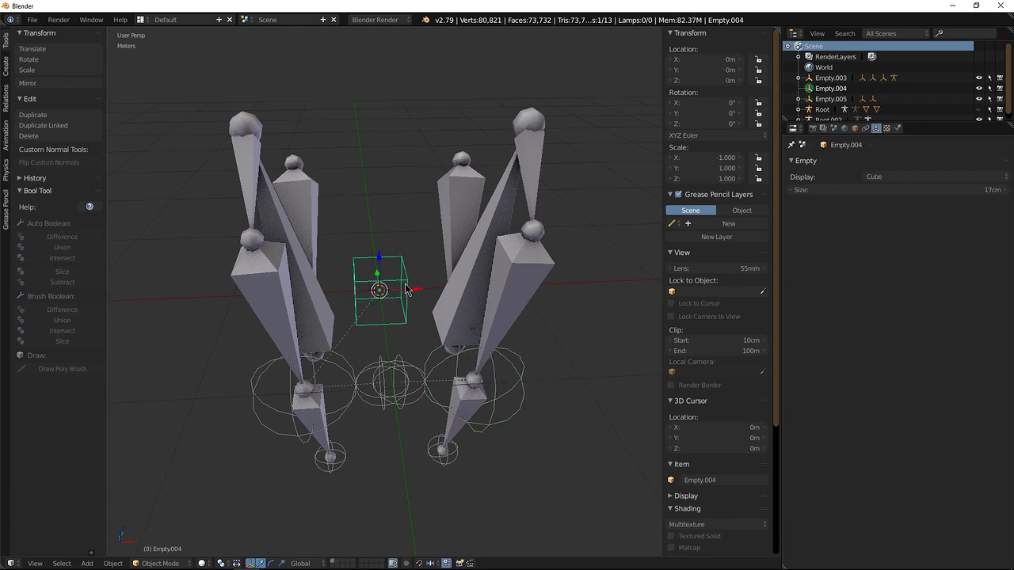
{"action": "key", "text": "g"}
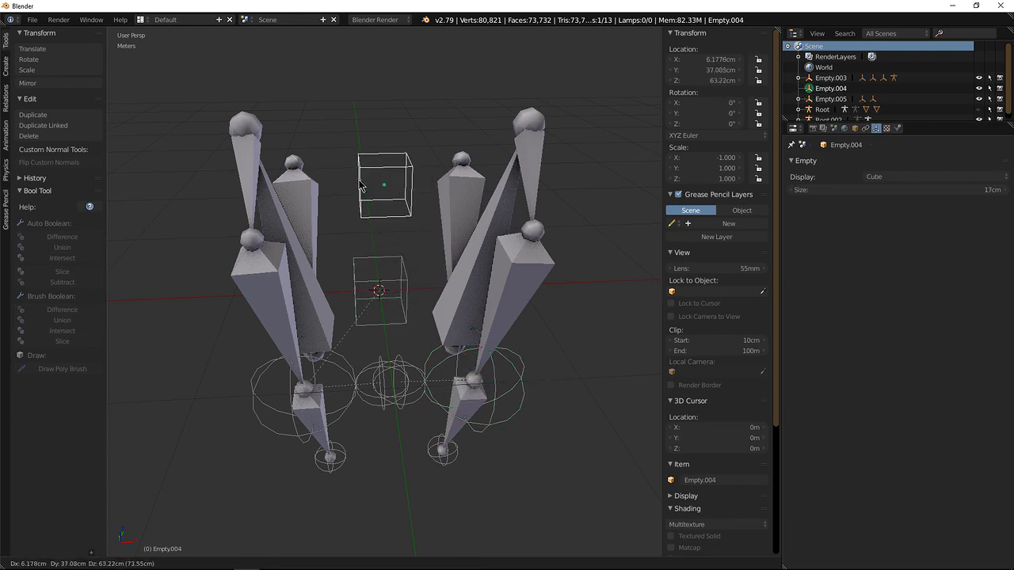
{"action": "left_click", "coordinate": [358, 179]}
{"action": "key", "text": "x"}
{"action": "left_click", "coordinate": [358, 190]}
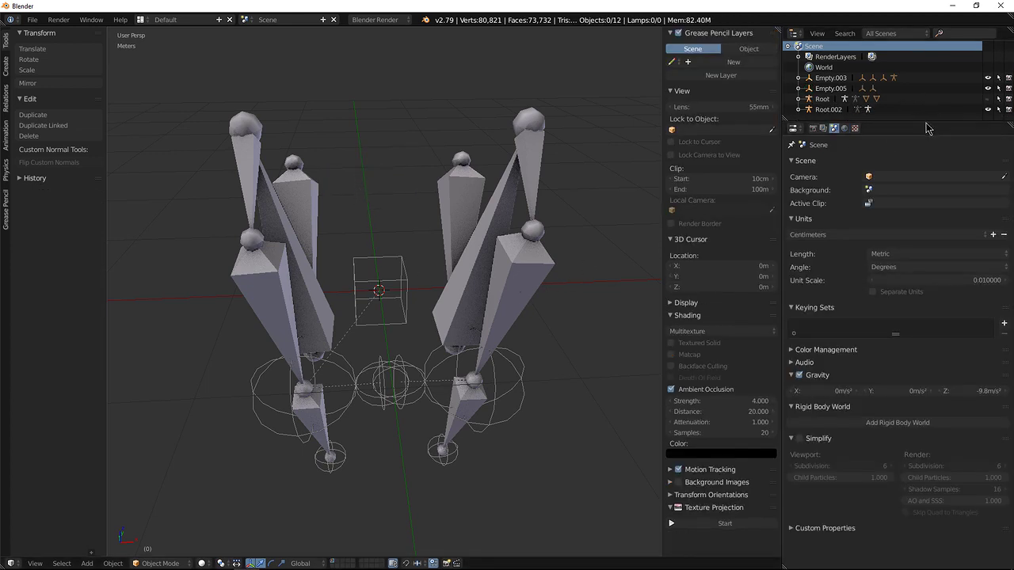
{"action": "left_click_drag", "start_coordinate": [925, 122], "coordinate": [929, 145]}
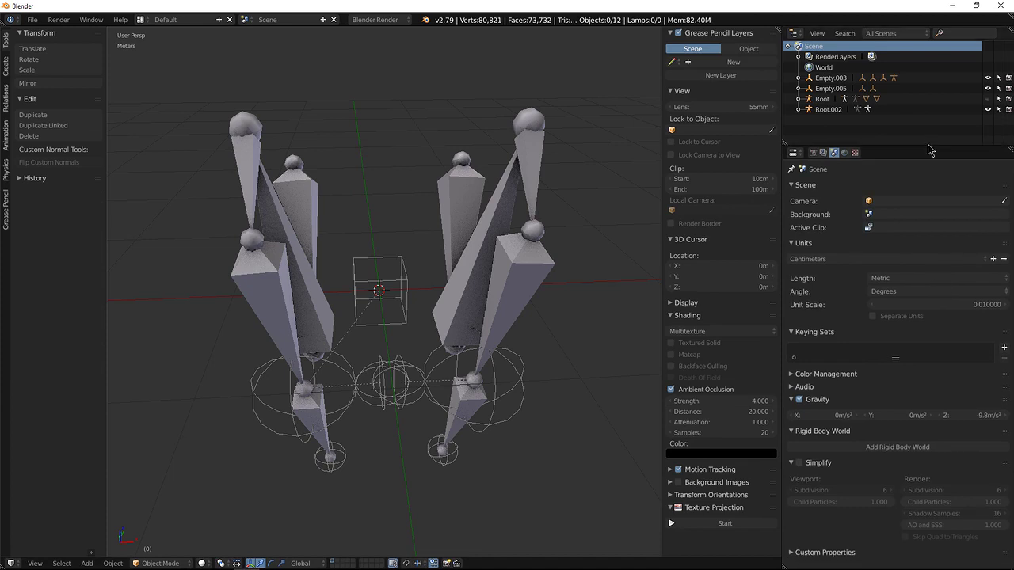
Delete the remaining cube empty, Empty.003, at the scene's centre
{"action": "middle_click_drag", "start_coordinate": [561, 237], "coordinate": [451, 222], "text": "shift"}
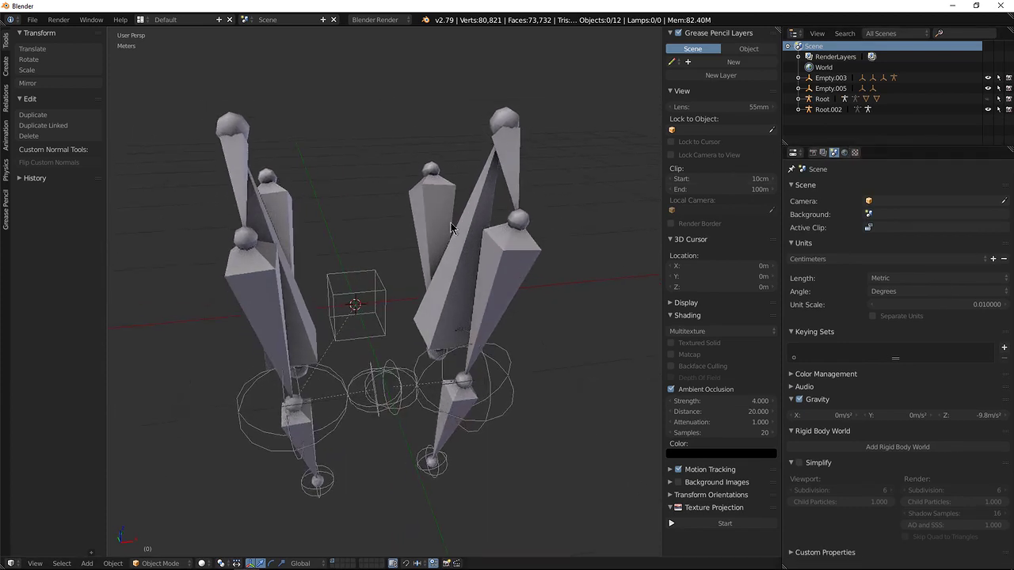
{"action": "right_click", "coordinate": [442, 215]}
{"action": "middle_click_drag", "start_coordinate": [526, 219], "coordinate": [528, 243]}
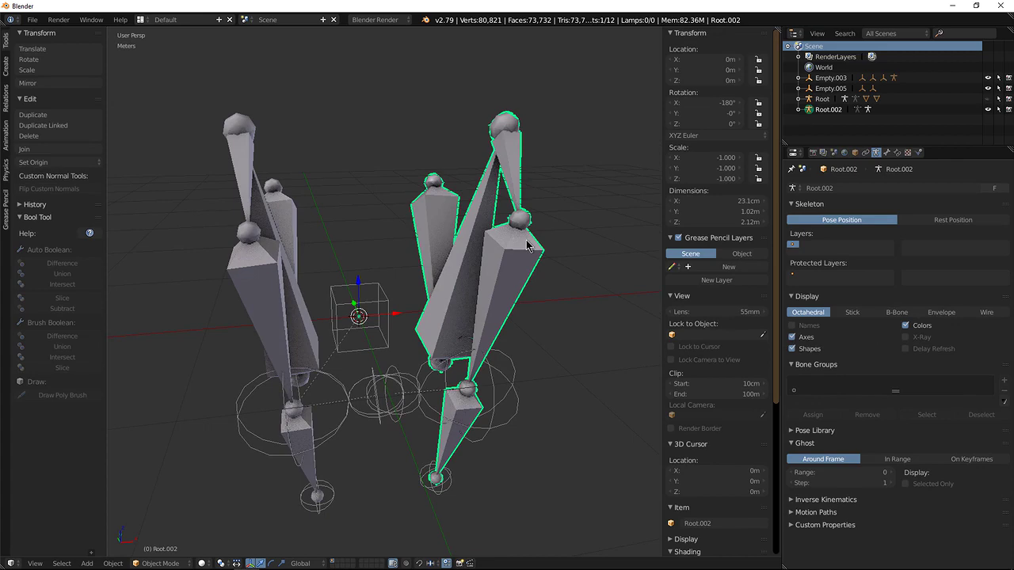
{"action": "right_click", "coordinate": [507, 365]}
{"action": "middle_click_drag", "start_coordinate": [455, 370], "coordinate": [394, 312]}
{"action": "right_click", "coordinate": [394, 313]}
{"action": "key", "text": "x"}
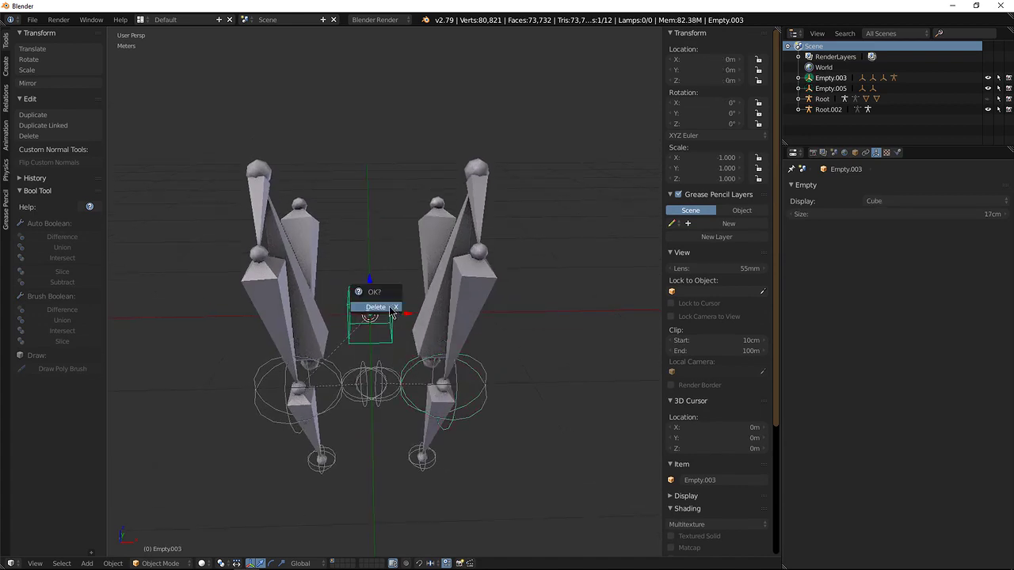
{"action": "left_click", "coordinate": [391, 314]}
Put the original arm armature Root.001 into Pose Mode and select its elbow bone r_front_robo_arm_elbow_c.001
{"action": "middle_click_drag", "start_coordinate": [378, 362], "coordinate": [404, 365]}
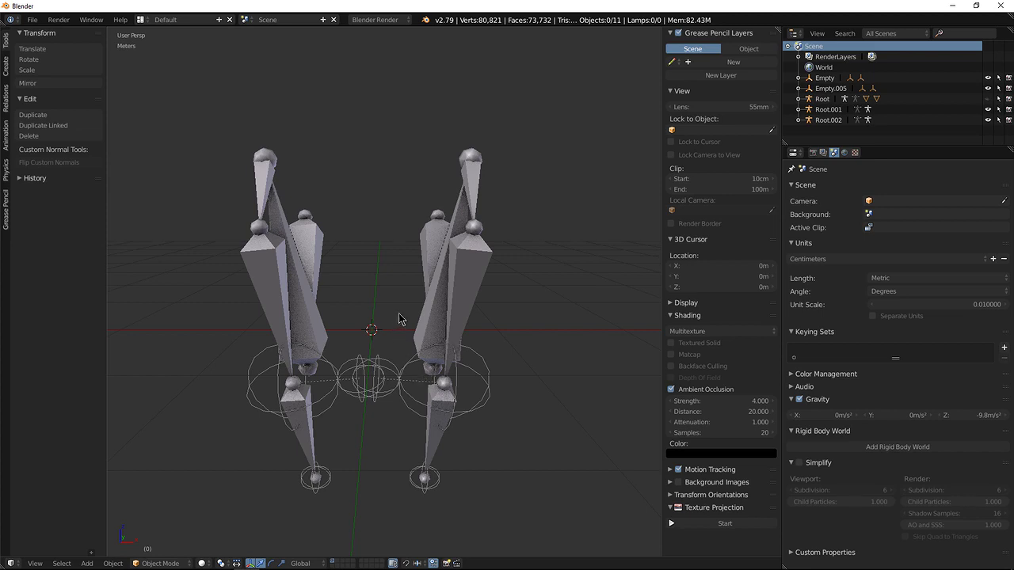
{"action": "middle_click_drag", "start_coordinate": [387, 324], "coordinate": [402, 351]}
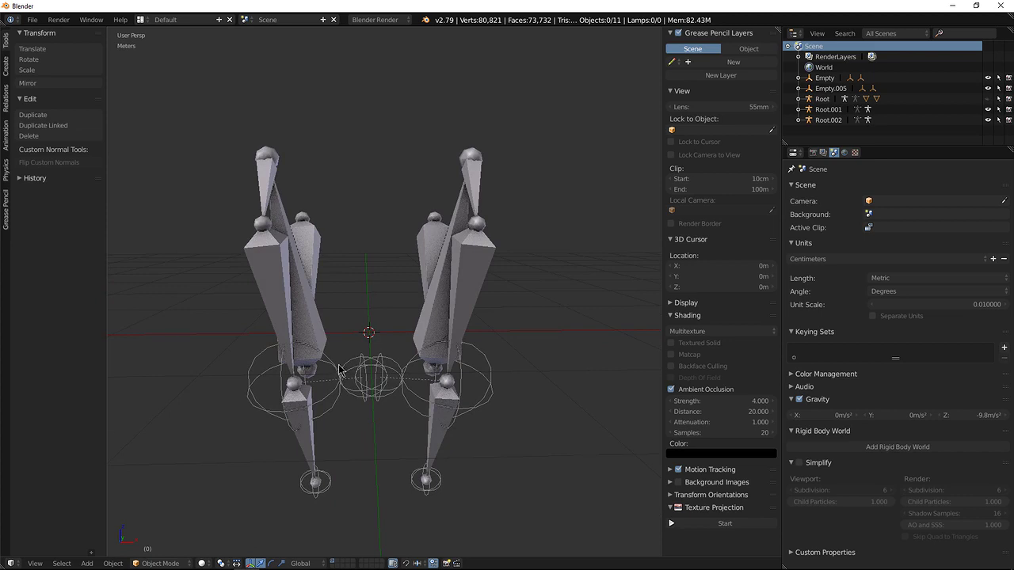
{"action": "middle_click_drag", "start_coordinate": [348, 339], "coordinate": [295, 283]}
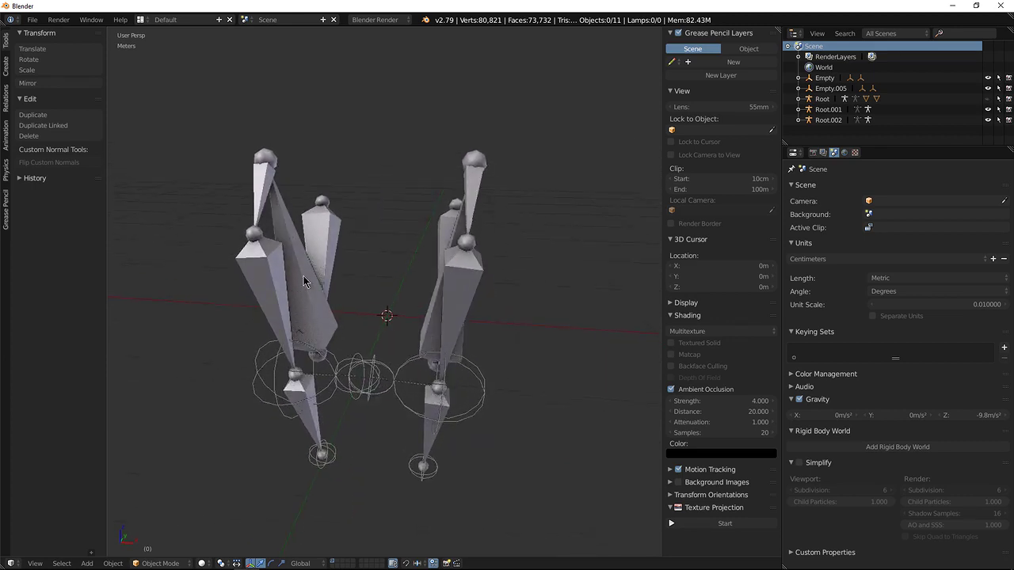
{"action": "right_click", "coordinate": [309, 259]}
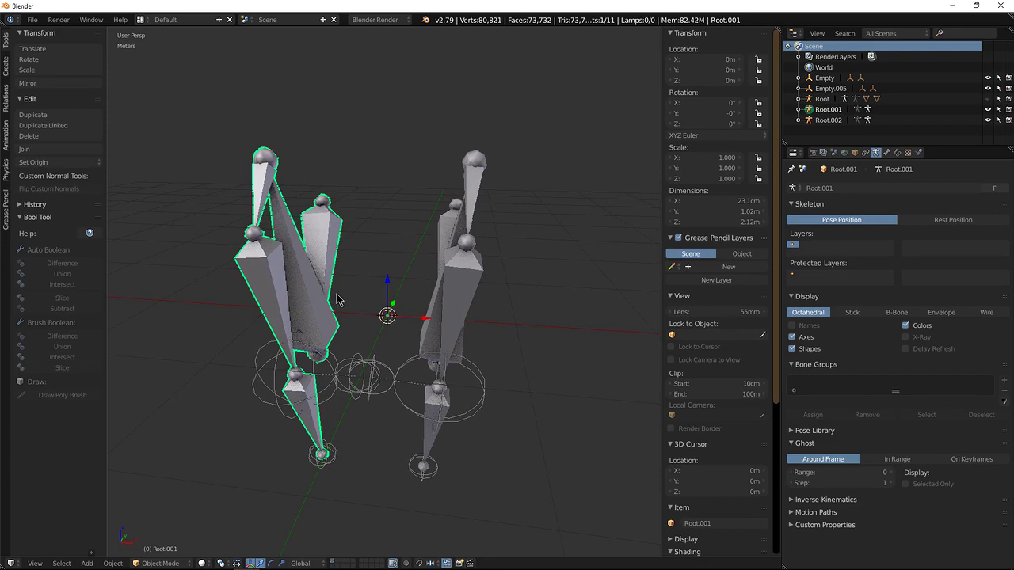
{"action": "key", "text": "ctrl+Tab"}
{"action": "middle_click_drag", "start_coordinate": [336, 299], "coordinate": [371, 256]}
{"action": "right_click", "coordinate": [360, 196]}
{"action": "middle_click_drag", "start_coordinate": [350, 185], "coordinate": [390, 261]}
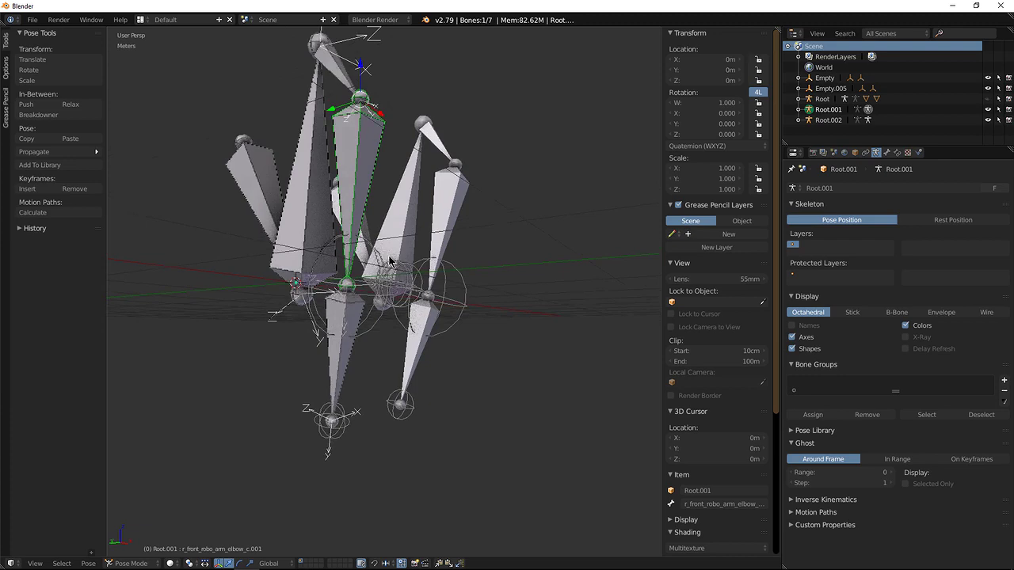
{"action": "scroll", "coordinate": [348, 305], "scroll_direction": "up", "scroll_amount": 1}
{"action": "right_click", "coordinate": [350, 320]}
{"action": "middle_click_drag", "start_coordinate": [349, 321], "coordinate": [665, 260]}
{"action": "right_click", "coordinate": [356, 233]}
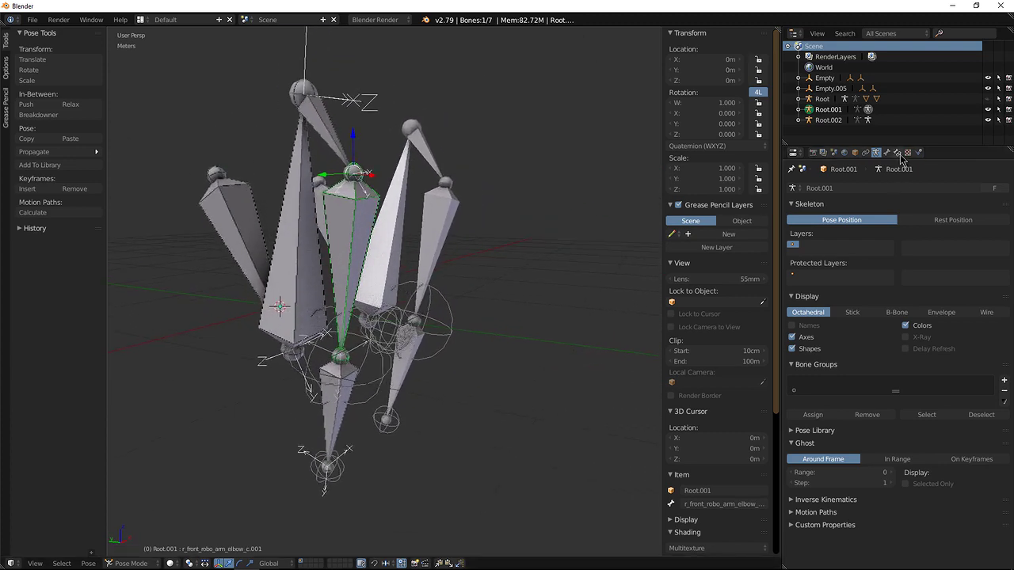
Add an Inverse Kinematics constraint to the elbow bone with Empty as the target and Empty.002 as the pole target
{"action": "left_click", "coordinate": [897, 152]}
{"action": "left_click", "coordinate": [922, 189]}
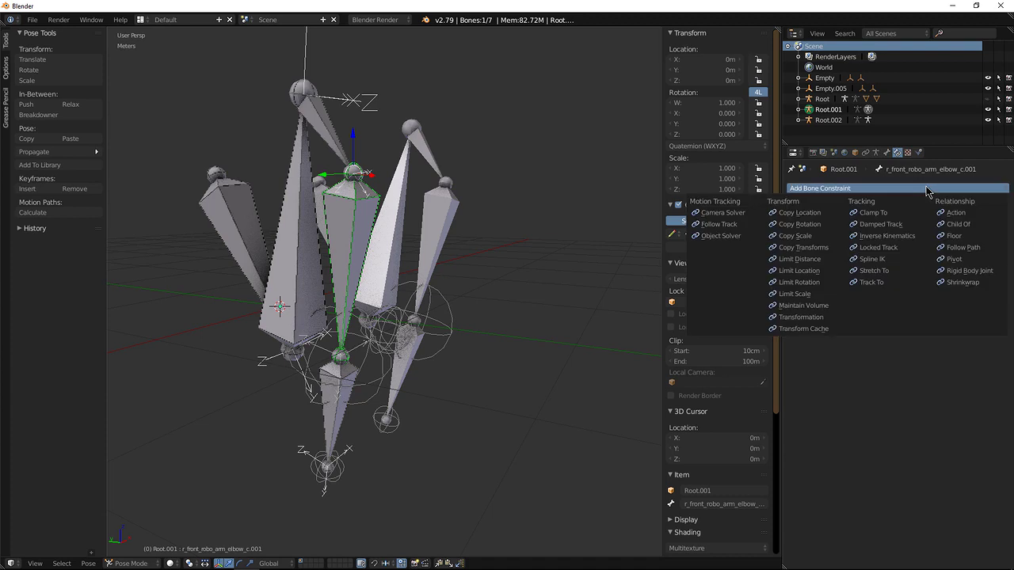
{"action": "left_click", "coordinate": [888, 236]}
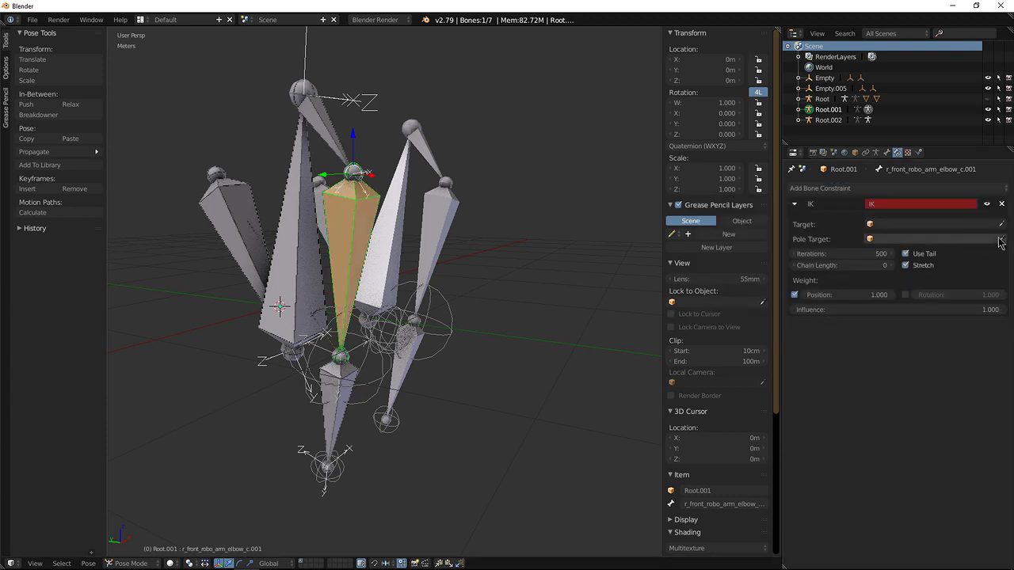
{"action": "left_click", "coordinate": [379, 384]}
{"action": "middle_click_drag", "start_coordinate": [420, 394], "coordinate": [456, 305]}
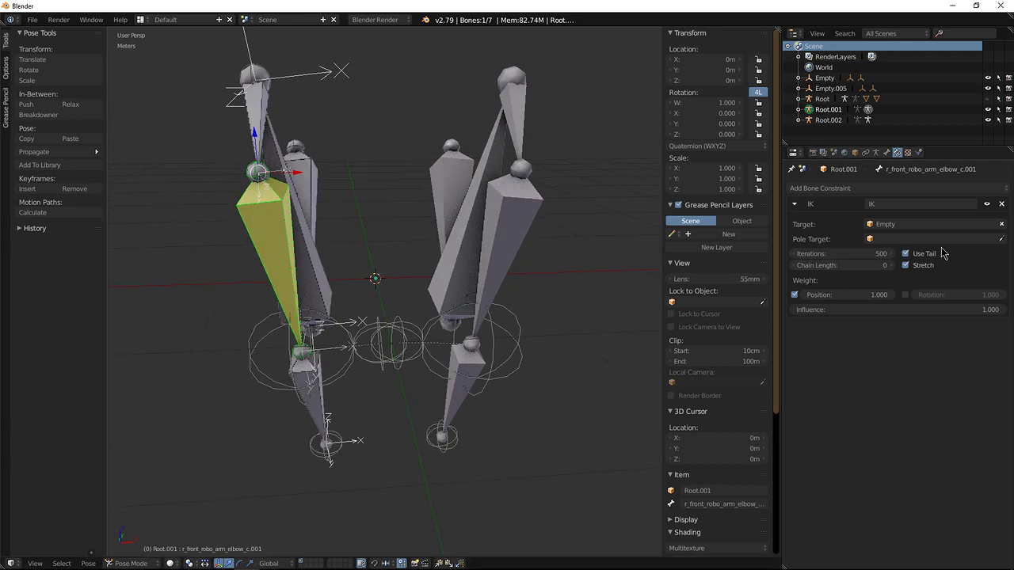
{"action": "left_click", "coordinate": [1004, 237]}
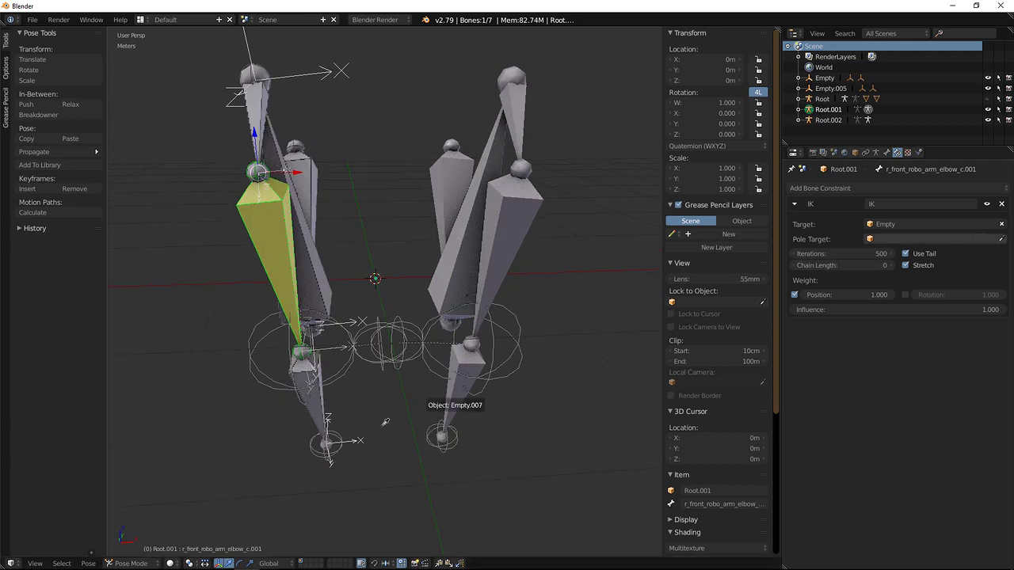
{"action": "left_click", "coordinate": [374, 373]}
{"action": "middle_click_drag", "start_coordinate": [391, 352], "coordinate": [391, 372]}
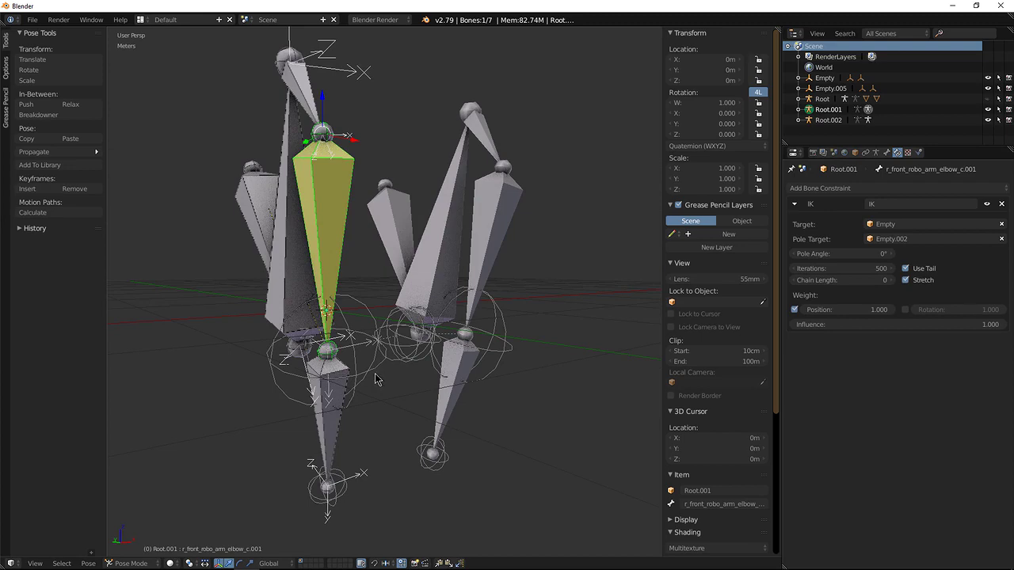
Set the chain length of the elbow bone's IK constraint to 4
{"action": "right_click", "coordinate": [371, 374]}
{"action": "middle_click_drag", "start_coordinate": [380, 380], "coordinate": [433, 365]}
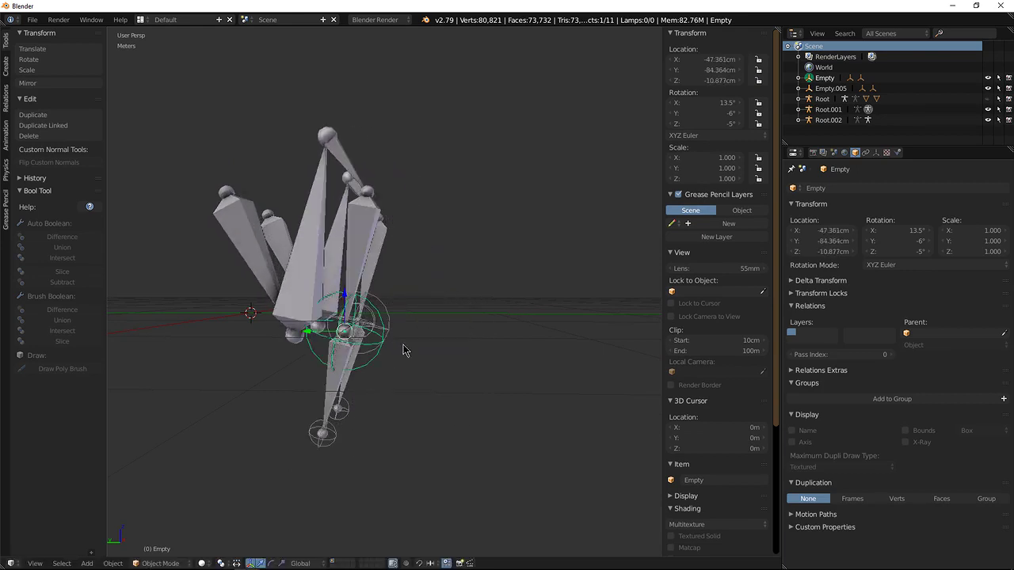
{"action": "right_click", "coordinate": [369, 236]}
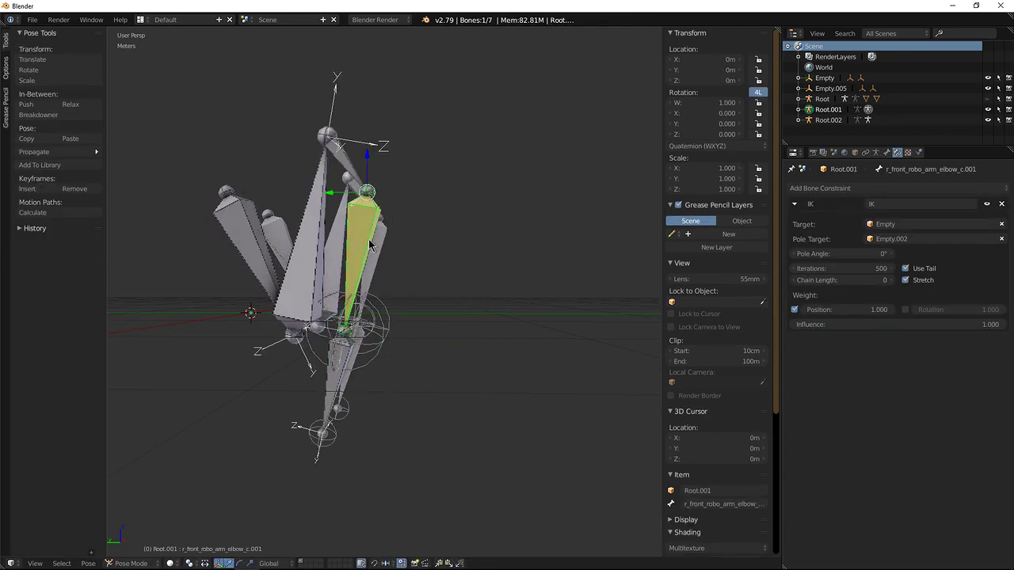
{"action": "left_click", "coordinate": [888, 281]}
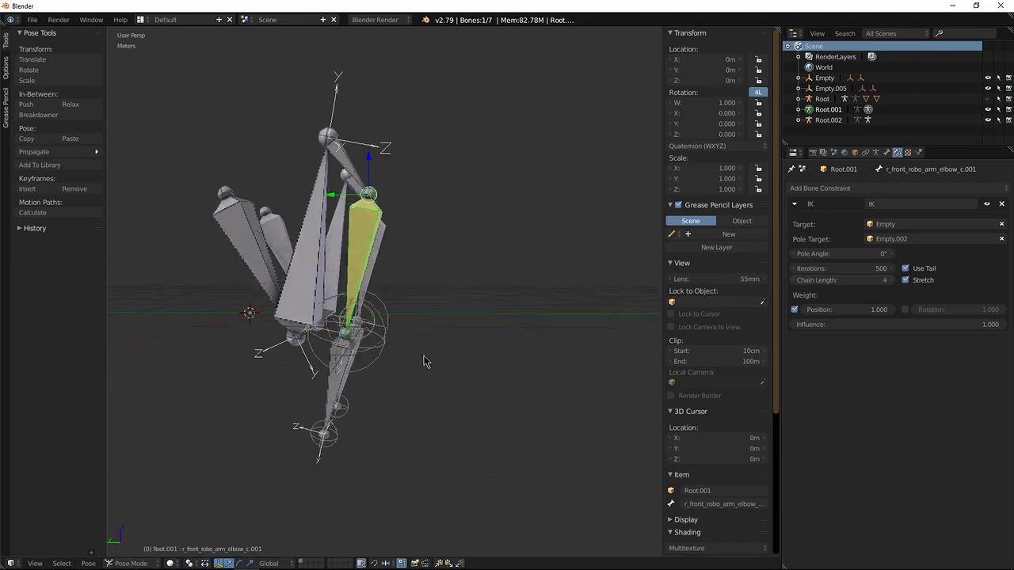
Test the elbow bone's IK by moving Empty away from the arm, cancelling each trial move
{"action": "right_click", "coordinate": [387, 346]}
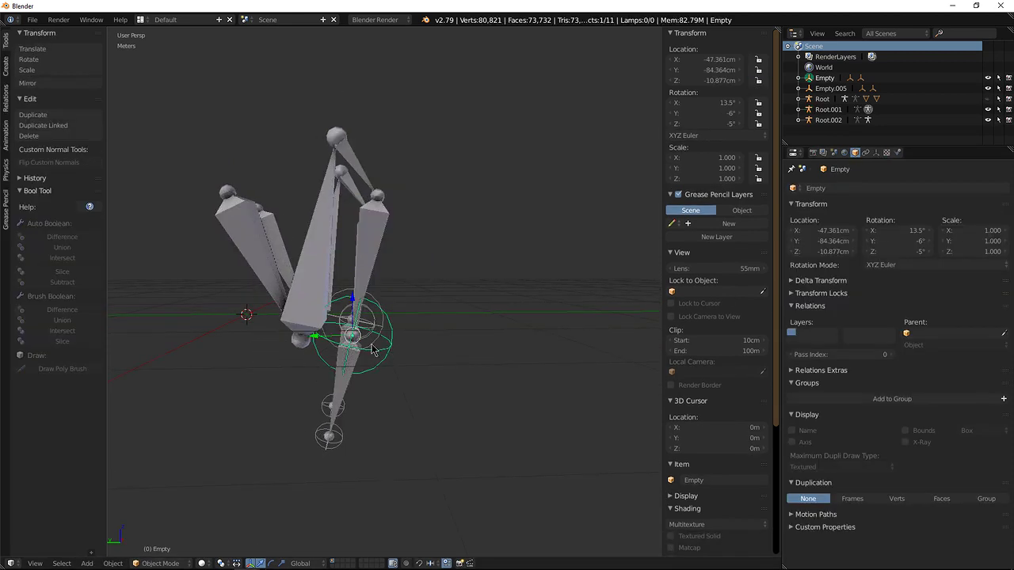
{"action": "key", "text": "g"}
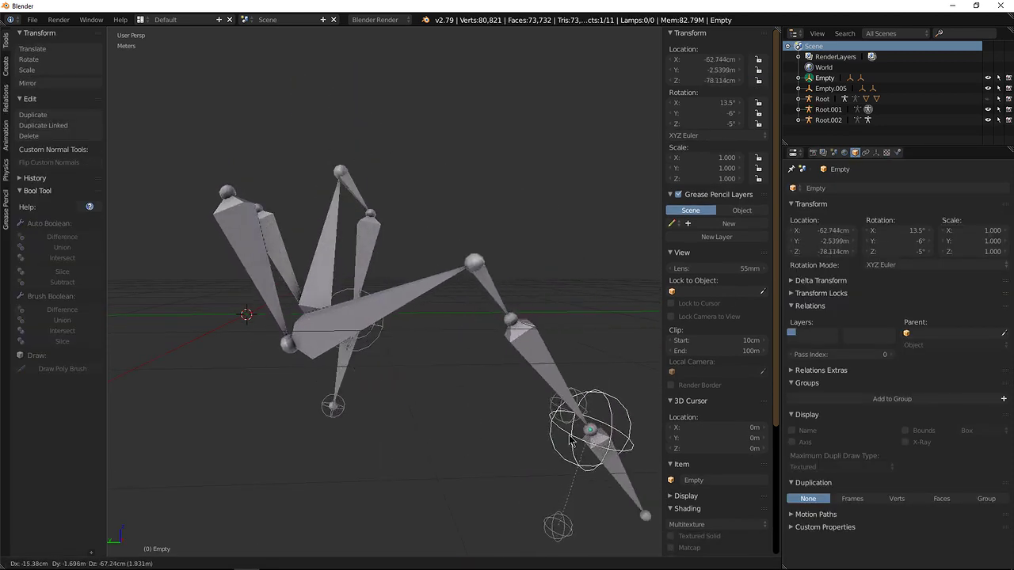
{"action": "left_click", "coordinate": [558, 358]}
{"action": "middle_click_drag", "start_coordinate": [559, 358], "coordinate": [341, 345]}
{"action": "key", "text": "g"}
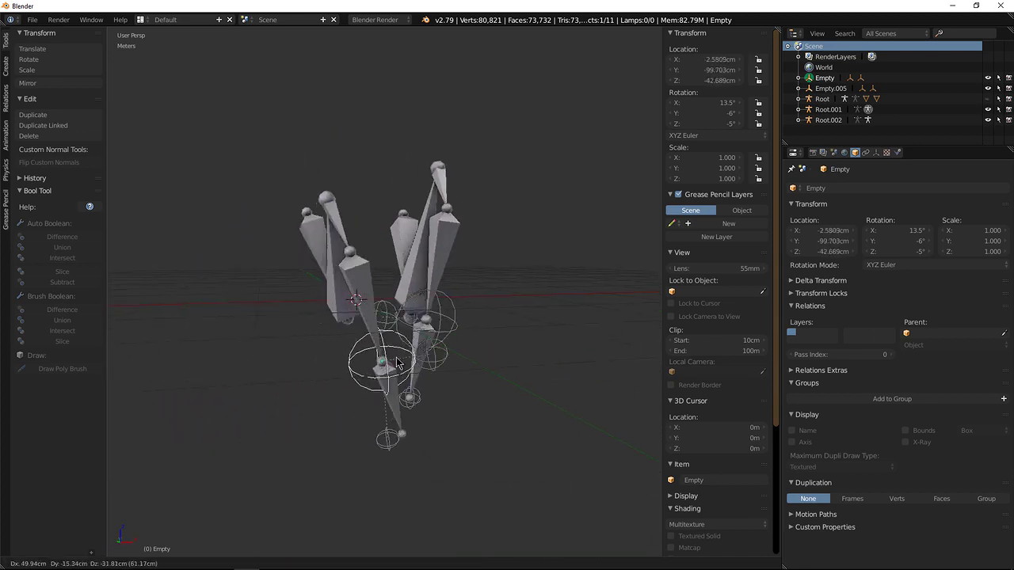
{"action": "key", "text": "Escape"}
{"action": "middle_click_drag", "start_coordinate": [356, 380], "coordinate": [463, 356]}
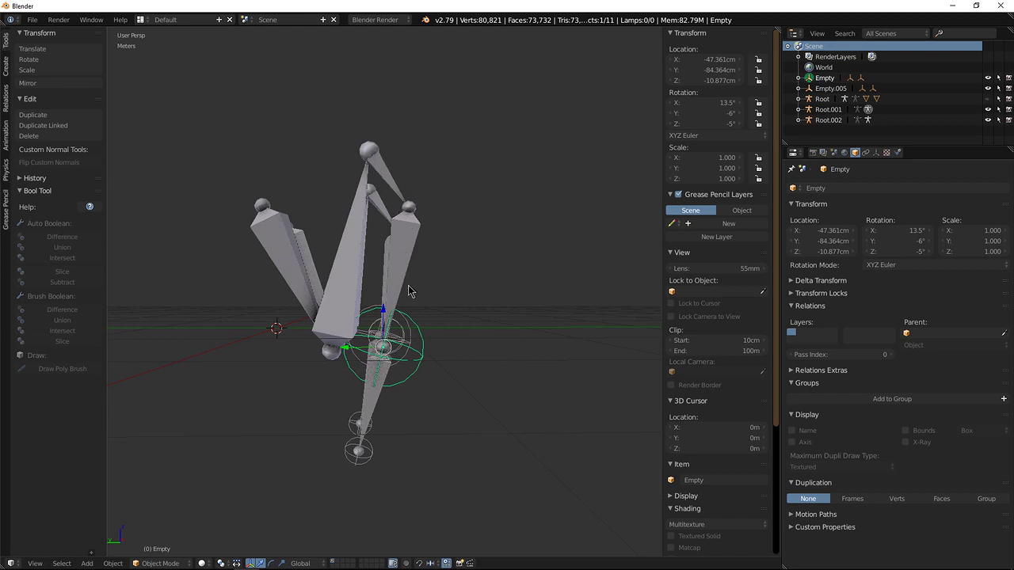
{"action": "key", "text": "r"}
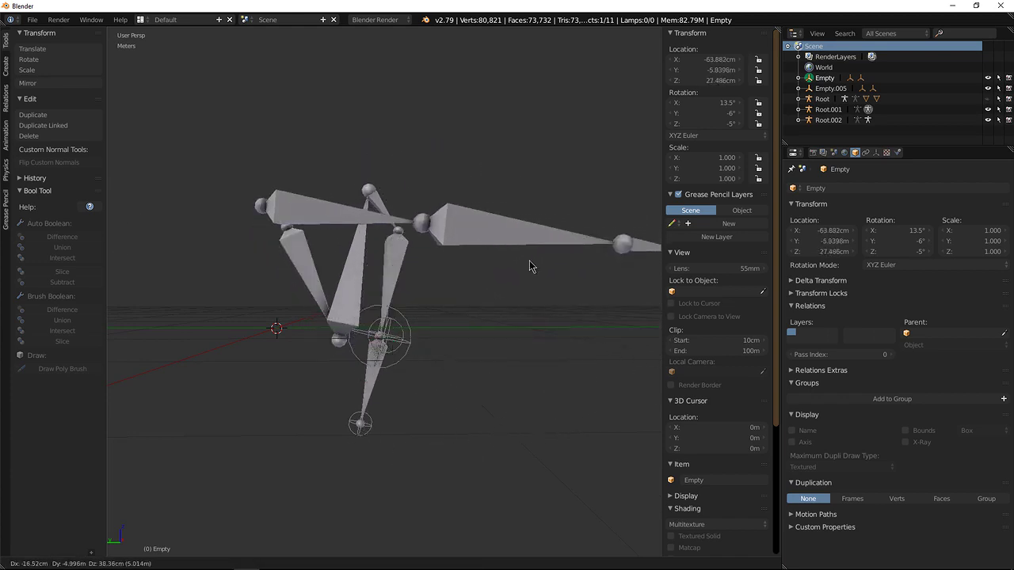
{"action": "key", "text": "Escape"}
{"action": "middle_click_drag", "start_coordinate": [499, 291], "coordinate": [384, 317]}
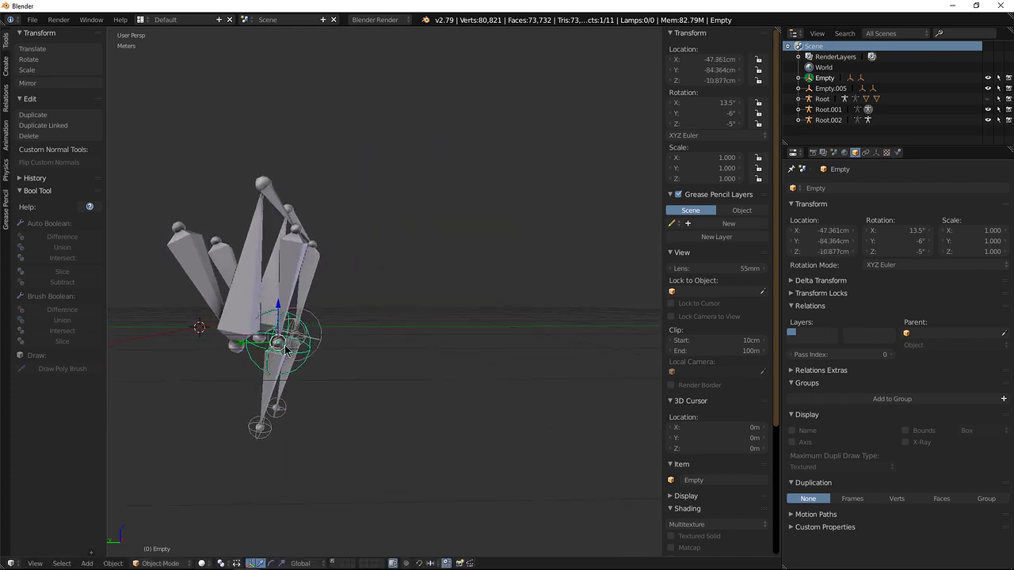
{"action": "key", "text": "g"}
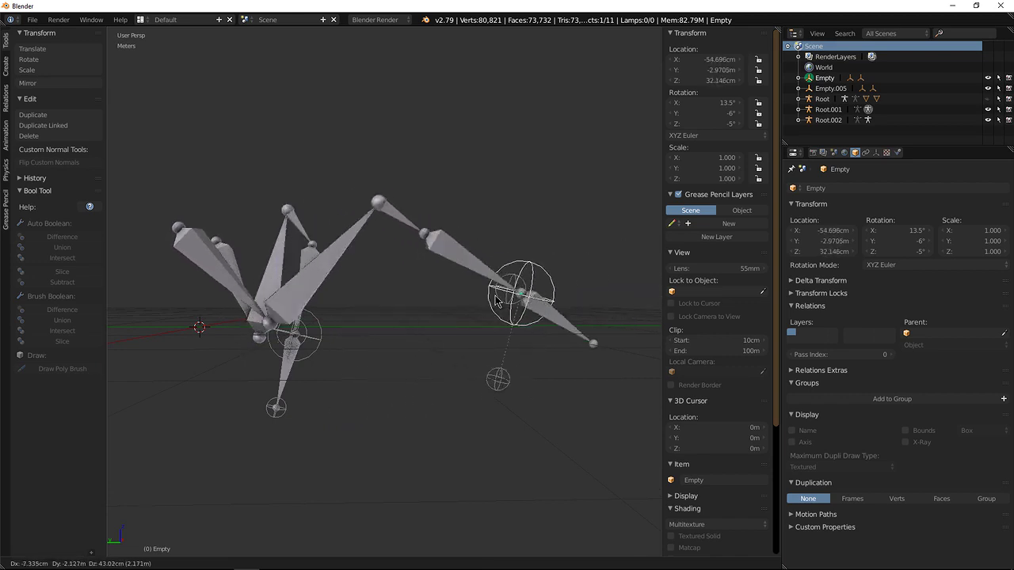
{"action": "right_click", "coordinate": [385, 331]}
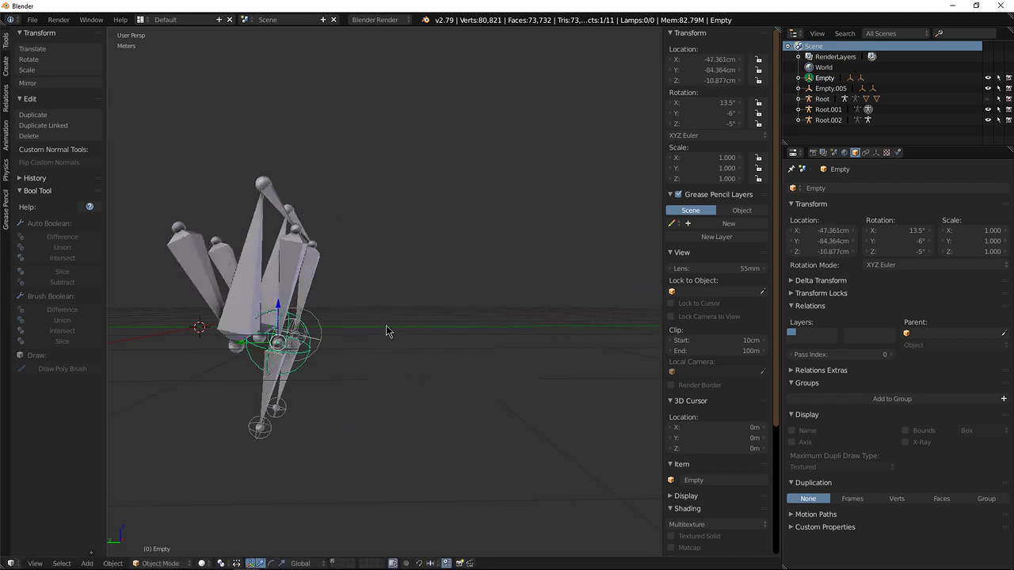
Set the X-axis inverse kinematics stiffness of the elbow bone r_front_robo_arm_elbow_c.001 to 0.5
{"action": "right_click", "coordinate": [301, 259]}
{"action": "key", "text": "ctrl+Tab"}
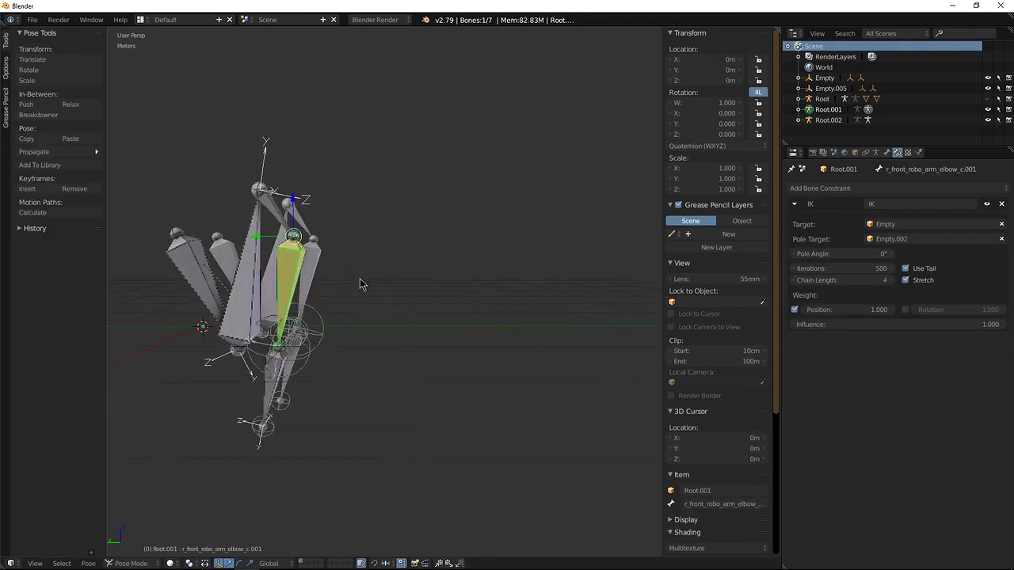
{"action": "left_click", "coordinate": [886, 152]}
{"action": "scroll", "coordinate": [915, 404], "scroll_direction": "down", "scroll_amount": 3}
{"action": "left_click", "coordinate": [841, 540]}
{"action": "scroll", "coordinate": [866, 492], "scroll_direction": "down", "scroll_amount": 3}
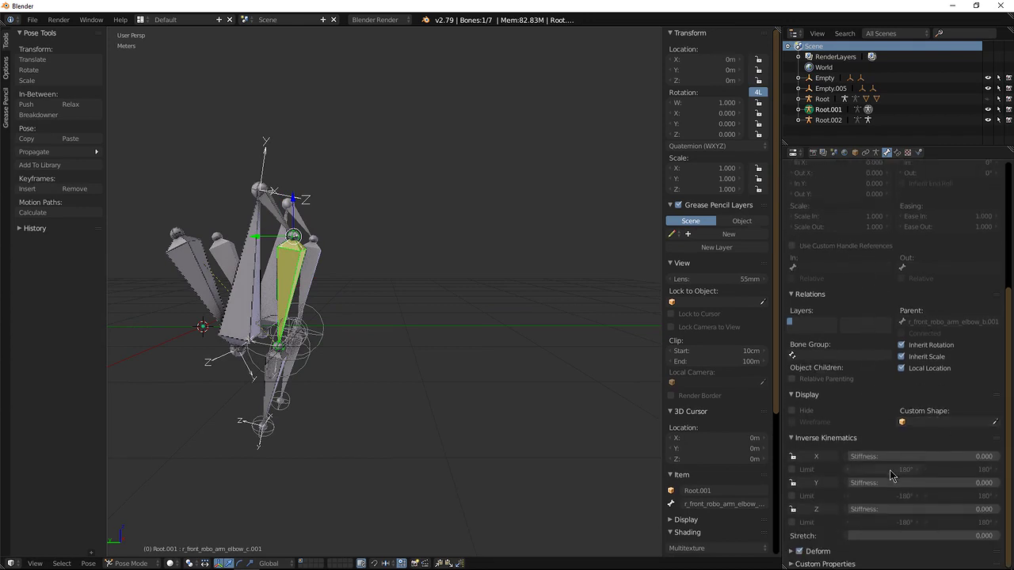
{"action": "left_click", "coordinate": [994, 459]}
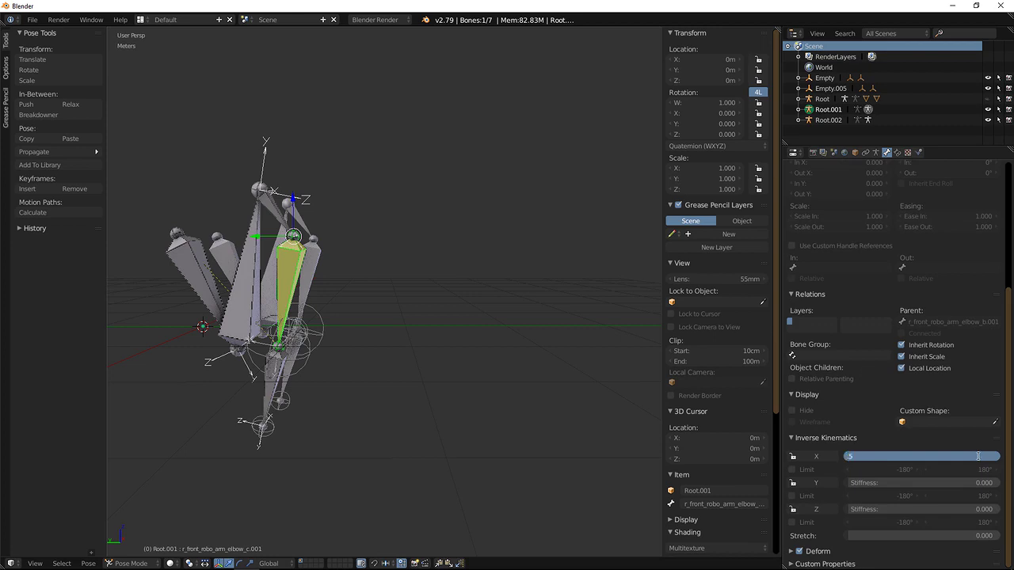
{"action": "type", "text": ".5"}
{"action": "key", "text": "Return"}
Test the stiffened elbow bone by moving Empty outward, and cancel the move
{"action": "middle_click_drag", "start_coordinate": [347, 269], "coordinate": [263, 285]}
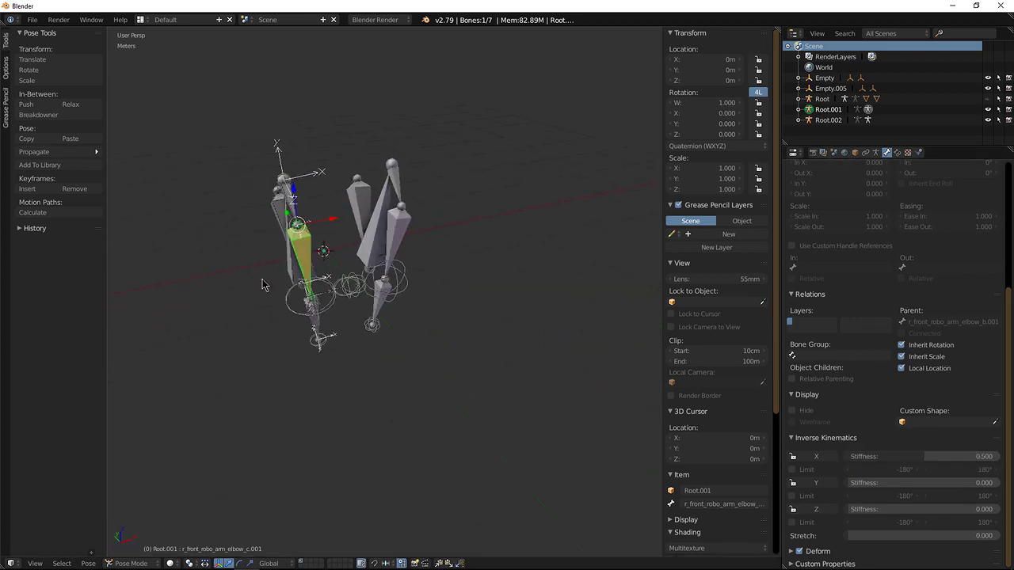
{"action": "middle_click_drag", "start_coordinate": [337, 227], "coordinate": [399, 260]}
{"action": "middle_click_drag", "start_coordinate": [346, 342], "coordinate": [354, 366]}
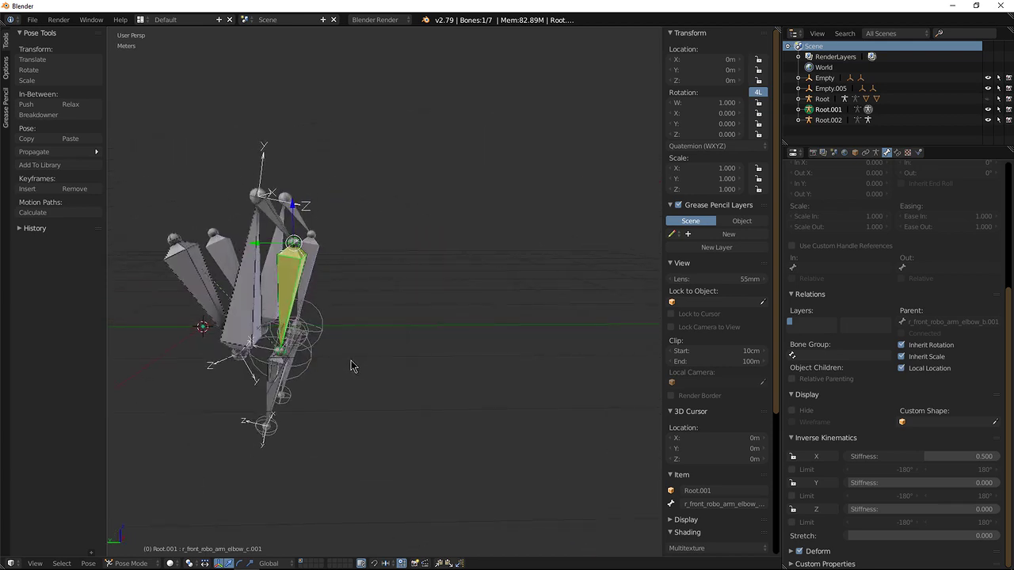
{"action": "right_click", "coordinate": [307, 359]}
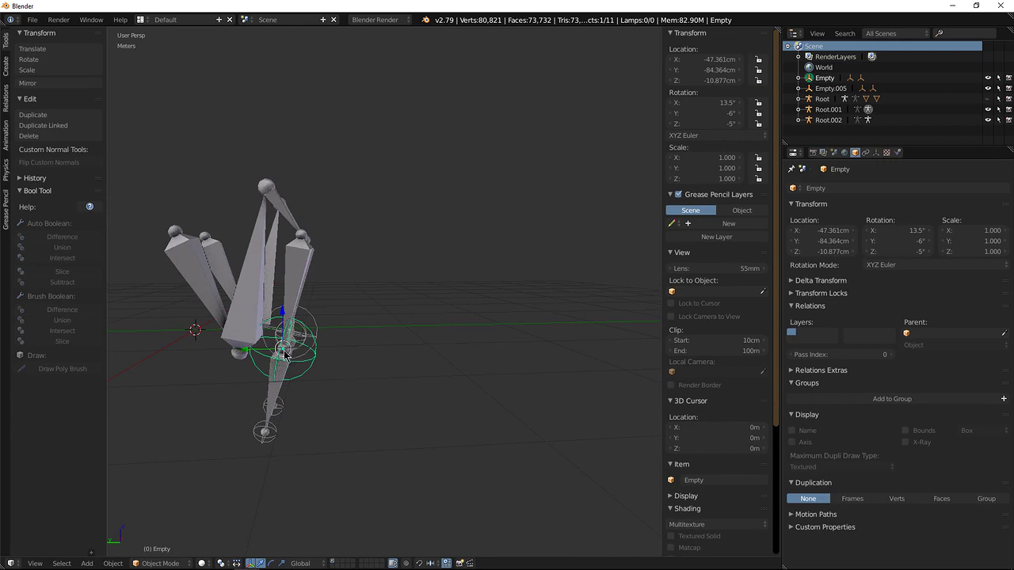
{"action": "key", "text": "g"}
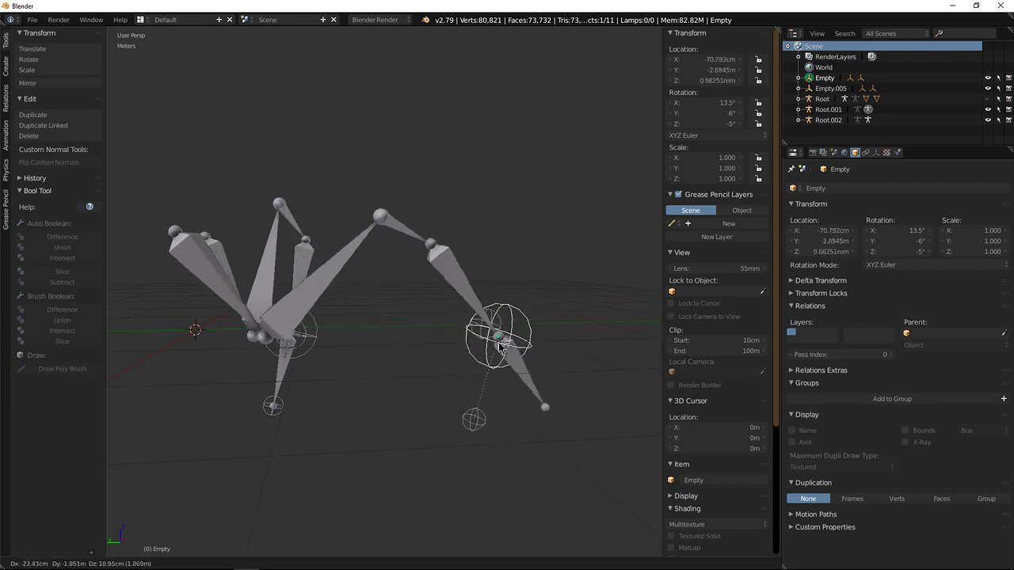
{"action": "right_click", "coordinate": [412, 357]}
{"action": "middle_click_drag", "start_coordinate": [376, 329], "coordinate": [292, 331]}
{"action": "middle_click_drag", "start_coordinate": [325, 302], "coordinate": [396, 319]}
Try rotating Empty from several viewing angles to test the lower arm's response, cancelling each rotation
{"action": "right_click", "coordinate": [421, 321]}
{"action": "key", "text": "ctrl+Tab"}
{"action": "right_click", "coordinate": [383, 317]}
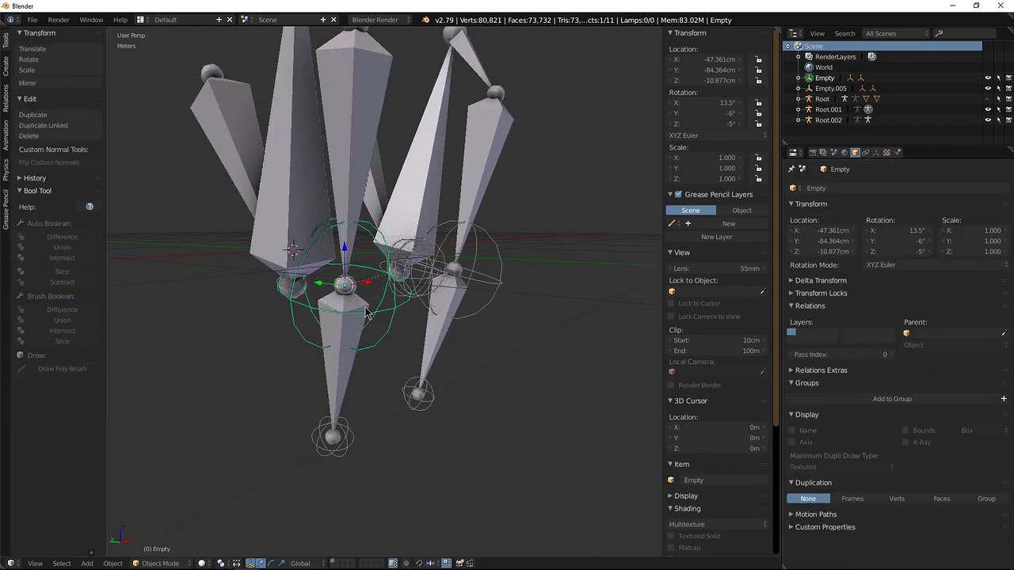
{"action": "middle_click_drag", "start_coordinate": [361, 297], "coordinate": [360, 306]}
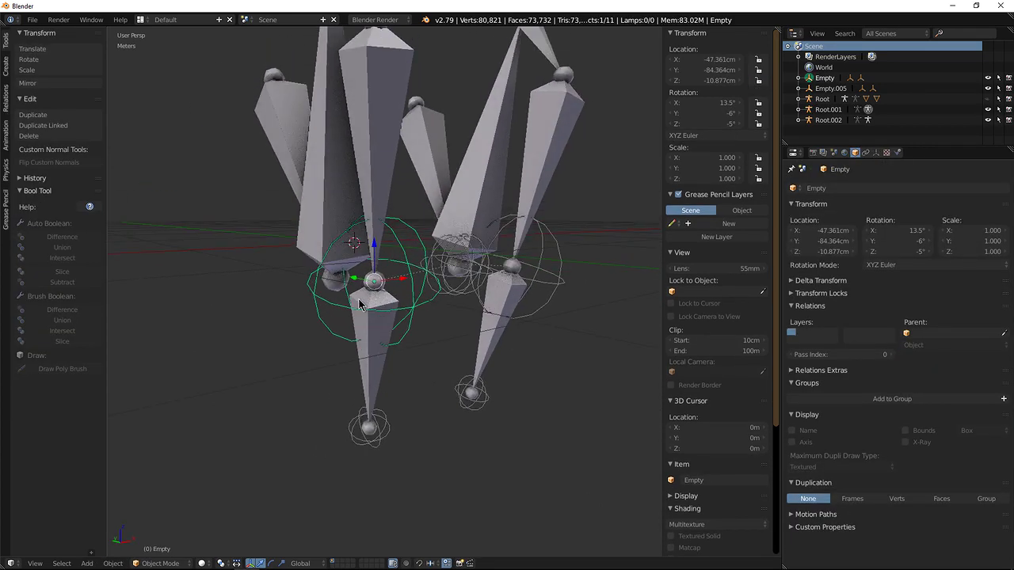
{"action": "key", "text": "r"}
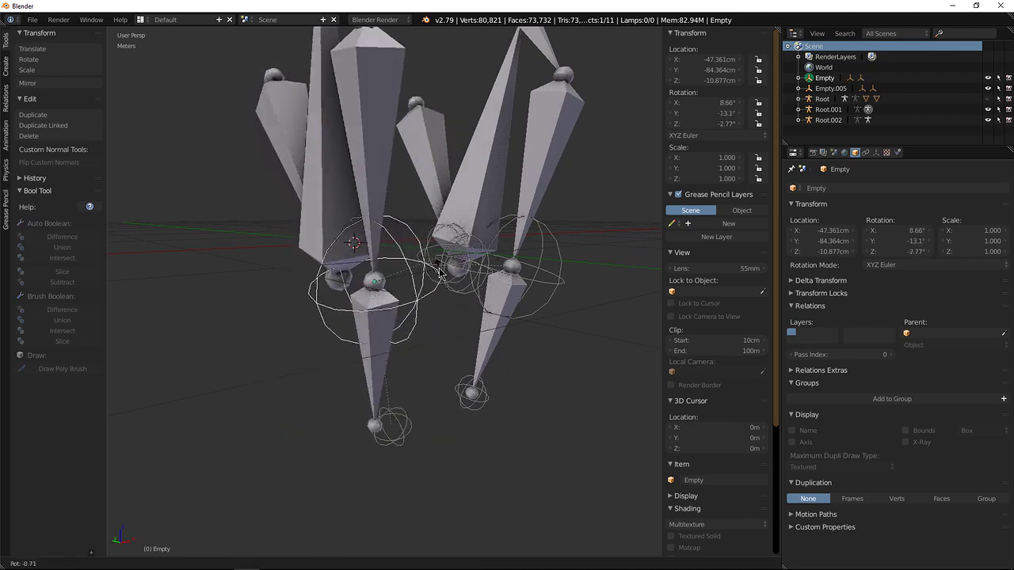
{"action": "right_click", "coordinate": [461, 301]}
{"action": "middle_click_drag", "start_coordinate": [434, 289], "coordinate": [347, 315]}
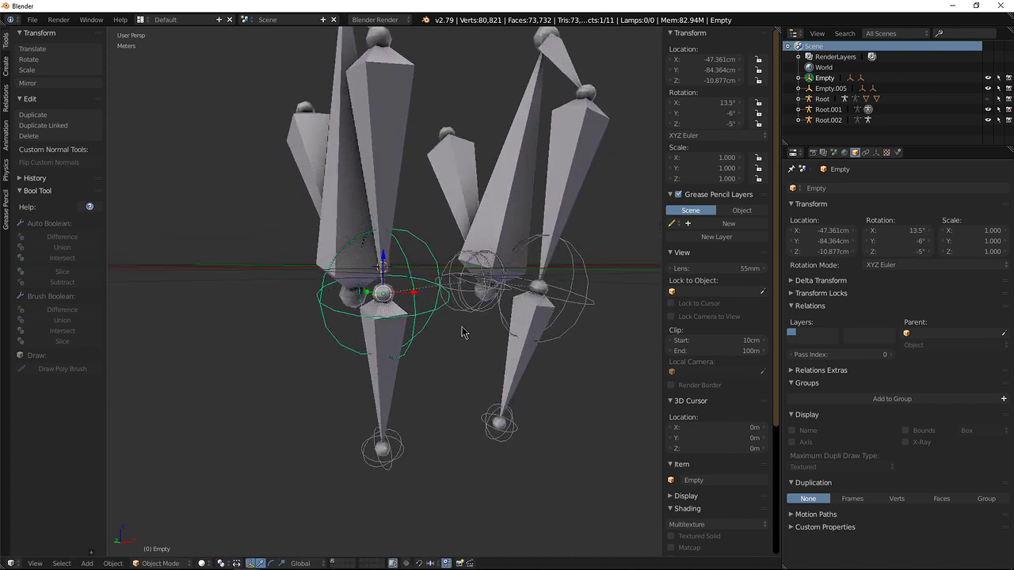
{"action": "key", "text": "r"}
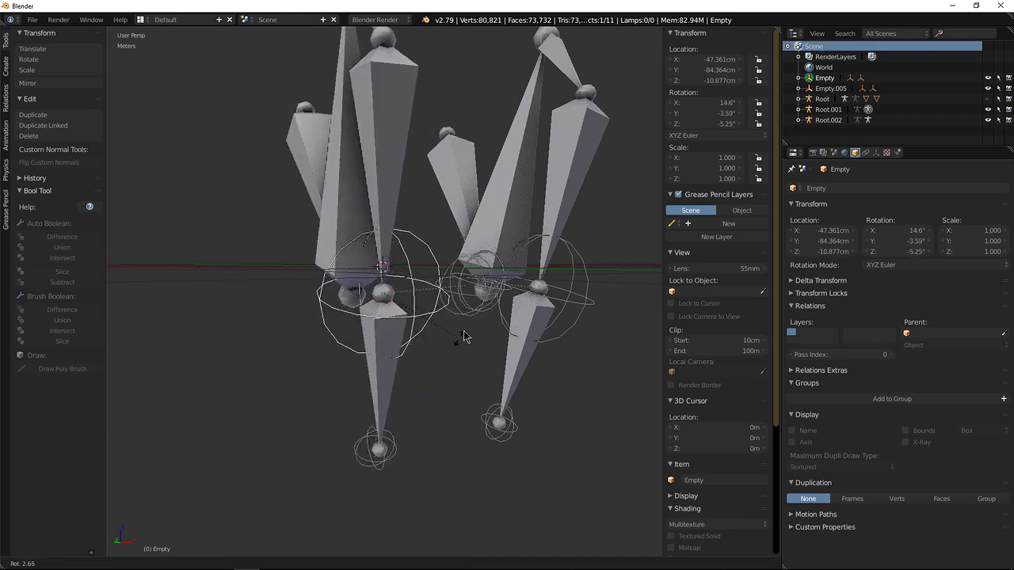
{"action": "right_click", "coordinate": [460, 325]}
{"action": "middle_click_drag", "start_coordinate": [404, 330], "coordinate": [482, 323]}
{"action": "key", "text": "r"}
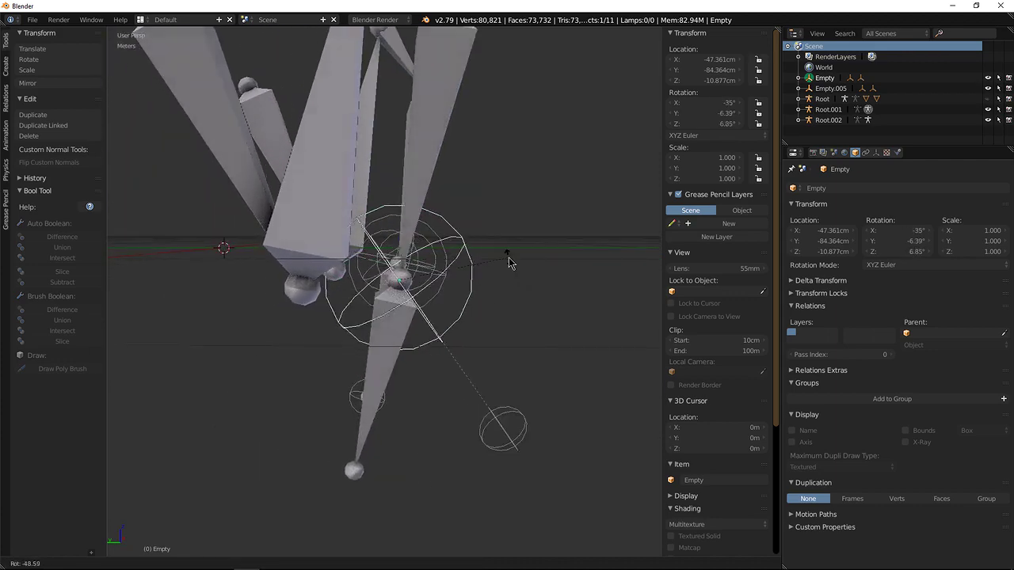
{"action": "right_click", "coordinate": [486, 351]}
Try moving the pole target Empty.002 between the two arms, and restore its position
{"action": "middle_click_drag", "start_coordinate": [486, 351], "coordinate": [435, 255]}
{"action": "right_click", "coordinate": [434, 257]}
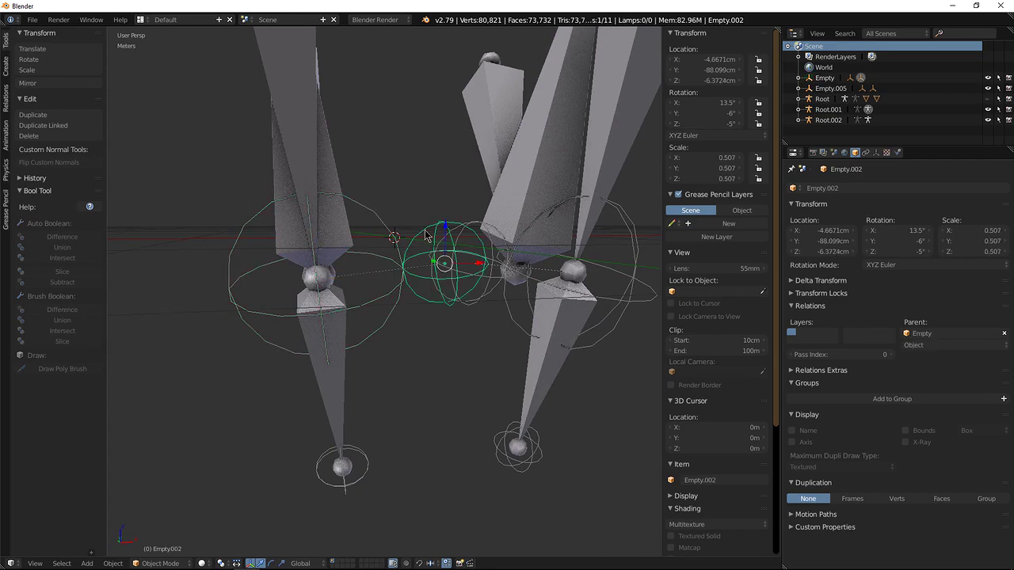
{"action": "key", "text": "g"}
{"action": "left_click", "coordinate": [420, 352]}
{"action": "middle_click_drag", "start_coordinate": [420, 353], "coordinate": [301, 291]}
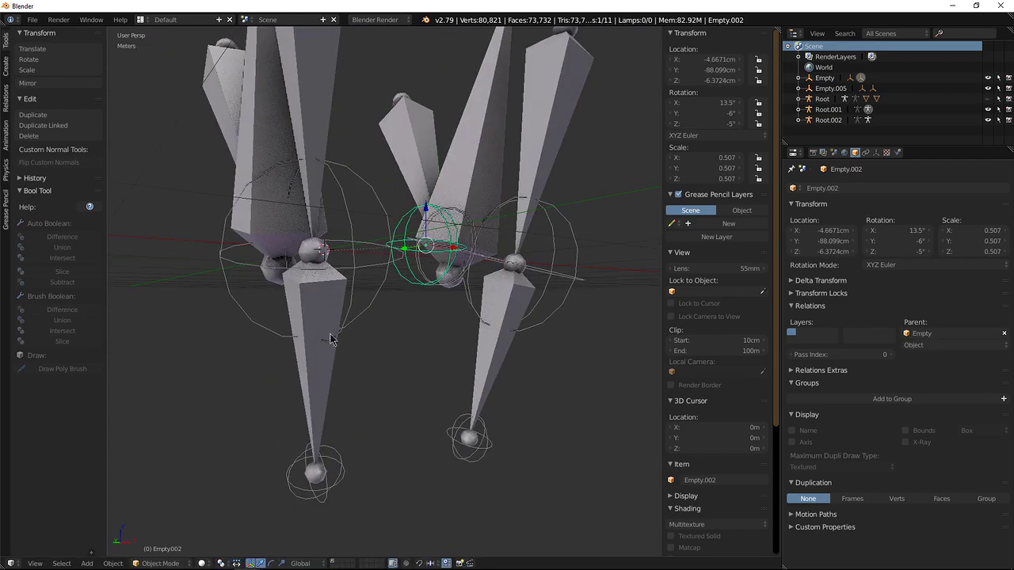
Reselect Empty and try rotating it around the elbow joint, cancelling the rotation
{"action": "middle_click_drag", "start_coordinate": [332, 339], "coordinate": [361, 323]}
{"action": "right_click", "coordinate": [352, 247]}
{"action": "middle_click_drag", "start_coordinate": [339, 290], "coordinate": [372, 324]}
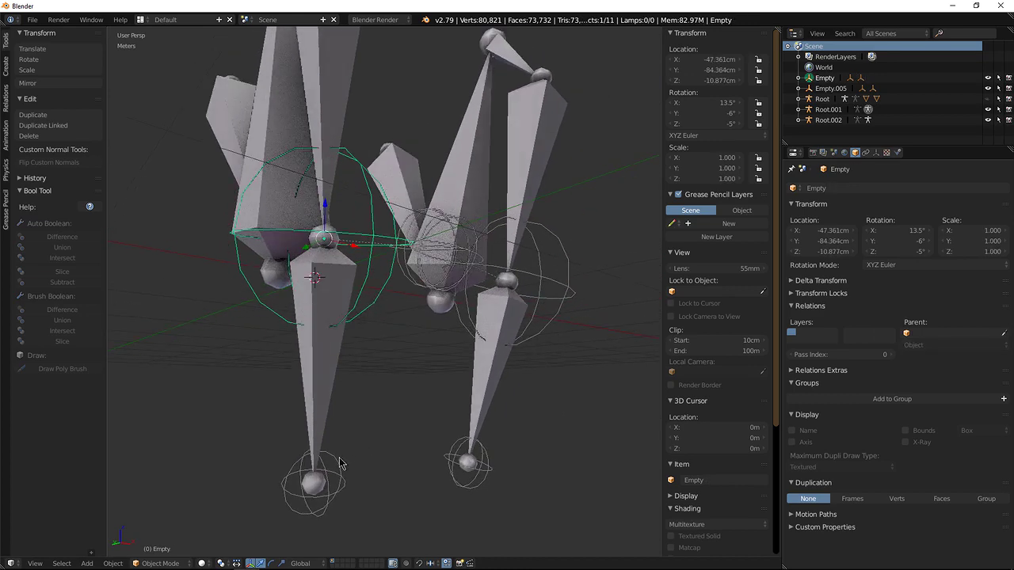
{"action": "key", "text": "r"}
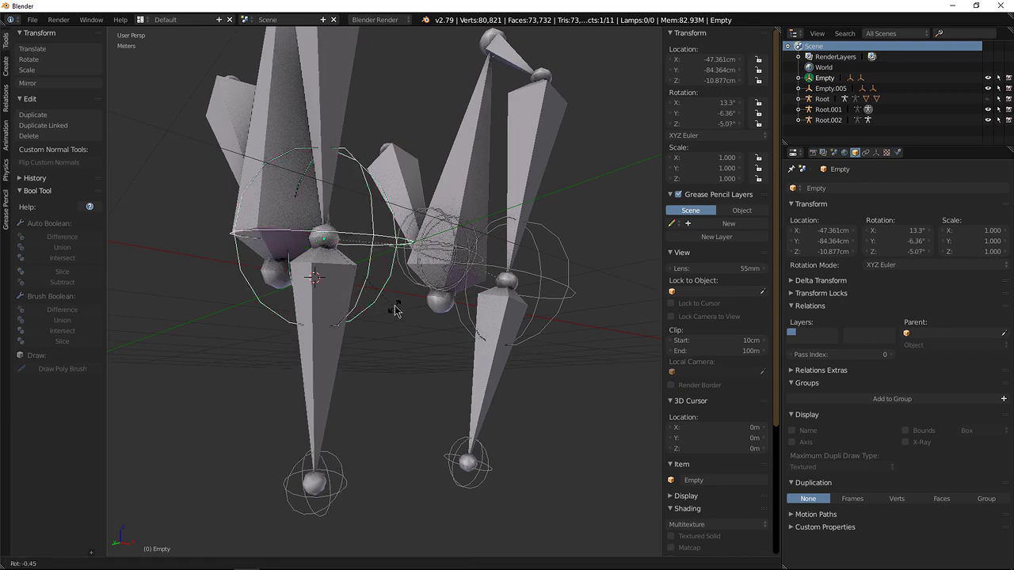
{"action": "right_click", "coordinate": [384, 321]}
Return Root.001 to Pose Mode and select the arm's lowest bone, r_front_robo_arm_ball_b.001
{"action": "right_click", "coordinate": [333, 463]}
{"action": "key", "text": "ctrl+Tab"}
{"action": "middle_click_drag", "start_coordinate": [373, 368], "coordinate": [384, 346]}
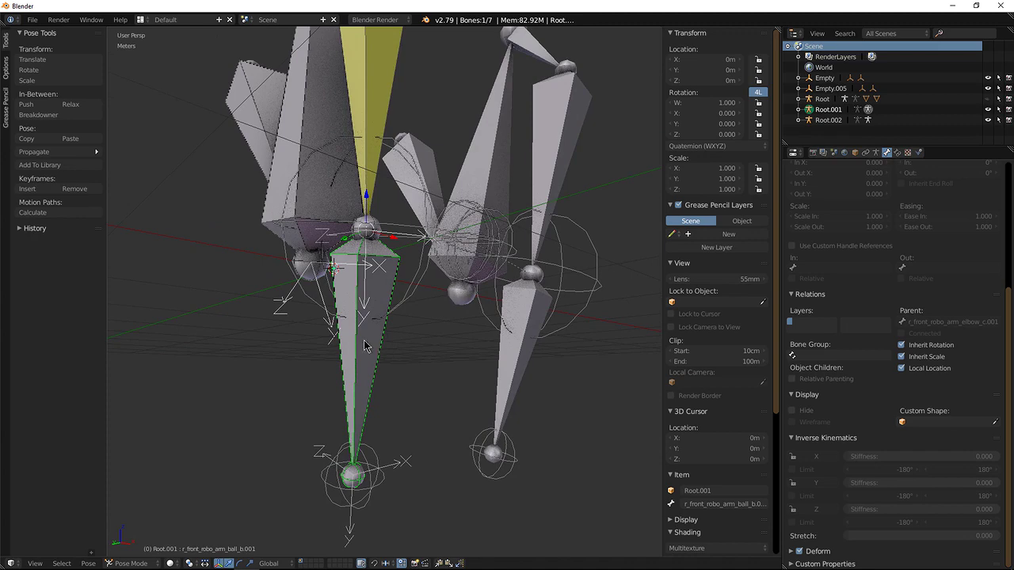
{"action": "middle_click_drag", "start_coordinate": [406, 302], "coordinate": [400, 359]}
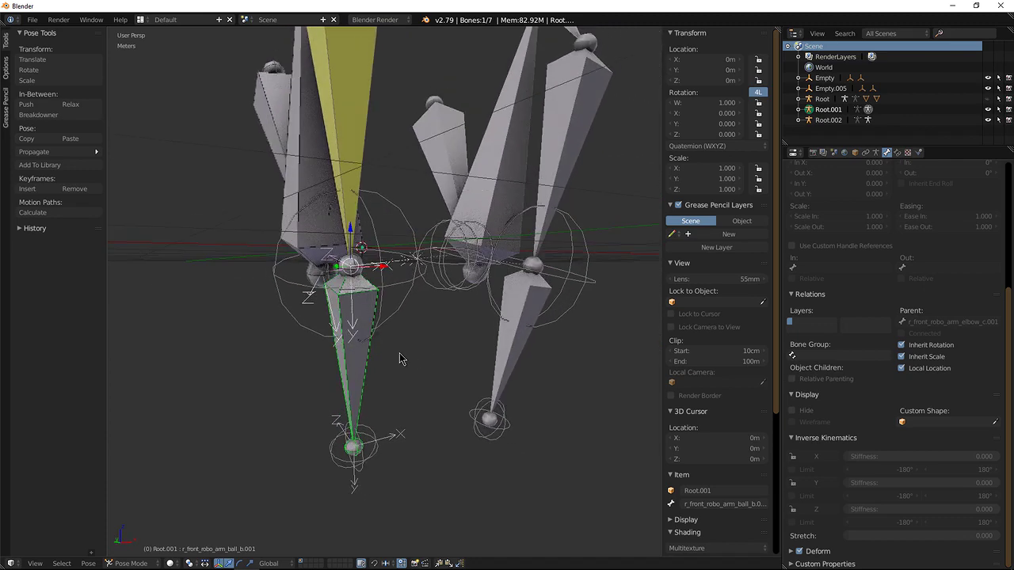
{"action": "right_click", "coordinate": [399, 310]}
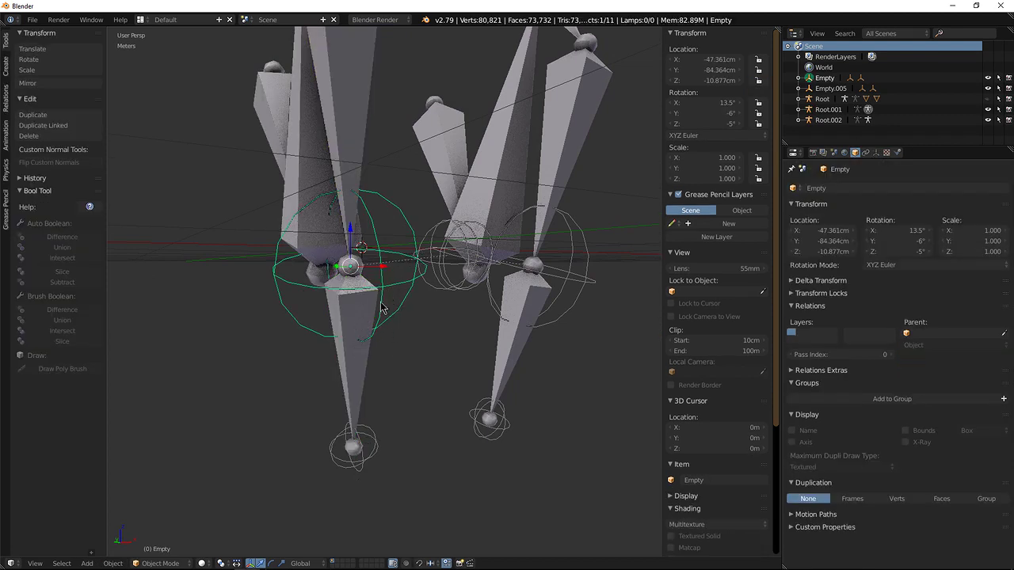
{"action": "right_click", "coordinate": [357, 318]}
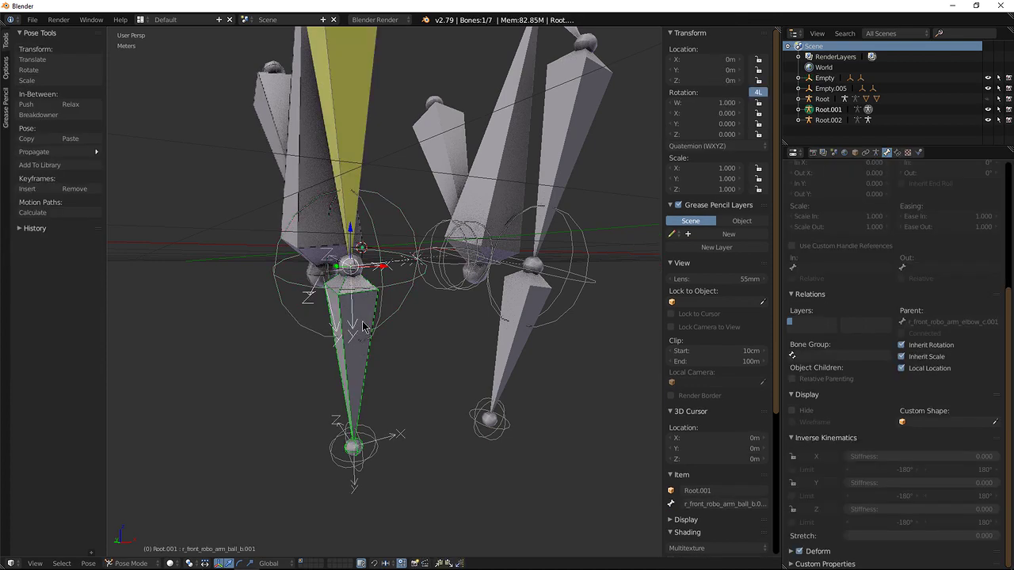
{"action": "mouse_move", "coordinate": [367, 346]}
{"action": "middle_mouse_down"}
{"action": "mouse_move", "coordinate": [403, 350]}
{"action": "mouse_move", "coordinate": [362, 324]}
{"action": "mouse_move", "coordinate": [363, 309]}
{"action": "mouse_move", "coordinate": [363, 339]}
{"action": "mouse_move", "coordinate": [346, 357]}
{"action": "mouse_move", "coordinate": [370, 343]}
{"action": "mouse_move", "coordinate": [366, 355]}
{"action": "middle_mouse_up"}
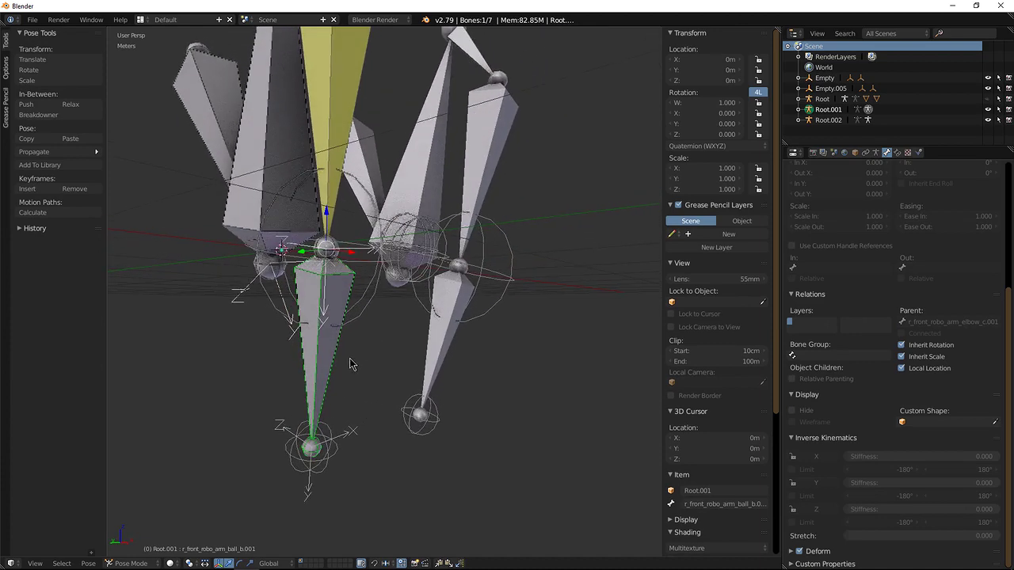
{"action": "middle_click_drag", "start_coordinate": [353, 386], "coordinate": [410, 369]}
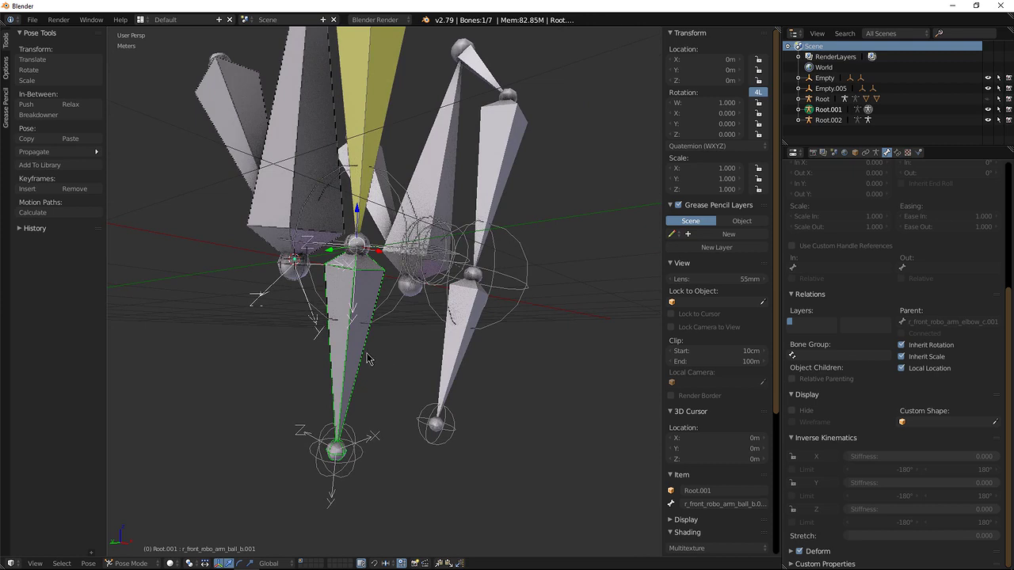
Add an Inverse Kinematics constraint to bone r_front_robo_arm_ball_b.001 and set its chain length to 1
{"action": "left_click", "coordinate": [897, 152]}
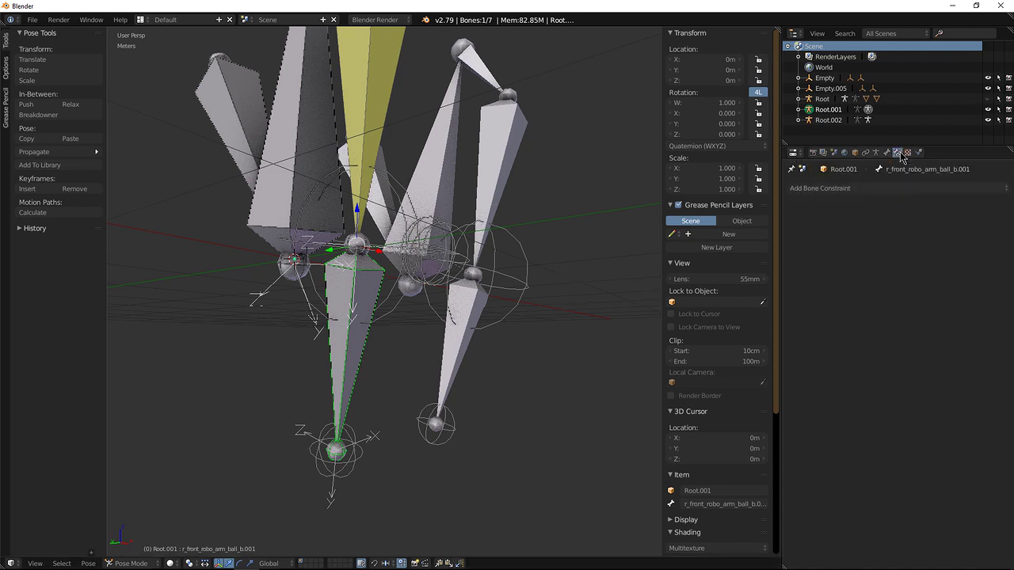
{"action": "left_click", "coordinate": [911, 190]}
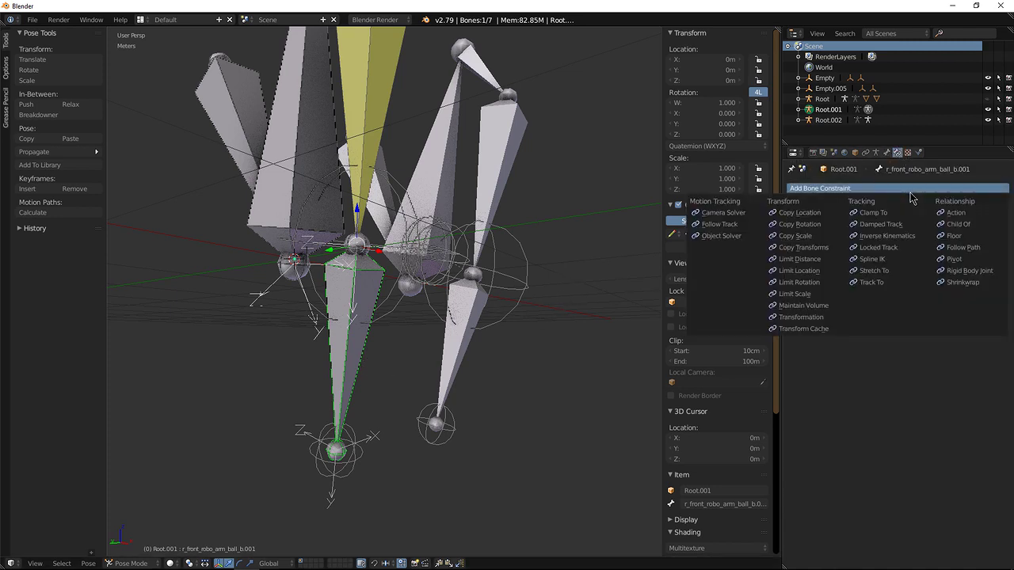
{"action": "left_click", "coordinate": [886, 236]}
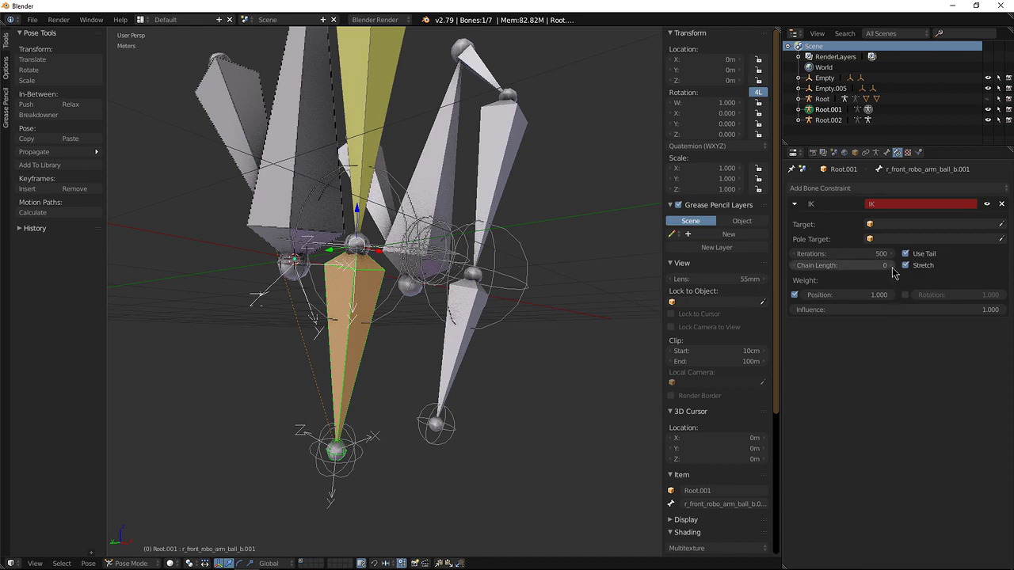
{"action": "left_click", "coordinate": [892, 268]}
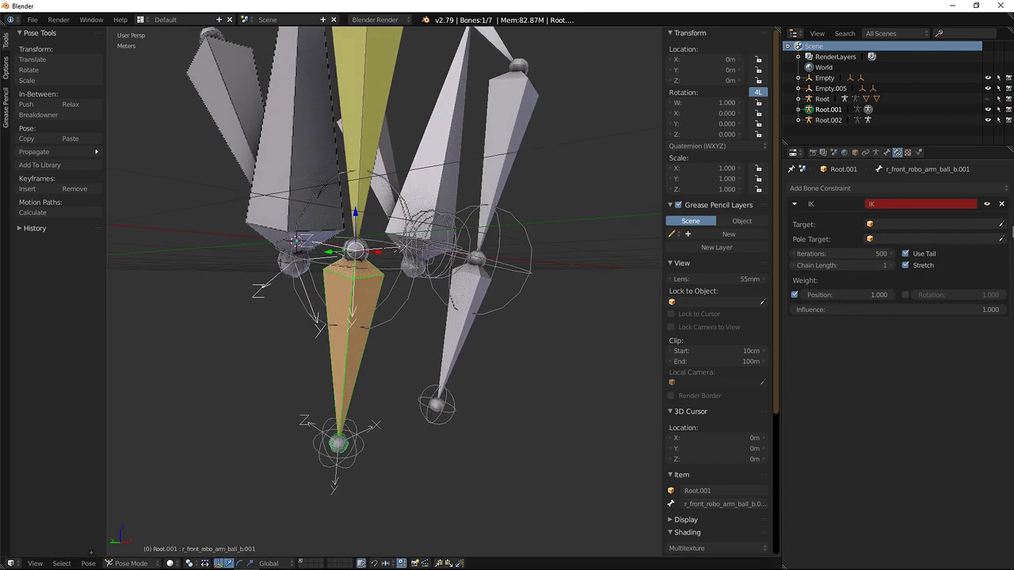
Set the Inverse Kinematics target of bone r_front_robo_arm_ball_b.001 to Empty.001 and its pole target to Empty.002
{"action": "left_click", "coordinate": [366, 452]}
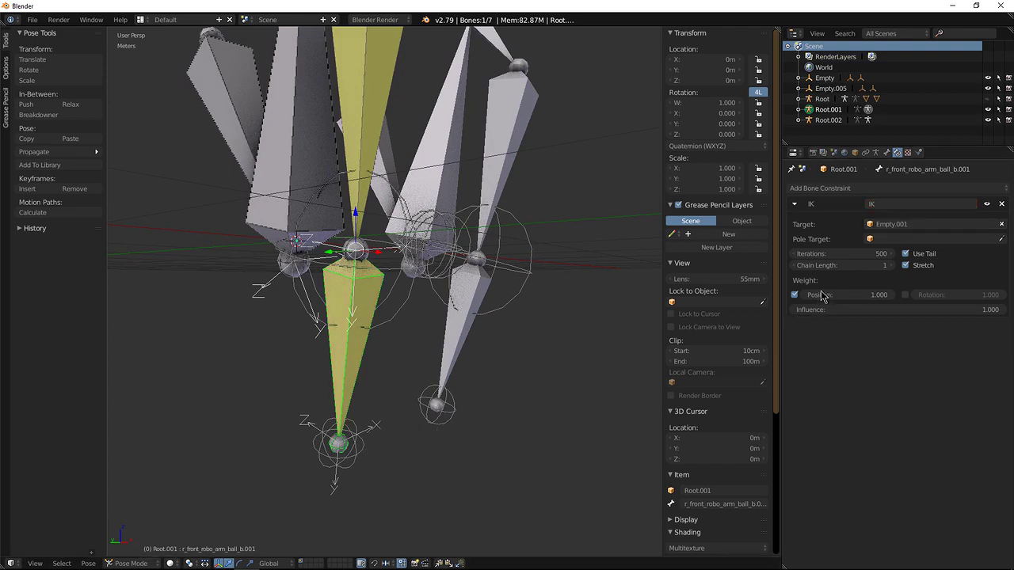
{"action": "mouse_move", "coordinate": [444, 356]}
{"action": "middle_mouse_down"}
{"action": "mouse_move", "coordinate": [433, 327]}
{"action": "mouse_move", "coordinate": [433, 349]}
{"action": "middle_mouse_up"}
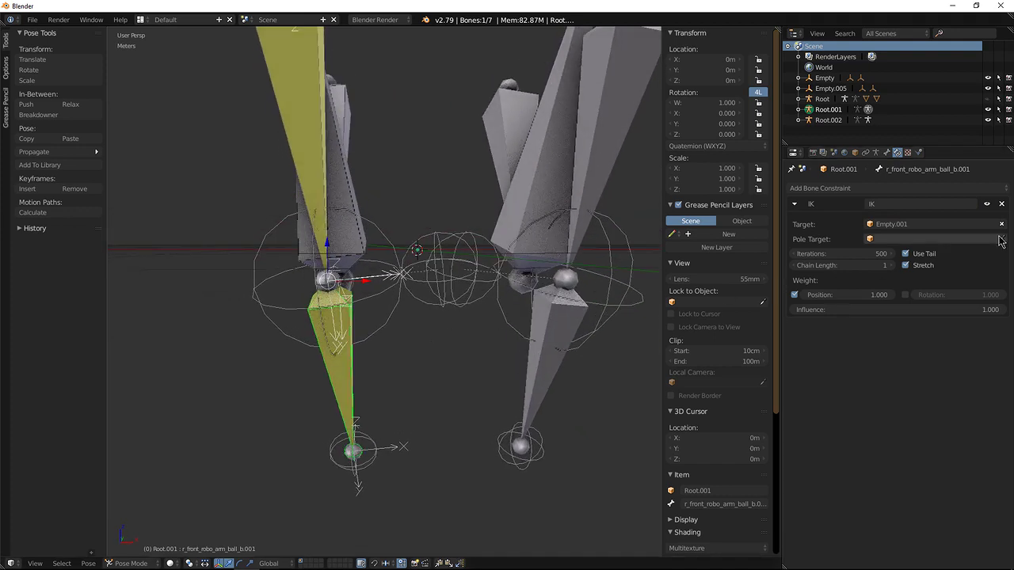
{"action": "left_click", "coordinate": [1003, 235]}
{"action": "left_click", "coordinate": [427, 311]}
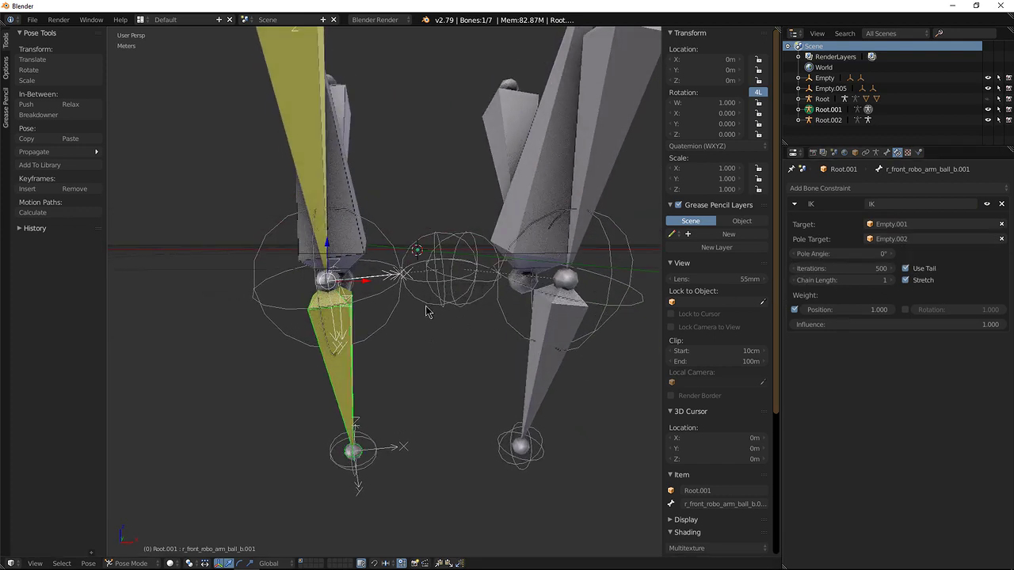
Select Empty at the elbow joint and try rotating it from front and side views to test the arm's lowest bone
{"action": "right_click", "coordinate": [388, 335]}
{"action": "key", "text": "r"}
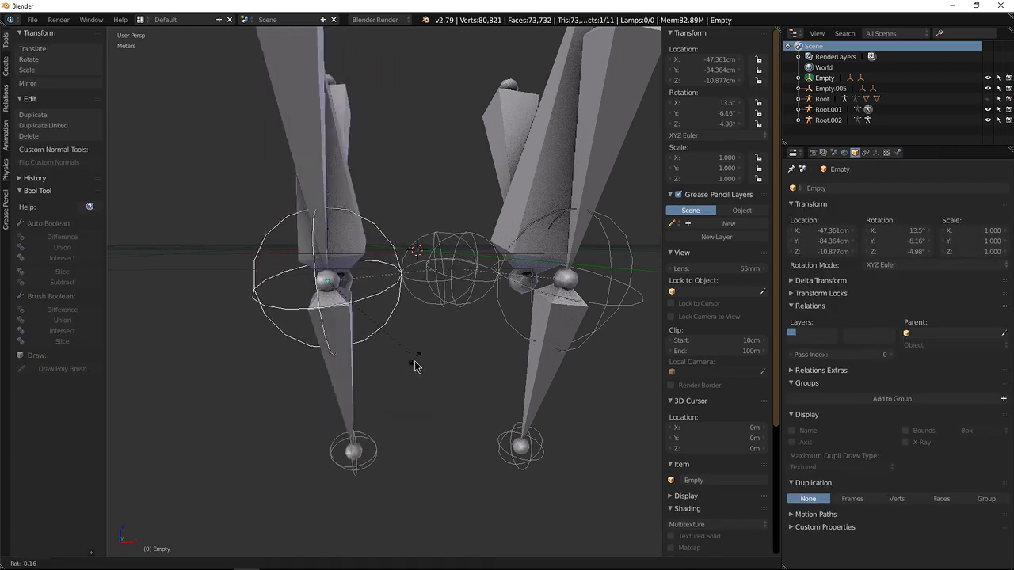
{"action": "left_click", "coordinate": [414, 360]}
{"action": "middle_click_drag", "start_coordinate": [389, 393], "coordinate": [454, 331]}
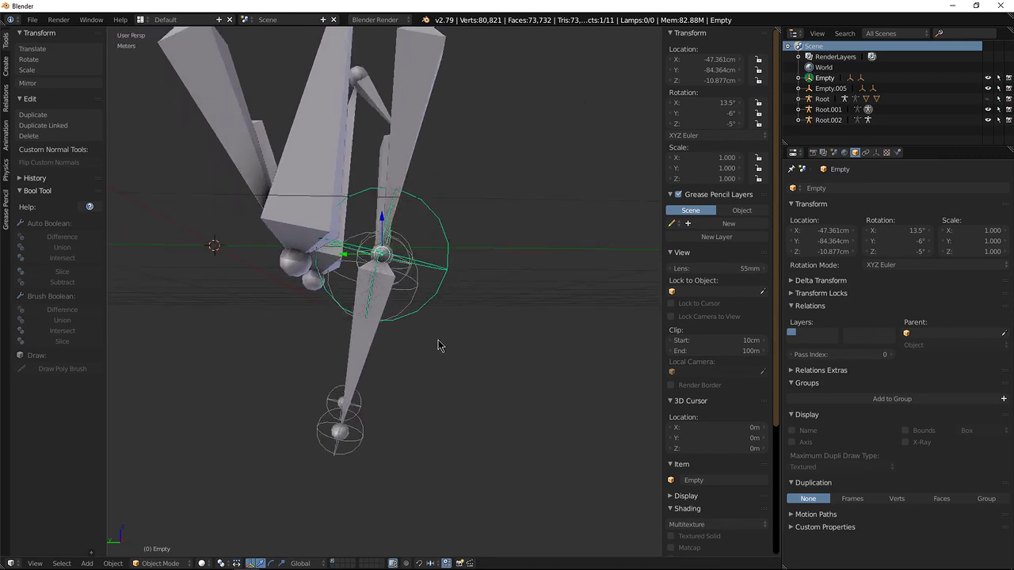
{"action": "key", "text": "r"}
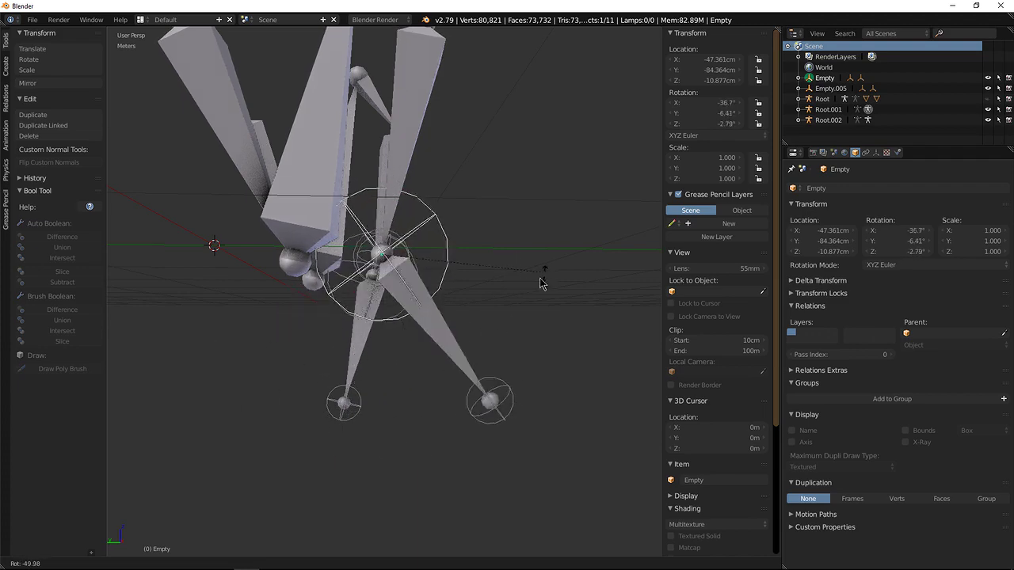
{"action": "left_click", "coordinate": [507, 315]}
{"action": "middle_click_drag", "start_coordinate": [471, 348], "coordinate": [431, 281]}
{"action": "key", "text": "r"}
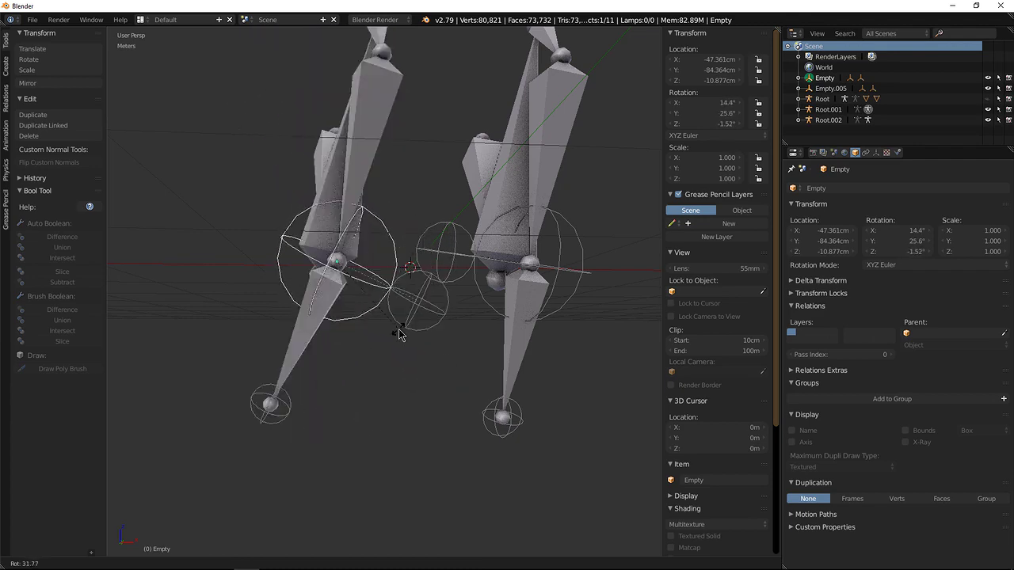
{"action": "right_click", "coordinate": [438, 244]}
{"action": "middle_click_drag", "start_coordinate": [411, 255], "coordinate": [388, 302]}
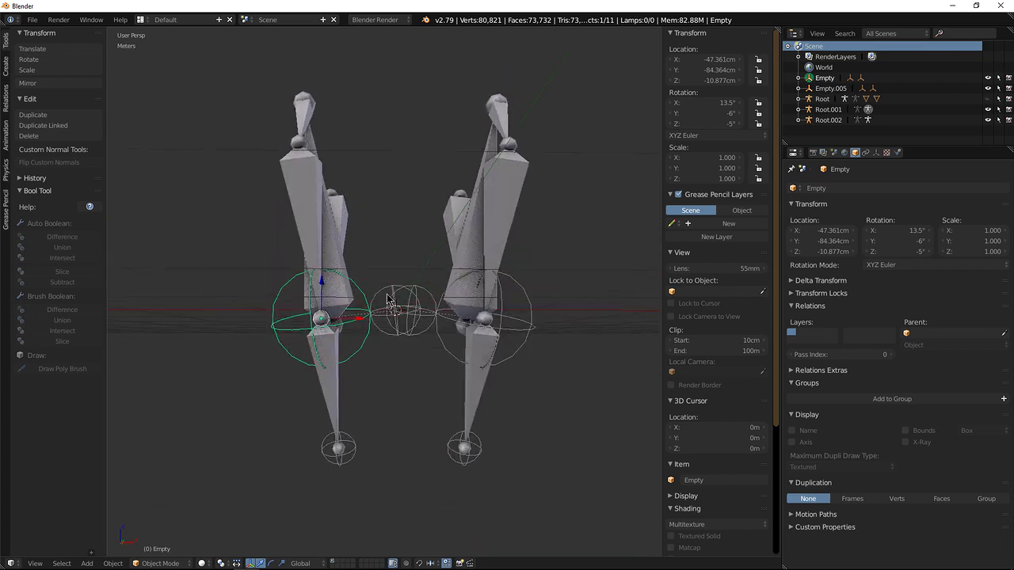
Try rotating Empty by about 50° and moving the pole target Empty.002, and undo both changes
{"action": "key", "text": "r"}
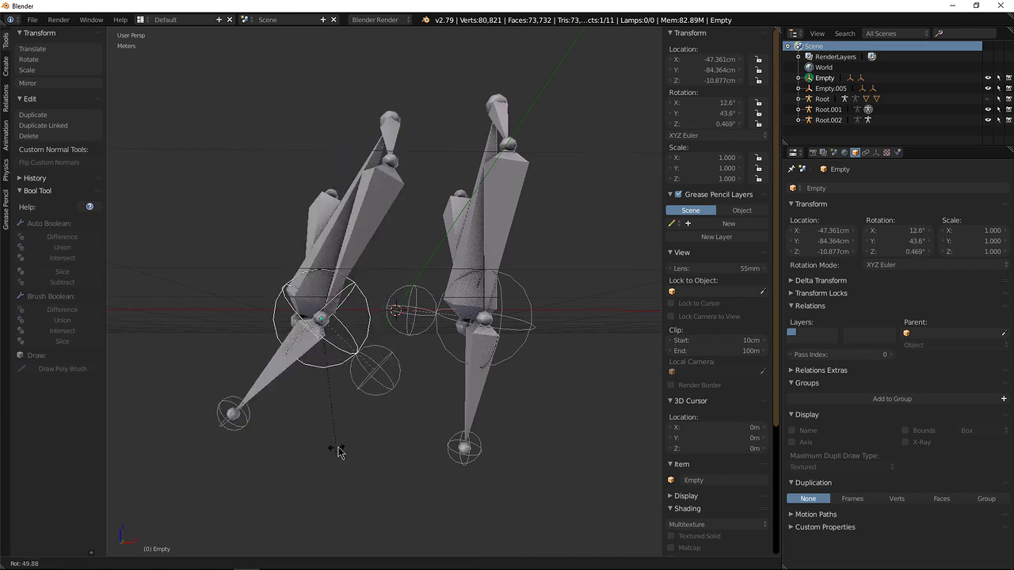
{"action": "left_click", "coordinate": [340, 449]}
{"action": "right_click", "coordinate": [386, 374]}
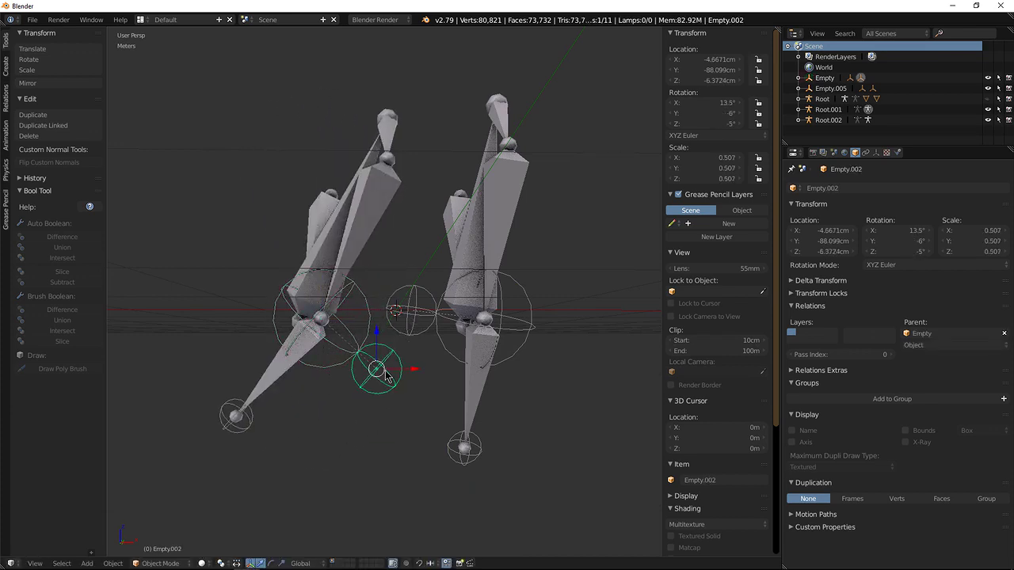
{"action": "key", "text": "g"}
{"action": "left_click", "coordinate": [403, 392]}
{"action": "right_click", "coordinate": [370, 387]}
{"action": "key", "text": "ctrl+z"}
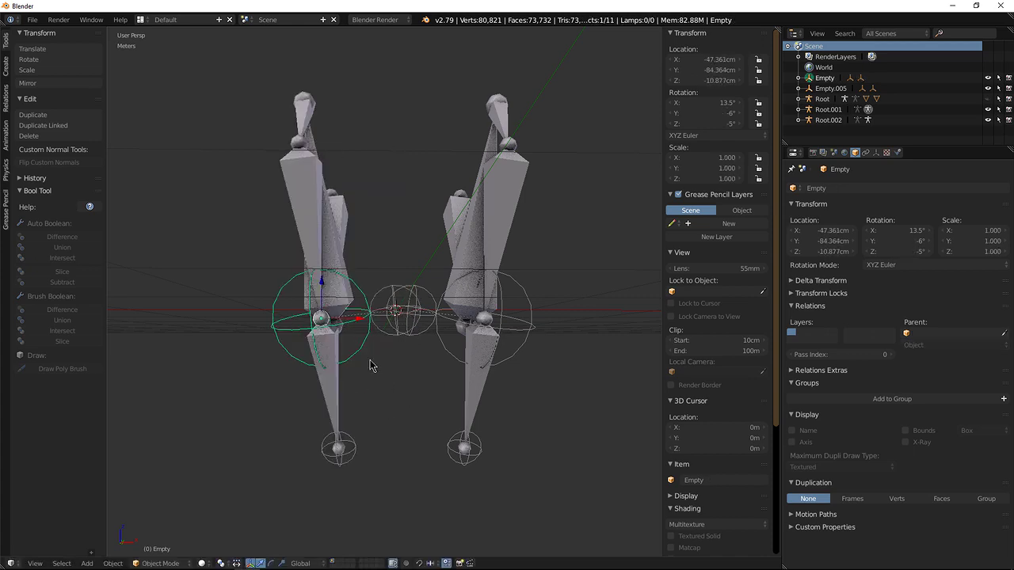
Try moving Empty to test how the whole arm follows its controller
{"action": "middle_click_drag", "start_coordinate": [395, 309], "coordinate": [378, 376]}
{"action": "right_click", "coordinate": [364, 354]}
{"action": "right_click", "coordinate": [346, 367]}
{"action": "middle_click_drag", "start_coordinate": [361, 365], "coordinate": [299, 259]}
{"action": "mouse_move", "coordinate": [372, 322]}
{"action": "middle_mouse_down"}
{"action": "mouse_move", "coordinate": [366, 333]}
{"action": "mouse_move", "coordinate": [383, 315]}
{"action": "mouse_move", "coordinate": [378, 329]}
{"action": "middle_mouse_up"}
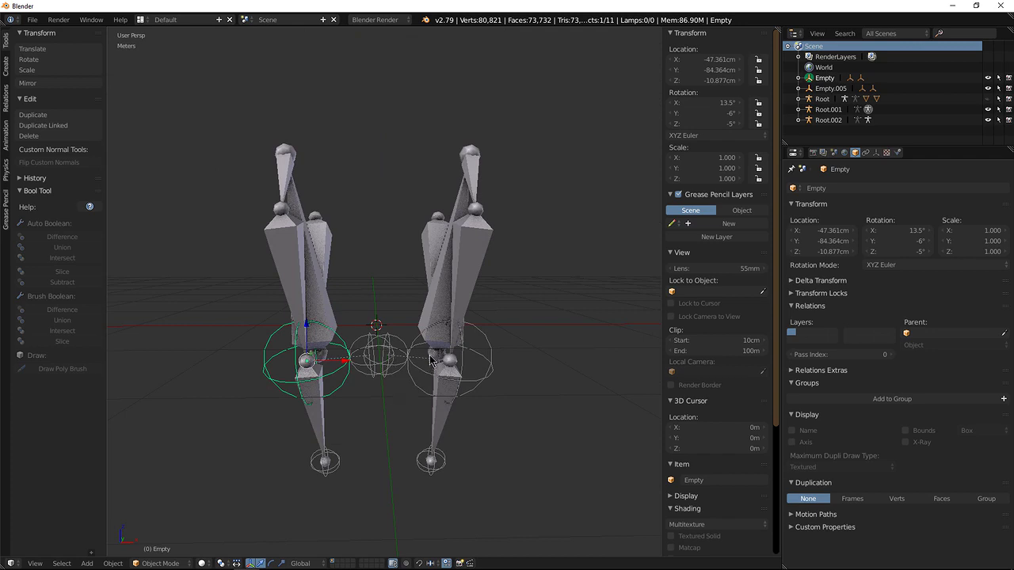
{"action": "middle_click_drag", "start_coordinate": [366, 325], "coordinate": [406, 351]}
{"action": "key", "text": "g"}
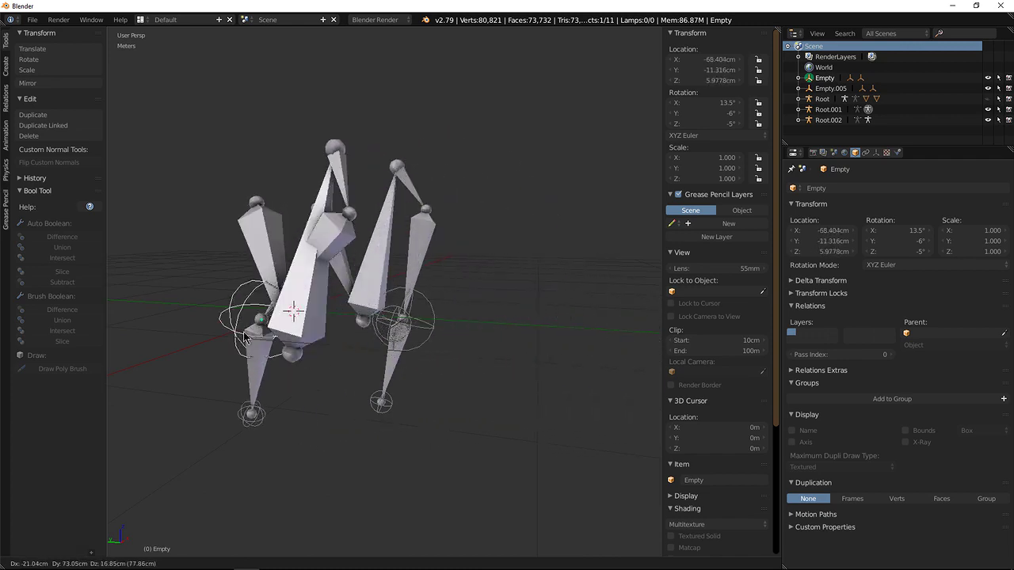
{"action": "right_click", "coordinate": [511, 369]}
Unhide all hidden objects in the scene and clear the selection
{"action": "middle_click_drag", "start_coordinate": [497, 331], "coordinate": [408, 338]}
{"action": "middle_click_drag", "start_coordinate": [362, 309], "coordinate": [361, 326], "text": "shift"}
{"action": "key", "text": "alt+h"}
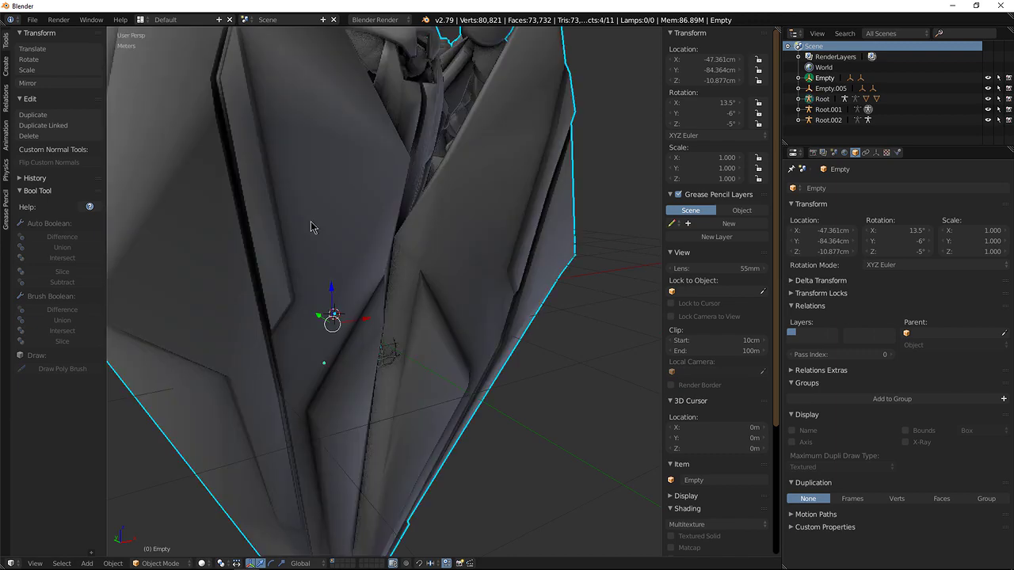
{"action": "key", "text": "a"}
{"action": "scroll", "coordinate": [324, 224], "scroll_direction": "down", "scroll_amount": 8}
{"action": "scroll", "coordinate": [360, 316], "scroll_direction": "up", "scroll_amount": 3}
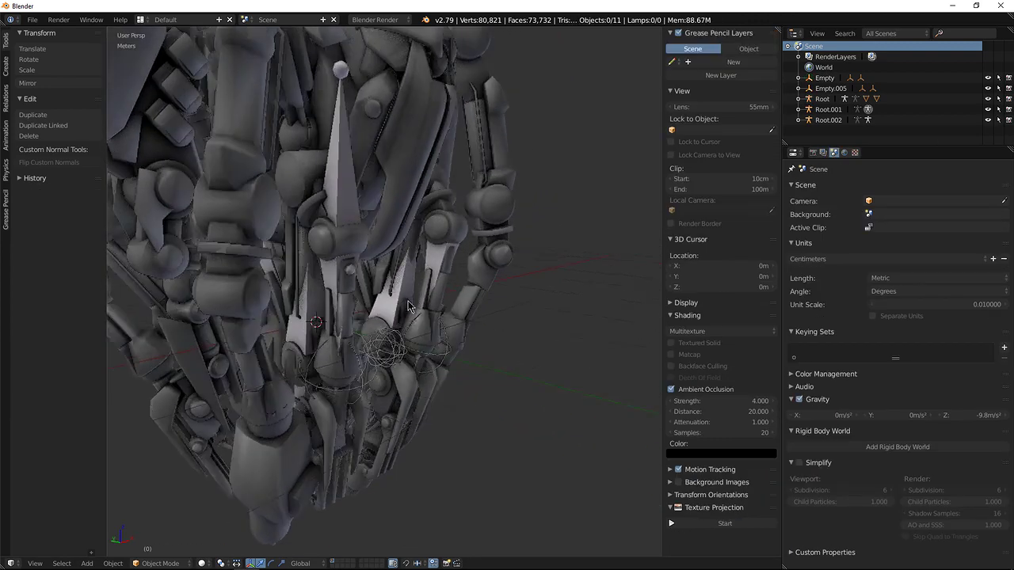
{"action": "middle_click_drag", "start_coordinate": [412, 302], "coordinate": [405, 309]}
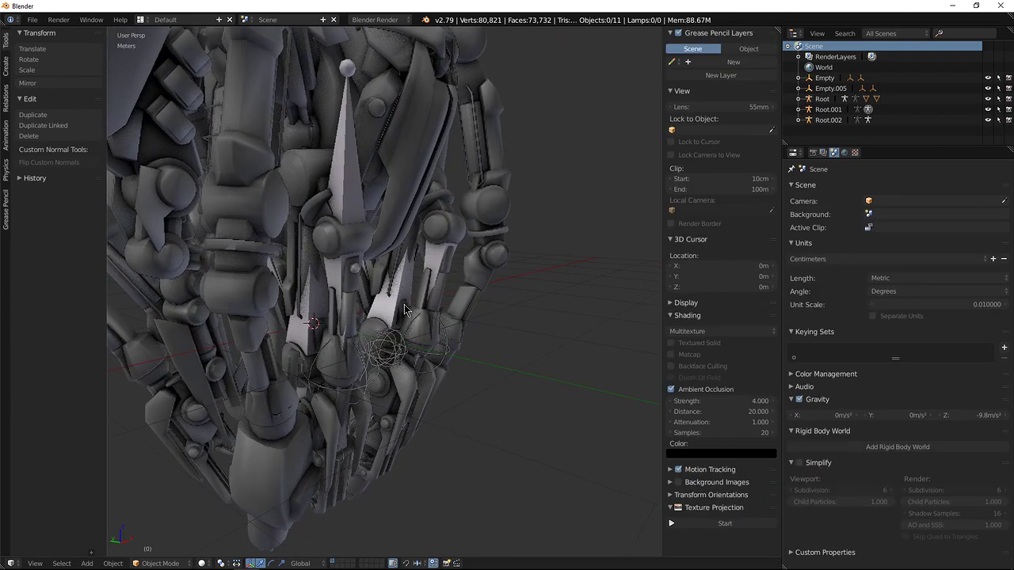
Hide the robot's mesh objects, including SK_Infil1_Death_Blossom.001, leaving the Root armature displayed with the arm rigs
{"action": "right_click", "coordinate": [354, 241]}
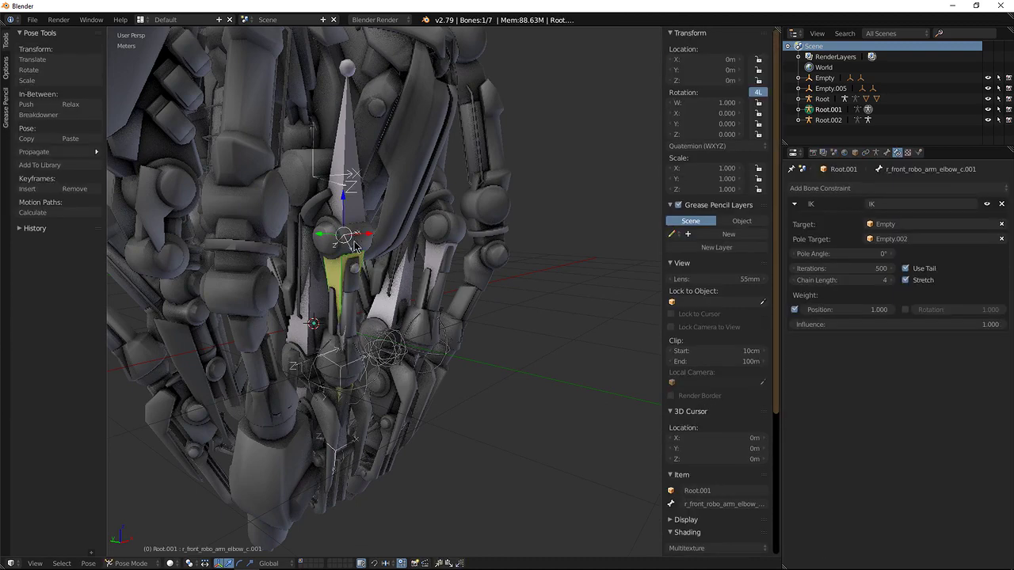
{"action": "right_click", "coordinate": [308, 190]}
{"action": "right_click", "coordinate": [407, 115]}
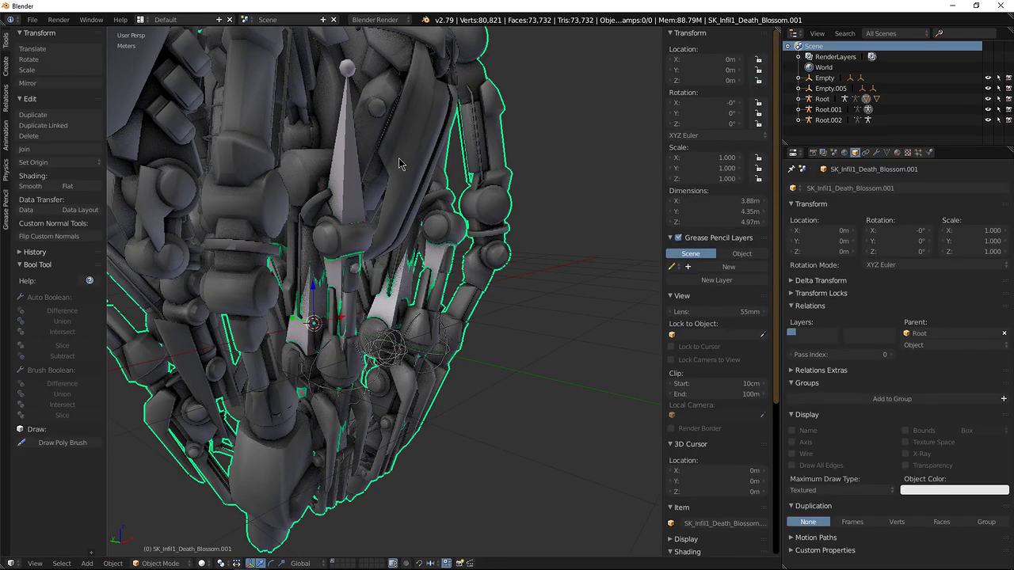
{"action": "key", "text": "h"}
{"action": "middle_click_drag", "start_coordinate": [393, 244], "coordinate": [409, 285]}
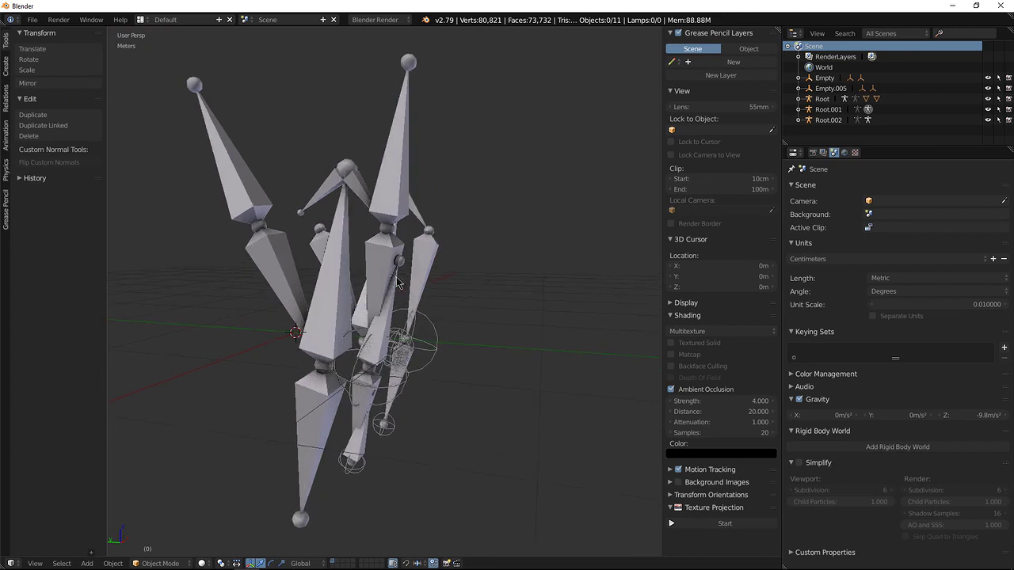
Switch the original Root armature to Pose Mode and select its bone r_front_robo_arm_ball_a
{"action": "right_click", "coordinate": [243, 198]}
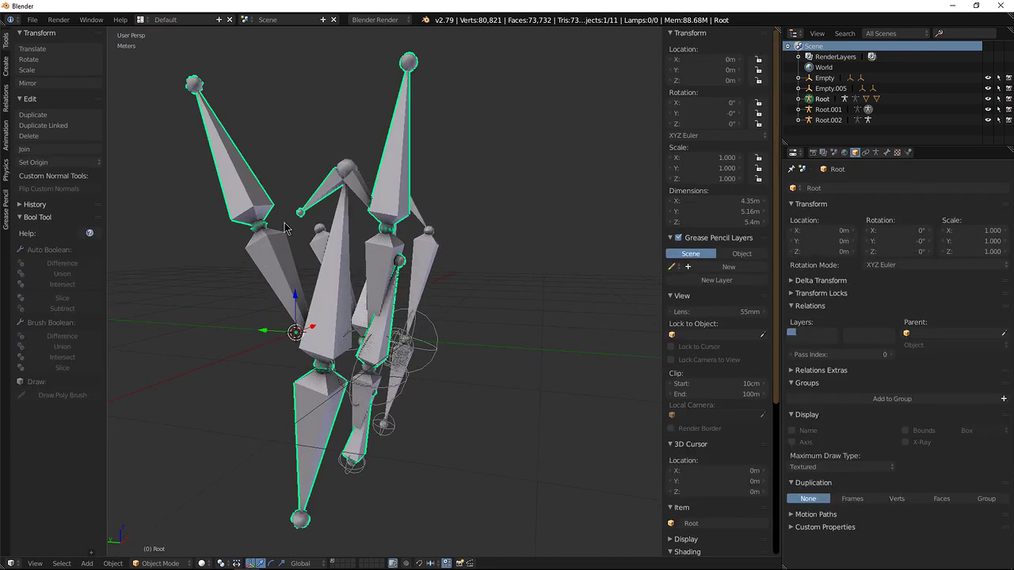
{"action": "mouse_move", "coordinate": [419, 264]}
{"action": "middle_mouse_down"}
{"action": "mouse_move", "coordinate": [460, 226]}
{"action": "mouse_move", "coordinate": [409, 258]}
{"action": "mouse_move", "coordinate": [450, 252]}
{"action": "mouse_move", "coordinate": [420, 252]}
{"action": "middle_mouse_up"}
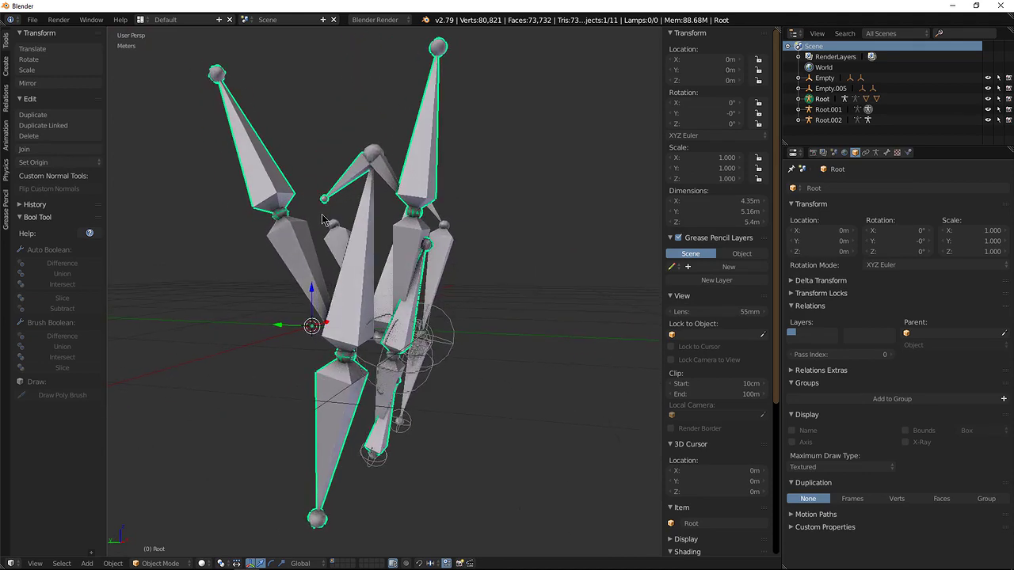
{"action": "scroll", "coordinate": [325, 221], "scroll_direction": "up", "scroll_amount": 3}
{"action": "scroll", "coordinate": [347, 227], "scroll_direction": "up", "scroll_amount": 2}
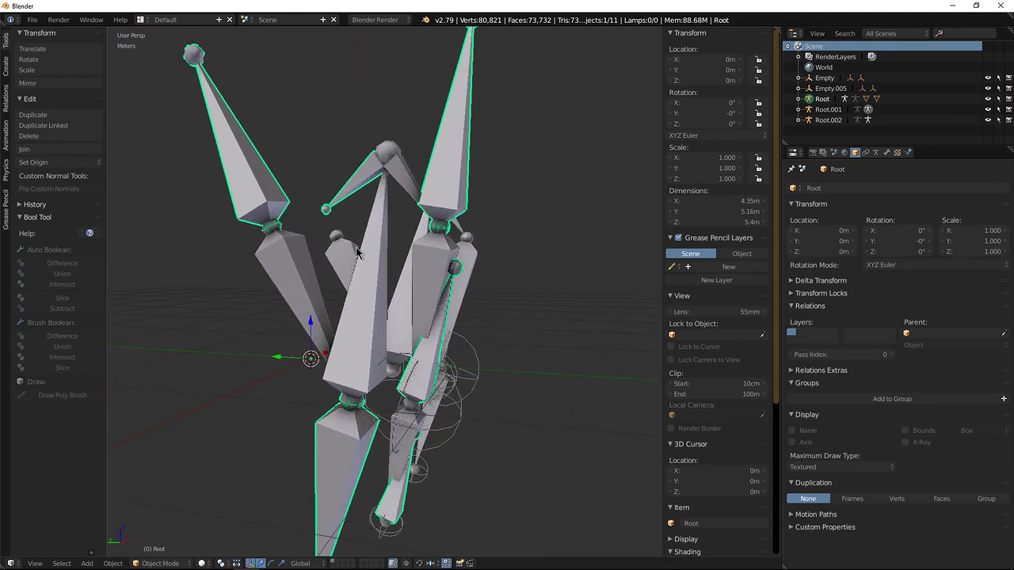
{"action": "key", "text": "ctrl+Tab"}
{"action": "middle_click_drag", "start_coordinate": [358, 255], "coordinate": [329, 250]}
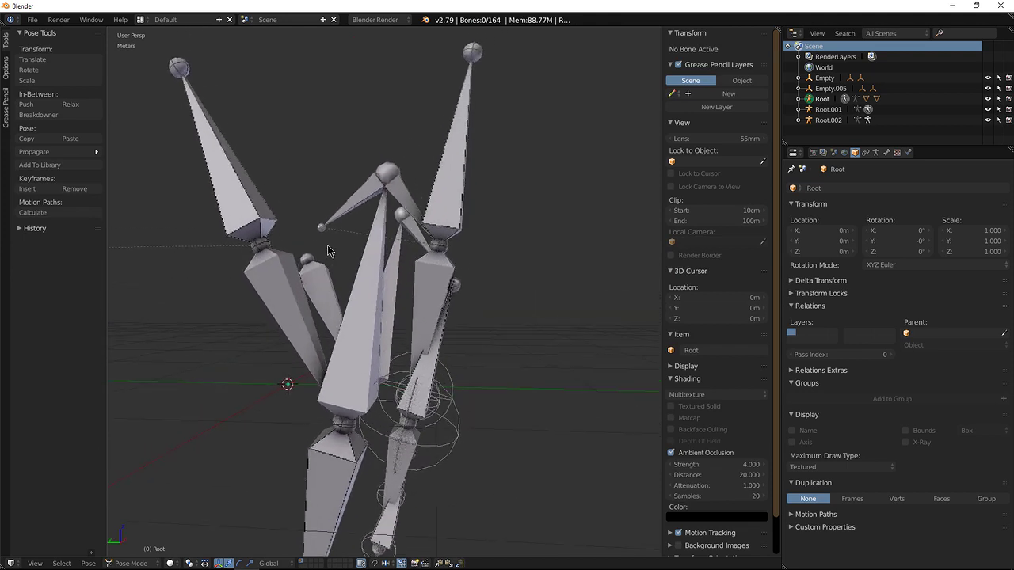
{"action": "right_click", "coordinate": [231, 179]}
Add a Copy Rotation constraint to bone r_front_robo_arm_ball_a of the Root armature
{"action": "left_click", "coordinate": [897, 153]}
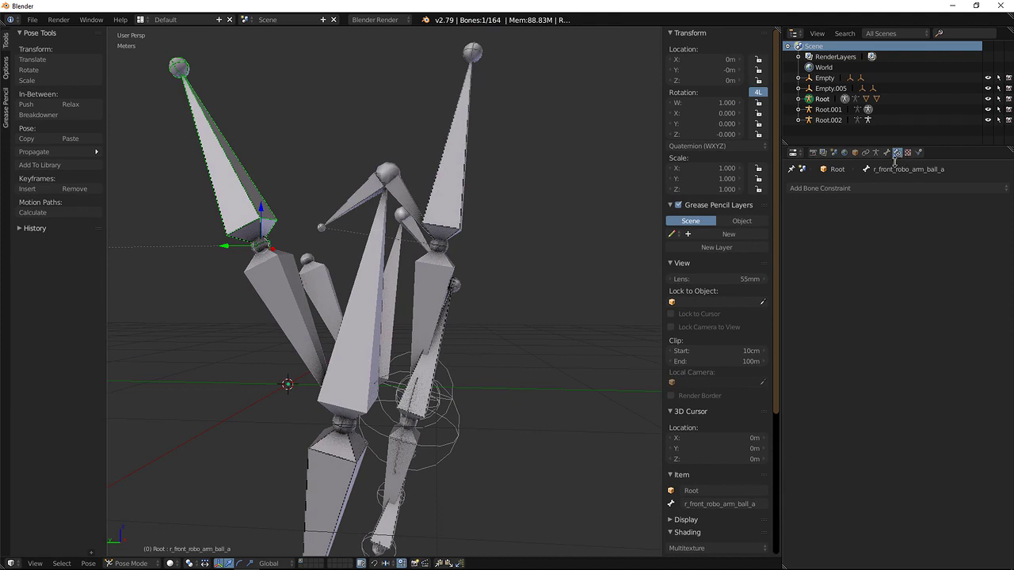
{"action": "left_click", "coordinate": [904, 188]}
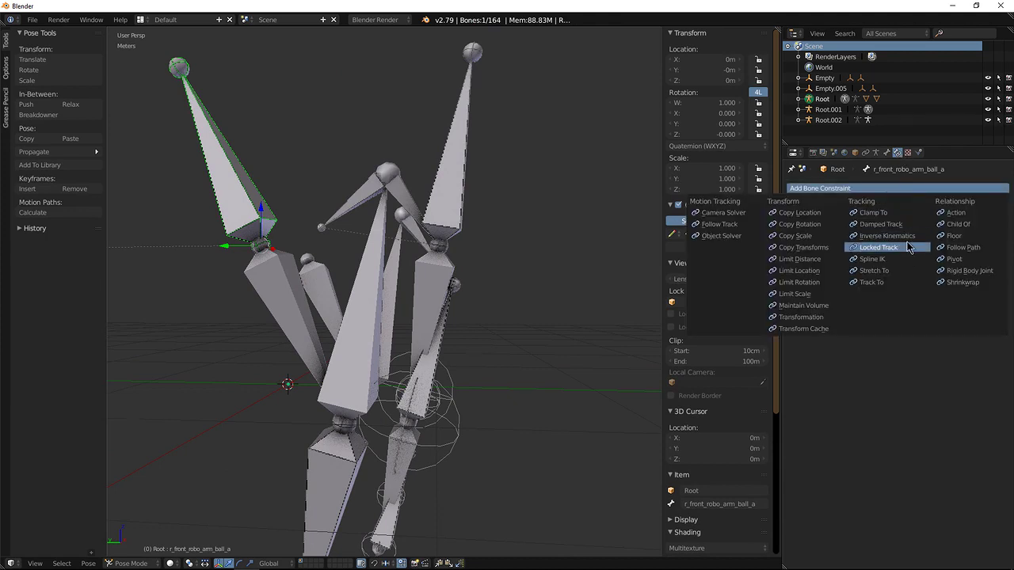
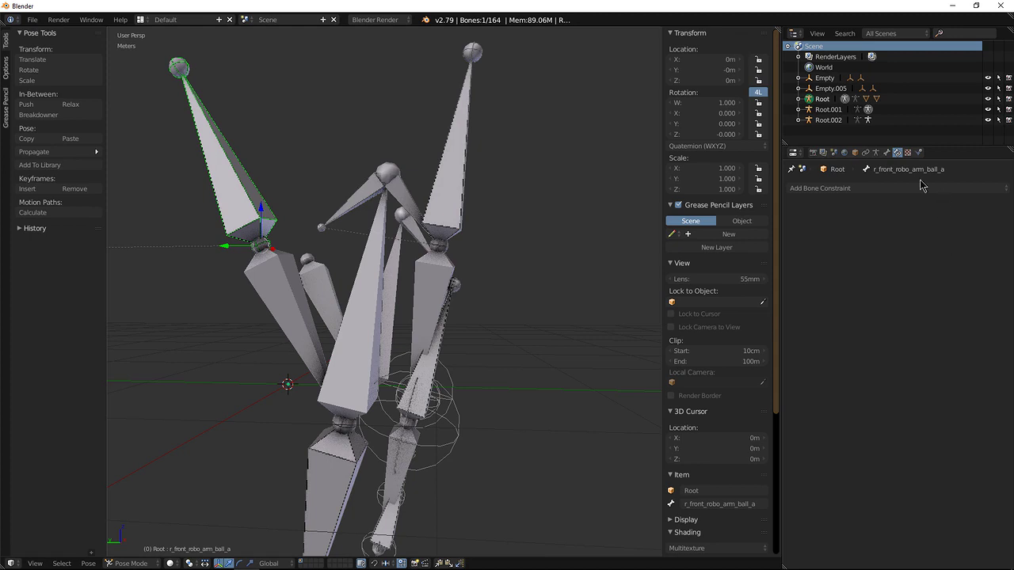
{"action": "left_click", "coordinate": [886, 152]}
{"action": "left_click", "coordinate": [897, 152]}
{"action": "left_click", "coordinate": [920, 189]}
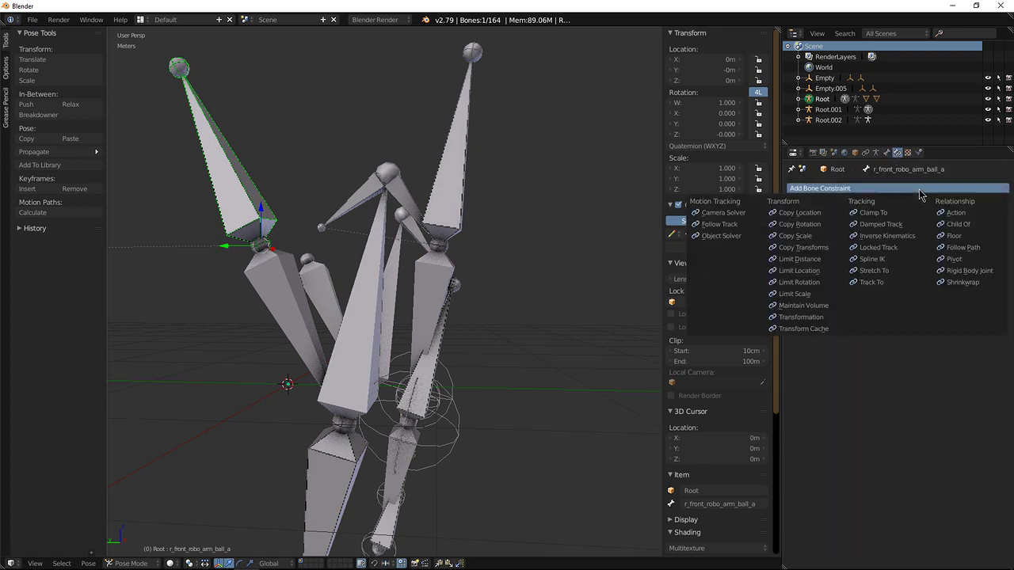
{"action": "left_click", "coordinate": [802, 225]}
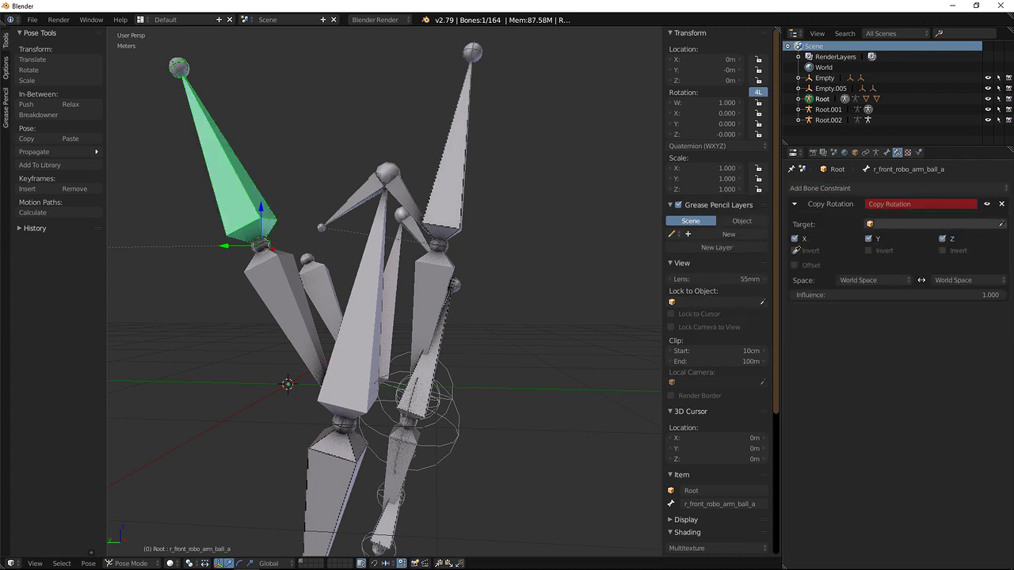
Set the Copy Rotation target to Root.001 and its bone to r_front_robo_arm_ball_a.001
{"action": "left_click", "coordinate": [288, 259]}
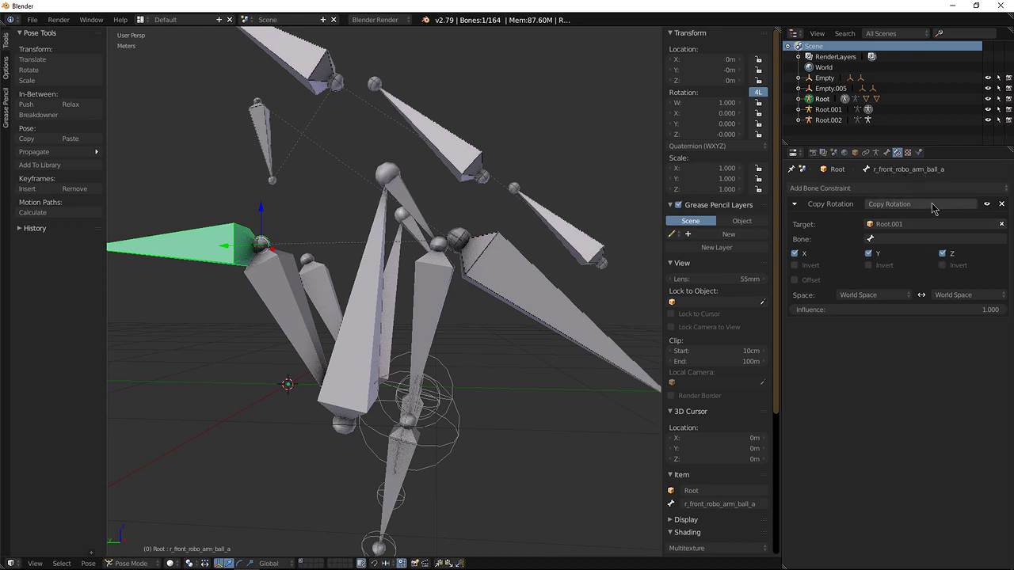
{"action": "left_click", "coordinate": [914, 238]}
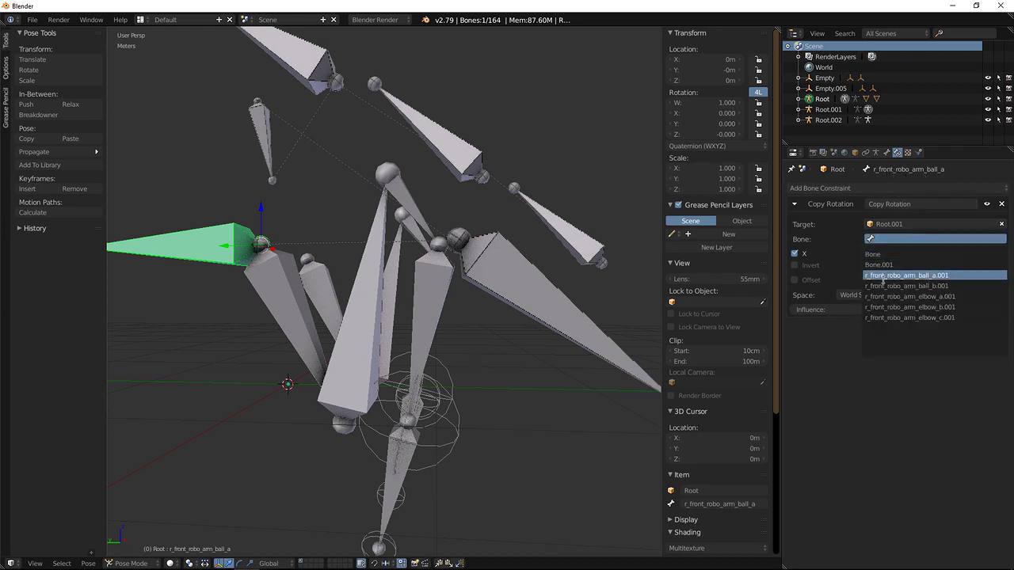
{"action": "left_click", "coordinate": [921, 275]}
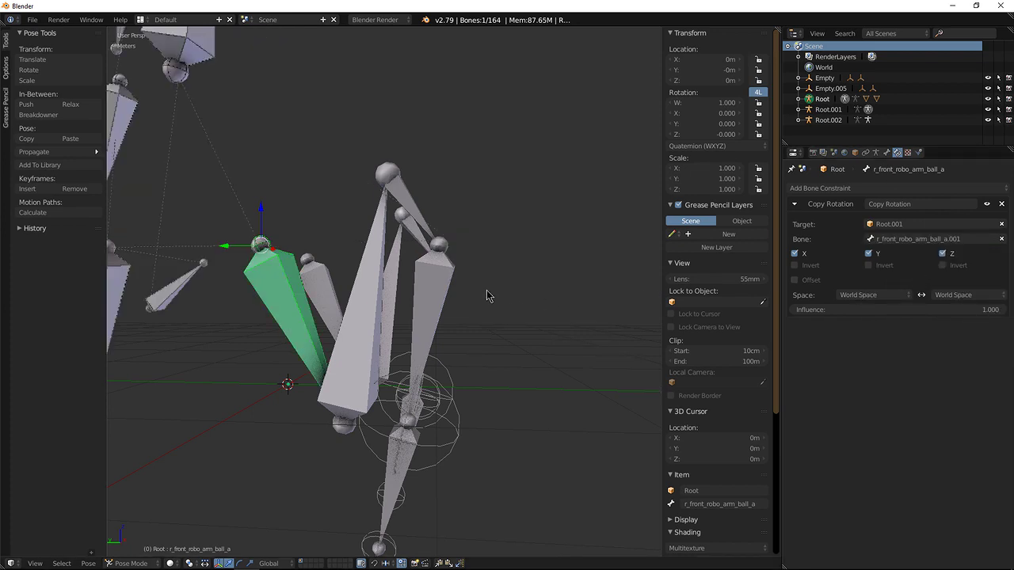
{"action": "middle_click_drag", "start_coordinate": [358, 283], "coordinate": [426, 284]}
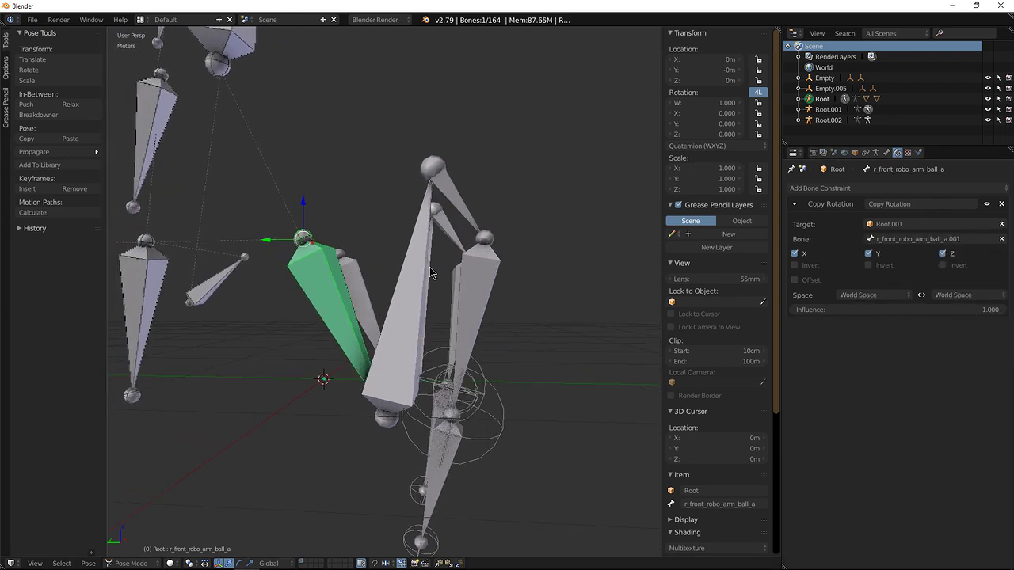
Set both the target and owner spaces of the Copy Rotation constraint to Local Space
{"action": "left_click", "coordinate": [871, 296]}
{"action": "left_click", "coordinate": [857, 248]}
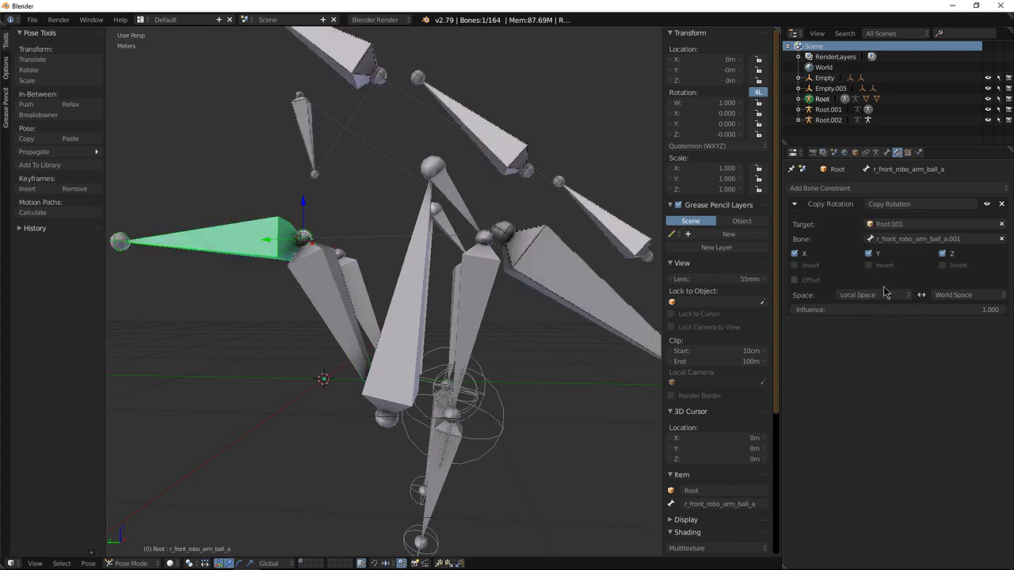
{"action": "left_click", "coordinate": [950, 296]}
{"action": "left_click", "coordinate": [951, 248]}
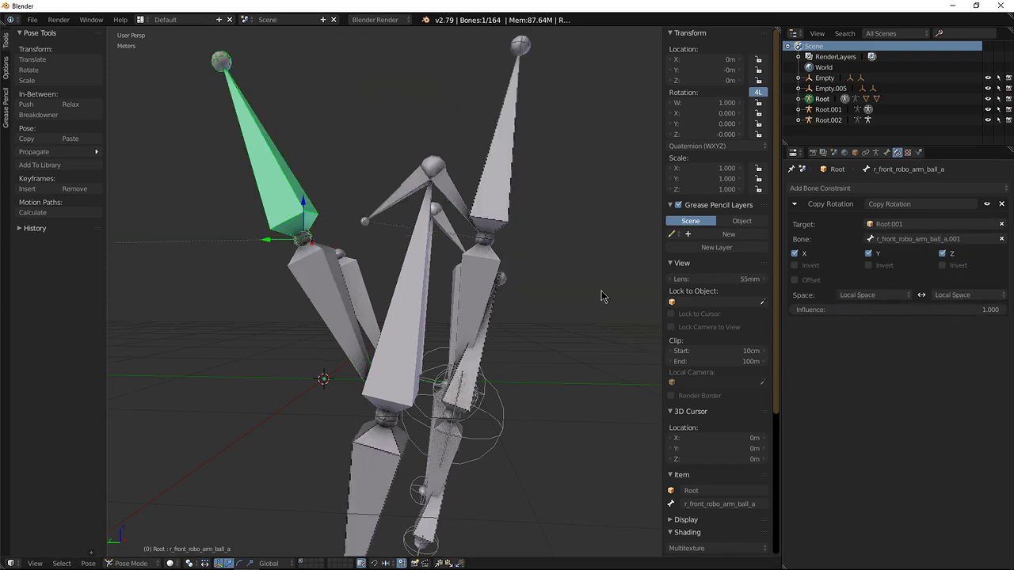
{"action": "middle_click_drag", "start_coordinate": [445, 283], "coordinate": [399, 302]}
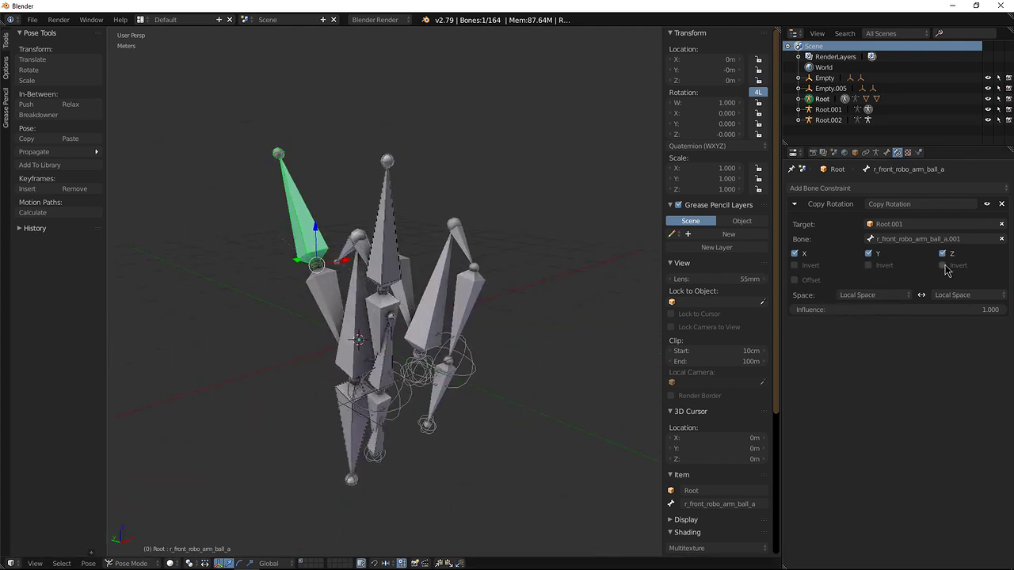
Test-move the Empty control of the IK arm to compare how the constrained arm bone rotates, and cancel the move
{"action": "middle_click_drag", "start_coordinate": [388, 305], "coordinate": [412, 314]}
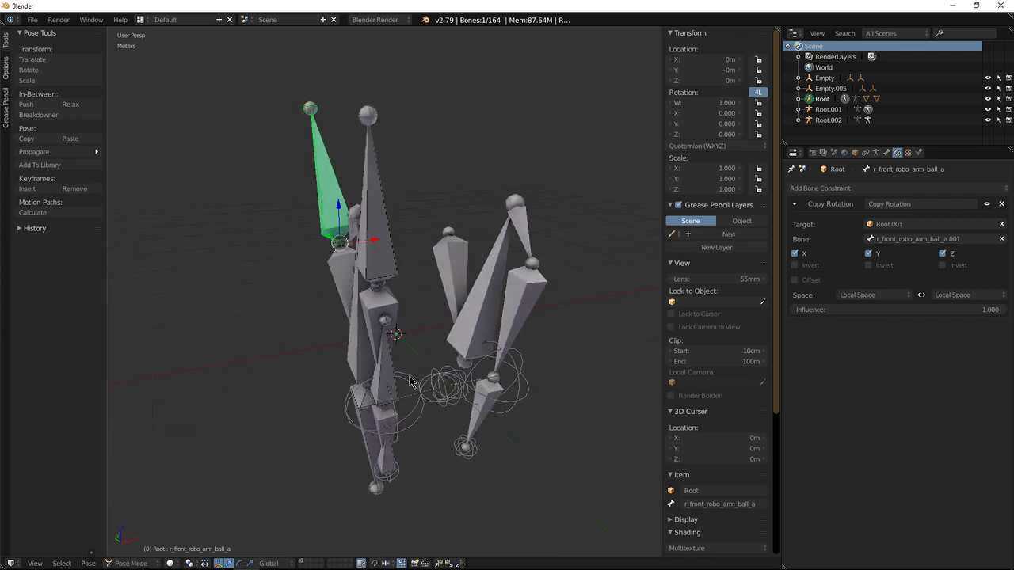
{"action": "middle_click_drag", "start_coordinate": [411, 349], "coordinate": [414, 300]}
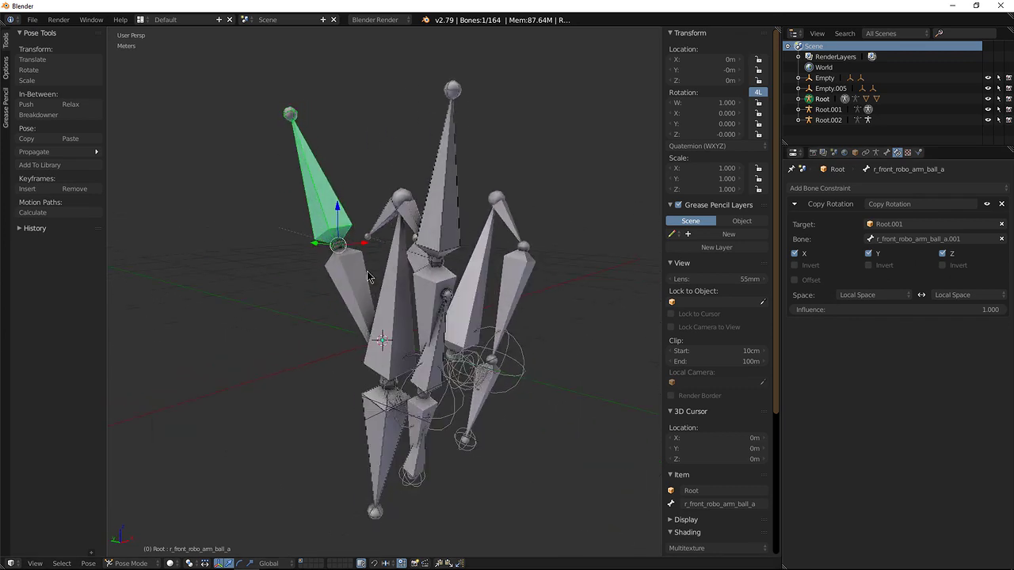
{"action": "middle_click_drag", "start_coordinate": [346, 244], "coordinate": [404, 283]}
{"action": "middle_click_drag", "start_coordinate": [333, 223], "coordinate": [399, 325]}
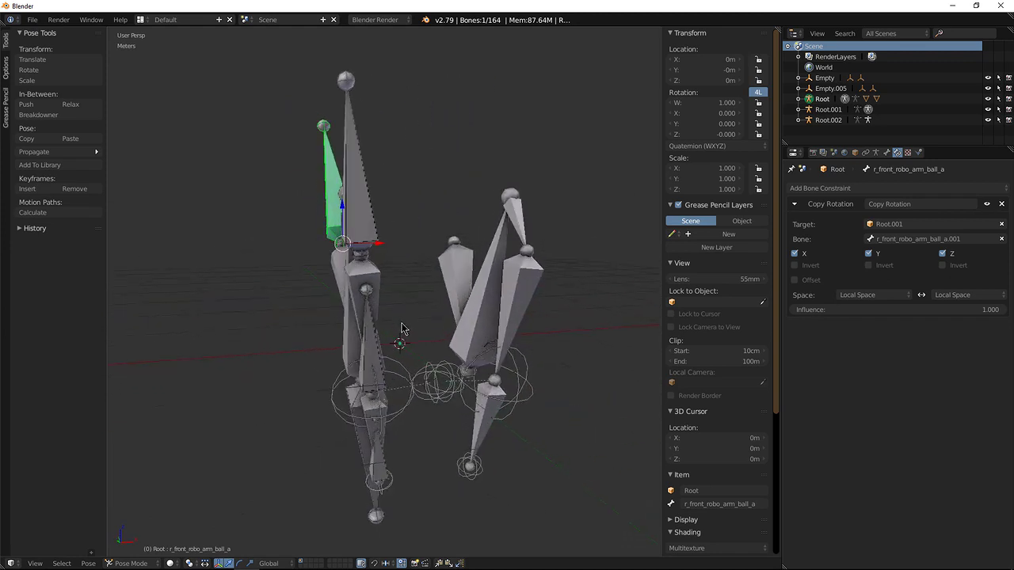
{"action": "middle_click_drag", "start_coordinate": [400, 368], "coordinate": [437, 319]}
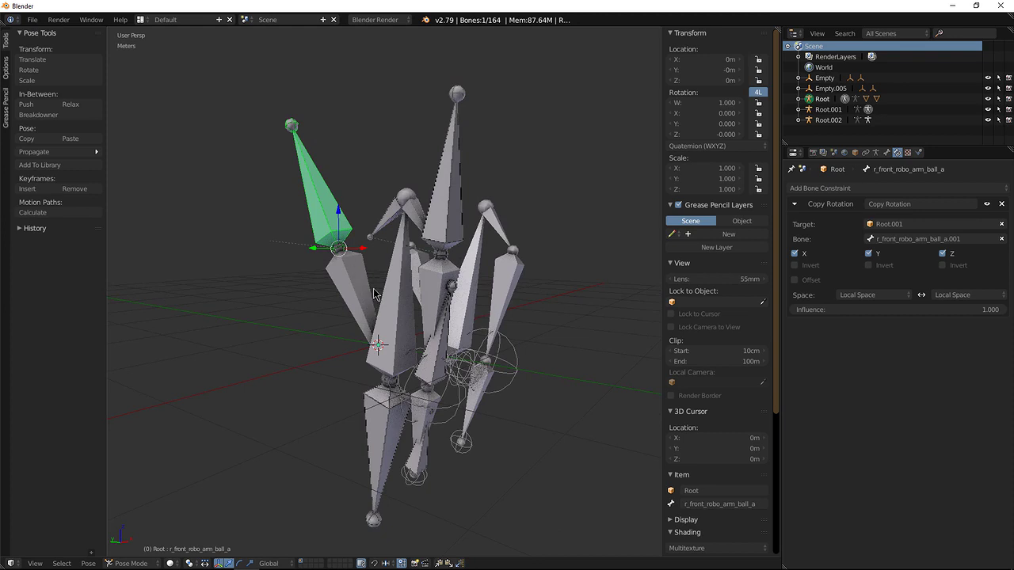
{"action": "middle_click_drag", "start_coordinate": [374, 294], "coordinate": [405, 317]}
{"action": "right_click", "coordinate": [416, 366]}
{"action": "middle_click_drag", "start_coordinate": [421, 366], "coordinate": [457, 353]}
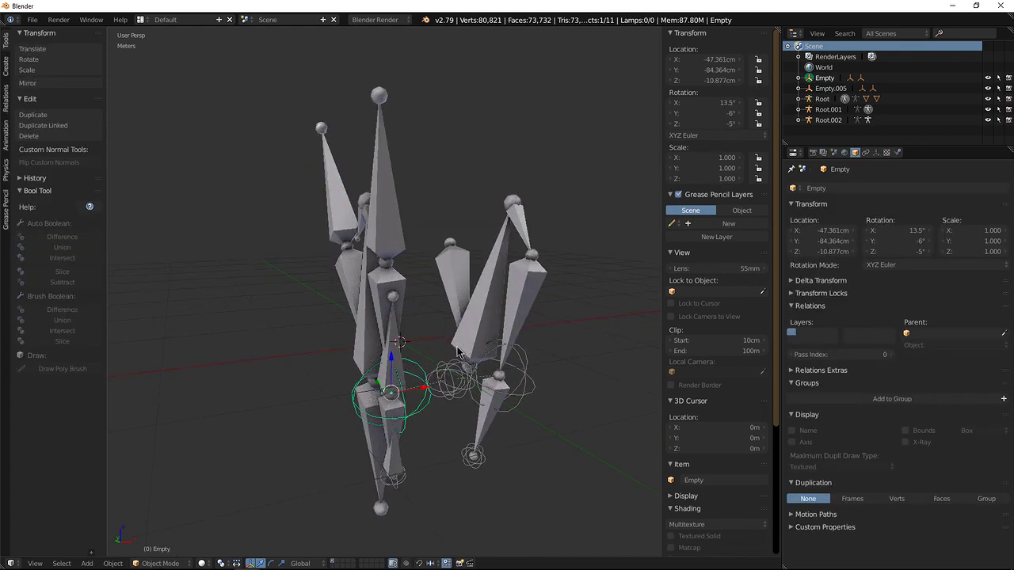
{"action": "key", "text": "g"}
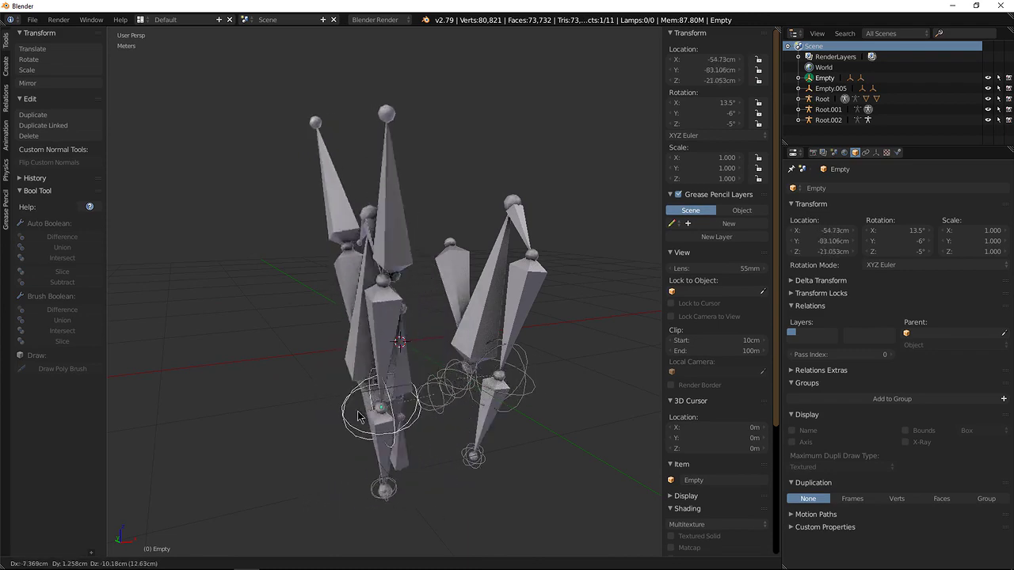
{"action": "right_click", "coordinate": [333, 412]}
Try shifting the Empty control mainly along Y to check the constrained bone's response, and discard the shift
{"action": "middle_click_drag", "start_coordinate": [333, 412], "coordinate": [471, 366]}
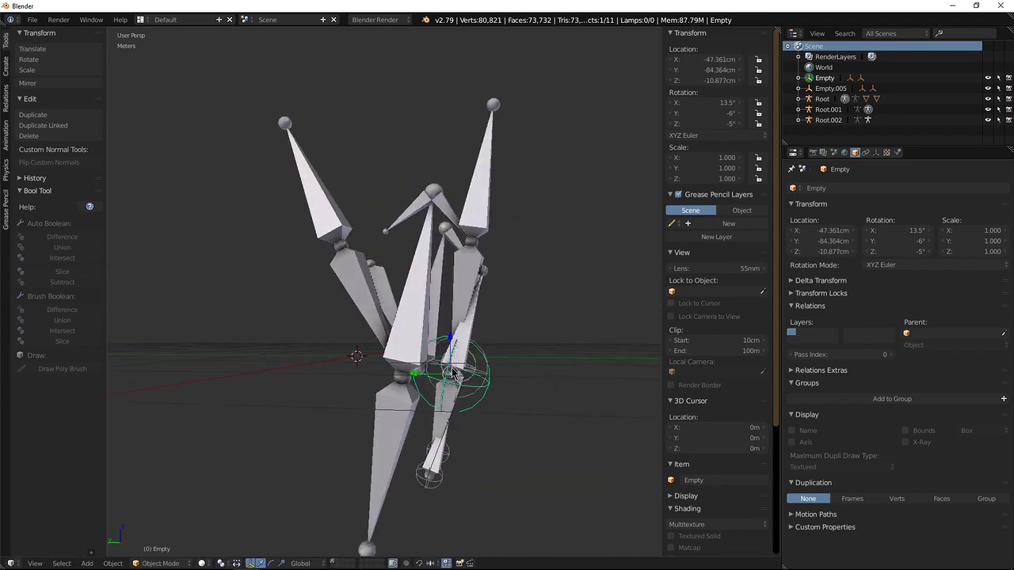
{"action": "key", "text": "g"}
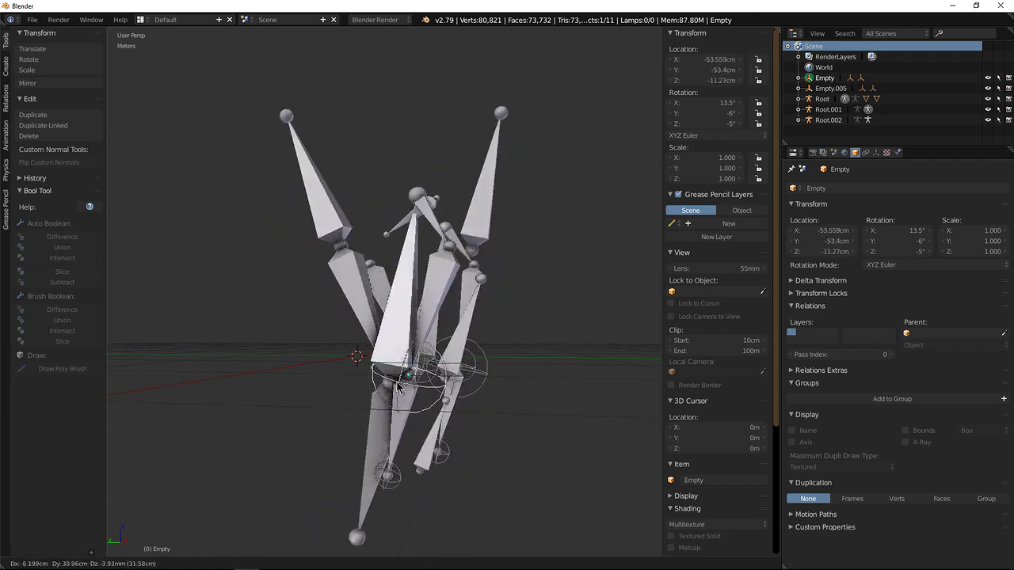
{"action": "right_click", "coordinate": [457, 322]}
{"action": "middle_click_drag", "start_coordinate": [457, 323], "coordinate": [364, 291]}
{"action": "middle_click_drag", "start_coordinate": [378, 249], "coordinate": [340, 234]}
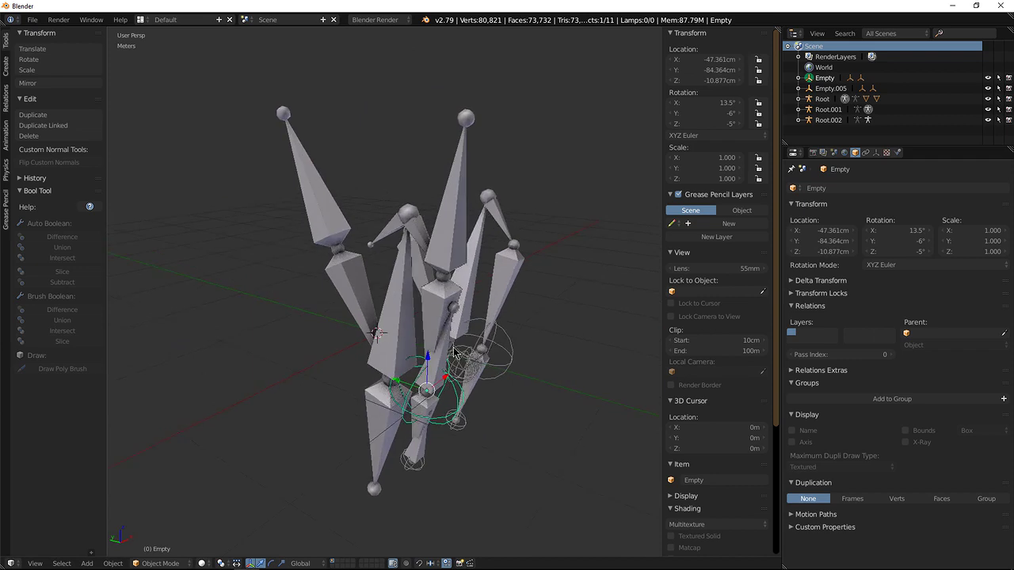
Reselect bone r_front_robo_arm_ball_a of Root in Pose Mode and invert the Y and Z axes of its Copy Rotation constraint
{"action": "right_click", "coordinate": [331, 226]}
{"action": "key", "text": "ctrl+Tab"}
{"action": "right_click", "coordinate": [331, 225]}
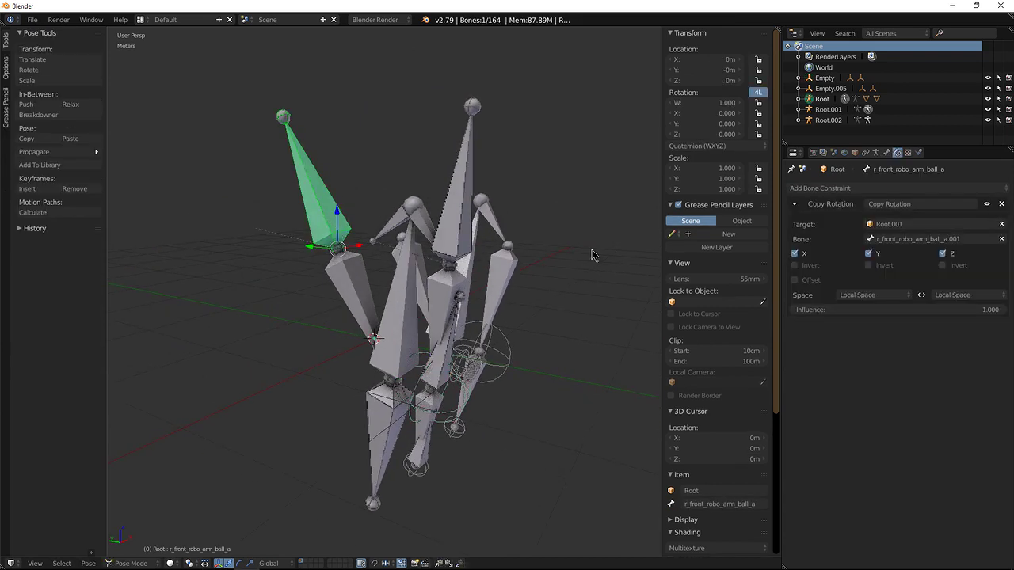
{"action": "left_click", "coordinate": [873, 268]}
{"action": "left_click", "coordinate": [948, 270]}
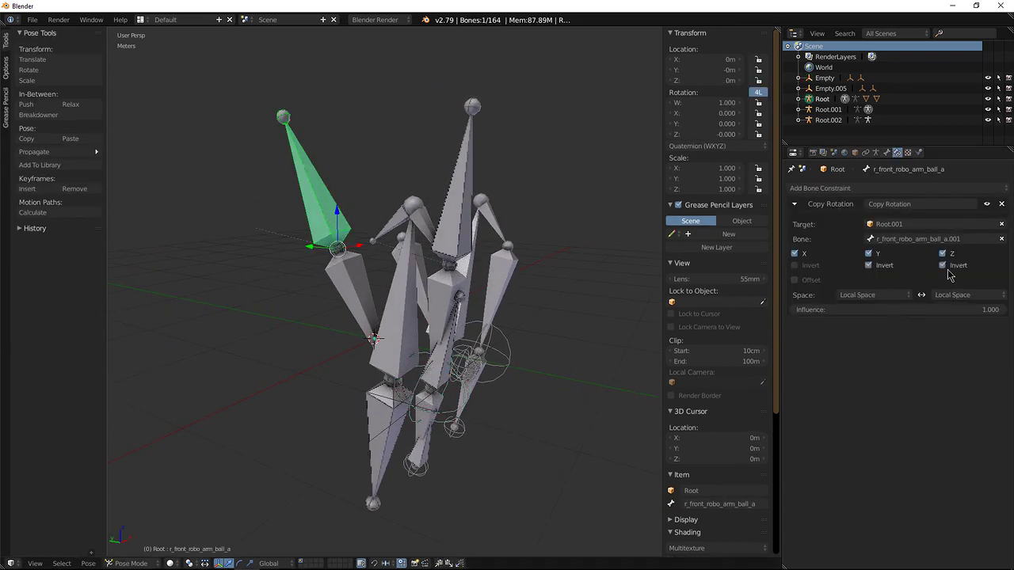
Test the inverted Copy Rotation by moving the Empty control around, and return it to its original position
{"action": "middle_click_drag", "start_coordinate": [476, 396], "coordinate": [487, 392]}
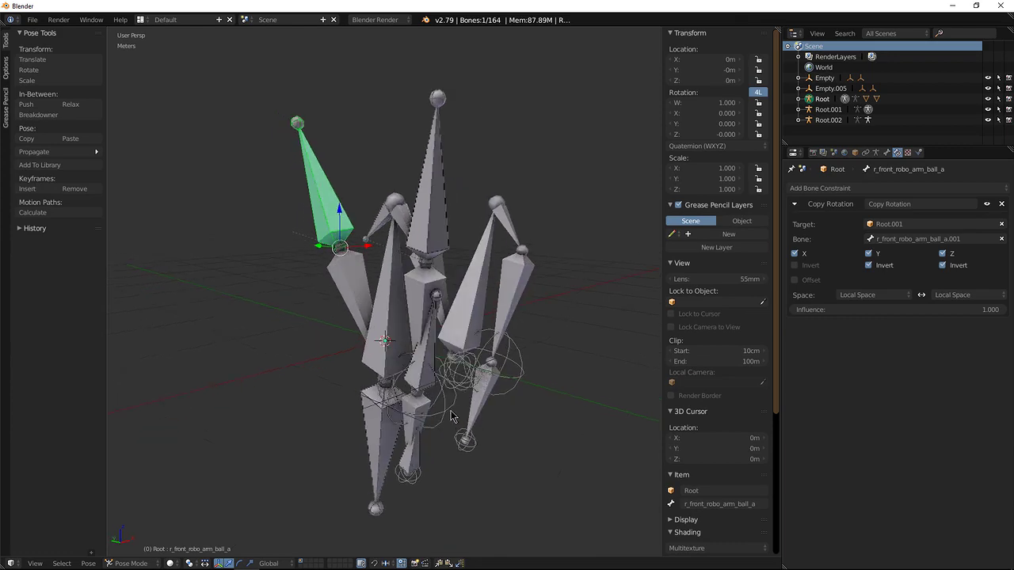
{"action": "right_click", "coordinate": [424, 388]}
{"action": "key", "text": "g"}
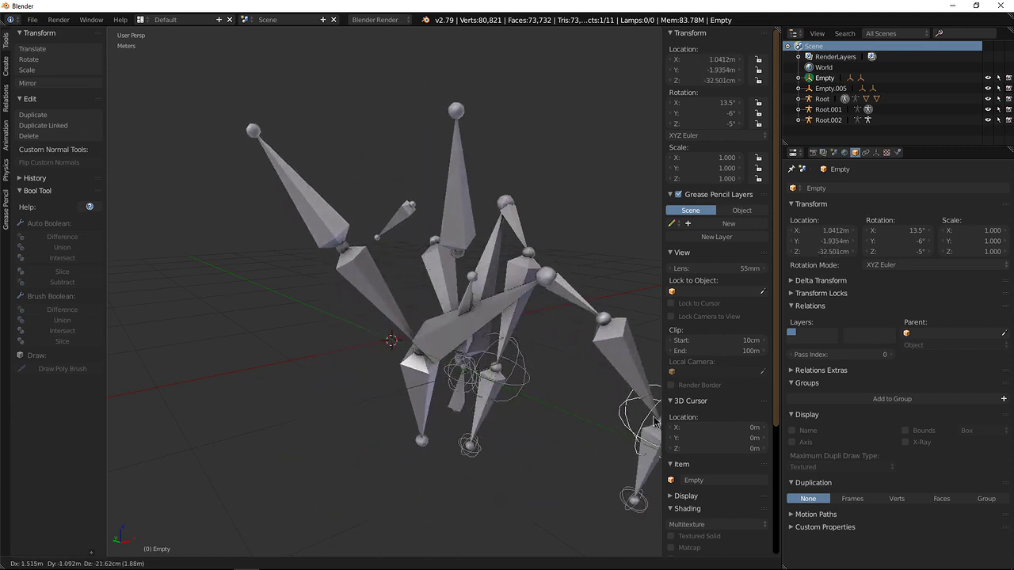
{"action": "left_click", "coordinate": [433, 425]}
Select bone r_front_robo_arm_elbow_a of the Root armature in Pose Mode and add a Copy Rotation constraint to it
{"action": "middle_click_drag", "start_coordinate": [432, 425], "coordinate": [379, 420]}
{"action": "right_click", "coordinate": [376, 425]}
{"action": "middle_click_drag", "start_coordinate": [464, 397], "coordinate": [409, 340]}
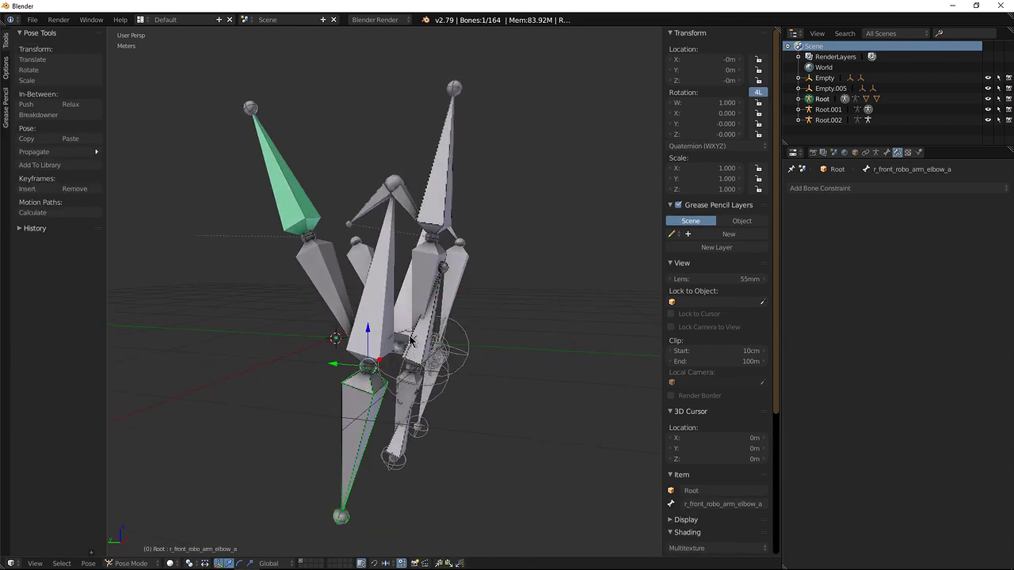
{"action": "left_click", "coordinate": [898, 188]}
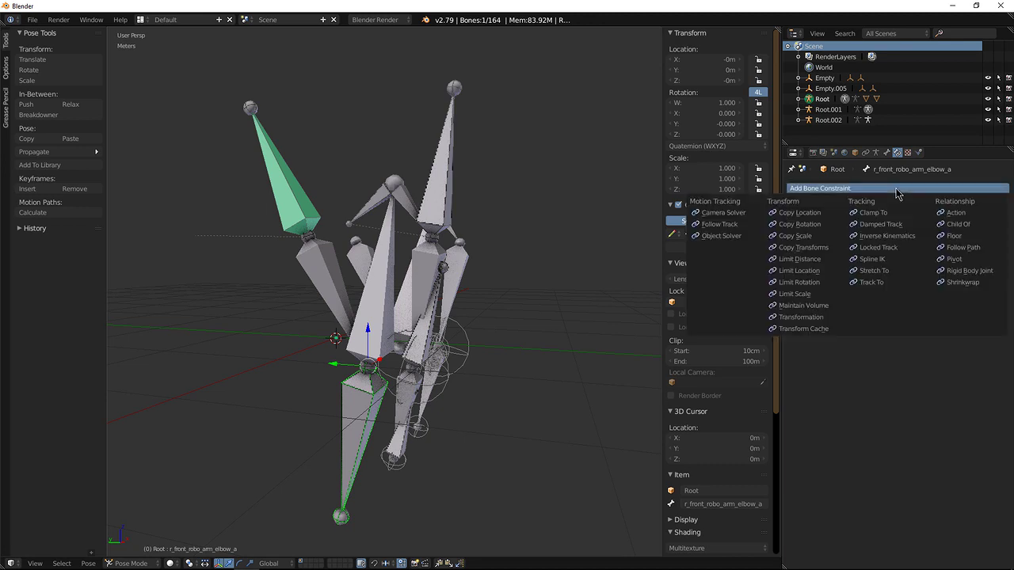
{"action": "left_click", "coordinate": [811, 226]}
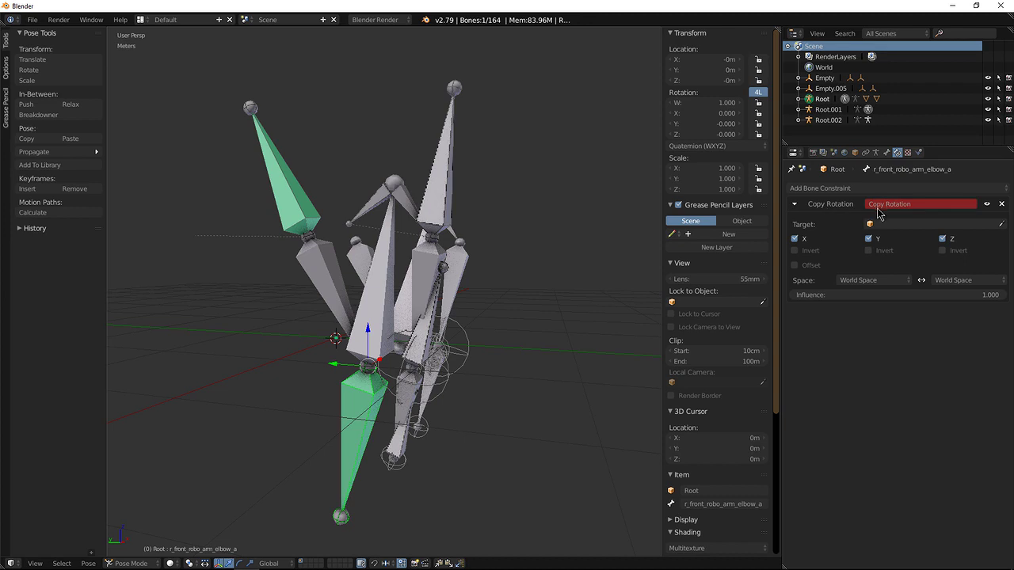
Set the target and owner spaces of the r_front_robo_arm_elbow_a Copy Rotation constraint to Local Space
{"action": "left_click", "coordinate": [872, 280]}
{"action": "left_click", "coordinate": [875, 257]}
{"action": "left_click", "coordinate": [961, 281]}
{"action": "left_click", "coordinate": [950, 233]}
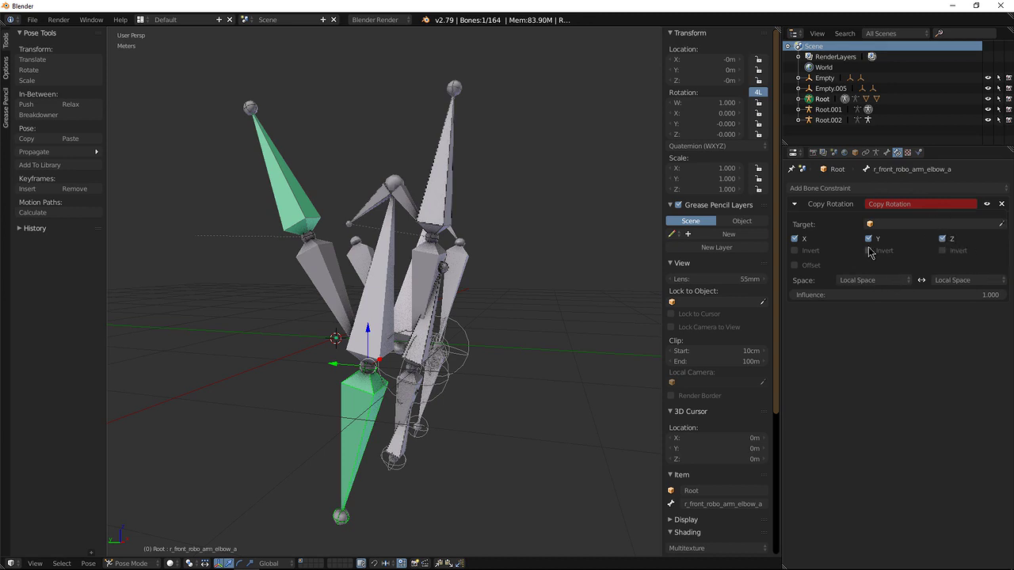
Set the elbow_a Copy Rotation target to Root.001 and its bone to r_front_robo_arm_elbow_a.001
{"action": "scroll", "coordinate": [472, 331], "scroll_direction": "up", "scroll_amount": 3}
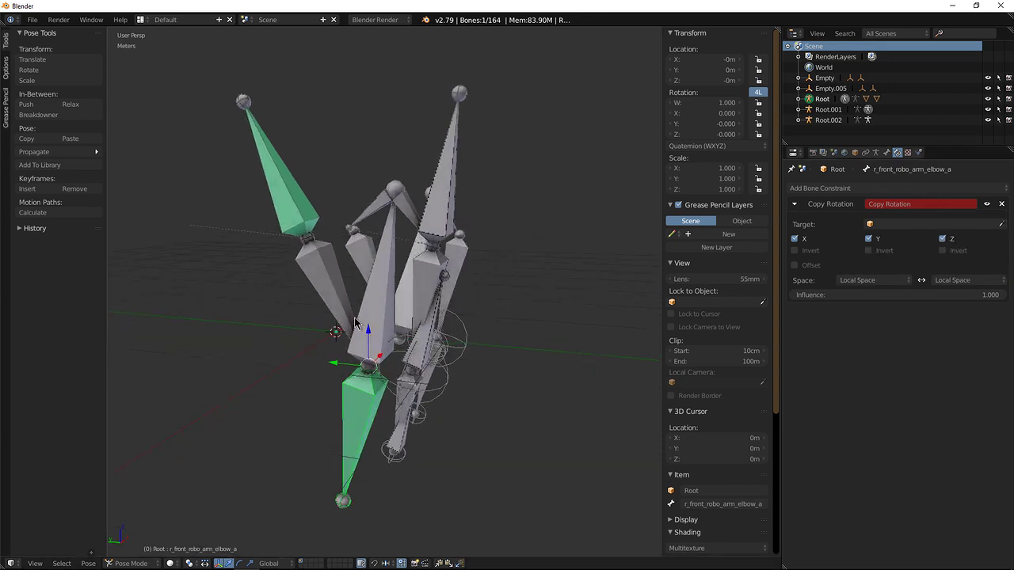
{"action": "middle_click_drag", "start_coordinate": [472, 330], "coordinate": [439, 334]}
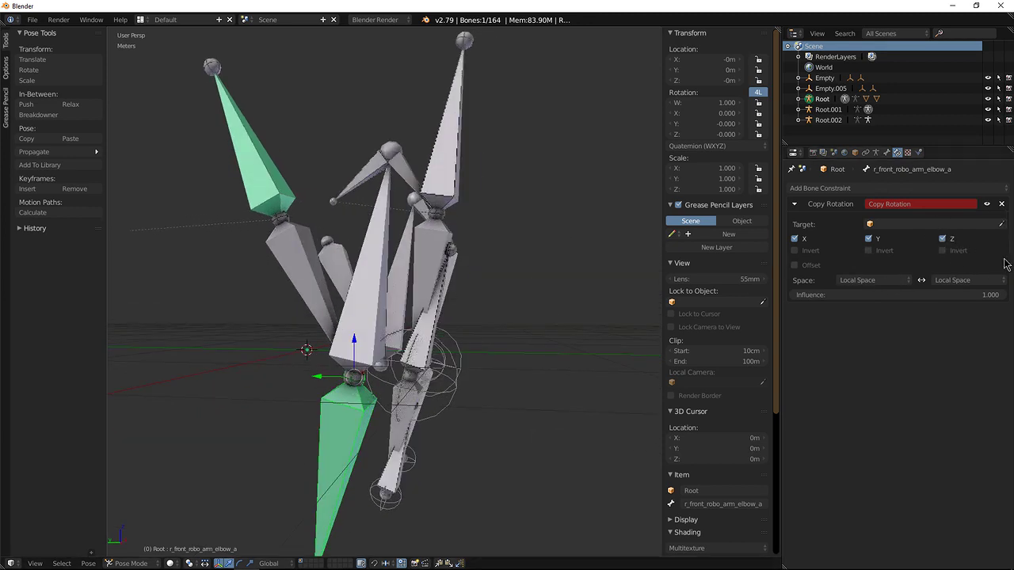
{"action": "left_click", "coordinate": [378, 231]}
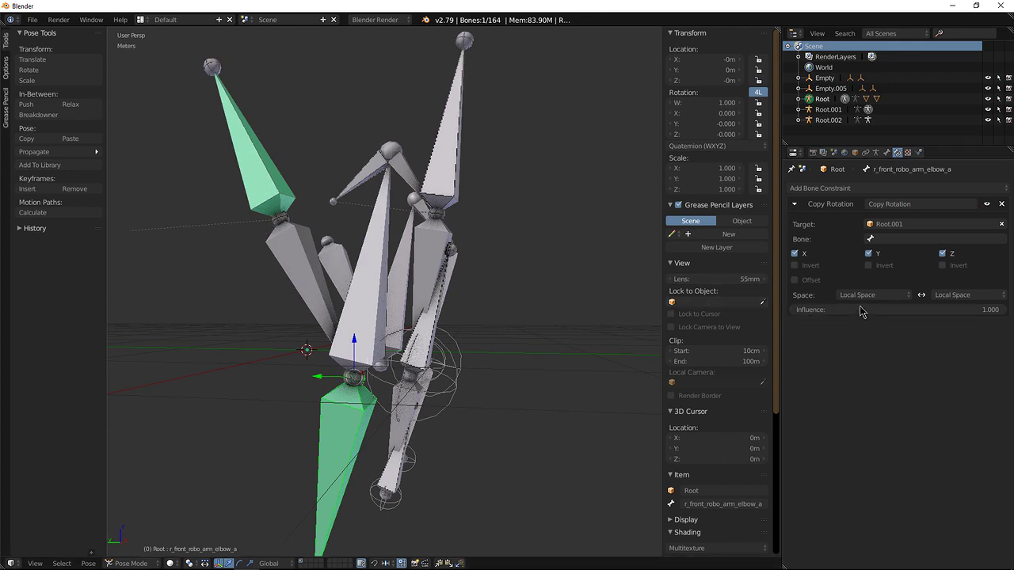
{"action": "left_click", "coordinate": [928, 240]}
{"action": "left_click", "coordinate": [926, 298]}
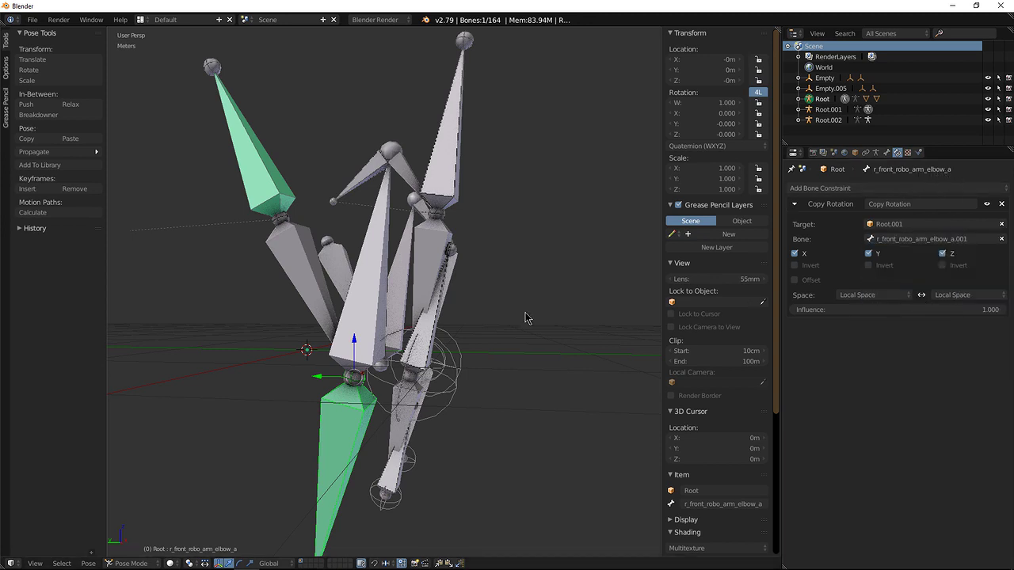
Test-move the Empty control in Object Mode to check the elbow_a bone's copied rotation, and restore its position
{"action": "middle_click_drag", "start_coordinate": [490, 328], "coordinate": [448, 344]}
{"action": "key", "text": "ctrl+Tab"}
{"action": "right_click", "coordinate": [428, 379]}
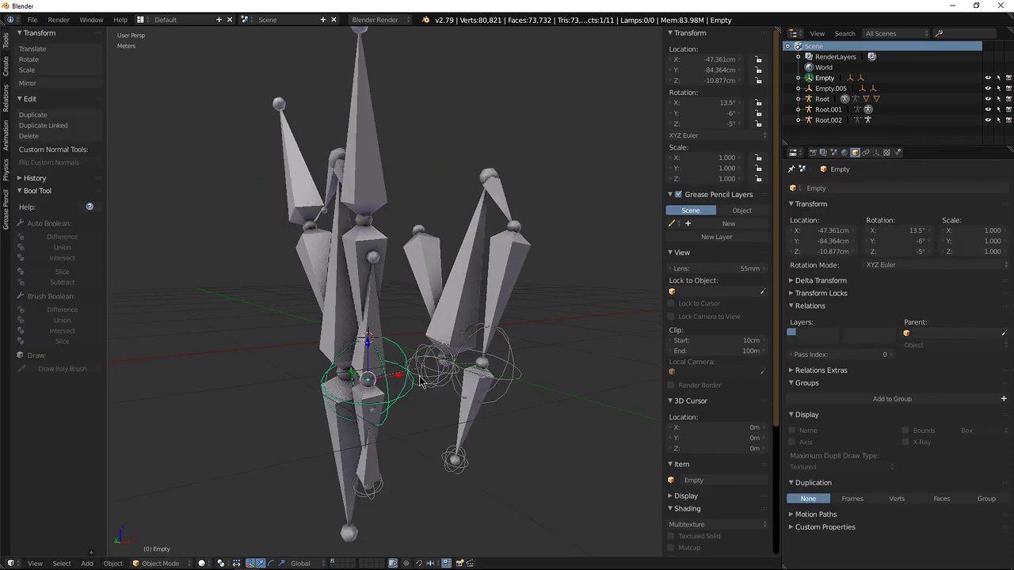
{"action": "key", "text": "g"}
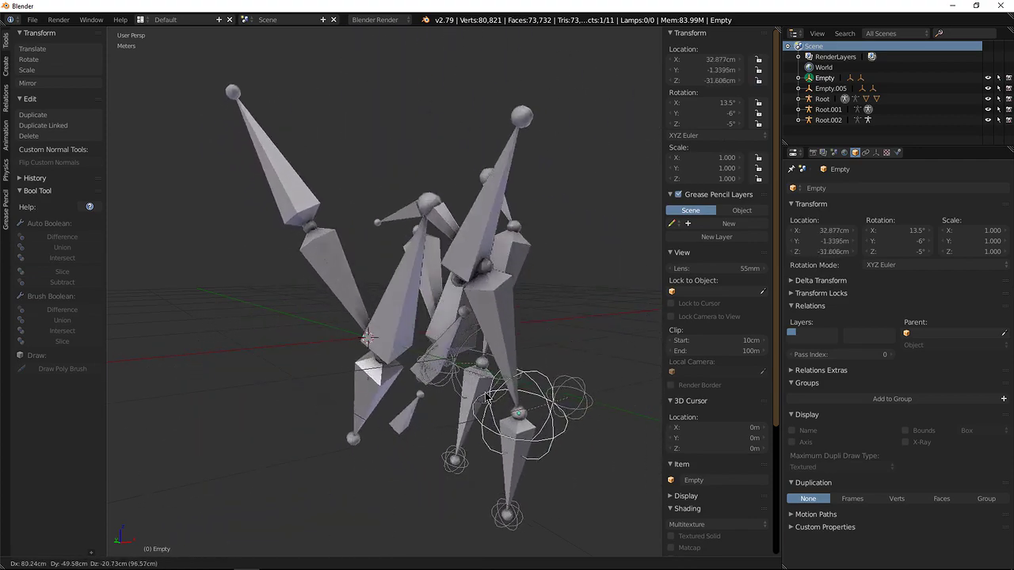
{"action": "left_click", "coordinate": [386, 315]}
{"action": "middle_click_drag", "start_coordinate": [386, 315], "coordinate": [472, 310]}
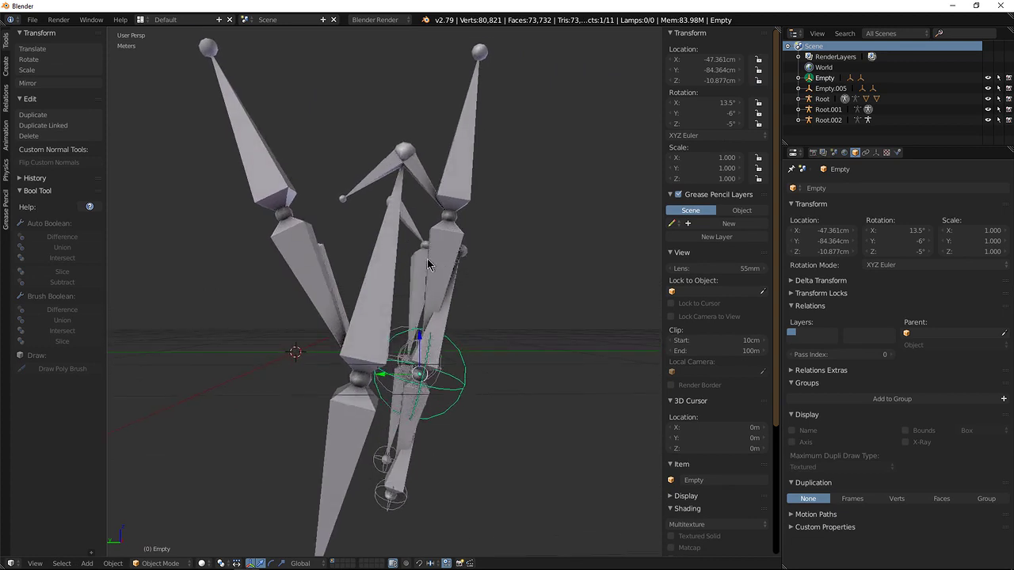
Select bone r_front_robo_arm_elbow_b of the Root armature in Pose Mode and add a Copy Rotation constraint to it
{"action": "right_click", "coordinate": [376, 178]}
{"action": "key", "text": "ctrl+Tab"}
{"action": "right_click", "coordinate": [376, 176]}
{"action": "left_click", "coordinate": [897, 152]}
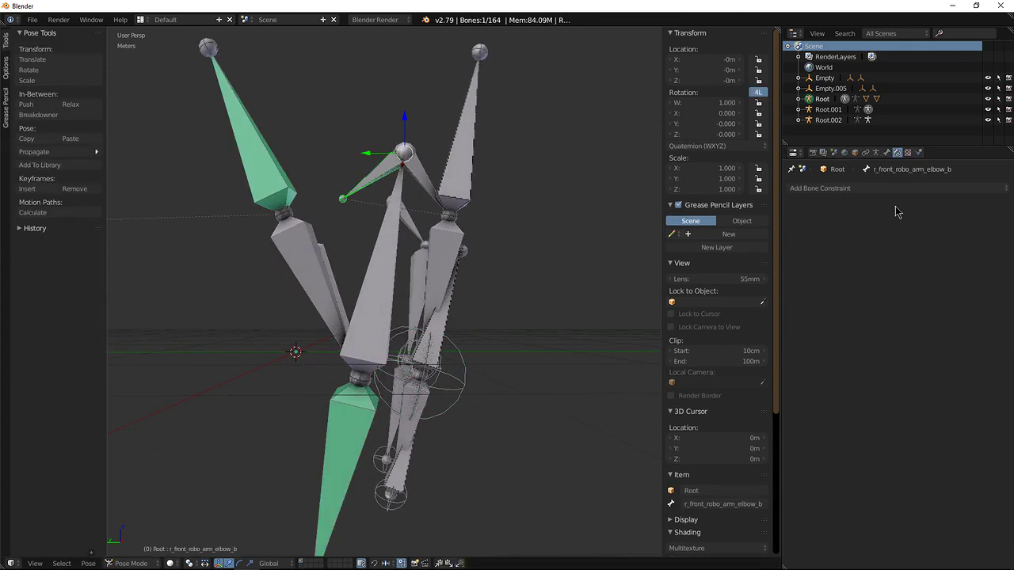
{"action": "left_click", "coordinate": [891, 188]}
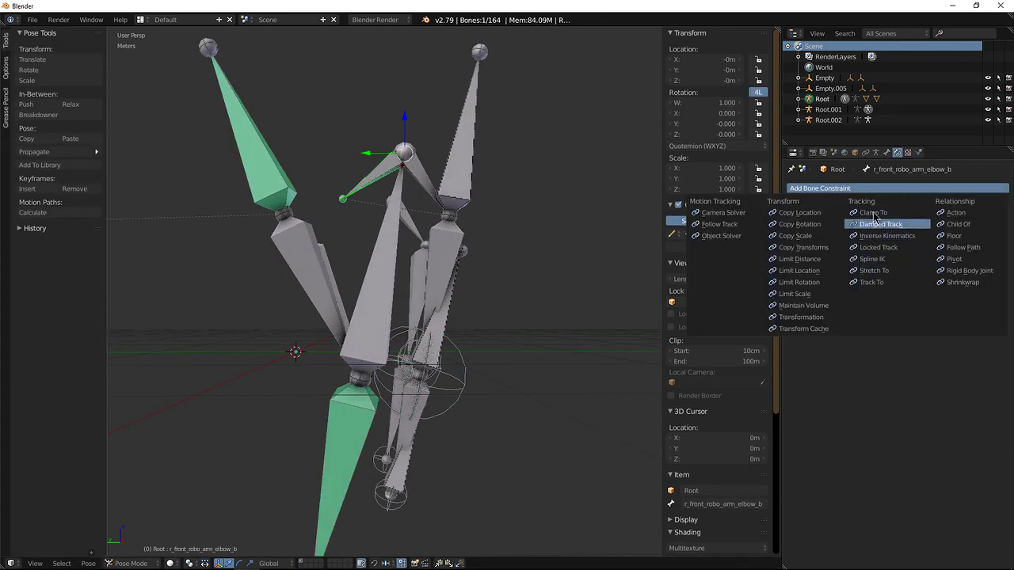
{"action": "left_click", "coordinate": [797, 224]}
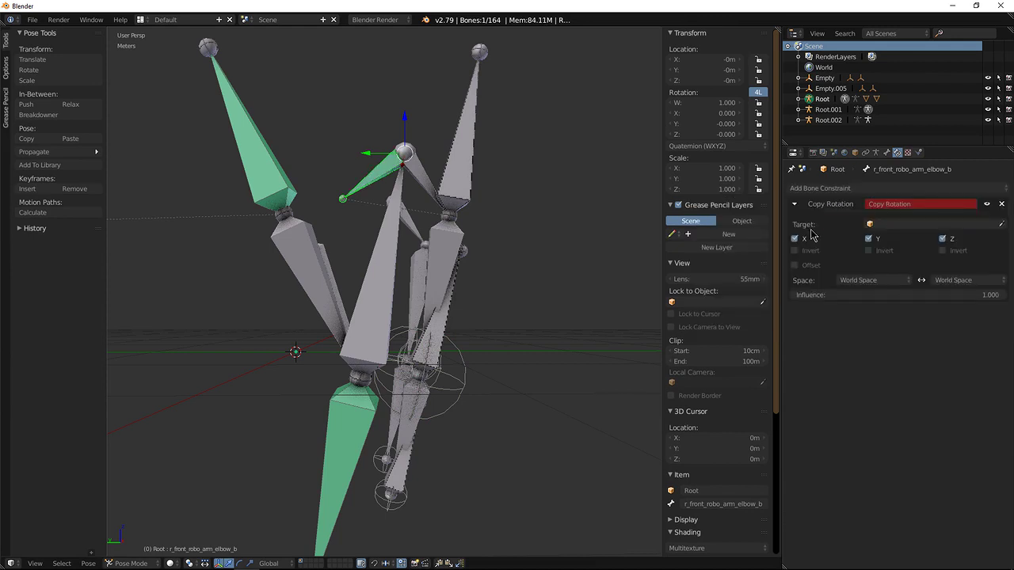
Set the target and owner spaces of the r_front_robo_arm_elbow_b Copy Rotation constraint to Local Space
{"action": "left_click", "coordinate": [874, 282]}
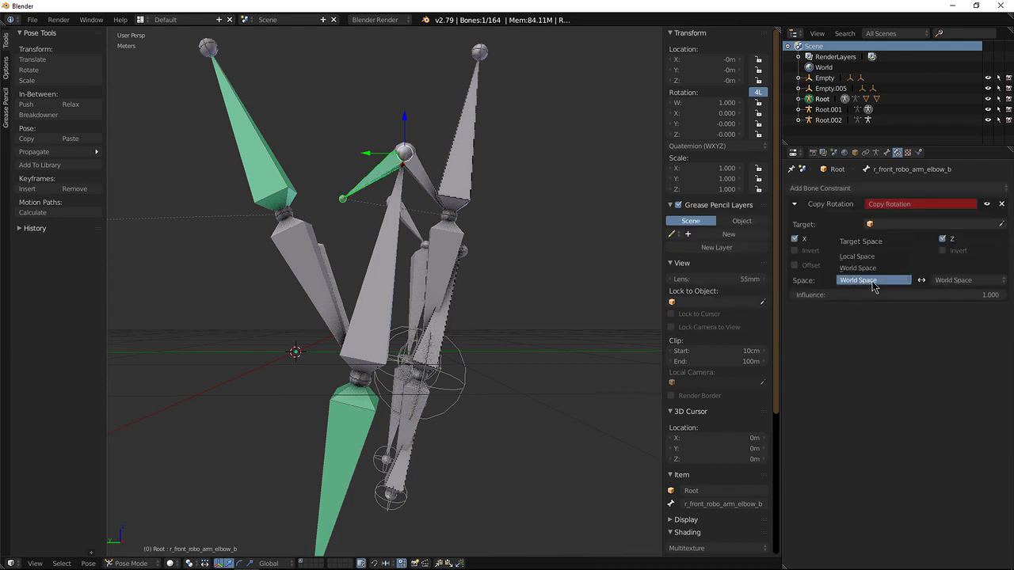
{"action": "left_click", "coordinate": [863, 258]}
{"action": "left_click", "coordinate": [954, 280]}
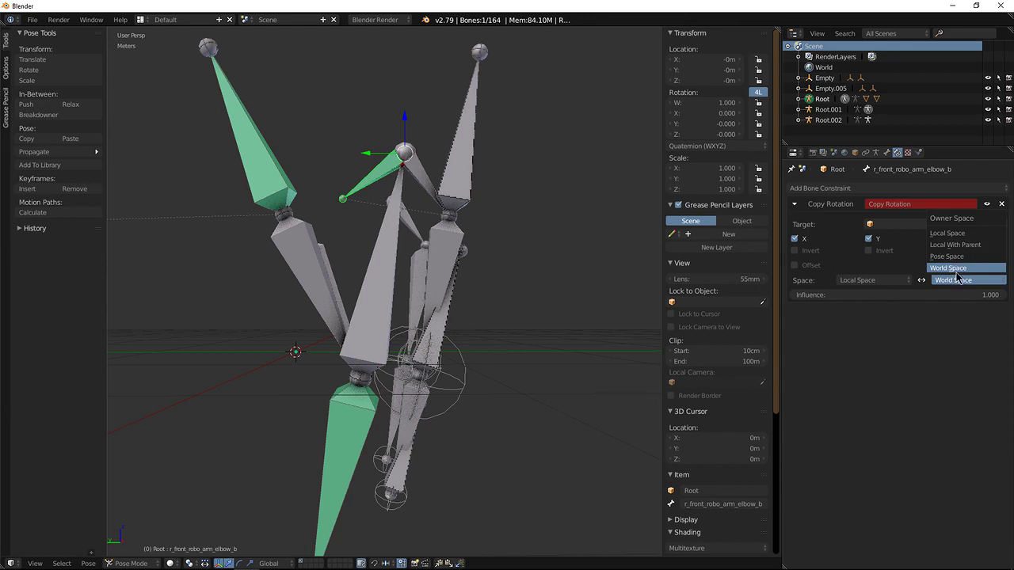
{"action": "left_click", "coordinate": [956, 235]}
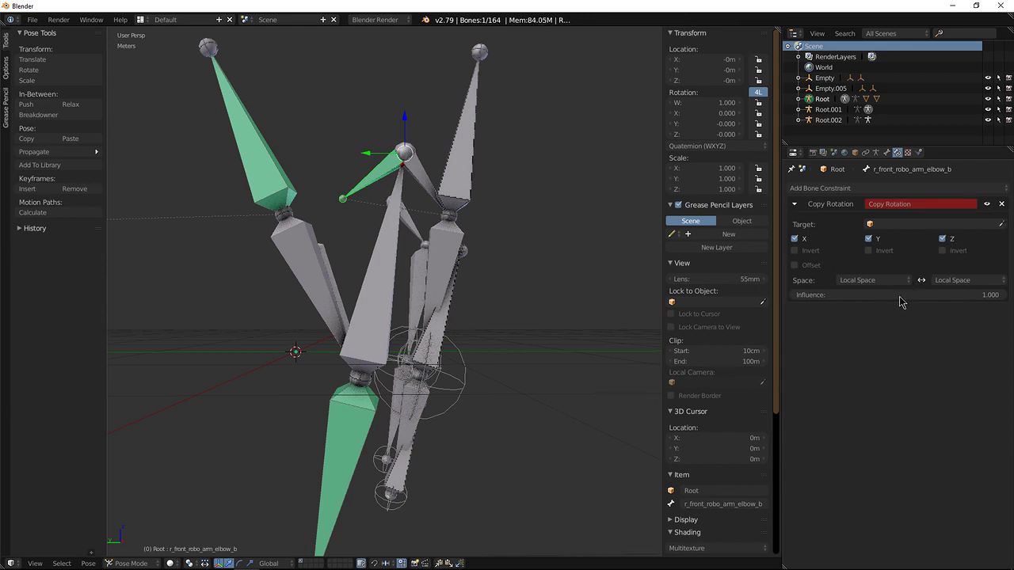
Set the elbow_b Copy Rotation target to Root.001 and its bone to r_front_robo_arm_elbow_b.001
{"action": "left_click", "coordinate": [1003, 227]}
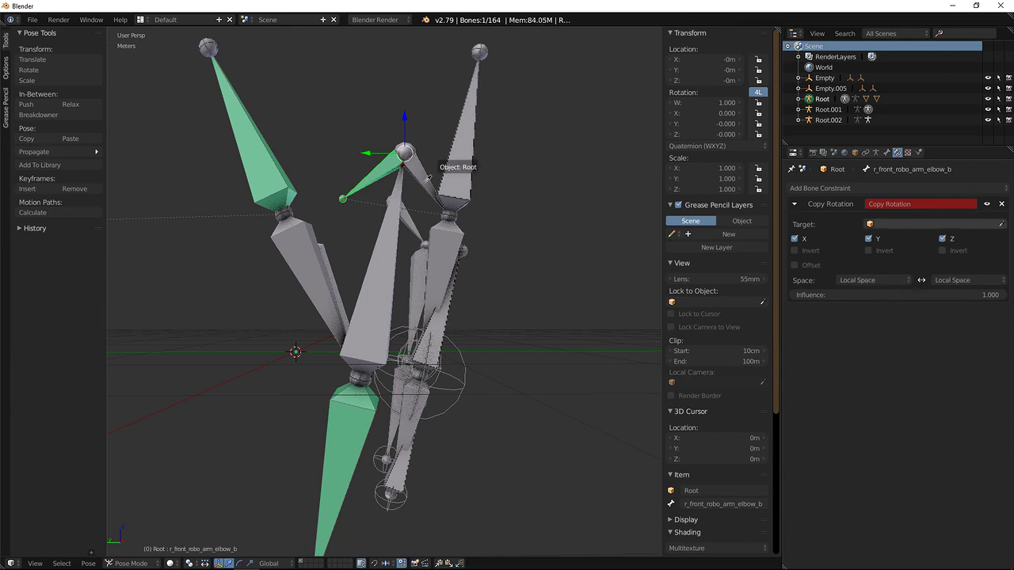
{"action": "left_click", "coordinate": [425, 158]}
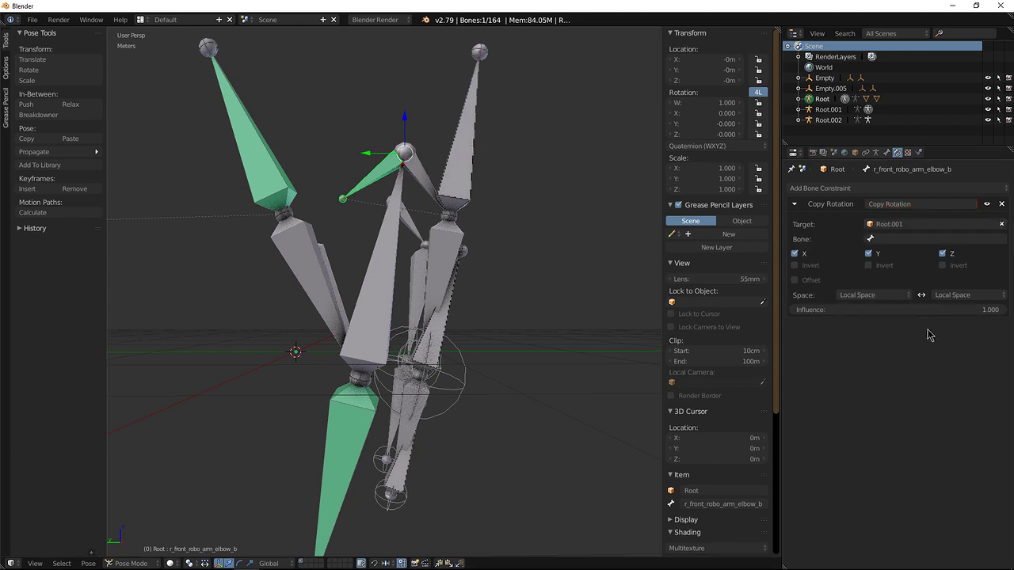
{"action": "left_click", "coordinate": [929, 240]}
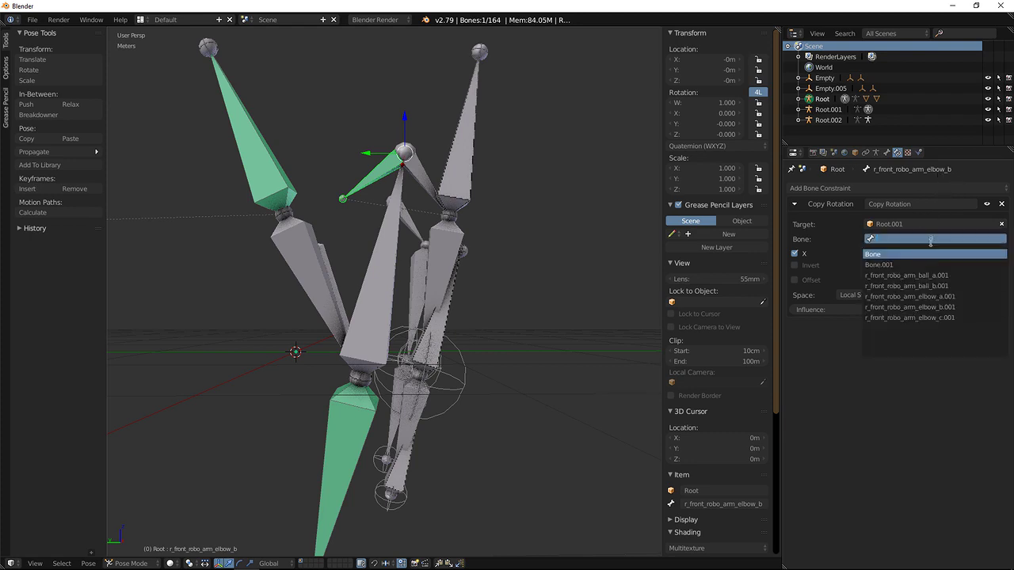
{"action": "left_click", "coordinate": [929, 307]}
Test-move the Empty control in Object Mode to check the elbow_b bone's copied rotation, and restore its position
{"action": "right_click", "coordinate": [471, 369]}
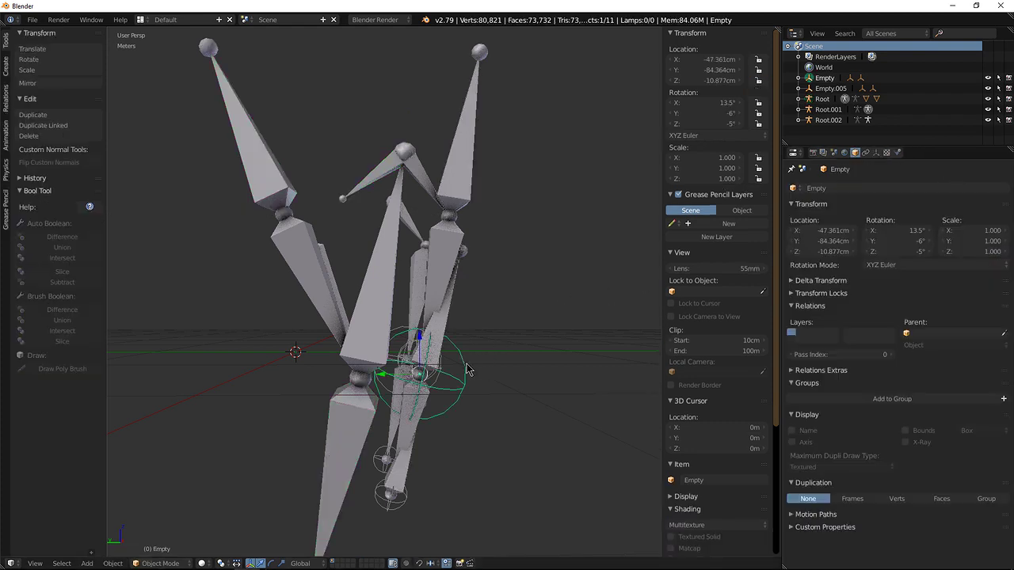
{"action": "middle_click_drag", "start_coordinate": [475, 366], "coordinate": [484, 355]}
{"action": "key", "text": "g"}
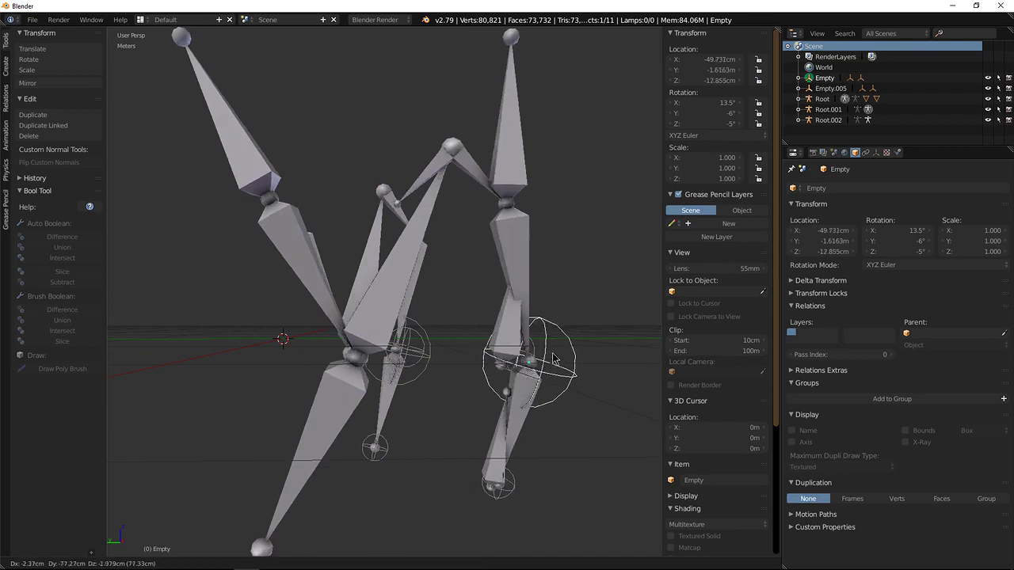
{"action": "right_click", "coordinate": [582, 330]}
{"action": "middle_click_drag", "start_coordinate": [574, 331], "coordinate": [423, 349]}
{"action": "key", "text": "g"}
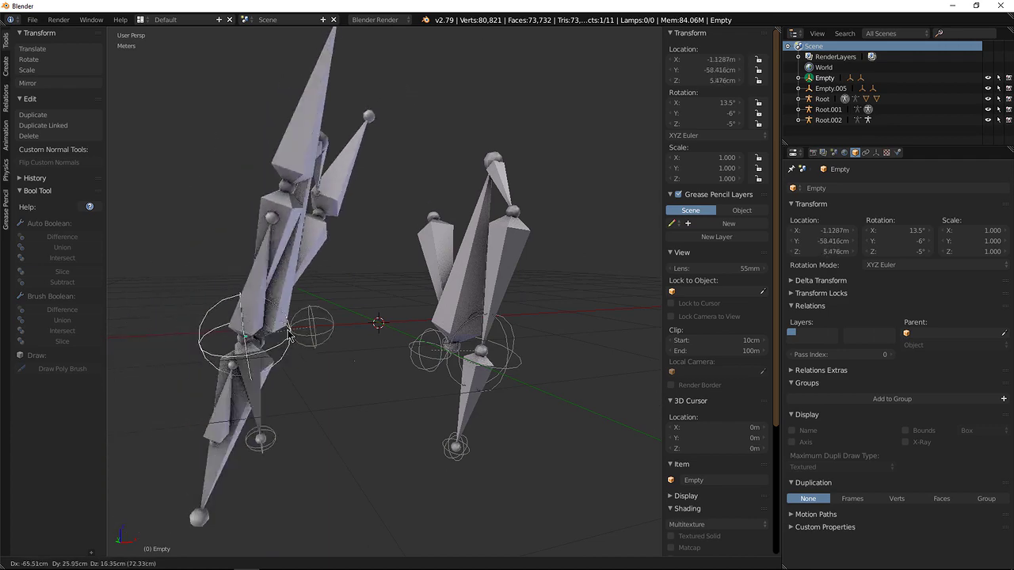
{"action": "left_click", "coordinate": [457, 337]}
Select bone r_front_robo_arm_elbow_c of the Root armature and add a Copy Rotation constraint targeting Root.001
{"action": "middle_click_drag", "start_coordinate": [457, 337], "coordinate": [499, 251]}
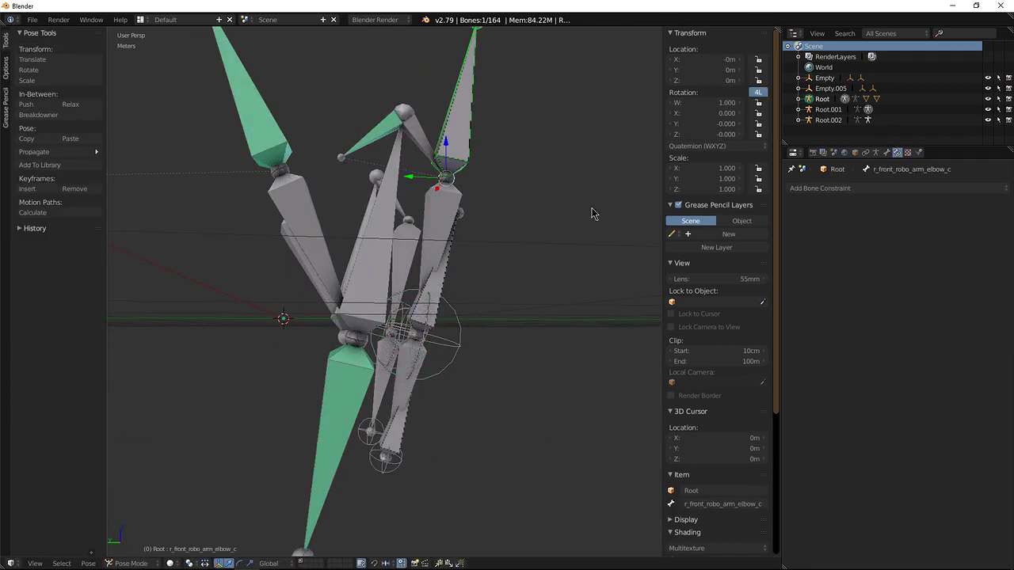
{"action": "left_click", "coordinate": [888, 190]}
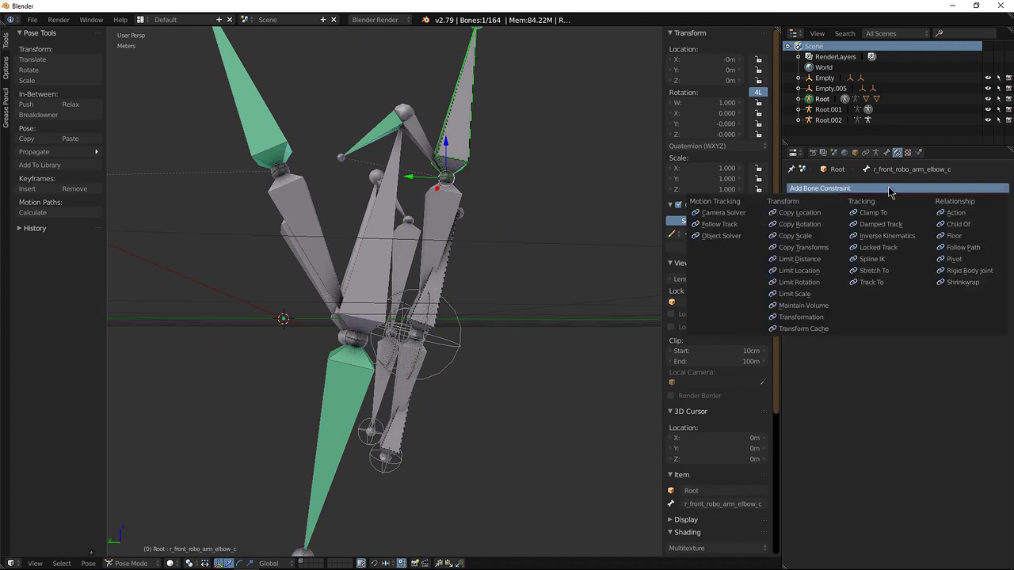
{"action": "left_click", "coordinate": [800, 224]}
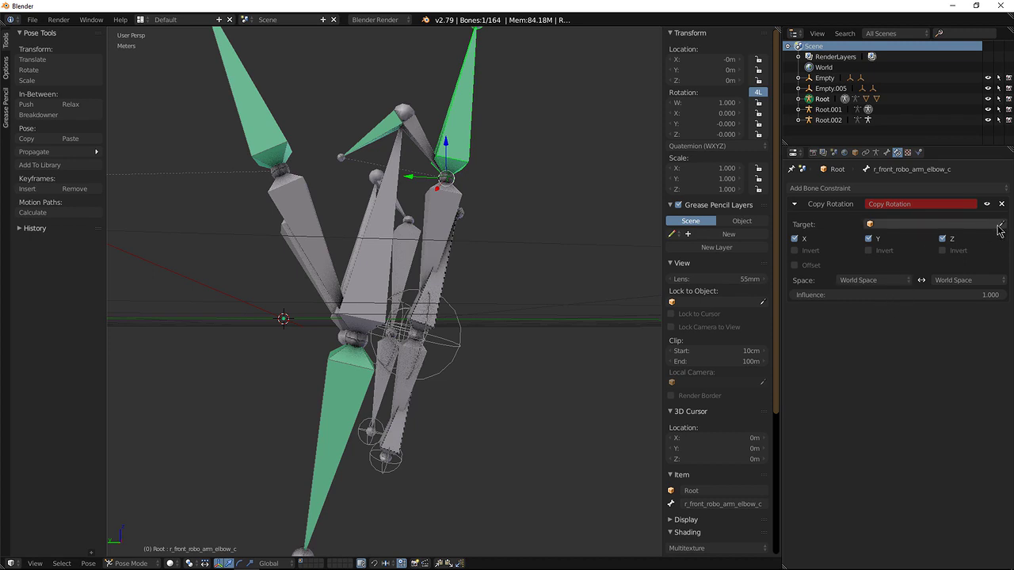
{"action": "left_click", "coordinate": [464, 190]}
Set the target and owner spaces of the r_front_robo_arm_elbow_c Copy Rotation constraint to Local Space
{"action": "left_click", "coordinate": [875, 294]}
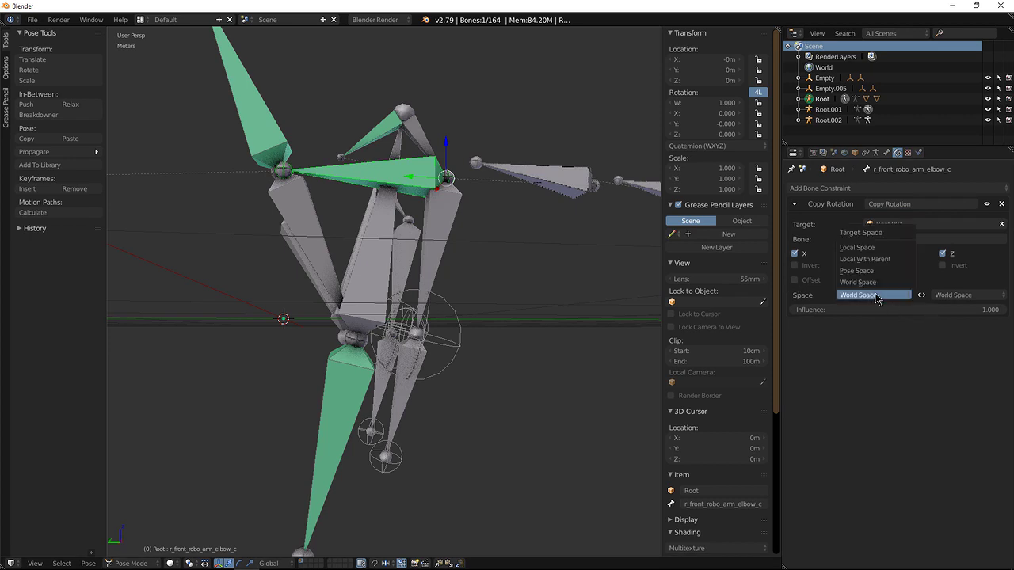
{"action": "left_click", "coordinate": [864, 248]}
{"action": "left_click", "coordinate": [951, 294]}
{"action": "left_click", "coordinate": [947, 247]}
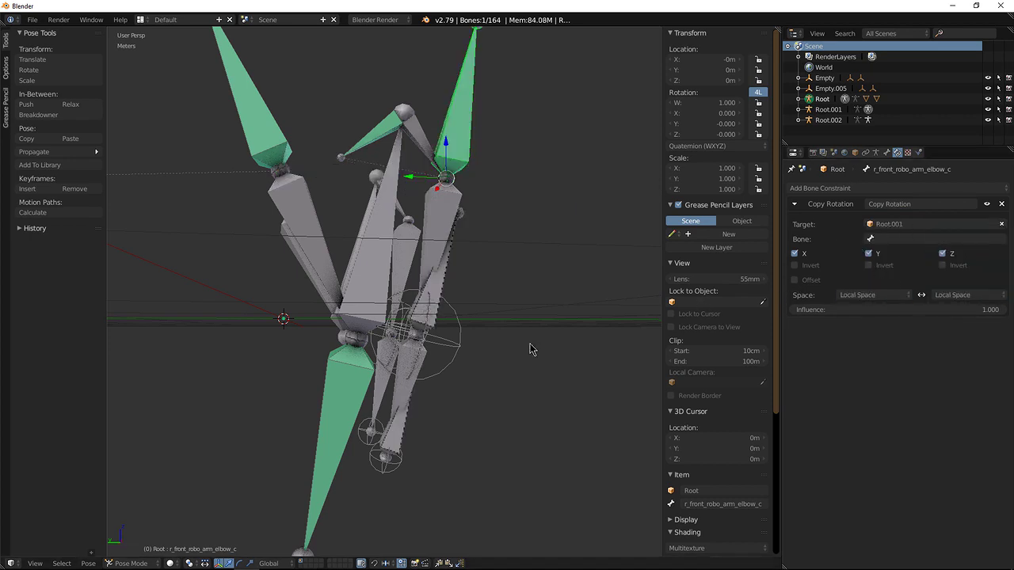
Set the target bone of the elbow_c Copy Rotation constraint to r_front_robo_arm_elbow_c.001
{"action": "middle_click_drag", "start_coordinate": [498, 344], "coordinate": [428, 341]}
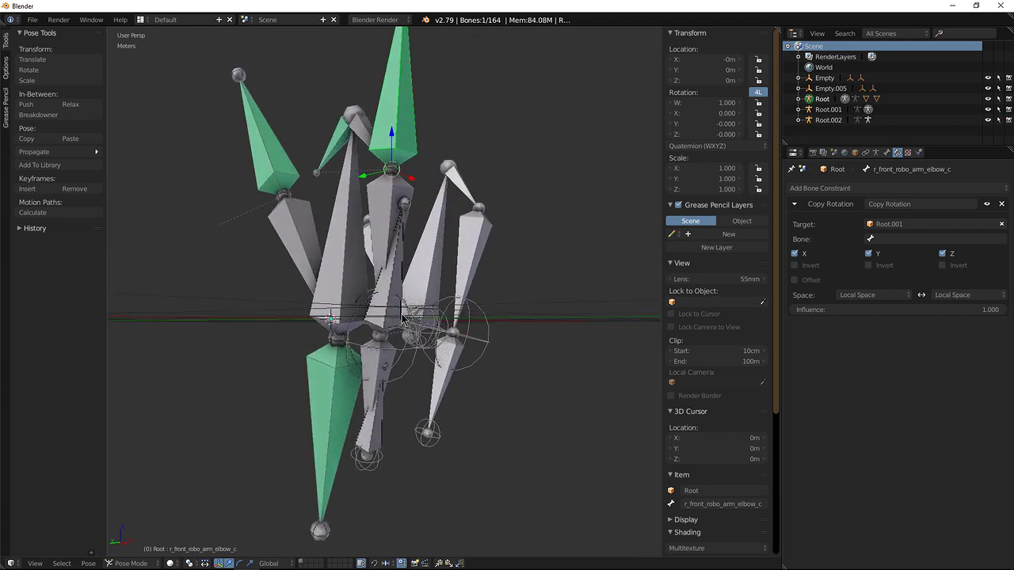
{"action": "middle_click_drag", "start_coordinate": [439, 293], "coordinate": [437, 319]}
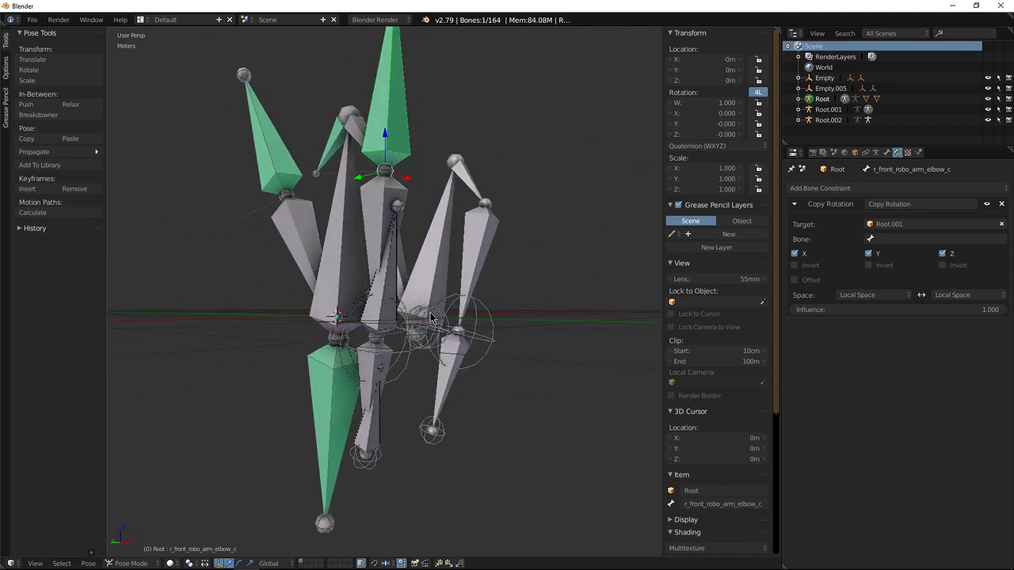
{"action": "middle_click_drag", "start_coordinate": [426, 316], "coordinate": [465, 307]}
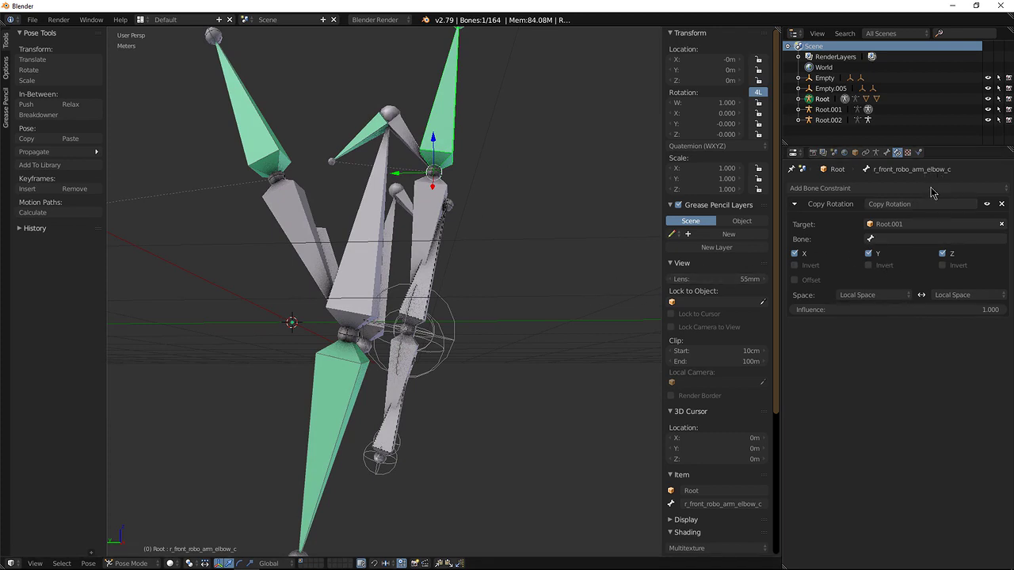
{"action": "left_click", "coordinate": [917, 239]}
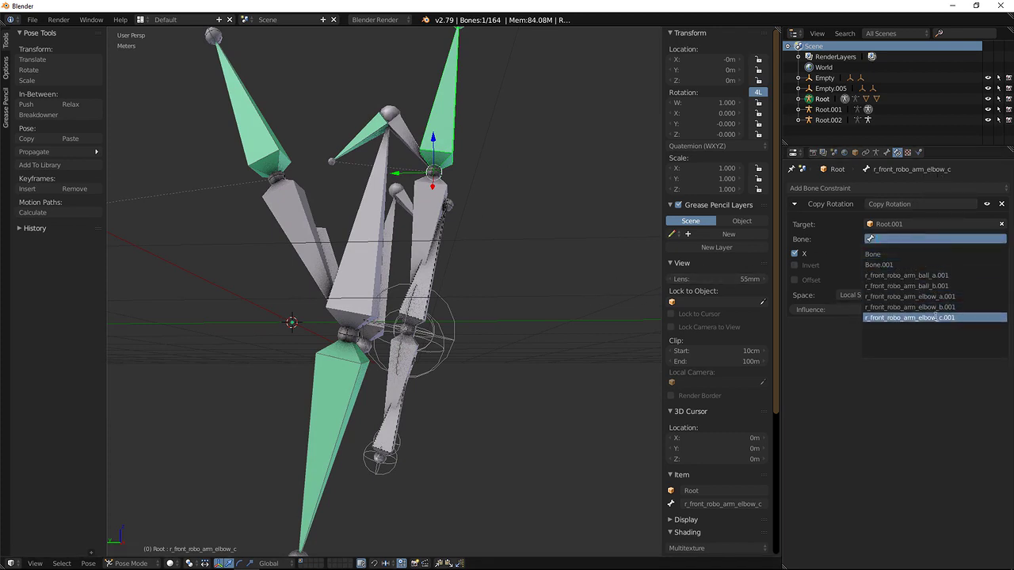
Test-move the Empty control in several directions to check the elbow_c bone's copied rotation, and restore its position
{"action": "middle_click_drag", "start_coordinate": [512, 337], "coordinate": [451, 349]}
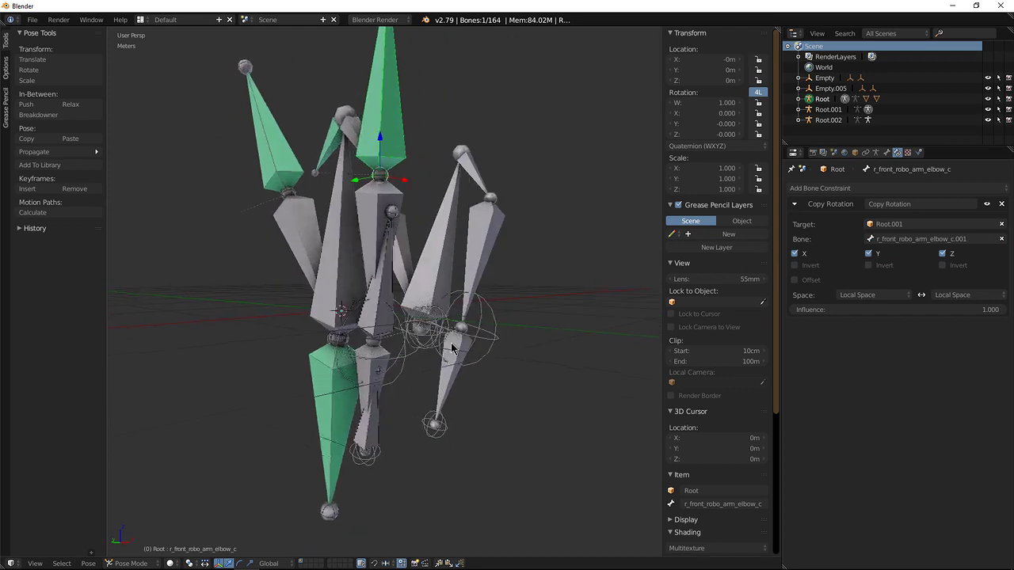
{"action": "right_click", "coordinate": [406, 364]}
{"action": "middle_click_drag", "start_coordinate": [425, 366], "coordinate": [516, 365]}
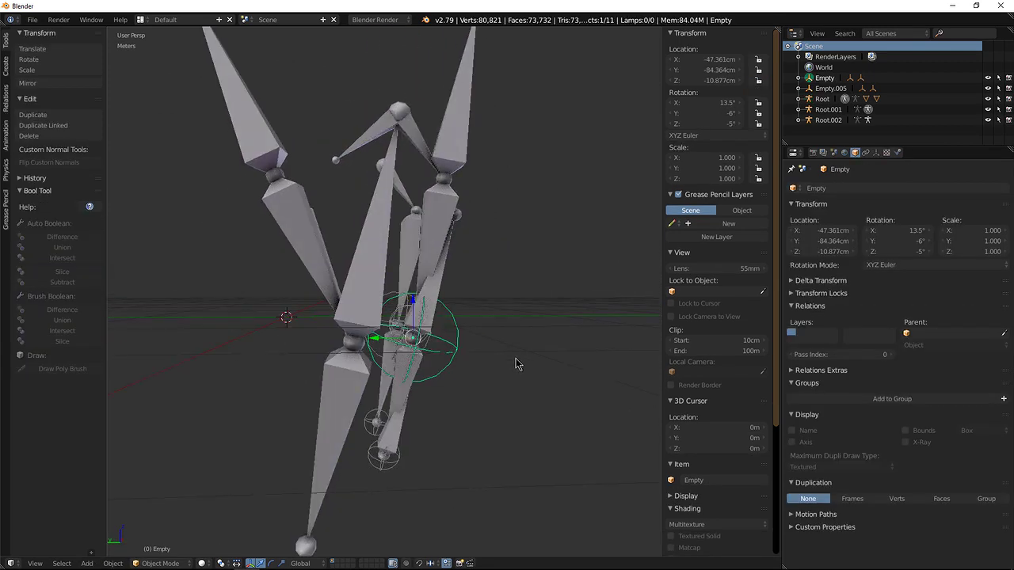
{"action": "key", "text": "g"}
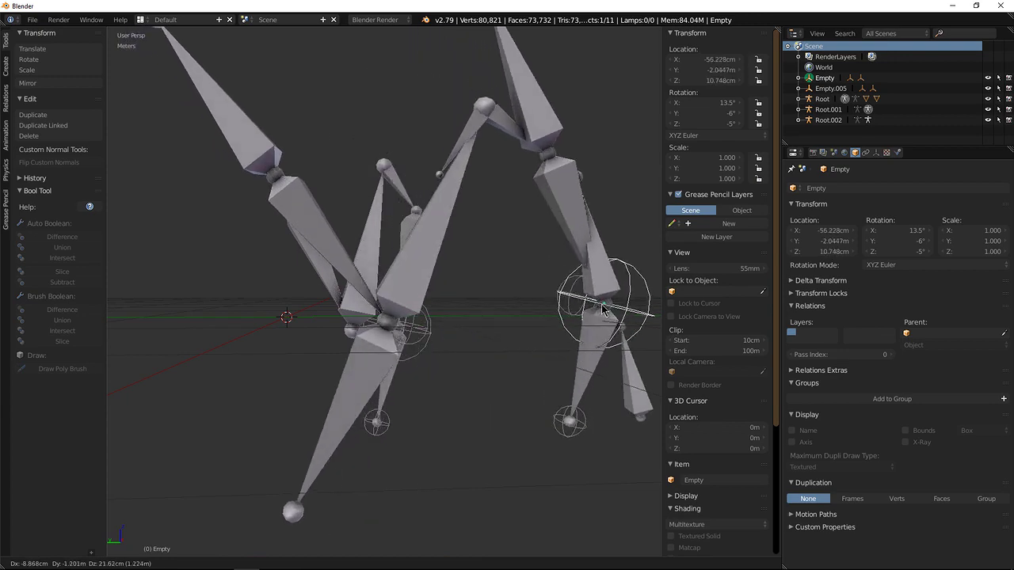
{"action": "right_click", "coordinate": [547, 317]}
{"action": "middle_click_drag", "start_coordinate": [547, 317], "coordinate": [358, 333]}
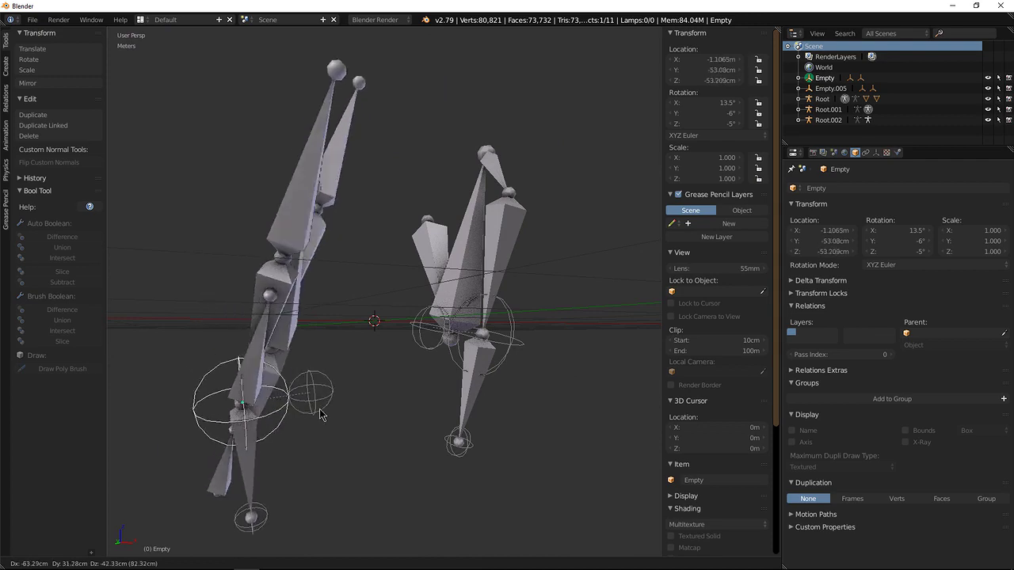
{"action": "right_click", "coordinate": [340, 349]}
{"action": "middle_click_drag", "start_coordinate": [376, 344], "coordinate": [474, 303]}
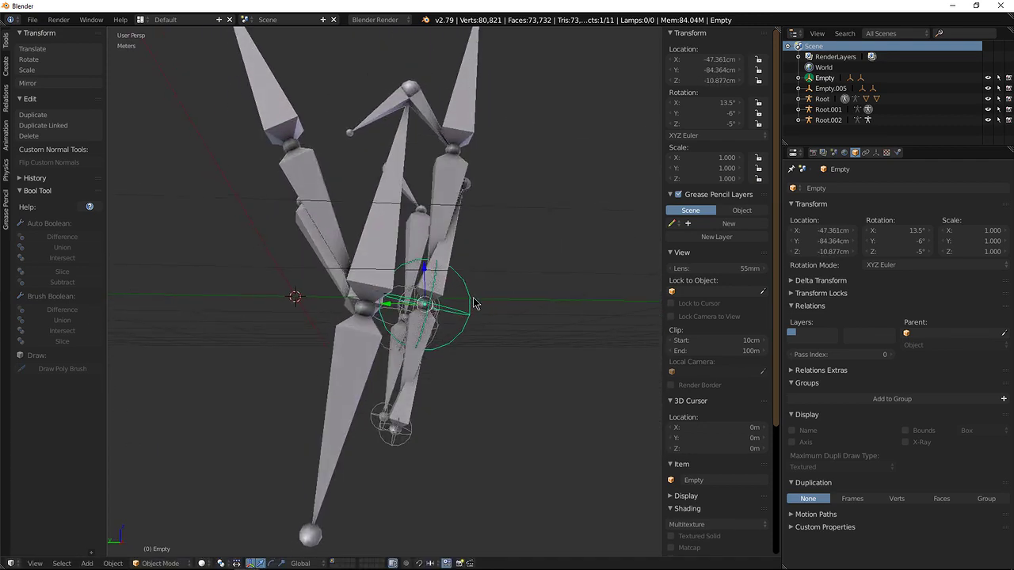
Select bone r_front_robo_arm_ball_b of the Root armature and set the armature's bone display to Stick
{"action": "right_click", "coordinate": [452, 236]}
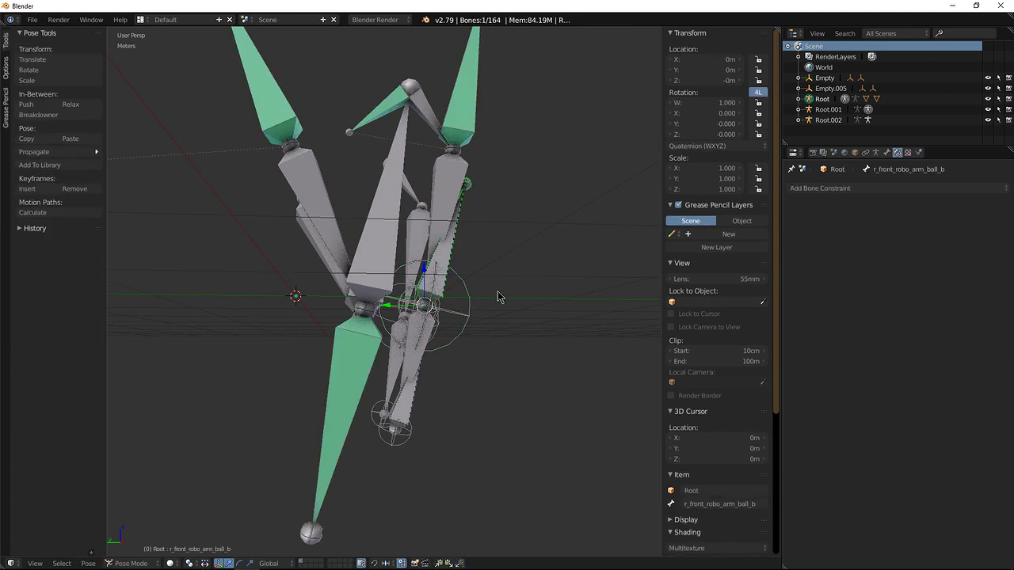
{"action": "middle_click_drag", "start_coordinate": [449, 289], "coordinate": [458, 307]}
{"action": "scroll", "coordinate": [434, 283], "scroll_direction": "down", "scroll_amount": 1}
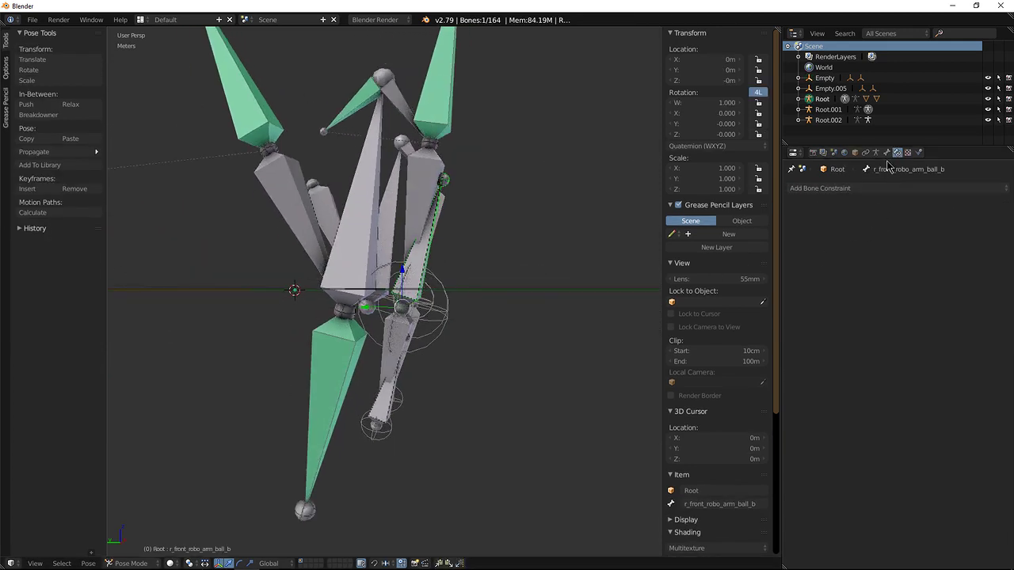
{"action": "left_click", "coordinate": [876, 153]}
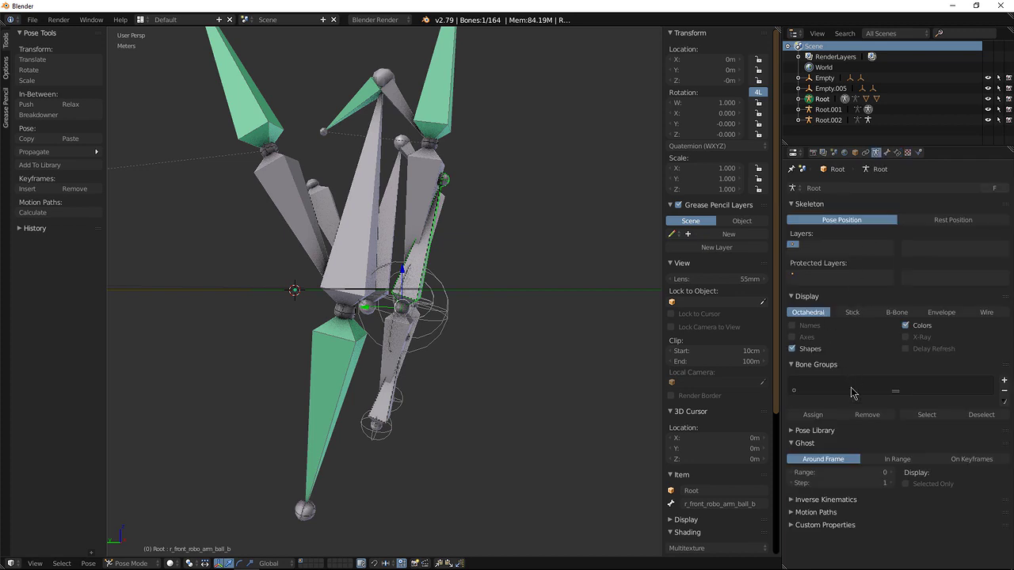
{"action": "left_click", "coordinate": [852, 312]}
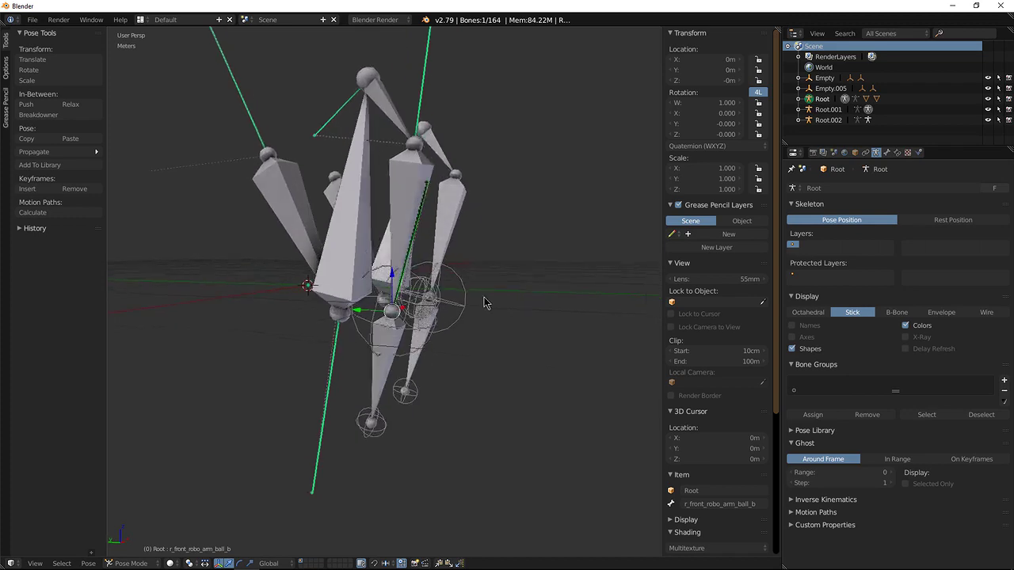
Add a Copy Rotation constraint to r_front_robo_arm_ball_b with target Root.001 and both spaces set to Local Space
{"action": "scroll", "coordinate": [434, 227], "scroll_direction": "up", "scroll_amount": 1}
{"action": "mouse_move", "coordinate": [491, 264]}
{"action": "middle_mouse_down"}
{"action": "mouse_move", "coordinate": [480, 285]}
{"action": "mouse_move", "coordinate": [468, 282]}
{"action": "mouse_move", "coordinate": [482, 253]}
{"action": "middle_mouse_up"}
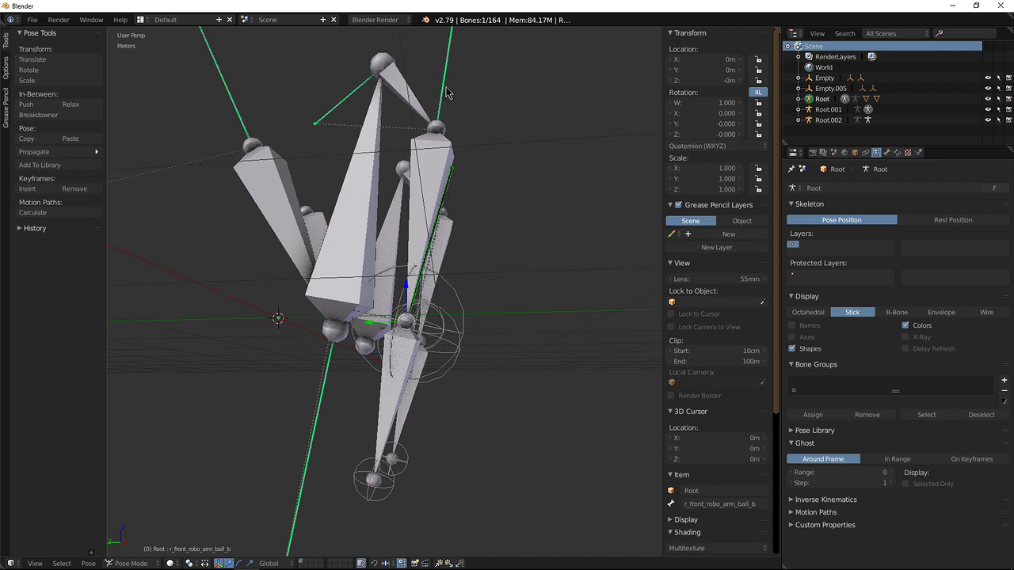
{"action": "middle_click_drag", "start_coordinate": [487, 269], "coordinate": [388, 148]}
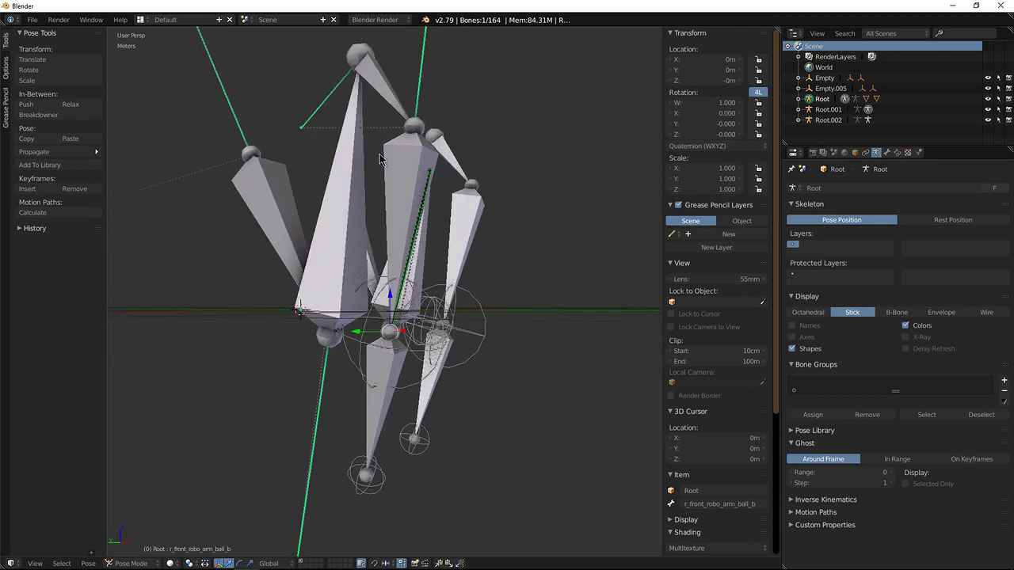
{"action": "mouse_move", "coordinate": [480, 272]}
{"action": "middle_mouse_down"}
{"action": "mouse_move", "coordinate": [483, 265]}
{"action": "mouse_move", "coordinate": [480, 274]}
{"action": "mouse_move", "coordinate": [434, 269]}
{"action": "mouse_move", "coordinate": [403, 143]}
{"action": "mouse_move", "coordinate": [464, 260]}
{"action": "middle_mouse_up"}
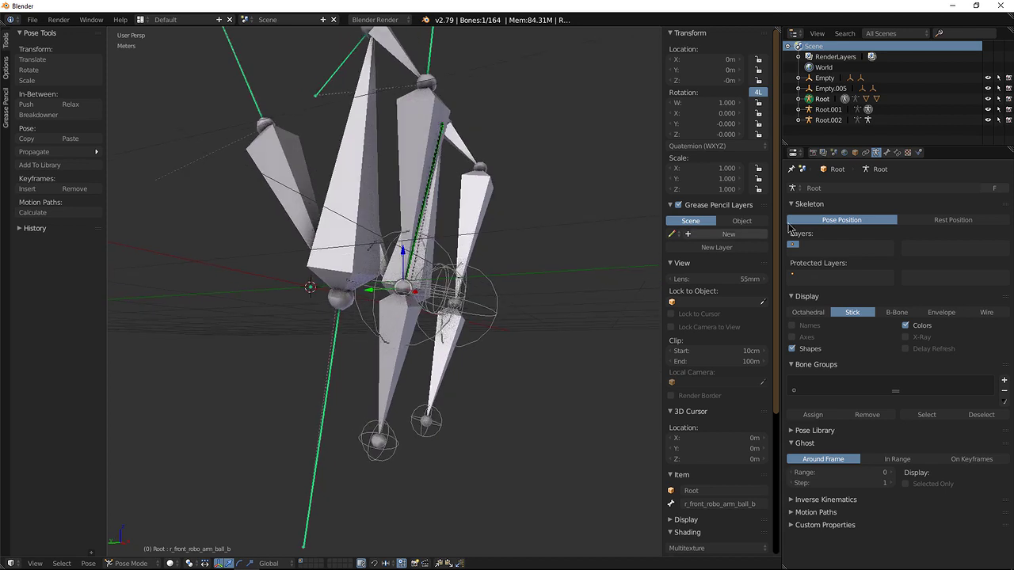
{"action": "left_click", "coordinate": [897, 153]}
{"action": "left_click", "coordinate": [903, 188]}
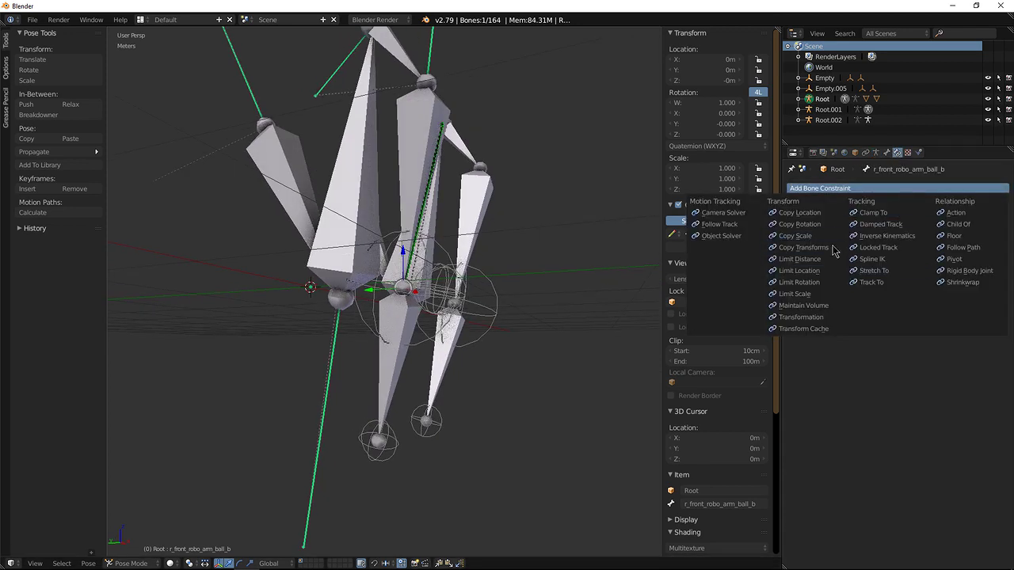
{"action": "left_click", "coordinate": [800, 224]}
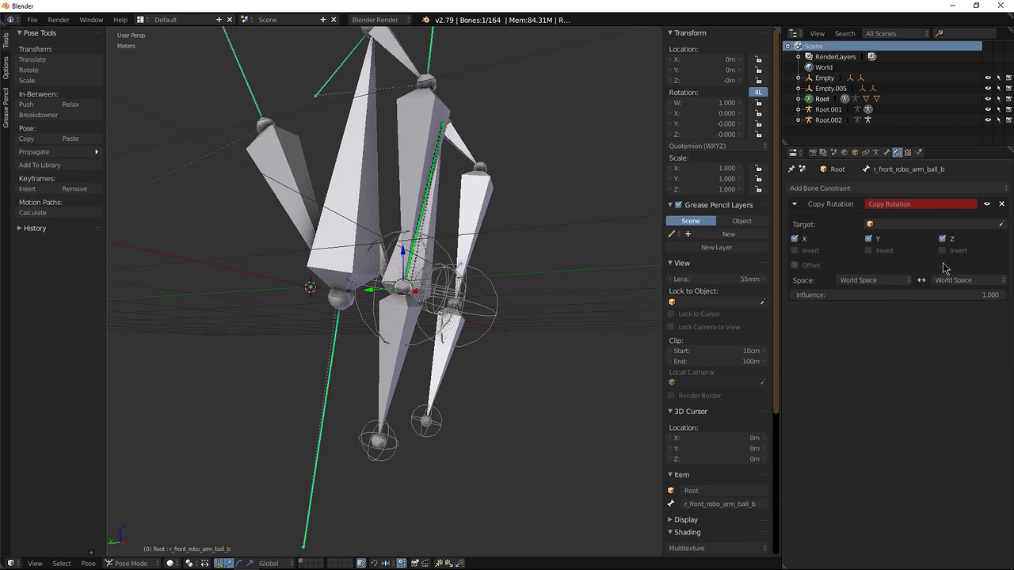
{"action": "left_click", "coordinate": [393, 373]}
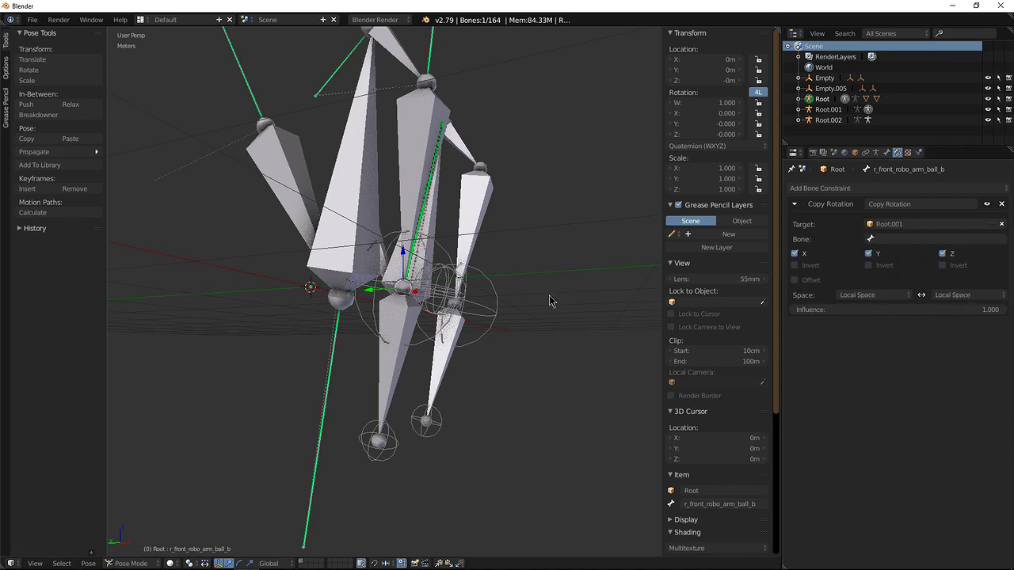
Set the target bone of the ball_b Copy Rotation constraint to r_front_robo_arm_ball_b.001
{"action": "middle_click_drag", "start_coordinate": [498, 294], "coordinate": [667, 278]}
{"action": "left_click", "coordinate": [907, 239]}
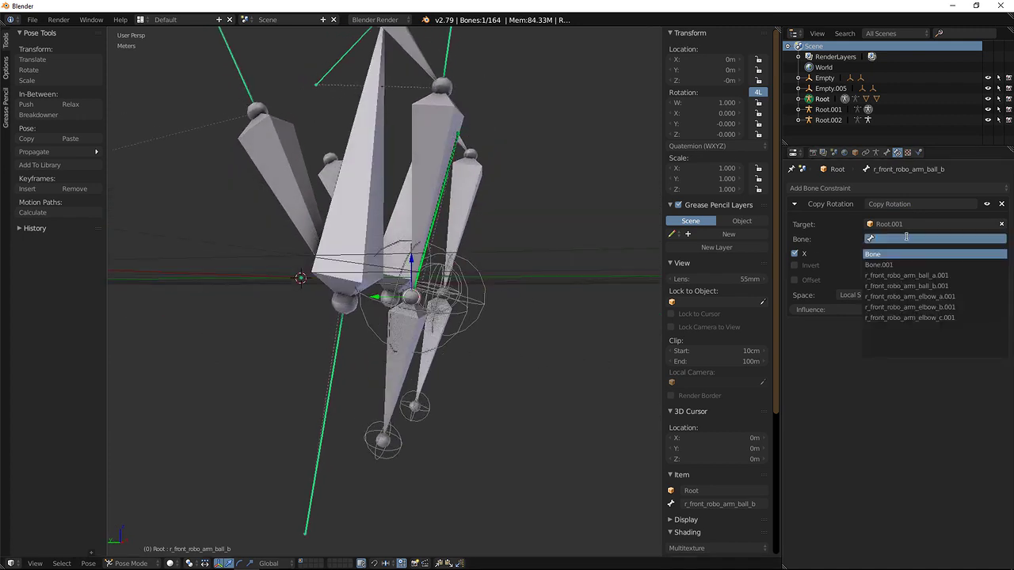
{"action": "left_click", "coordinate": [923, 286]}
Test-move the Empty control in Object Mode to check the ball_b bone's copied rotation, and restore its position
{"action": "middle_click_drag", "start_coordinate": [487, 331], "coordinate": [412, 346]}
{"action": "right_click", "coordinate": [418, 325]}
{"action": "key", "text": "g"}
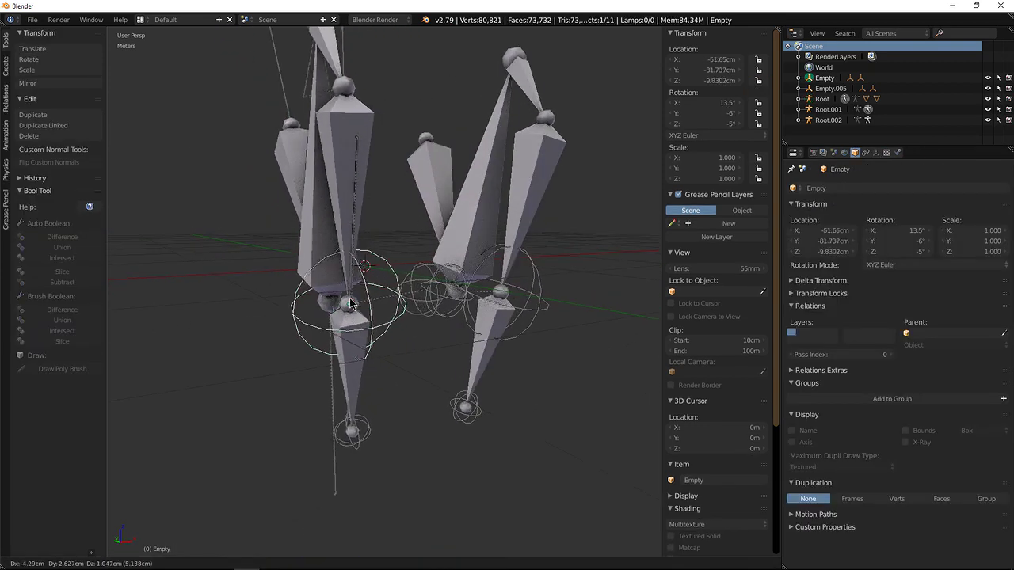
{"action": "left_click", "coordinate": [503, 335]}
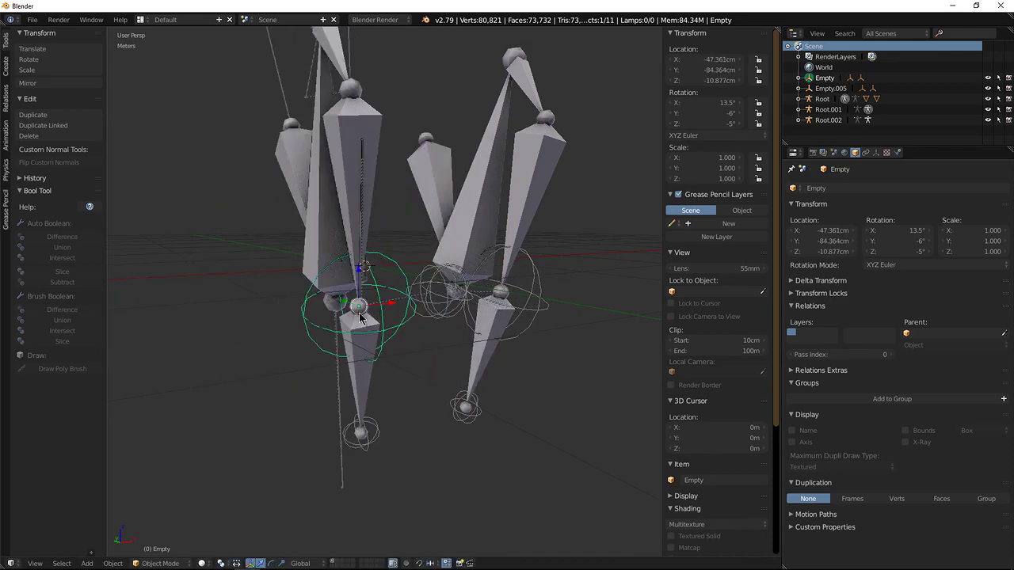
{"action": "middle_click_drag", "start_coordinate": [502, 334], "coordinate": [449, 307]}
{"action": "key", "text": "g"}
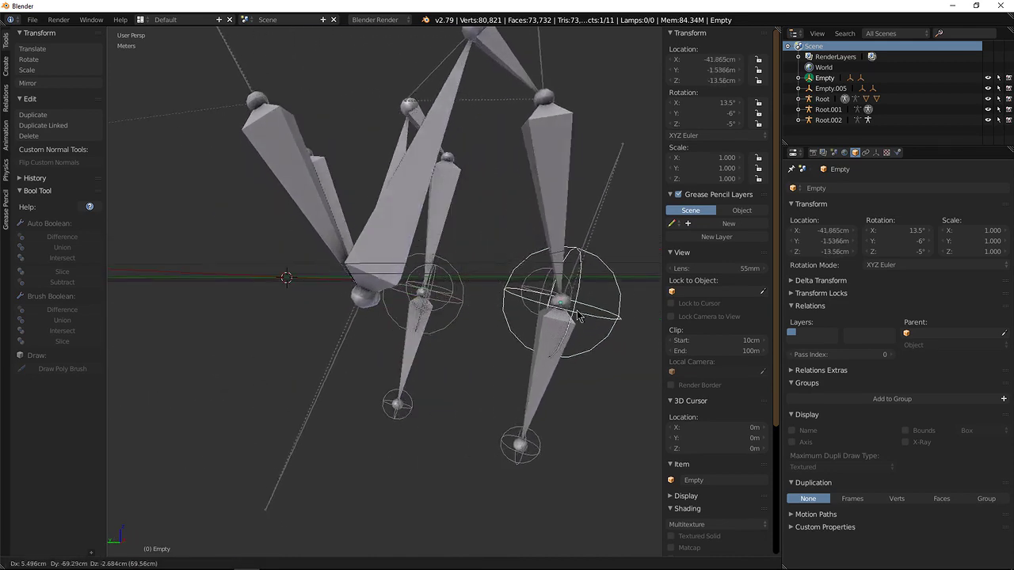
{"action": "right_click", "coordinate": [546, 318]}
Unhide all hidden objects, and hide the outer mesh SK_Infil1_Death_Blossom.002 again
{"action": "middle_click_drag", "start_coordinate": [545, 317], "coordinate": [389, 305]}
{"action": "scroll", "coordinate": [389, 306], "scroll_direction": "down", "scroll_amount": 1}
{"action": "key", "text": "alt+h"}
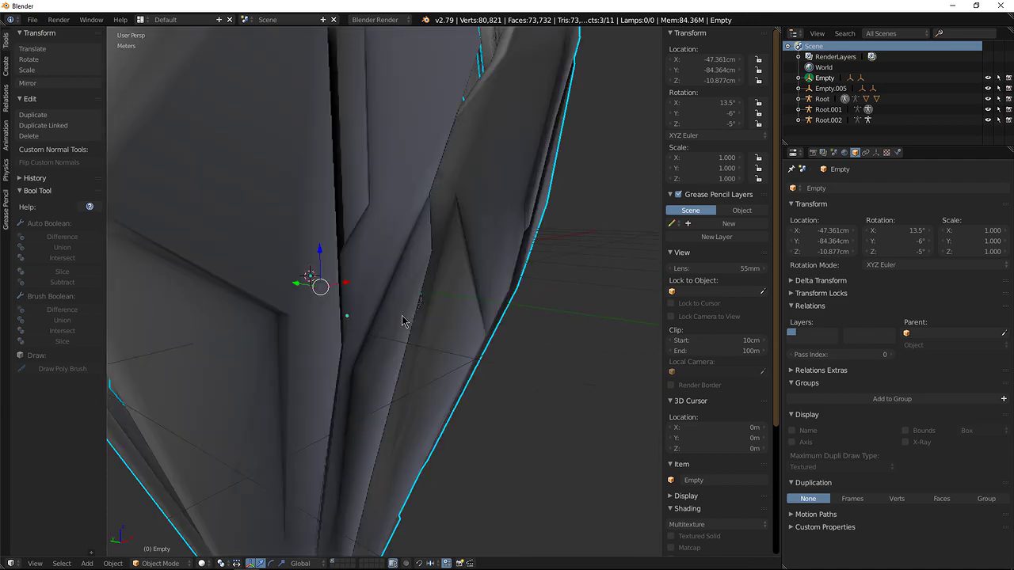
{"action": "right_click", "coordinate": [296, 379]}
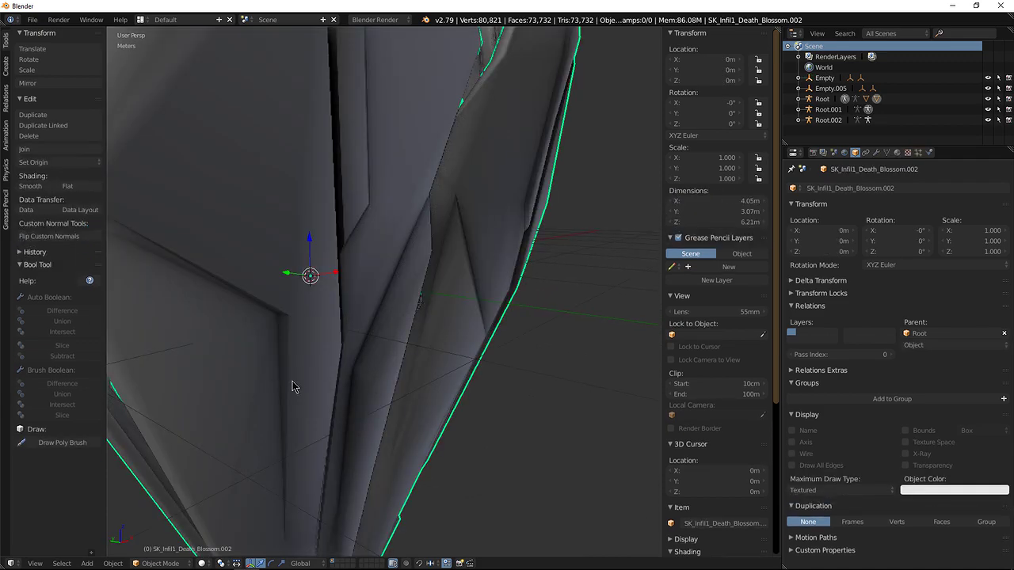
{"action": "key", "text": "h"}
{"action": "right_click", "coordinate": [329, 338]}
Move the Empty control to about X -19 cm, Y -2.66 m, Z -41 cm to stretch the robot arm mesh outward
{"action": "middle_click_drag", "start_coordinate": [329, 338], "coordinate": [380, 318]}
{"action": "right_click", "coordinate": [409, 326]}
{"action": "key", "text": "g"}
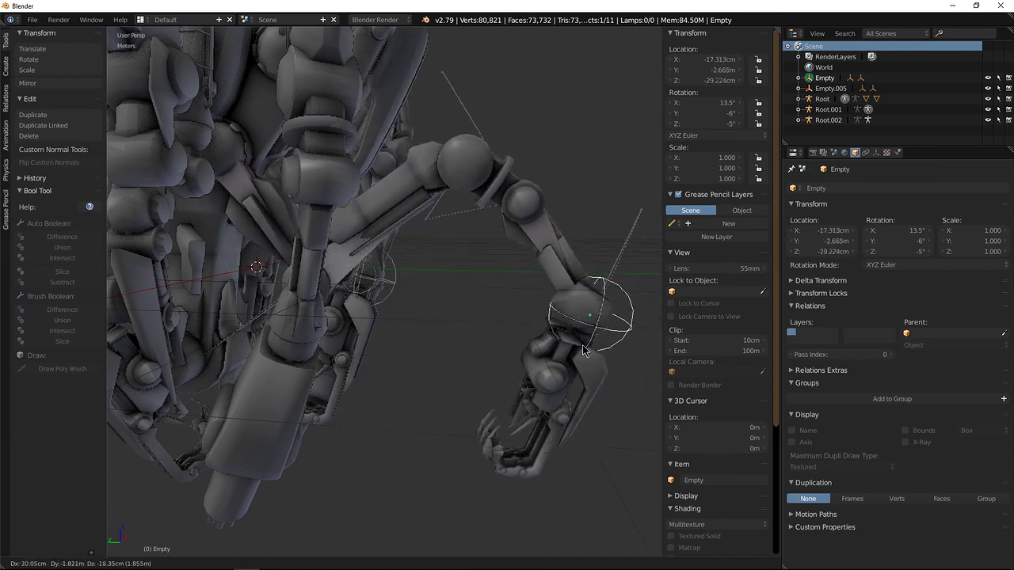
{"action": "left_click", "coordinate": [577, 361]}
{"action": "middle_click_drag", "start_coordinate": [577, 361], "coordinate": [420, 331]}
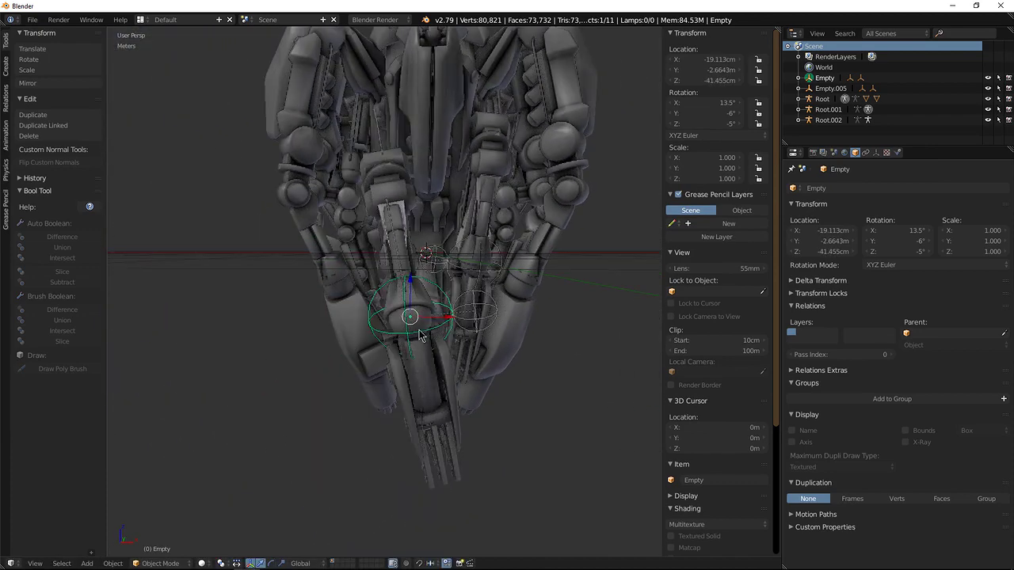
Test-rotate the Empty control in several directions to check how the robot hand follows, and undo the rotations and the preceding move
{"action": "key", "text": "r"}
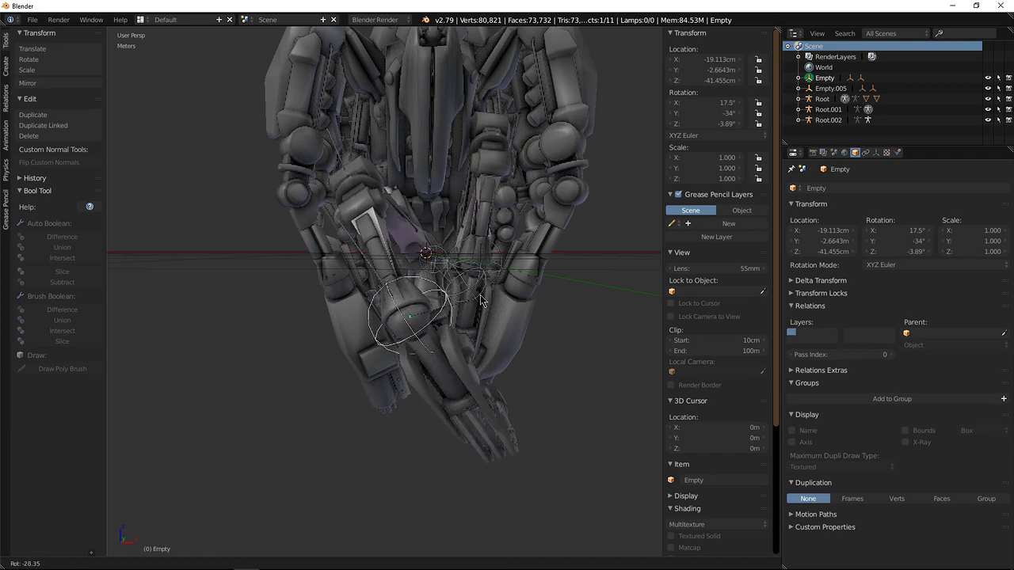
{"action": "left_click", "coordinate": [485, 366]}
{"action": "middle_click_drag", "start_coordinate": [485, 366], "coordinate": [477, 346]}
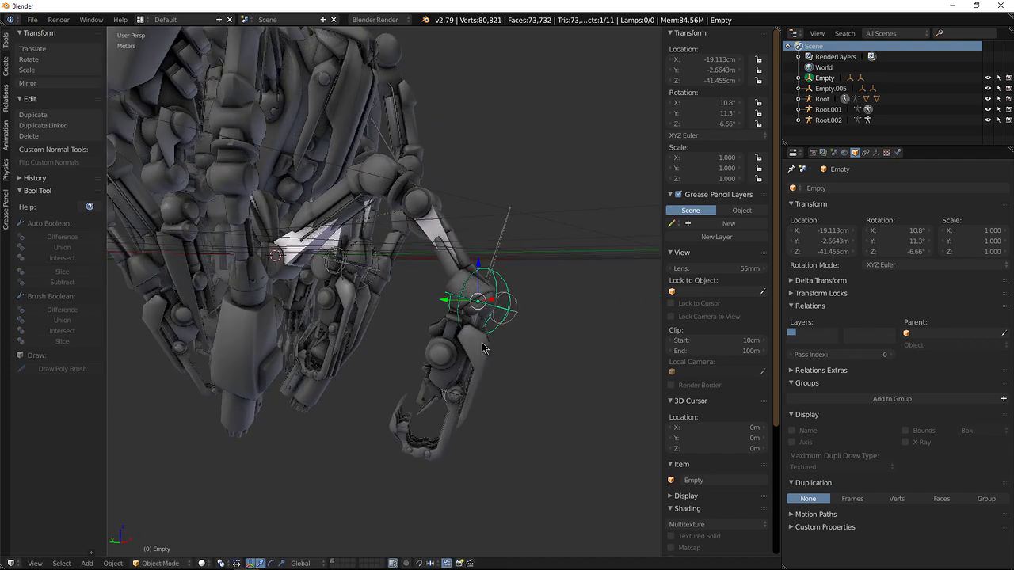
{"action": "key", "text": "r"}
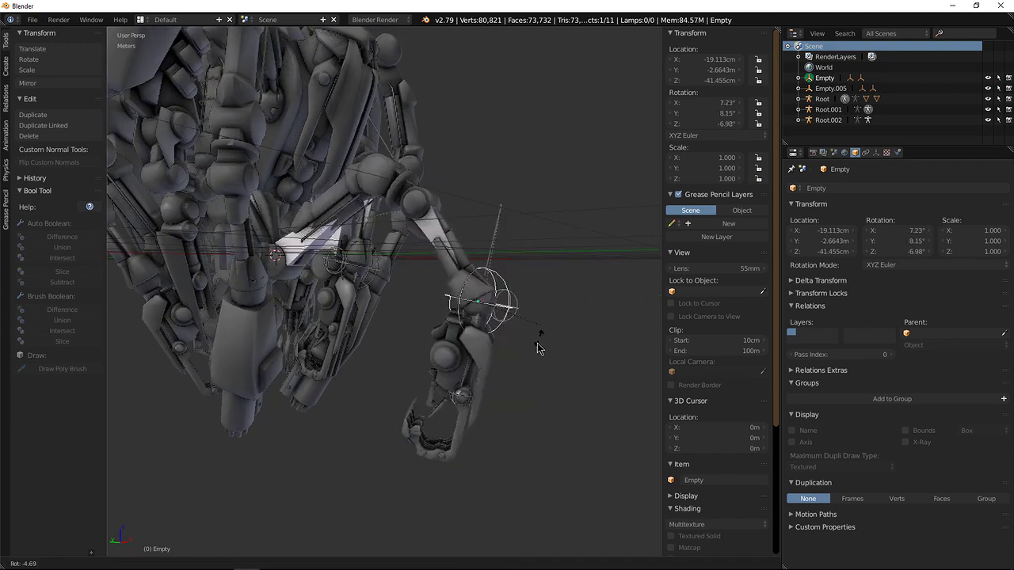
{"action": "left_click", "coordinate": [539, 310]}
{"action": "middle_click_drag", "start_coordinate": [538, 310], "coordinate": [428, 329]}
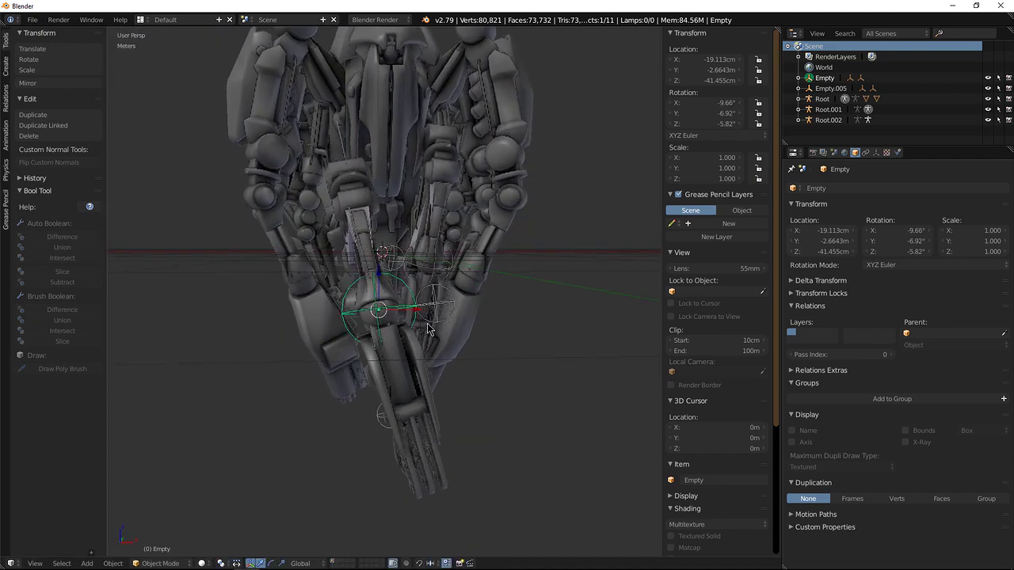
{"action": "middle_click_drag", "start_coordinate": [442, 364], "coordinate": [488, 336]}
{"action": "key", "text": "r"}
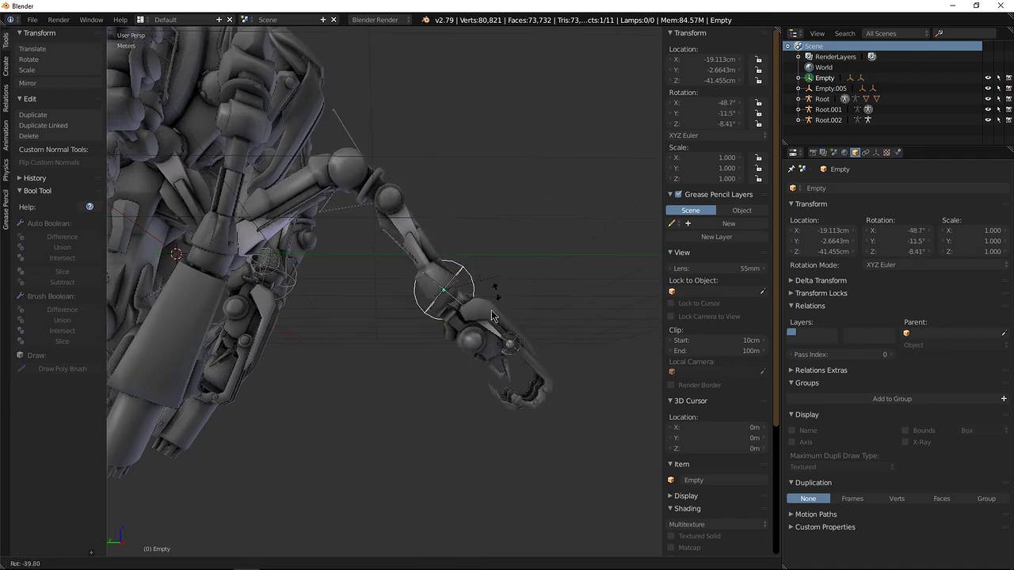
{"action": "left_click", "coordinate": [436, 366]}
{"action": "key", "text": "ctrl+z"}
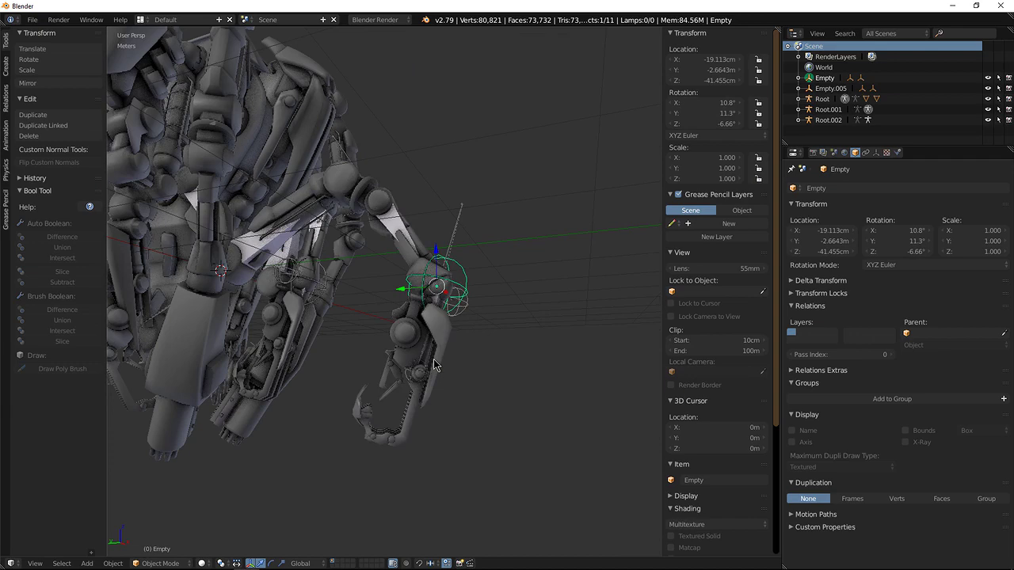
{"action": "key", "text": "g"}
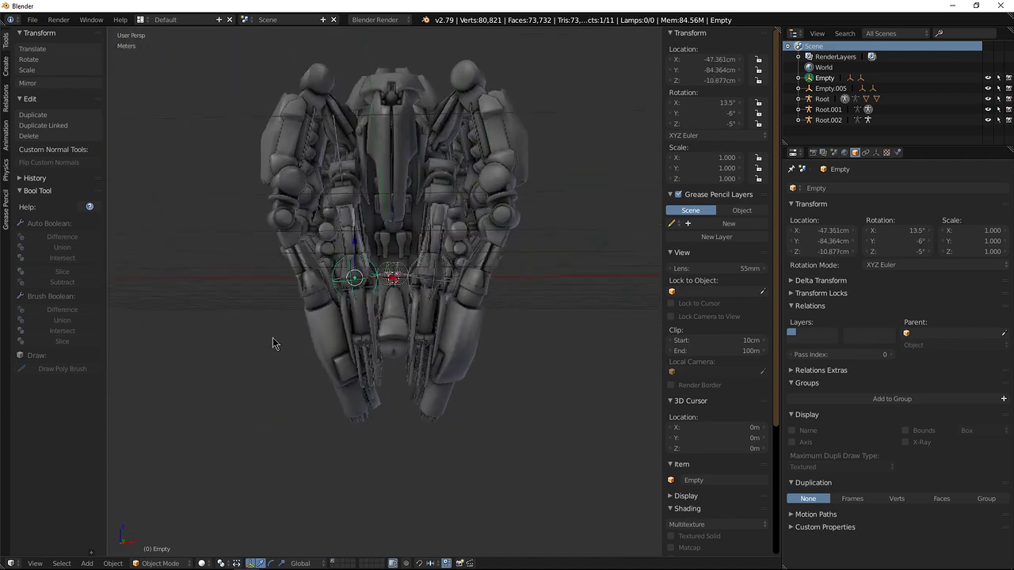
{"action": "left_click", "coordinate": [388, 357]}
Move the Empty control to about X -34 cm, Y -2.97 m, Z -65 cm and rotate it to about 25° on X
{"action": "middle_click_drag", "start_coordinate": [387, 356], "coordinate": [400, 335]}
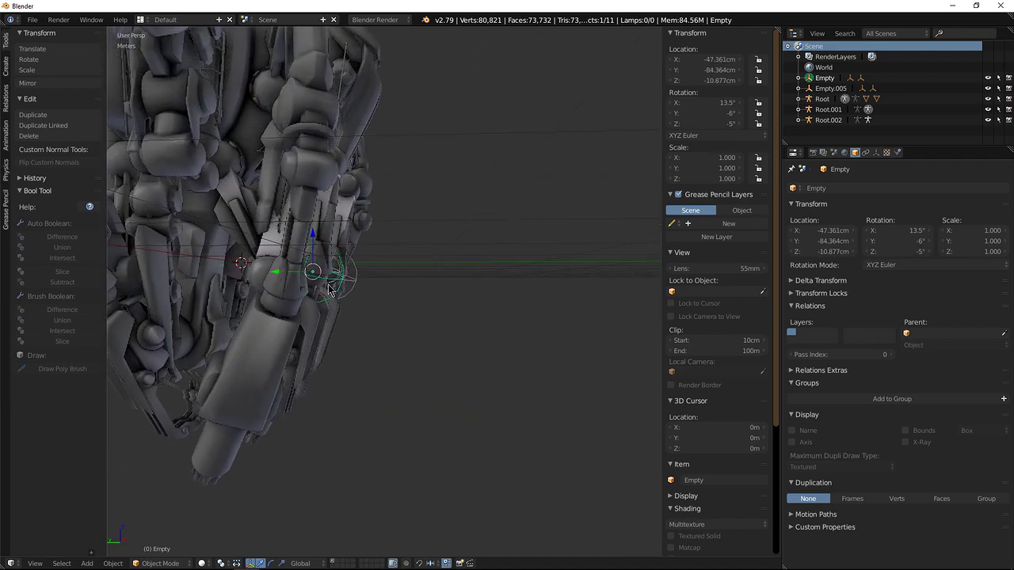
{"action": "key", "text": "g"}
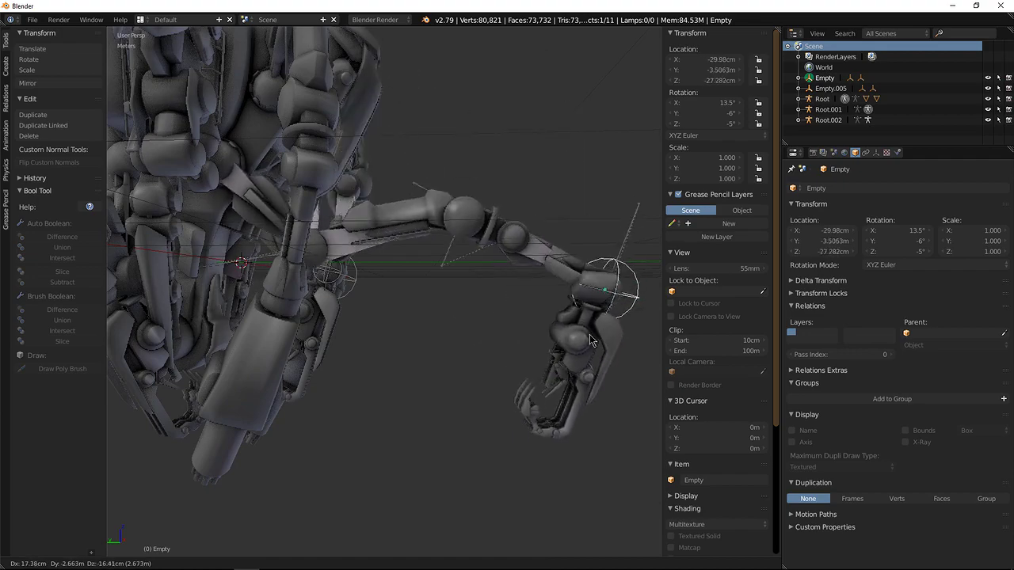
{"action": "left_click", "coordinate": [557, 339]}
{"action": "middle_click_drag", "start_coordinate": [557, 339], "coordinate": [522, 311]}
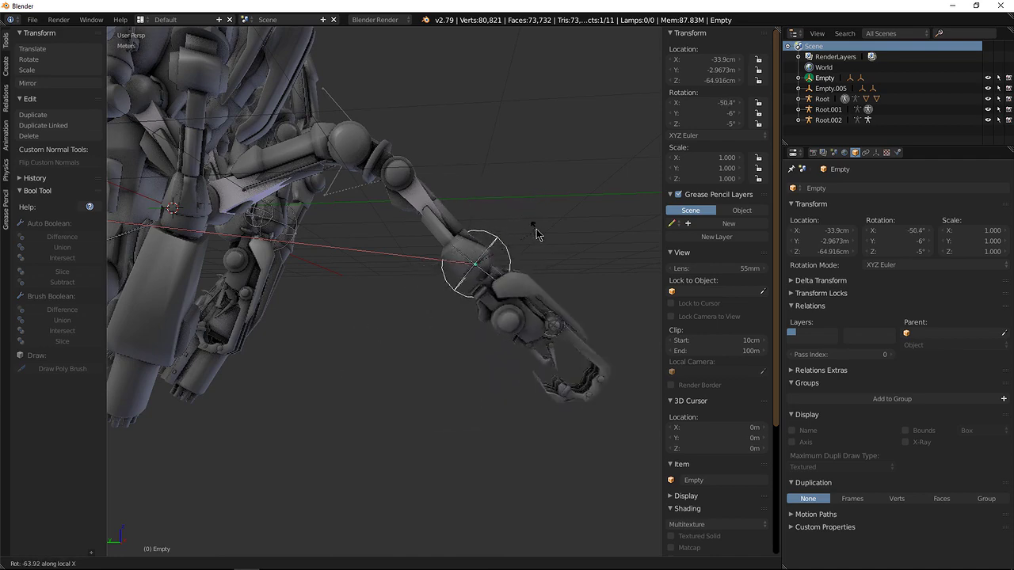
{"action": "left_click", "coordinate": [529, 335]}
{"action": "middle_click_drag", "start_coordinate": [527, 335], "coordinate": [378, 335]}
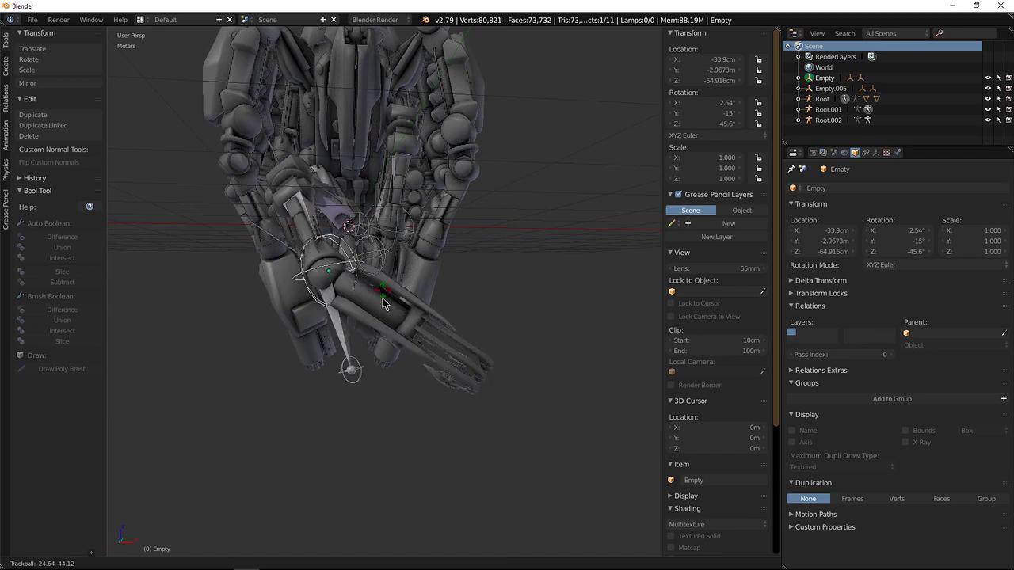
{"action": "middle_click_drag", "start_coordinate": [378, 332], "coordinate": [455, 326]}
Swing the robot arm with the Empty control and place it at about X -82 cm, Y -2.77 m, Z -78 cm
{"action": "key", "text": "g"}
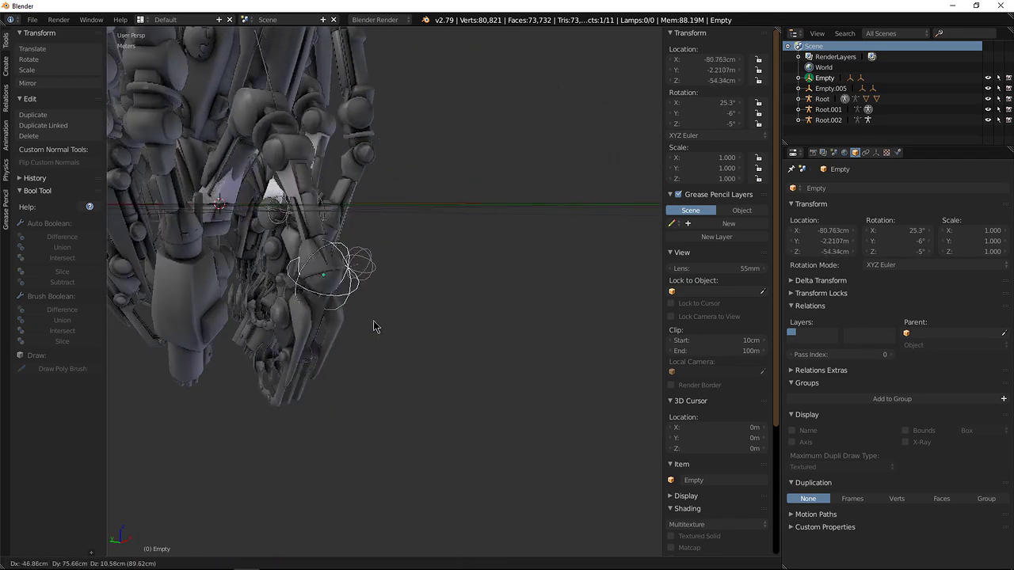
{"action": "left_click", "coordinate": [436, 362]}
{"action": "middle_click_drag", "start_coordinate": [437, 362], "coordinate": [360, 331]}
{"action": "key", "text": "g"}
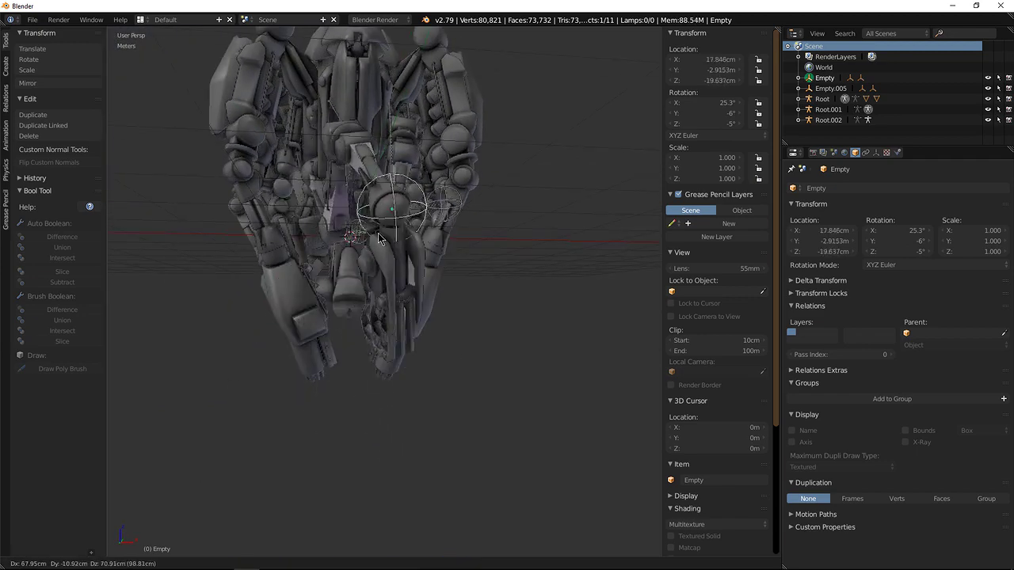
{"action": "left_click", "coordinate": [316, 315]}
{"action": "middle_click_drag", "start_coordinate": [363, 314], "coordinate": [401, 312]}
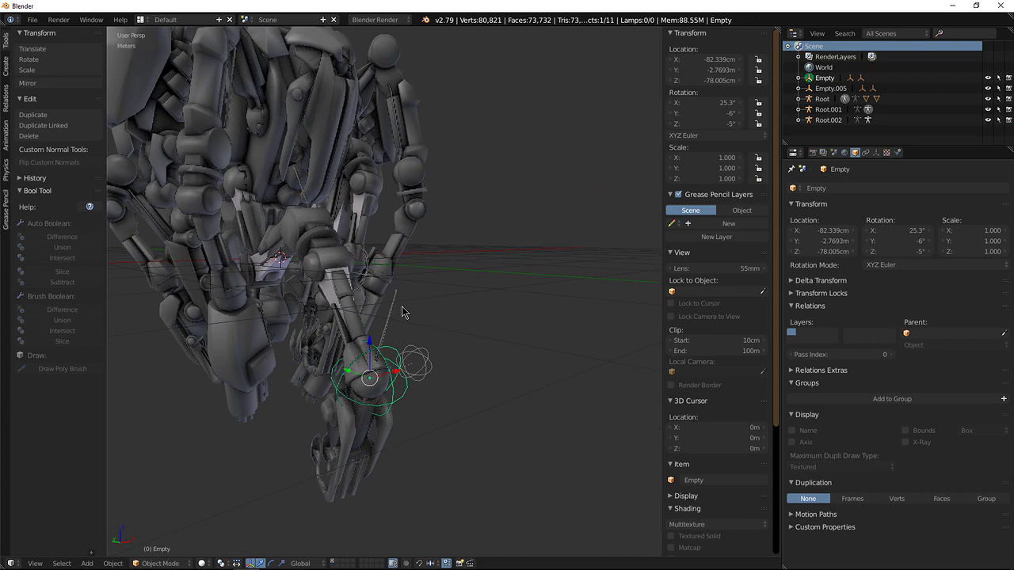
Examine the posed robot arm mesh and its joints from several angles
{"action": "middle_click_drag", "start_coordinate": [388, 290], "coordinate": [352, 316]}
{"action": "middle_click_drag", "start_coordinate": [332, 246], "coordinate": [261, 244]}
{"action": "middle_click_drag", "start_coordinate": [314, 316], "coordinate": [340, 304]}
{"action": "middle_click_drag", "start_coordinate": [392, 245], "coordinate": [350, 293]}
{"action": "middle_click_drag", "start_coordinate": [358, 333], "coordinate": [328, 328]}
{"action": "middle_click_drag", "start_coordinate": [369, 312], "coordinate": [315, 208], "text": "shift"}
{"action": "middle_click_drag", "start_coordinate": [309, 309], "coordinate": [444, 296]}
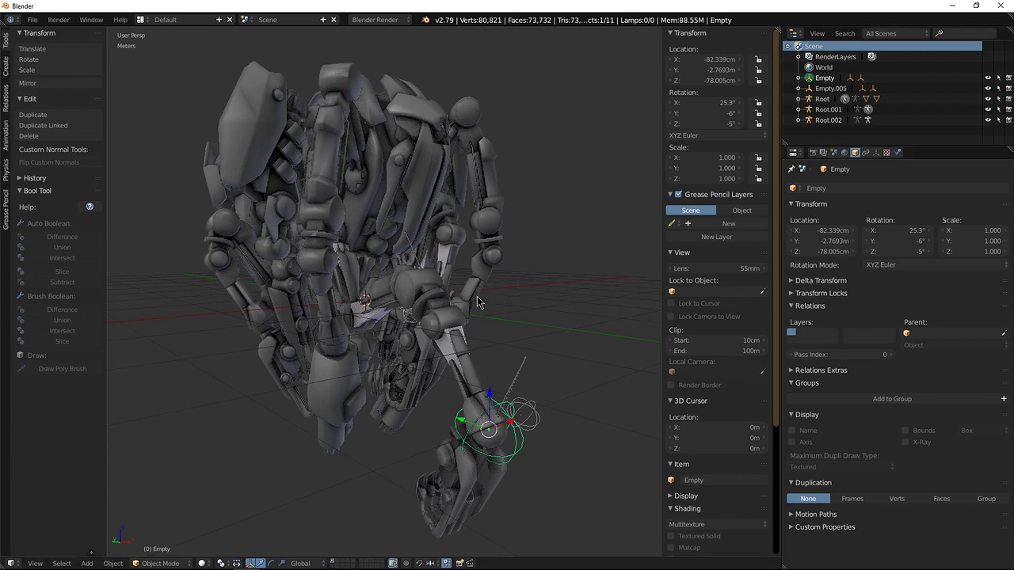
{"action": "mouse_move", "coordinate": [422, 289]}
{"action": "middle_mouse_down"}
{"action": "mouse_move", "coordinate": [422, 304]}
{"action": "mouse_move", "coordinate": [411, 297]}
{"action": "middle_mouse_up"}
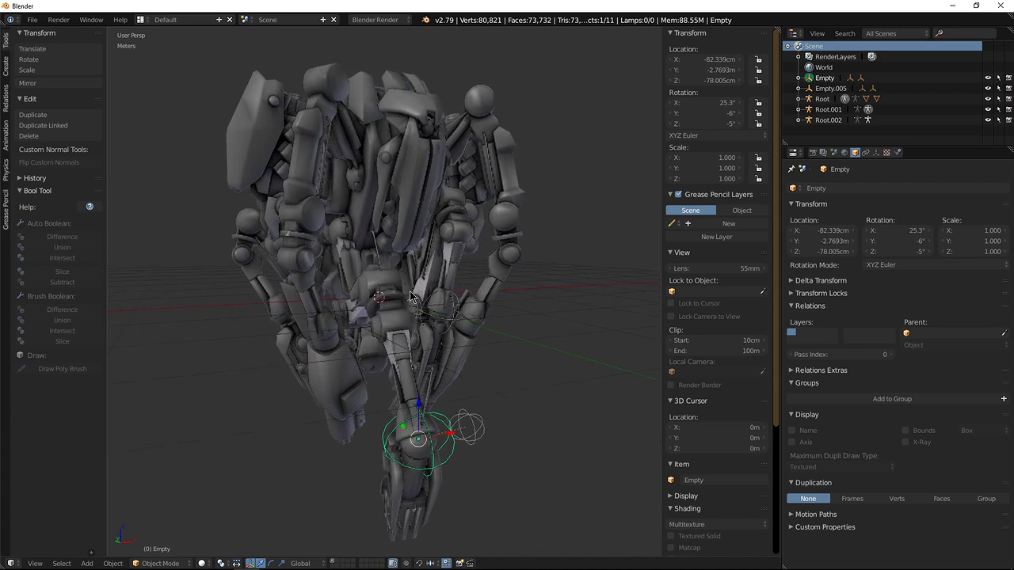
{"action": "mouse_move", "coordinate": [412, 295]}
{"action": "middle_mouse_down"}
{"action": "mouse_move", "coordinate": [364, 285]}
{"action": "mouse_move", "coordinate": [369, 300]}
{"action": "mouse_move", "coordinate": [369, 290]}
{"action": "mouse_move", "coordinate": [412, 291]}
{"action": "middle_mouse_up"}
{"action": "middle_click_drag", "start_coordinate": [460, 315], "coordinate": [402, 309]}
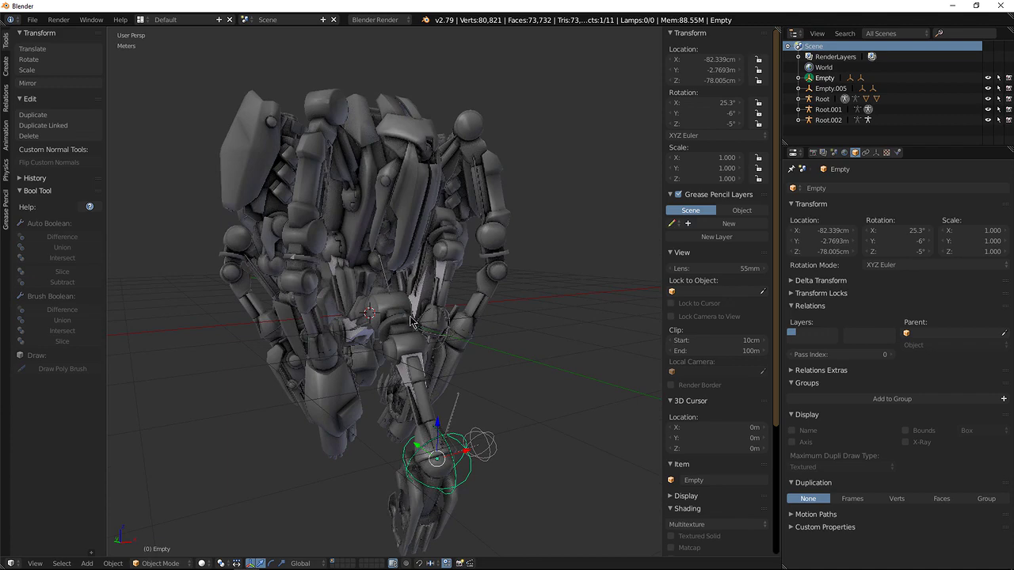
Hide the inner mesh SK_Infil1_Death_Blossom.001 to expose the armatures, and put the Root armature in Object Mode
{"action": "key", "text": "a"}
{"action": "right_click", "coordinate": [414, 202]}
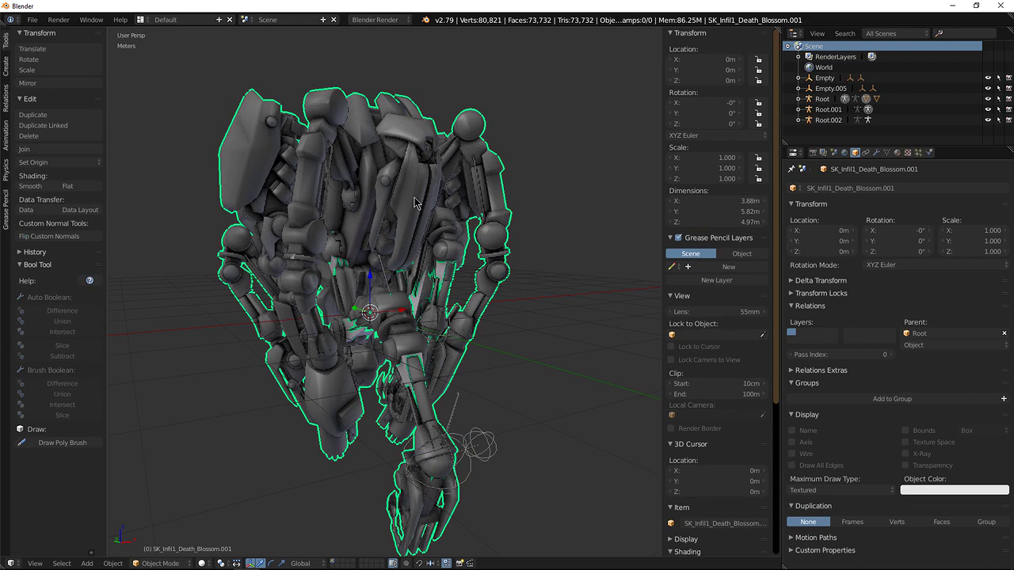
{"action": "key", "text": "Delete"}
{"action": "right_click", "coordinate": [328, 214]}
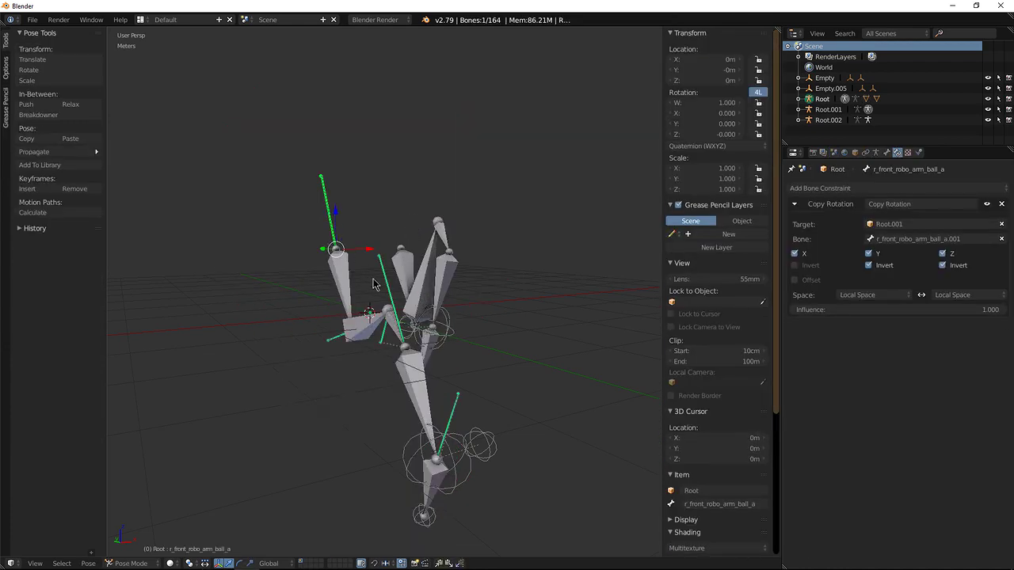
{"action": "middle_click_drag", "start_coordinate": [370, 279], "coordinate": [408, 284]}
{"action": "key", "text": "ctrl+Tab"}
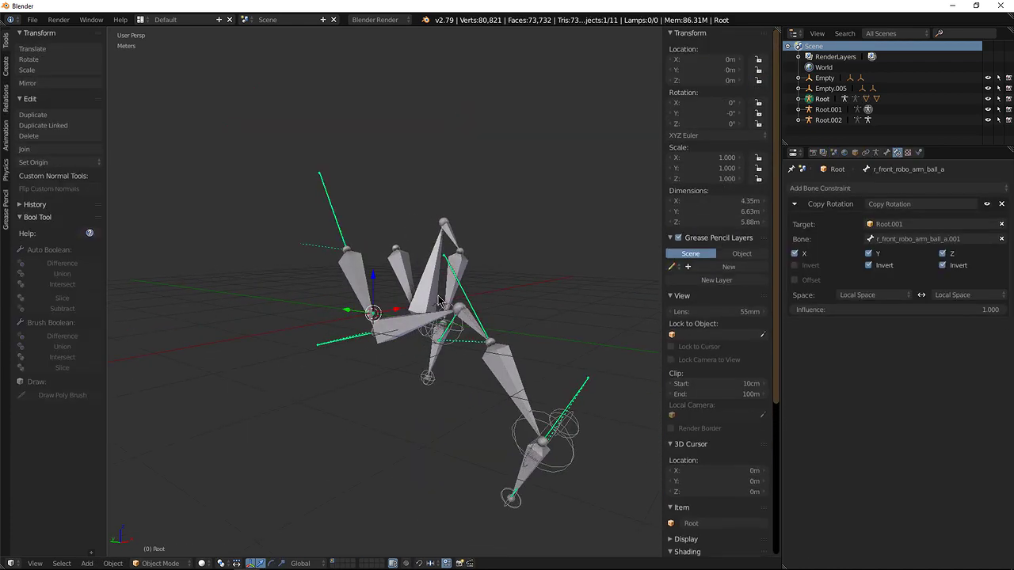
Unhide all hidden objects, and hide the outer mesh SK_Infil1_Death_Blossom.002 again
{"action": "key", "text": "alt+h"}
{"action": "mouse_move", "coordinate": [419, 315]}
{"action": "middle_mouse_down"}
{"action": "mouse_move", "coordinate": [403, 325]}
{"action": "mouse_move", "coordinate": [420, 323]}
{"action": "middle_mouse_up"}
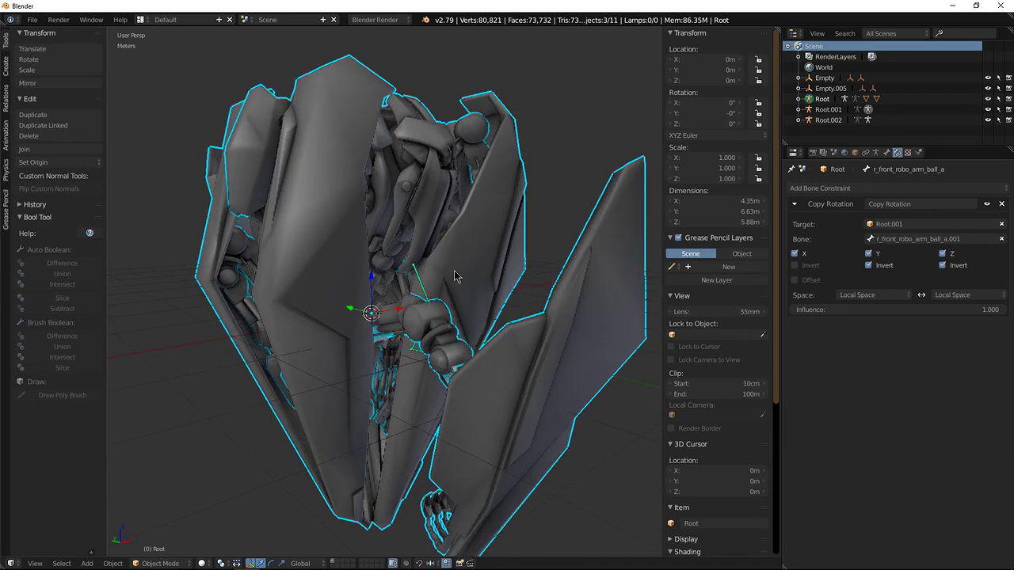
{"action": "key", "text": "h"}
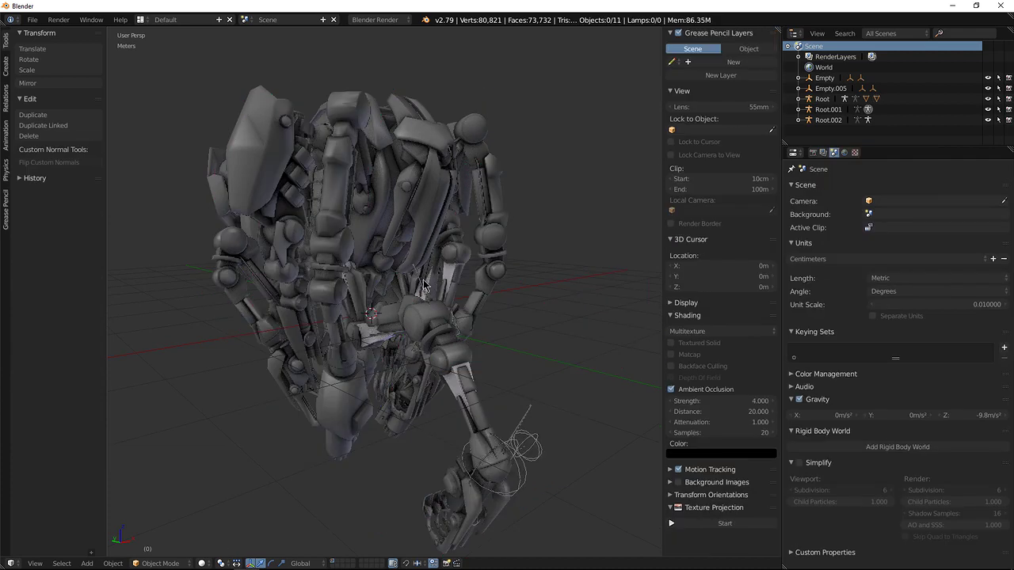
Select all bones of the Root armature in Pose Mode and compare the pose with its Edit Mode rest position
{"action": "right_click", "coordinate": [419, 283]}
{"action": "middle_click_drag", "start_coordinate": [374, 312], "coordinate": [412, 309]}
{"action": "key", "text": "ctrl+Tab"}
{"action": "key", "text": "a"}
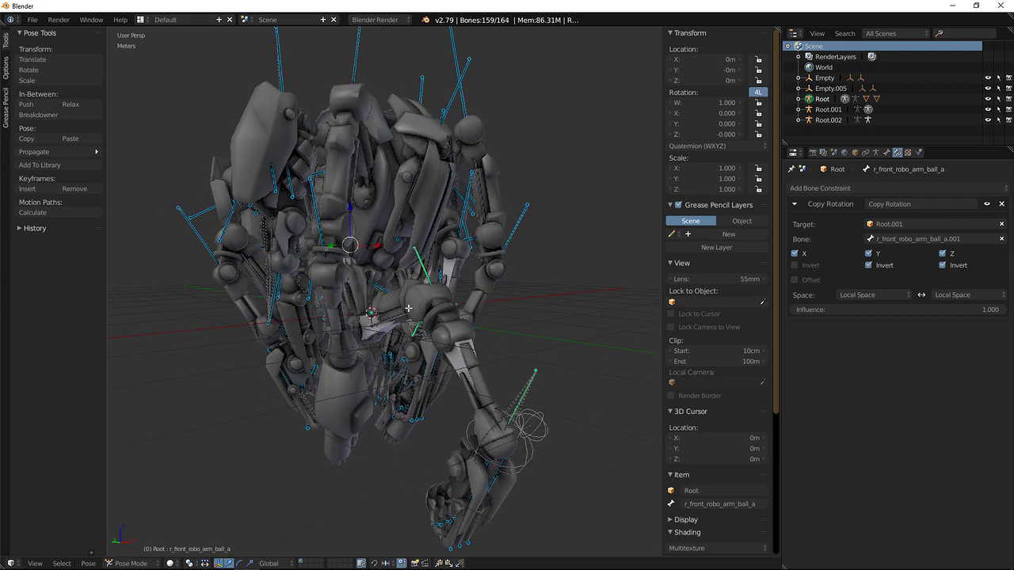
{"action": "key", "text": "Tab"}
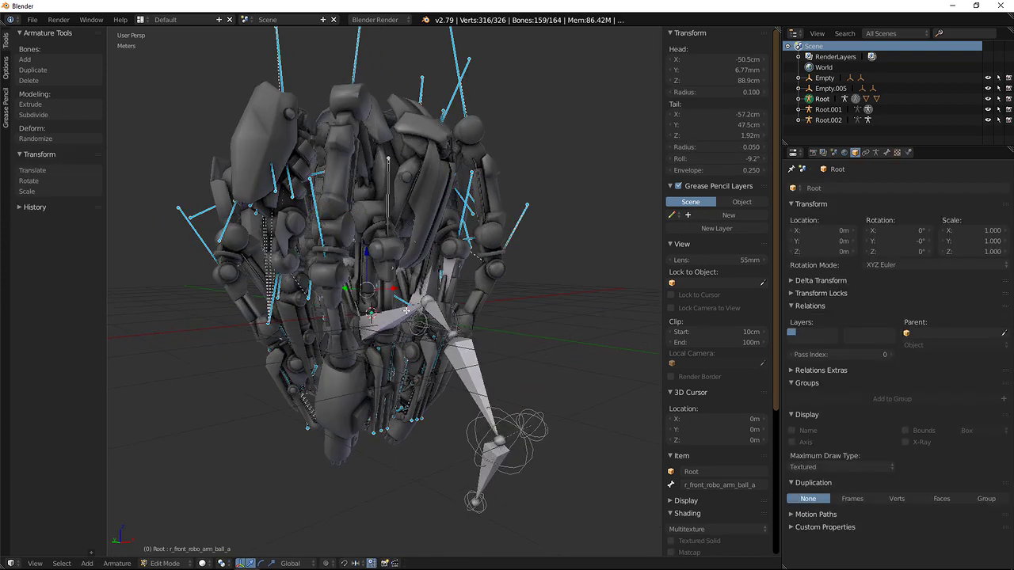
{"action": "key", "text": "Tab"}
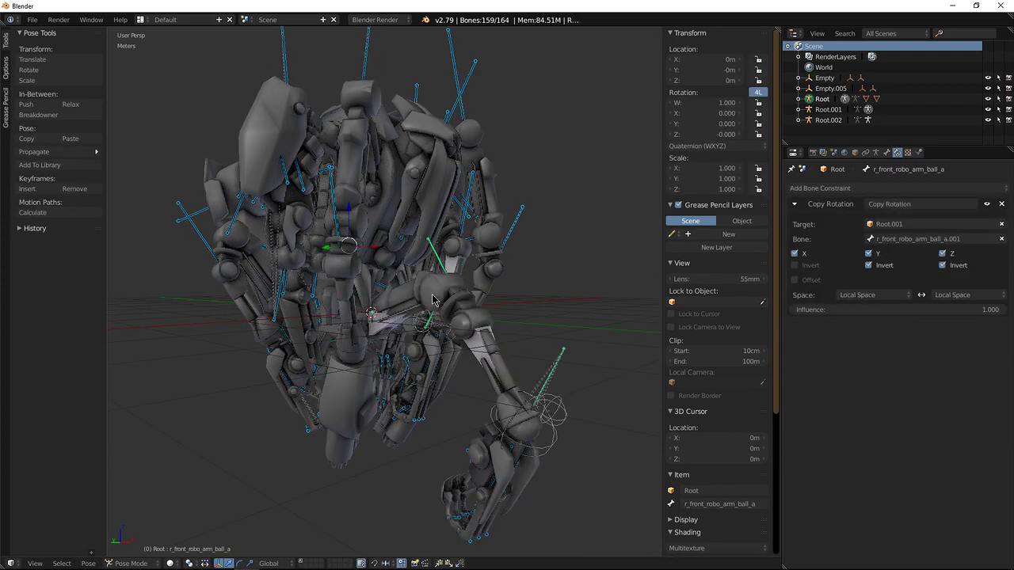
{"action": "middle_click_drag", "start_coordinate": [403, 281], "coordinate": [383, 258]}
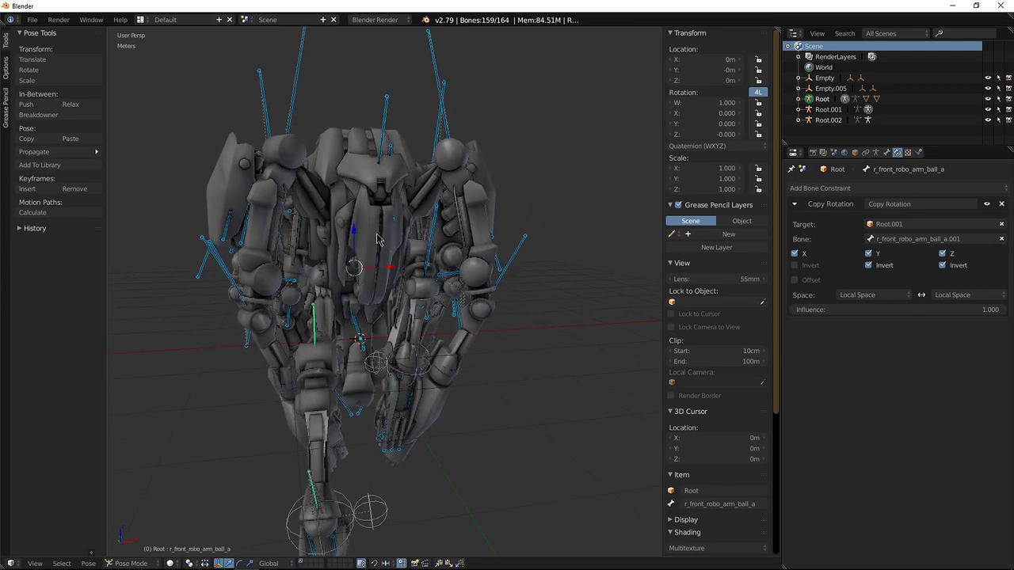
Select the Empty control in Object Mode and move it to about X -1.10 m, Y -2.71 m, Z -80 cm
{"action": "right_click", "coordinate": [374, 234]}
{"action": "right_click", "coordinate": [360, 154]}
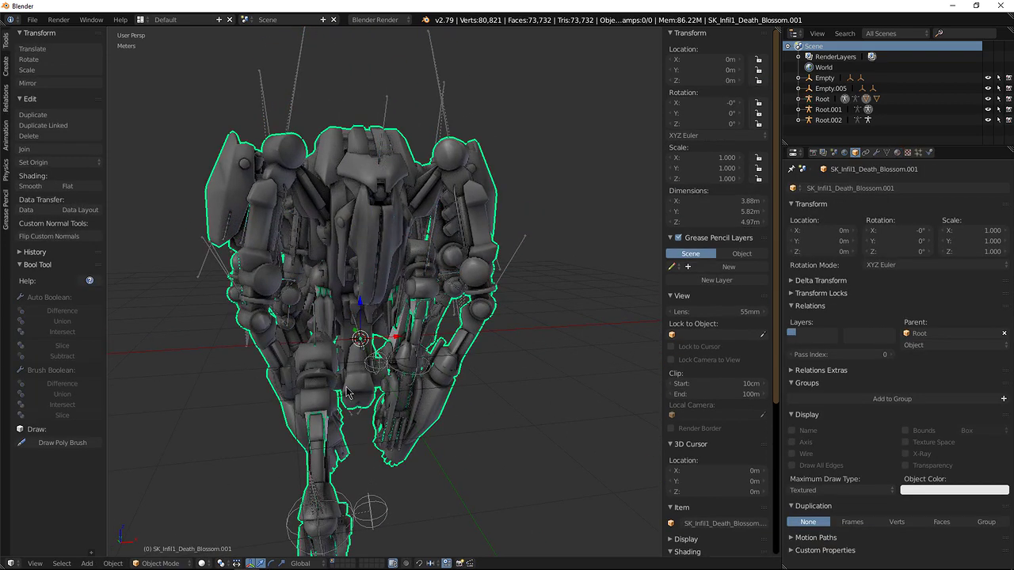
{"action": "right_click", "coordinate": [352, 499]}
{"action": "middle_click_drag", "start_coordinate": [353, 499], "coordinate": [359, 365], "text": "shift"}
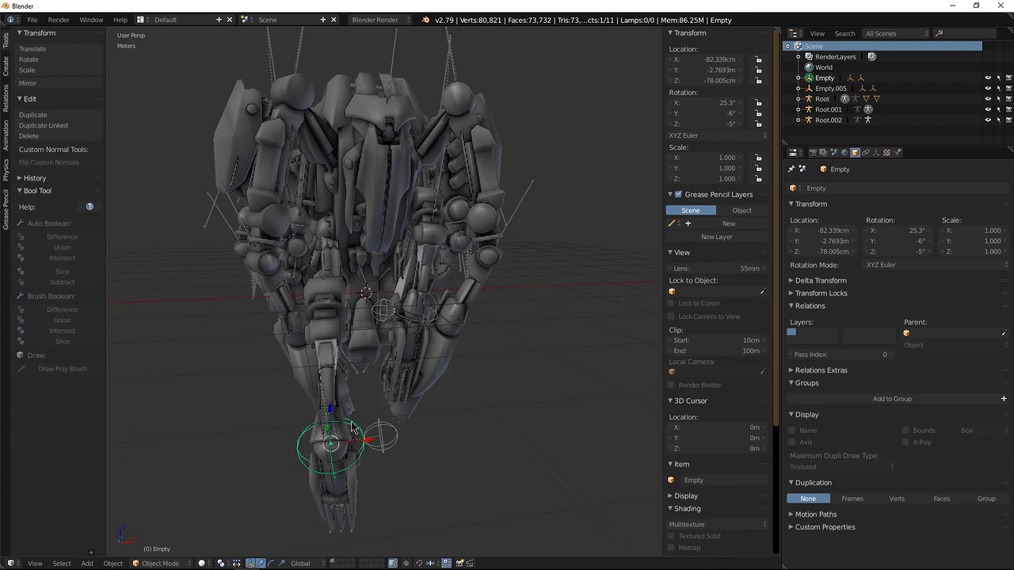
{"action": "key", "text": "g"}
{"action": "left_click", "coordinate": [317, 447]}
{"action": "middle_click_drag", "start_coordinate": [375, 320], "coordinate": [378, 348]}
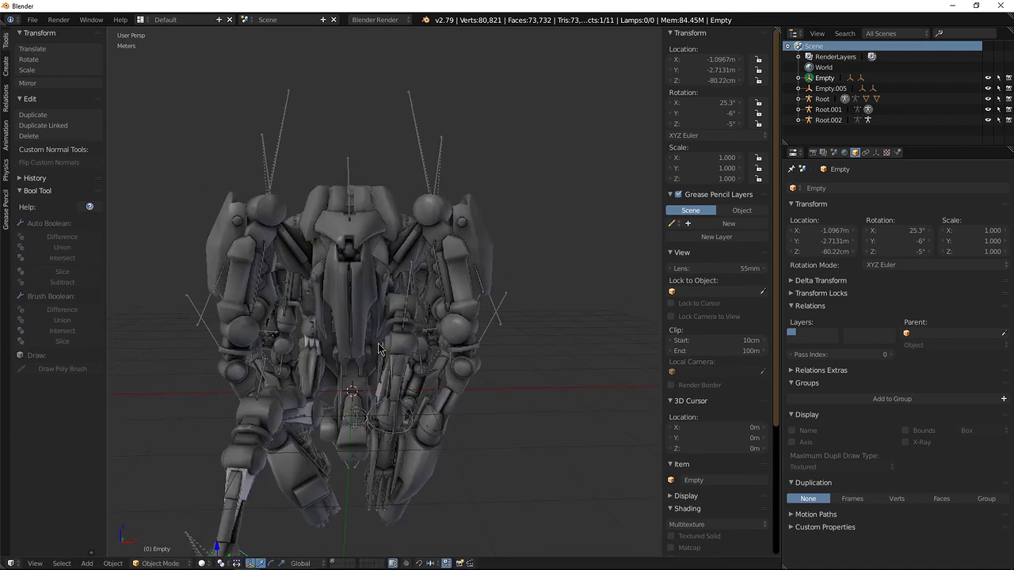
Select the Root armature, check its bones in Pose Mode, and return to Object Mode
{"action": "right_click", "coordinate": [285, 138]}
{"action": "key", "text": "ctrl+Tab"}
{"action": "middle_click_drag", "start_coordinate": [355, 285], "coordinate": [388, 239]}
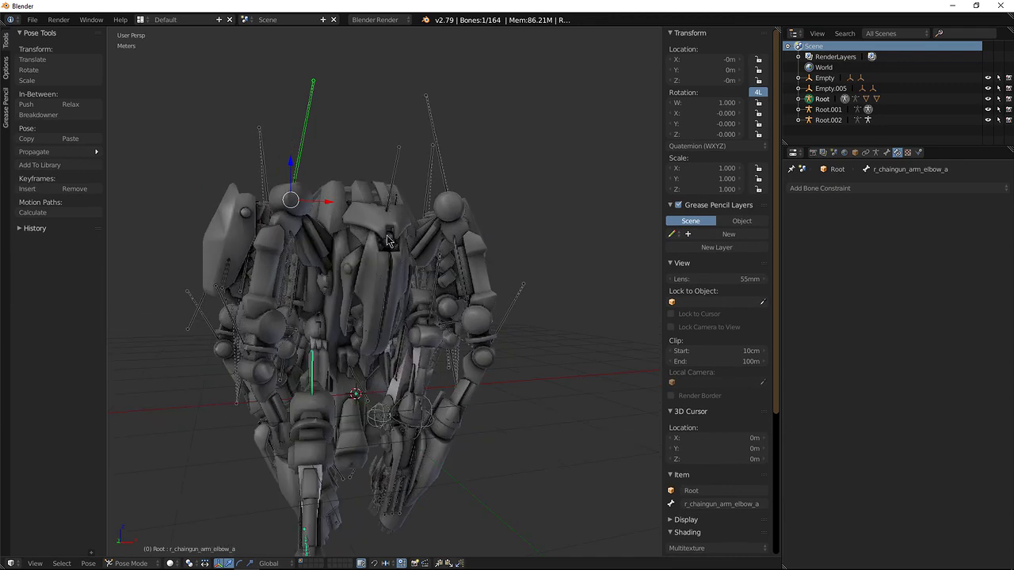
{"action": "key", "text": "ctrl+Tab"}
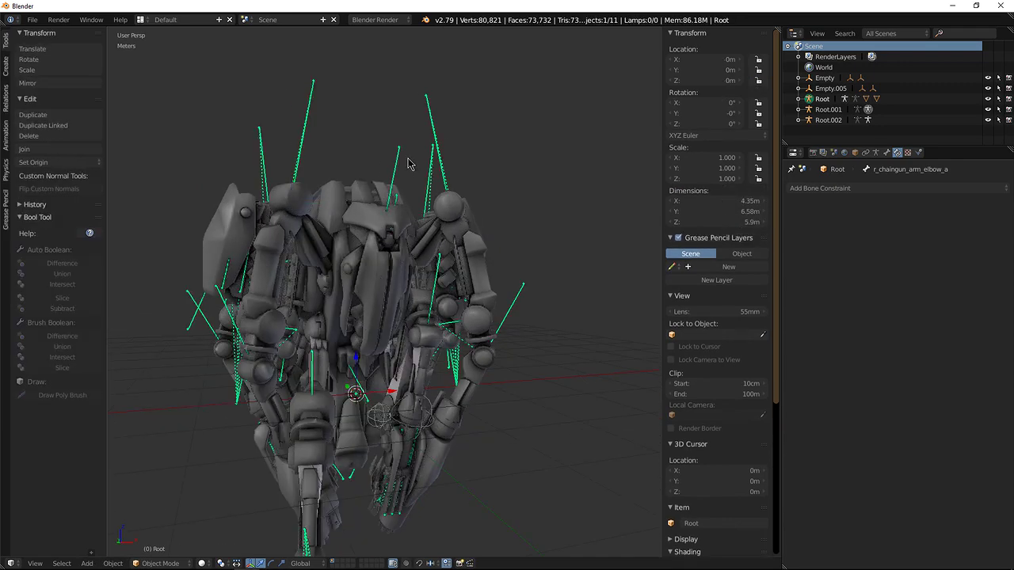
{"action": "middle_click_drag", "start_coordinate": [421, 293], "coordinate": [398, 301]}
Hide the mesh SK_Infil1_Death_Blossom.001 and isolate the Root armature by hiding all other objects
{"action": "right_click", "coordinate": [342, 236]}
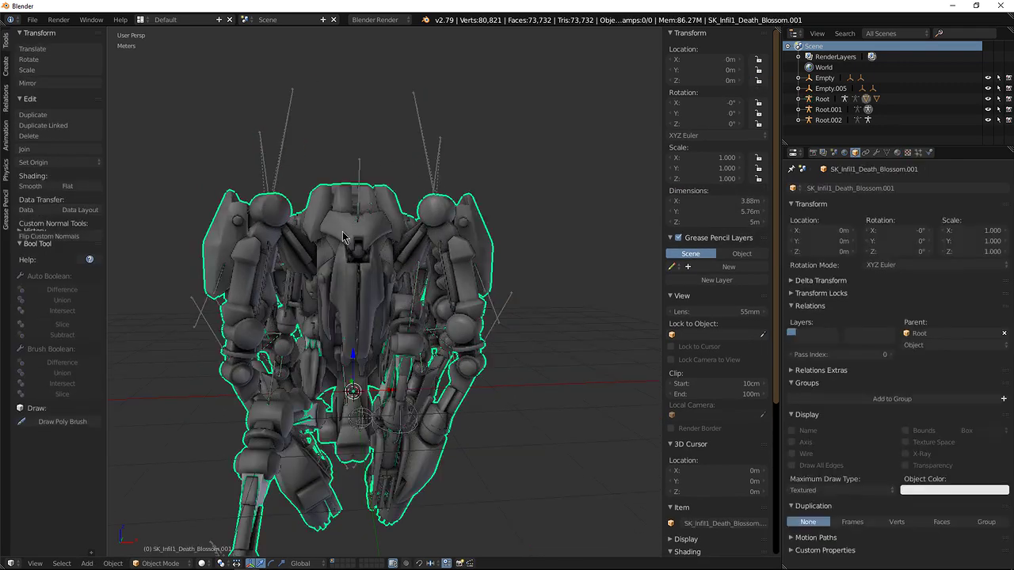
{"action": "key", "text": "h"}
{"action": "right_click", "coordinate": [365, 212]}
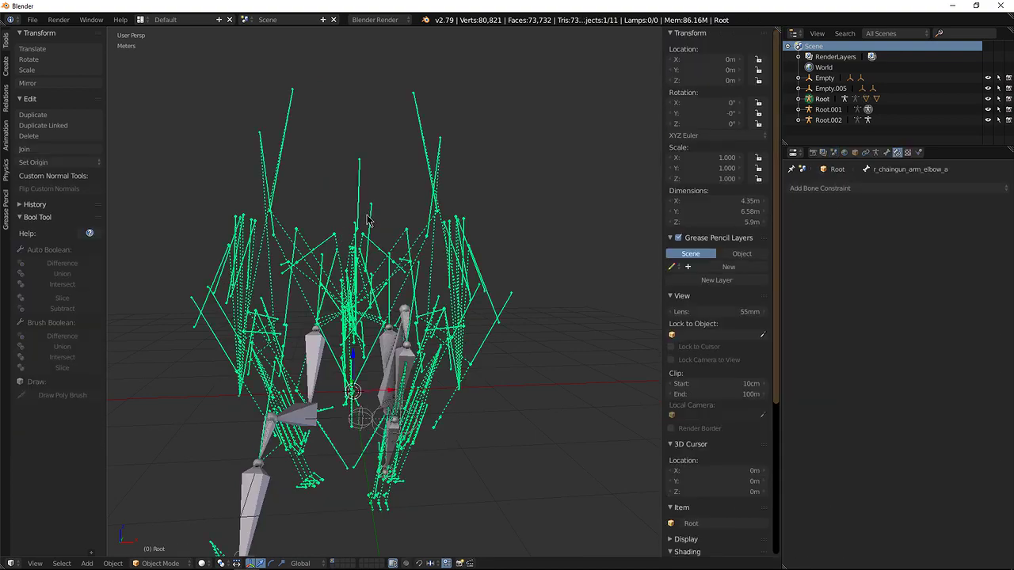
{"action": "middle_click_drag", "start_coordinate": [381, 273], "coordinate": [430, 251]}
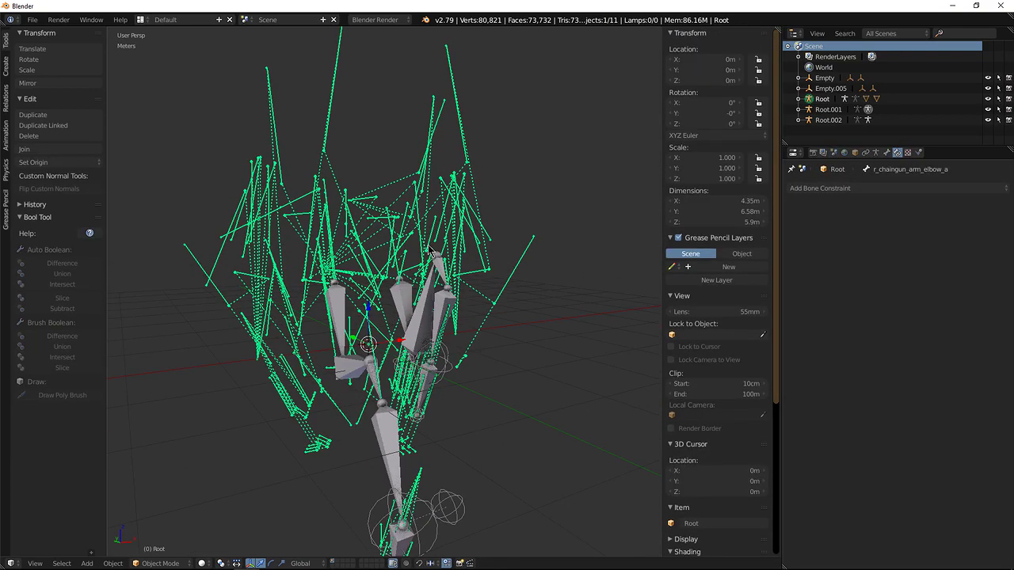
{"action": "key", "text": "shift+h"}
{"action": "key", "text": "a"}
{"action": "scroll", "coordinate": [420, 294], "scroll_direction": "down", "scroll_amount": 4}
{"action": "scroll", "coordinate": [420, 295], "scroll_direction": "up", "scroll_amount": 3}
{"action": "middle_click_drag", "start_coordinate": [420, 294], "coordinate": [395, 300]}
{"action": "key", "text": "a"}
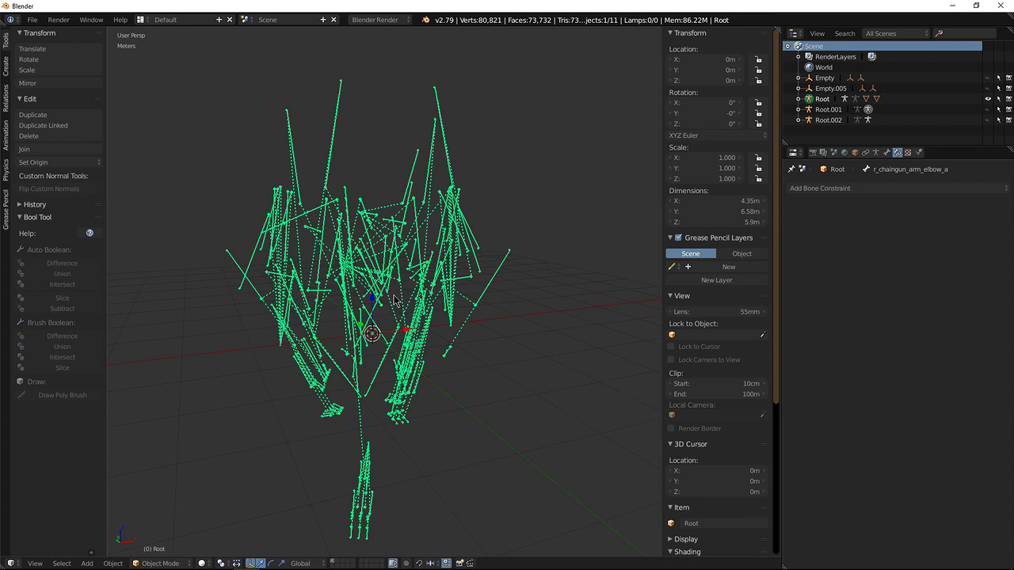
Start an FBX export and choose E:\TEMP as its destination folder
{"action": "key", "text": "ctrl+e"}
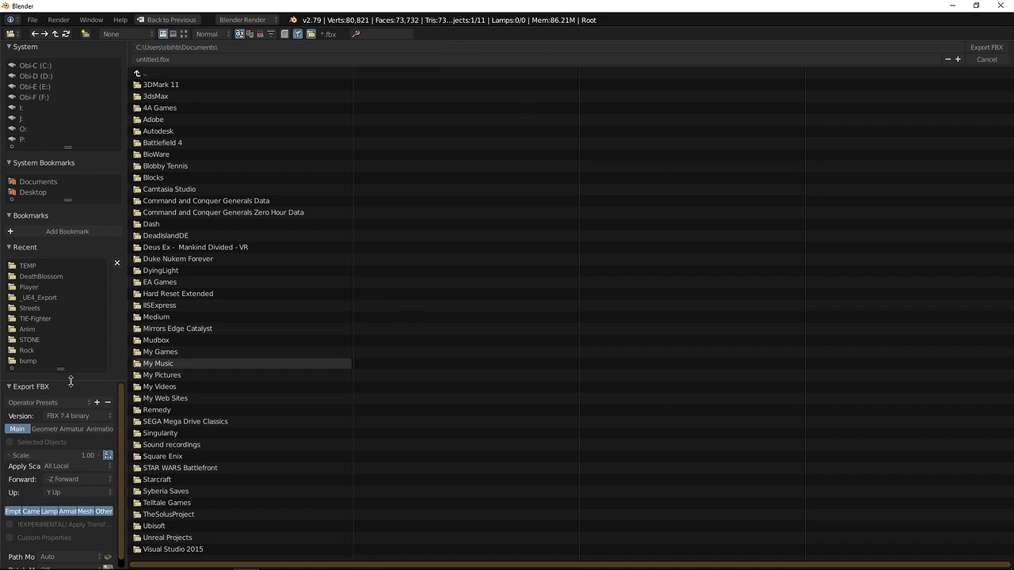
{"action": "left_click_drag", "start_coordinate": [78, 358], "coordinate": [84, 319]}
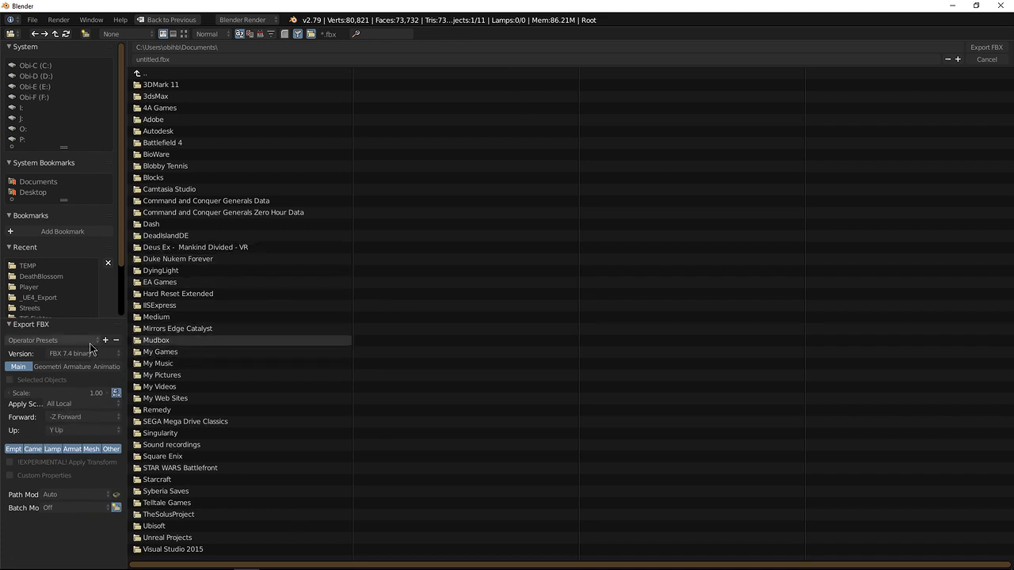
{"action": "left_click", "coordinate": [37, 87]}
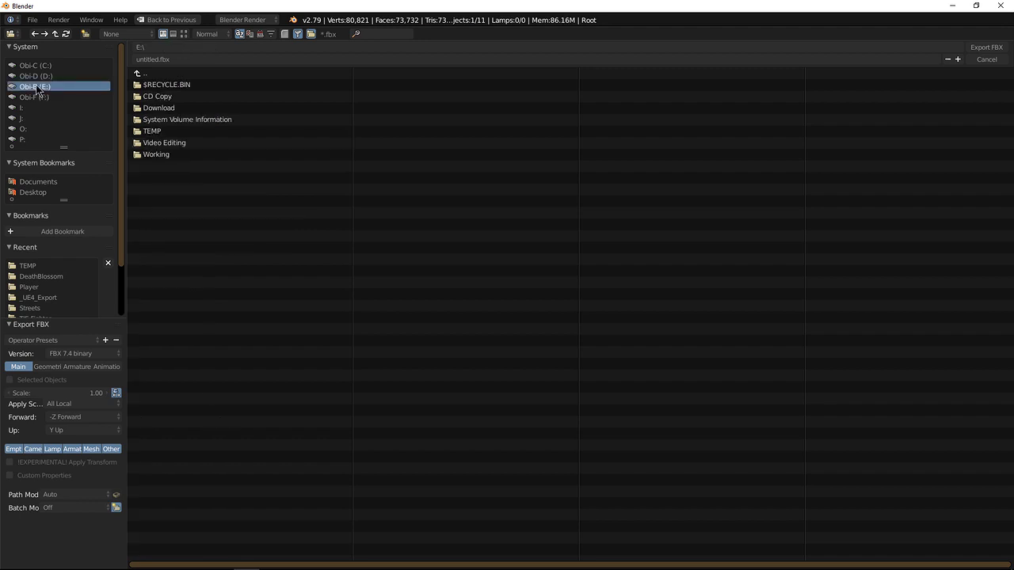
{"action": "left_click", "coordinate": [158, 131]}
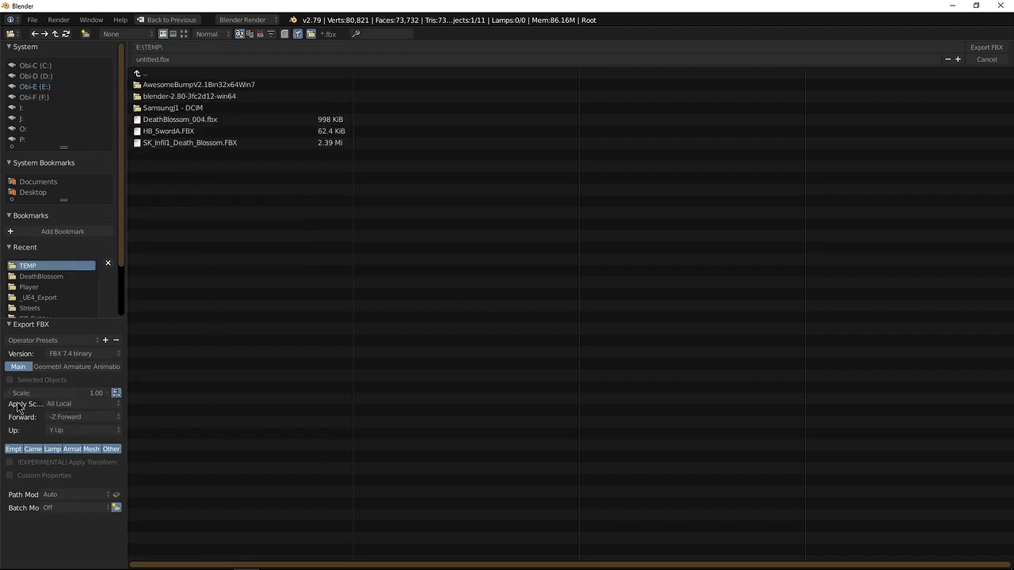
Export only the selected armature over DeathBlossom_004.fbx, with NLA Strips and All Actions disabled in the animation settings
{"action": "left_click", "coordinate": [8, 381]}
{"action": "left_click", "coordinate": [105, 370]}
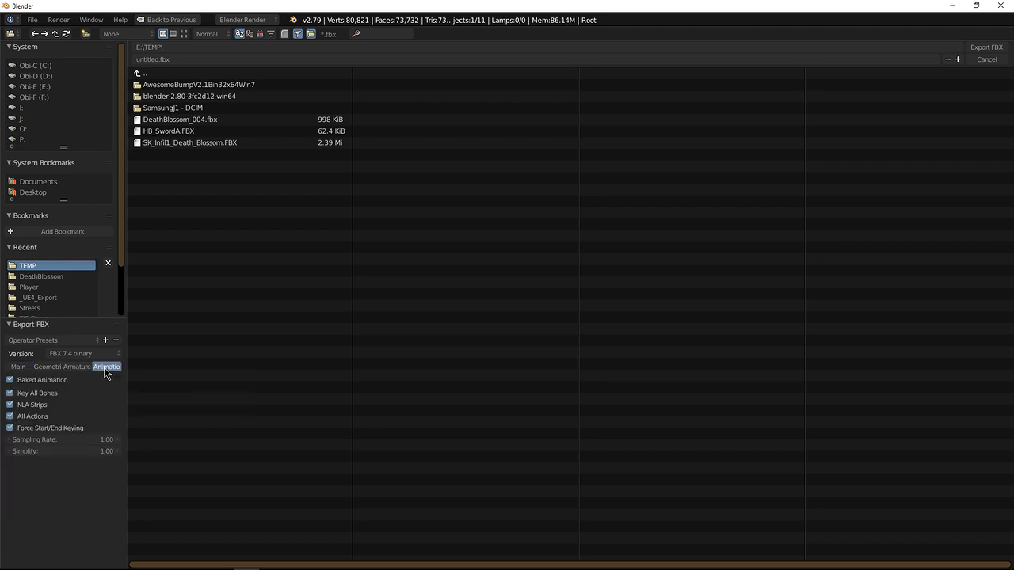
{"action": "left_click_drag", "start_coordinate": [14, 407], "coordinate": [15, 423]}
{"action": "left_click", "coordinate": [202, 121]}
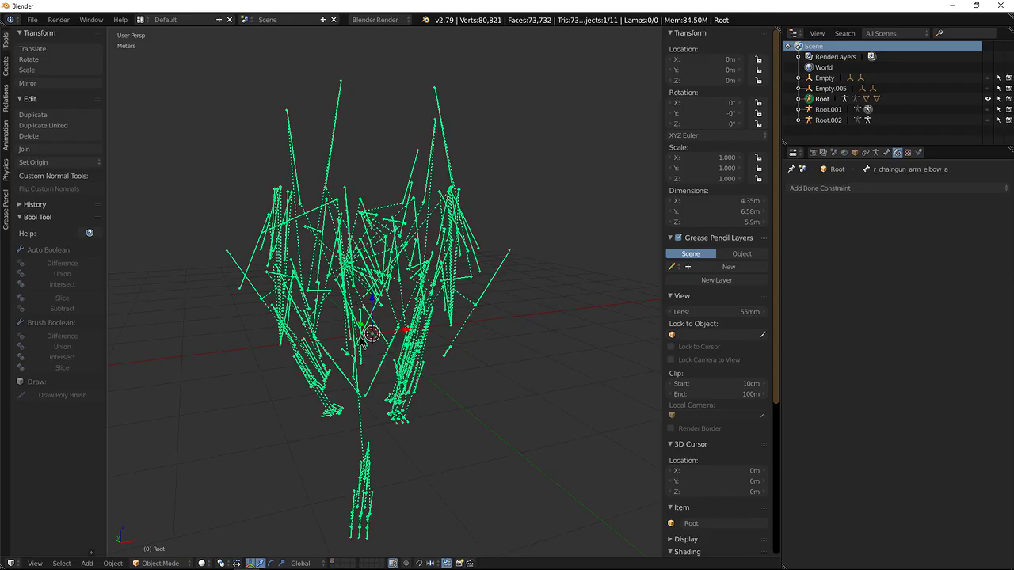
Switch to Unreal Editor and reimport the DeathBlossom_004 animation in the Death_Blossom Animation folder, dismissing the message log
{"action": "middle_click_drag", "start_coordinate": [364, 339], "coordinate": [417, 346]}
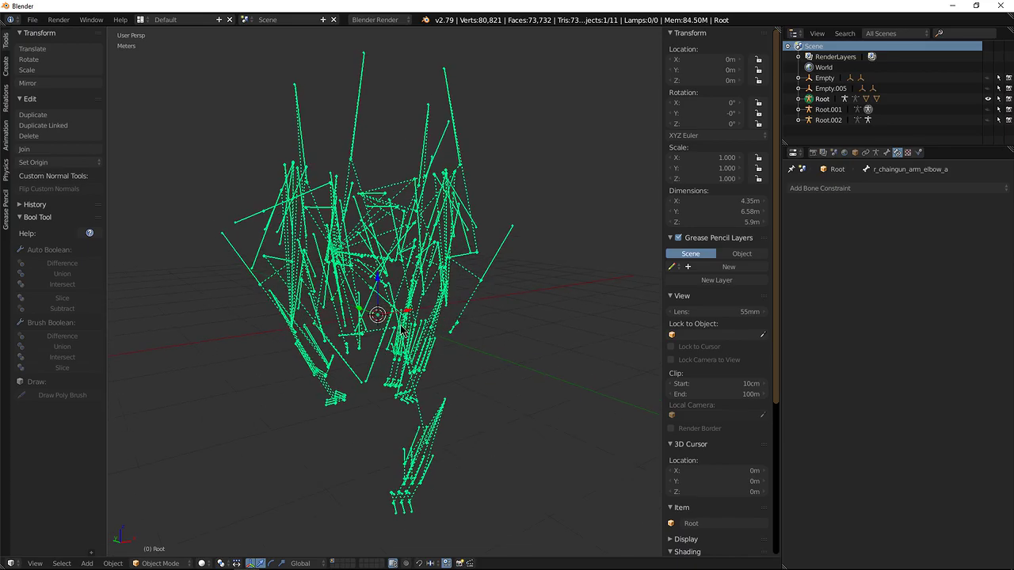
{"action": "key", "text": "alt+Tab"}
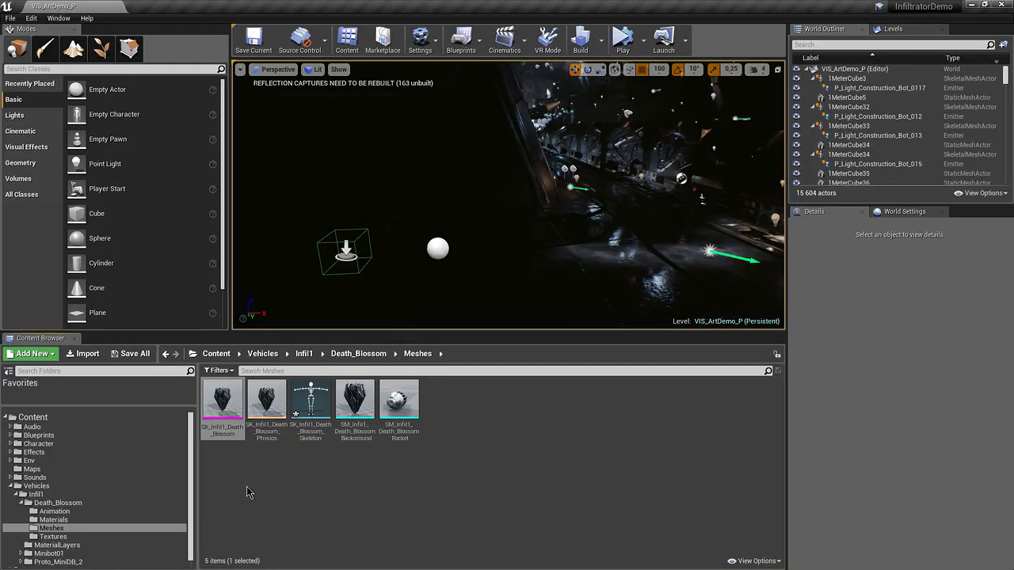
{"action": "left_click", "coordinate": [80, 511]}
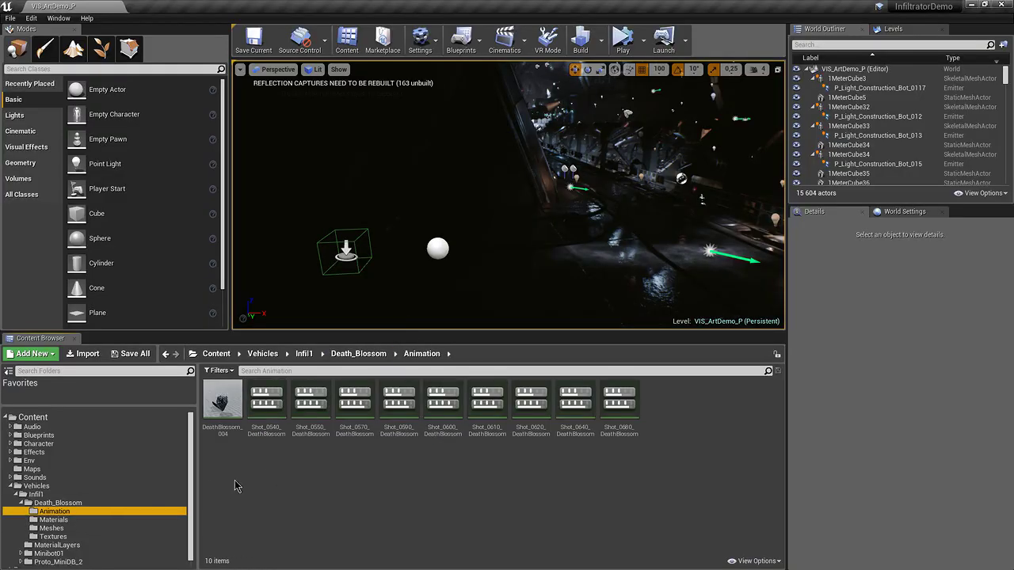
{"action": "right_click", "coordinate": [222, 398]}
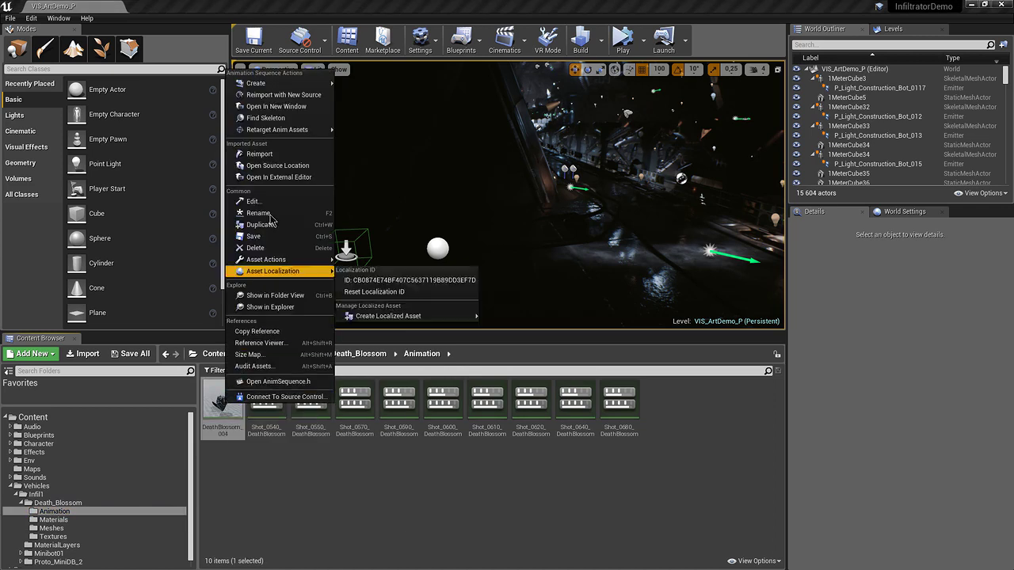
{"action": "left_click", "coordinate": [264, 157]}
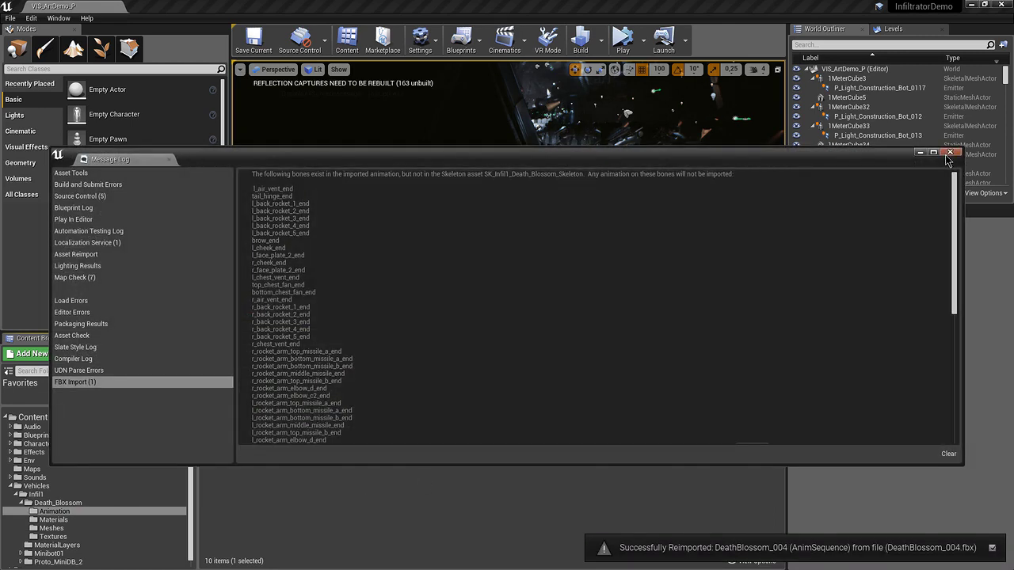
{"action": "left_click", "coordinate": [950, 155]}
{"action": "left_click", "coordinate": [272, 504]}
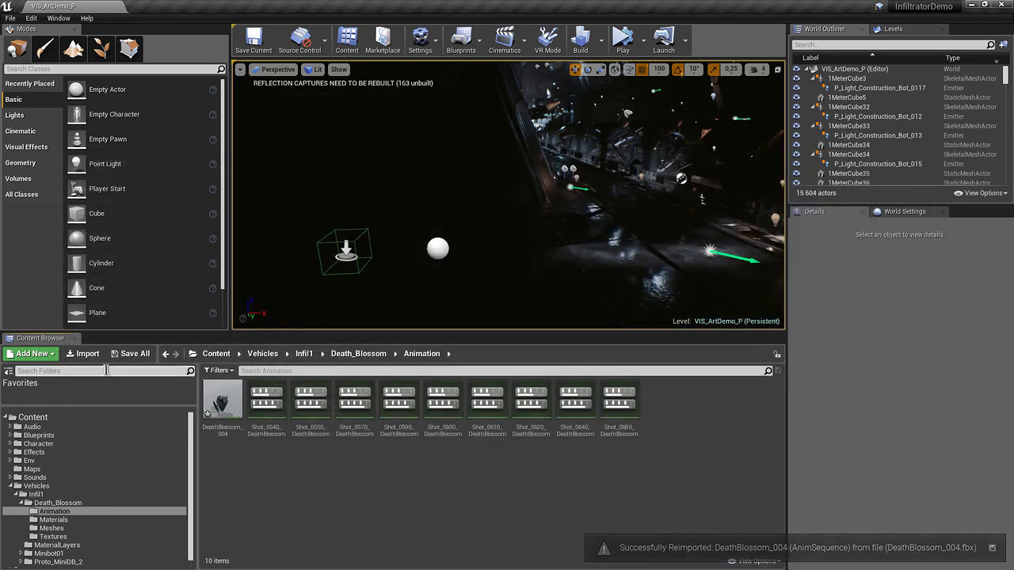
Import DeathBlossom_004.fbx from E:\TEMP over the existing asset using SK_Infil1_Death_Blossom_Skeleton, and dismiss the message log
{"action": "left_click", "coordinate": [79, 360]}
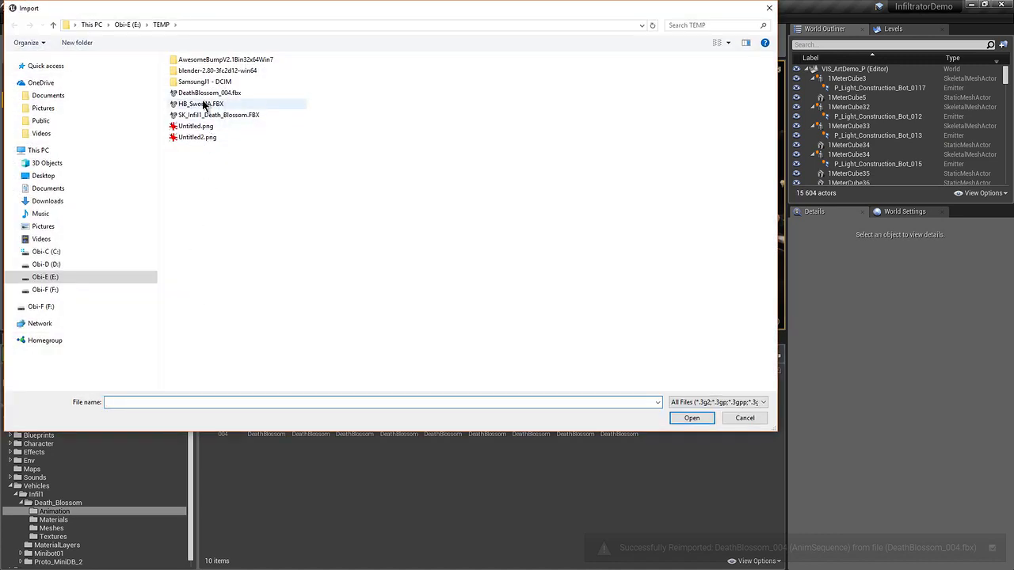
{"action": "double_click", "coordinate": [221, 94]}
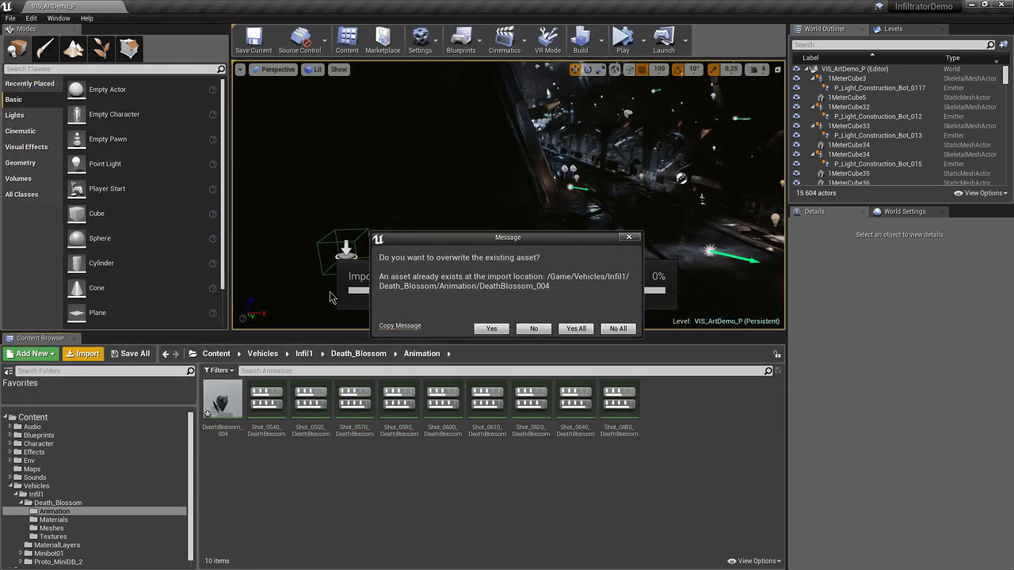
{"action": "left_click", "coordinate": [490, 328]}
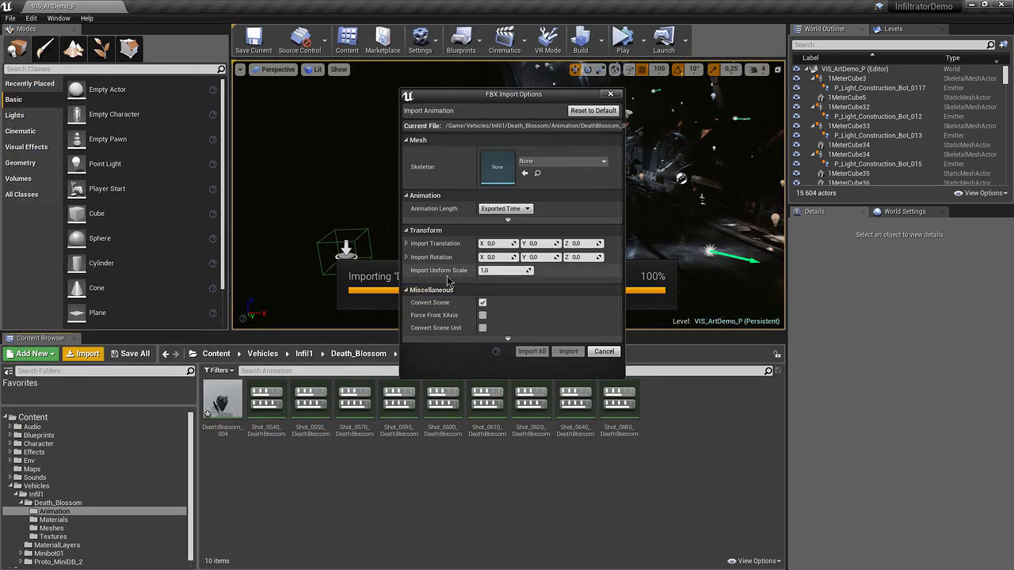
{"action": "left_click", "coordinate": [579, 162]}
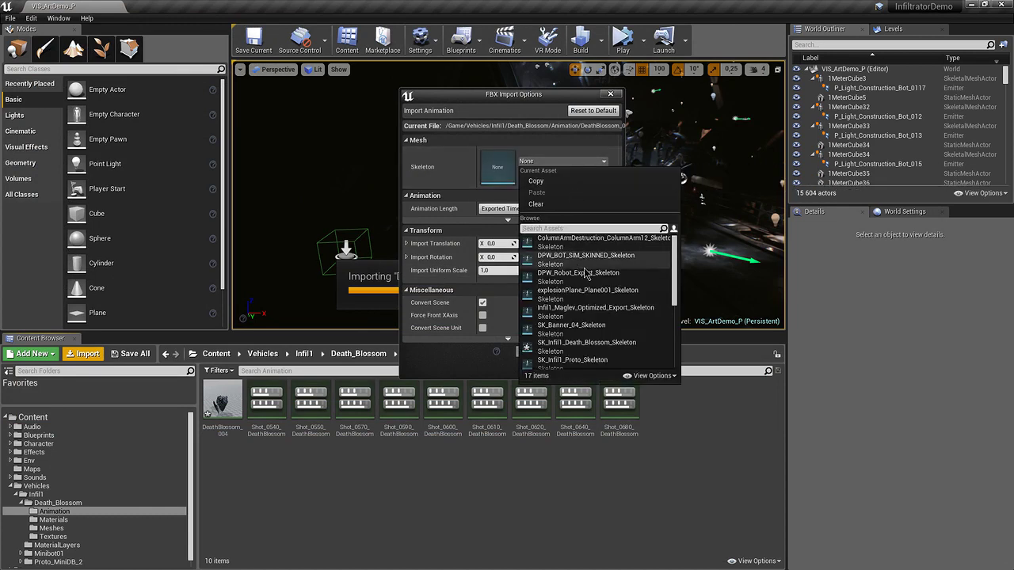
{"action": "left_click", "coordinate": [596, 346]}
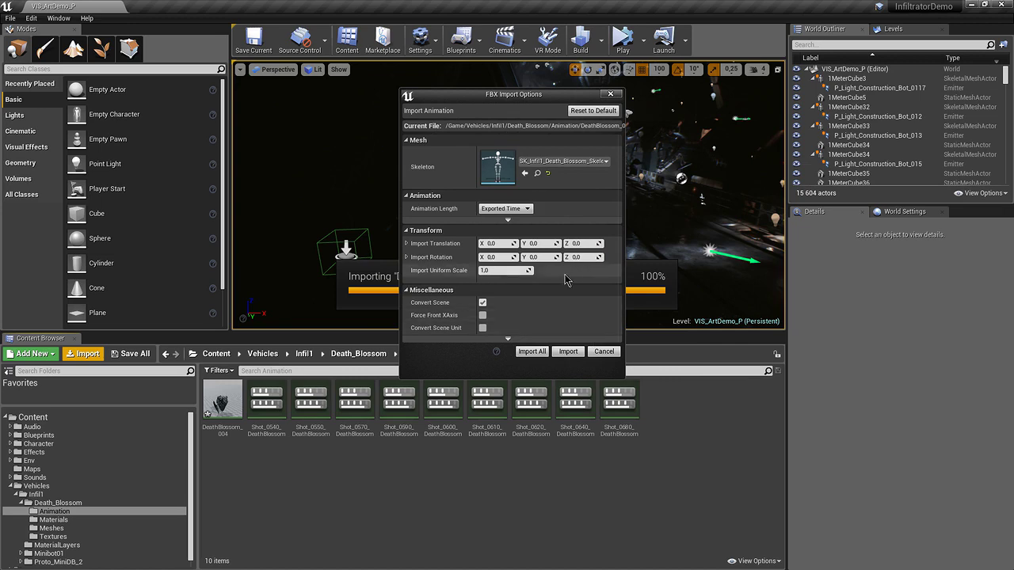
{"action": "left_click", "coordinate": [568, 352]}
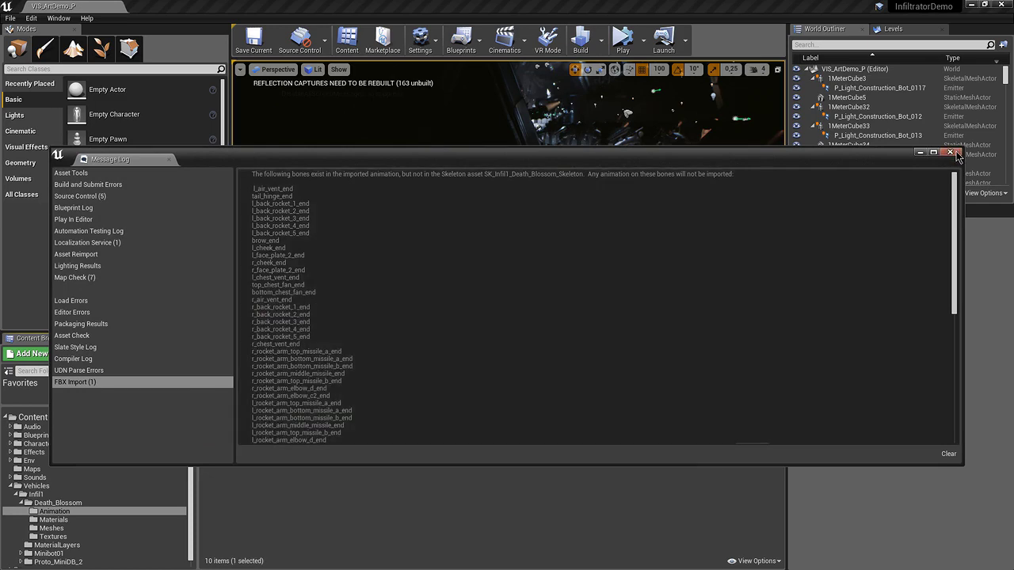
{"action": "left_click", "coordinate": [955, 153]}
Open the DeathBlossom_004 animation, examine the robot's arm from several angles while scrubbing the timeline, and close the preview
{"action": "double_click", "coordinate": [226, 406]}
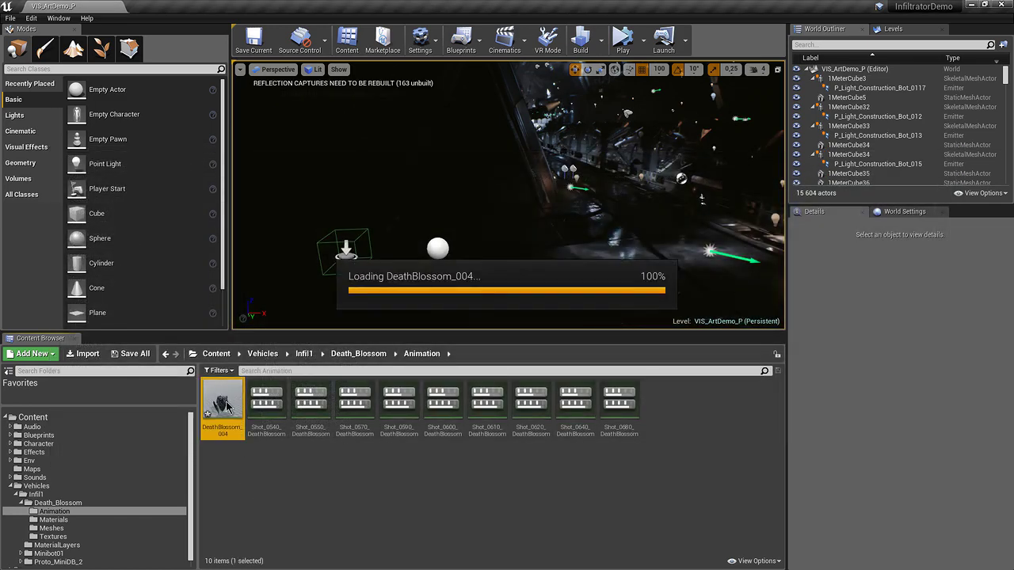
{"action": "left_click_drag", "start_coordinate": [418, 313], "coordinate": [570, 313], "text": "alt"}
{"action": "right_click_drag", "start_coordinate": [570, 313], "coordinate": [592, 358], "text": "alt"}
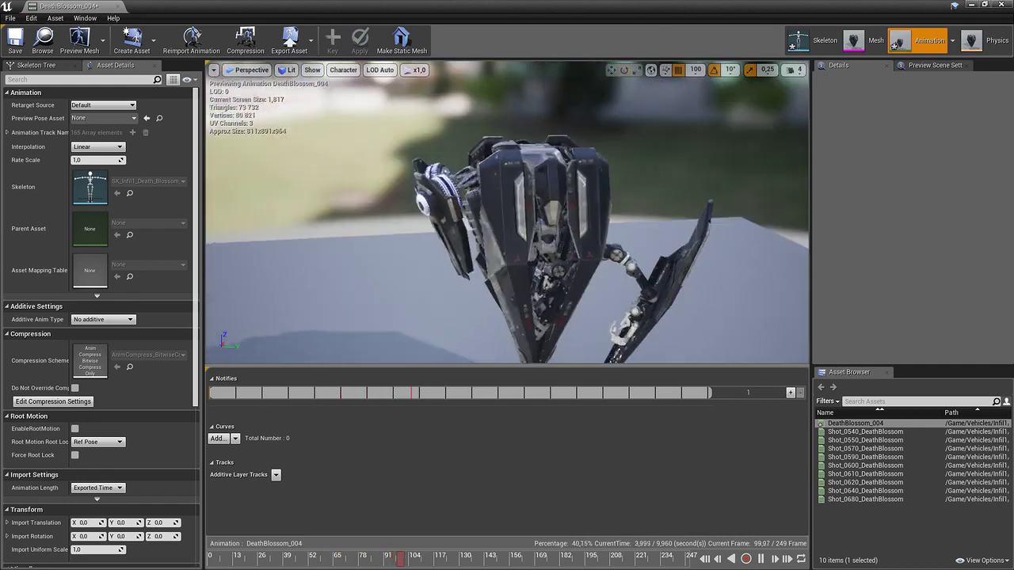
{"action": "left_click_drag", "start_coordinate": [507, 317], "coordinate": [602, 317], "text": "alt"}
{"action": "left_click", "coordinate": [335, 556]}
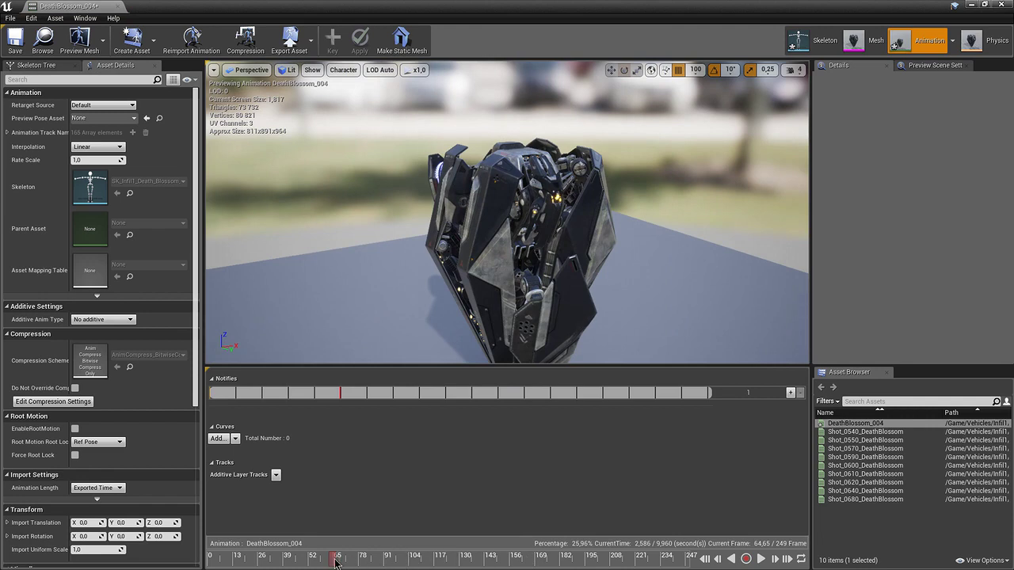
{"action": "left_click_drag", "start_coordinate": [333, 561], "coordinate": [238, 561]}
{"action": "mouse_move", "coordinate": [267, 178]}
{"action": "left_mouse_down"}
{"action": "mouse_move", "coordinate": [238, 180]}
{"action": "mouse_move", "coordinate": [267, 178]}
{"action": "left_mouse_up"}
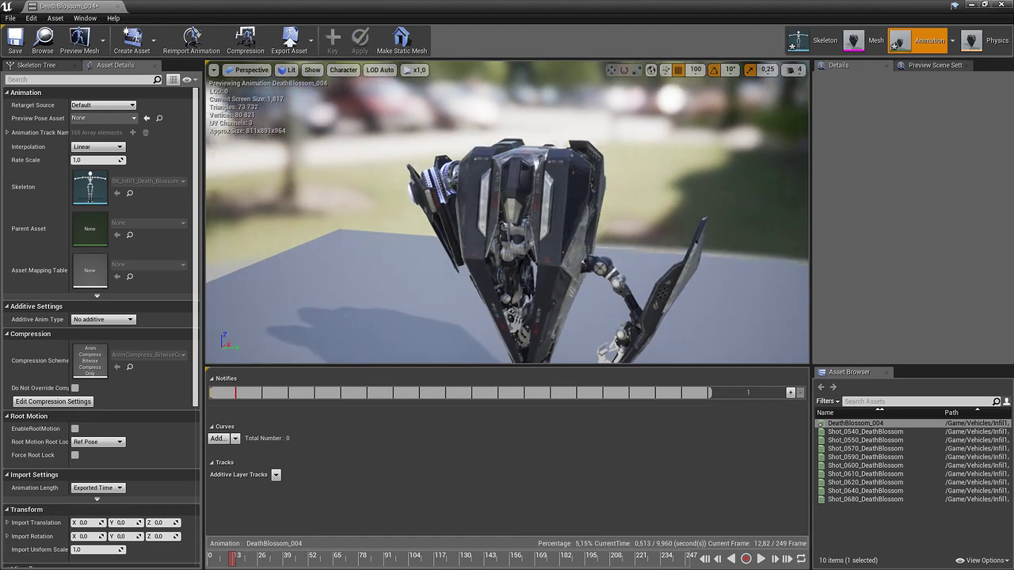
{"action": "left_click", "coordinate": [117, 5]}
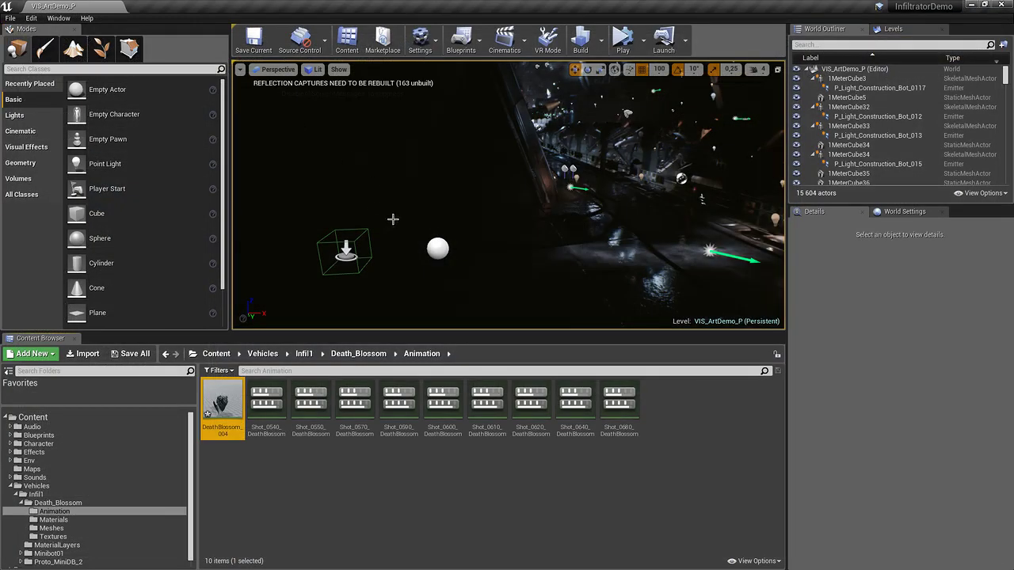
{"action": "left_click", "coordinate": [315, 475]}
Switch back to Blender, inspect the Root armature's pose, and set its bone display to Octahedral
{"action": "key", "text": "alt+Tab"}
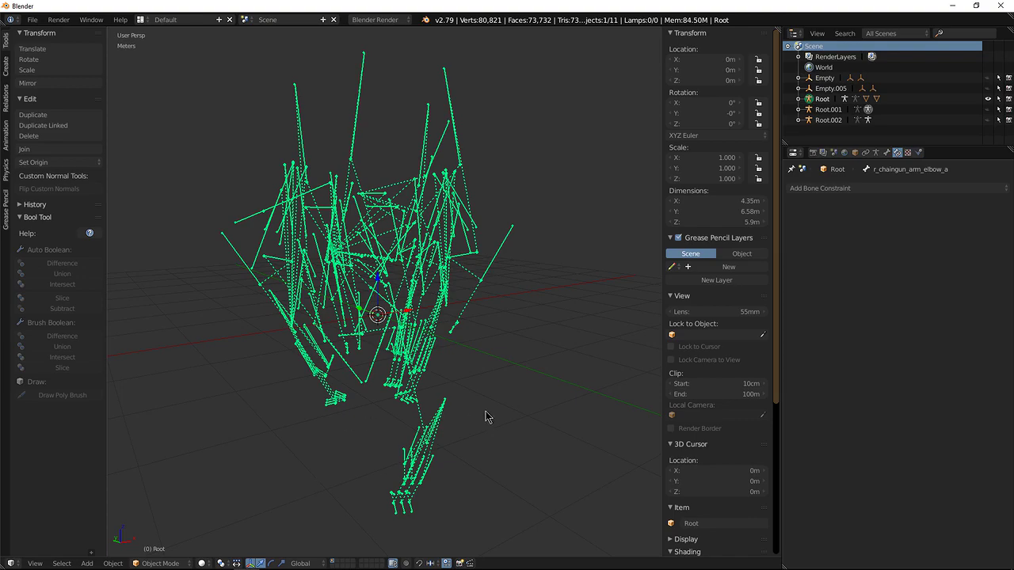
{"action": "middle_click_drag", "start_coordinate": [437, 373], "coordinate": [455, 315]}
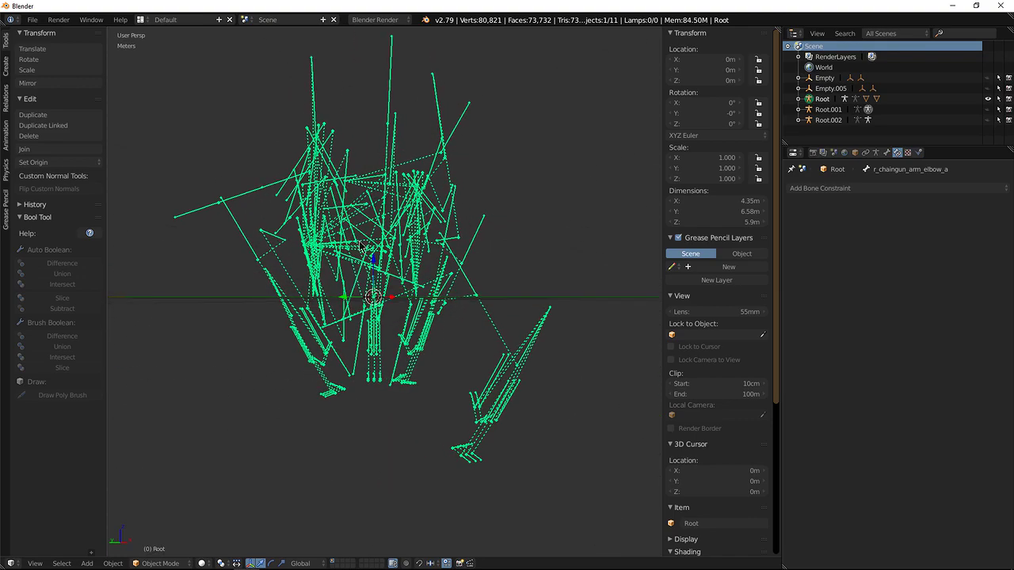
{"action": "middle_click_drag", "start_coordinate": [410, 276], "coordinate": [420, 233]}
{"action": "key", "text": "a"}
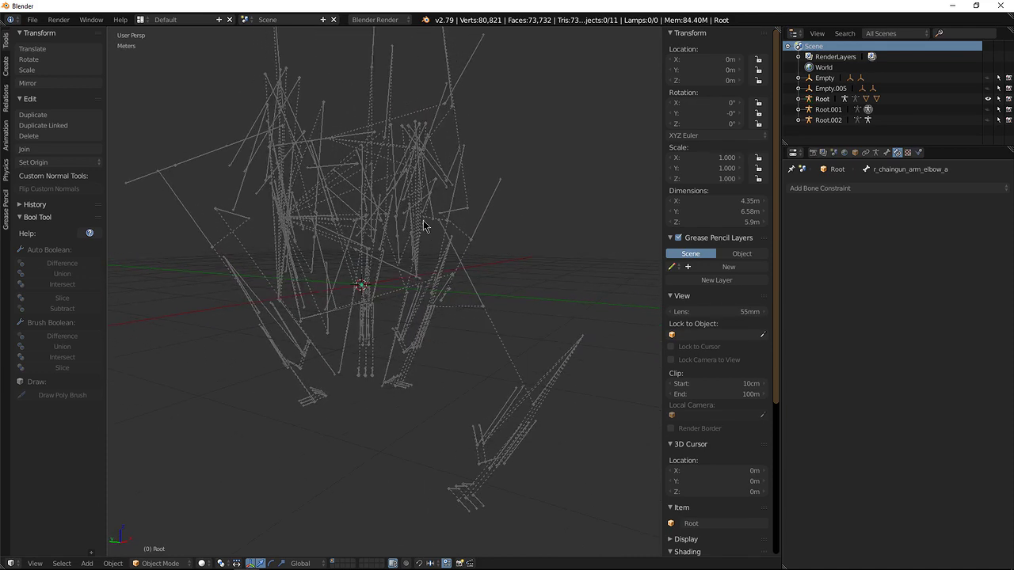
{"action": "key", "text": "a"}
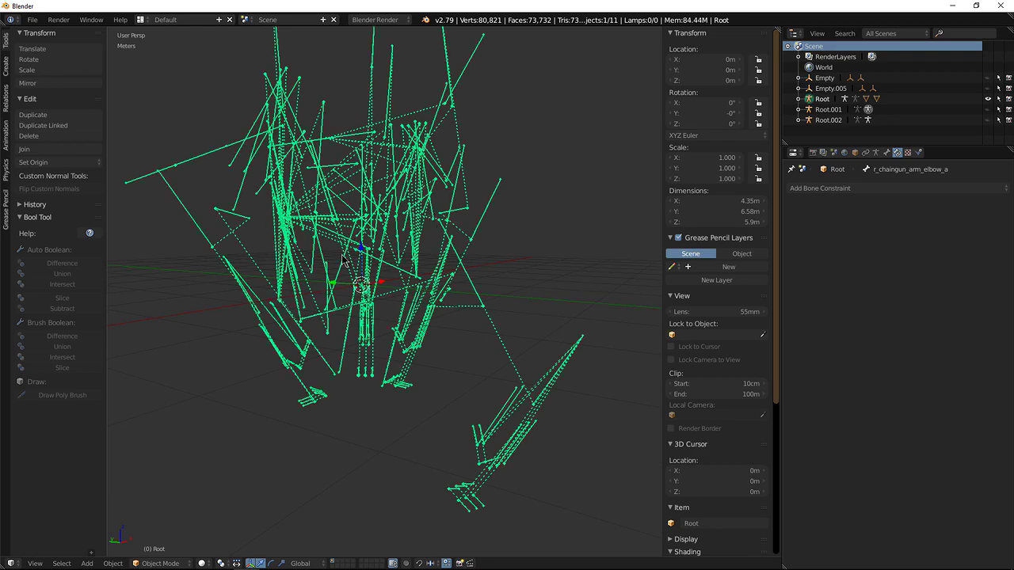
{"action": "middle_click_drag", "start_coordinate": [414, 265], "coordinate": [385, 277]}
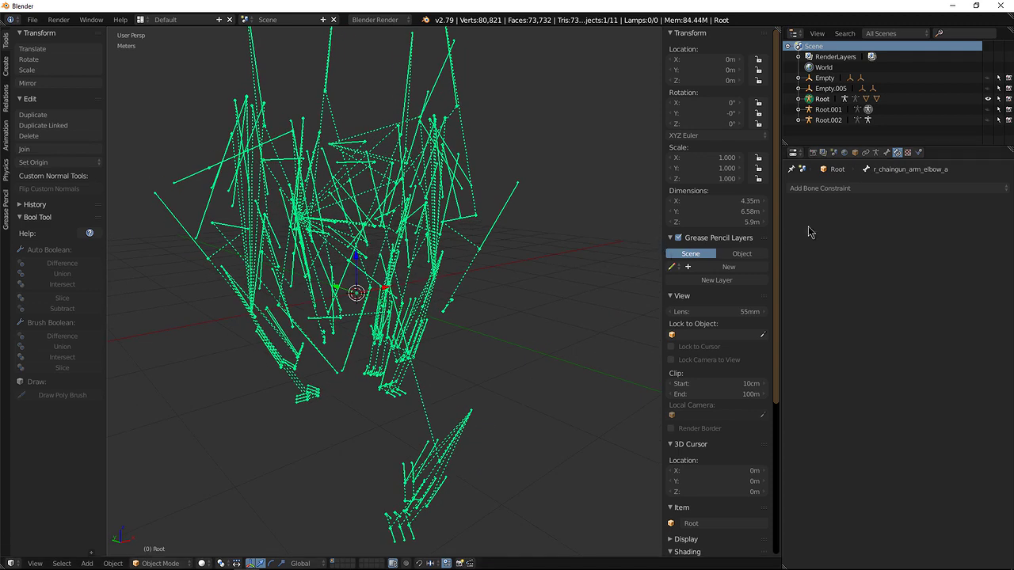
{"action": "left_click", "coordinate": [876, 152]}
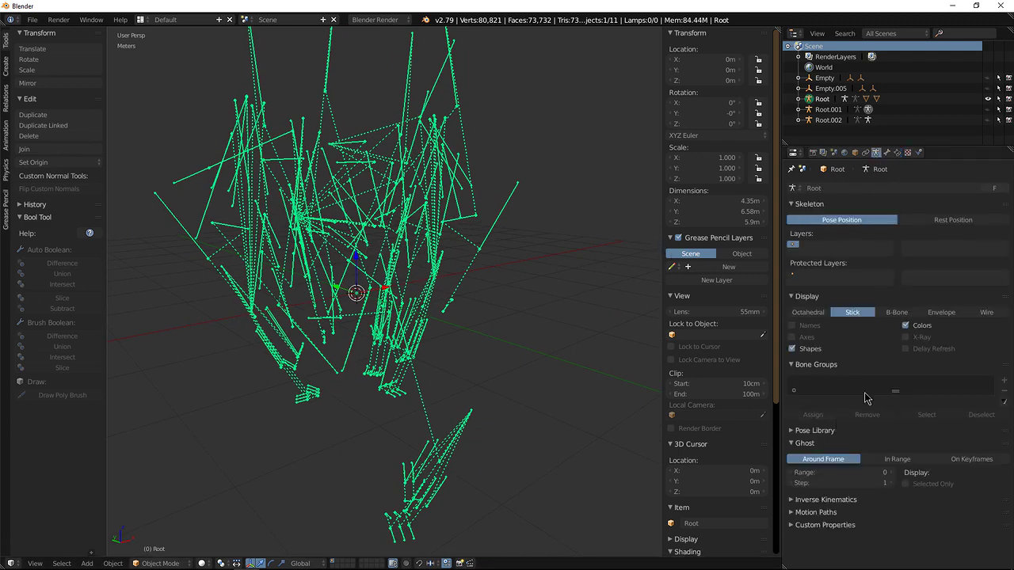
{"action": "left_click", "coordinate": [808, 312]}
{"action": "middle_click_drag", "start_coordinate": [658, 315], "coordinate": [405, 277]}
{"action": "scroll", "coordinate": [405, 277], "scroll_direction": "up", "scroll_amount": 6}
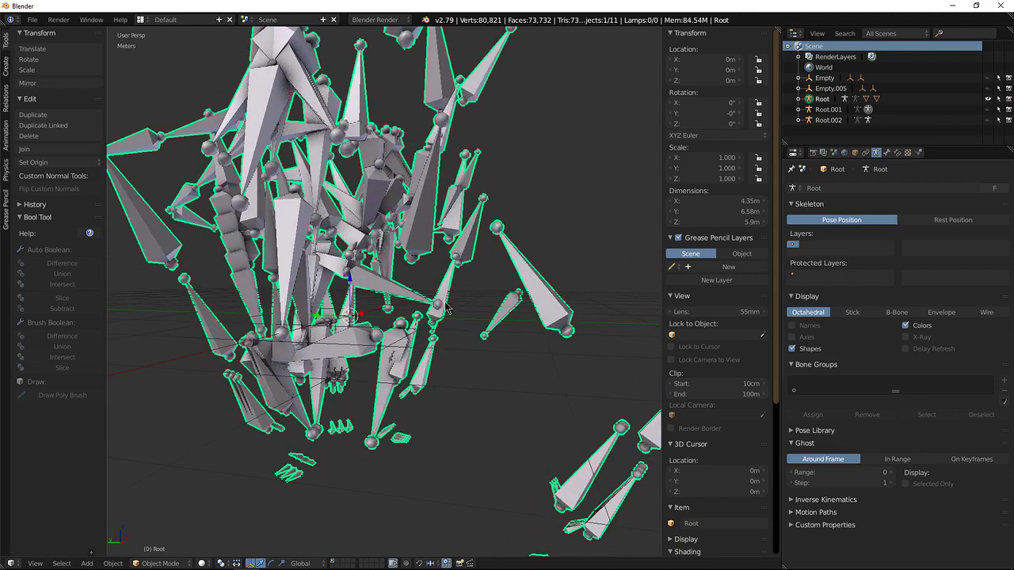
Reveal all hidden objects, and hide the robot meshes and the Root armature so only the arm rigs and their empties remain
{"action": "key", "text": "alt+h"}
{"action": "right_click", "coordinate": [407, 266]}
{"action": "key", "text": "h"}
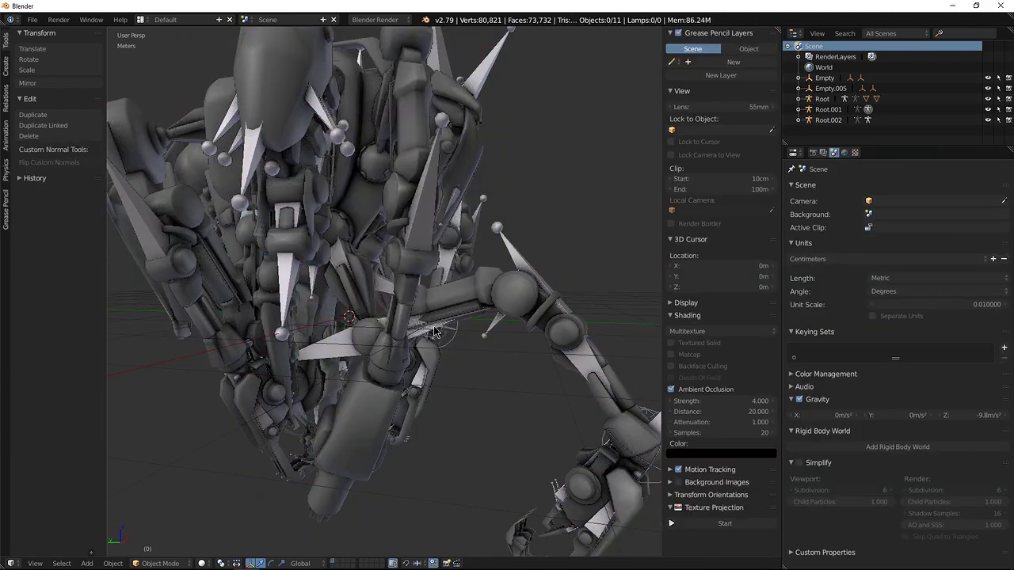
{"action": "right_click", "coordinate": [422, 215]}
{"action": "key", "text": "h"}
{"action": "key", "text": "2"}
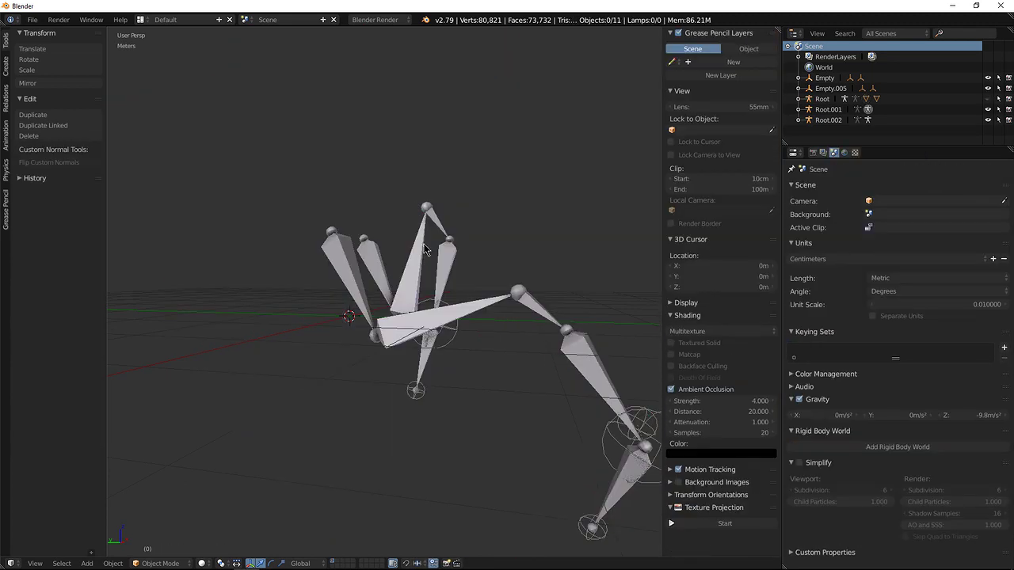
Examine the two arm rigs from several angles and select the large sphere empty at the nearer arm's wrist
{"action": "middle_click_drag", "start_coordinate": [464, 328], "coordinate": [354, 329]}
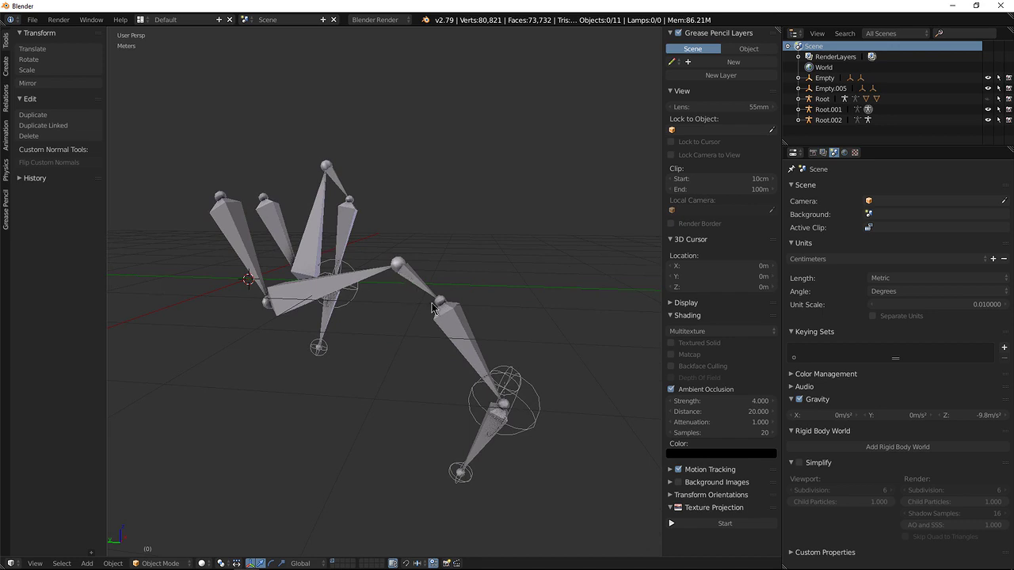
{"action": "middle_click_drag", "start_coordinate": [534, 401], "coordinate": [440, 401]}
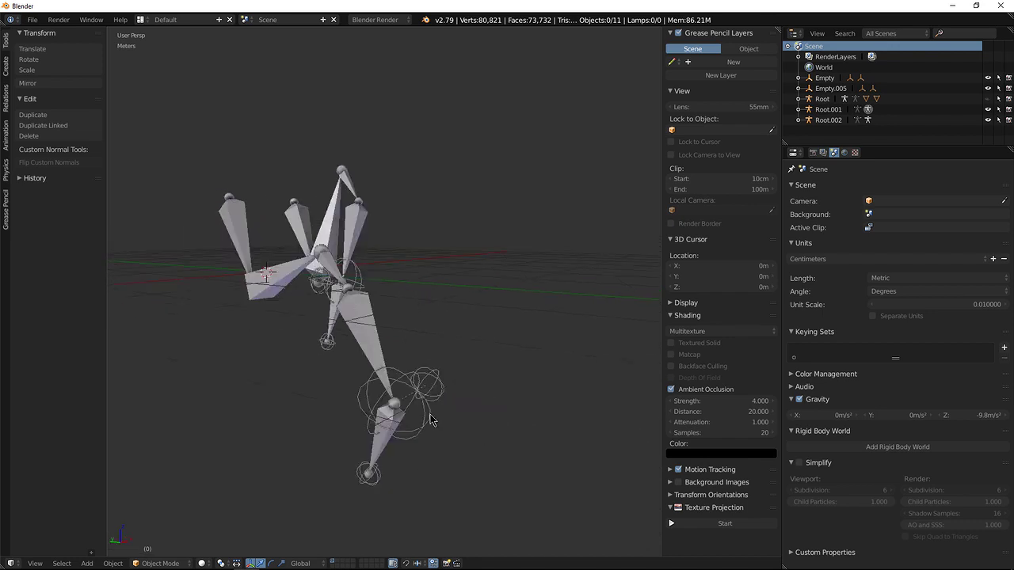
{"action": "right_click", "coordinate": [429, 416]}
{"action": "middle_click_drag", "start_coordinate": [457, 354], "coordinate": [448, 376]}
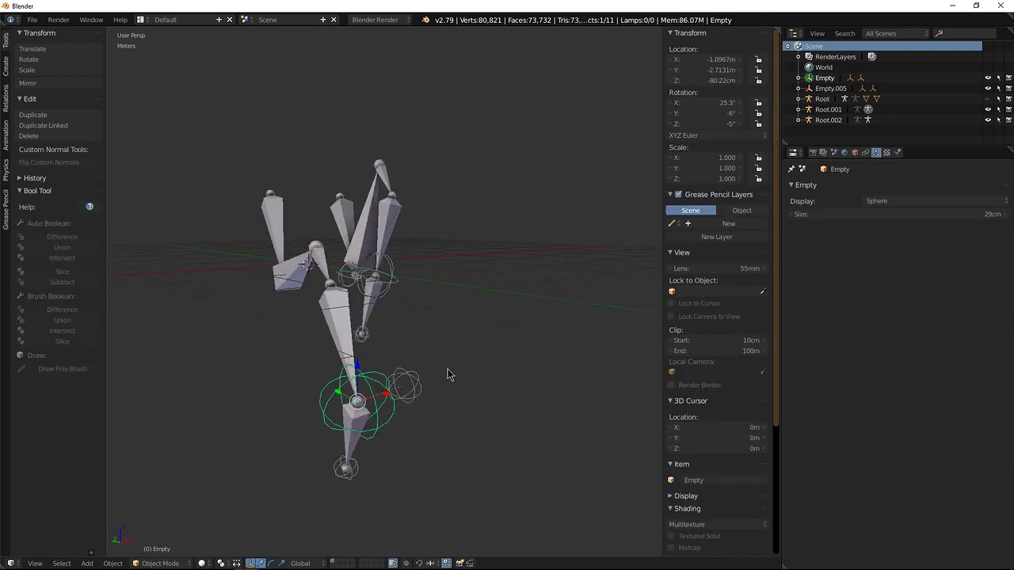
{"action": "middle_click_drag", "start_coordinate": [406, 385], "coordinate": [409, 322]}
Reveal all hidden objects, hide the outer armor, and isolate the Root armature by hiding everything else
{"action": "key", "text": "alt+h"}
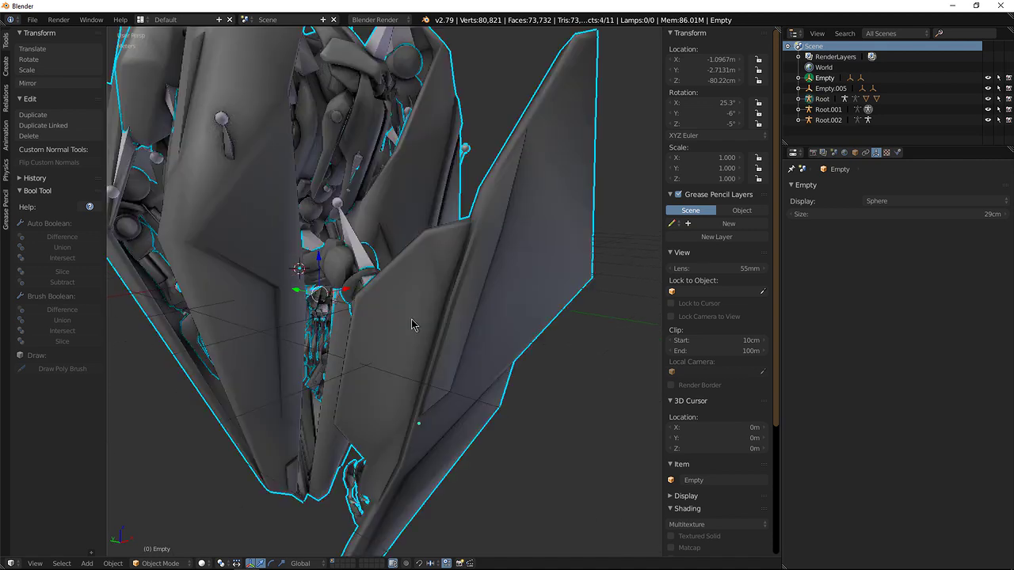
{"action": "key", "text": "h"}
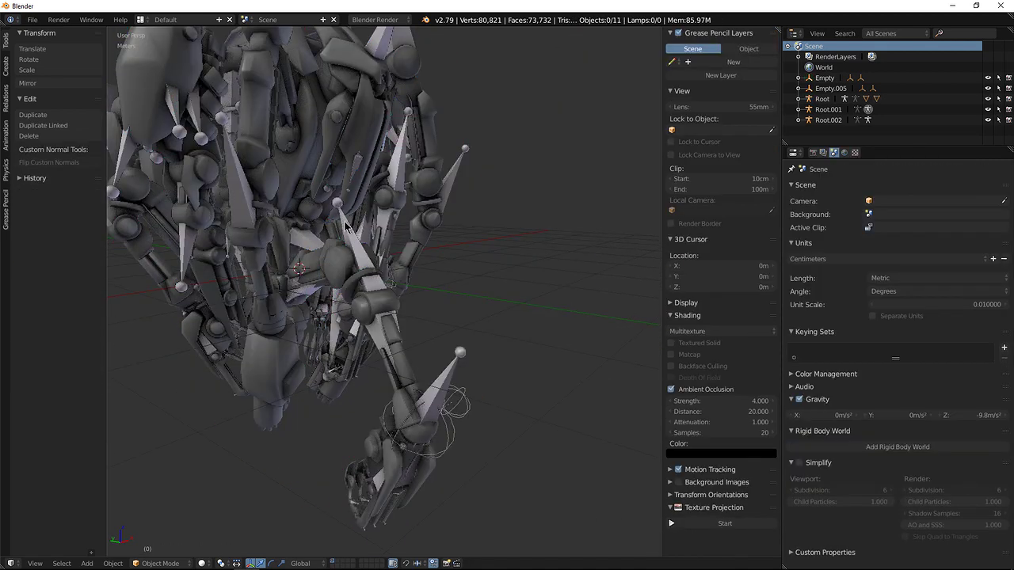
{"action": "right_click", "coordinate": [347, 229]}
{"action": "key", "text": "shift+h"}
{"action": "middle_click_drag", "start_coordinate": [384, 276], "coordinate": [367, 277]}
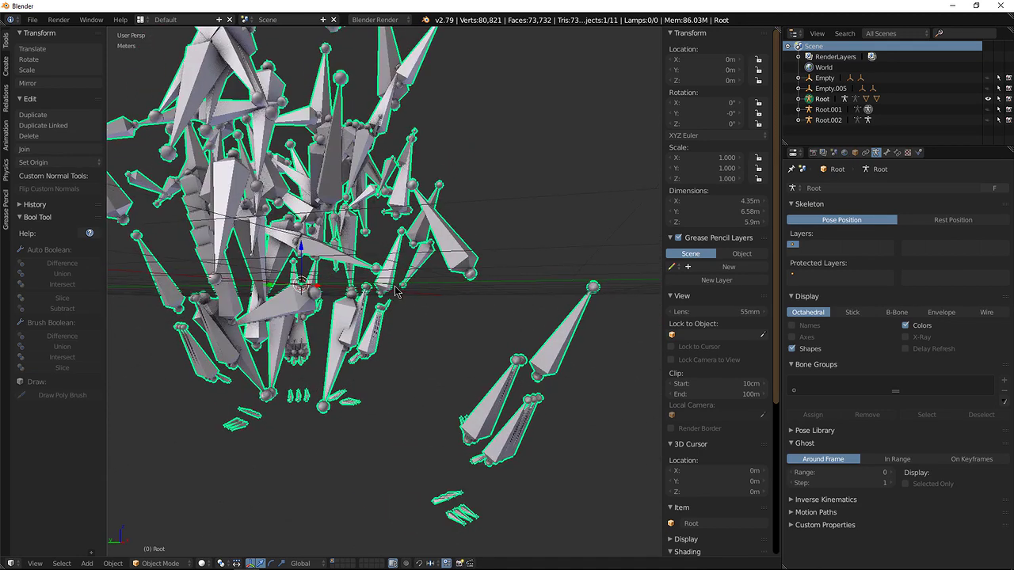
Deselect the Root armature and examine its posed bones from several angles, including the detached arm and hand bones
{"action": "key", "text": "a"}
{"action": "mouse_move", "coordinate": [389, 297]}
{"action": "middle_mouse_down"}
{"action": "mouse_move", "coordinate": [308, 311]}
{"action": "mouse_move", "coordinate": [392, 302]}
{"action": "middle_mouse_up"}
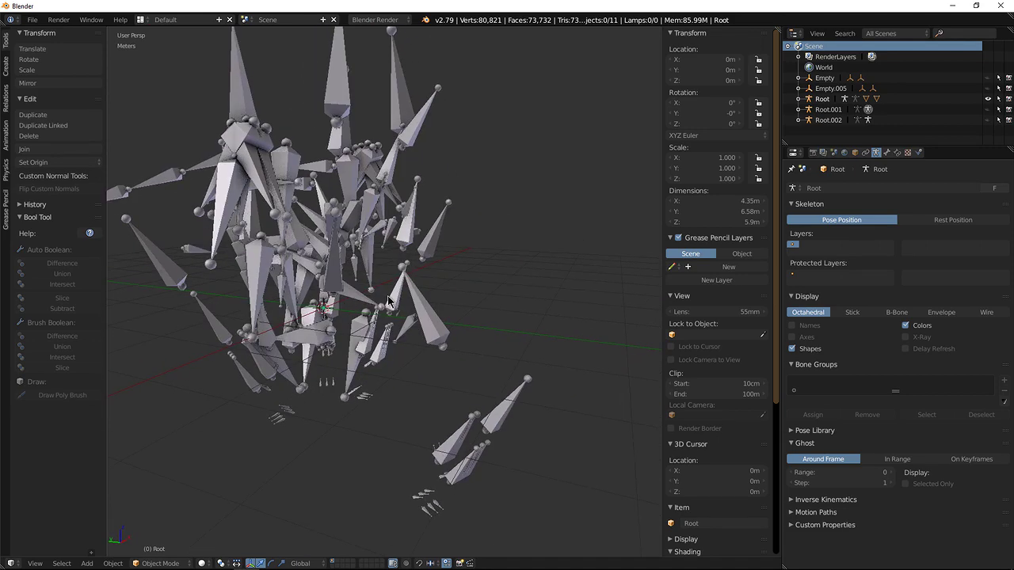
{"action": "middle_click_drag", "start_coordinate": [415, 308], "coordinate": [389, 336]}
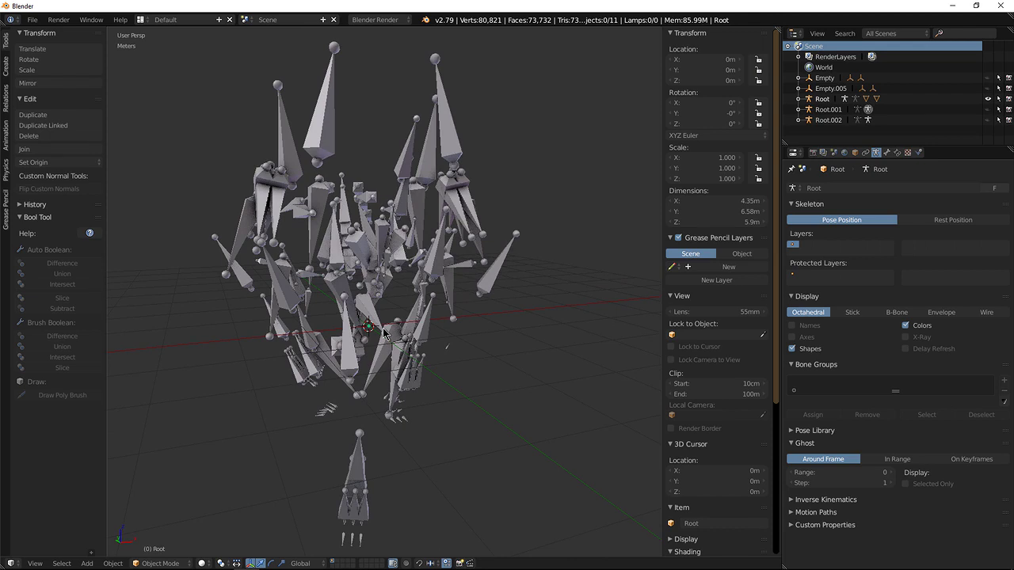
{"action": "middle_click_drag", "start_coordinate": [412, 313], "coordinate": [349, 347]}
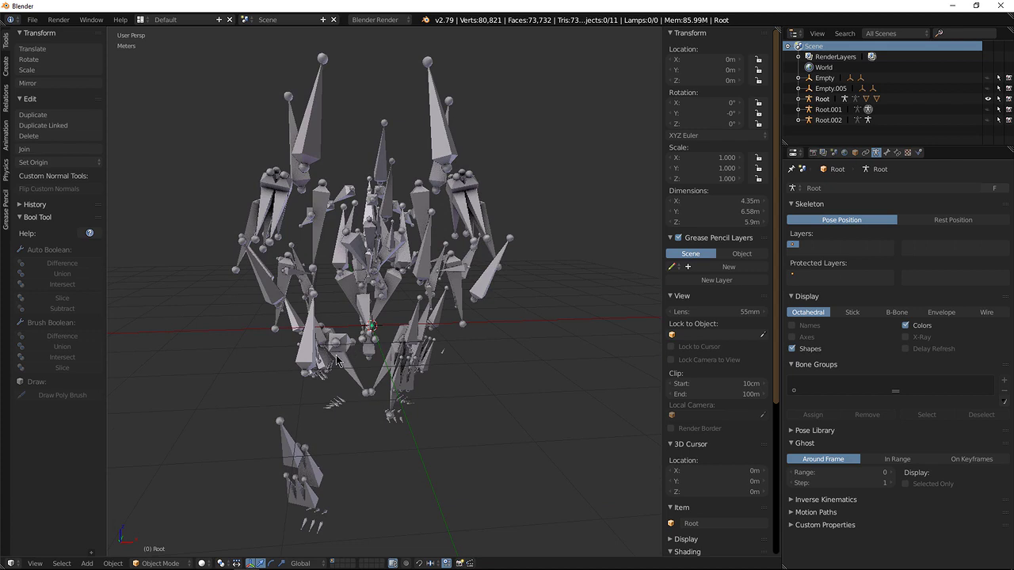
{"action": "middle_click_drag", "start_coordinate": [339, 358], "coordinate": [369, 339]}
{"action": "right_click", "coordinate": [379, 325]}
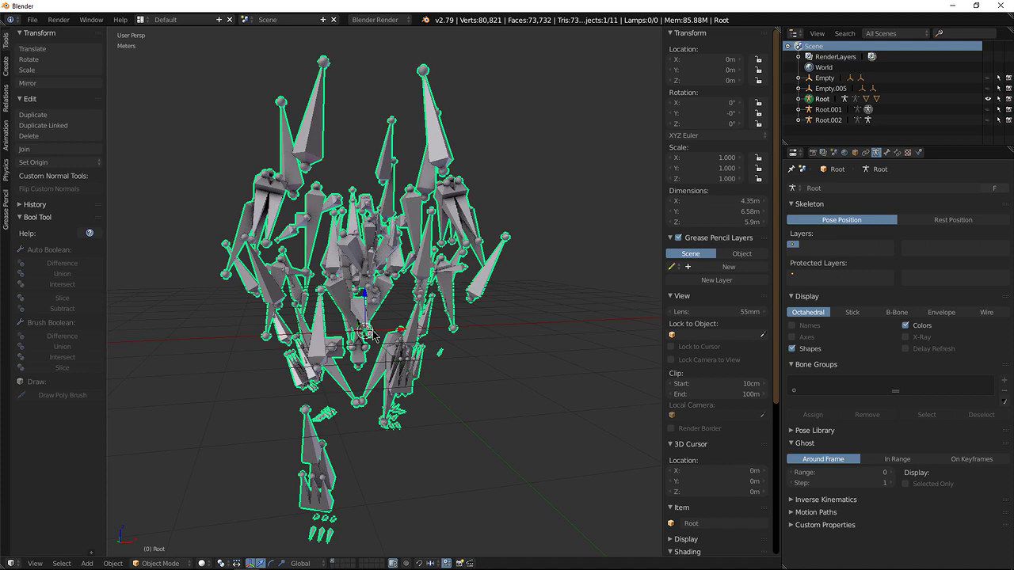
{"action": "key", "text": "a"}
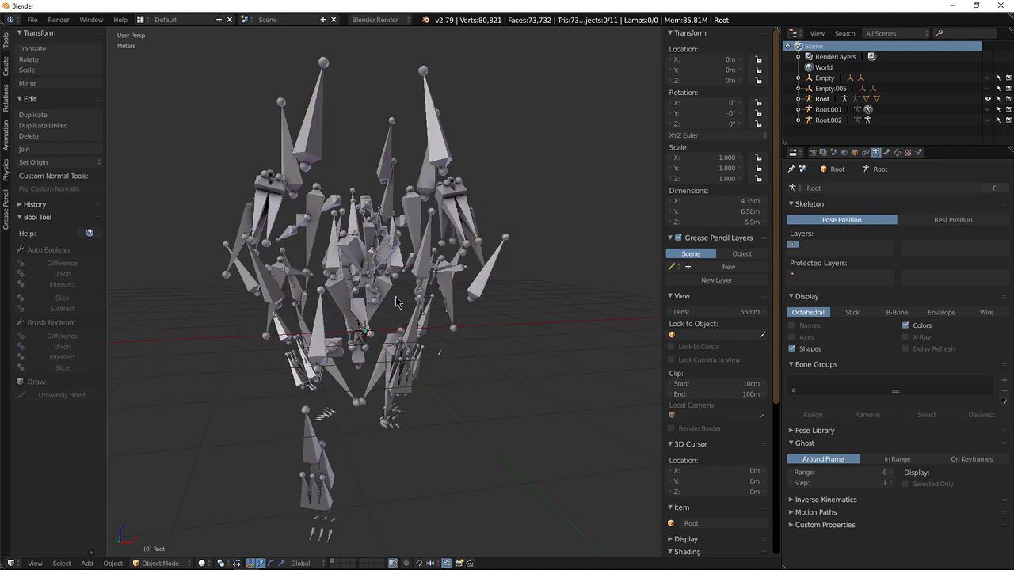
{"action": "mouse_move", "coordinate": [383, 320]}
{"action": "middle_mouse_down"}
{"action": "mouse_move", "coordinate": [337, 339]}
{"action": "mouse_move", "coordinate": [381, 345]}
{"action": "mouse_move", "coordinate": [398, 315]}
{"action": "middle_mouse_up"}
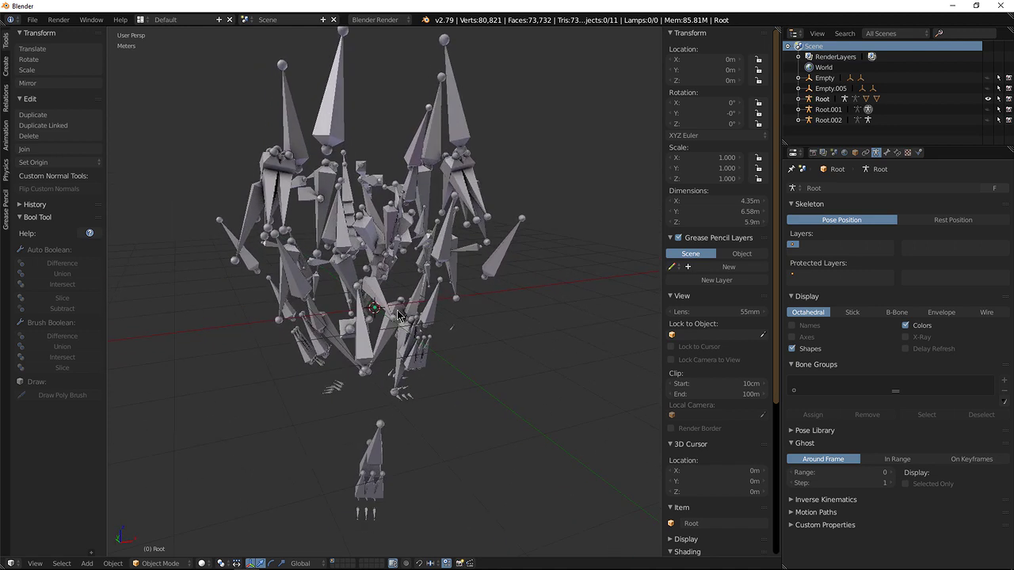